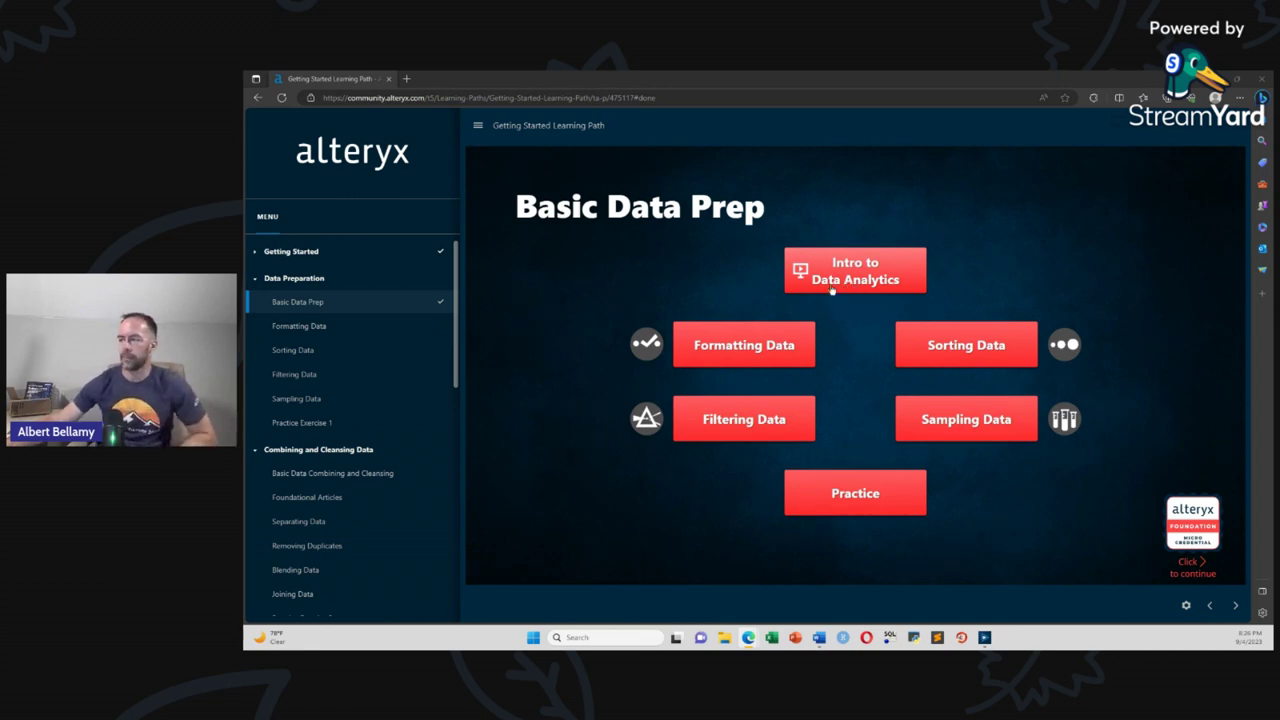
# Step: Open the Intro to Data Analytics lesson from the Basic Data Prep page
pyautogui.click(843, 287)
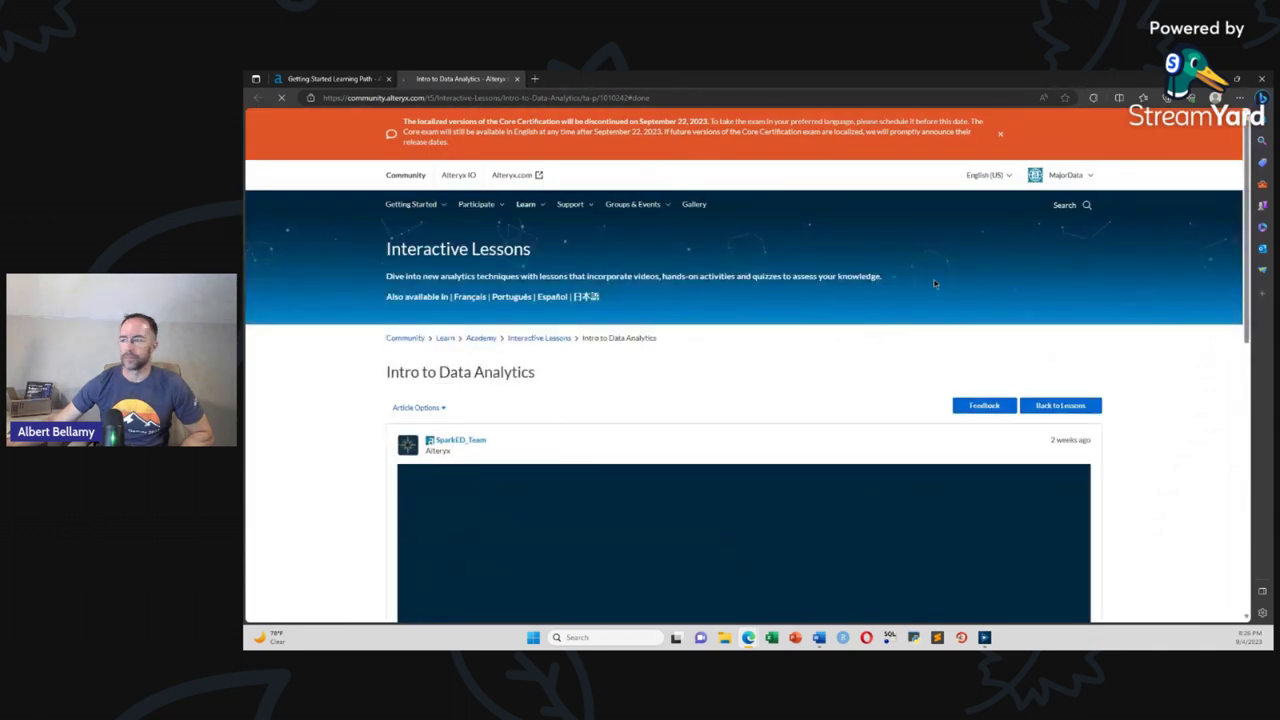
# Step: Expand the Organizing Data chapter list and play its Unioning chapter
pyautogui.scroll(-5, 980, 370)
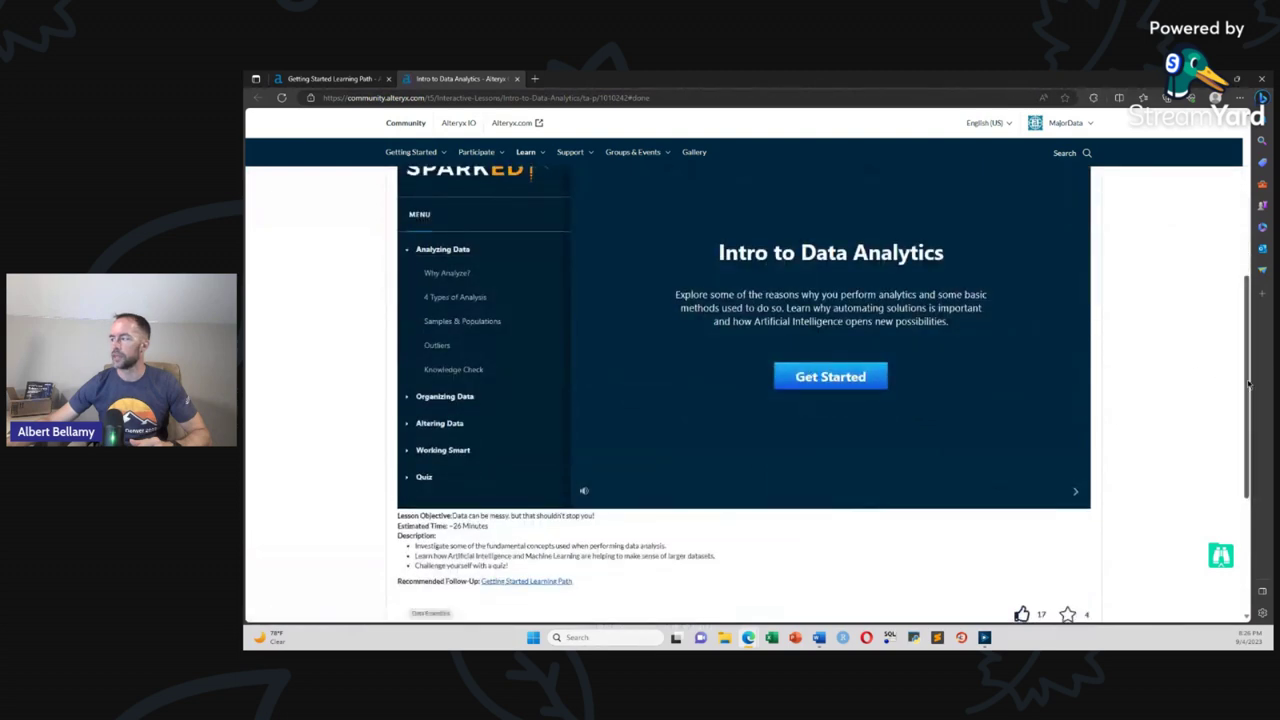
pyautogui.scroll(1, 619, 338)
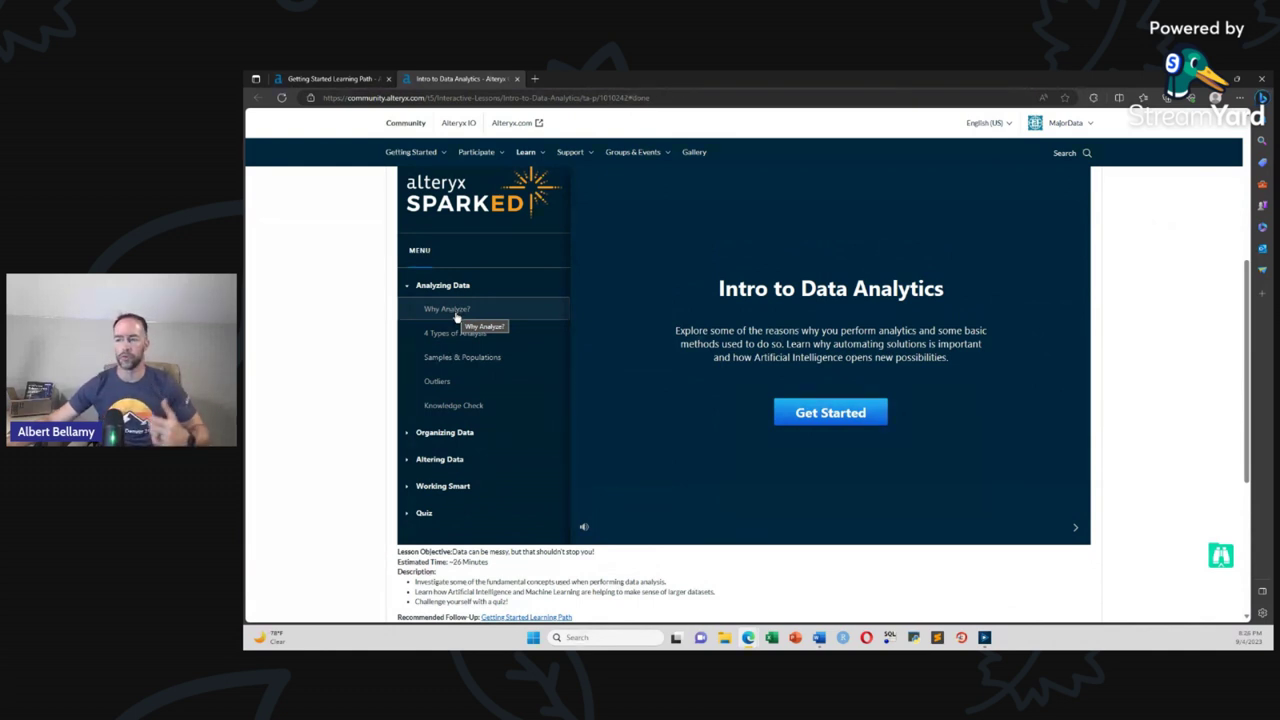
pyautogui.click(446, 433)
pyautogui.scroll(-3, 466, 426)
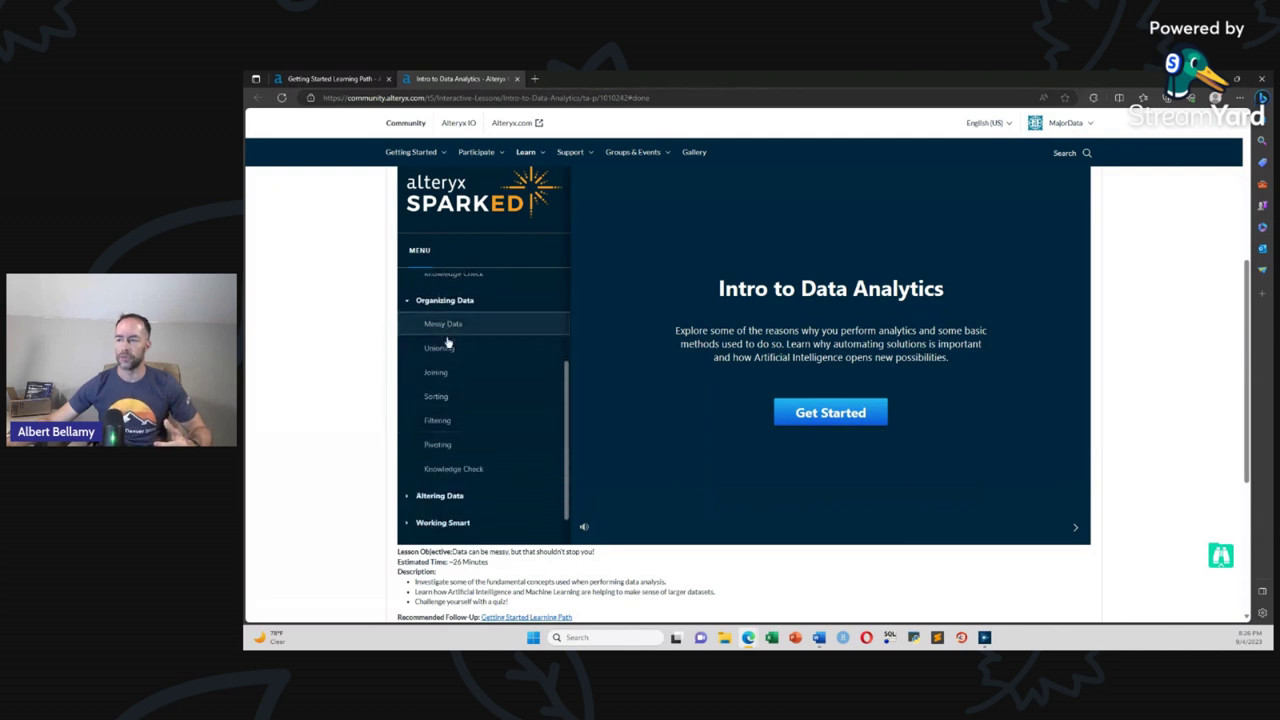
pyautogui.click(444, 349)
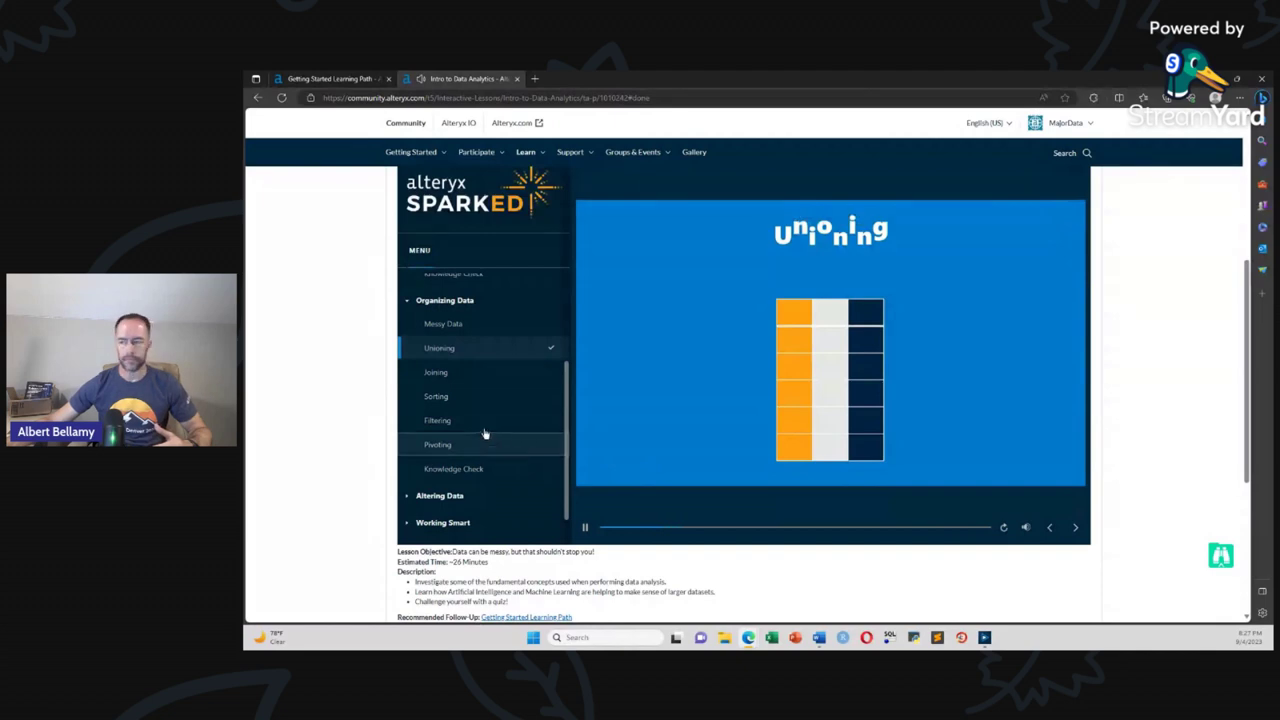
# Step: Expand the Altering Data chapters, then close the lesson and return to Basic Data Prep
pyautogui.click(418, 495)
pyautogui.scroll(-4, 448, 444)
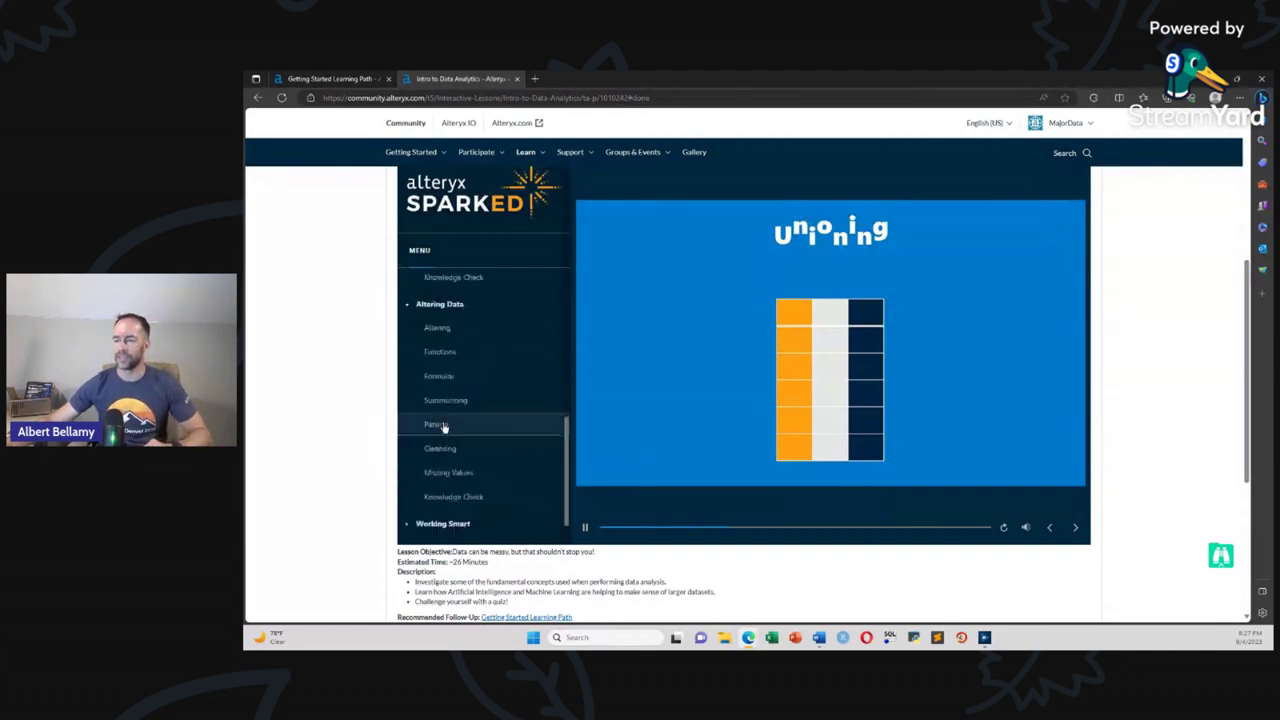
pyautogui.scroll(-1, 444, 427)
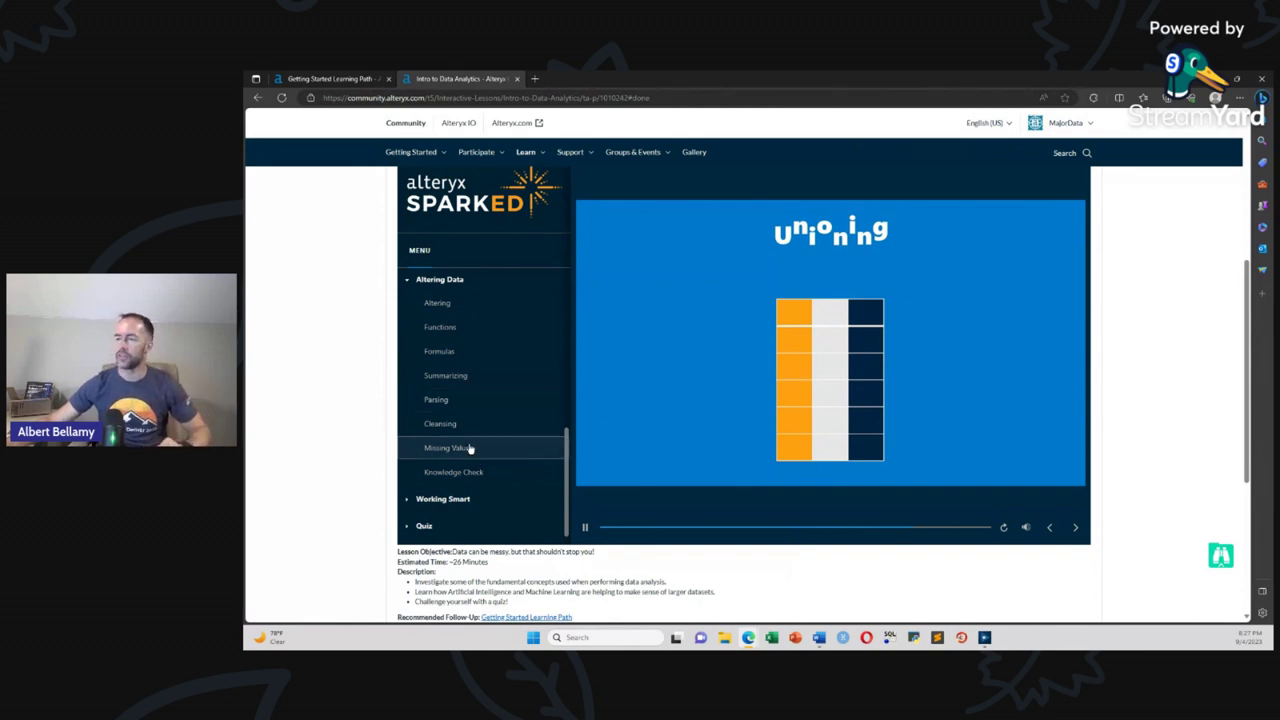
pyautogui.scroll(5, 469, 448)
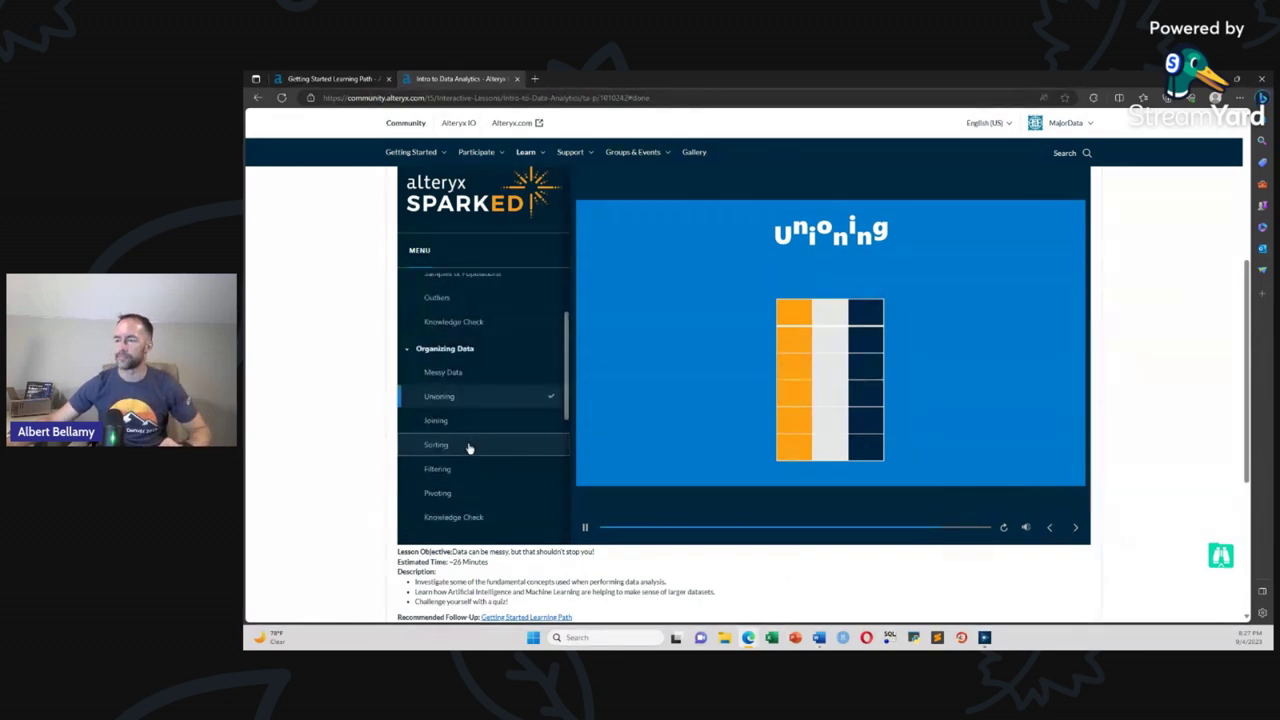
pyautogui.scroll(2, 469, 448)
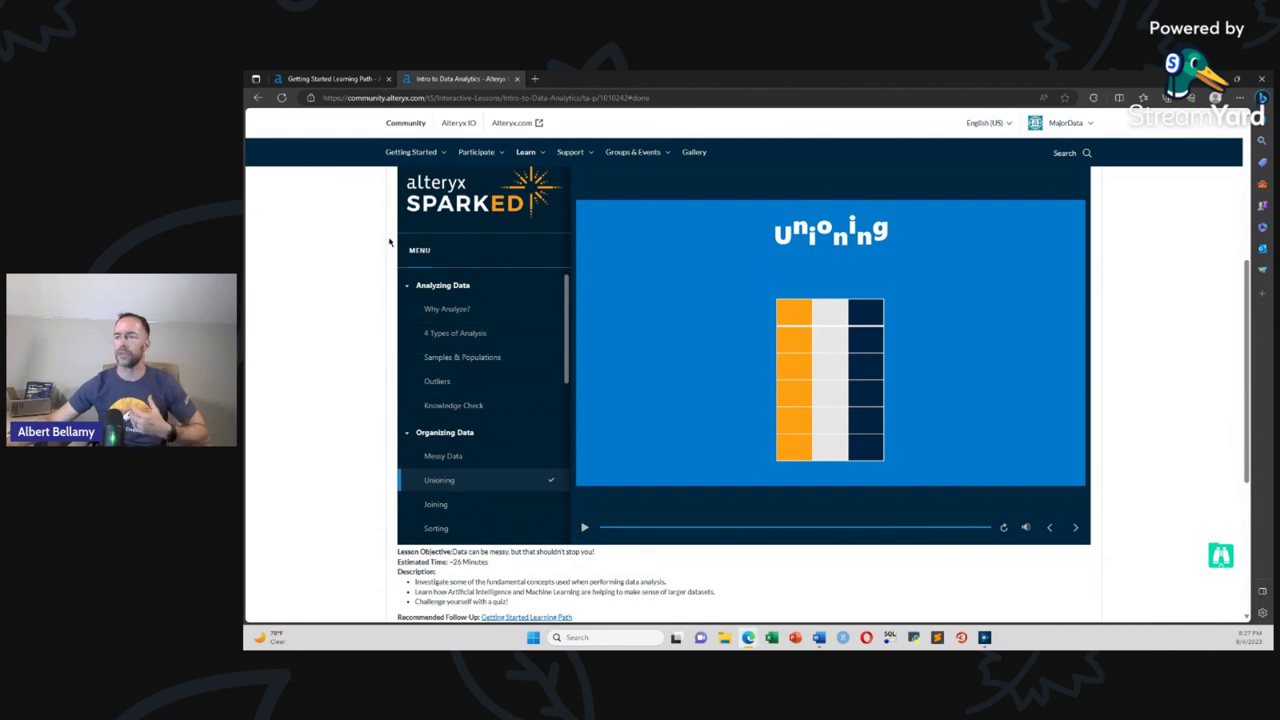
pyautogui.click(320, 78)
pyautogui.click(517, 79)
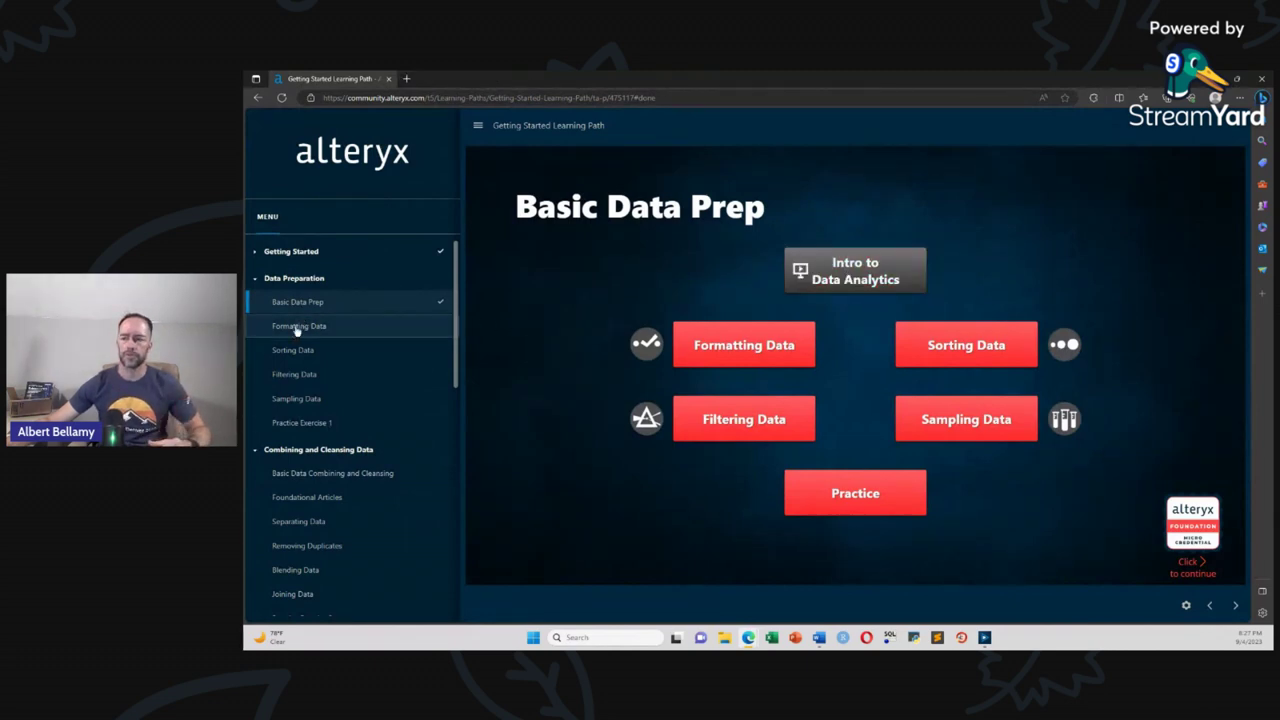
# Step: Open the Formatting Data overview and launch its interactive lesson in a new tab
pyautogui.moveTo(757, 330)
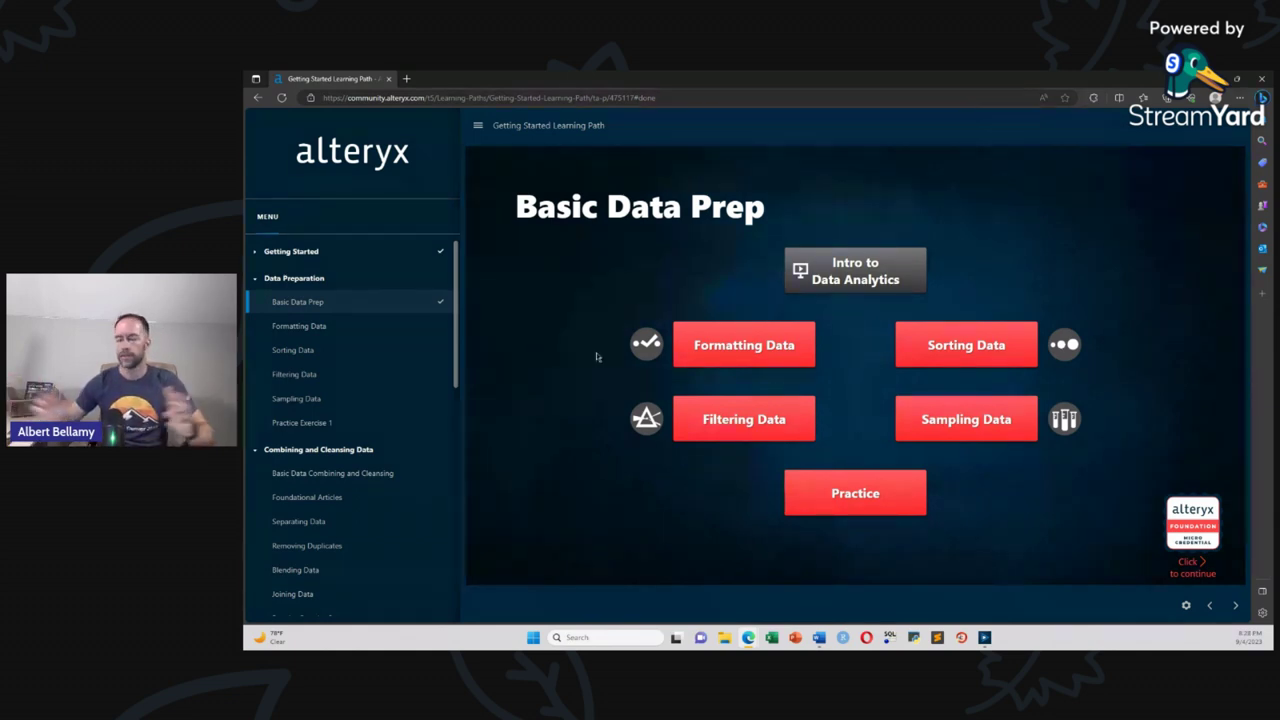
pyautogui.moveTo(643, 347)
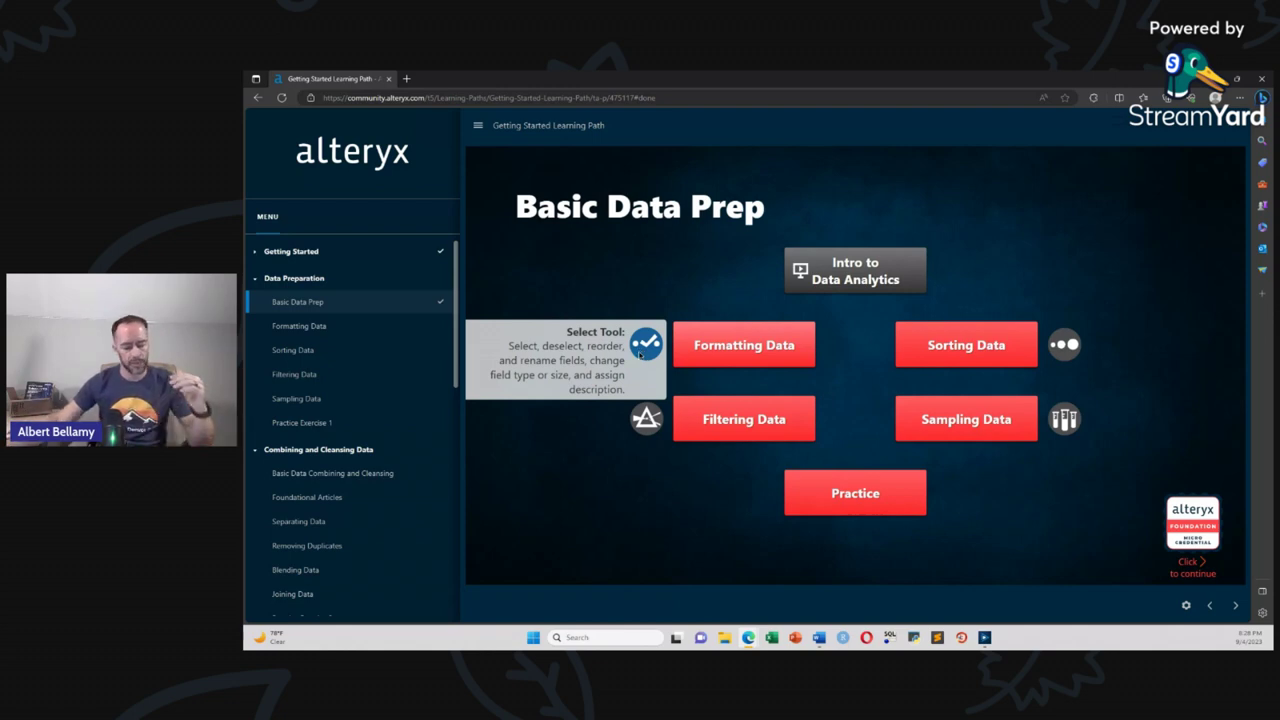
pyautogui.moveTo(640, 418)
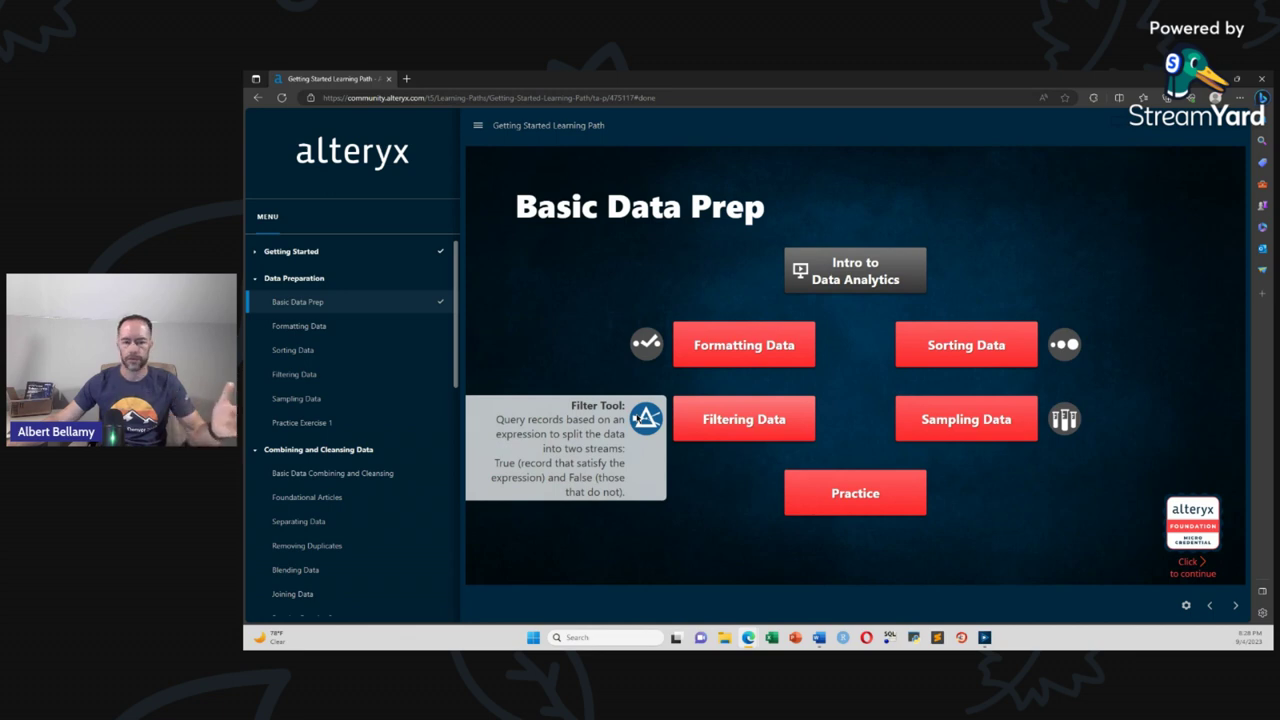
pyautogui.moveTo(1023, 364)
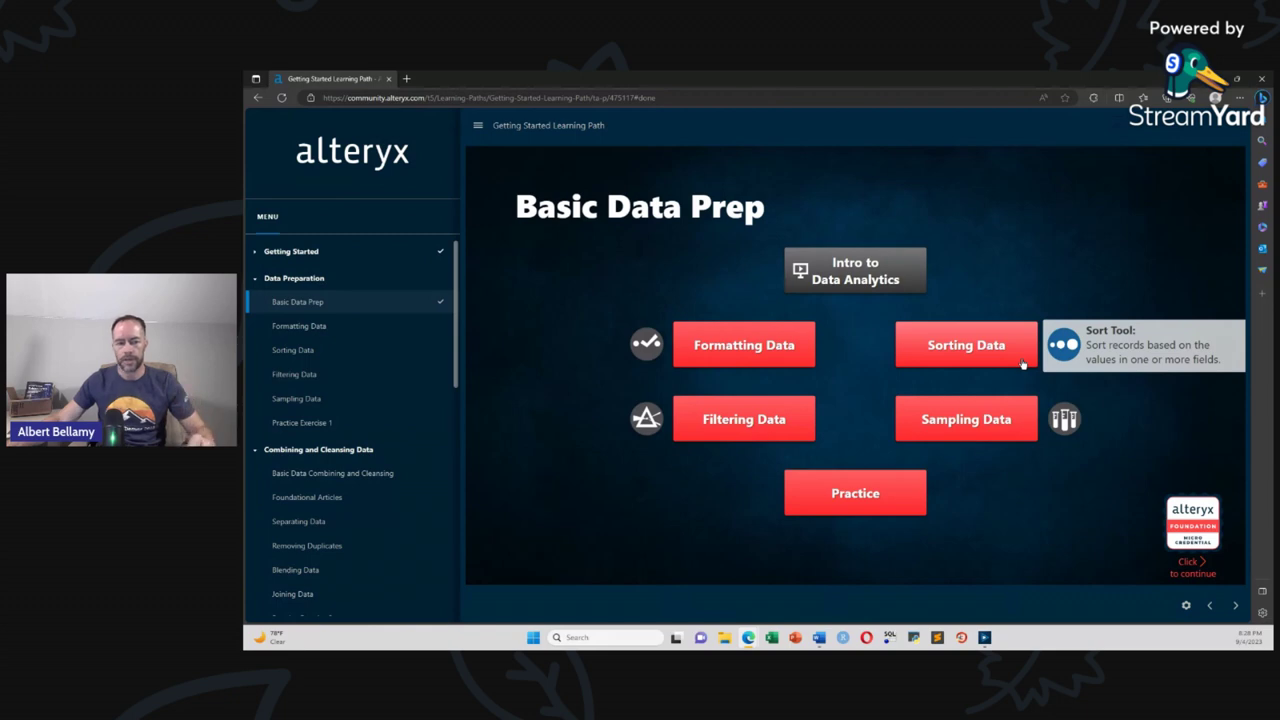
pyautogui.moveTo(1021, 425)
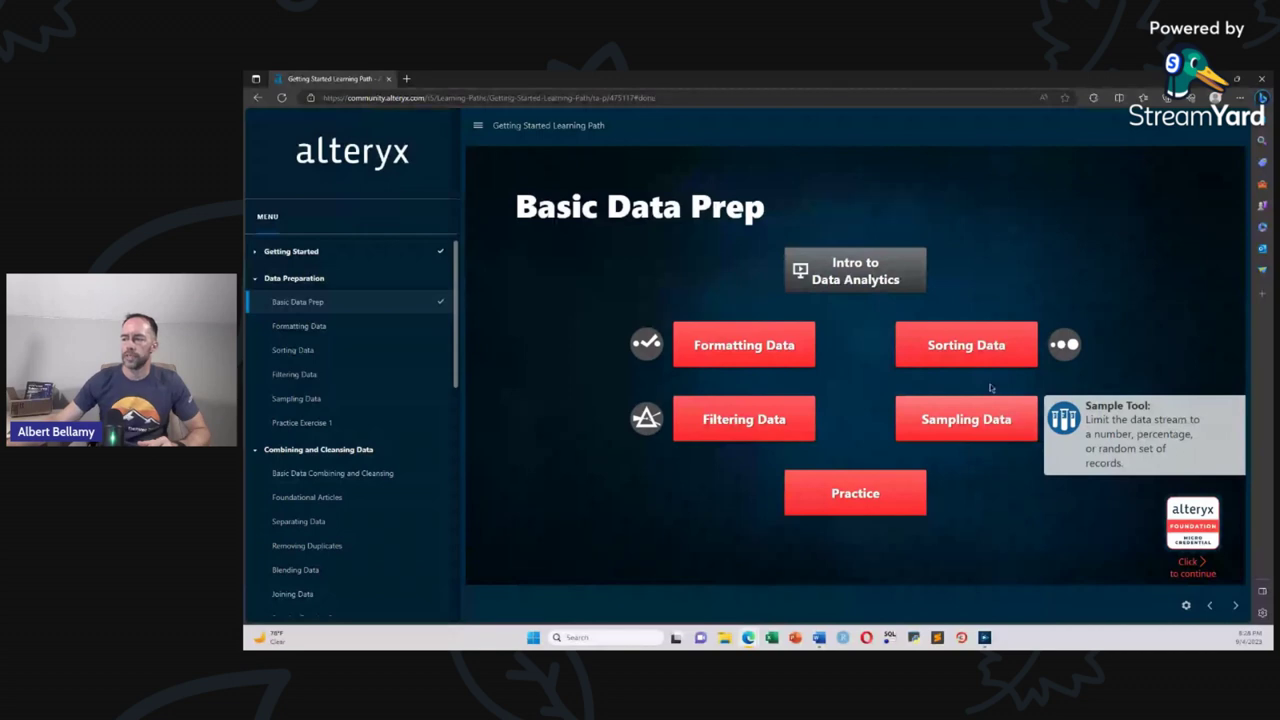
pyautogui.click(730, 354)
pyautogui.click(995, 298)
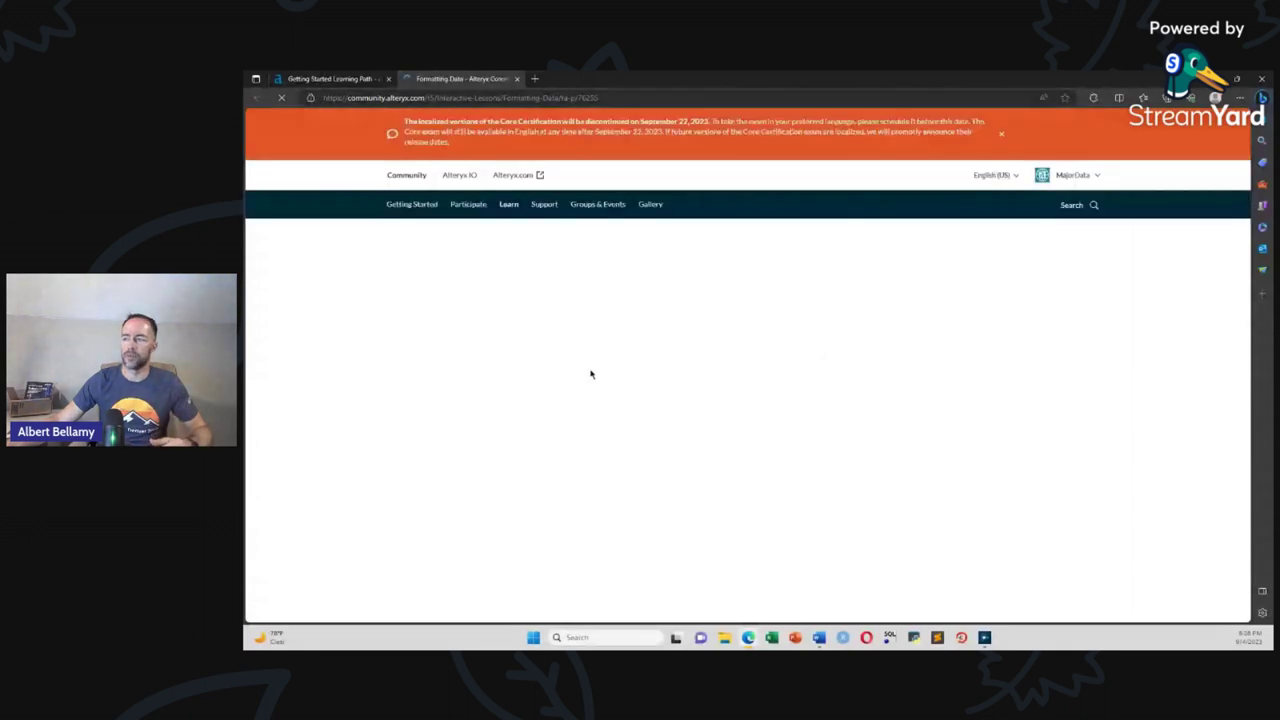
# Step: Start the Formatting Data lesson video, then close the lesson tab
pyautogui.scroll(-3, 360, 398)
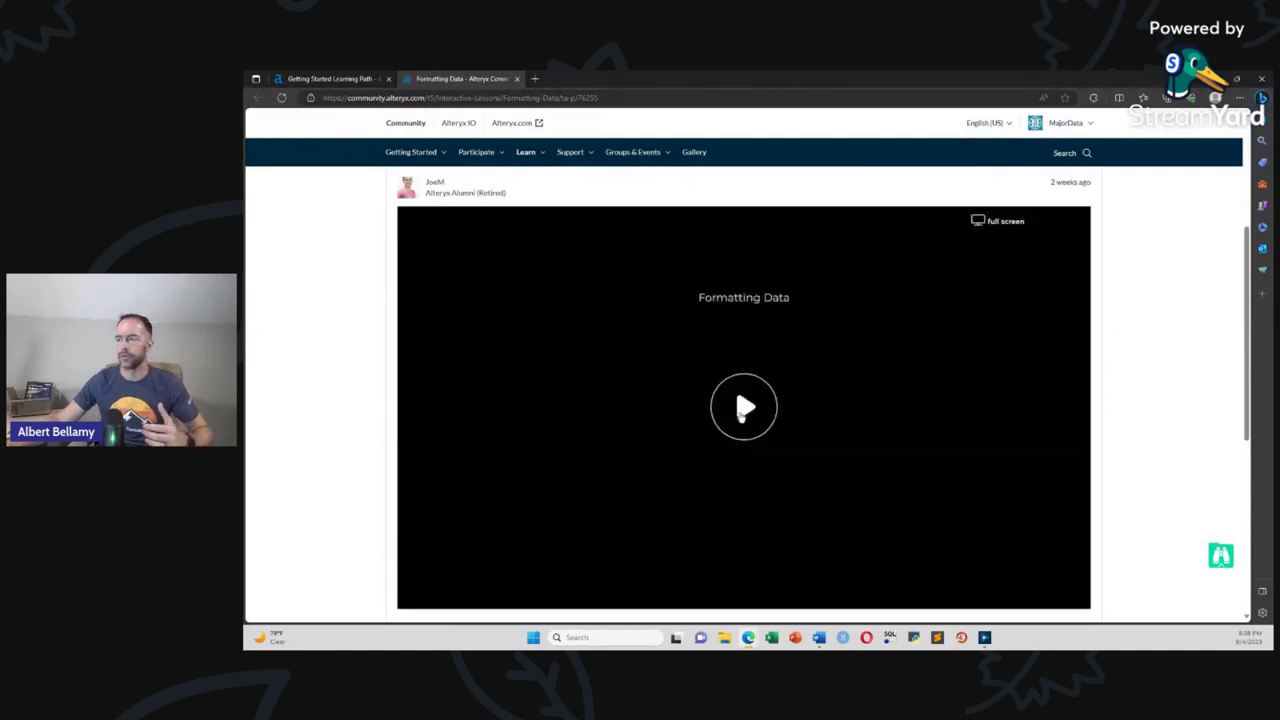
pyautogui.click(740, 408)
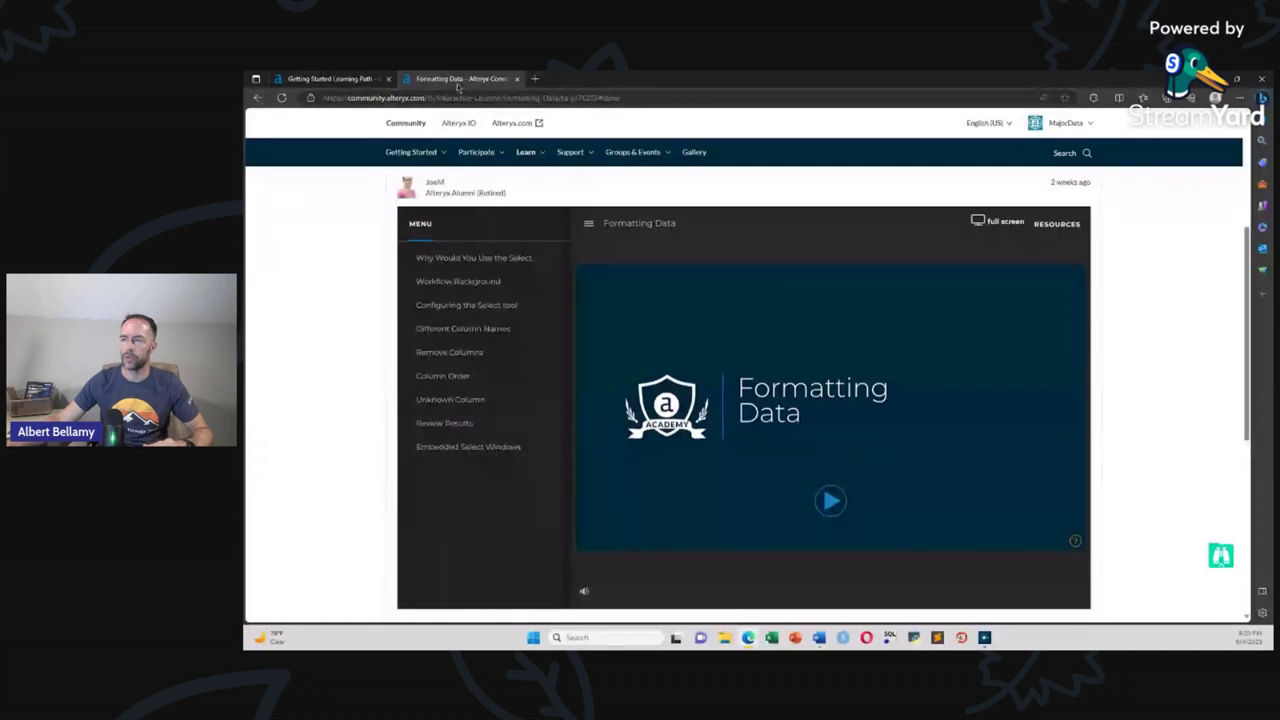
pyautogui.hotkey('ctrl', 'shift', 'Tab')
pyautogui.hotkey('ctrl', 'Tab')
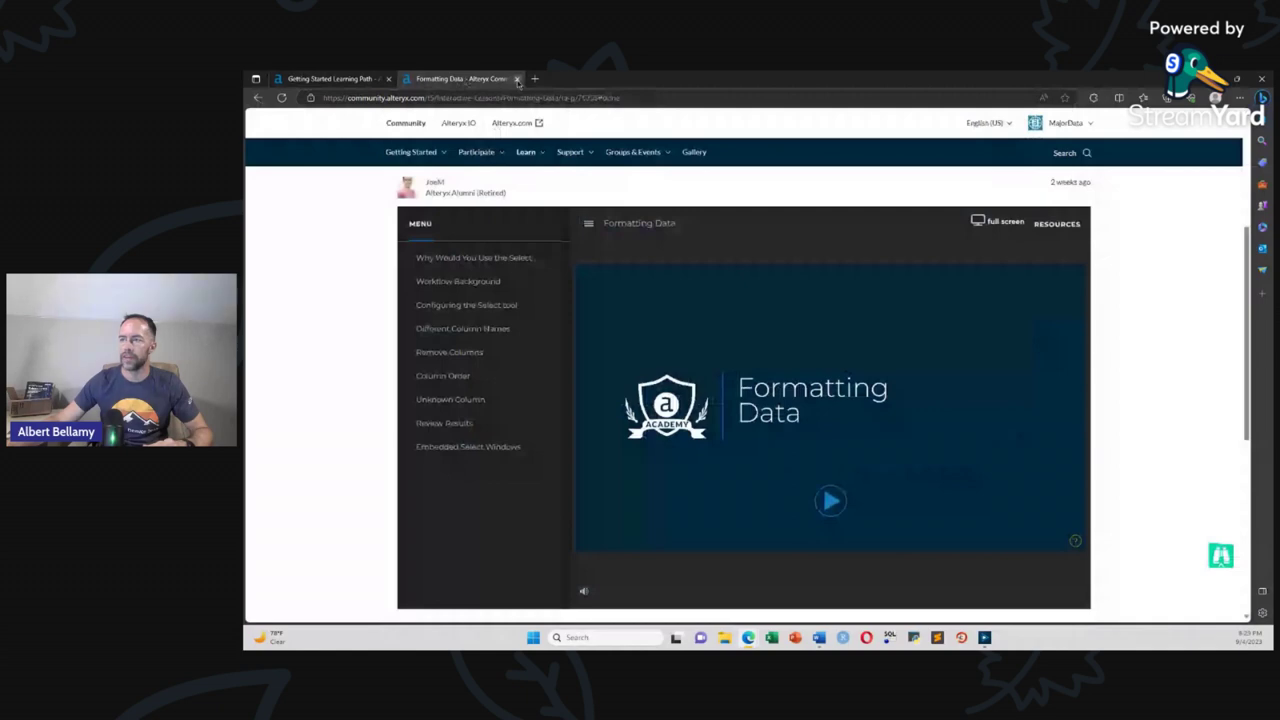
pyautogui.click(517, 79)
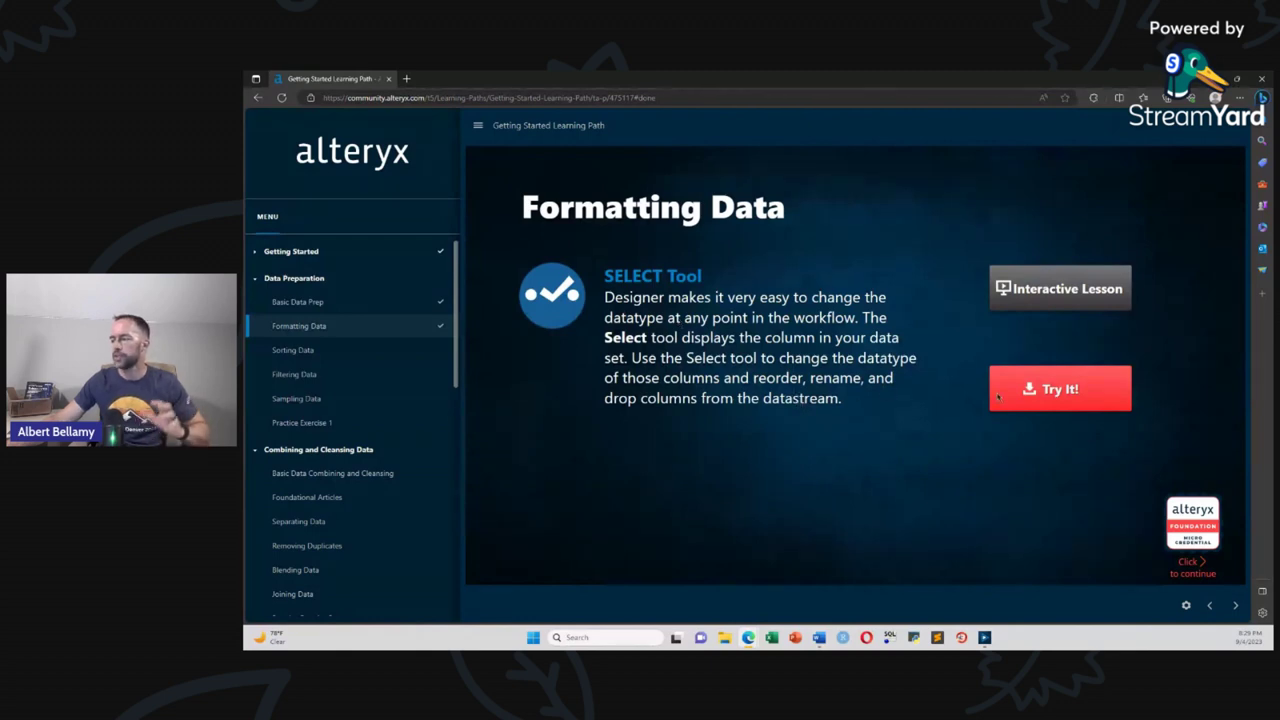
# Step: Download the select_try_it.yxzp practice package with the Try It! button
pyautogui.click(1068, 398)
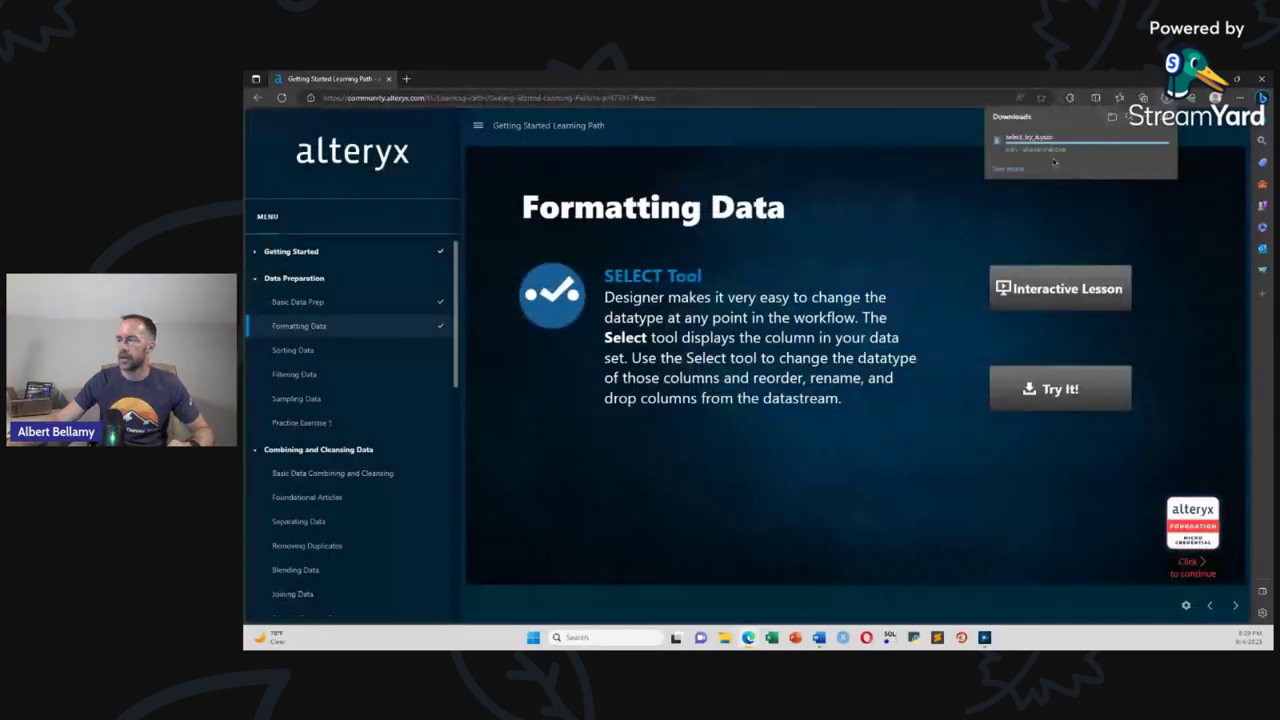
pyautogui.moveTo(1043, 148)
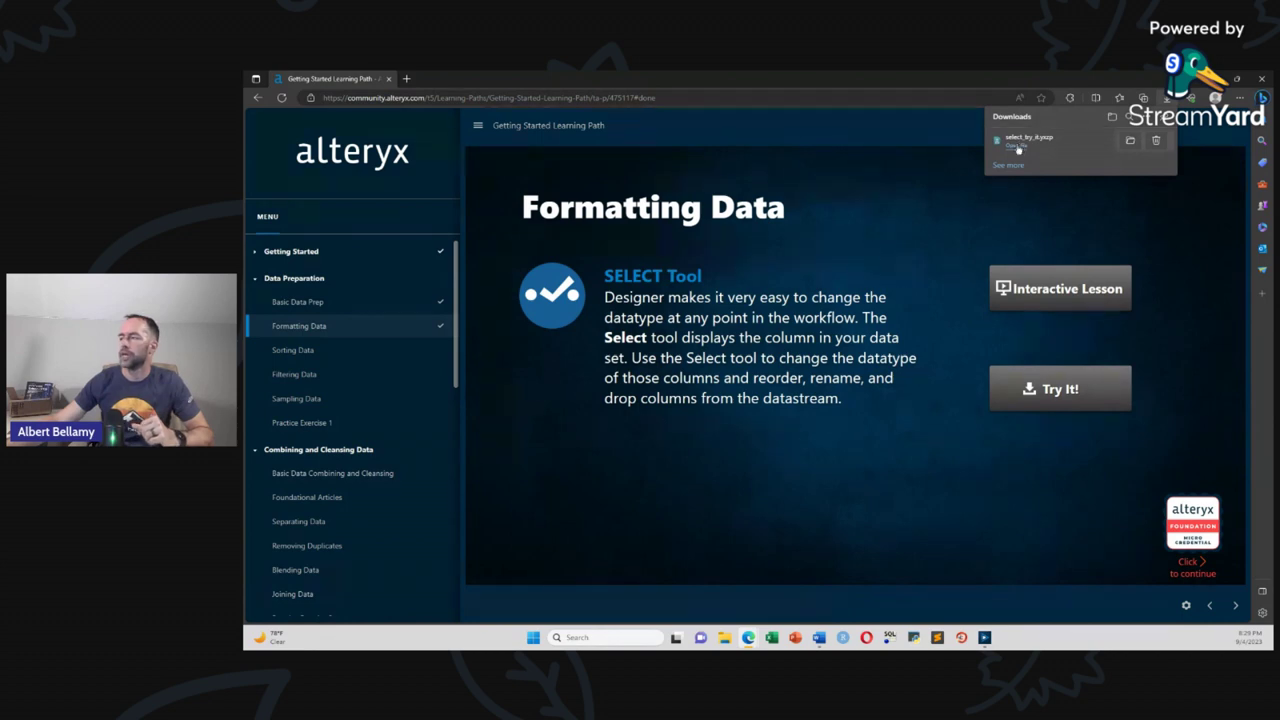
# Step: Import select_try_it.yxzp into Designer and open the select_try_it.yxmd workflow
pyautogui.click(1017, 148)
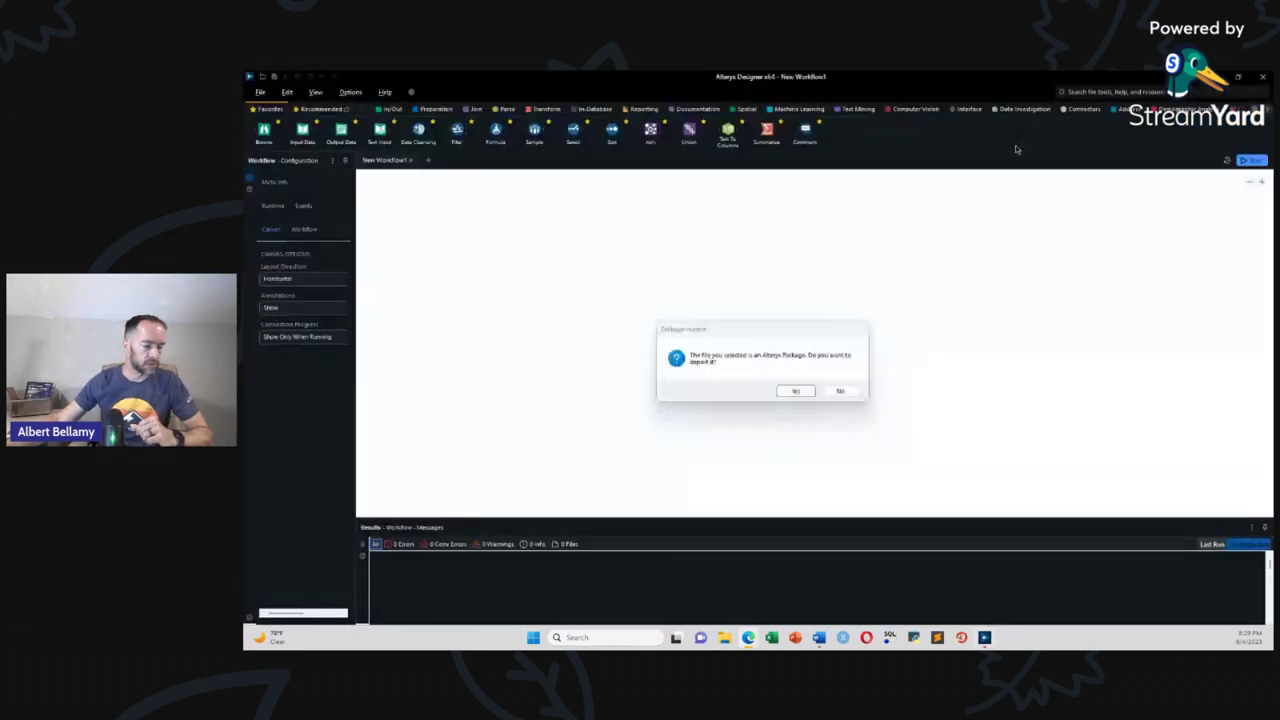
pyautogui.click(794, 391)
pyautogui.click(771, 467)
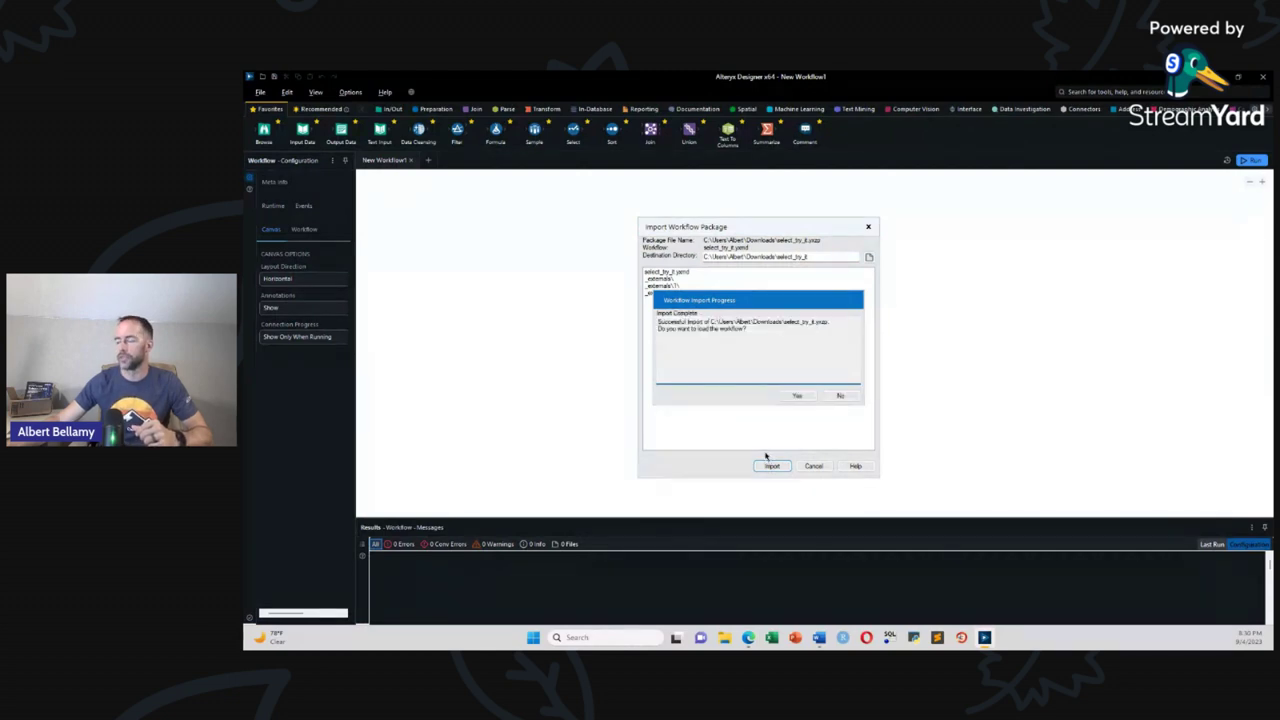
pyautogui.click(794, 399)
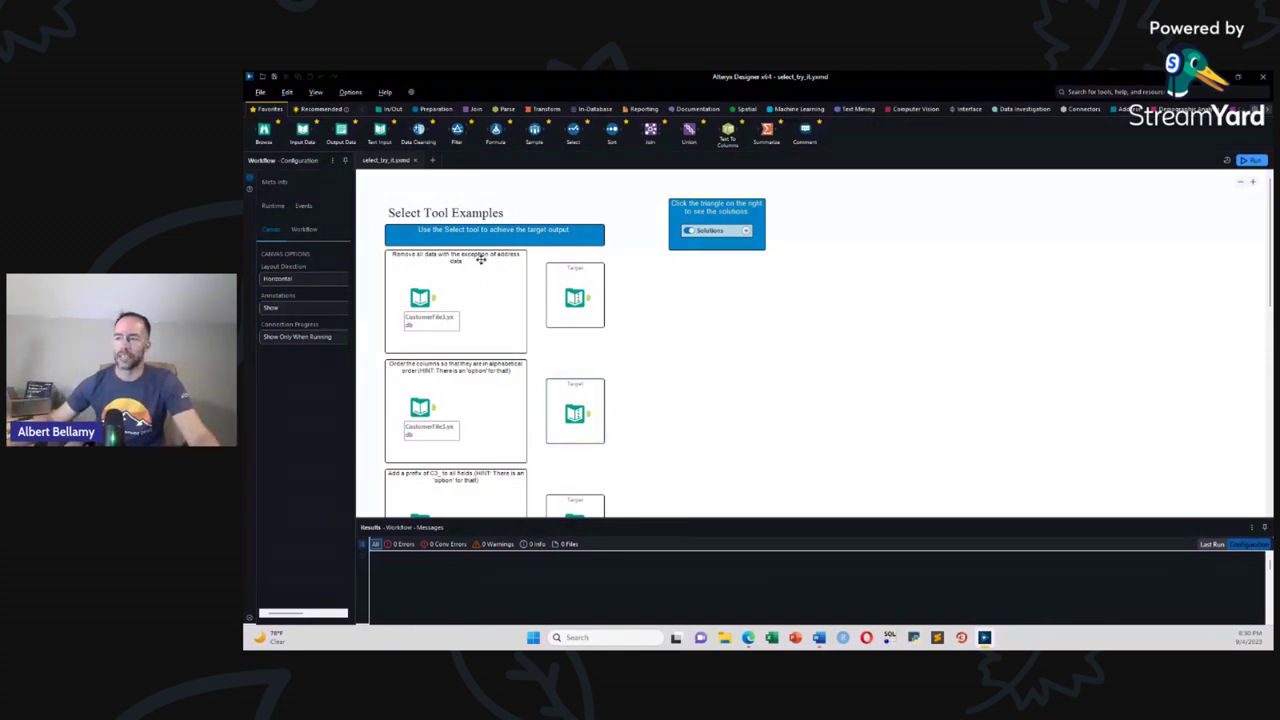
pyautogui.click(350, 92)
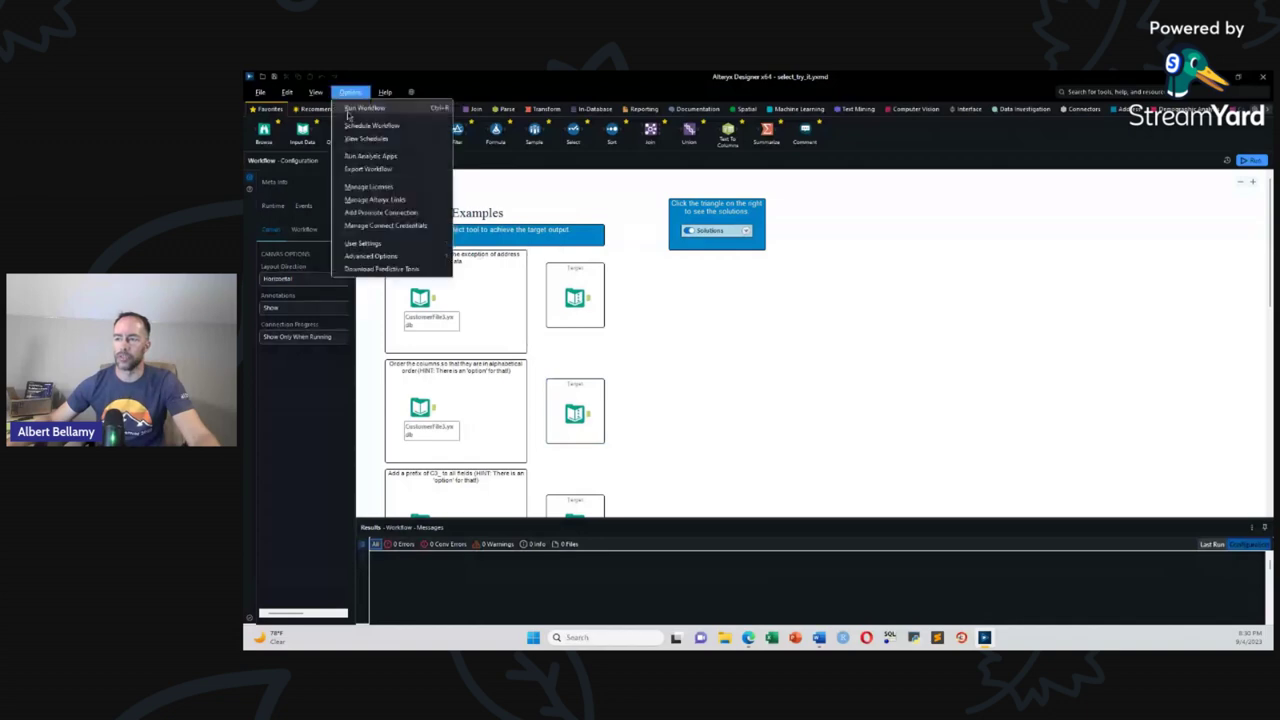
pyautogui.moveTo(370, 245)
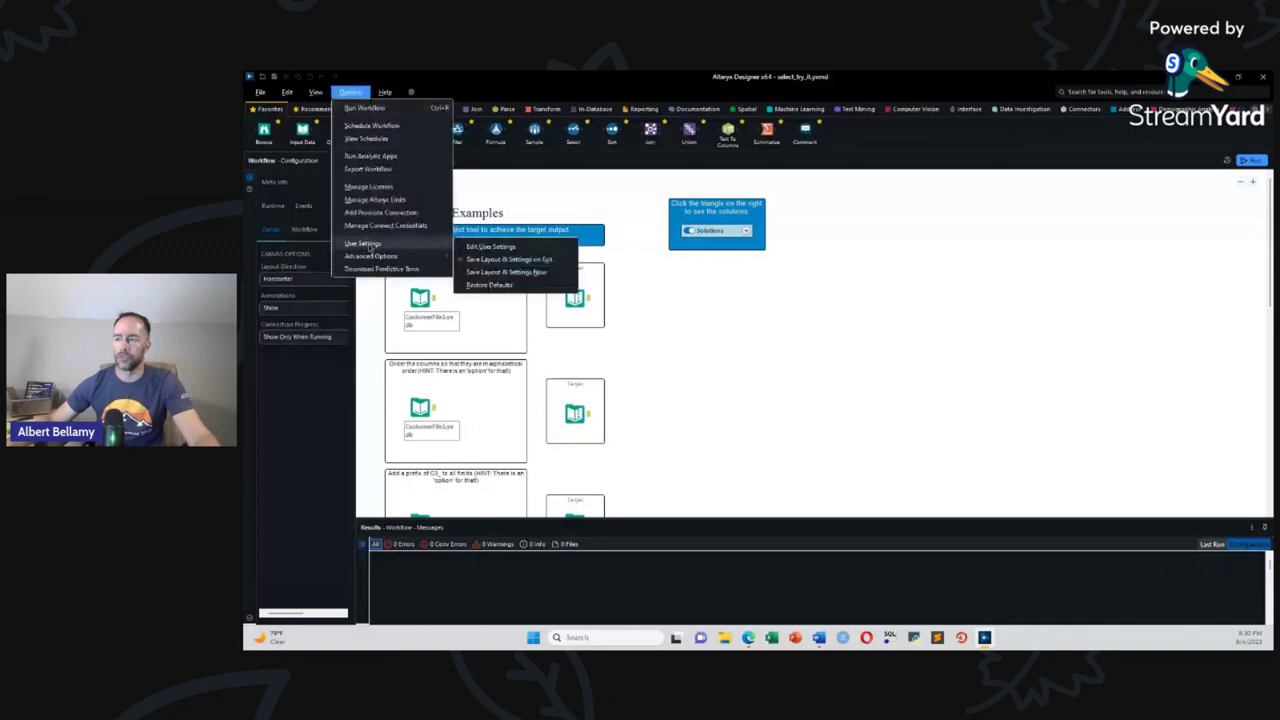
pyautogui.click(491, 247)
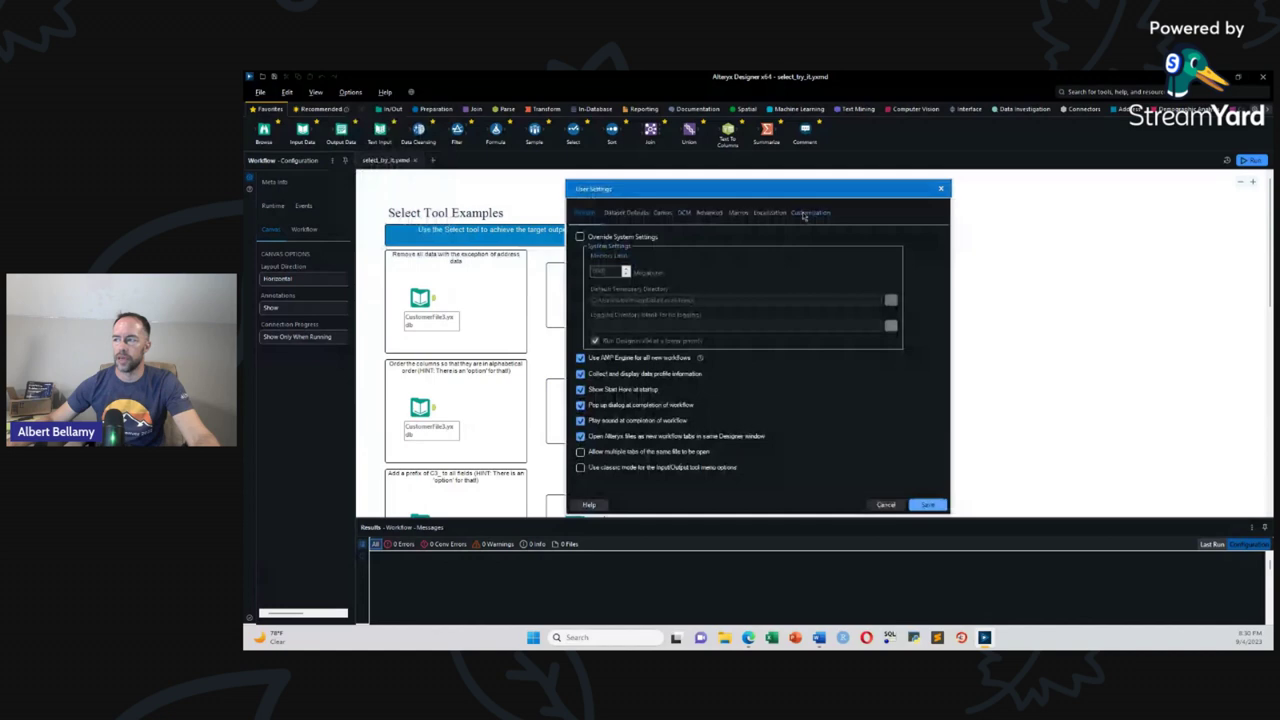
pyautogui.click(811, 213)
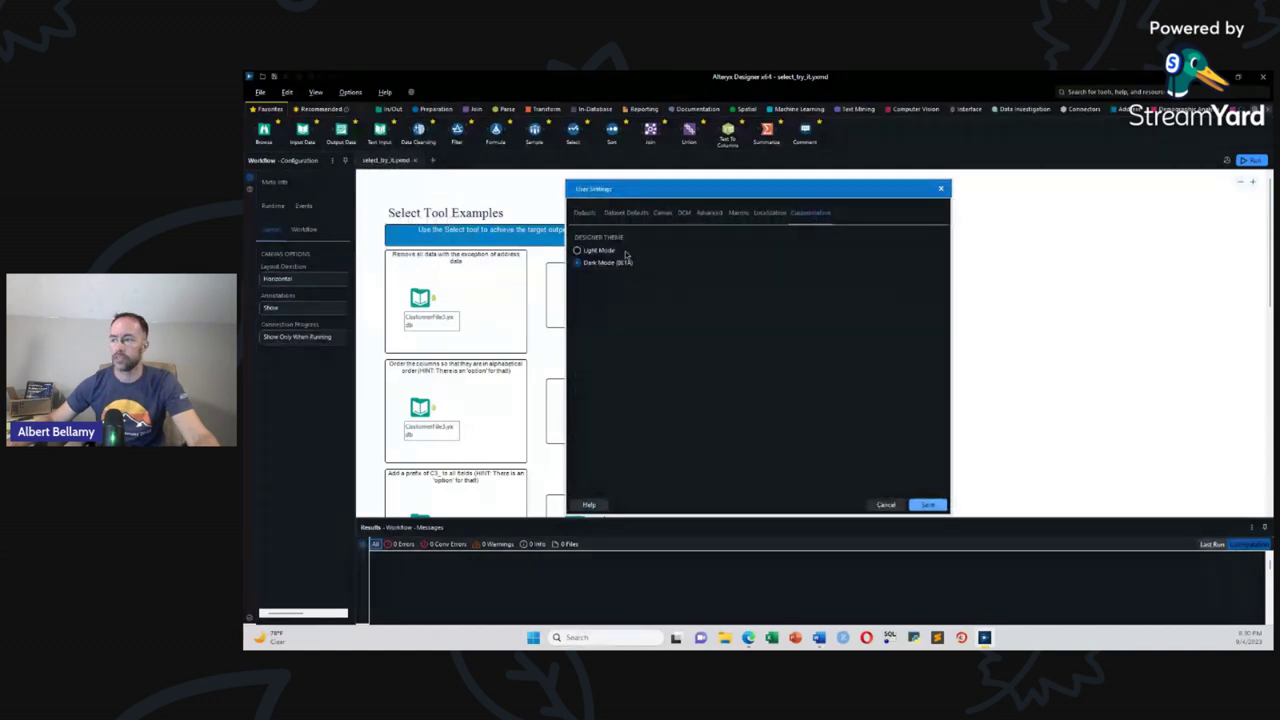
pyautogui.click(941, 188)
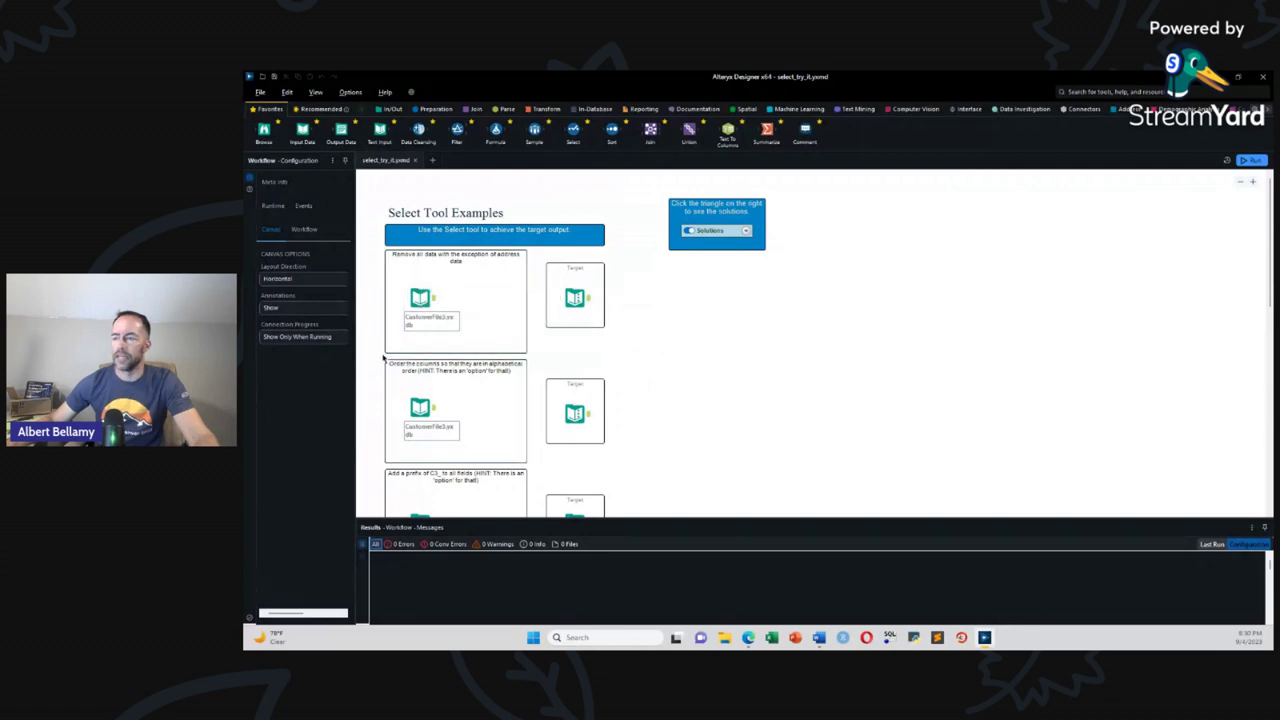
# Step: Widen the Configuration panel, resize the Results pane and enlarge the Select Tool Examples
pyautogui.moveTo(354, 355); pyautogui.dragTo(446, 355)
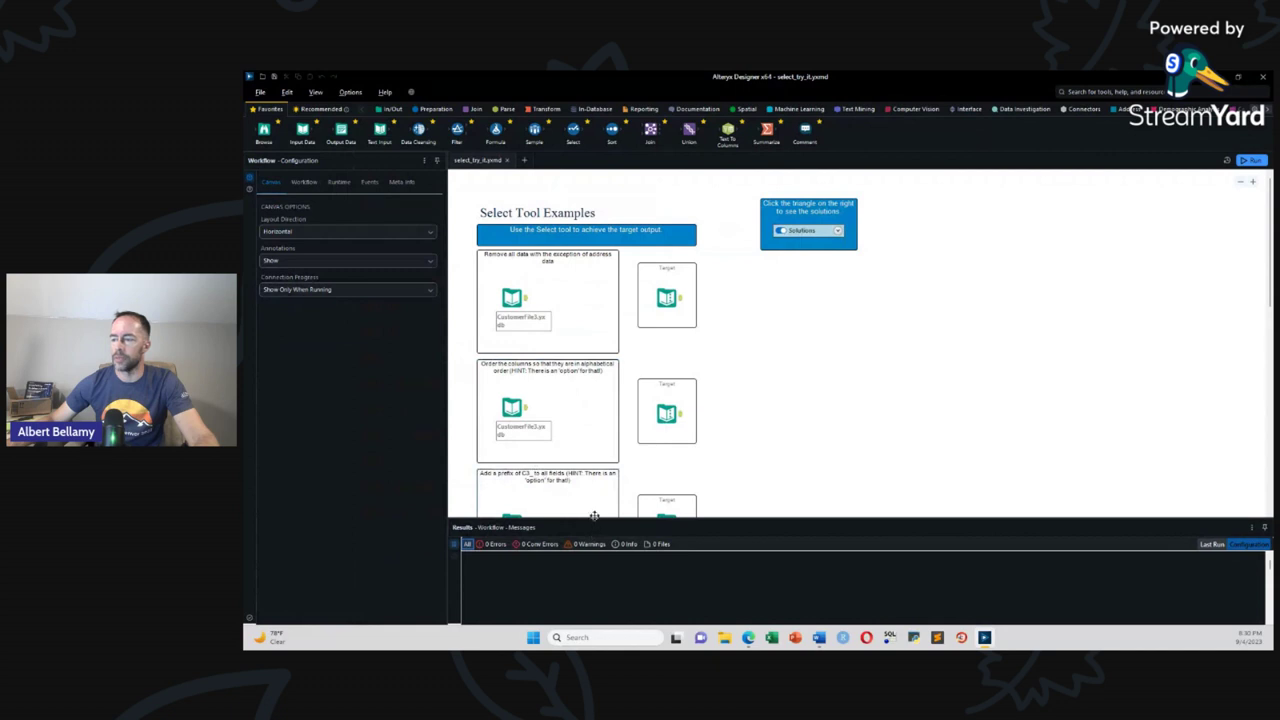
pyautogui.scroll(-1, 594, 516)
pyautogui.scroll(-2, 594, 516)
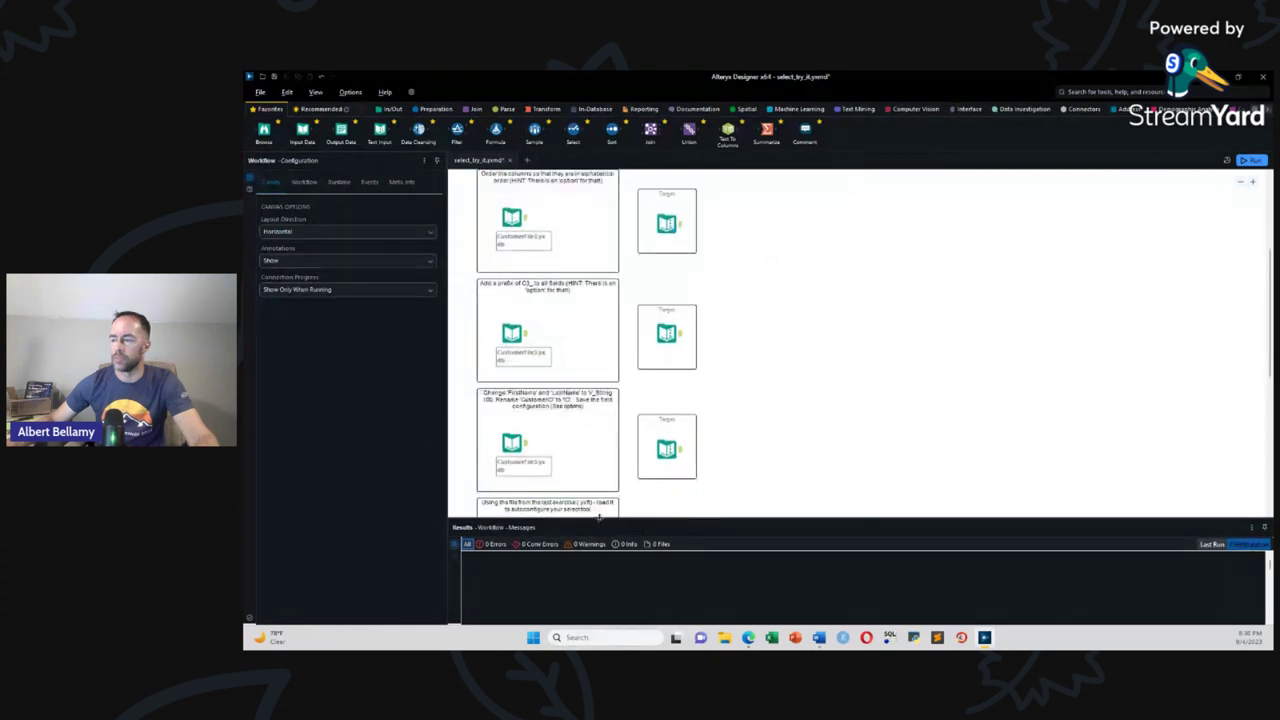
pyautogui.moveTo(601, 476); pyautogui.dragTo(608, 452)
pyautogui.scroll(3, 646, 343)
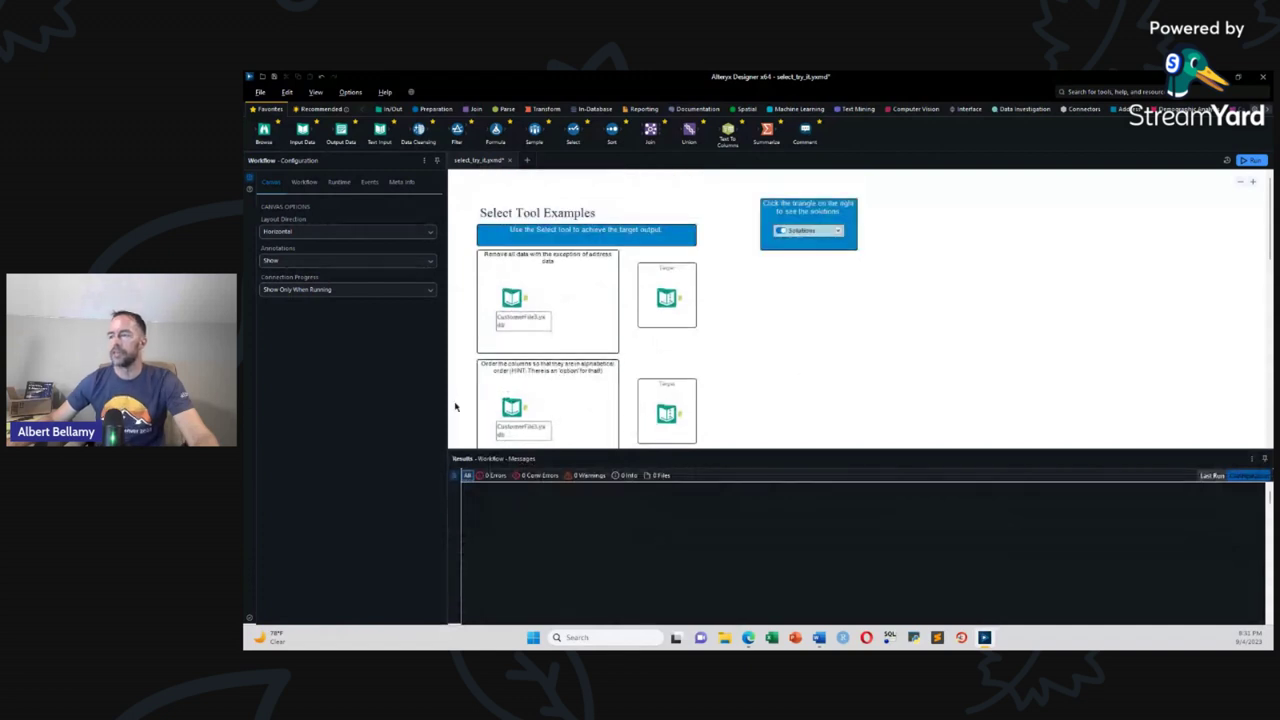
pyautogui.moveTo(450, 406); pyautogui.dragTo(538, 406)
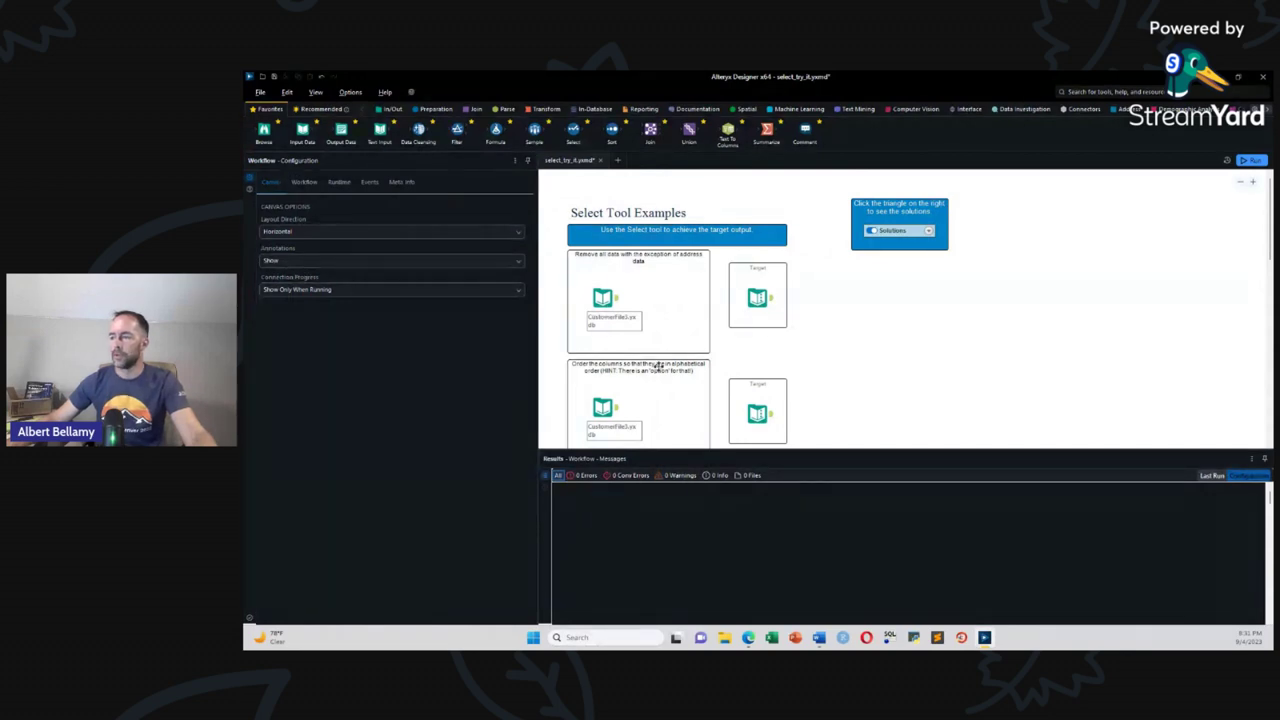
pyautogui.scroll(2, 659, 365)
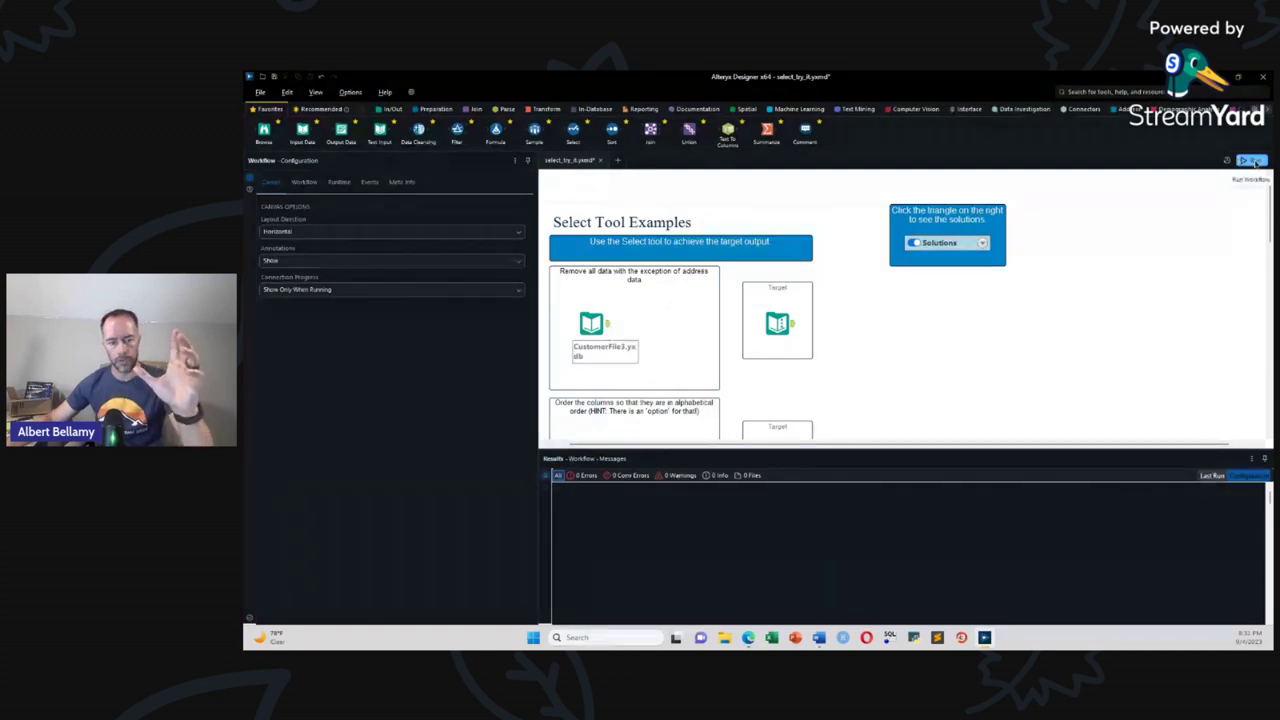
# Step: Run the workflow and preview the CustomerFile3 input's CustomerID, name, address and city data
pyautogui.click(1255, 162)
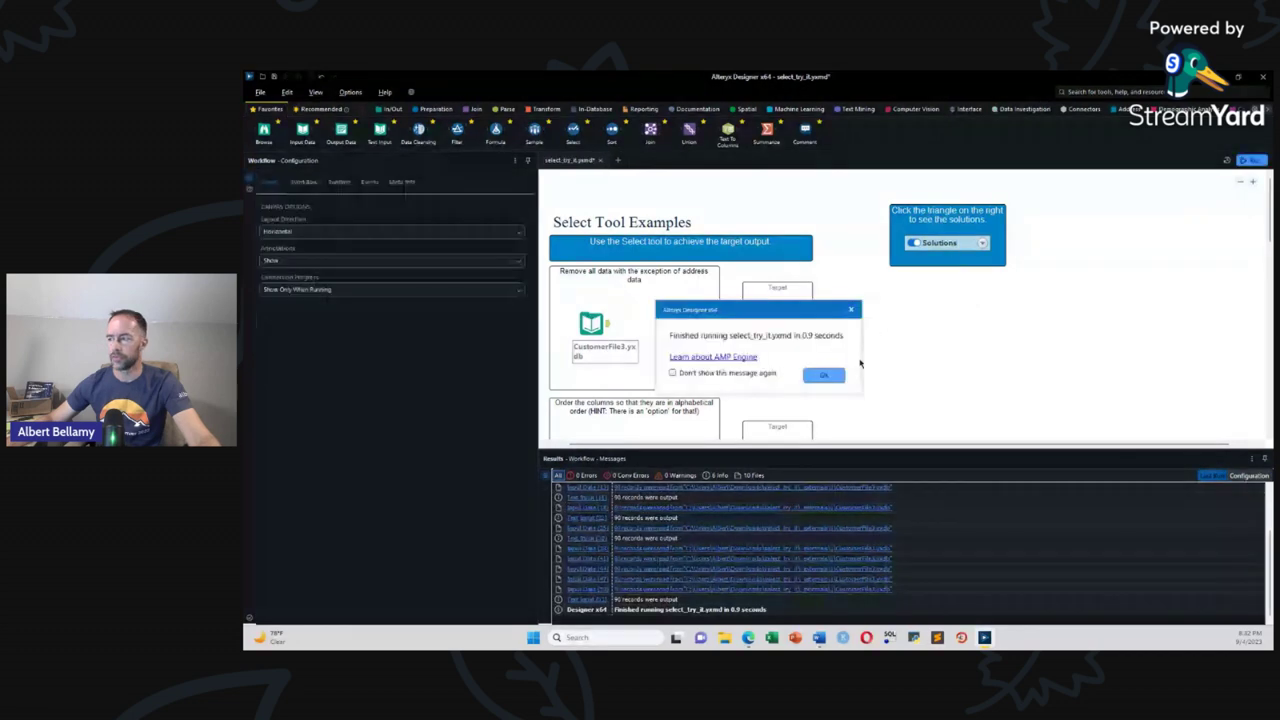
pyautogui.click(823, 375)
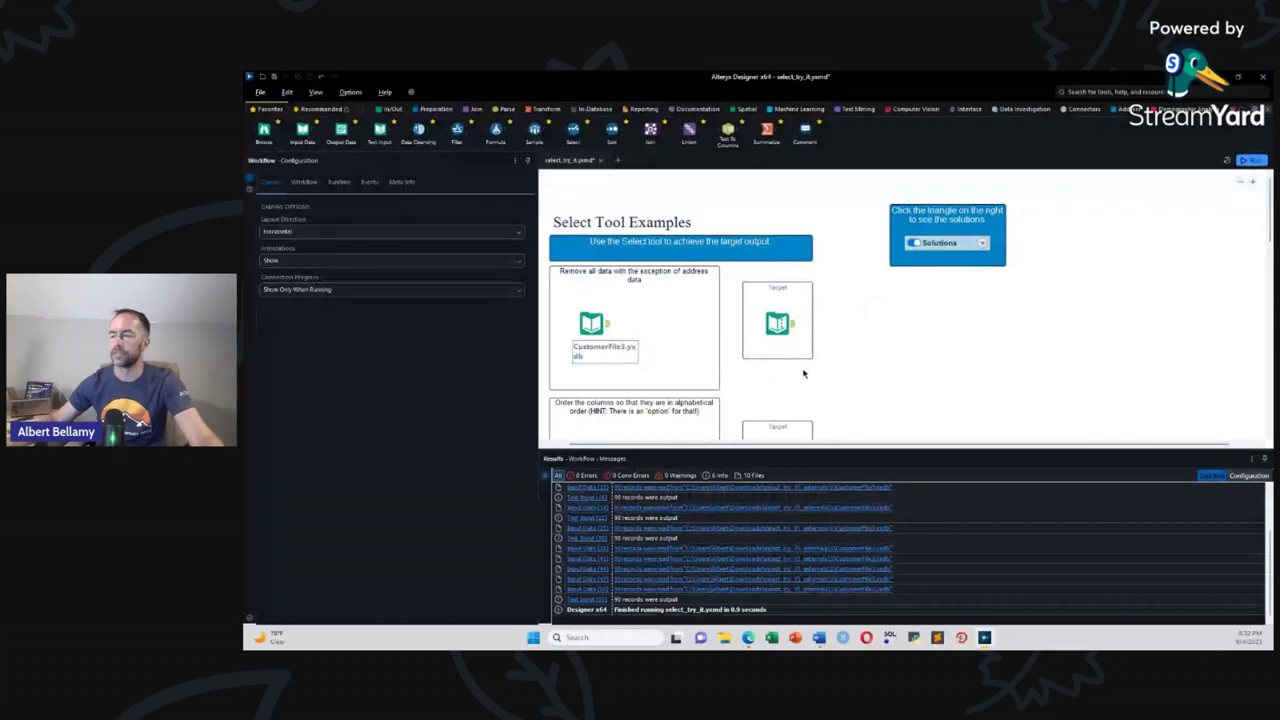
pyautogui.click(610, 330)
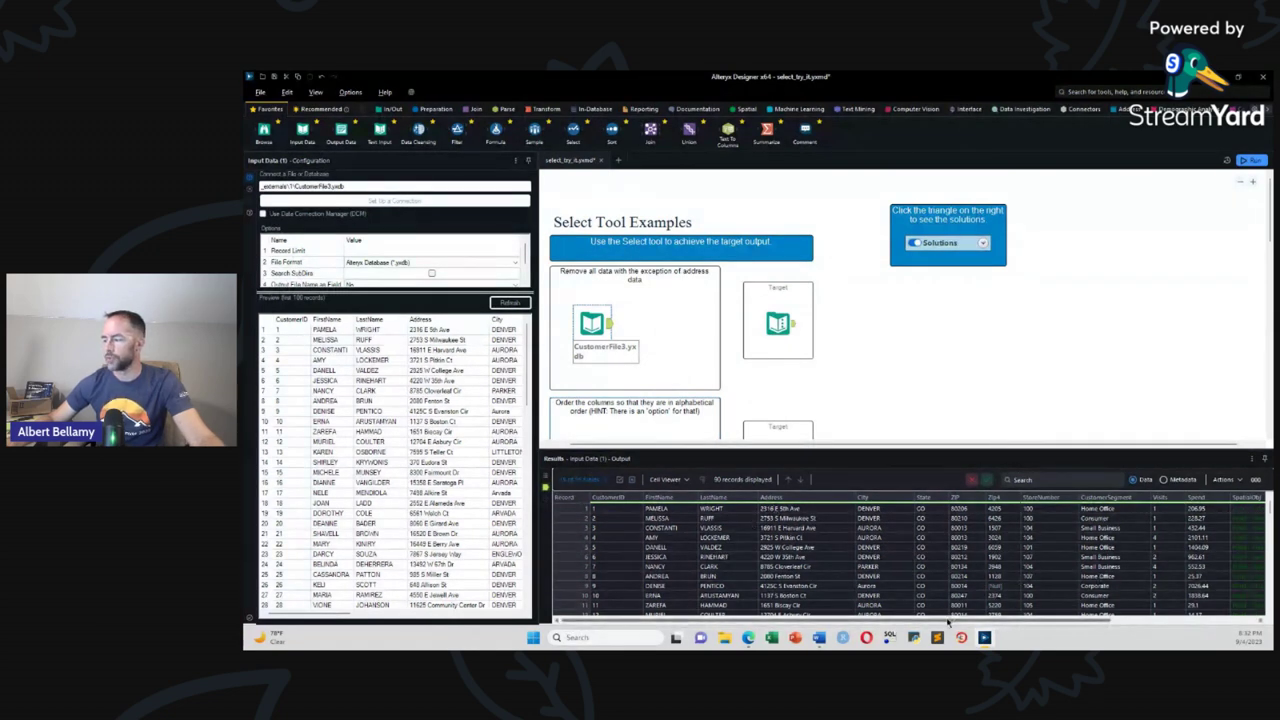
pyautogui.moveTo(947, 624); pyautogui.dragTo(1096, 624)
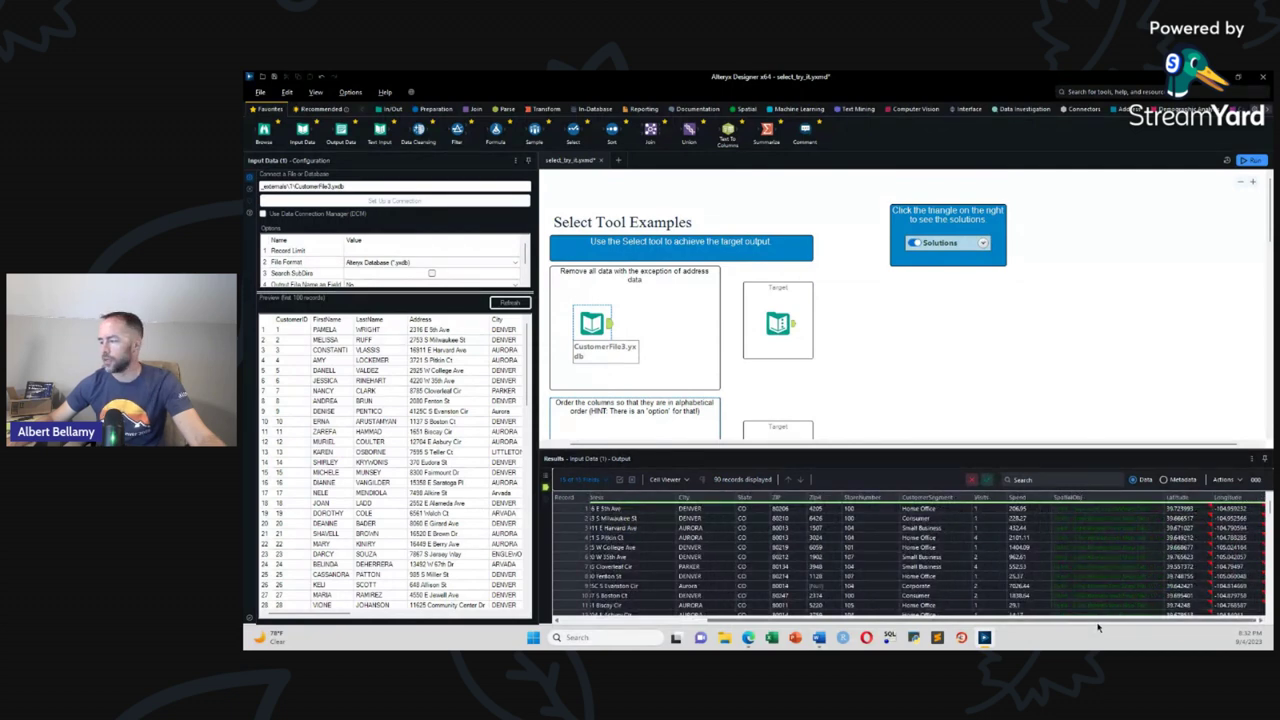
pyautogui.moveTo(1093, 621); pyautogui.dragTo(939, 621)
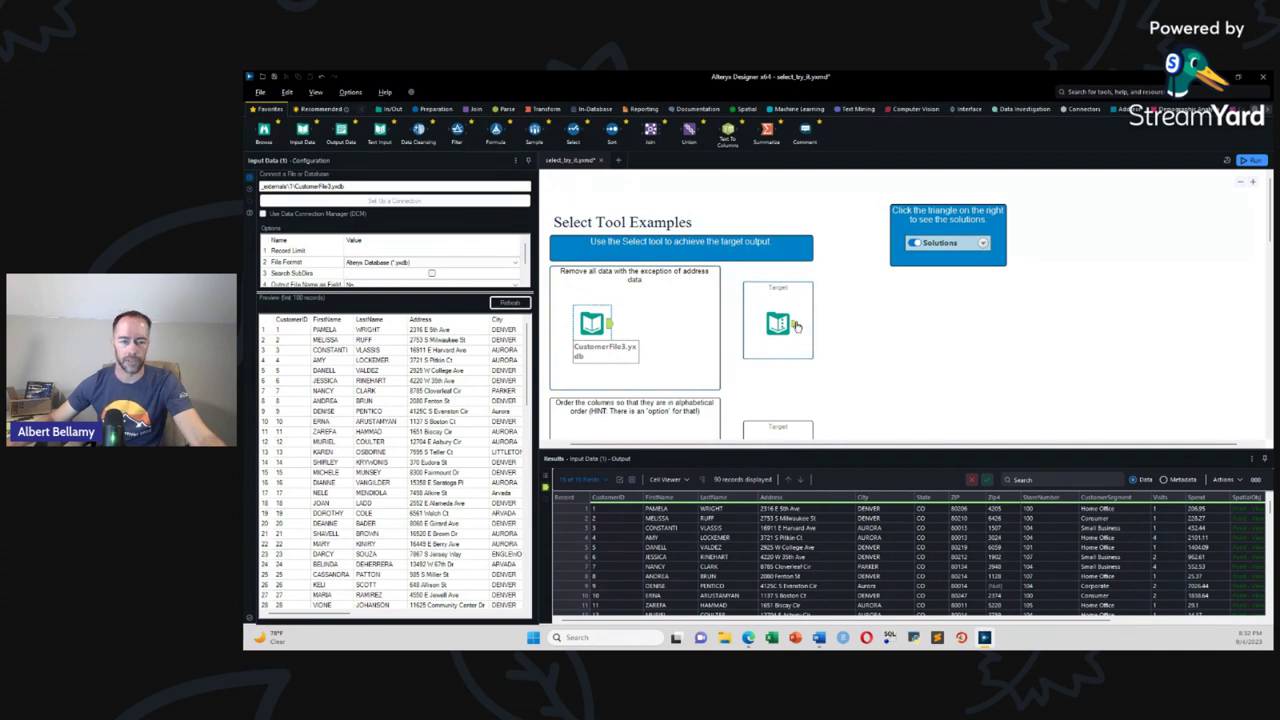
# Step: Display the Target tool's expected Address, City, State, ZIP and Zip4 columns
pyautogui.click(795, 326)
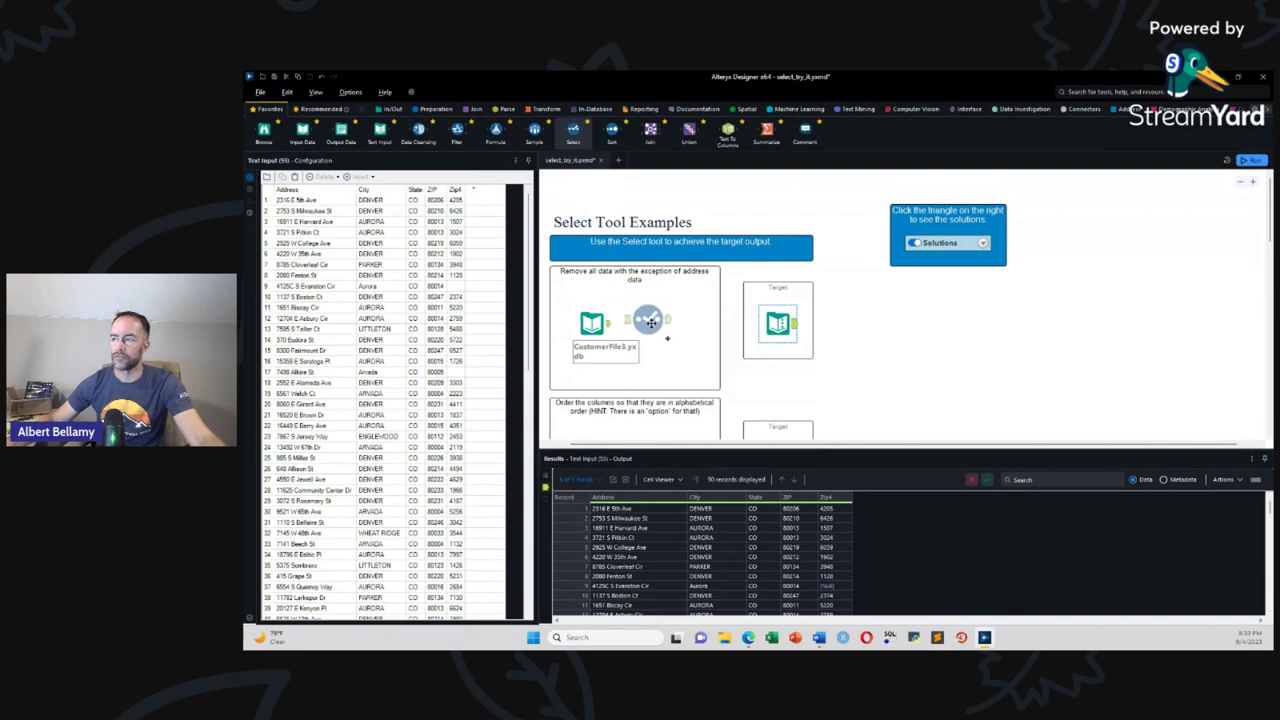
# Step: Add a Select tool connected after the CustomerFile3 input
pyautogui.click(649, 328)
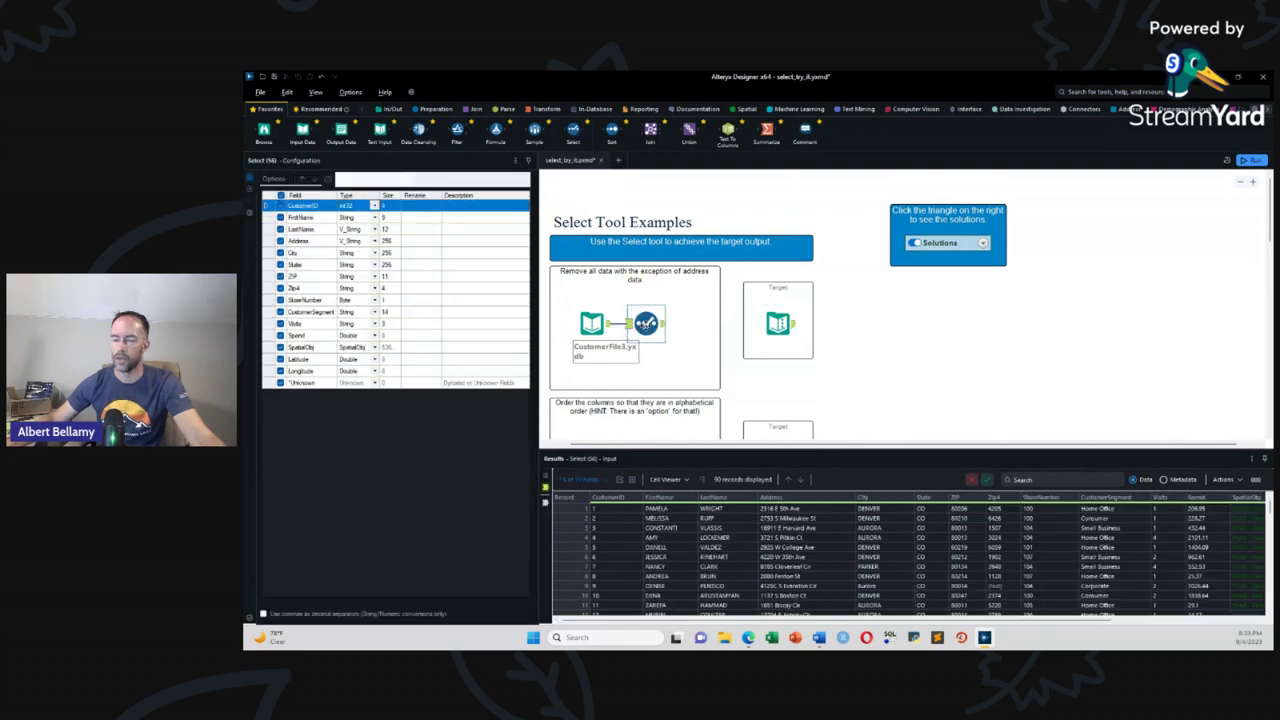
pyautogui.moveTo(646, 323); pyautogui.dragTo(653, 323)
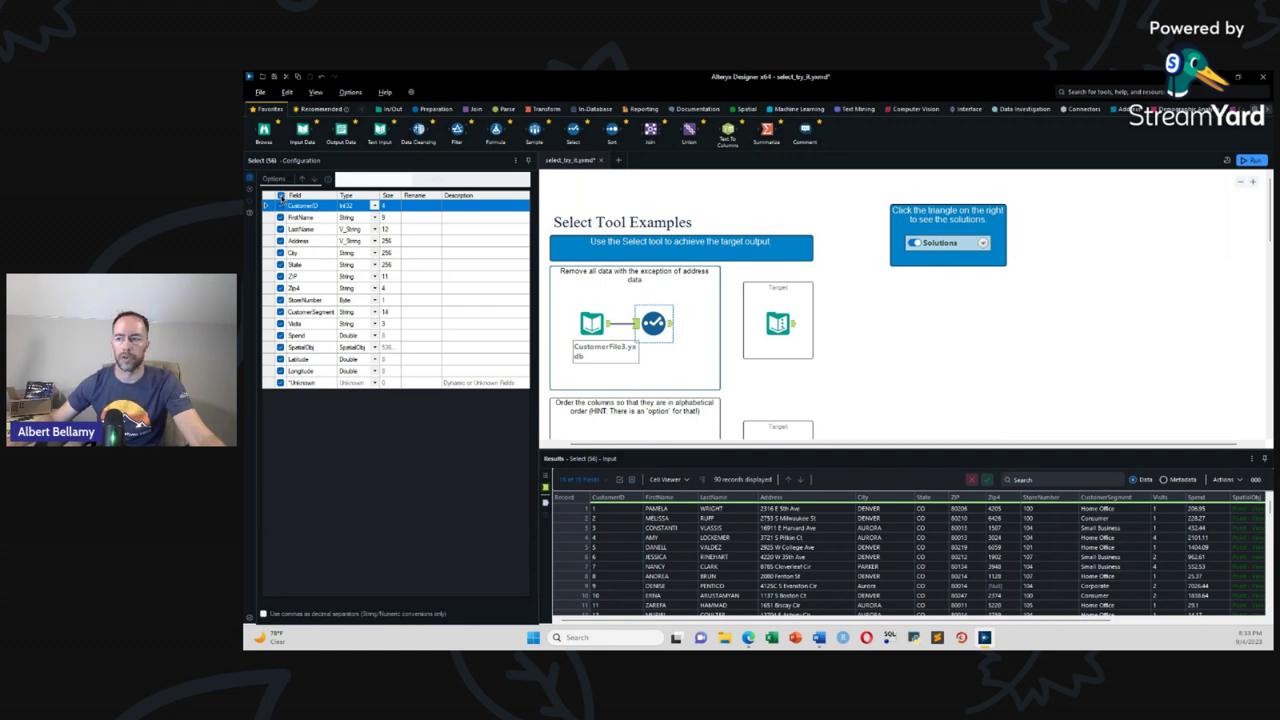
pyautogui.hotkey('ctrl', '-')
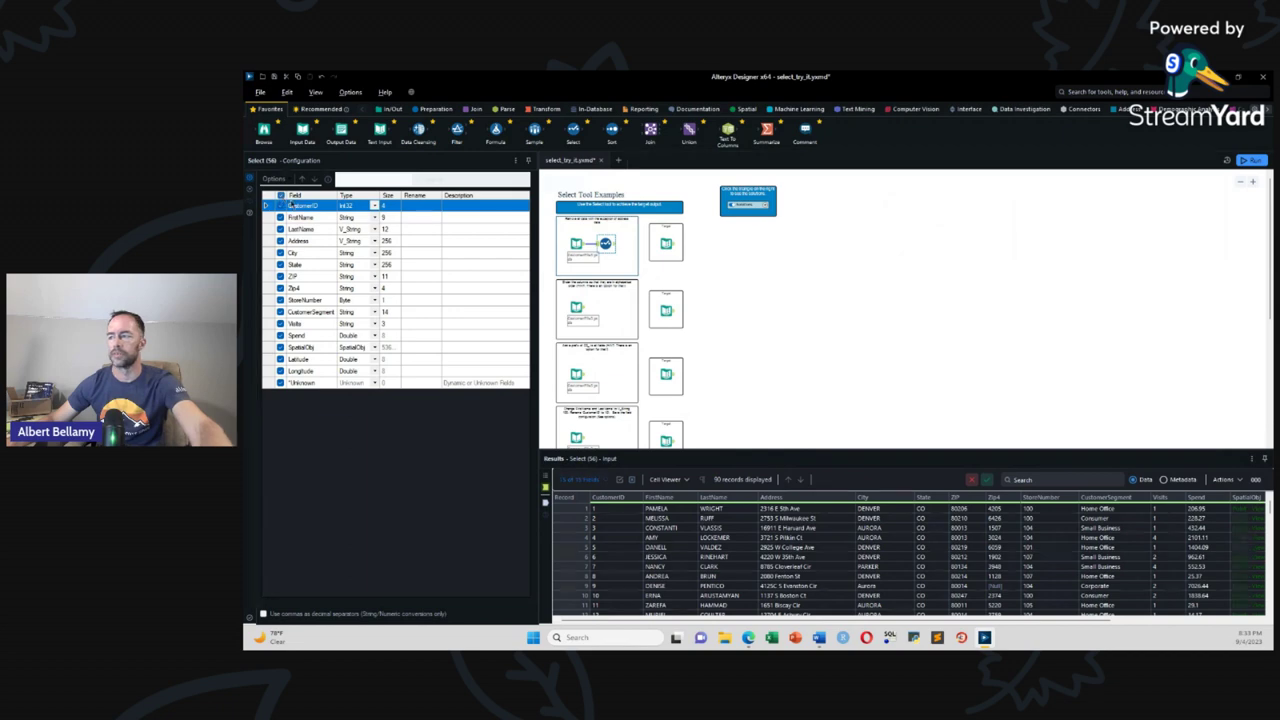
pyautogui.click(584, 195)
pyautogui.hotkey('ctrl', '+')
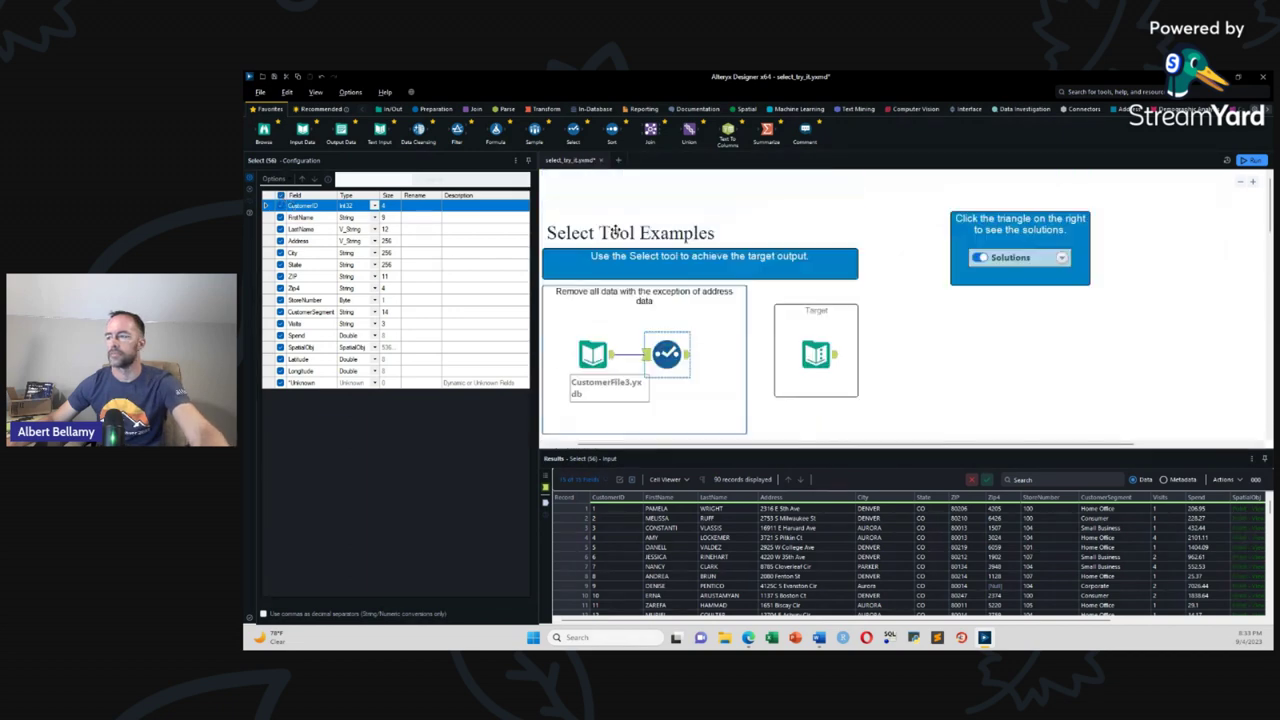
pyautogui.moveTo(665, 447); pyautogui.dragTo(599, 446)
pyautogui.scroll(-3, 582, 408)
pyautogui.scroll(3, 582, 406)
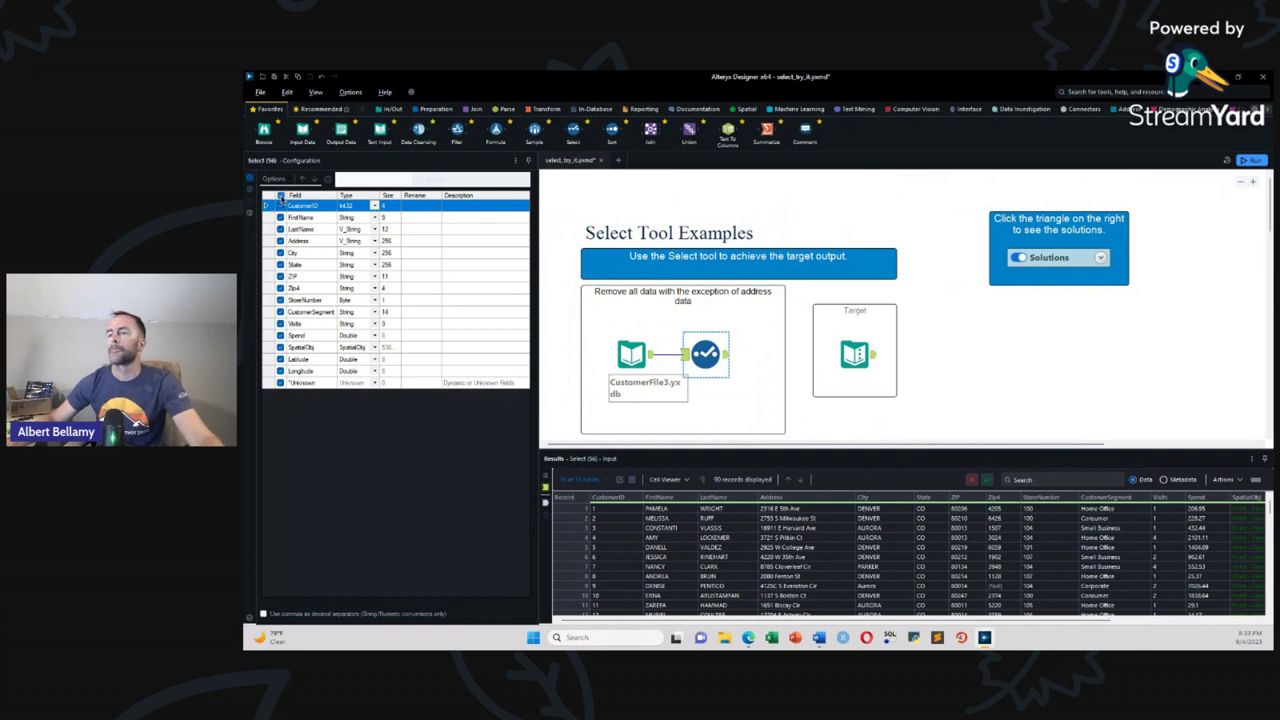
# Step: Set the Select tool to keep only Address, City, State, ZIP and Zip4
pyautogui.click(281, 195)
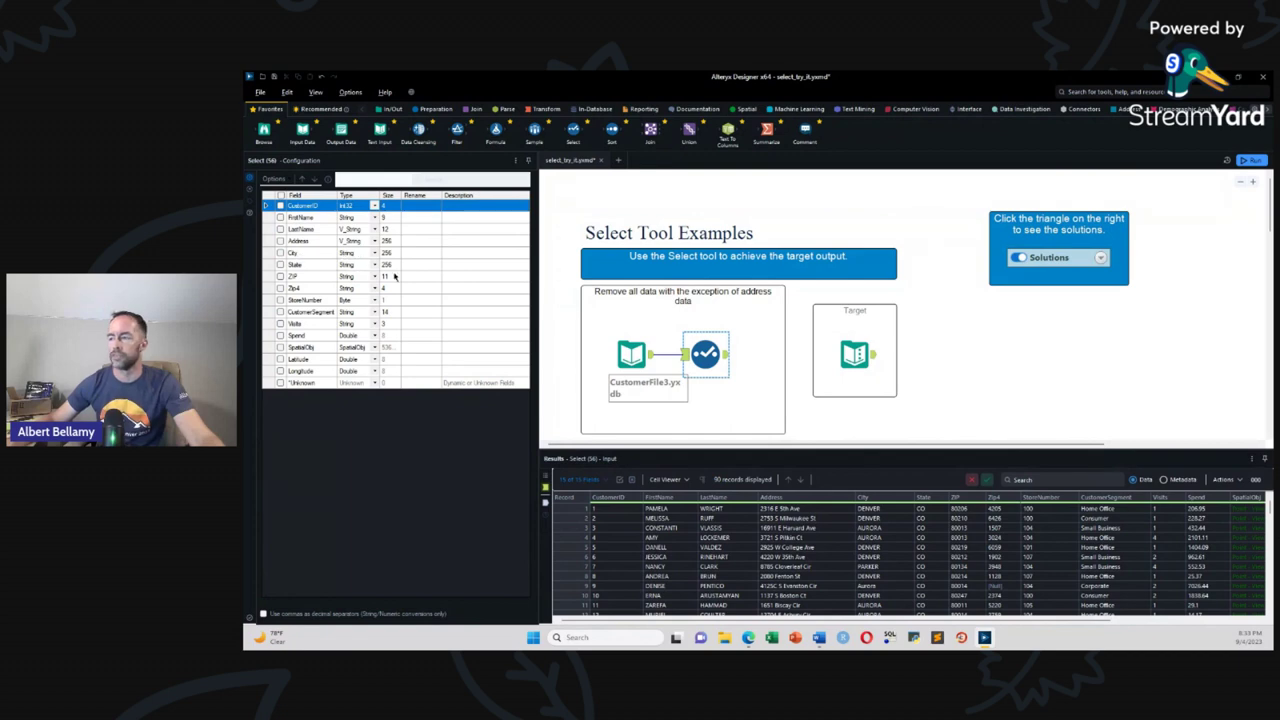
pyautogui.click(281, 241)
pyautogui.click(281, 253)
pyautogui.click(281, 264)
pyautogui.click(281, 276)
pyautogui.click(282, 288)
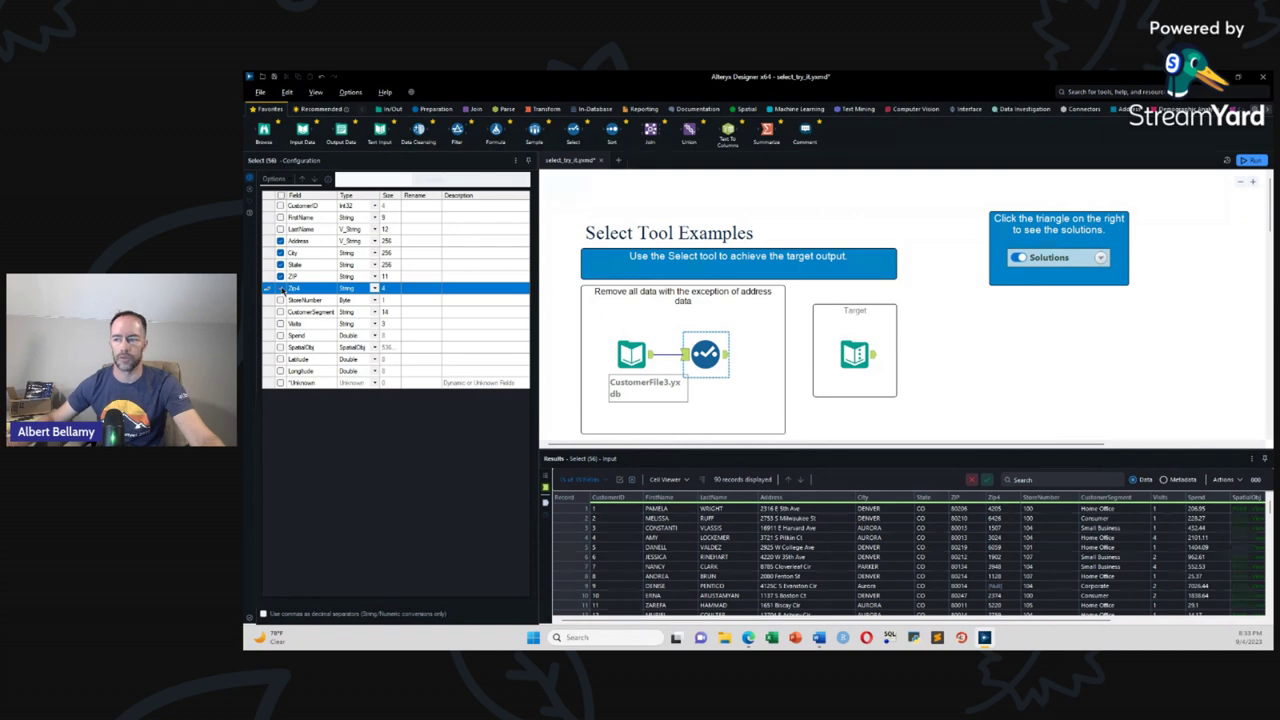
pyautogui.click(728, 403)
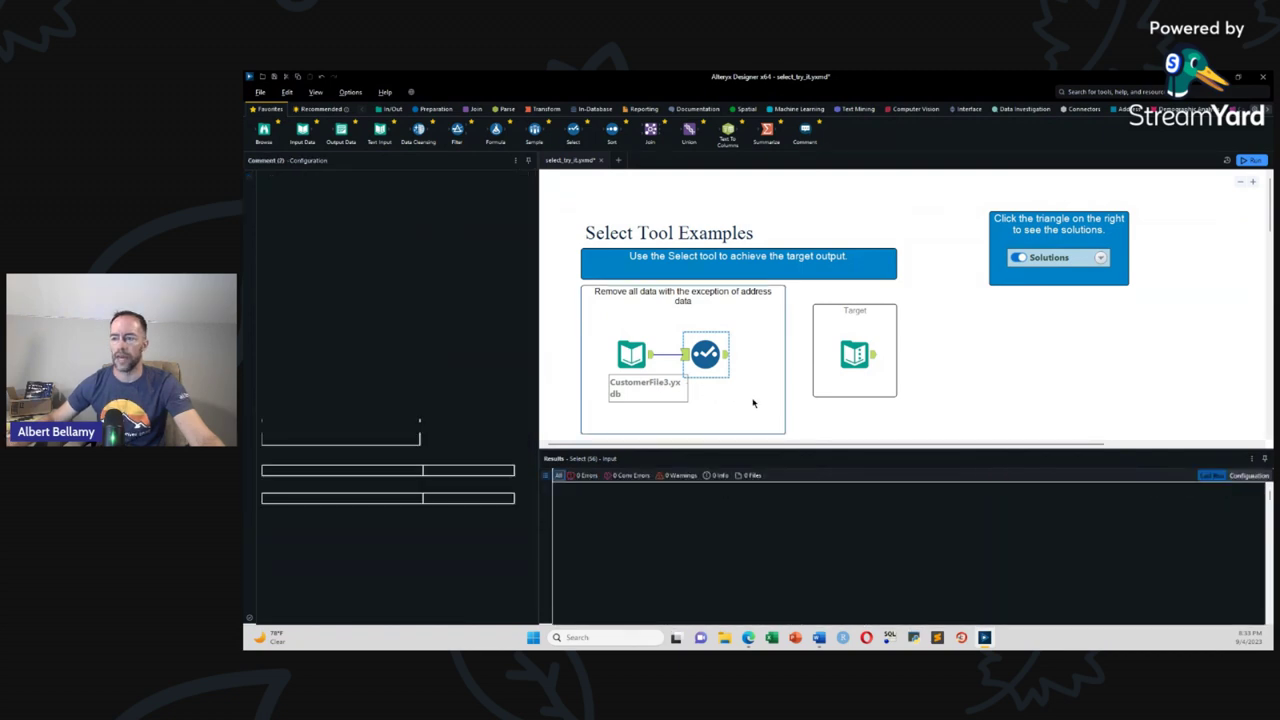
pyautogui.click(708, 358)
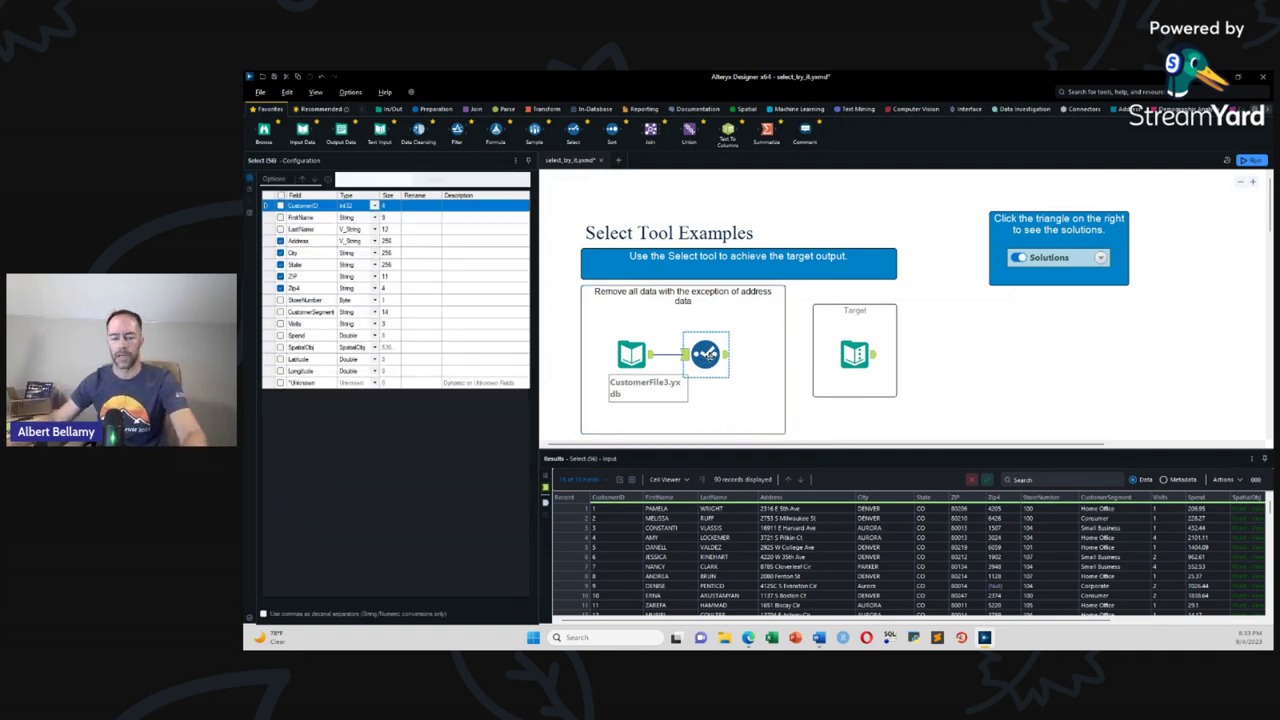
# Step: Run the workflow and compare the Select output with the Target's 90 records
pyautogui.hotkey('ctrl', 'r')
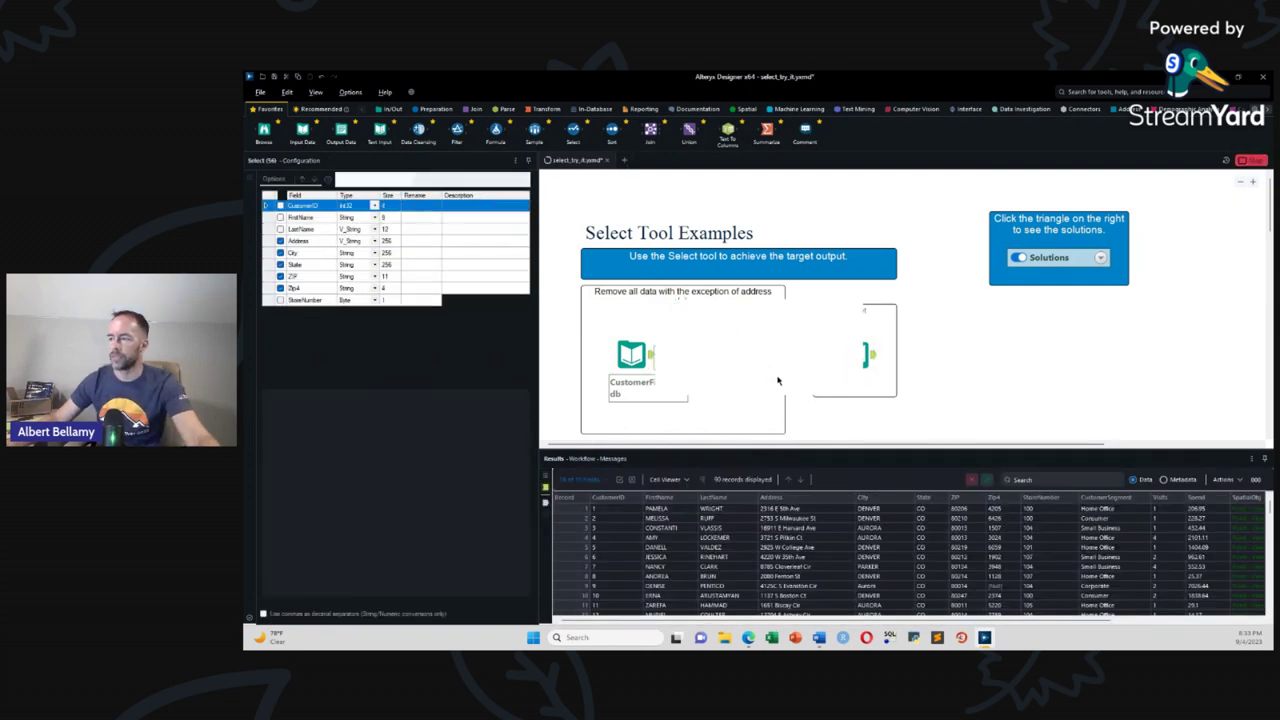
pyautogui.click(825, 377)
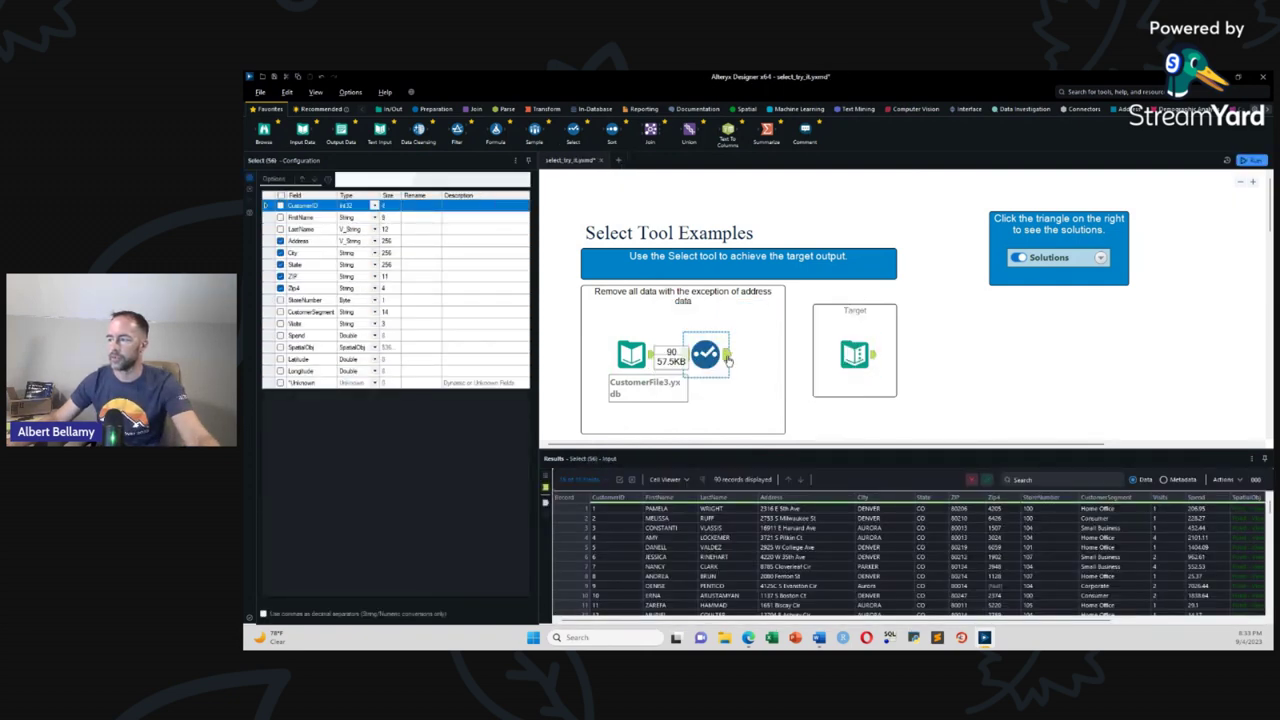
pyautogui.click(728, 355)
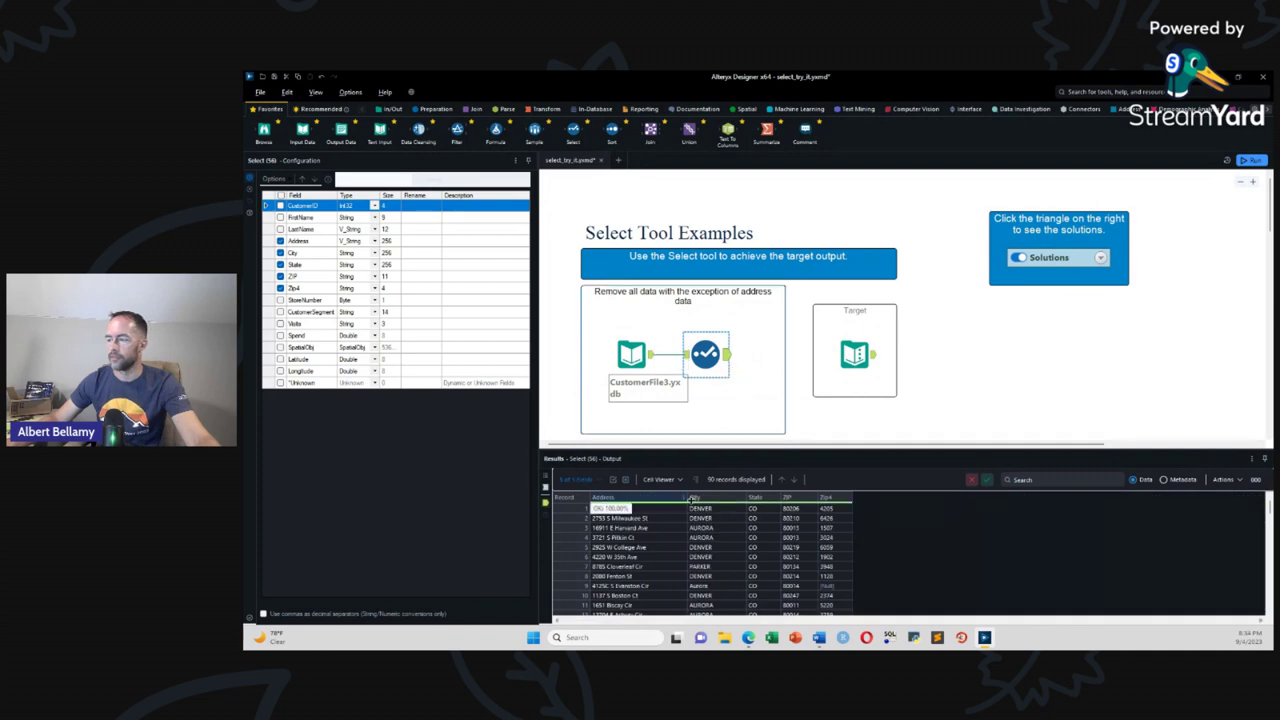
pyautogui.click(871, 357)
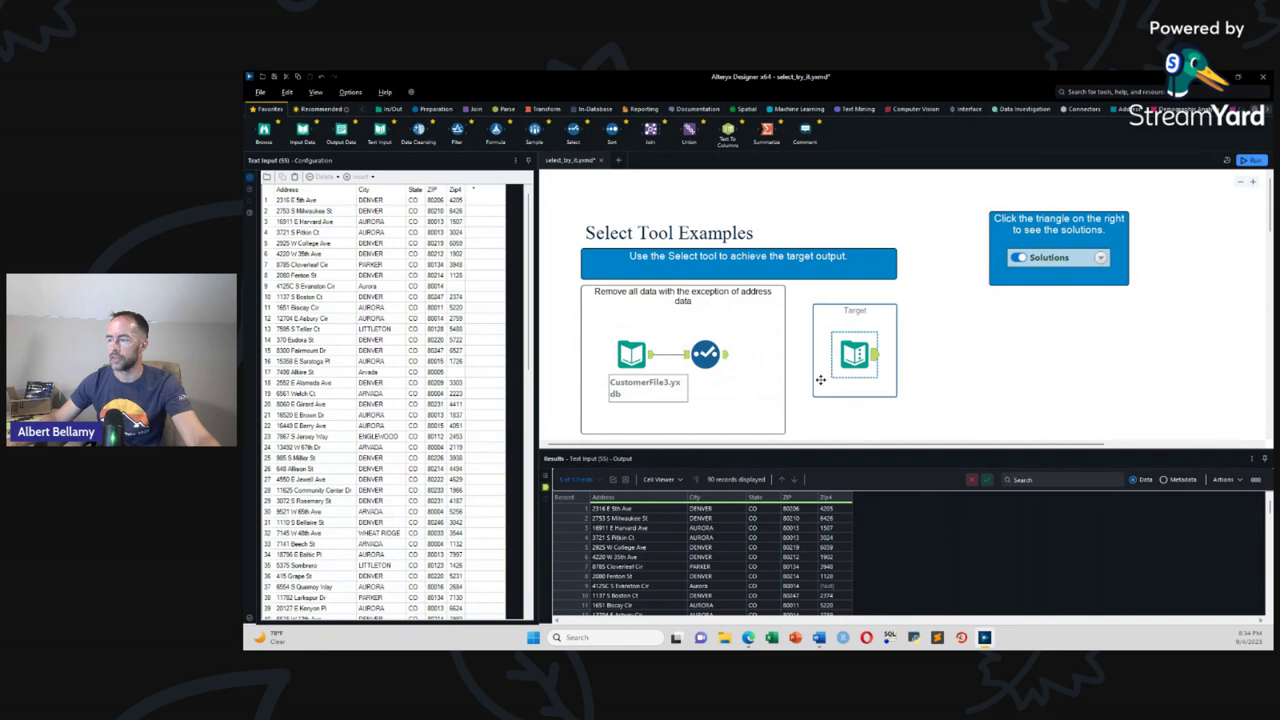
pyautogui.scroll(-3, 820, 380)
pyautogui.scroll(1, 820, 380)
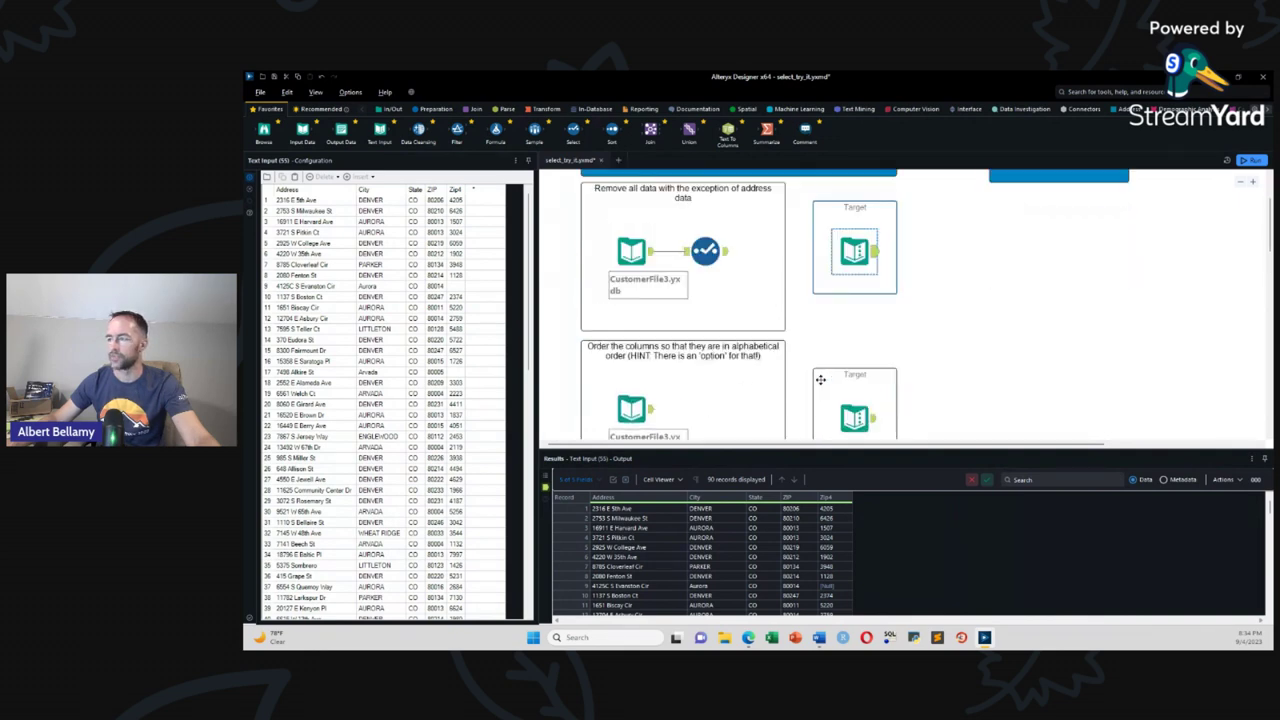
pyautogui.scroll(-1, 1268, 240)
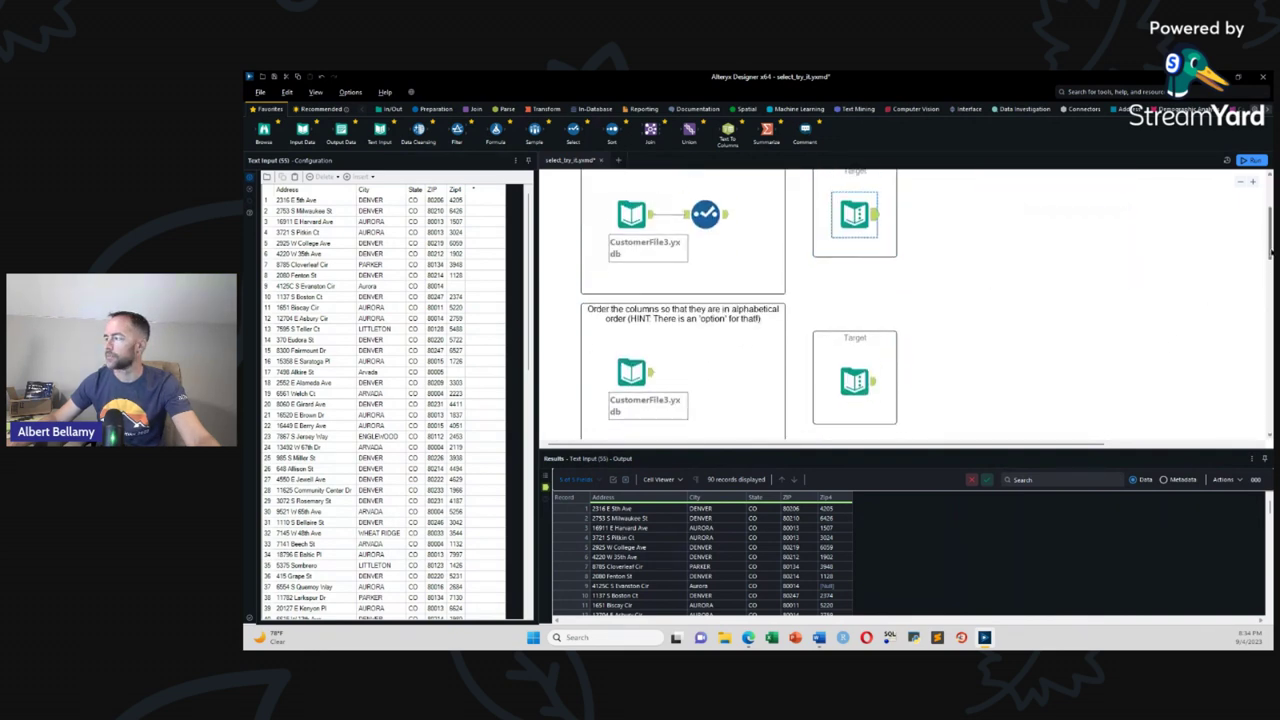
pyautogui.scroll(-1, 1270, 255)
# Step: Insert a Select tool after the second exercise's CustomerFile3 input
pyautogui.click(634, 318)
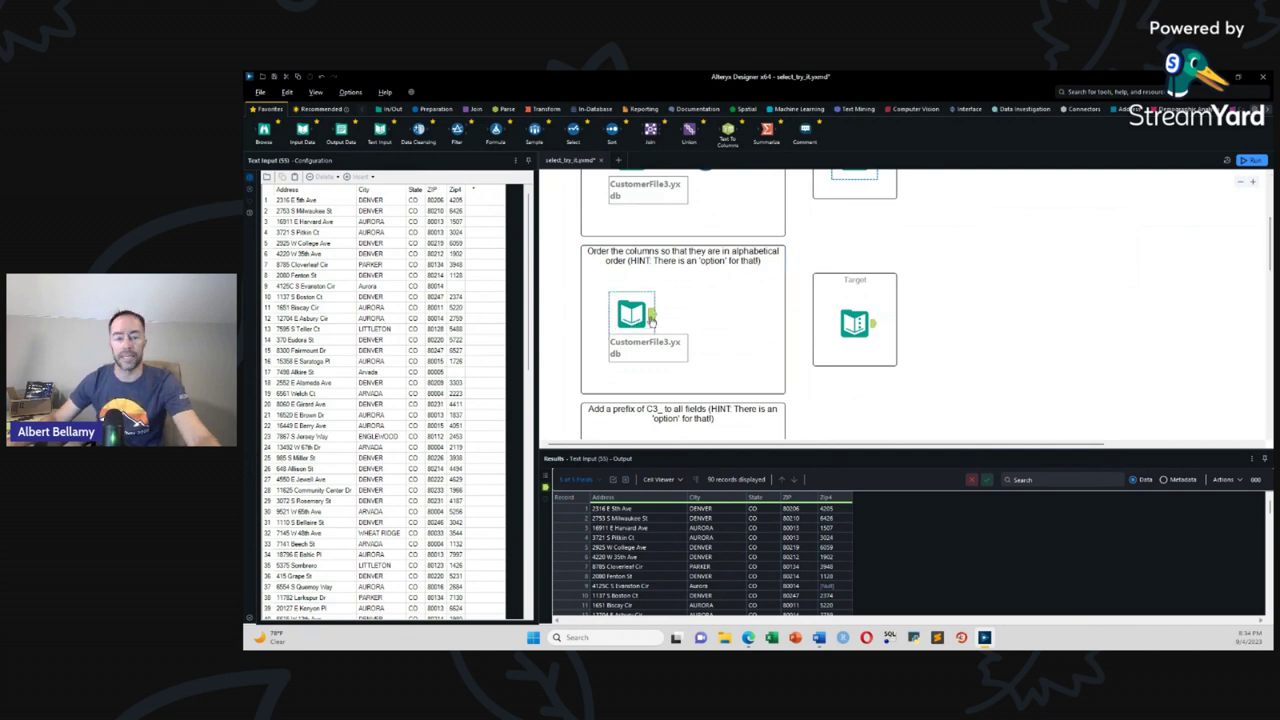
pyautogui.click(591, 263)
pyautogui.click(648, 312)
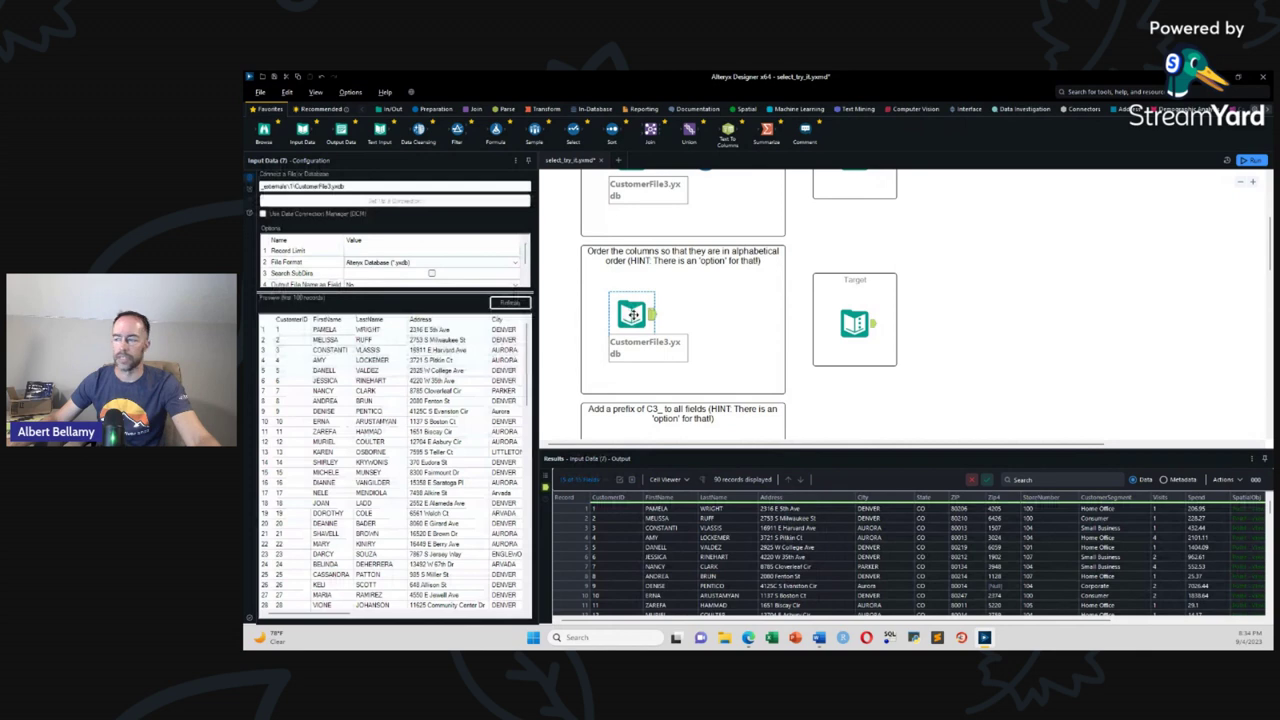
pyautogui.rightClick(632, 315)
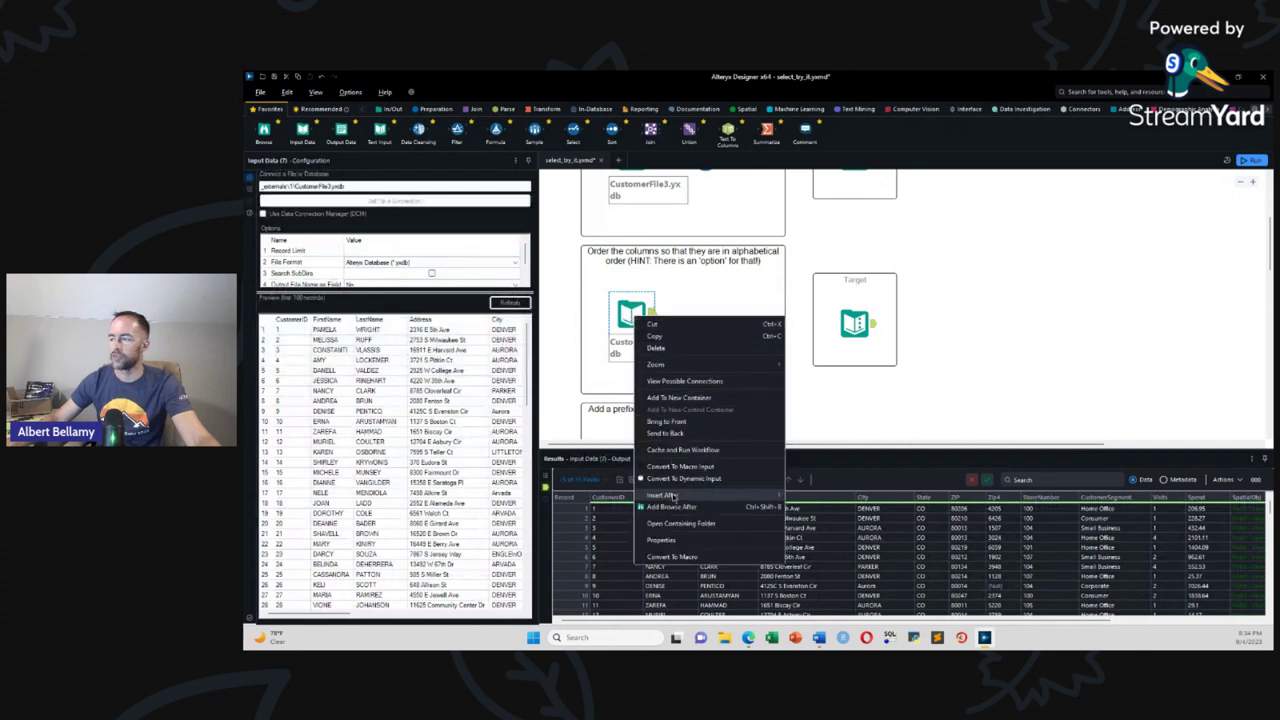
pyautogui.moveTo(673, 497)
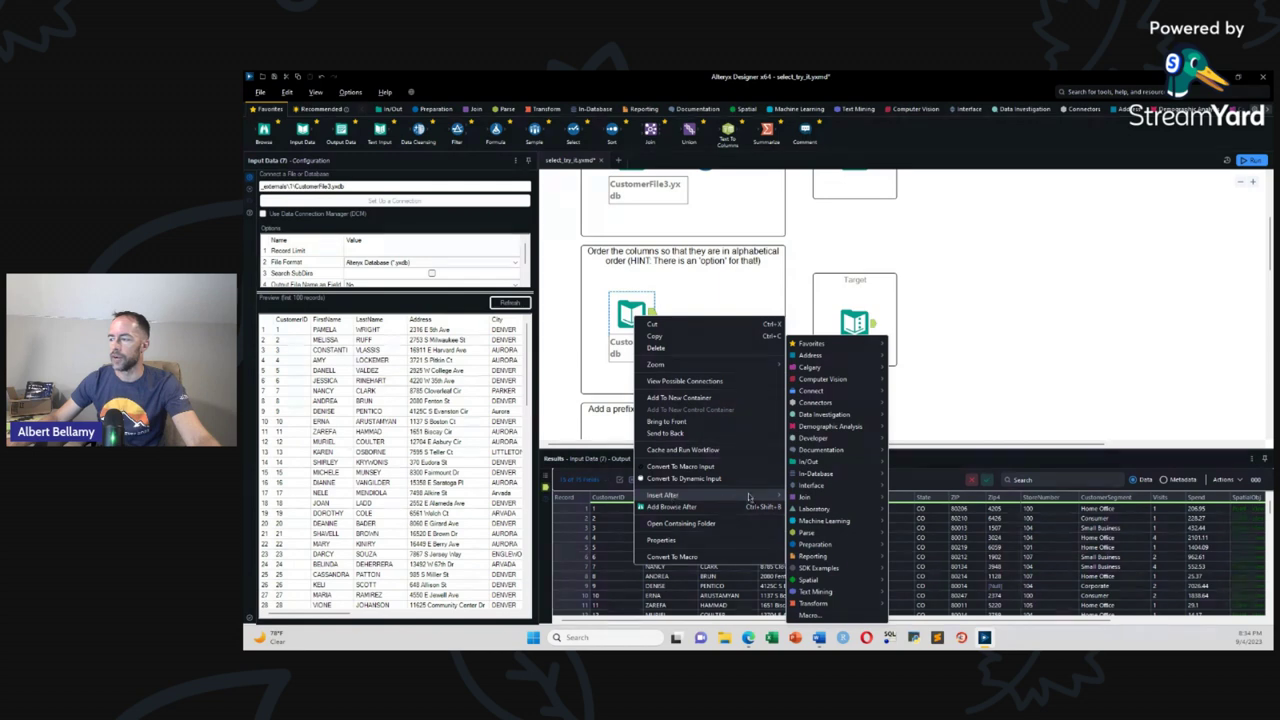
pyautogui.moveTo(834, 548)
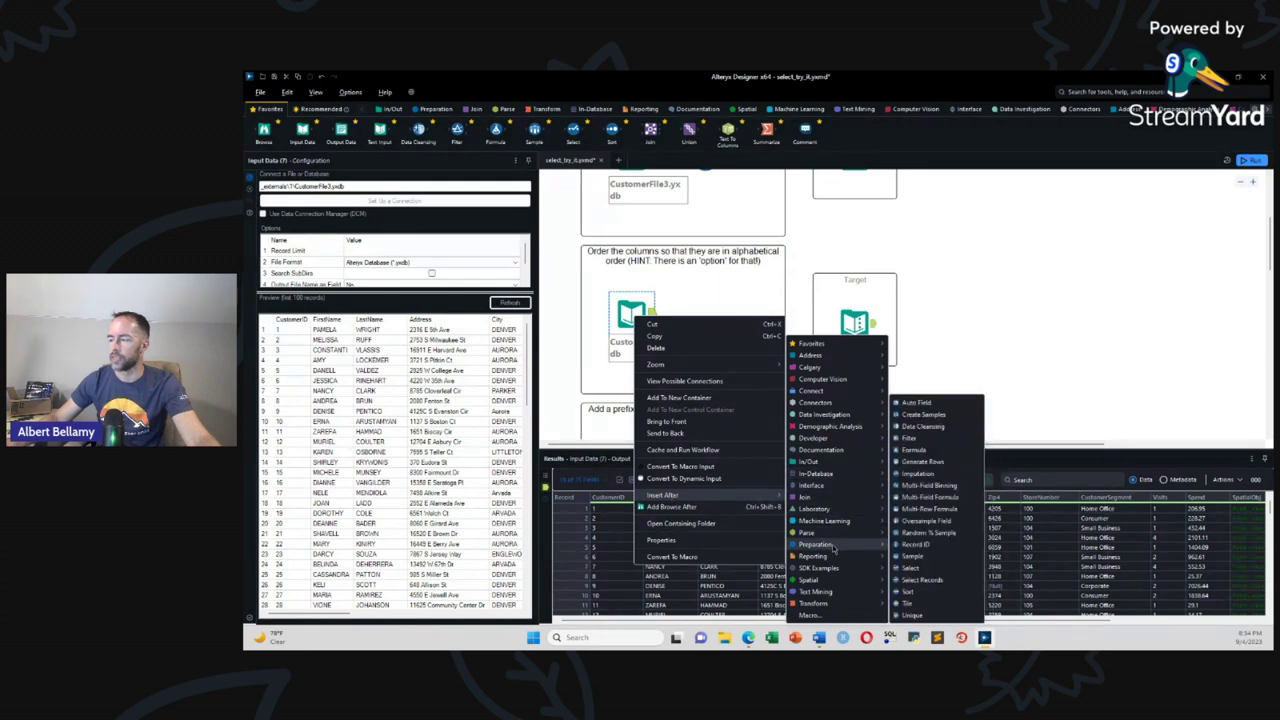
pyautogui.click(910, 568)
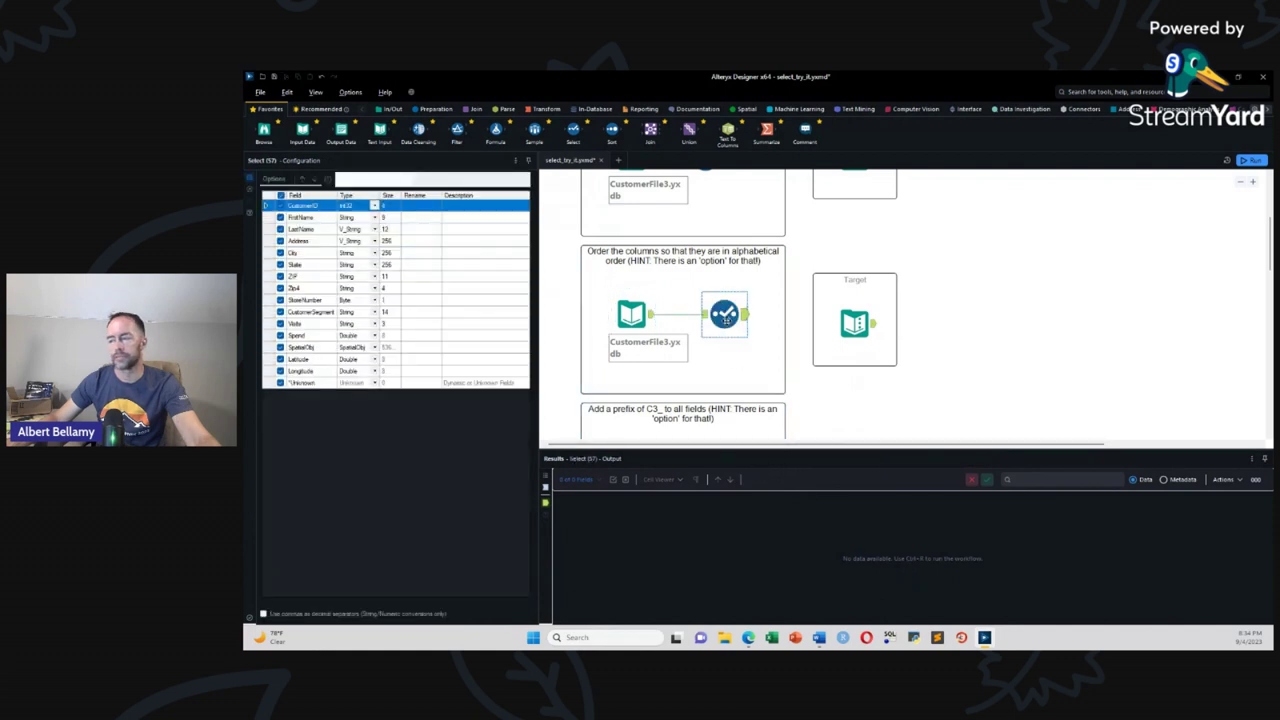
pyautogui.moveTo(725, 316); pyautogui.dragTo(715, 316)
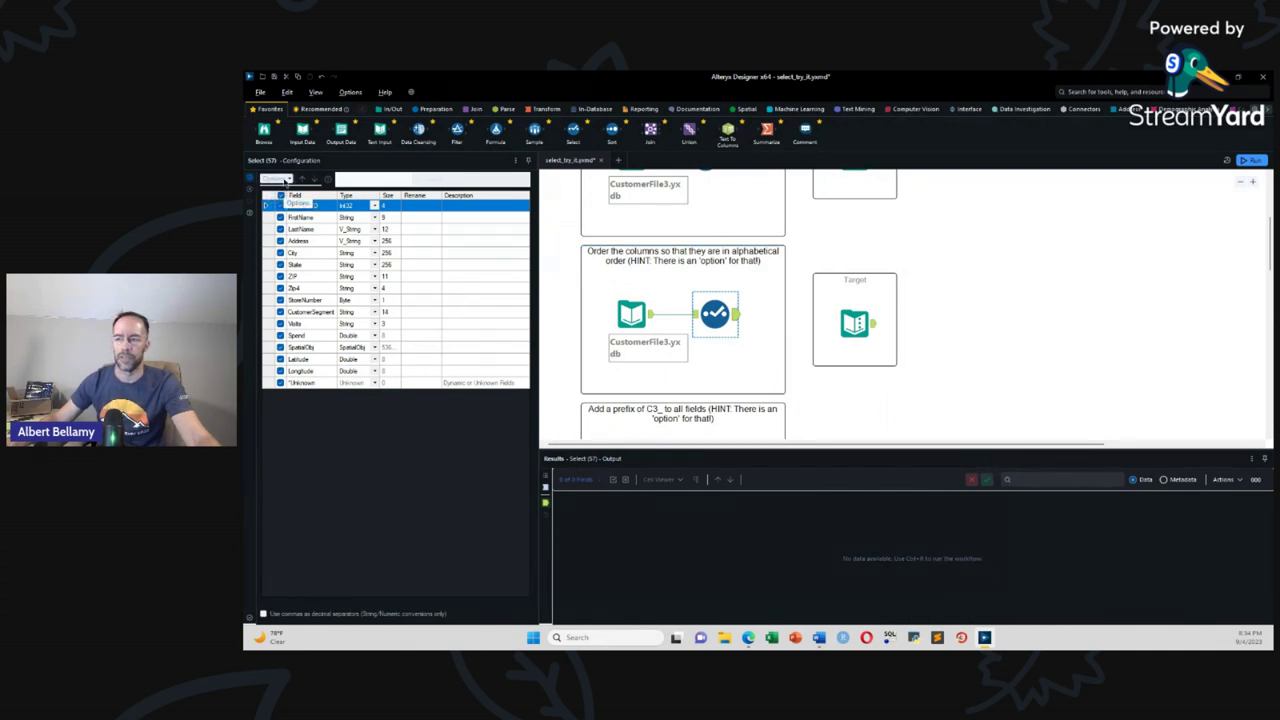
# Step: Sort the Select tool's fields by field name ascending, then run the workflow
pyautogui.click(287, 179)
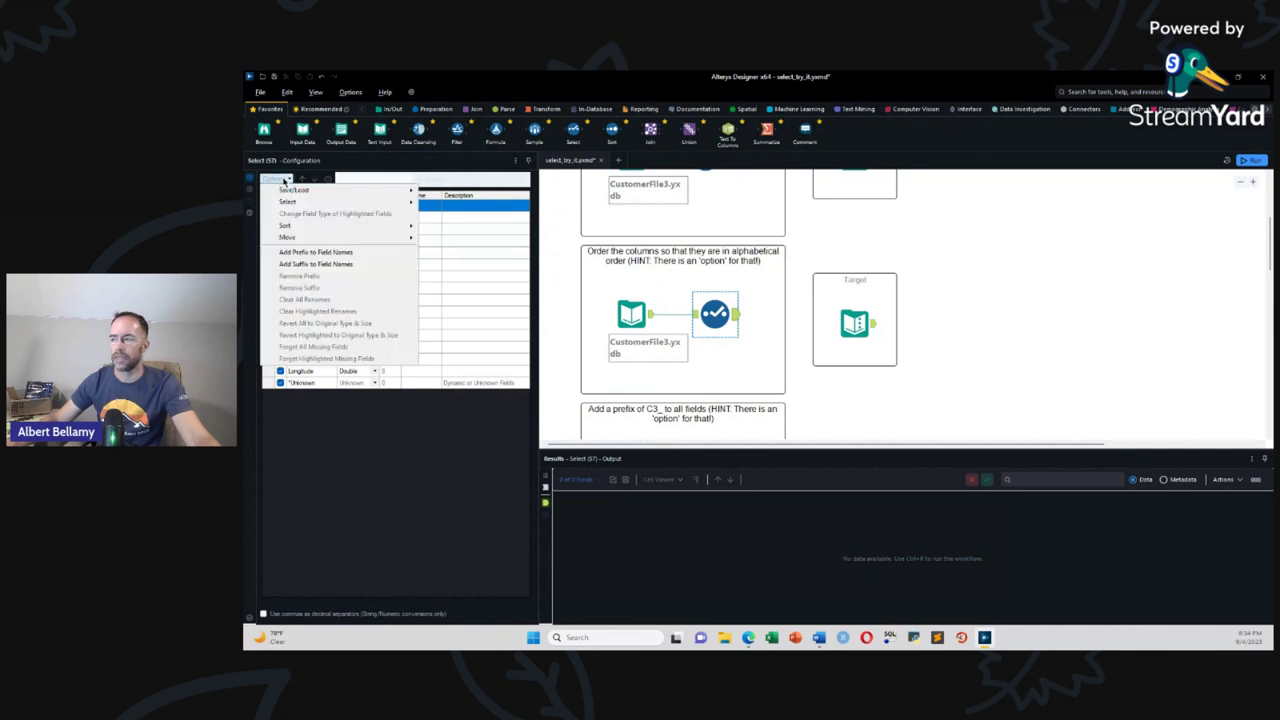
pyautogui.moveTo(291, 229)
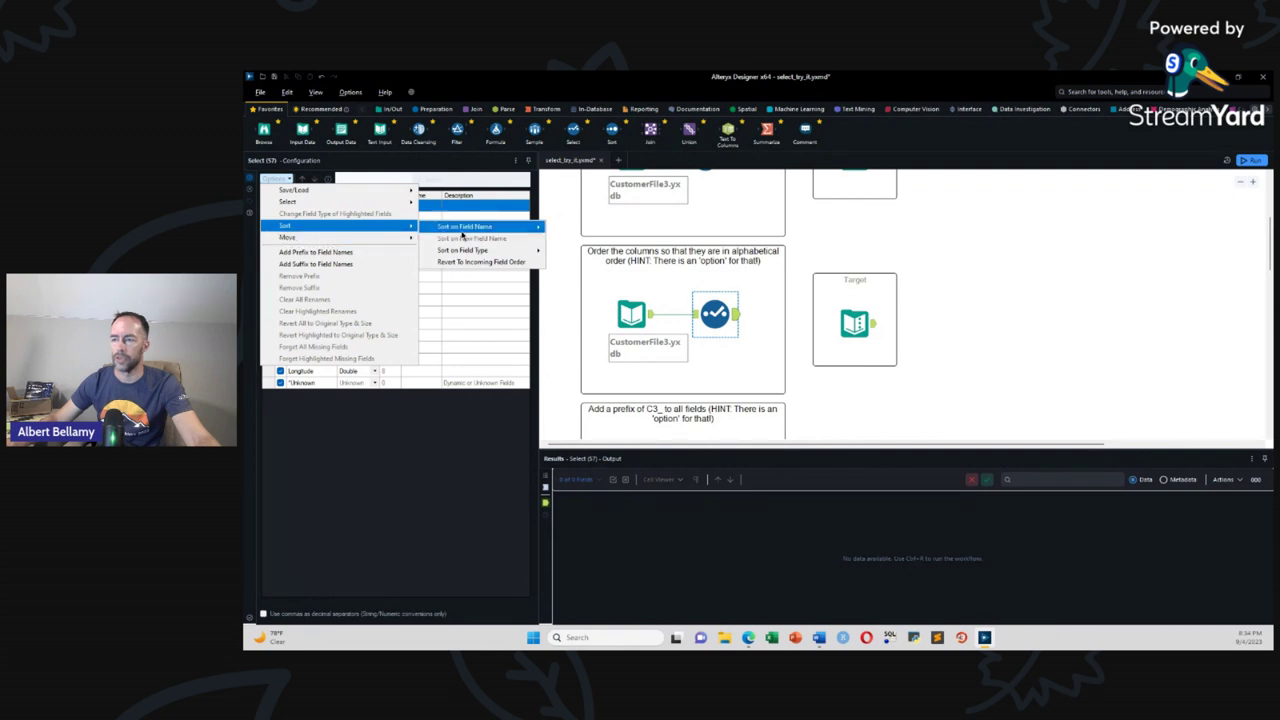
pyautogui.moveTo(492, 228)
pyautogui.click(588, 229)
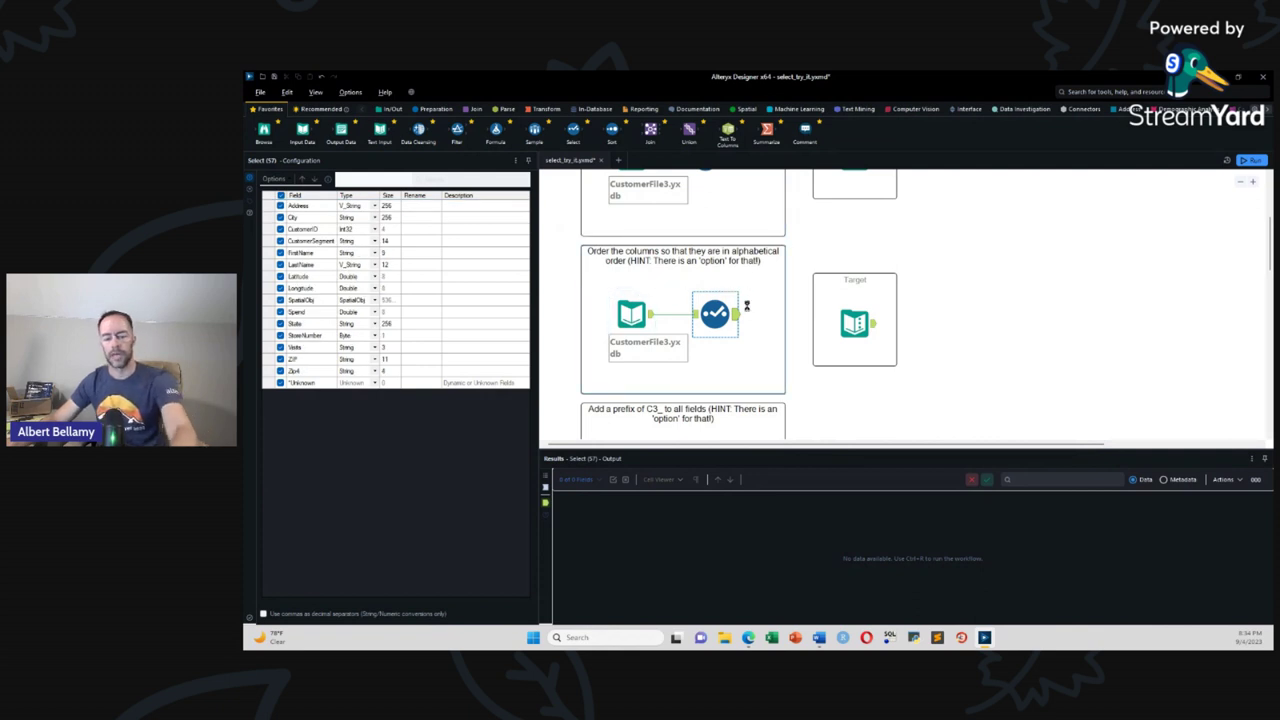
pyautogui.hotkey('ctrl', 'r')
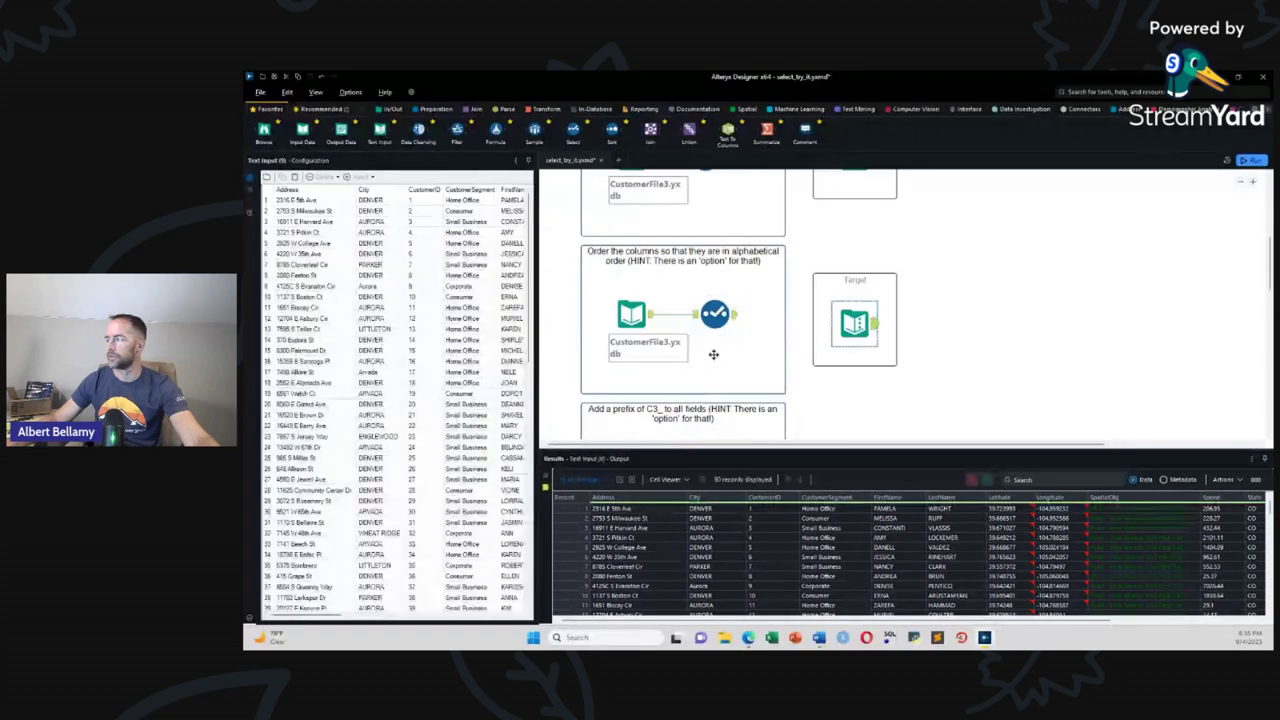
# Step: Scroll down to the C3_ prefix exercise, select its CustomerFile3.yxdb input, and start a tool search
pyautogui.scroll(-2, 714, 355)
pyautogui.scroll(-2, 1270, 285)
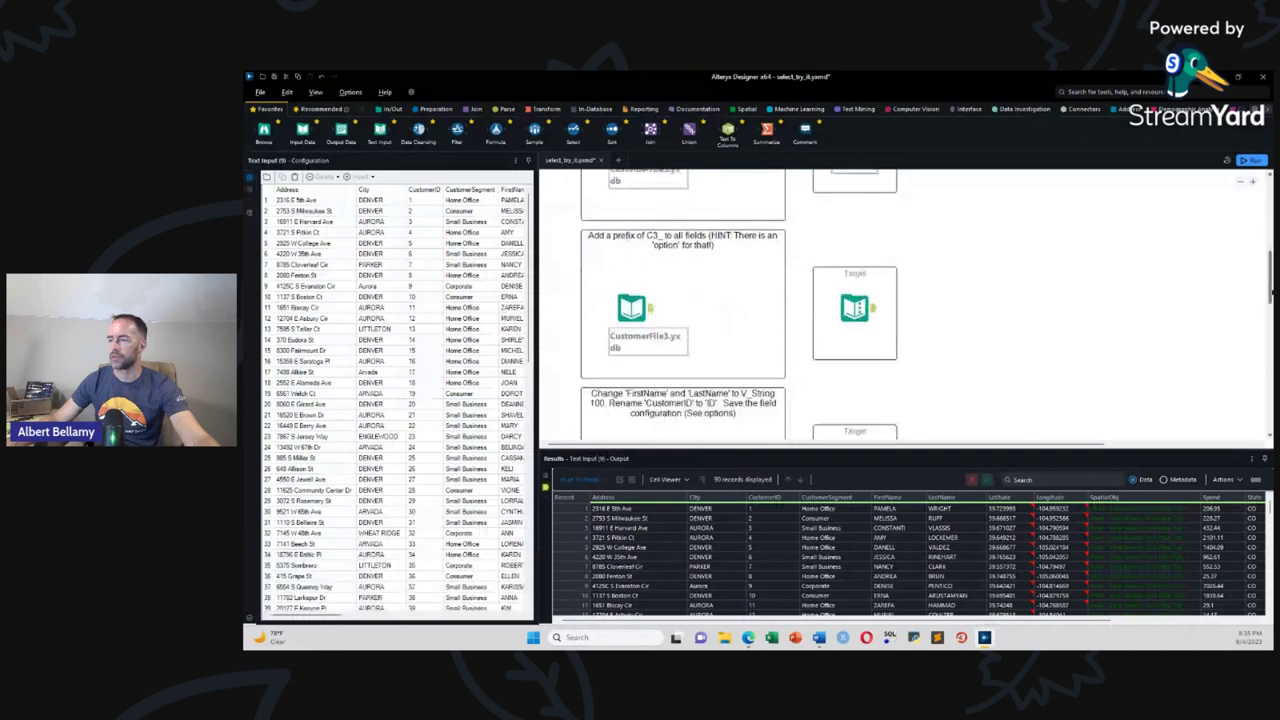
pyautogui.click(640, 310)
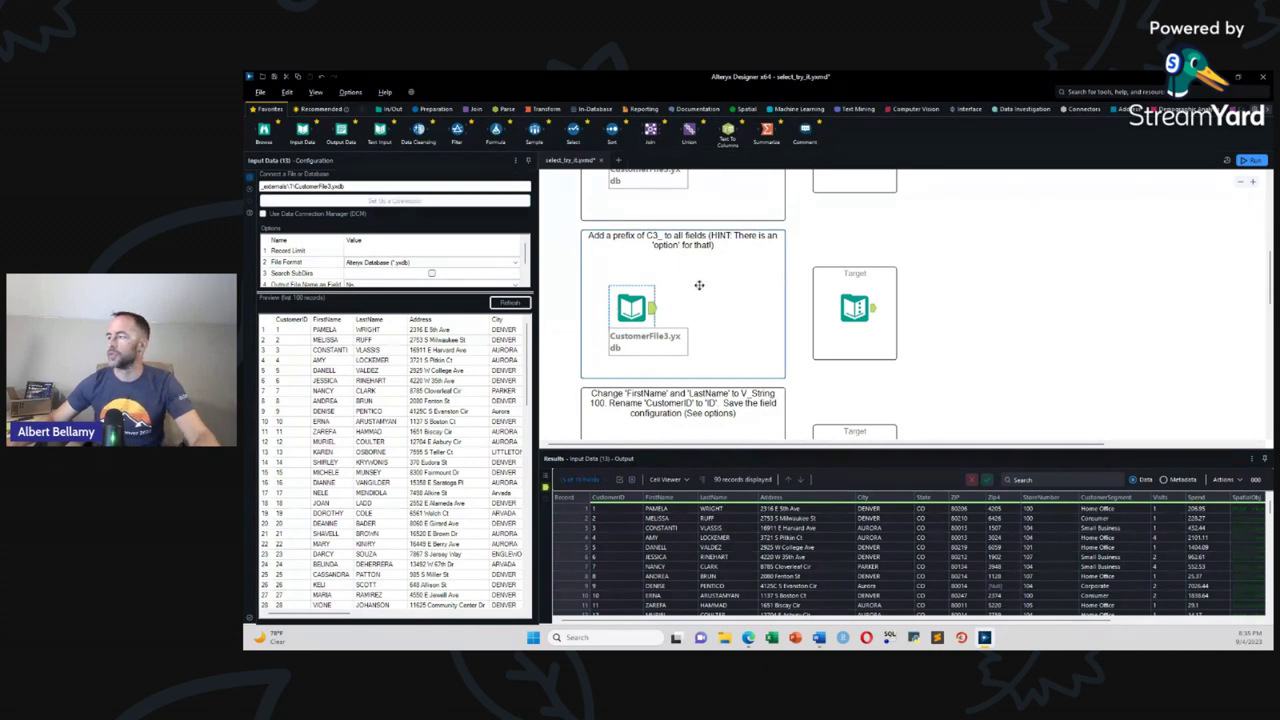
pyautogui.click(1110, 91)
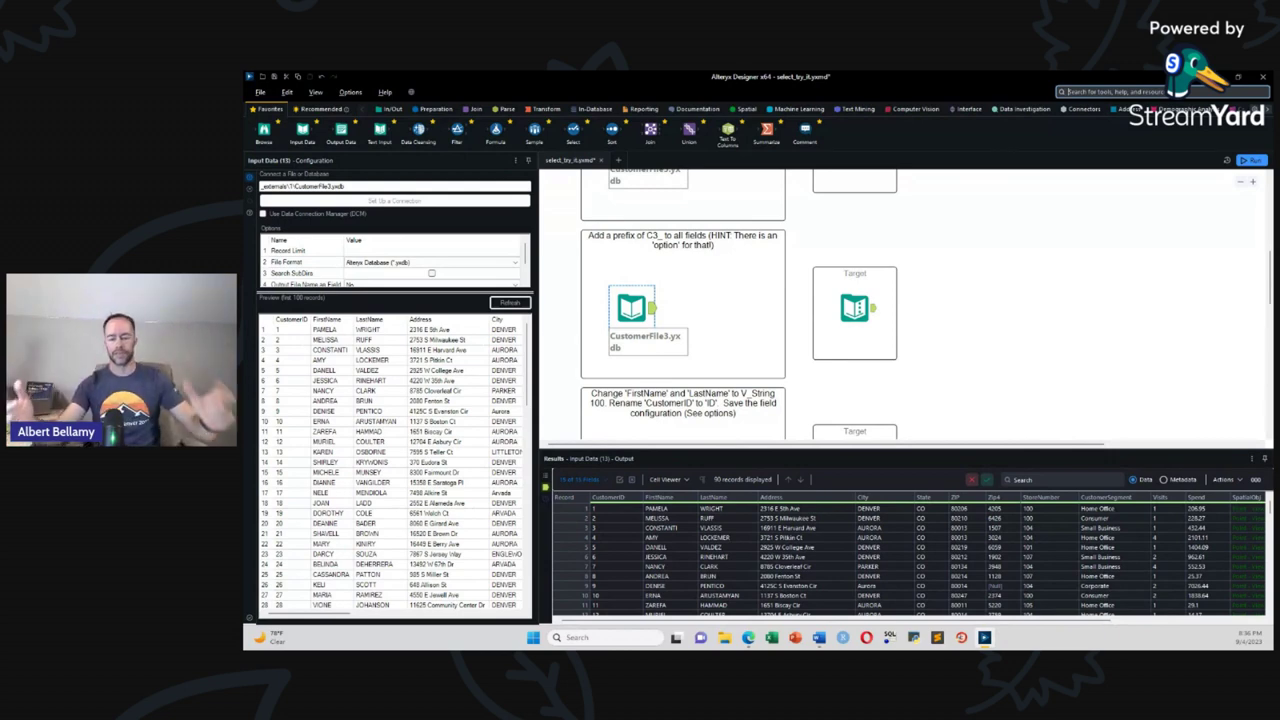
# Step: Place a Select tool after CustomerFile3 and add the prefix C3_ to all field names
pyautogui.write('H')
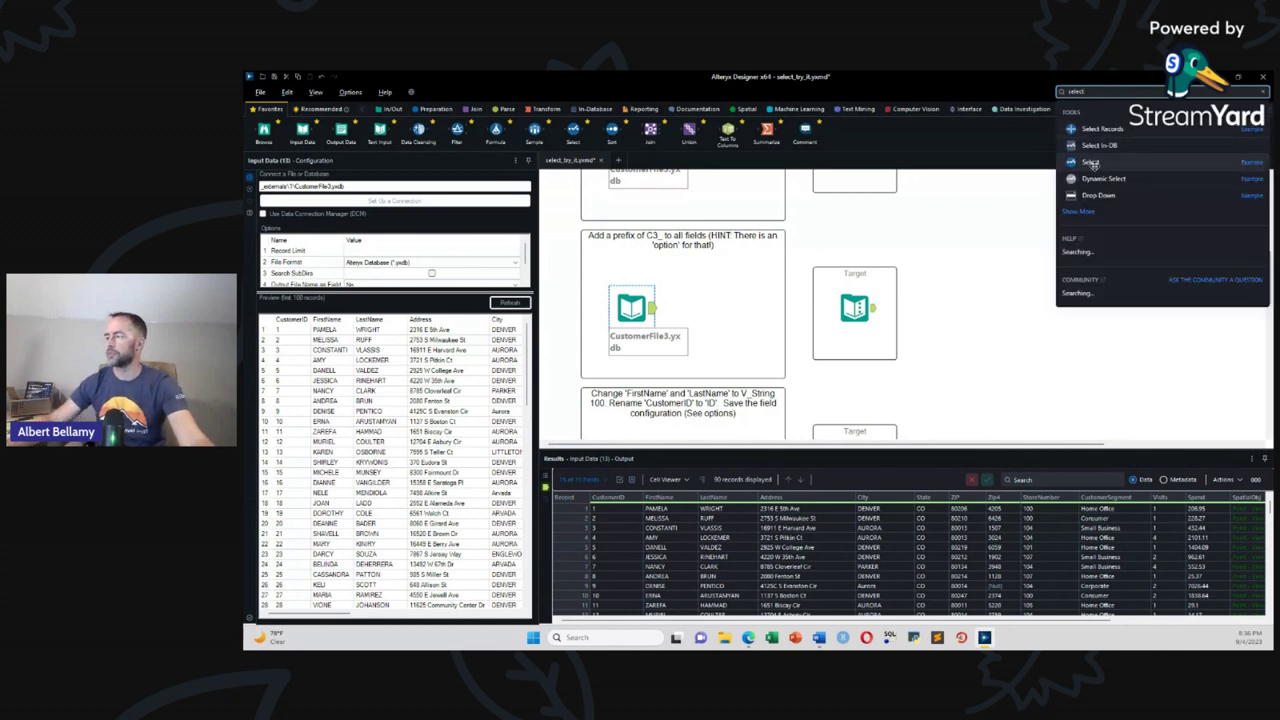
pyautogui.moveTo(1091, 162); pyautogui.dragTo(706, 306)
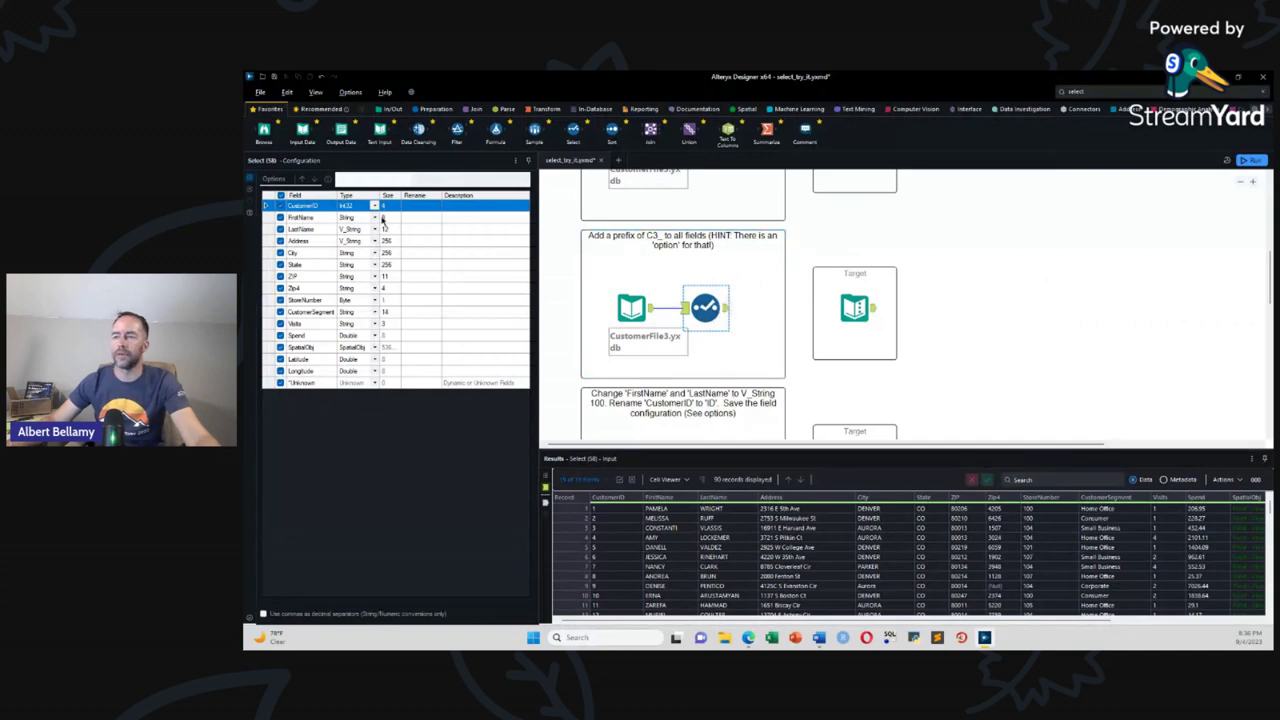
pyautogui.click(287, 180)
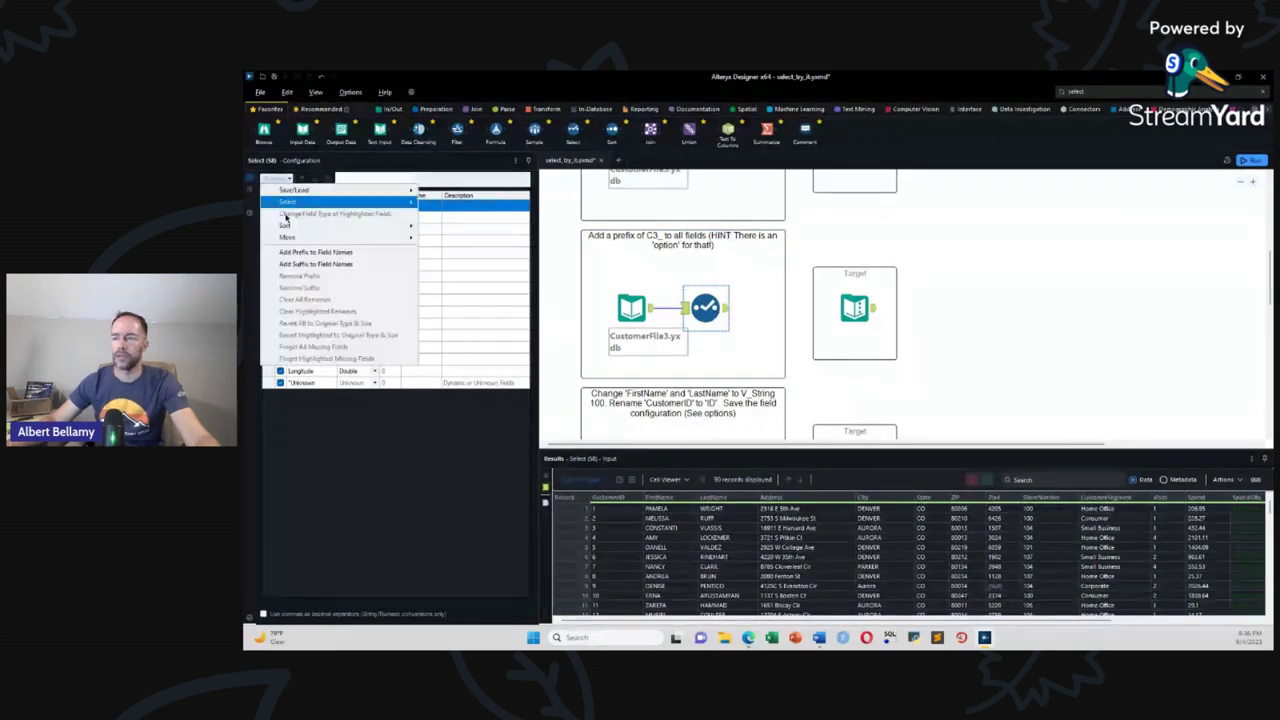
pyautogui.click(310, 253)
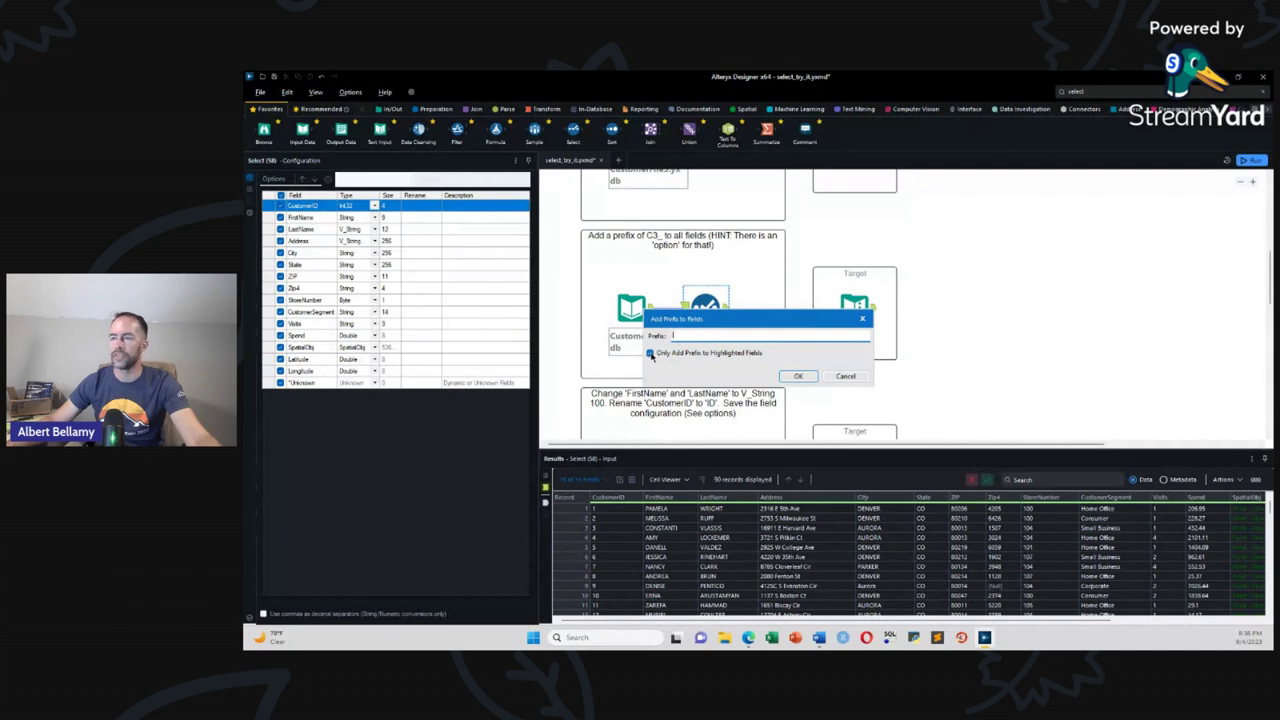
pyautogui.click(651, 354)
pyautogui.click(680, 338)
pyautogui.write('C3_')
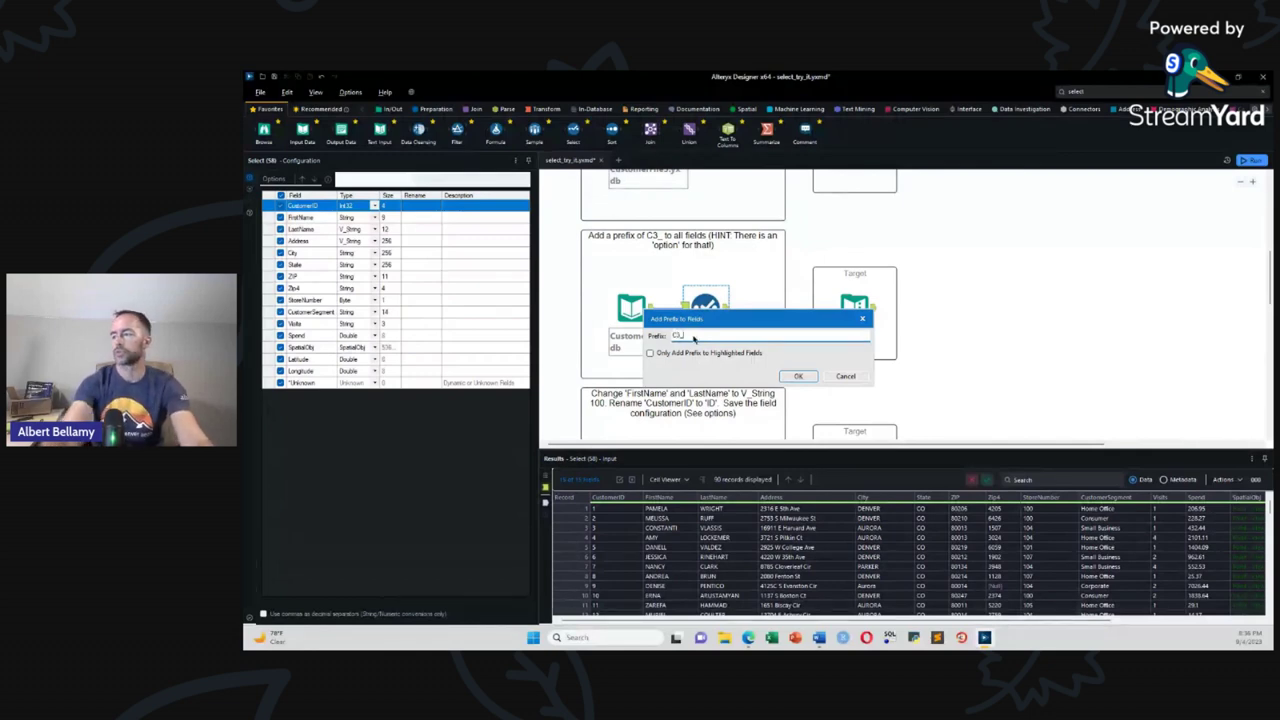
pyautogui.press('Return')
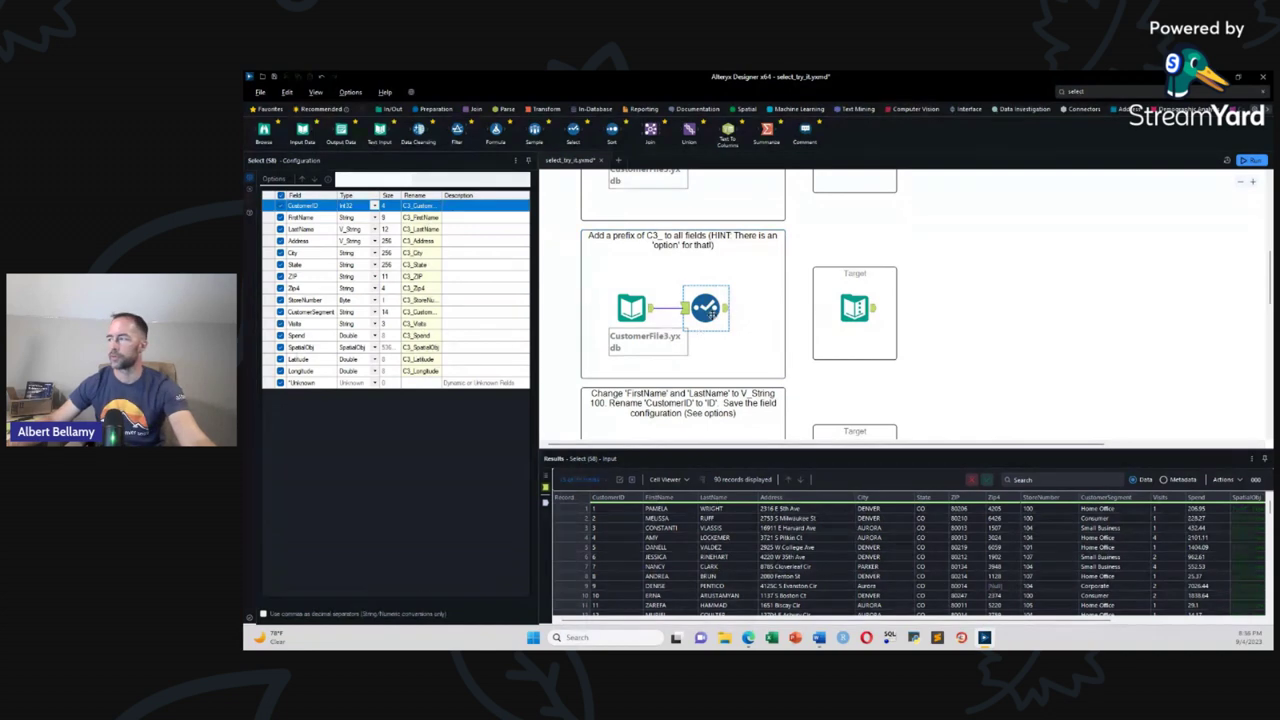
# Step: Run the workflow, then view the Select output's C3_ columns and the Target data
pyautogui.click(1253, 161)
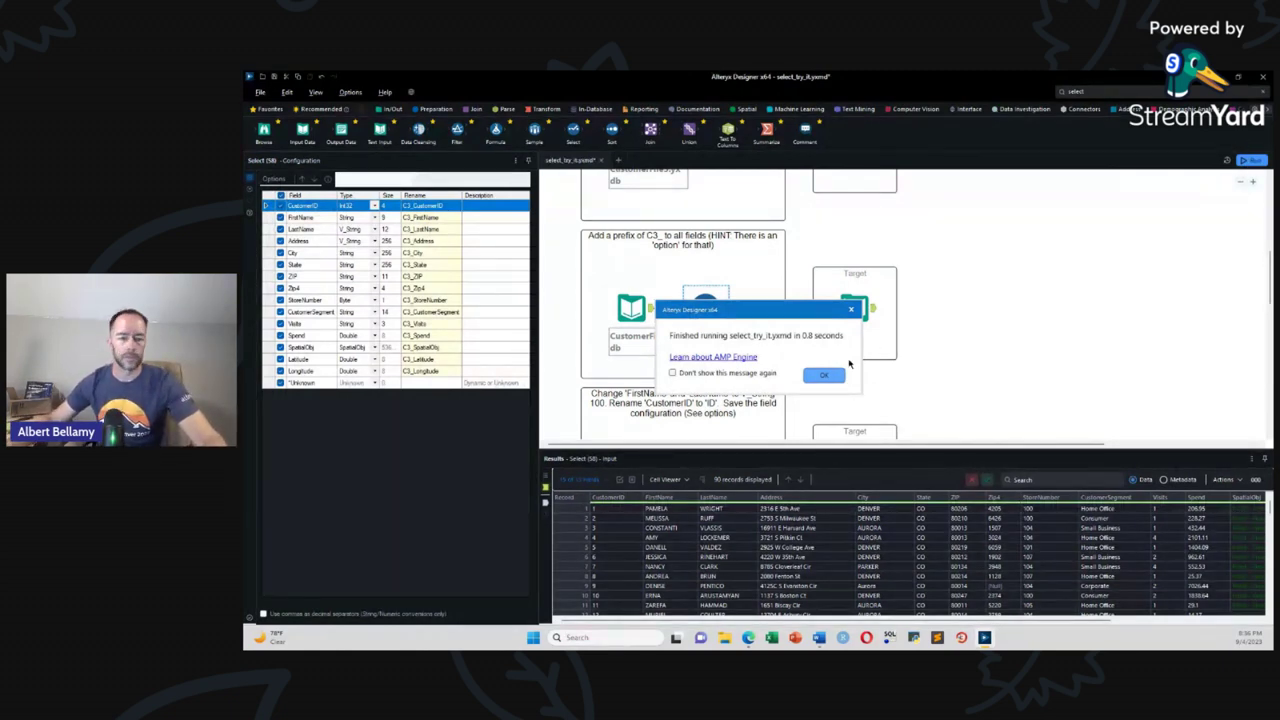
pyautogui.click(824, 375)
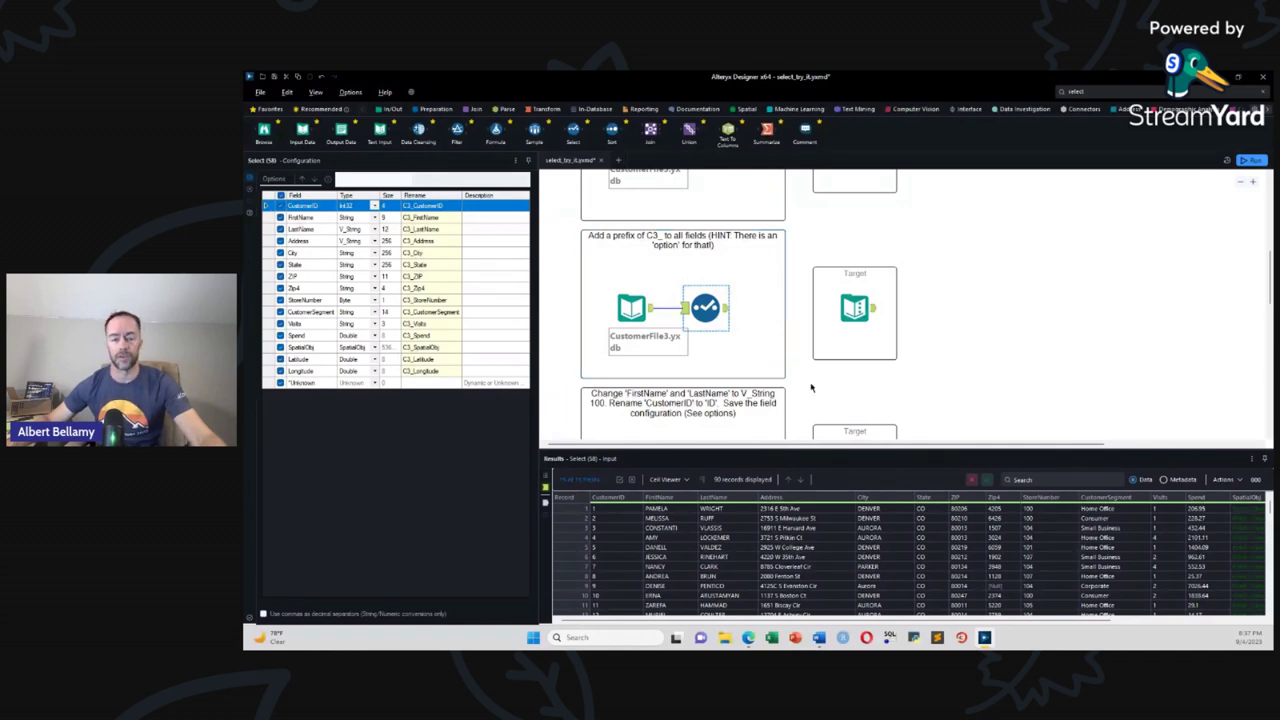
pyautogui.click(727, 314)
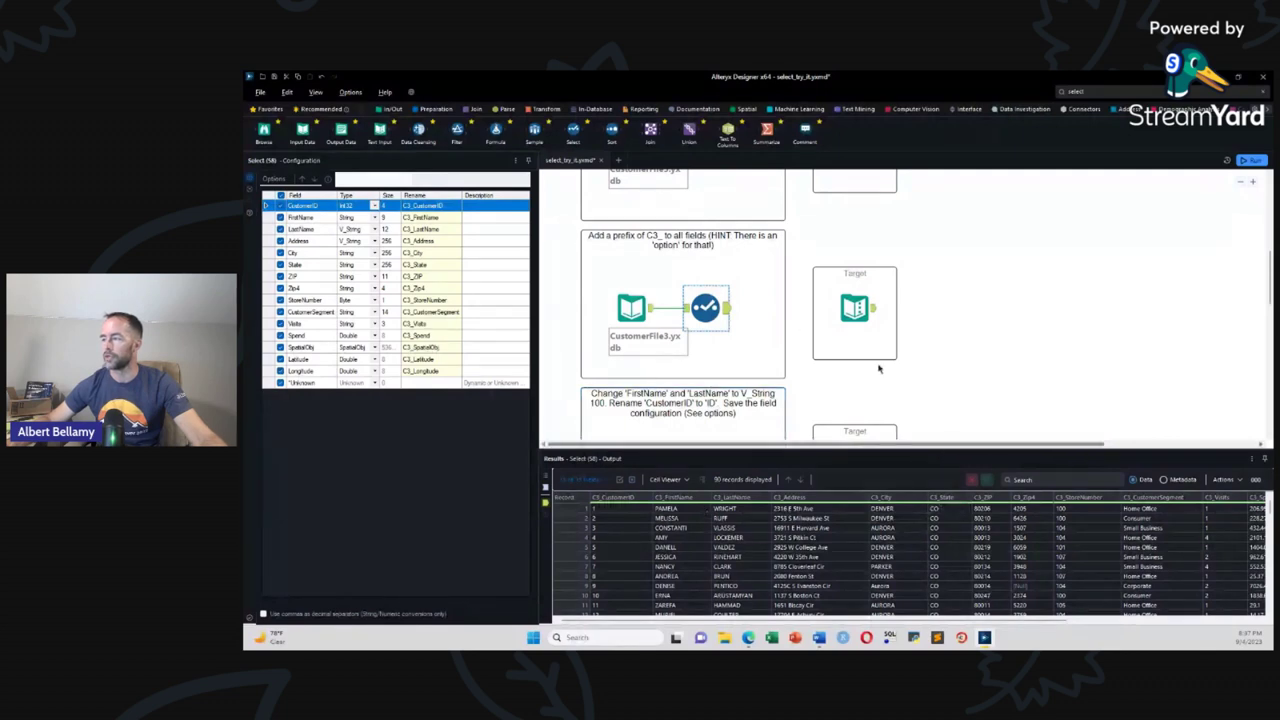
pyautogui.click(858, 312)
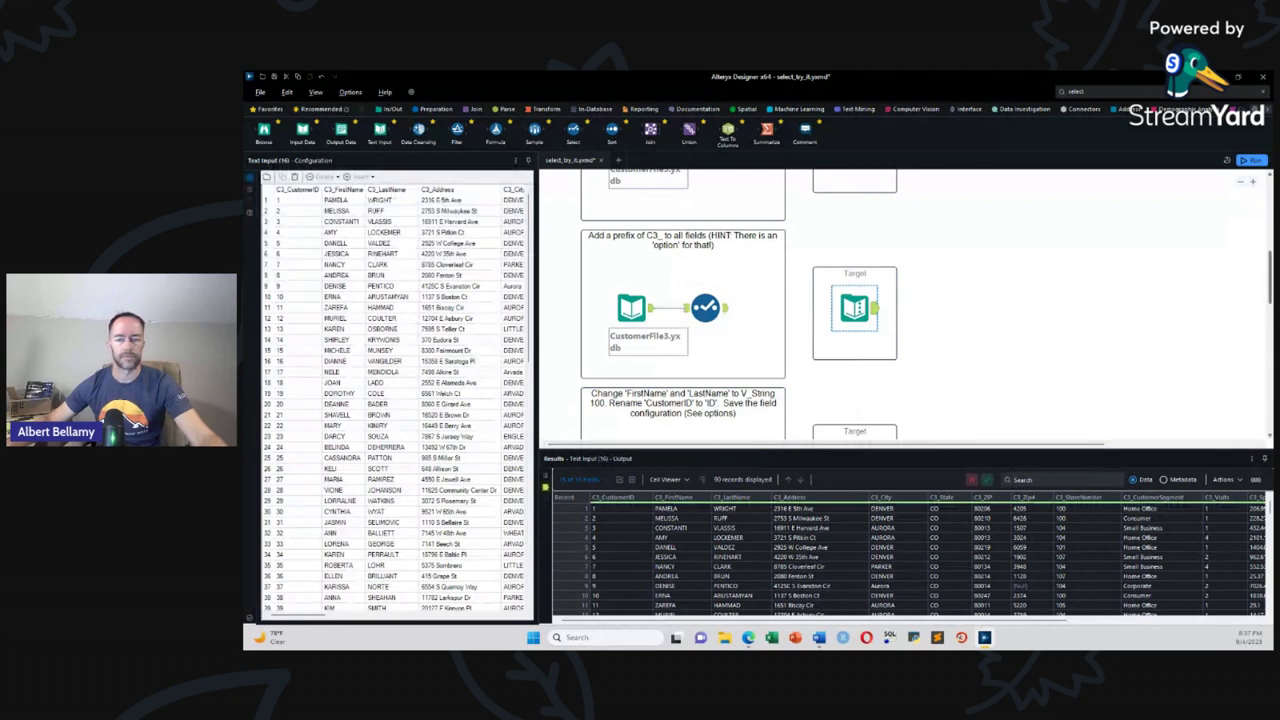
# Step: Add a Select tool connected to the FirstName/LastName exercise's input
pyautogui.moveTo(1270, 296); pyautogui.dragTo(1272, 326)
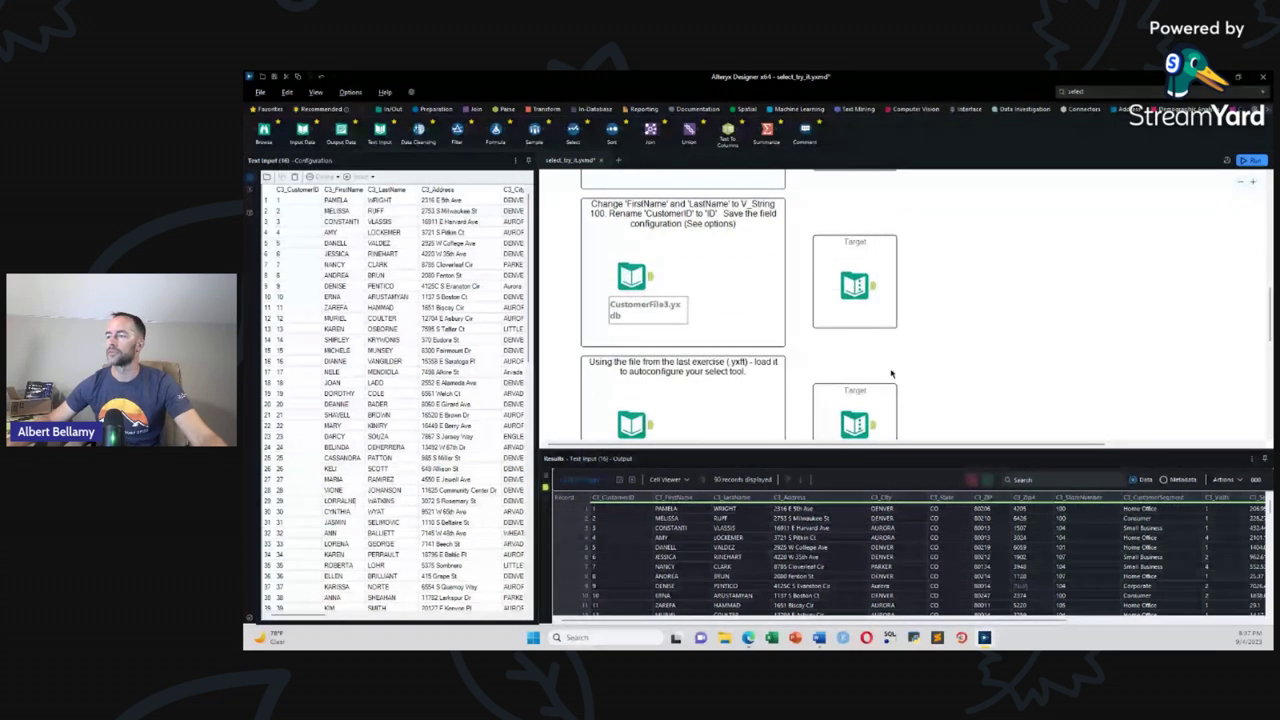
pyautogui.click(648, 281)
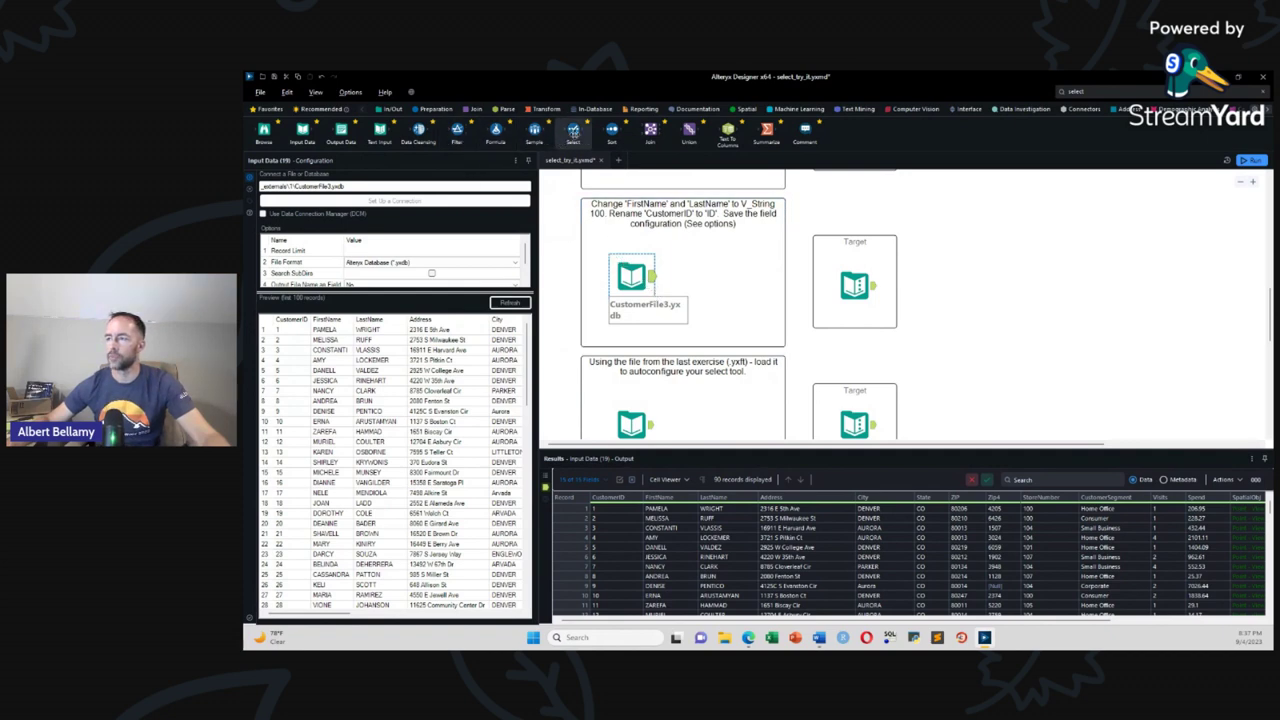
pyautogui.doubleClick(572, 130)
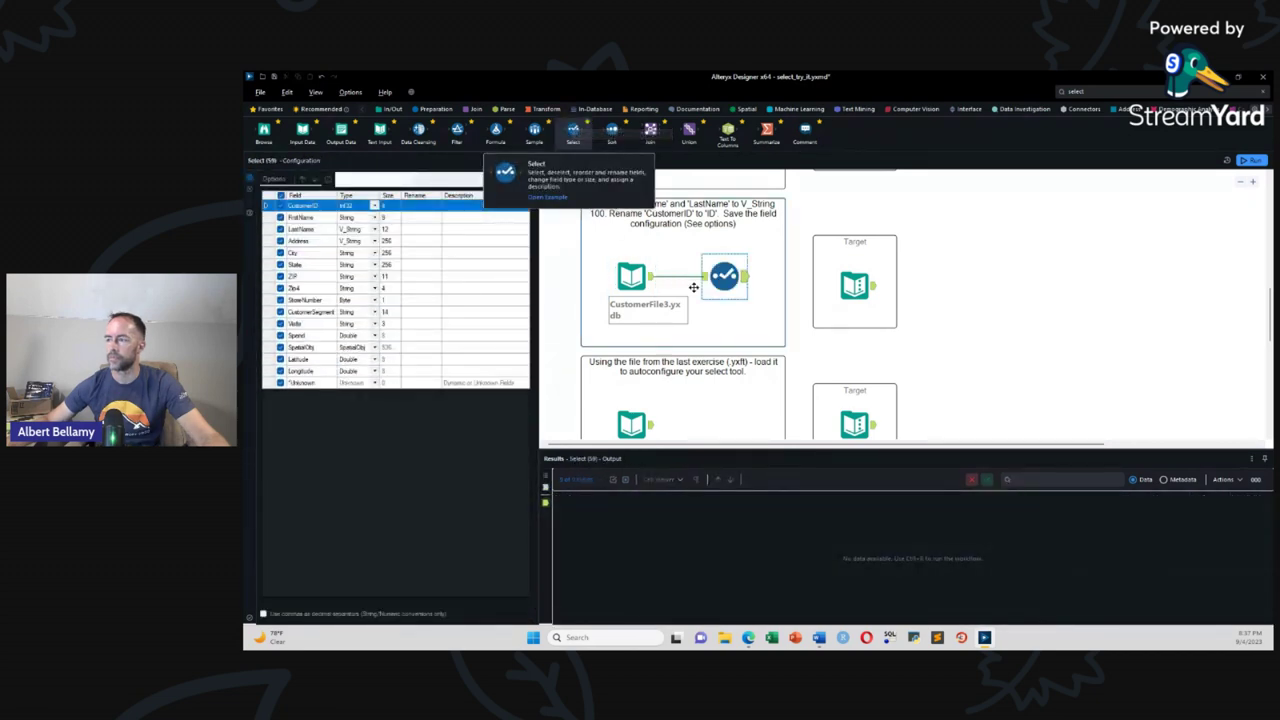
pyautogui.moveTo(722, 277); pyautogui.dragTo(698, 280)
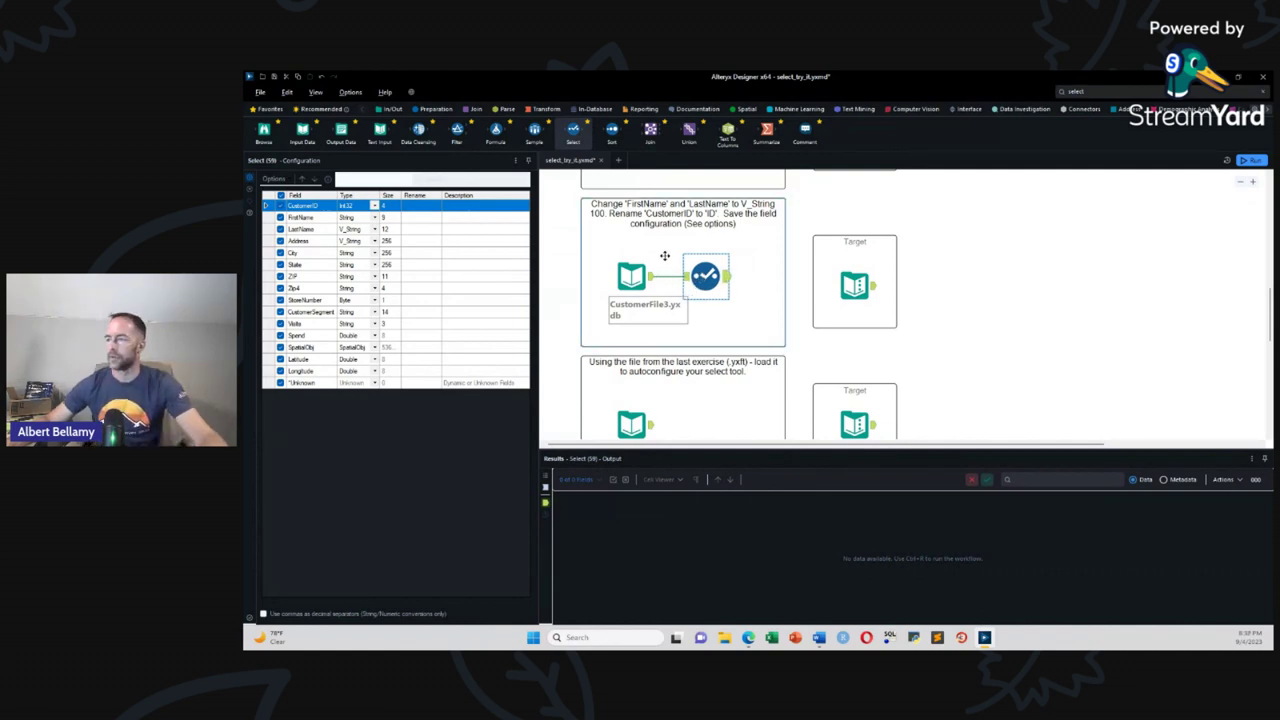
pyautogui.click(760, 261)
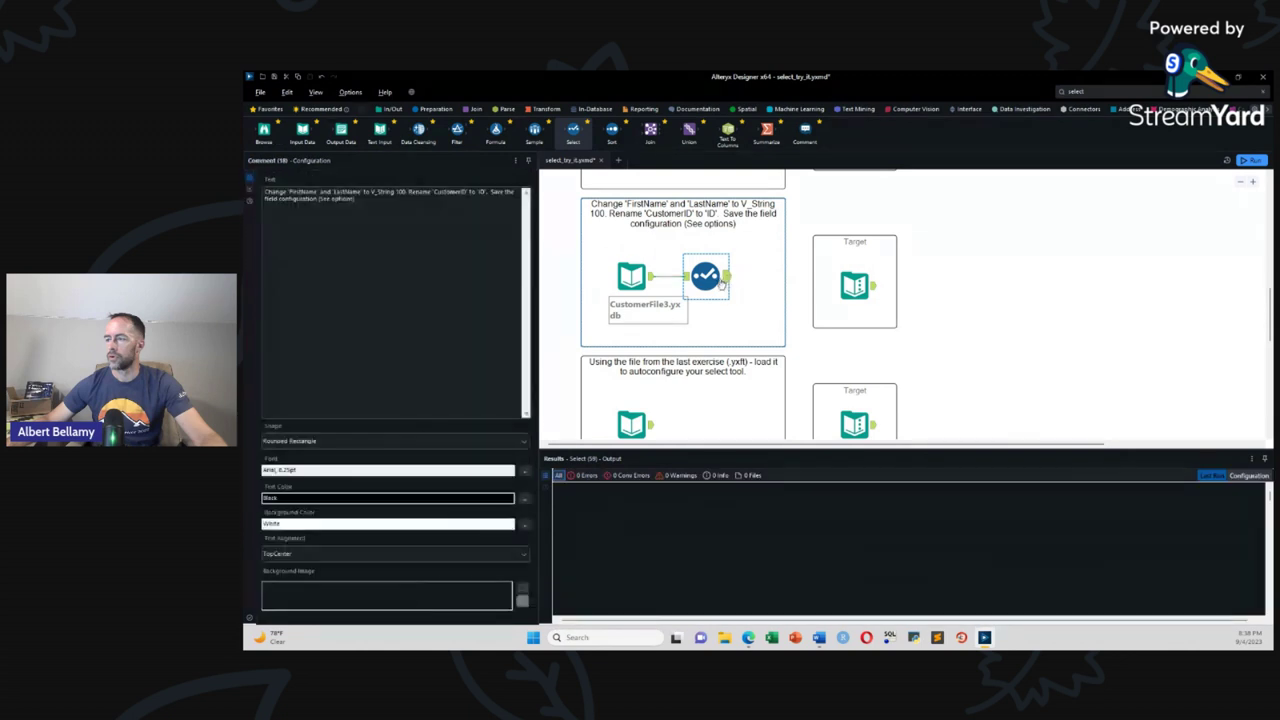
pyautogui.click(708, 282)
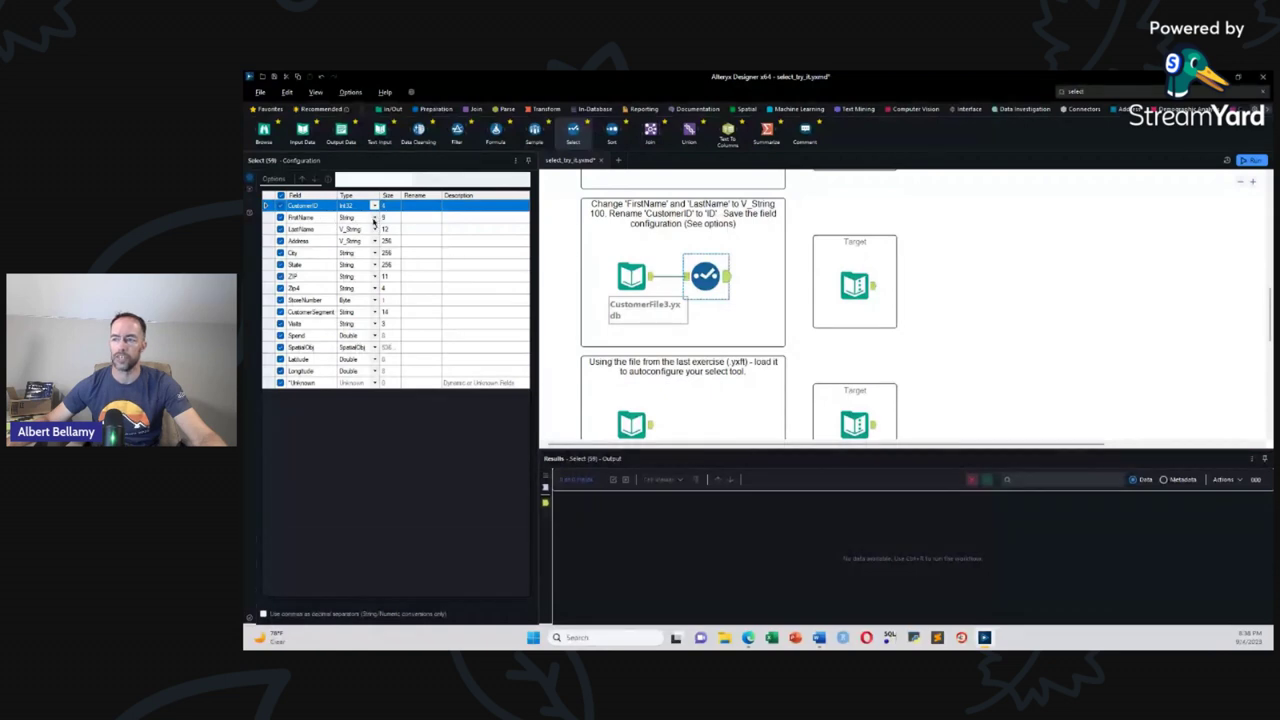
# Step: Set FirstName to V_String, and set both FirstName and LastName to size 100
pyautogui.click(374, 217)
pyautogui.click(407, 237)
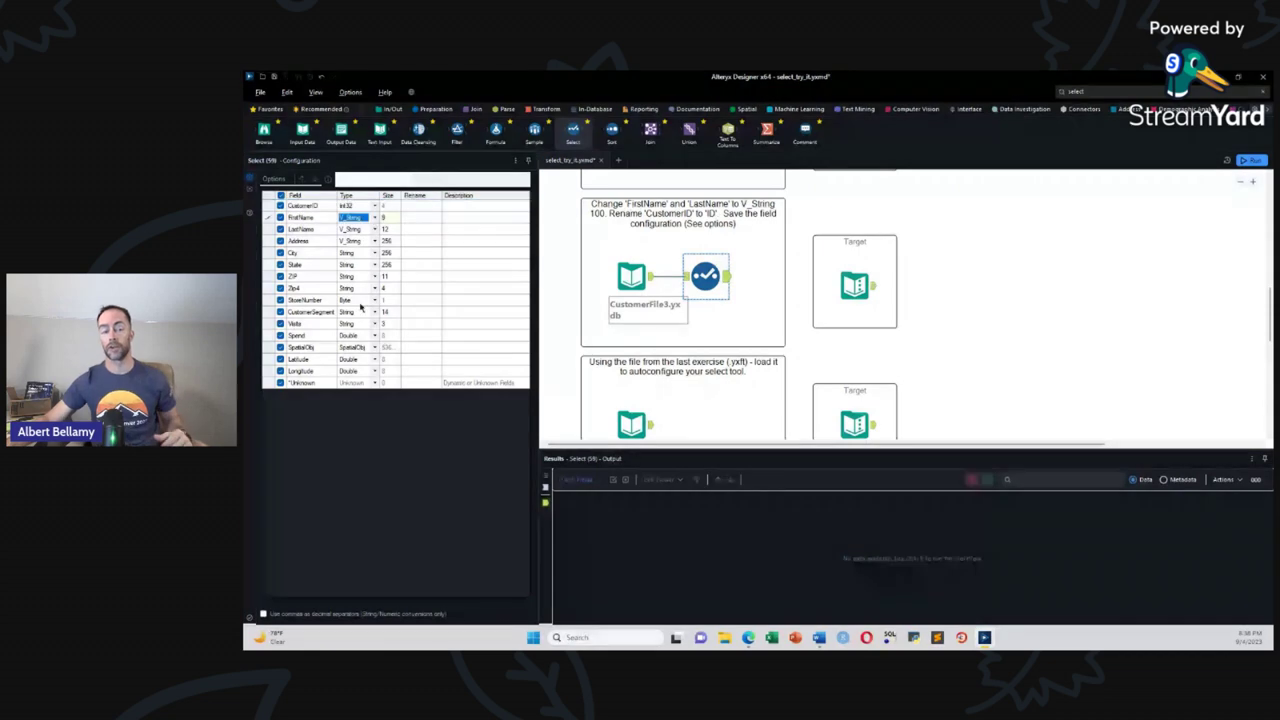
pyautogui.click(392, 217)
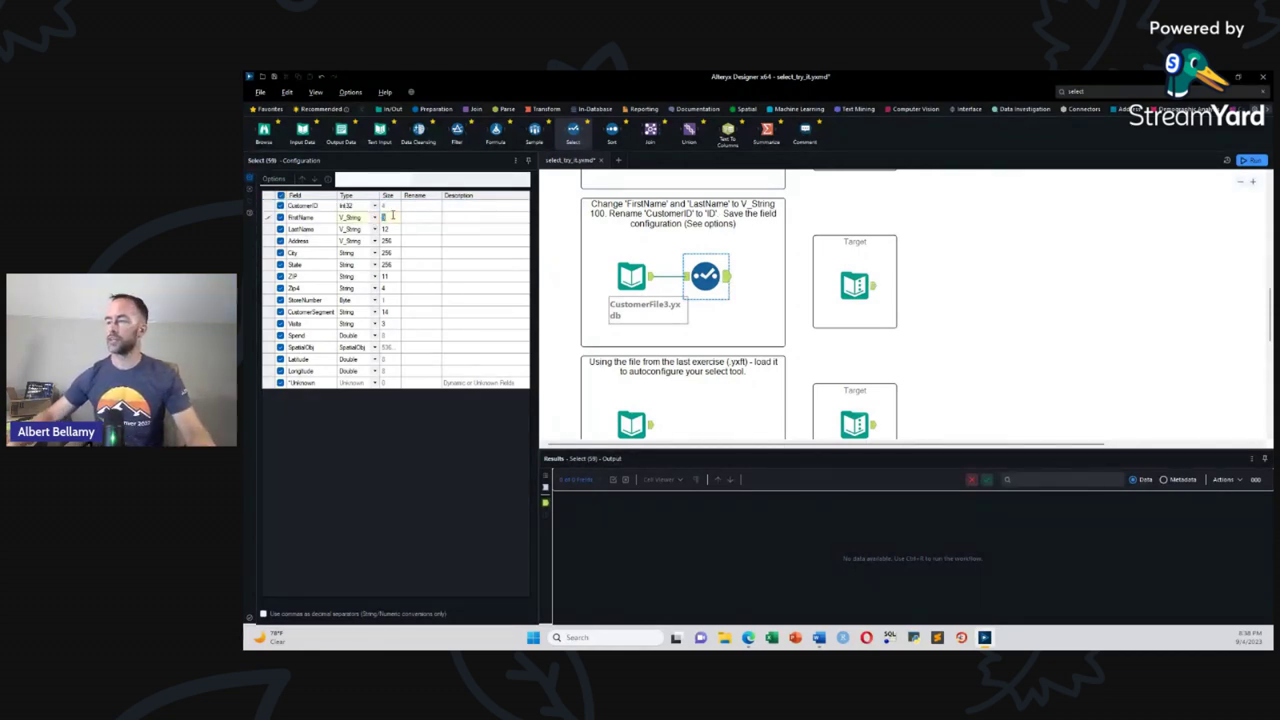
pyautogui.write('100')
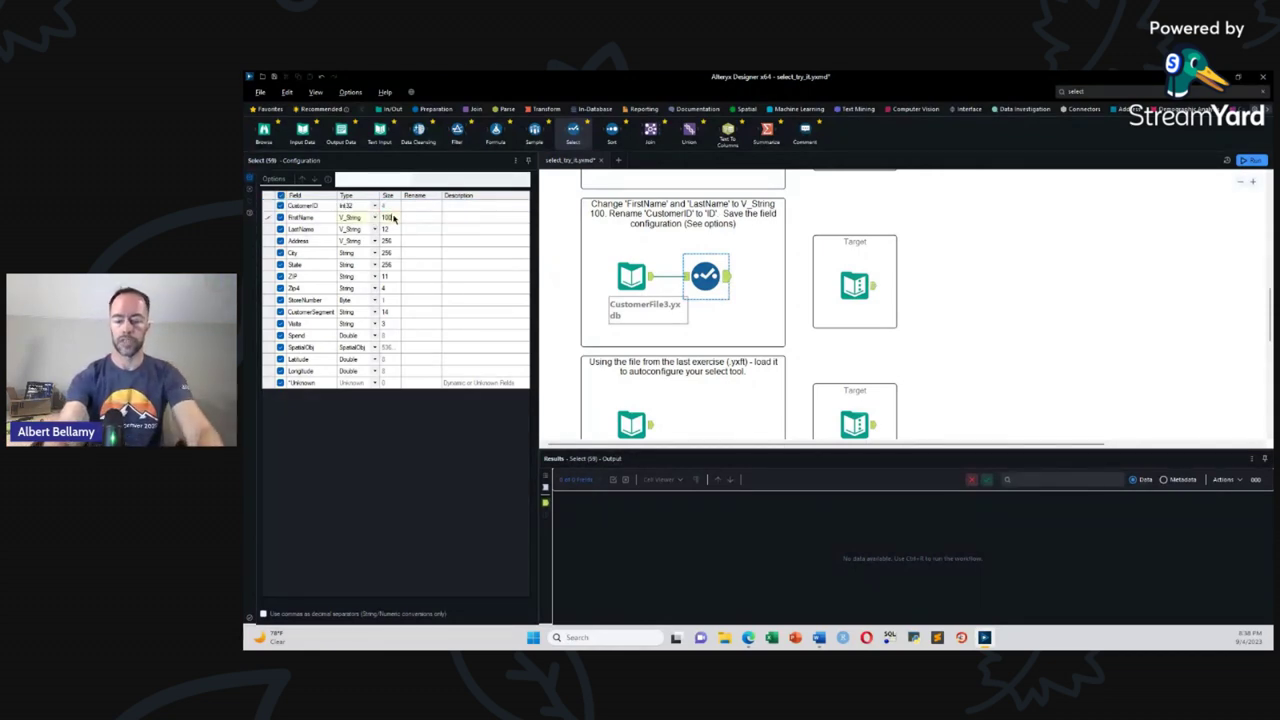
pyautogui.press('Return')
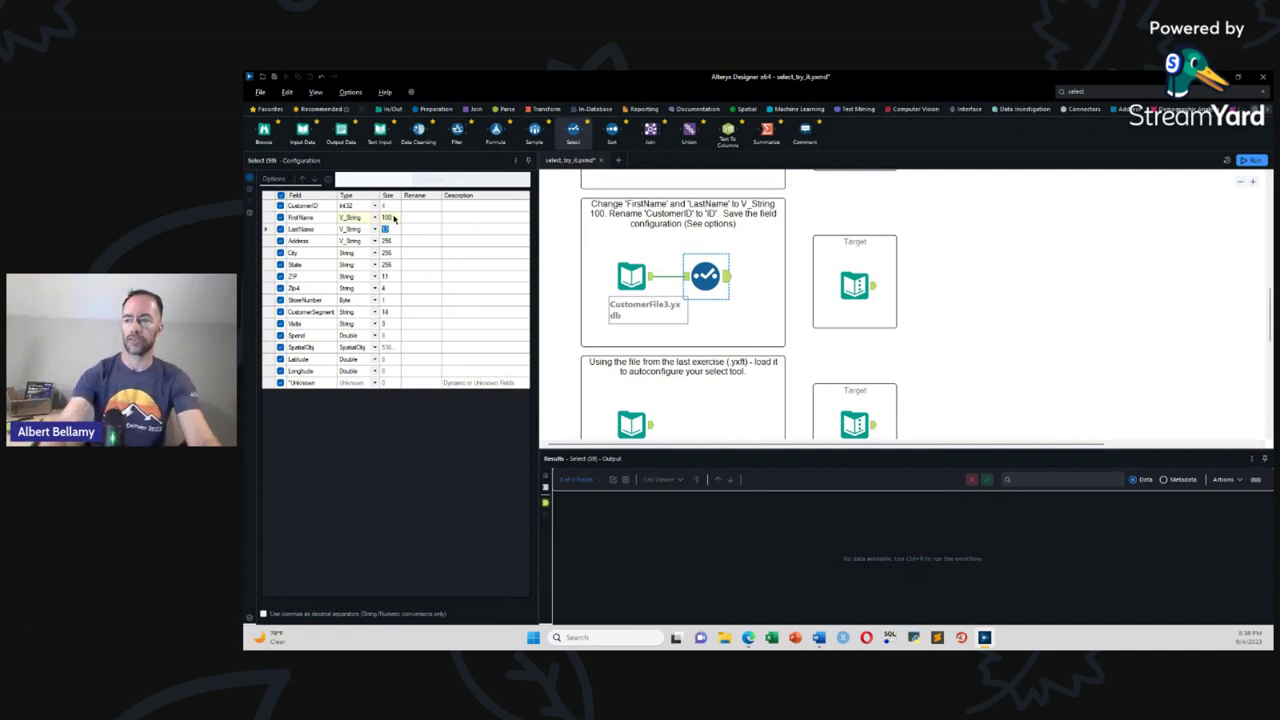
pyautogui.write('100')
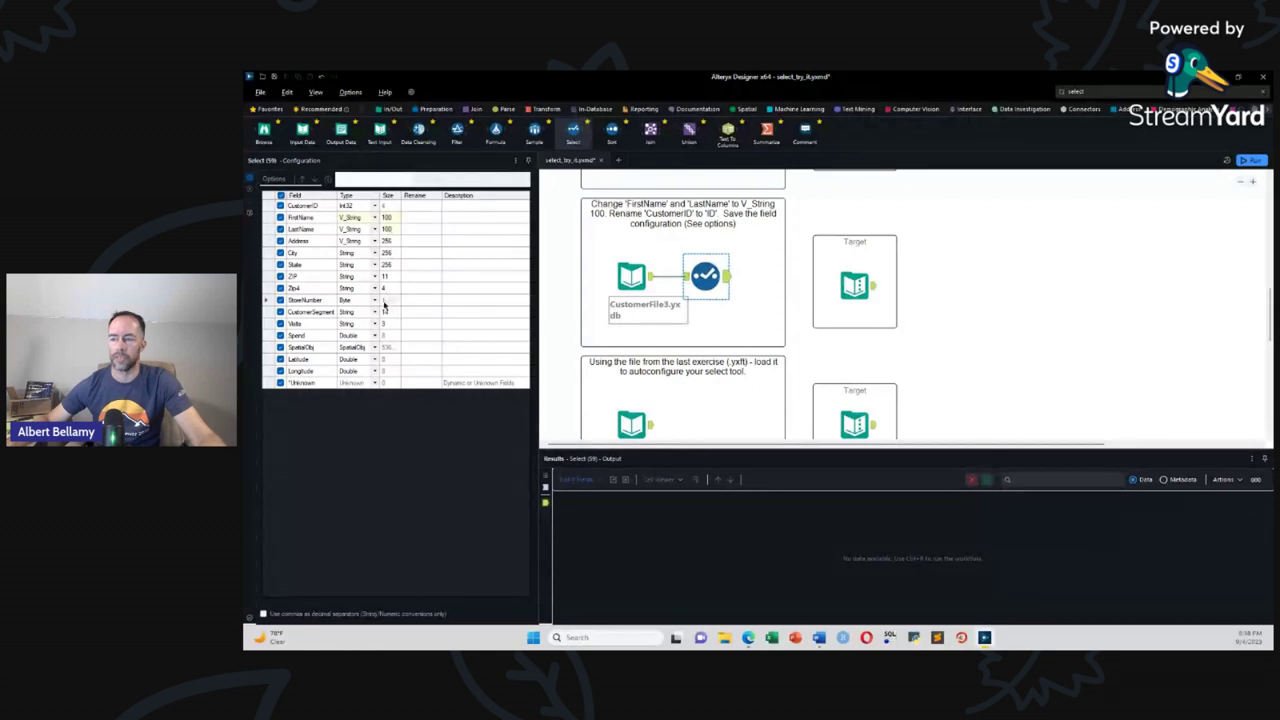
pyautogui.click(386, 305)
pyautogui.click(385, 337)
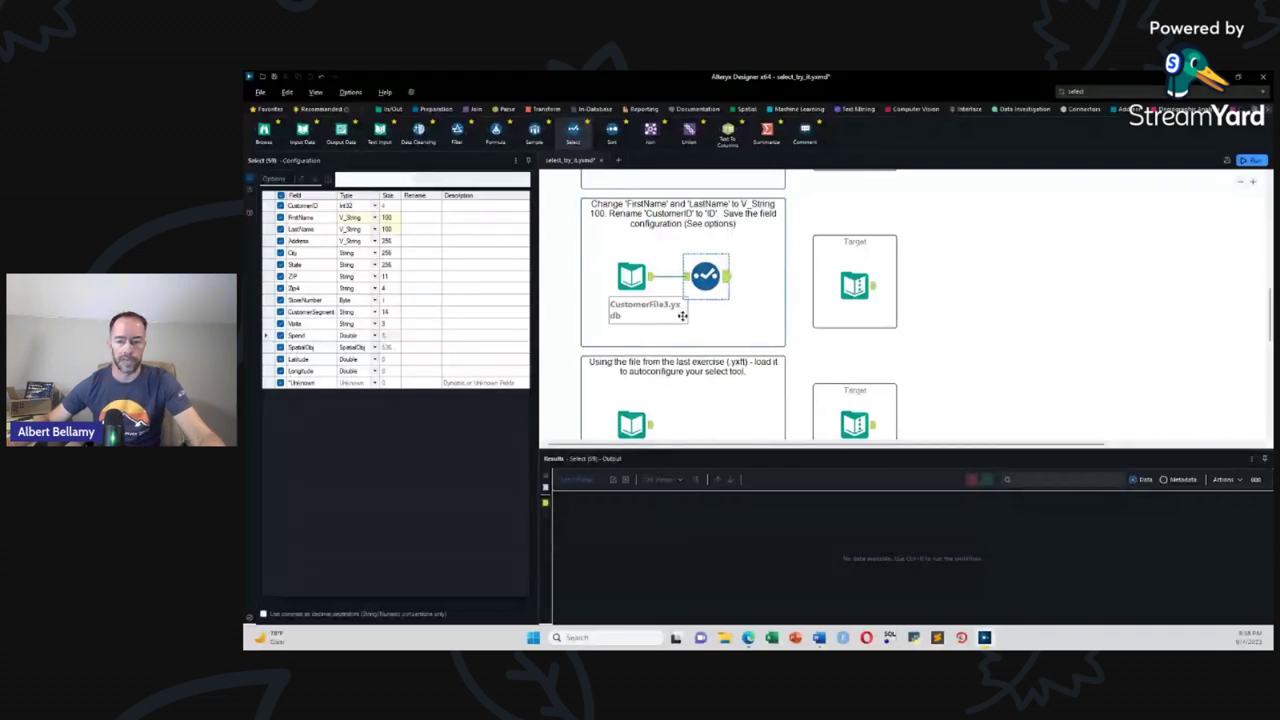
# Step: Run the workflow, check the Select output, then view the Target's field metadata
pyautogui.click(733, 298)
pyautogui.hotkey('ctrl', 'r')
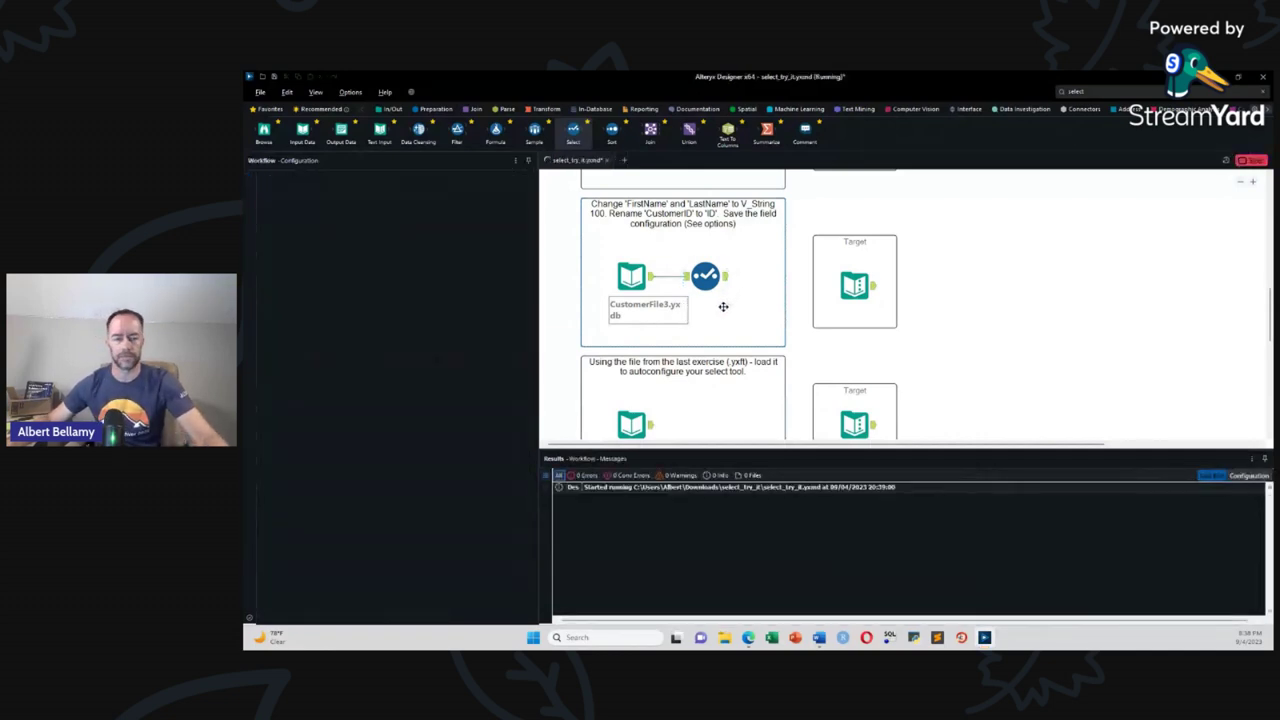
pyautogui.click(705, 277)
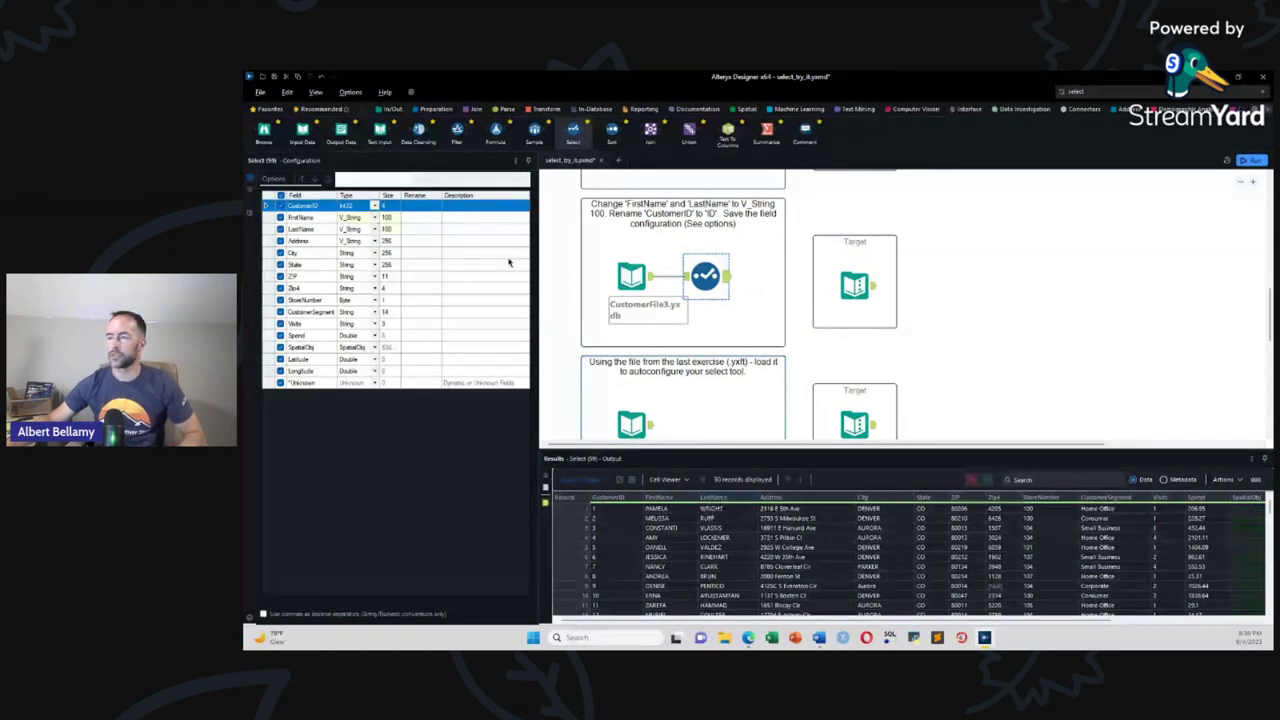
pyautogui.click(866, 292)
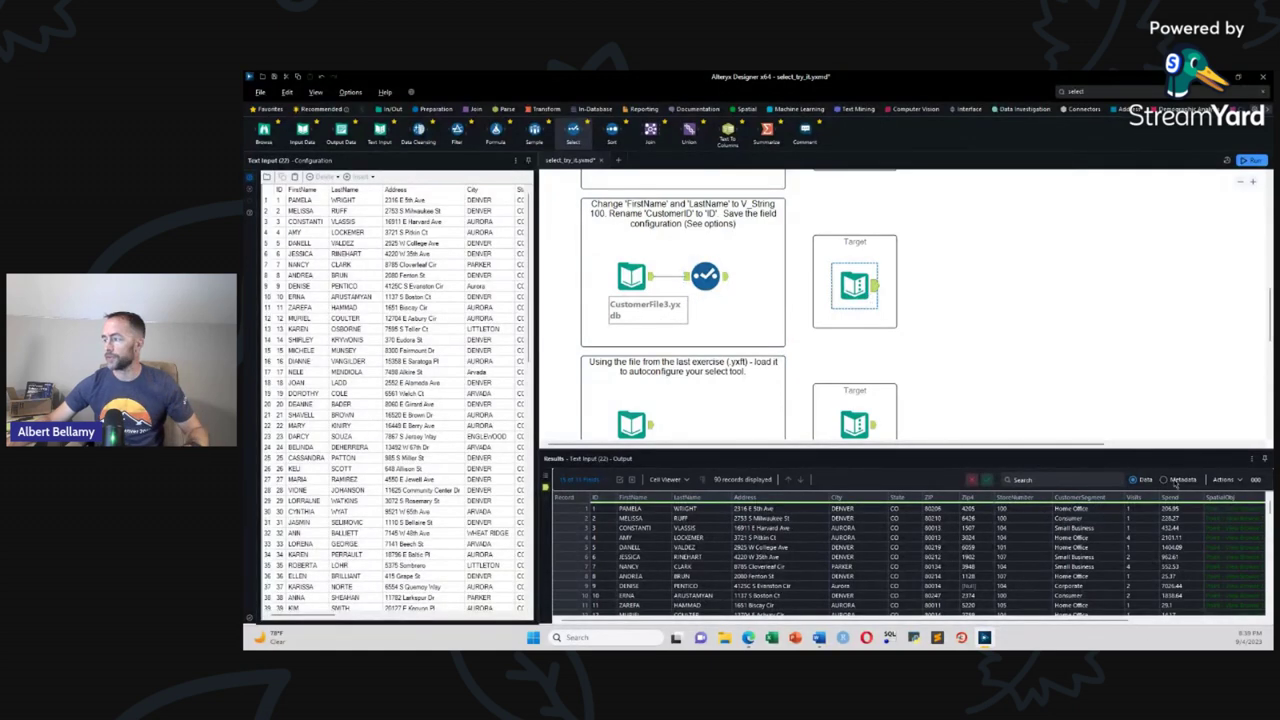
pyautogui.click(1164, 481)
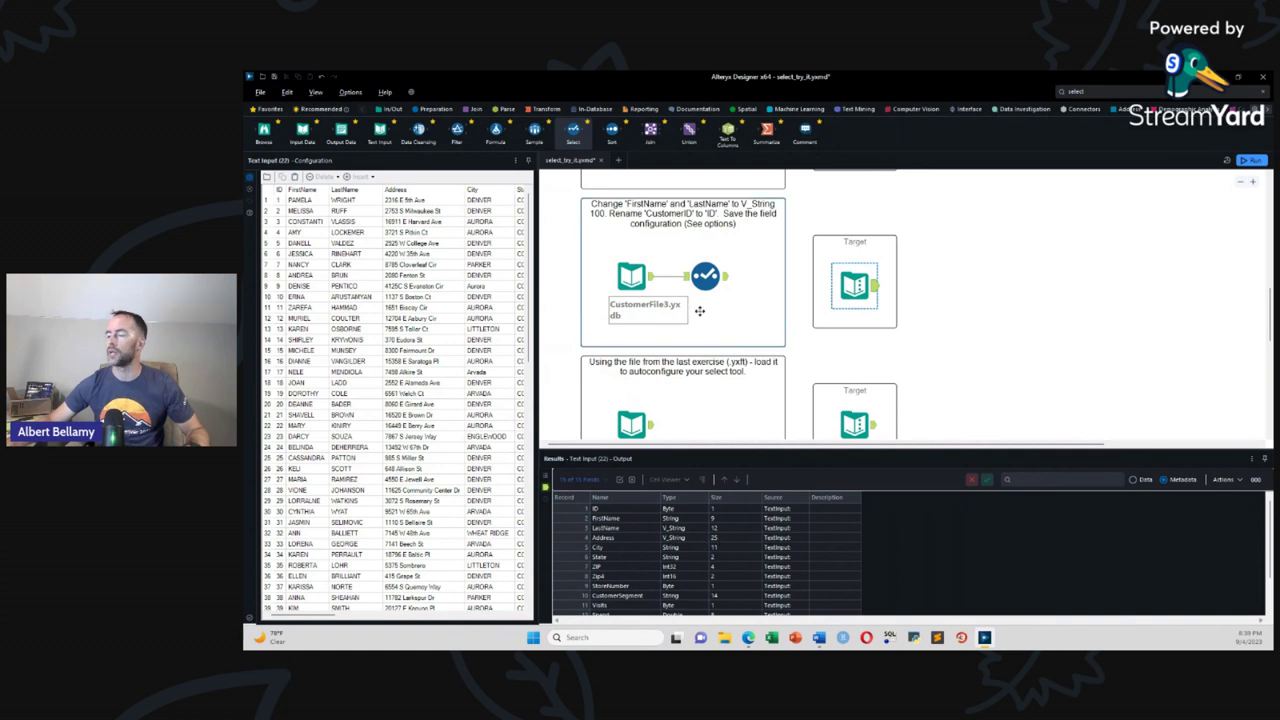
# Step: Rename the CustomerID field to ID in the Select tool
pyautogui.click(705, 276)
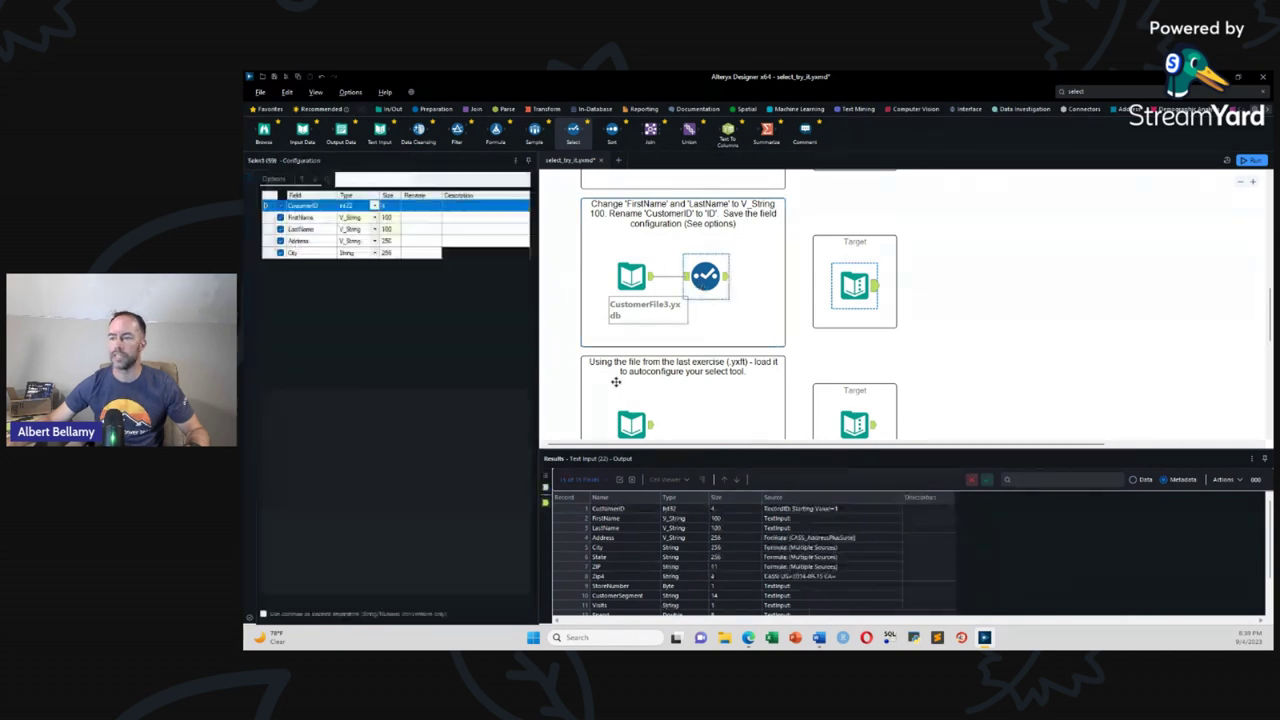
pyautogui.click(418, 204)
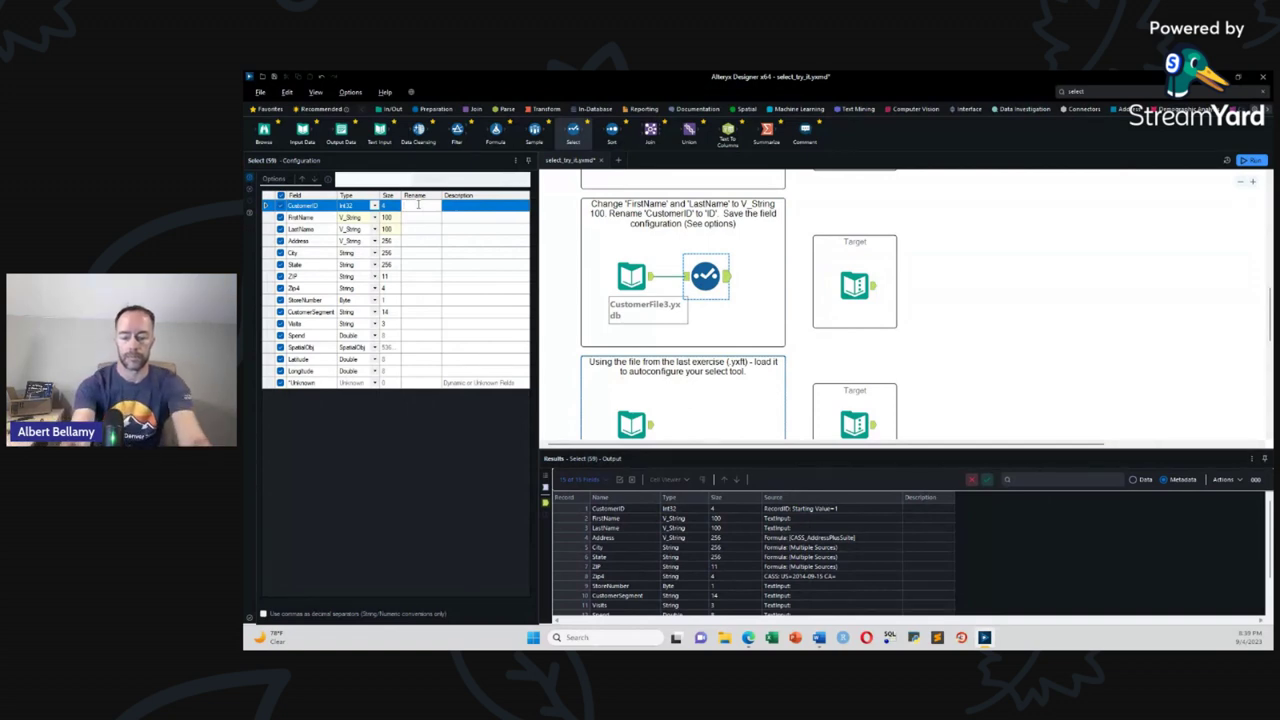
pyautogui.write('ID')
pyautogui.press('Return')
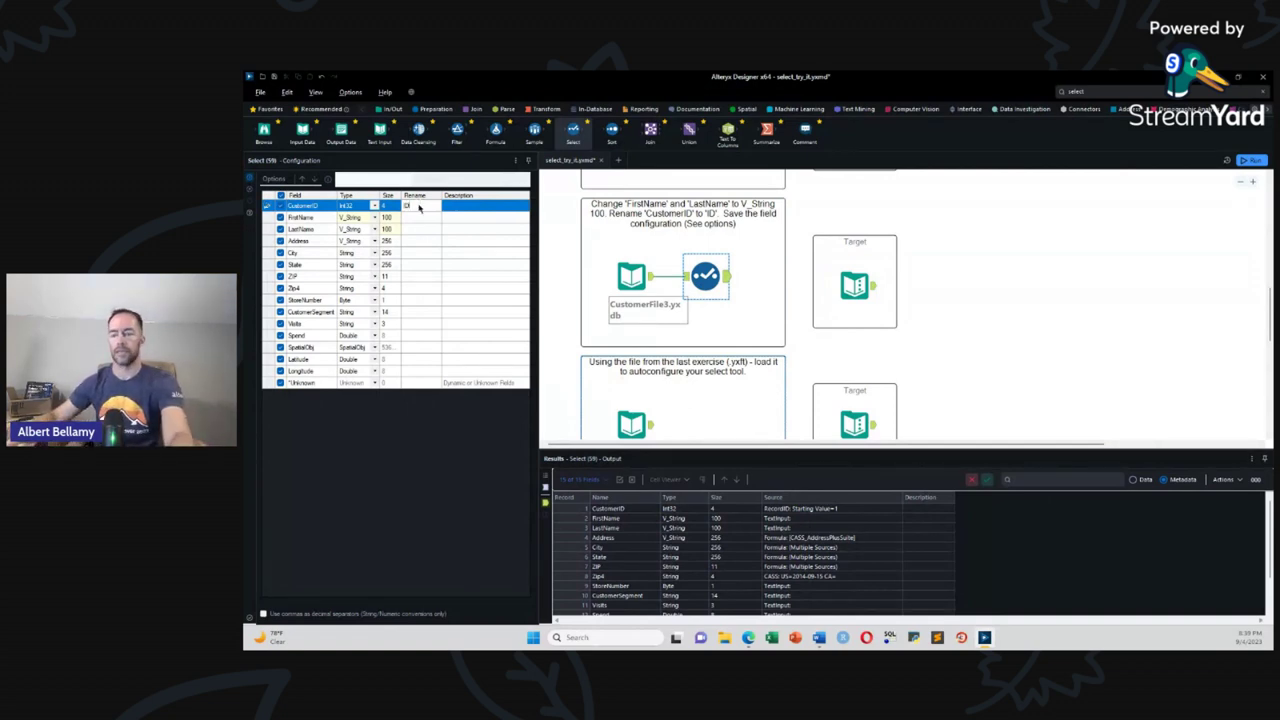
# Step: Rerun the workflow and view the output records showing the ID column
pyautogui.hotkey('ctrl', 'r')
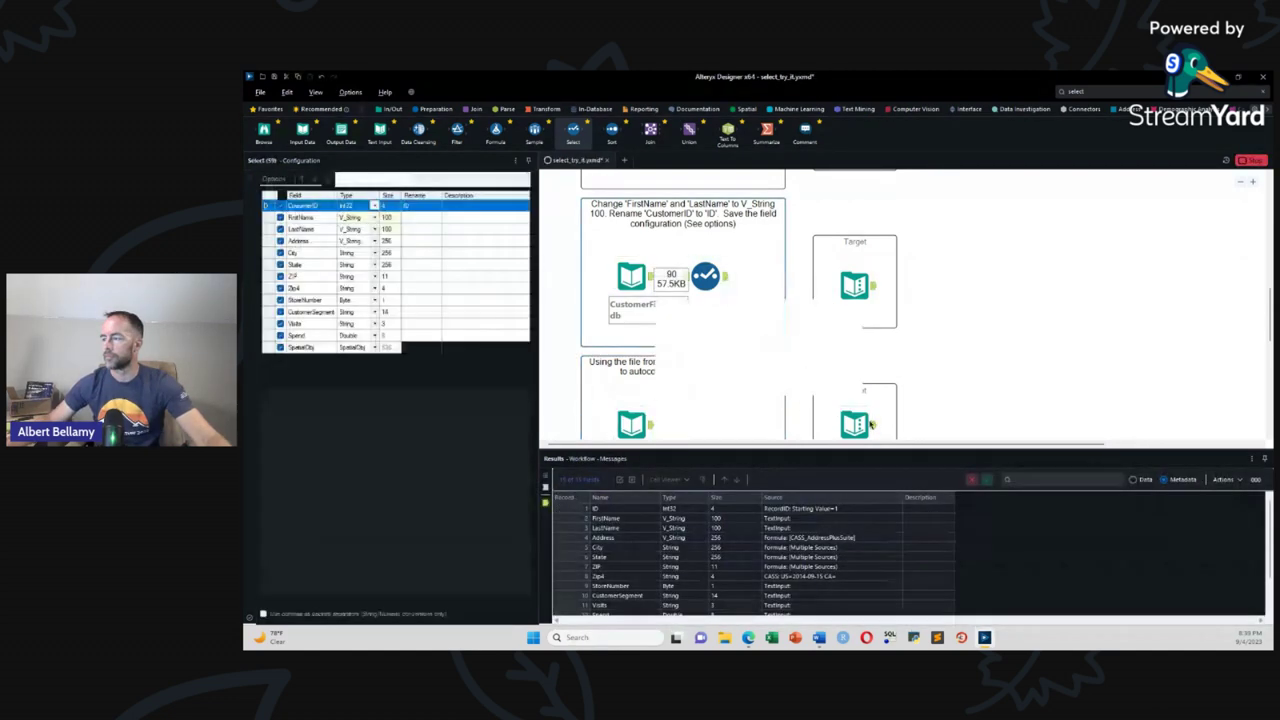
pyautogui.click(824, 377)
pyautogui.click(1136, 481)
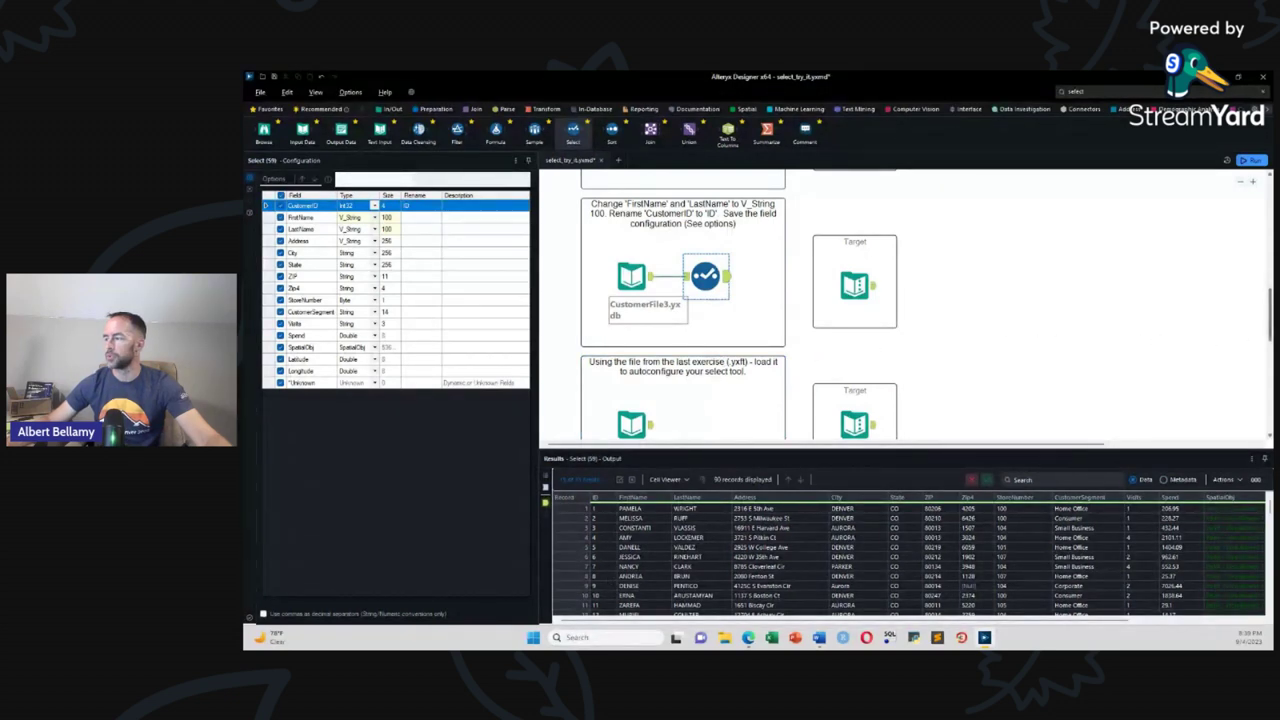
pyautogui.moveTo(1272, 323); pyautogui.dragTo(1272, 350)
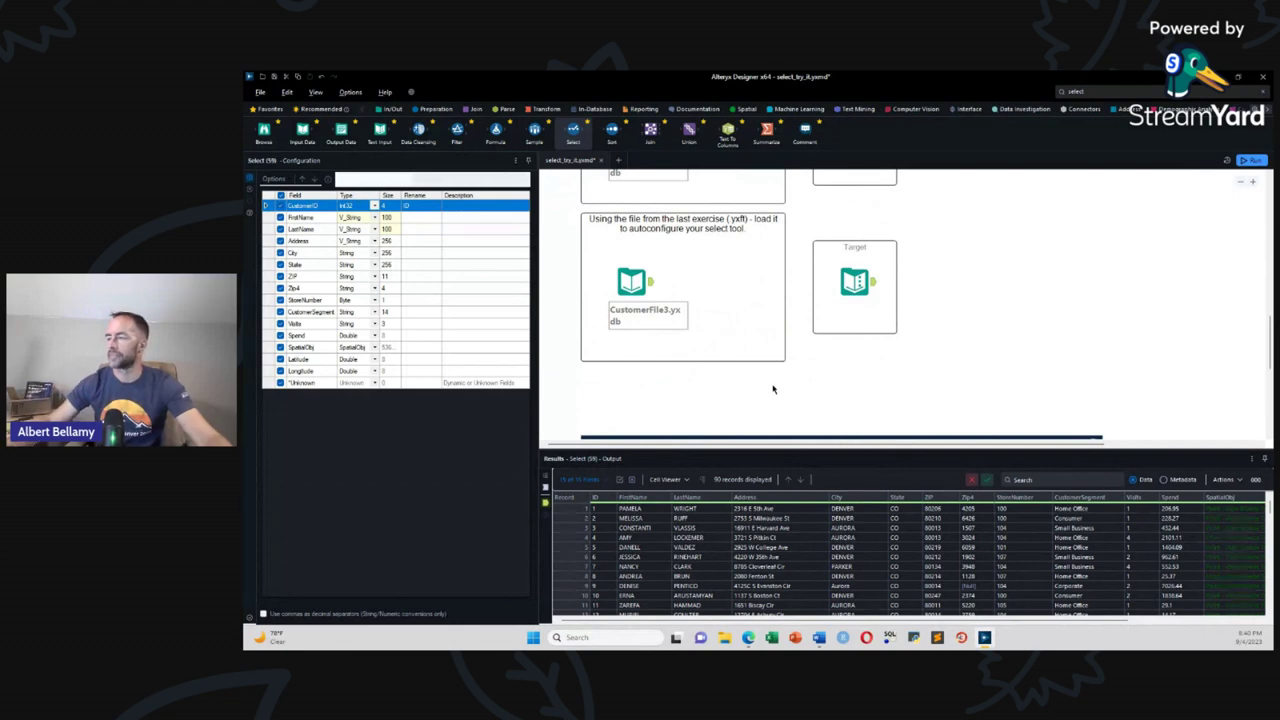
# Step: Save the Select field configuration to Documents as 'Try it Field Config'
pyautogui.scroll(2, 773, 389)
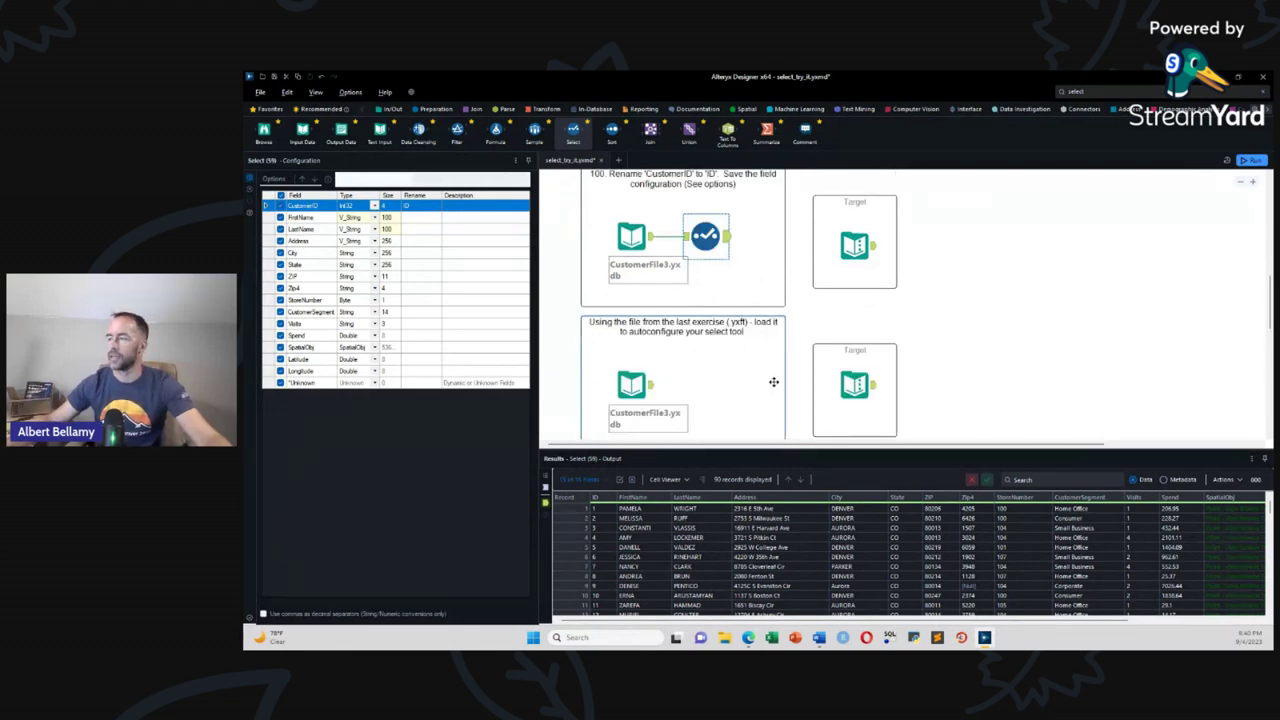
pyautogui.scroll(2, 775, 388)
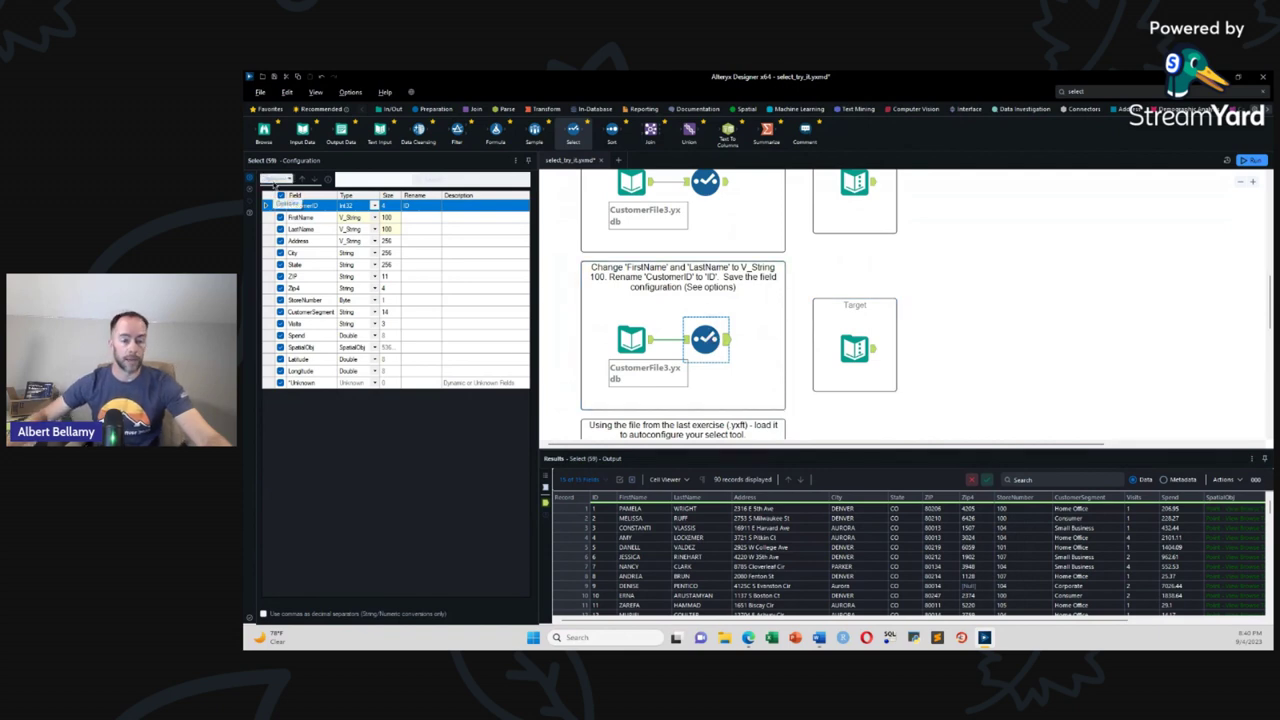
pyautogui.click(276, 179)
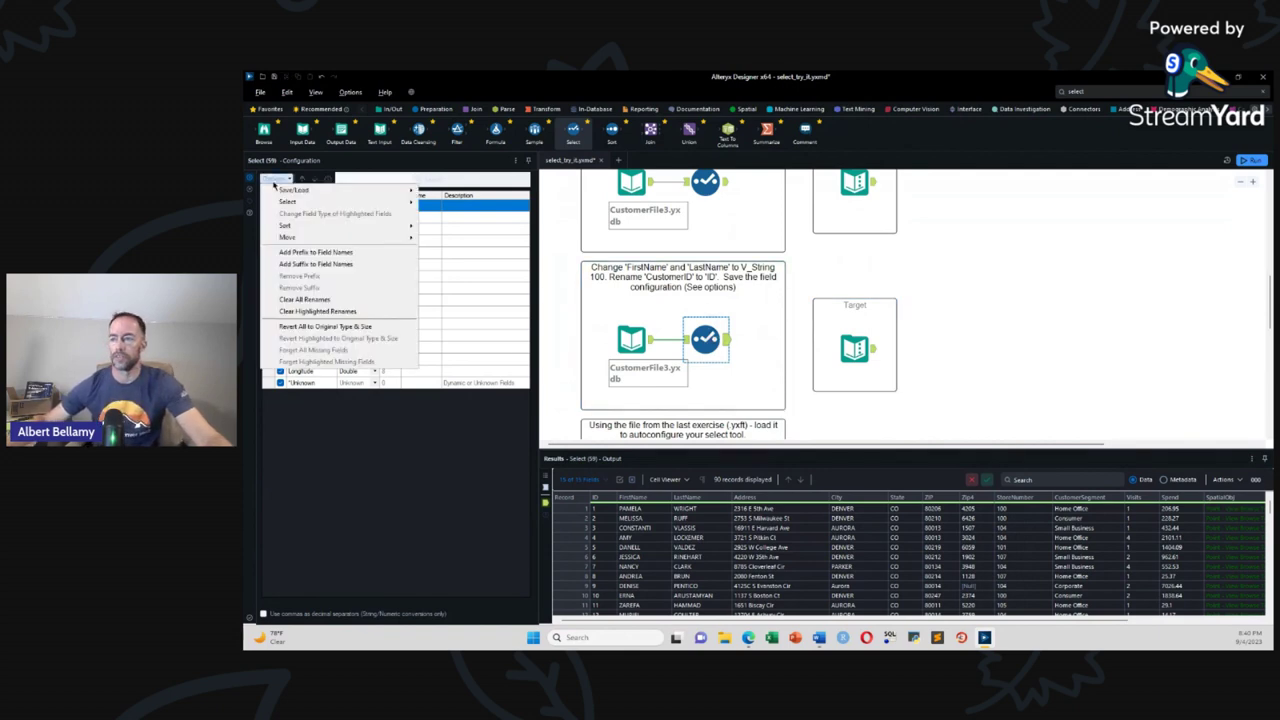
pyautogui.moveTo(288, 191)
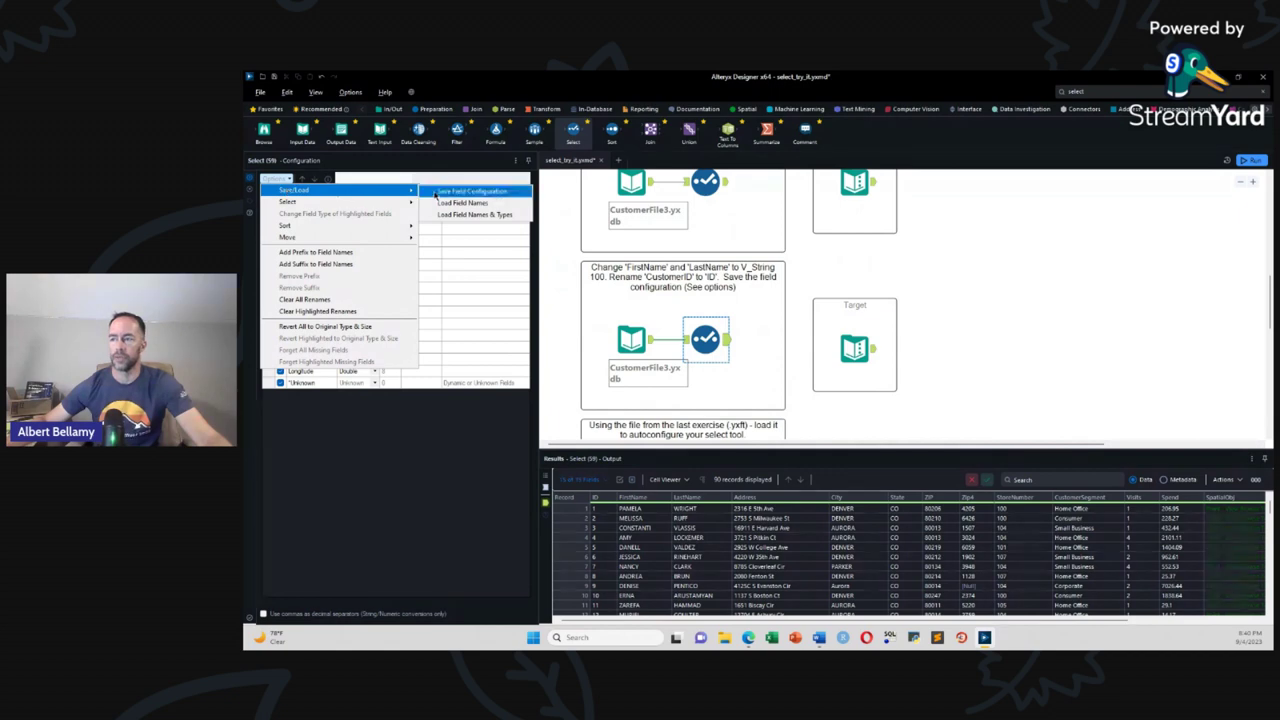
pyautogui.click(451, 192)
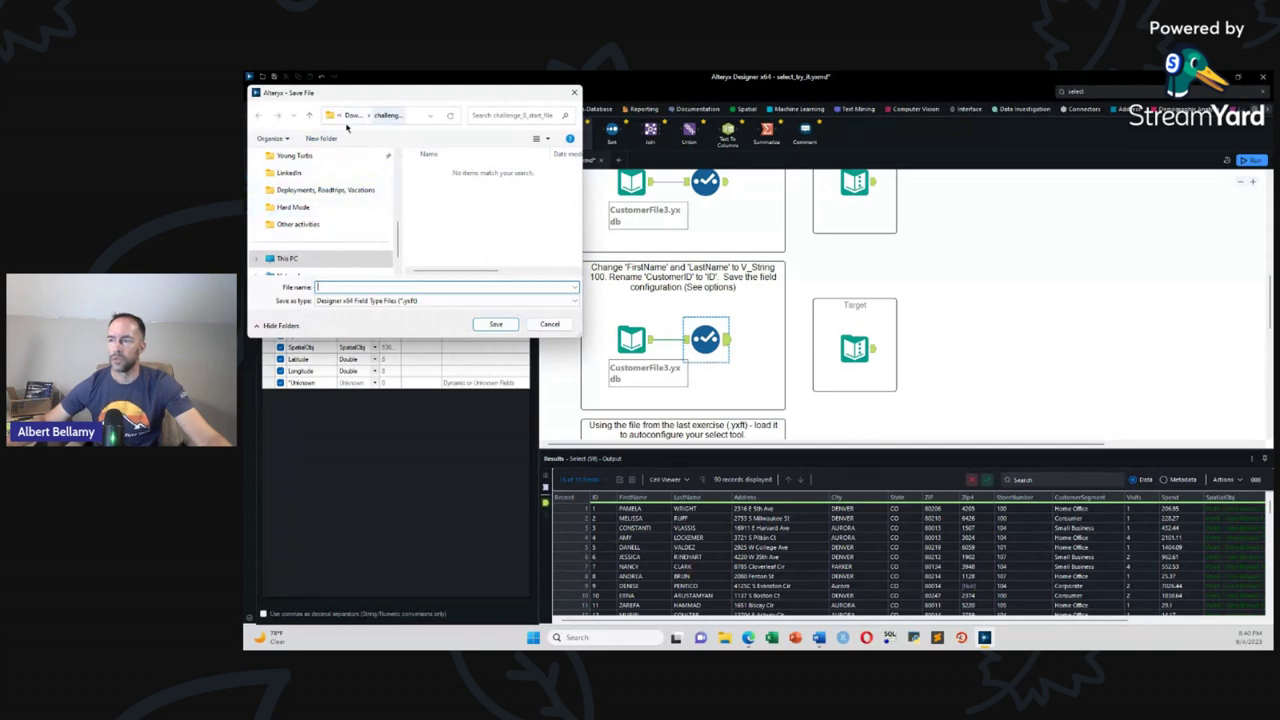
pyautogui.click(354, 115)
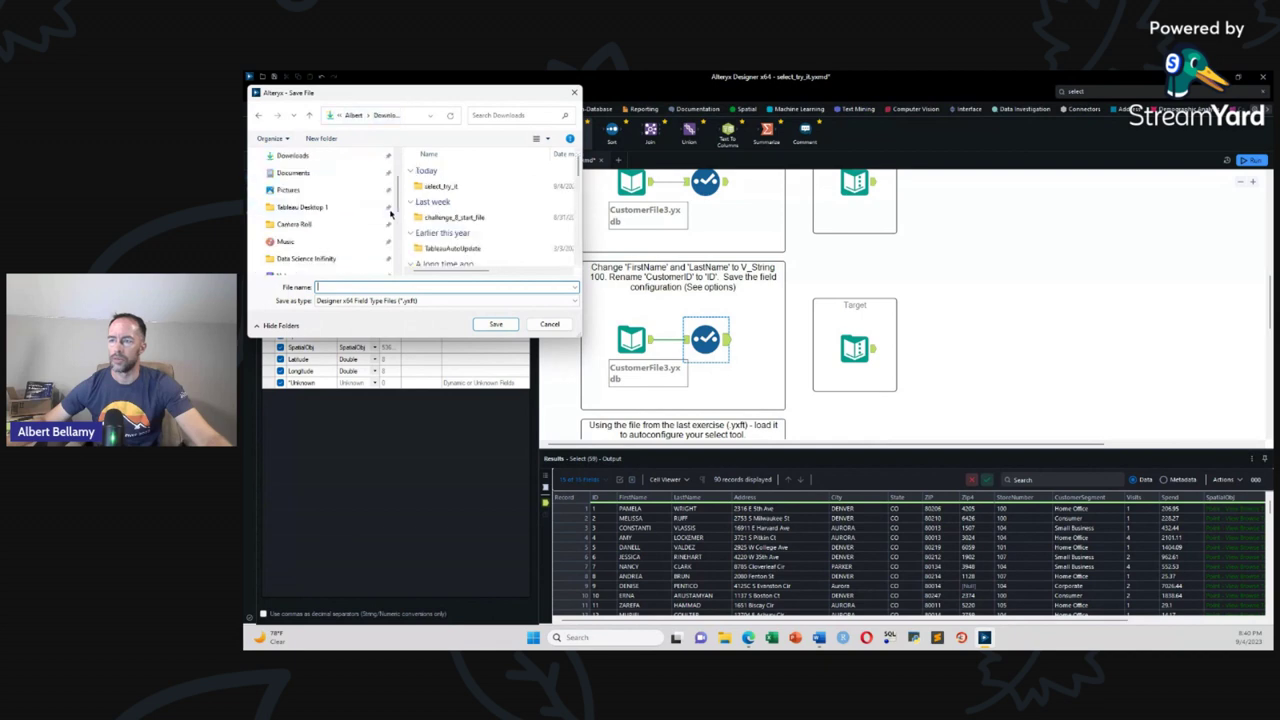
pyautogui.scroll(1, 390, 213)
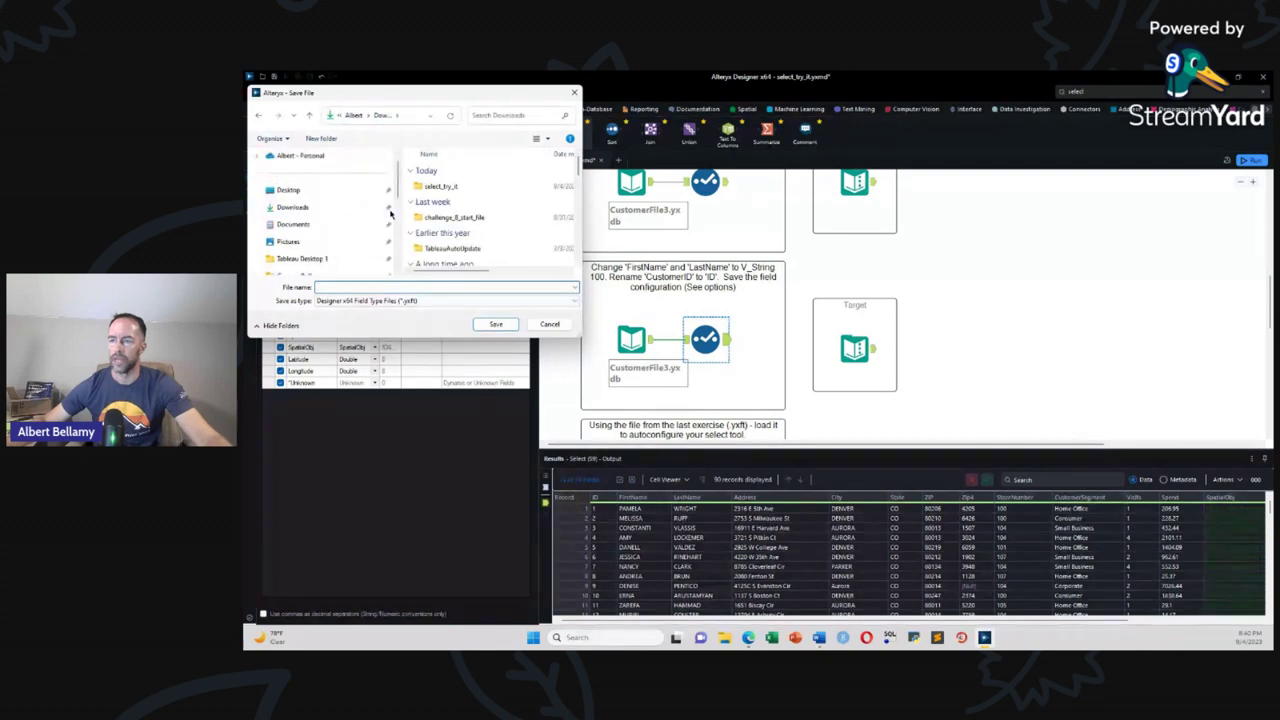
pyautogui.click(320, 224)
pyautogui.click(372, 286)
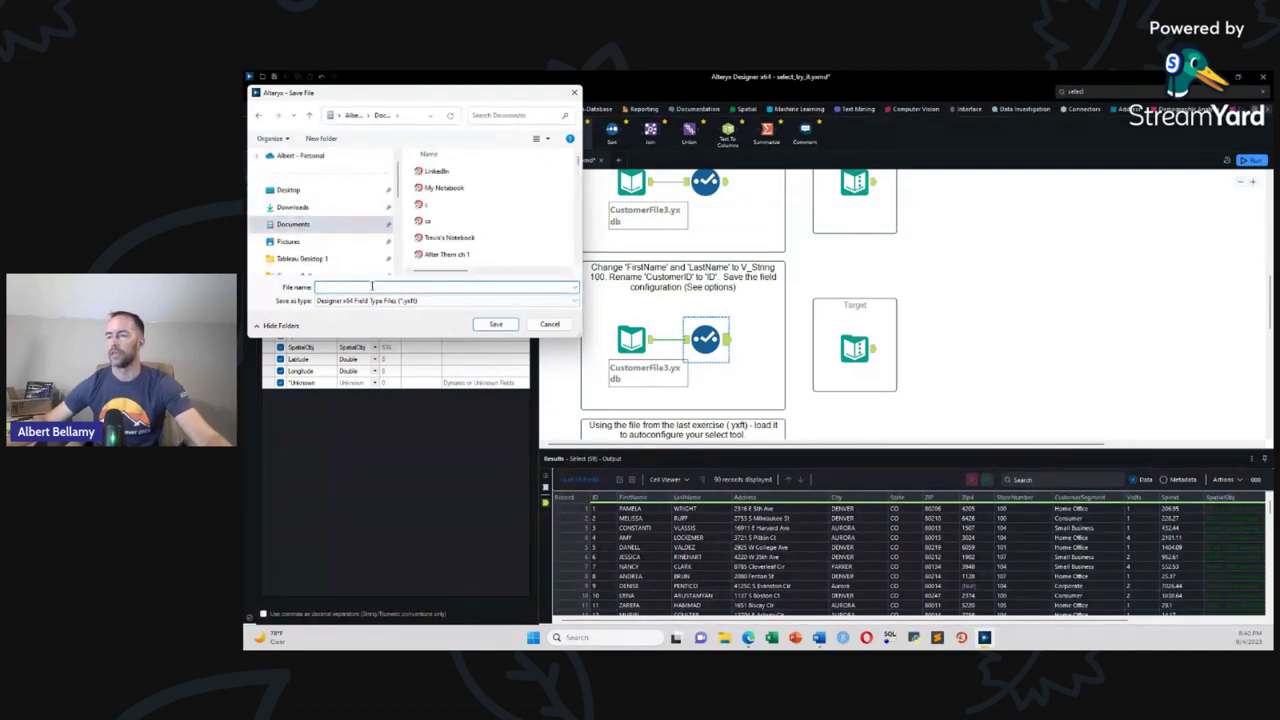
pyautogui.write('Try')
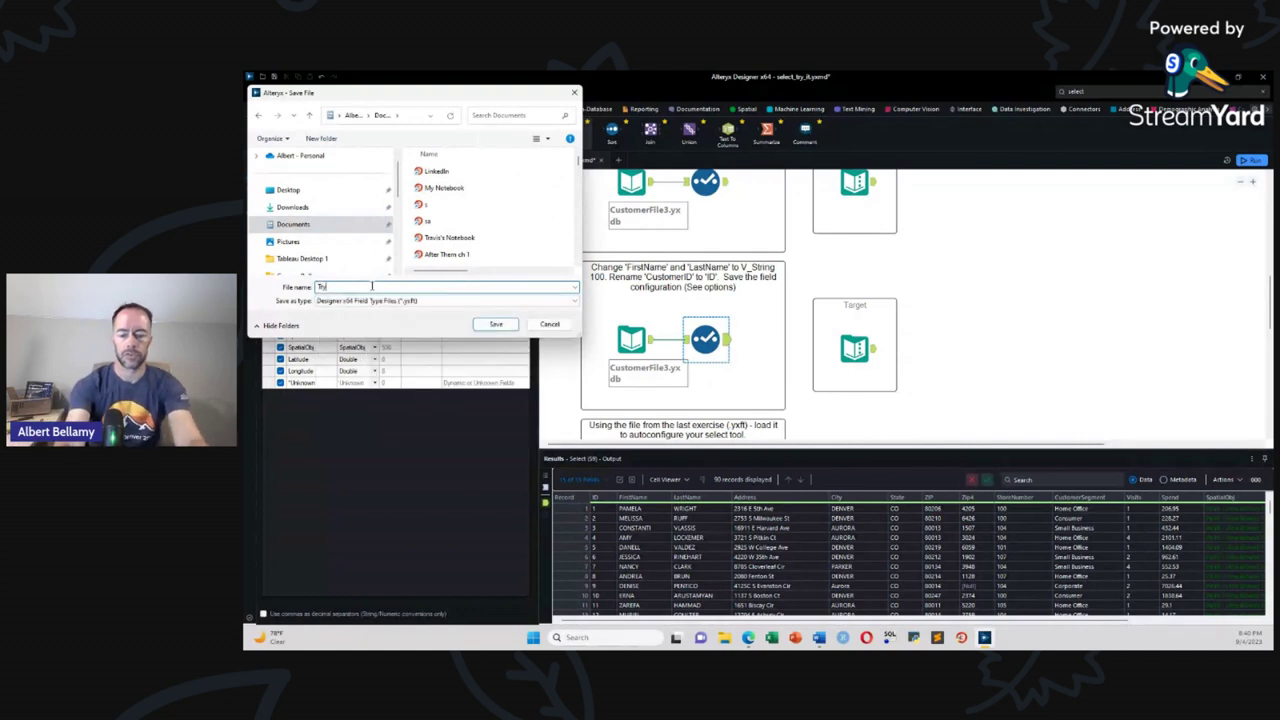
pyautogui.write(' it Field Config')
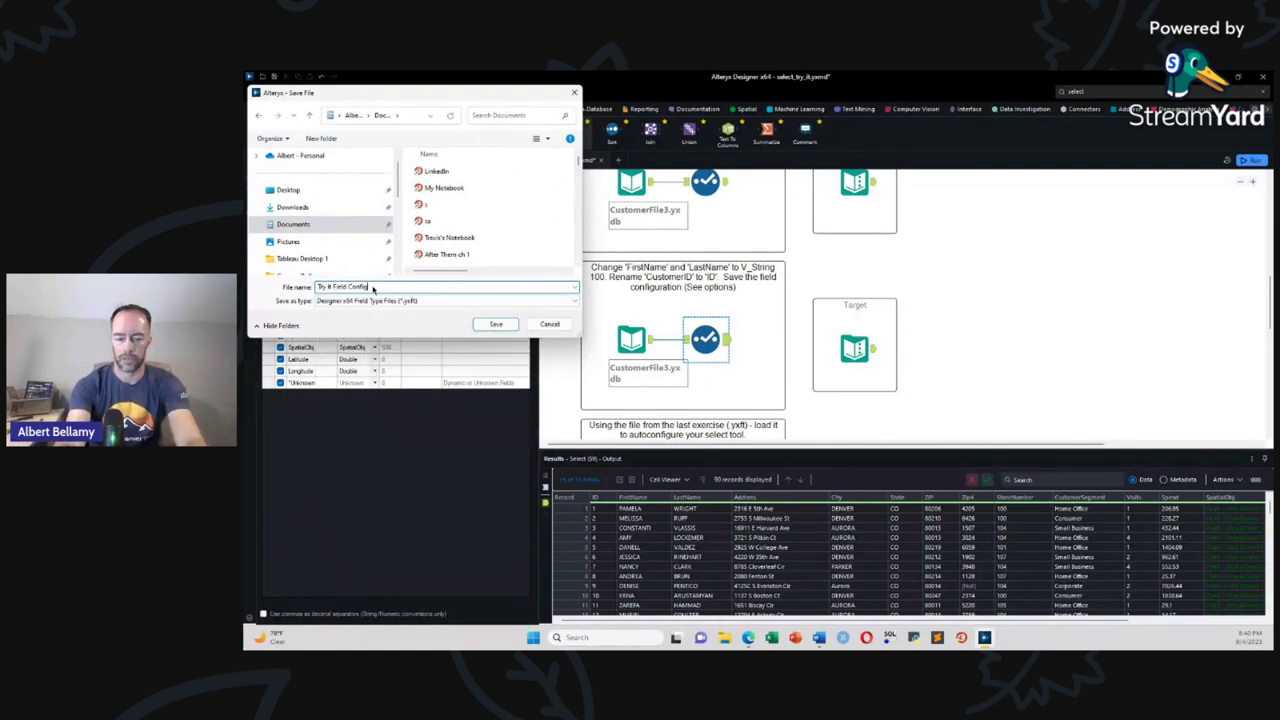
pyautogui.click(492, 328)
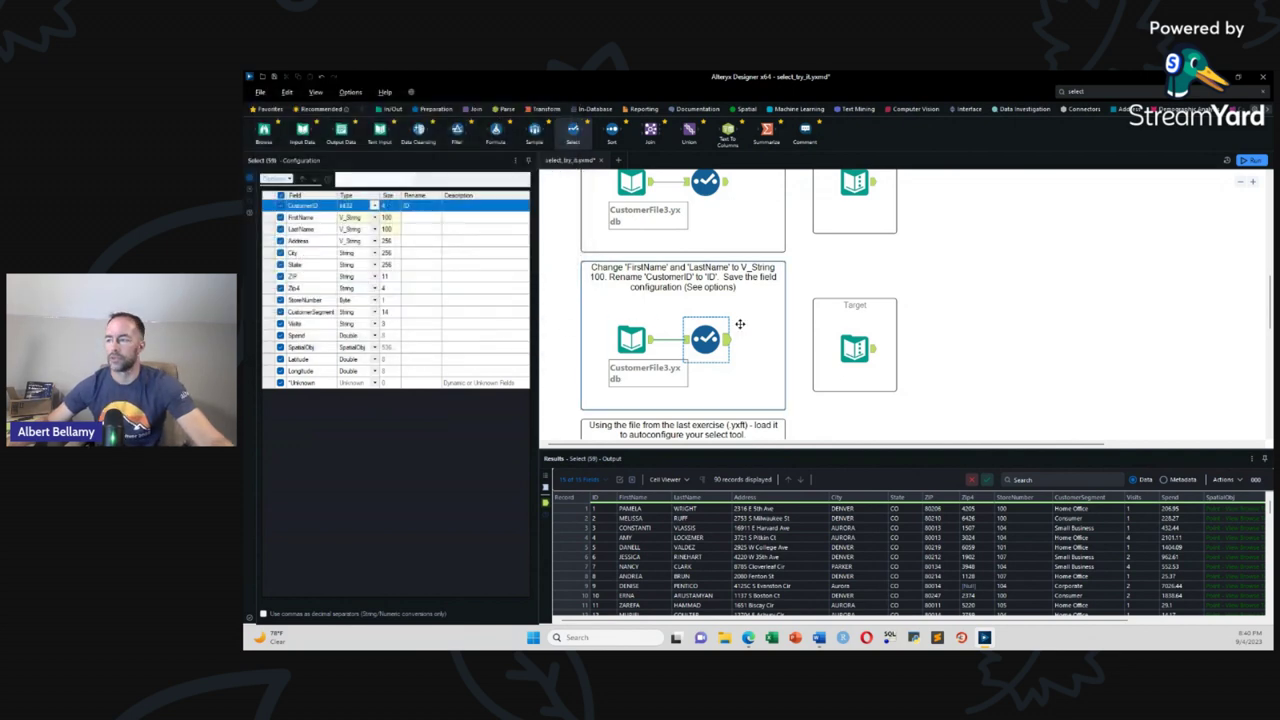
# Step: Add a Select tool and load its field names and types from Try it Field Config.yxft
pyautogui.scroll(-4, 740, 324)
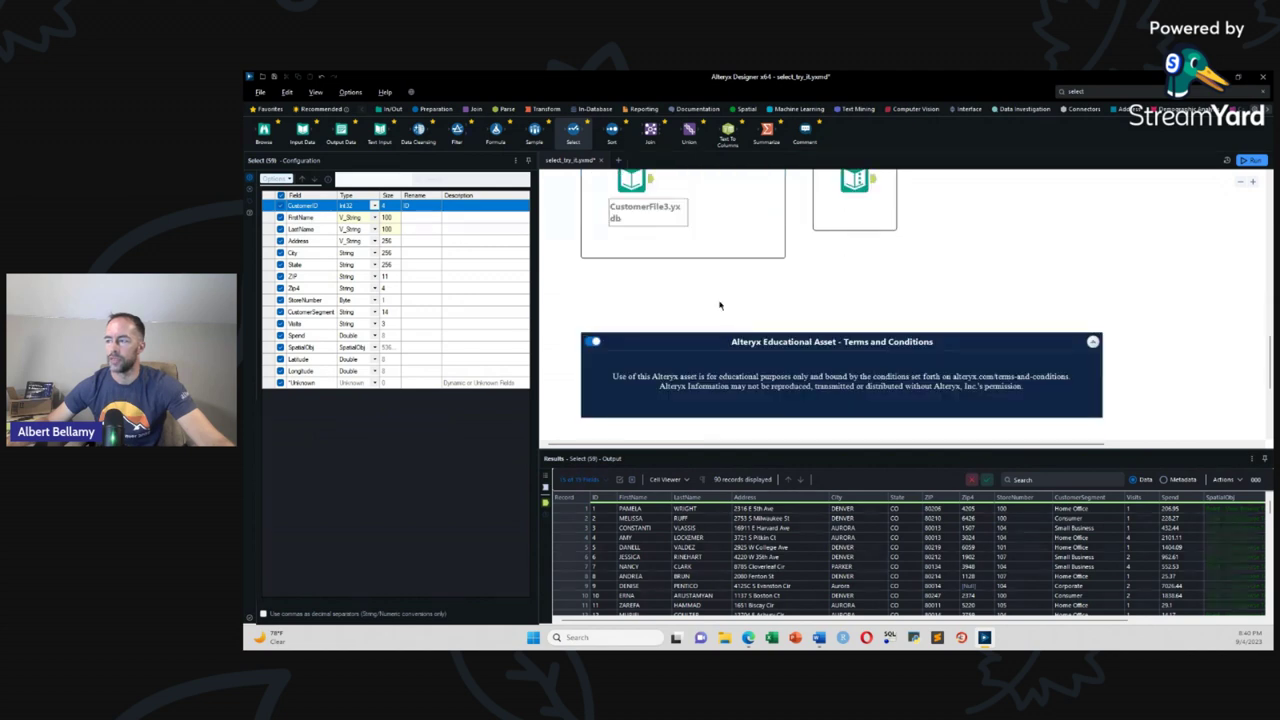
pyautogui.scroll(3, 719, 305)
pyautogui.moveTo(573, 130); pyautogui.dragTo(697, 282)
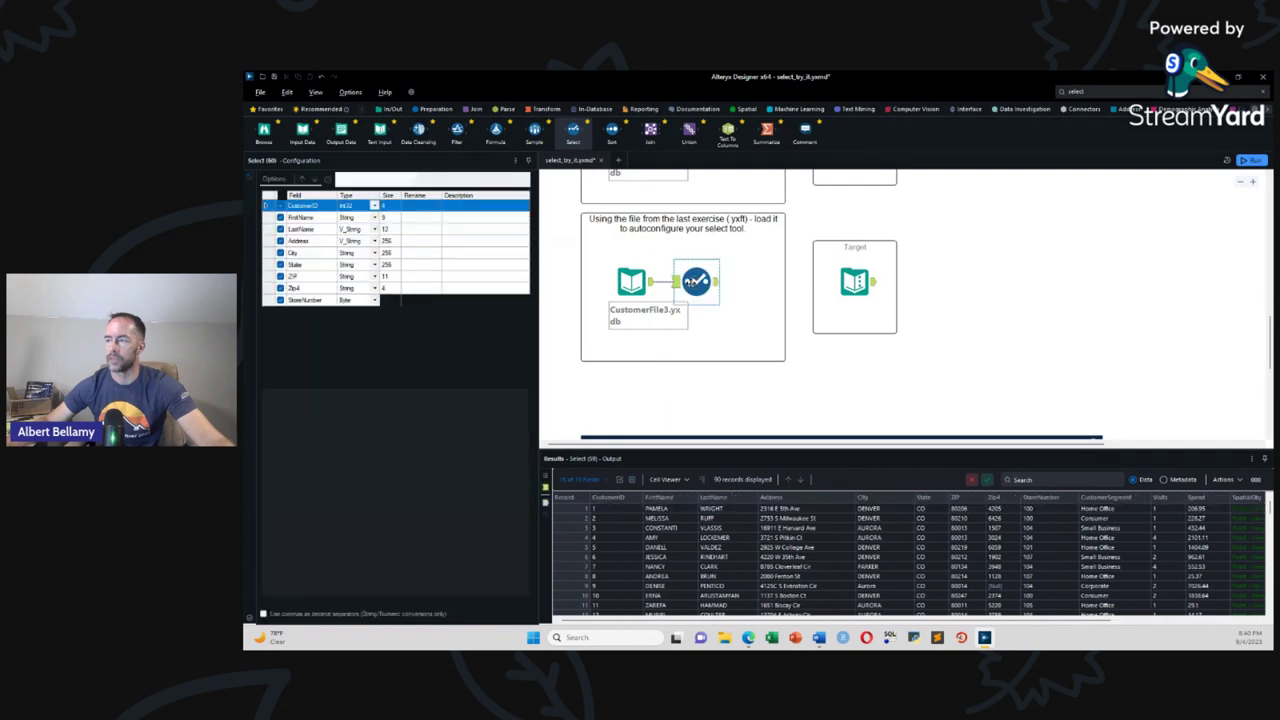
pyautogui.click(276, 179)
pyautogui.moveTo(343, 192)
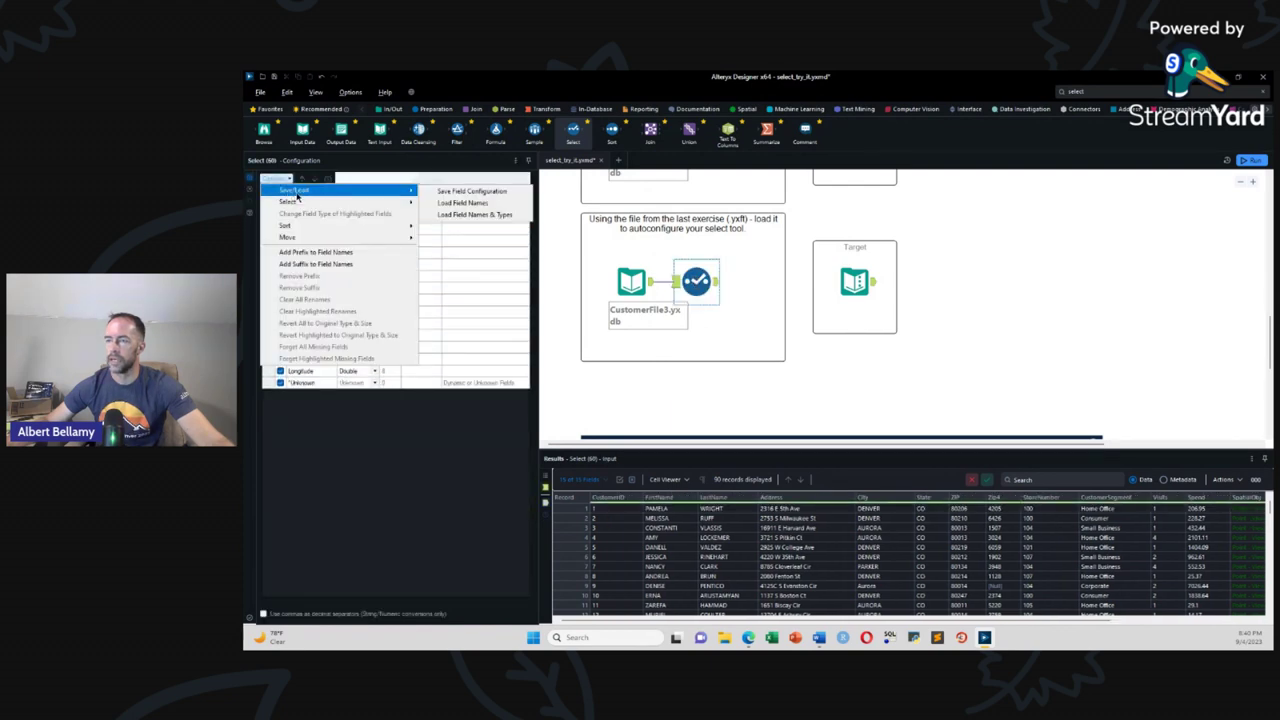
pyautogui.click(478, 220)
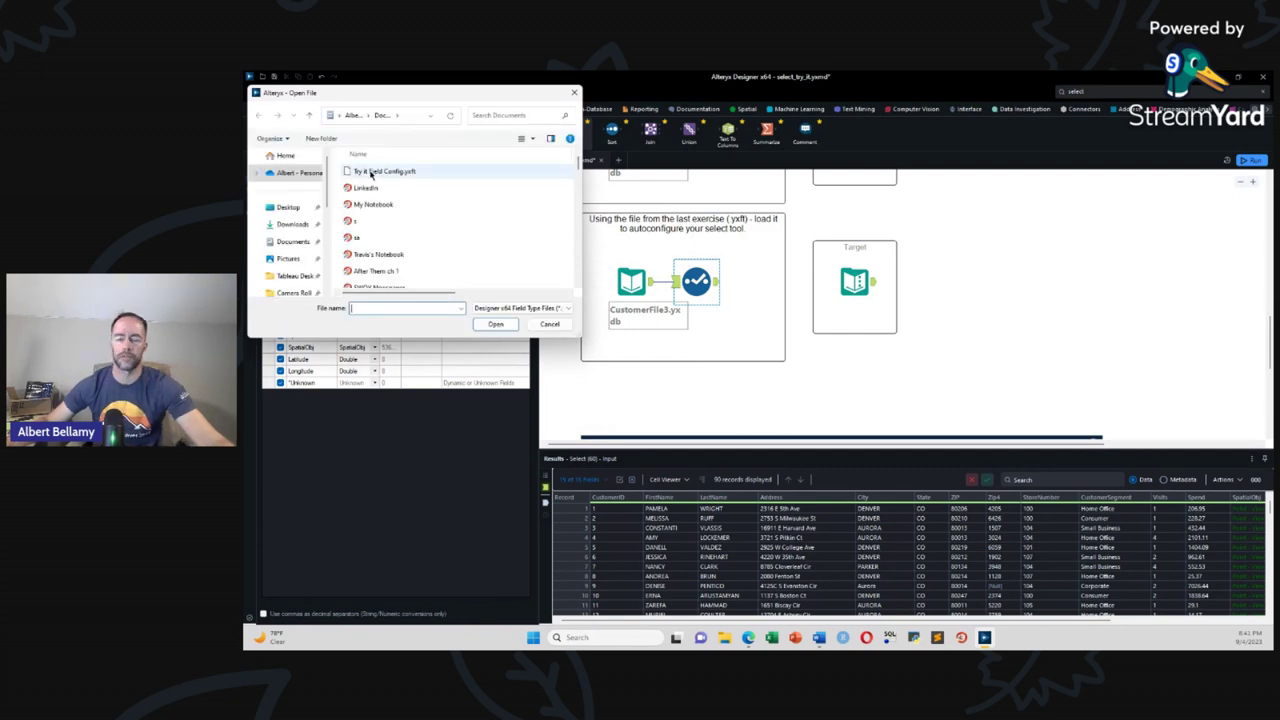
pyautogui.doubleClick(372, 172)
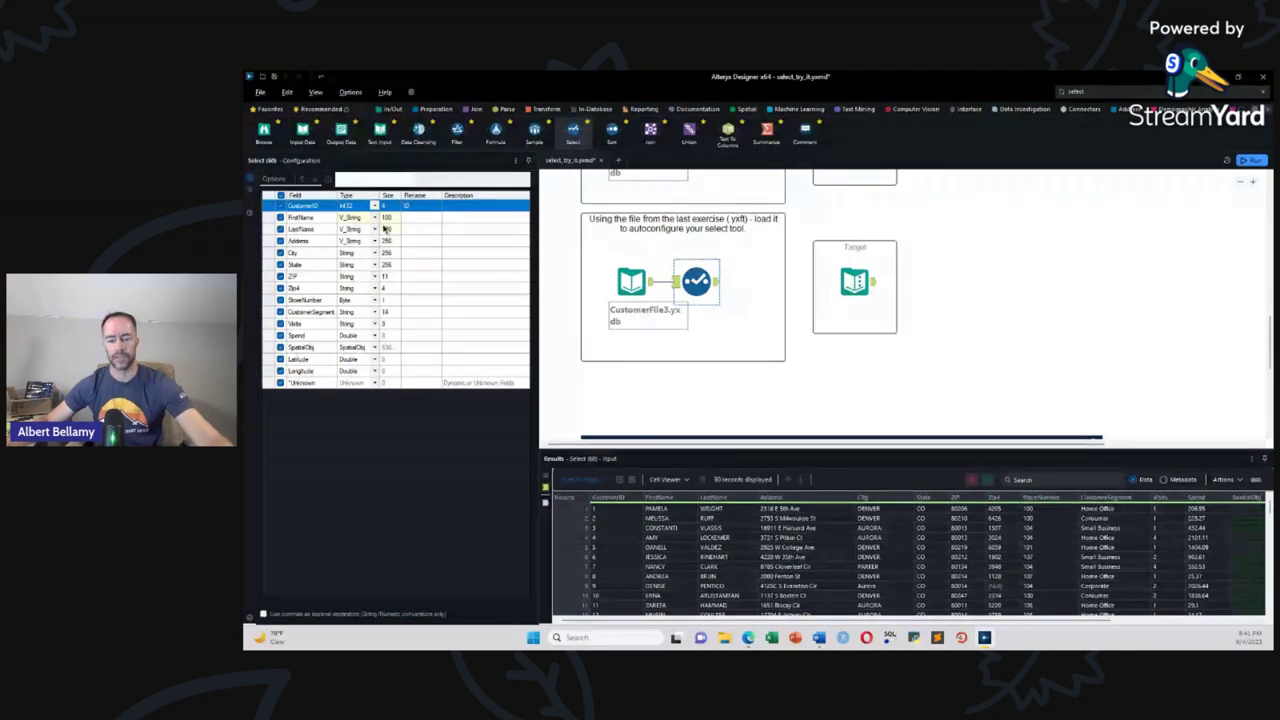
# Step: Run the workflow, view the Select output, and switch back to the browser's learning path
pyautogui.click(657, 281)
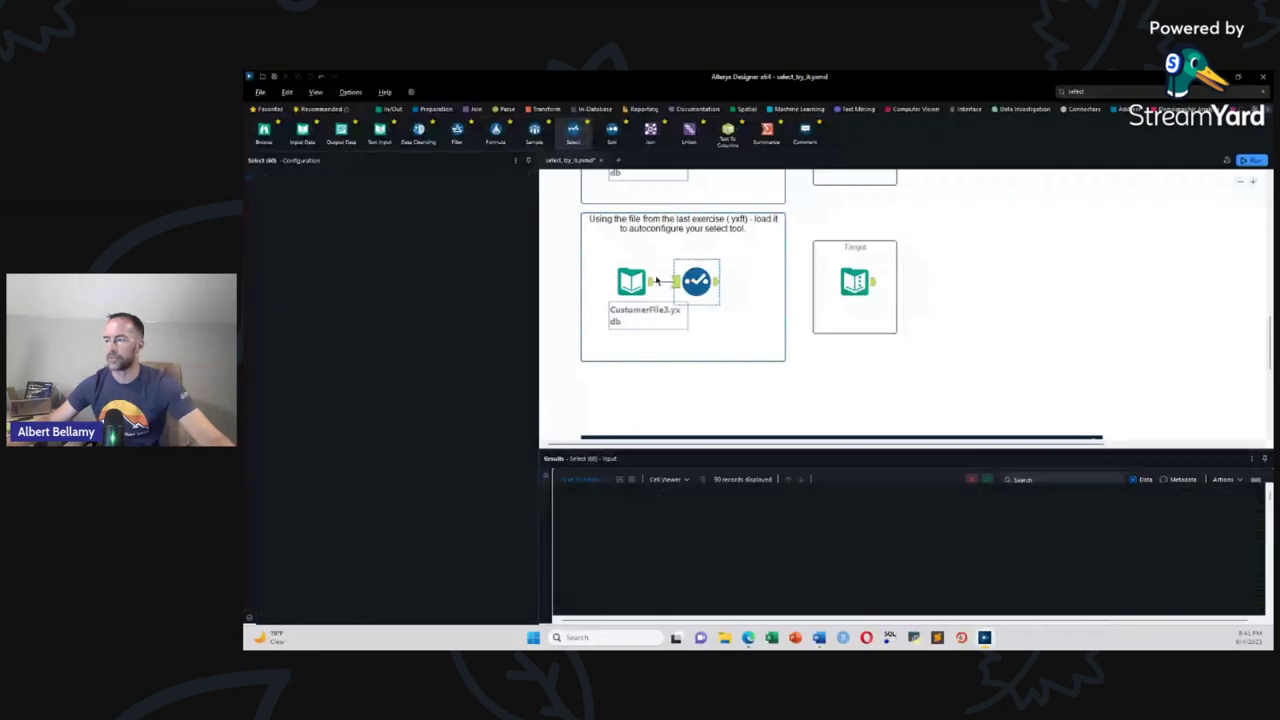
pyautogui.hotkey('ctrl', 'r')
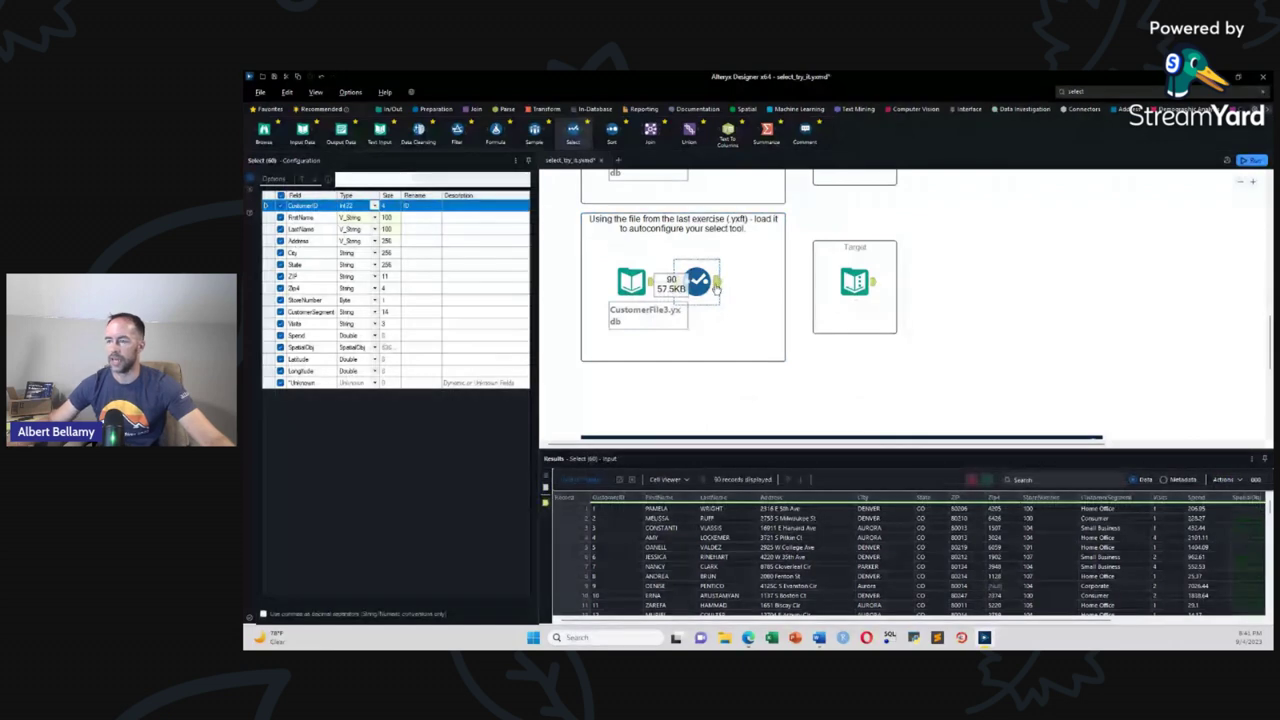
pyautogui.click(715, 287)
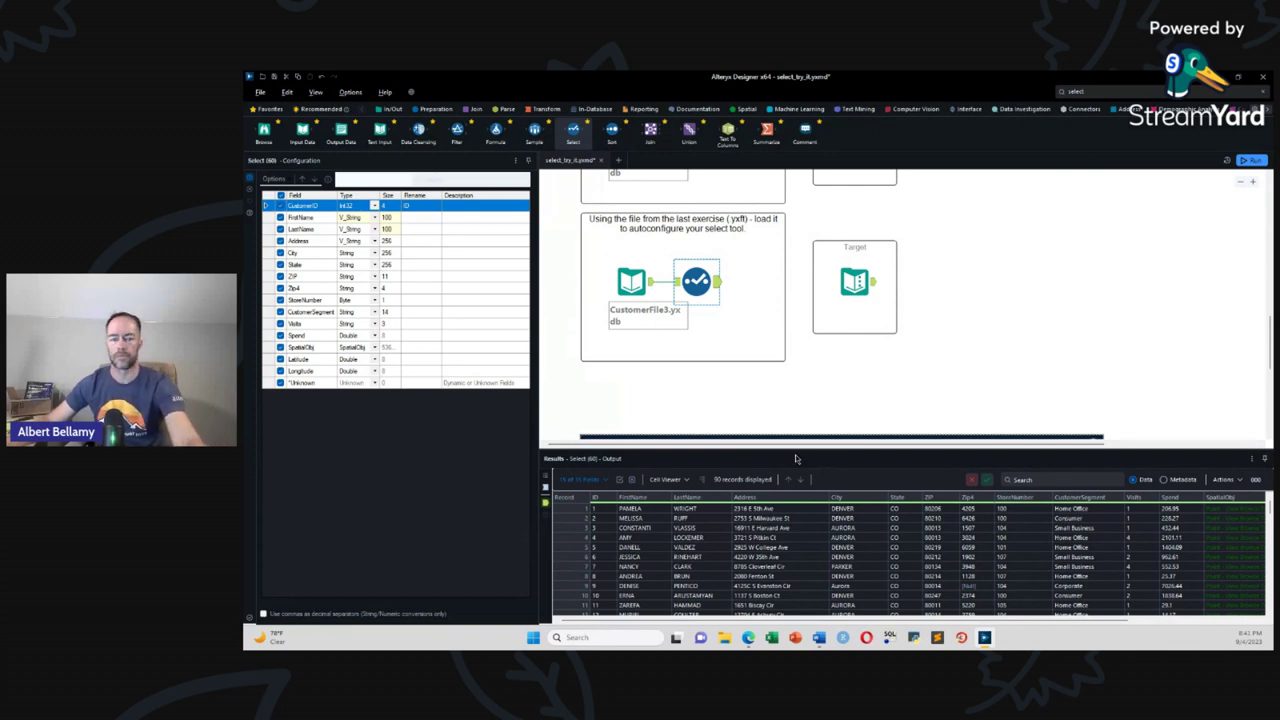
pyautogui.hotkey('alt', 'Tab')
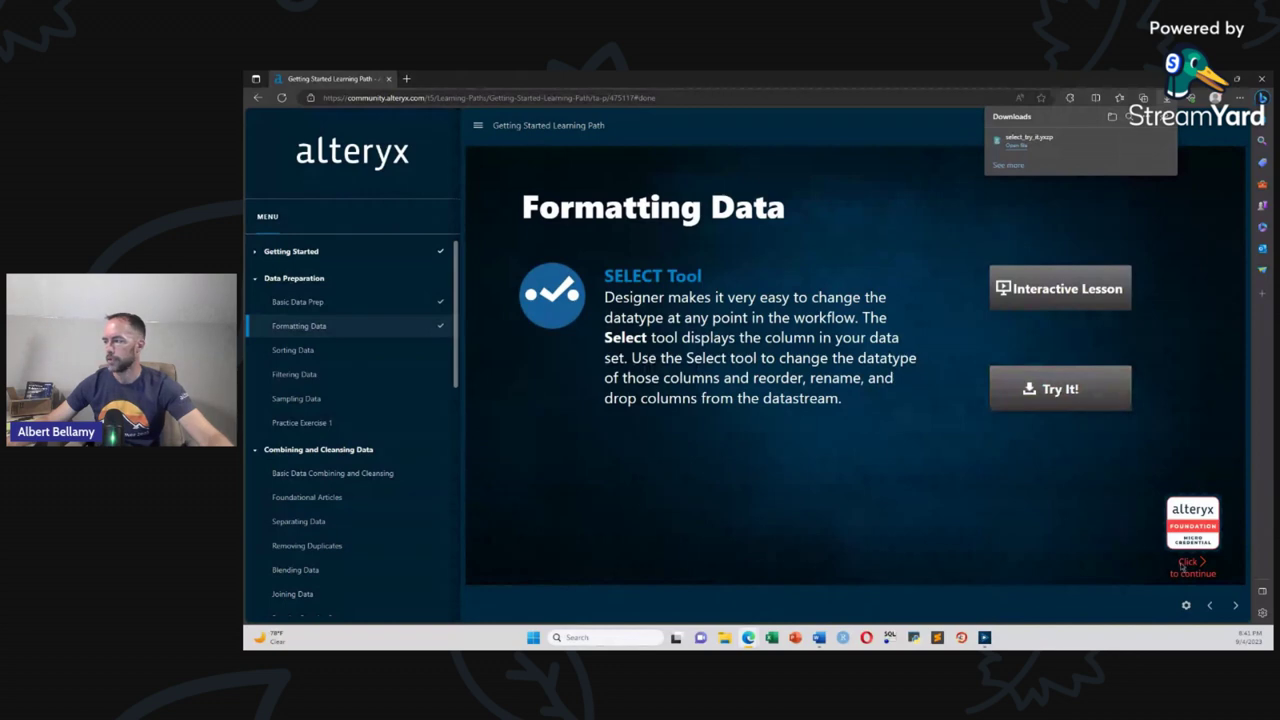
# Step: Open the Sorting Data lesson and download the sort_try_it.yxmd practice workflow
pyautogui.click(296, 351)
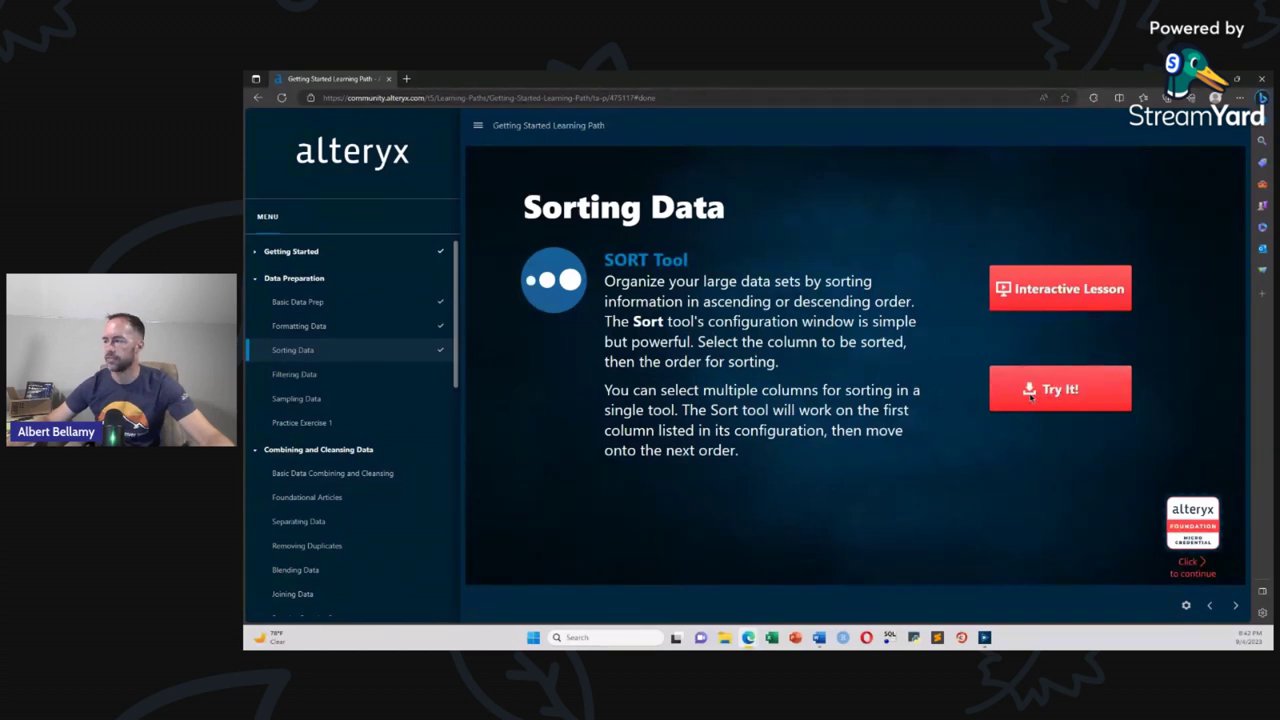
pyautogui.click(1028, 397)
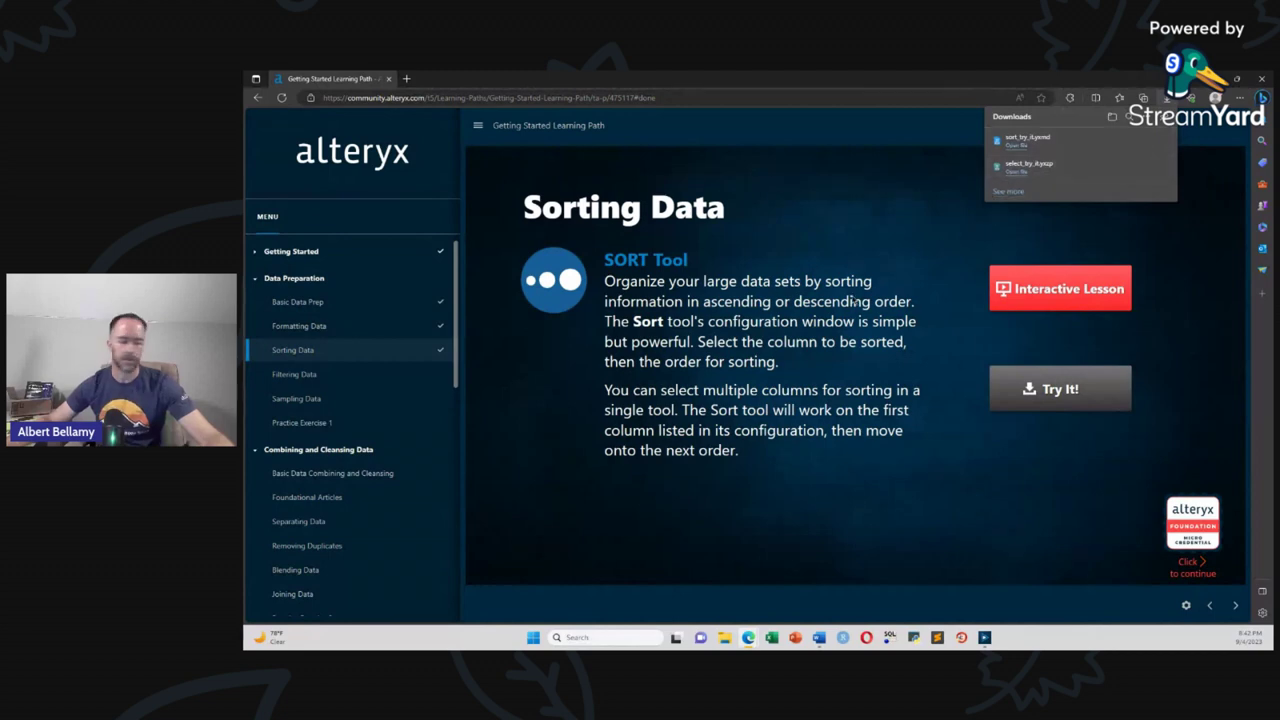
# Step: Switch to the sort_try_it workflow and inspect the first example's Text Input values
pyautogui.hotkey('alt', 'Tab')
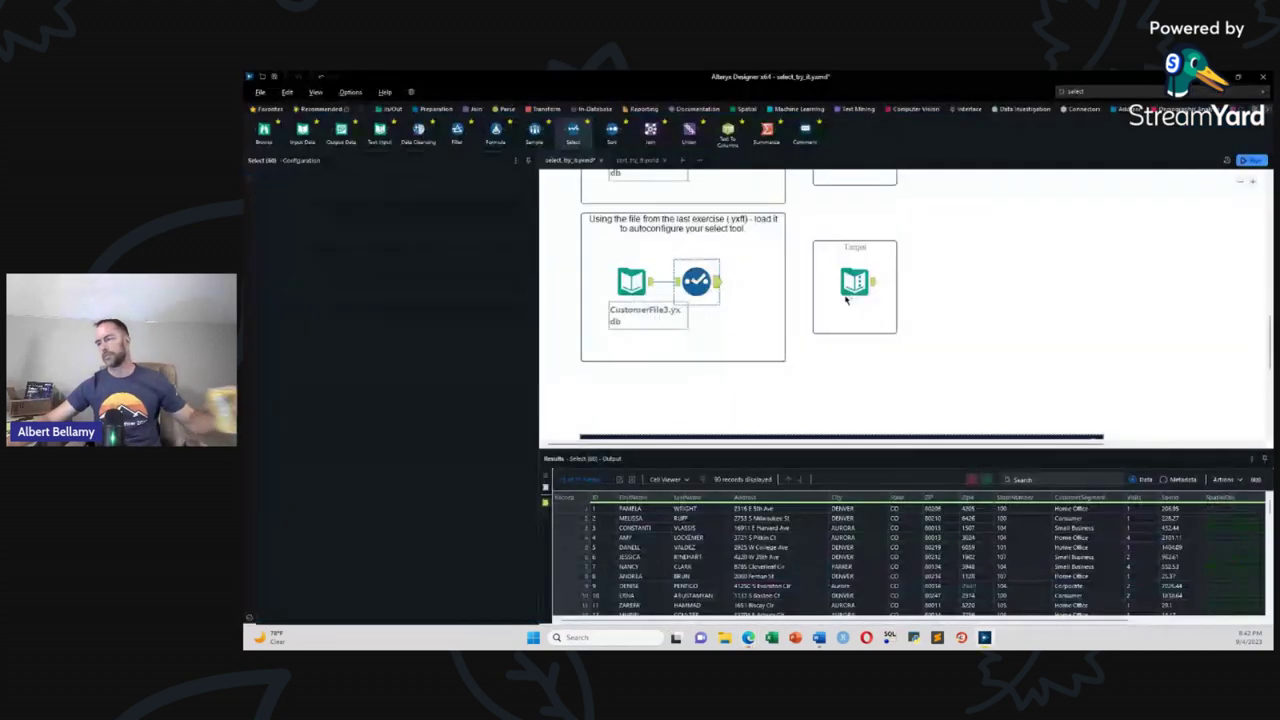
pyautogui.hotkey('ctrl', 'Tab')
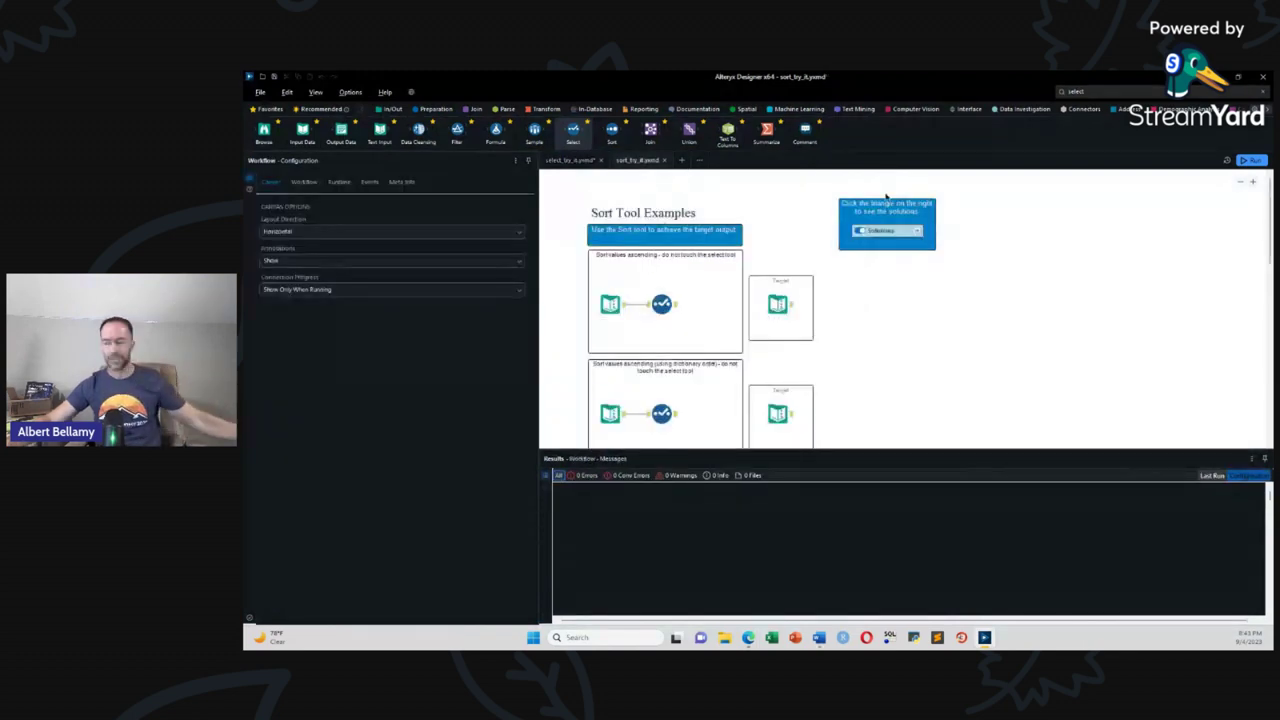
pyautogui.hotkey('ctrl', 'Tab')
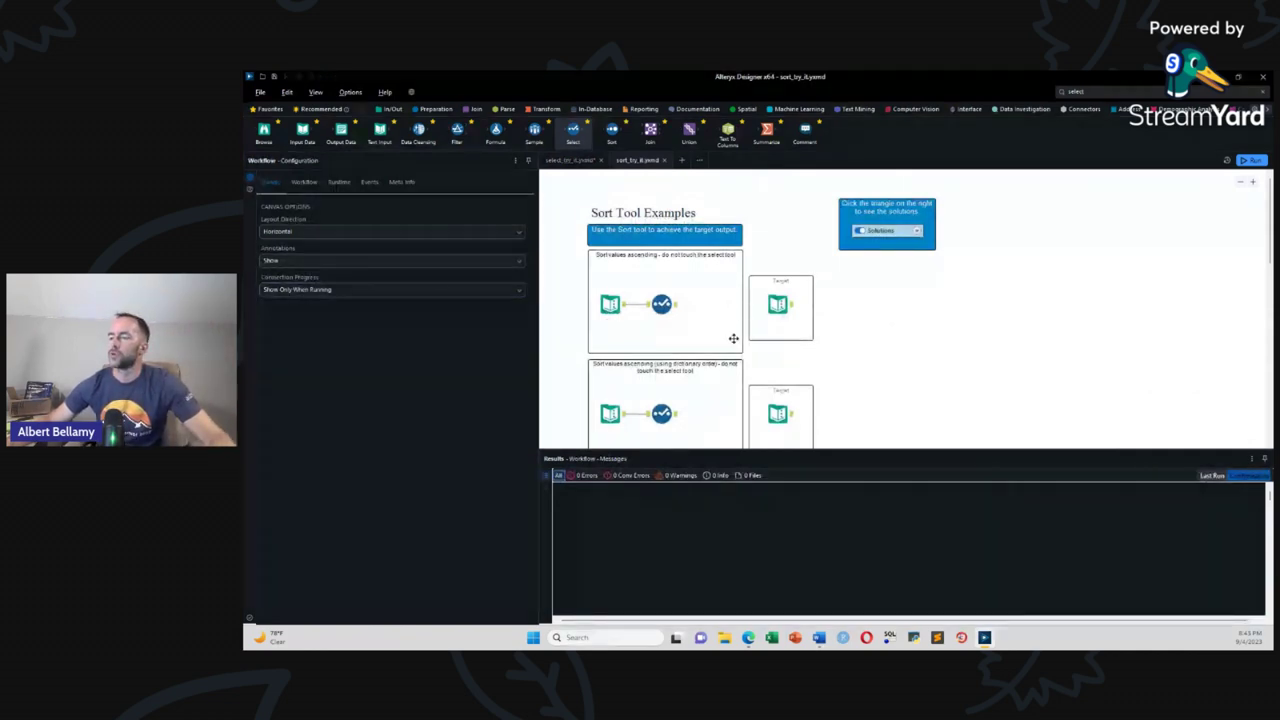
pyautogui.click(611, 306)
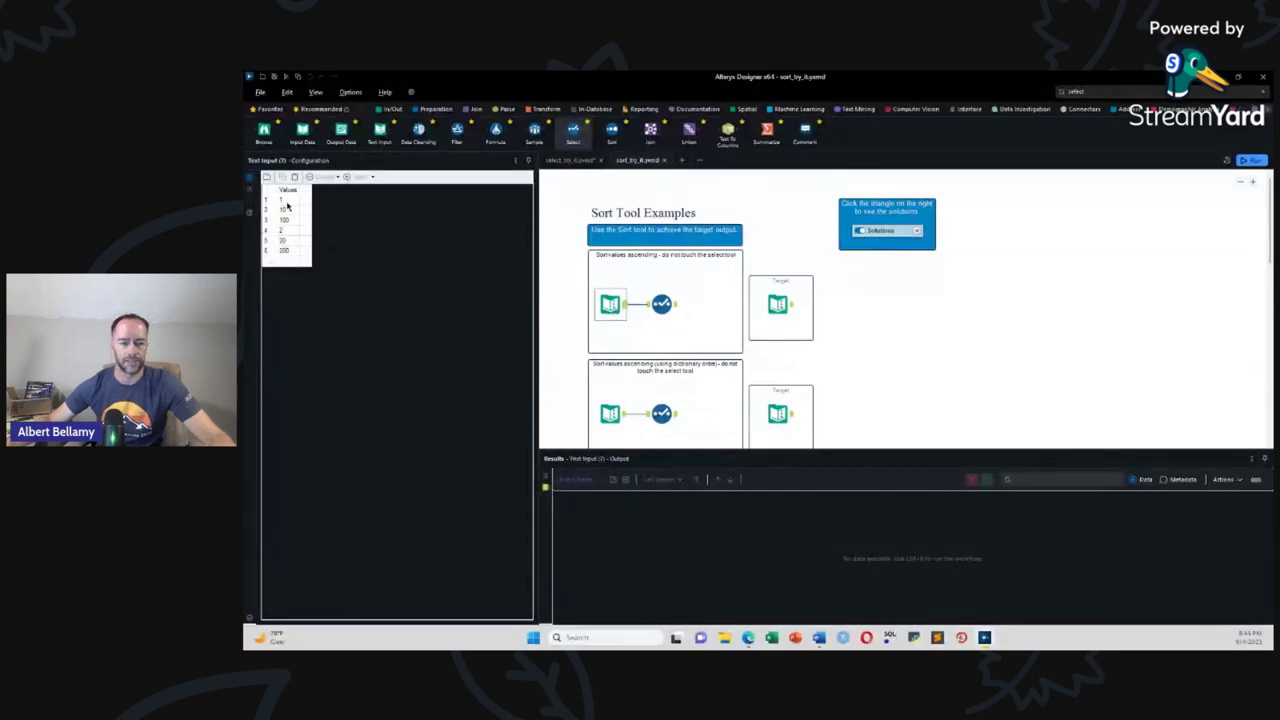
pyautogui.click(278, 221)
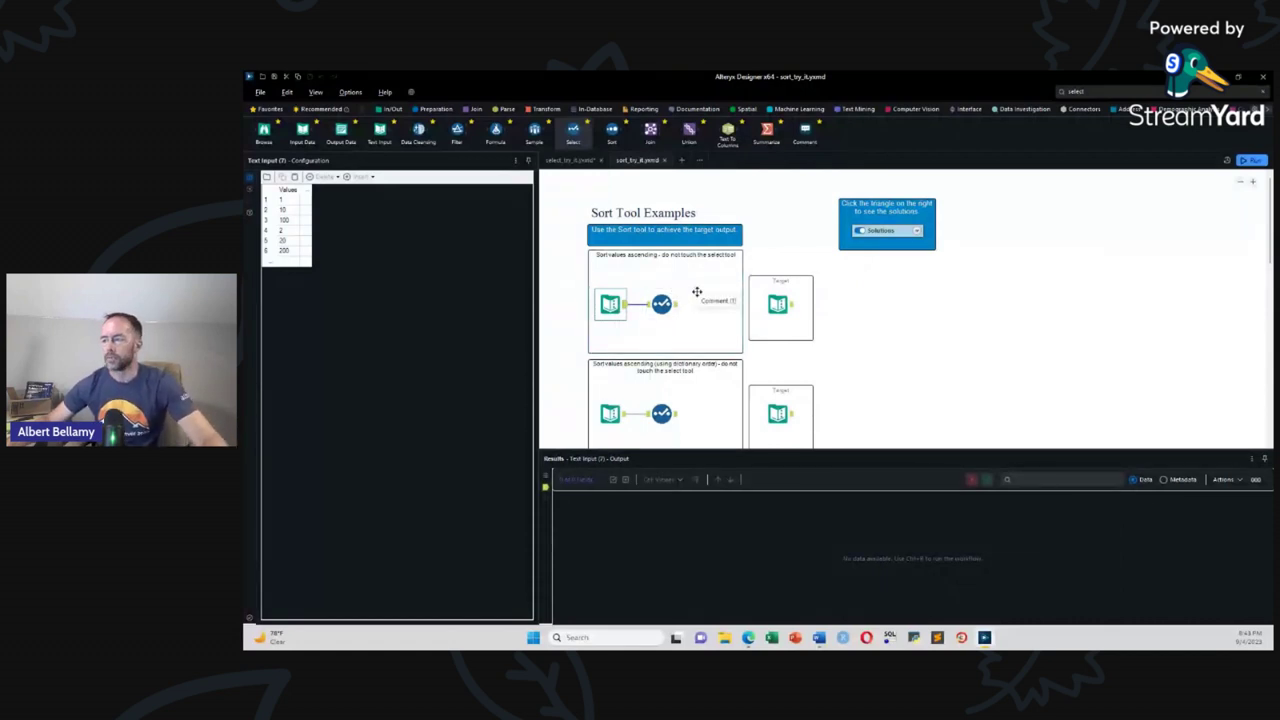
pyautogui.scroll(1, 694, 295)
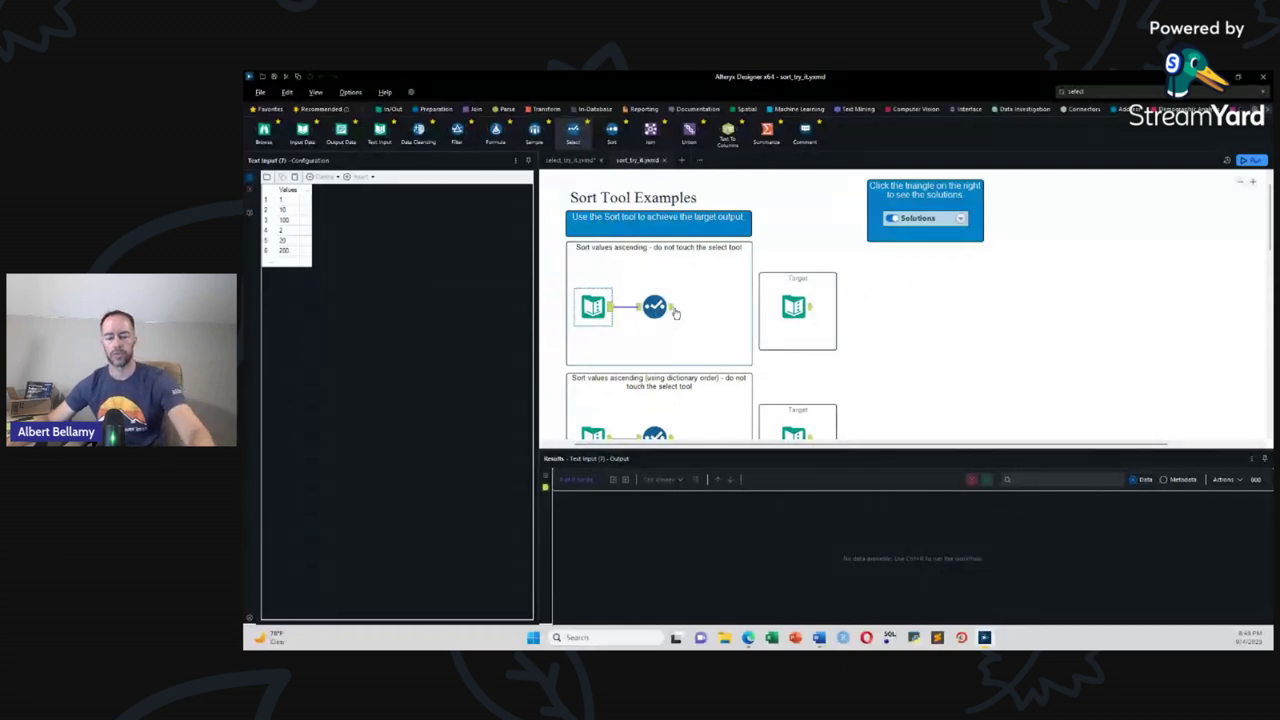
# Step: Run the sort_try_it workflow, showing unsorted values 1, 10, 100, 2, 20, 200
pyautogui.click(676, 313)
pyautogui.hotkey('ctrl', 'r')
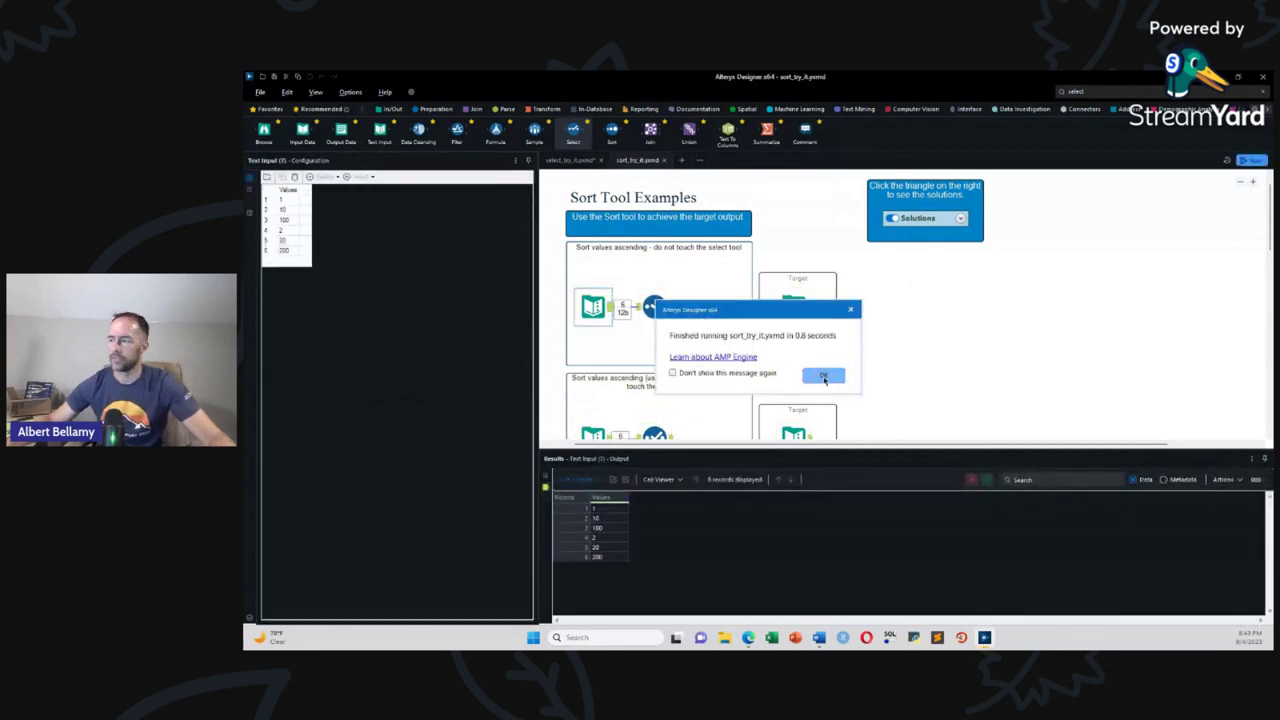
pyautogui.click(824, 377)
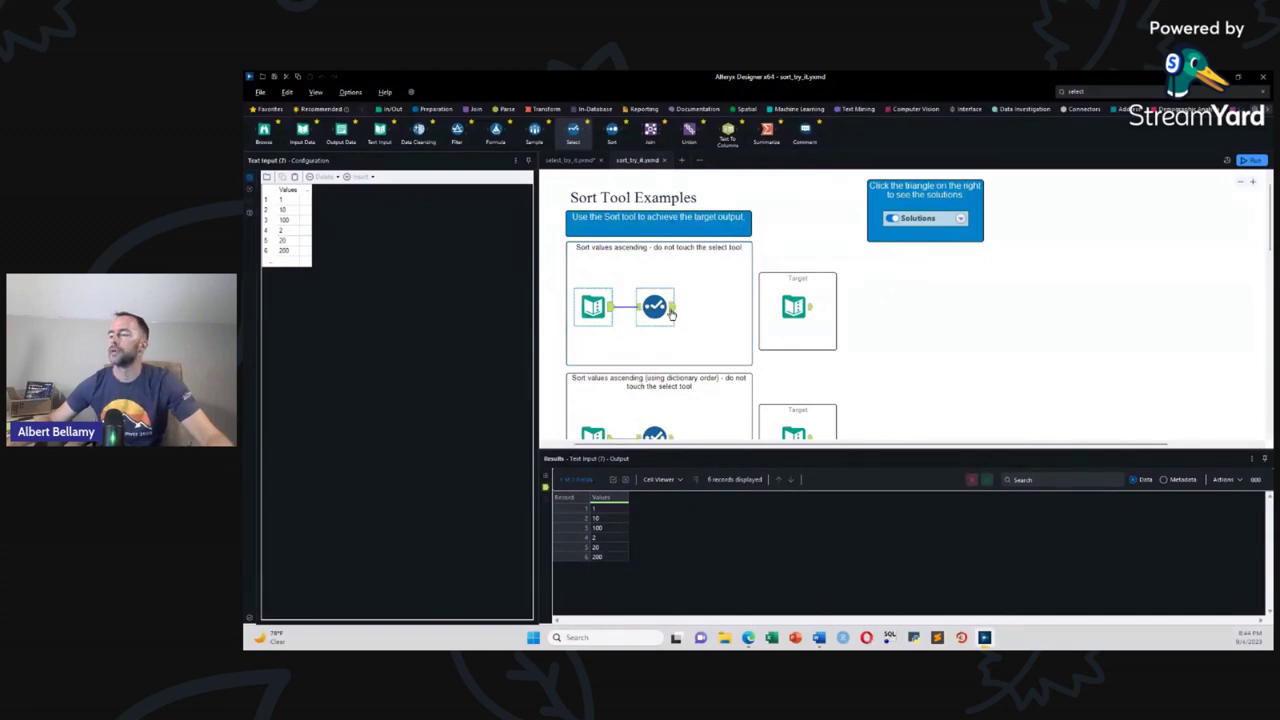
# Step: Show the first example's Select output, a V_String Values field ordered 1, 10, 100, 2, 20, 200
pyautogui.click(672, 313)
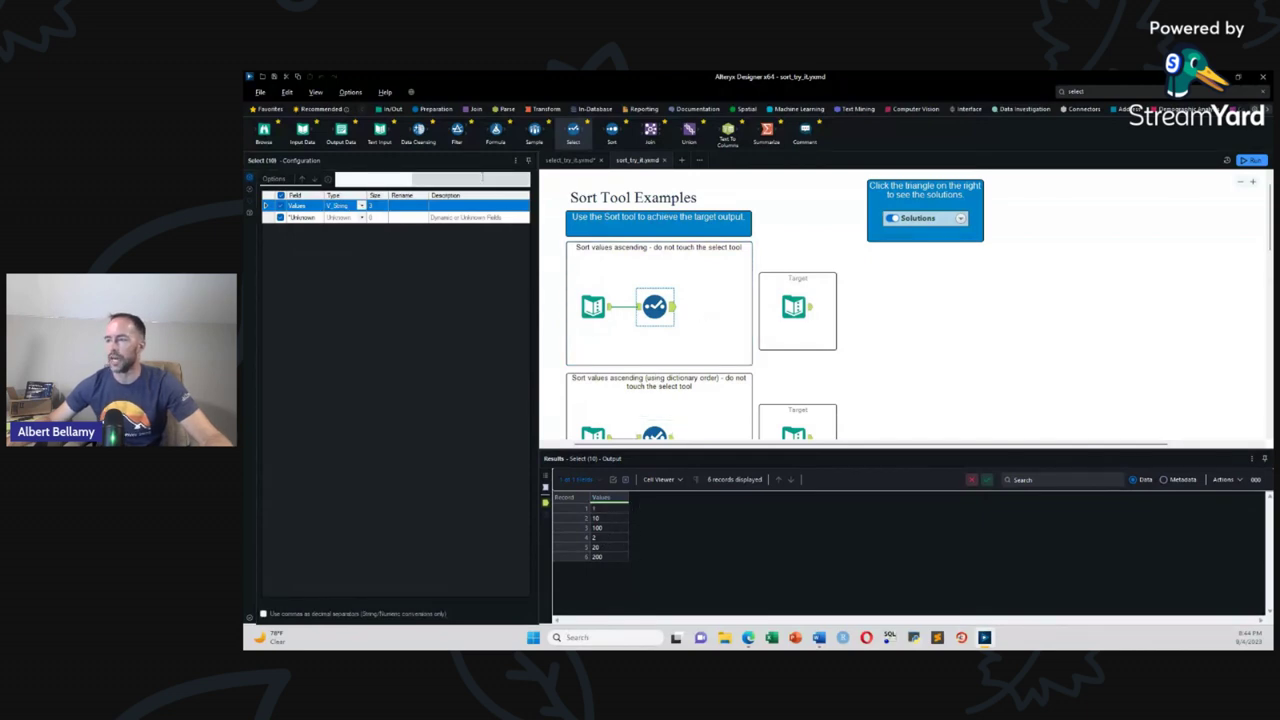
# Step: Add a Sort after the first example's Select step, sorting Values ascending
pyautogui.moveTo(611, 132); pyautogui.dragTo(707, 306)
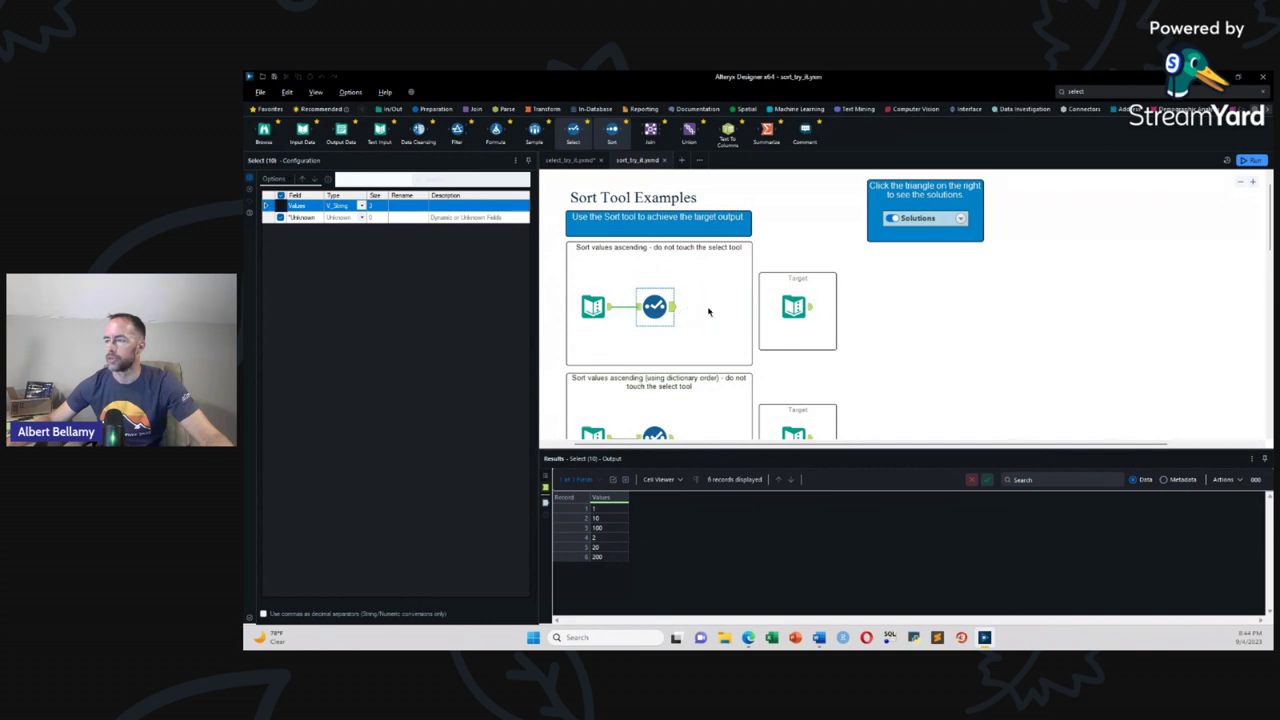
pyautogui.click(320, 209)
pyautogui.click(328, 211)
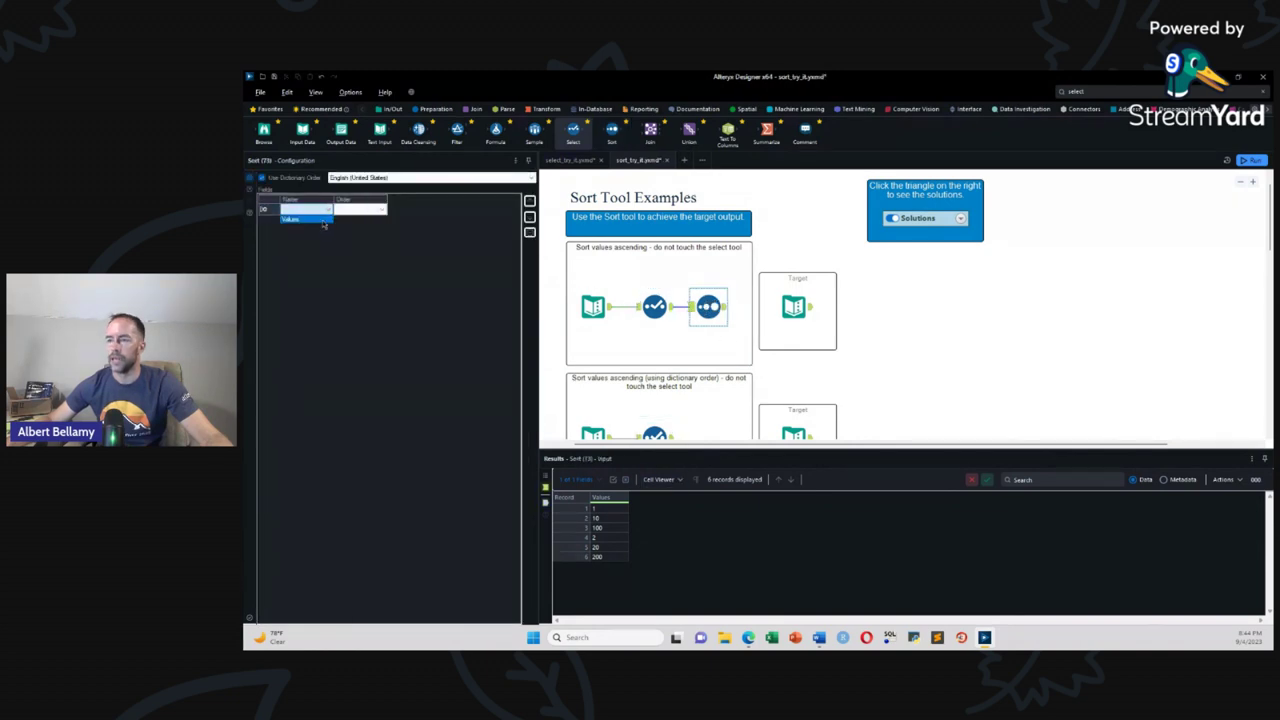
pyautogui.click(322, 221)
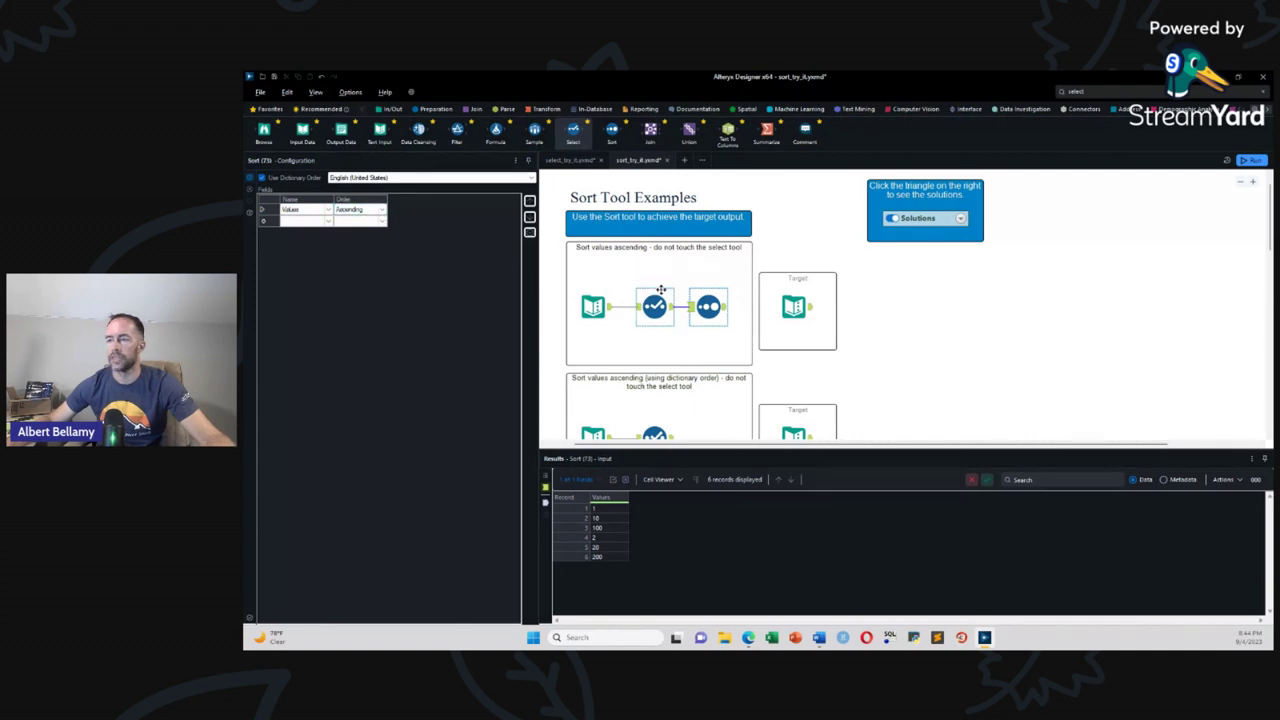
# Step: Run the workflow and compare the Sort output with the original input values
pyautogui.click(893, 324)
pyautogui.hotkey('ctrl', 'r')
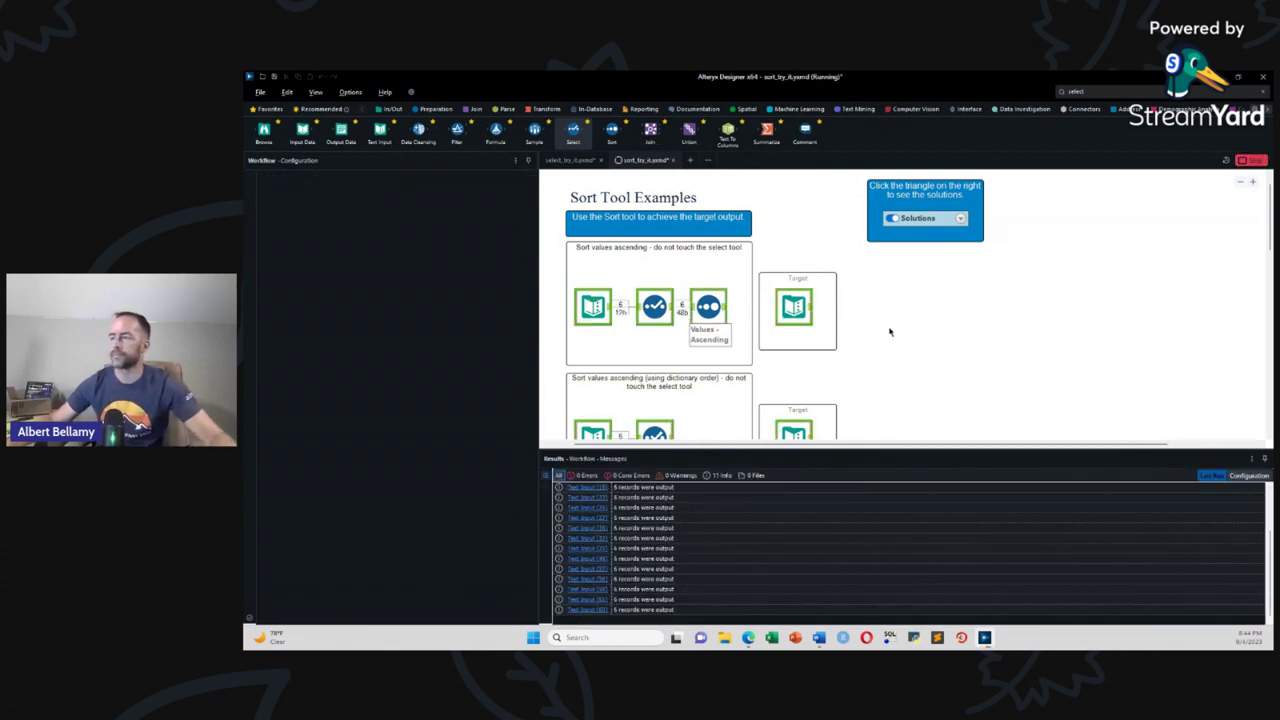
pyautogui.click(710, 307)
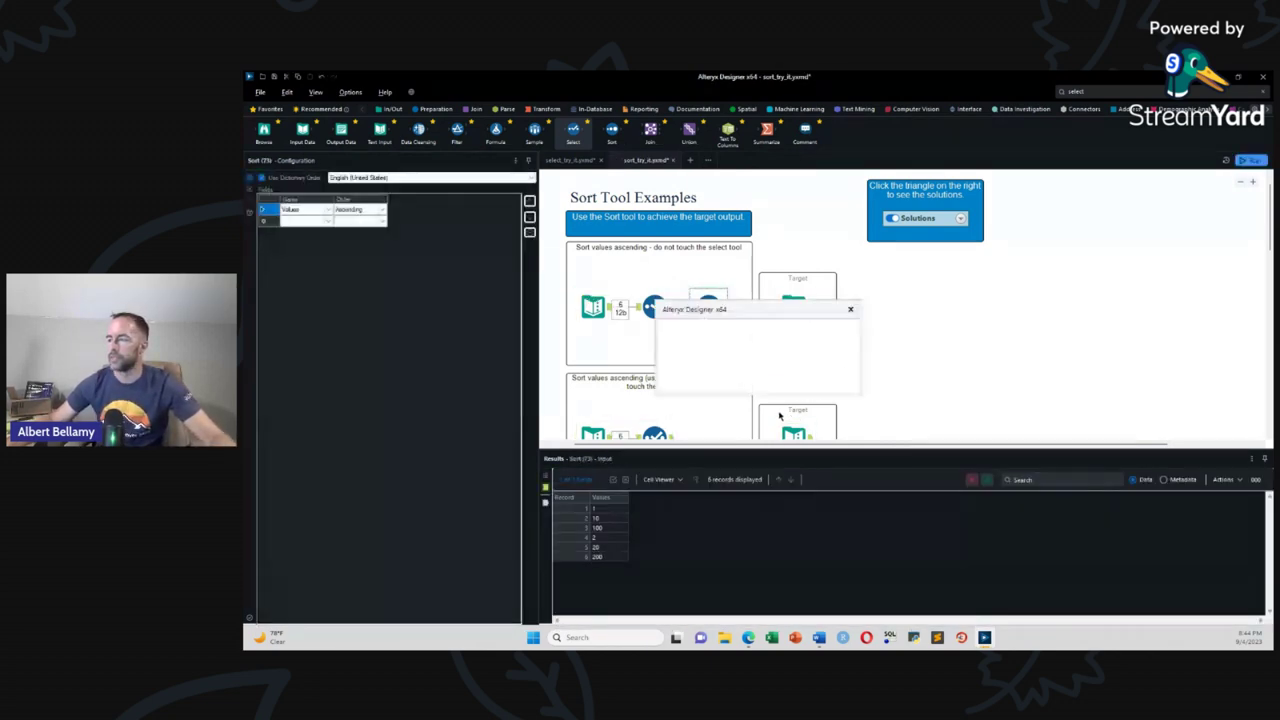
pyautogui.click(724, 311)
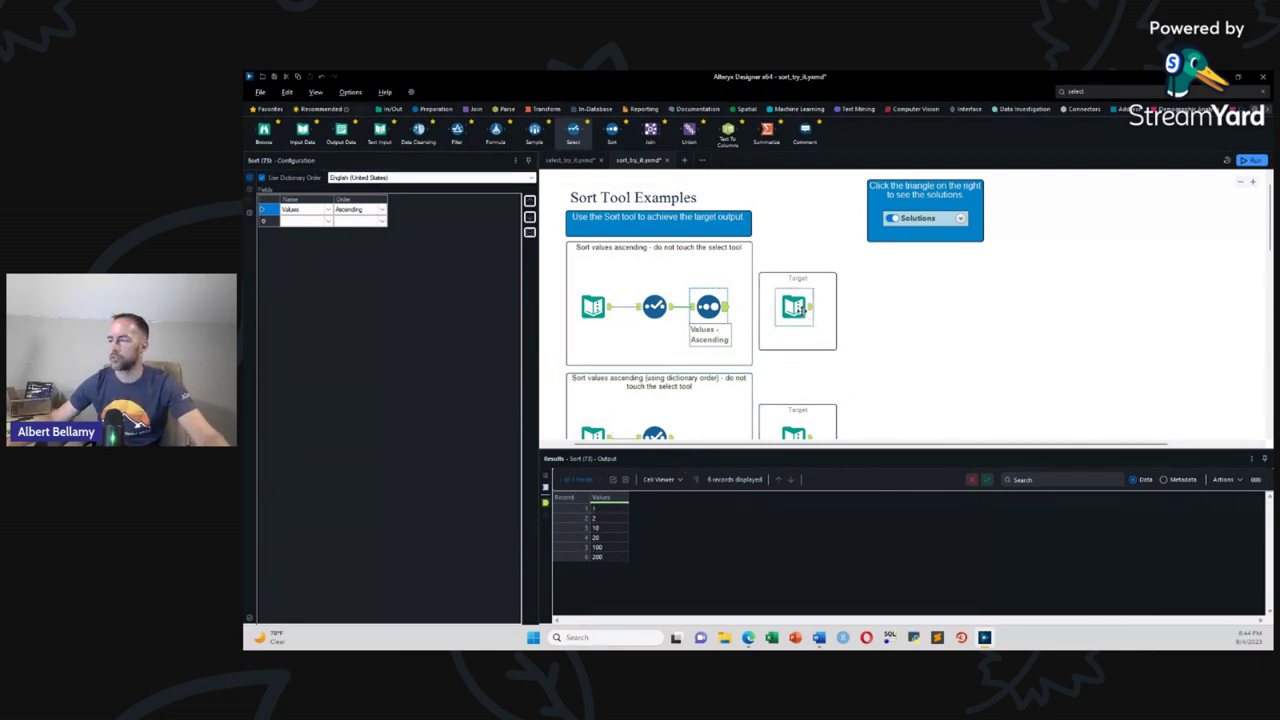
pyautogui.click(810, 314)
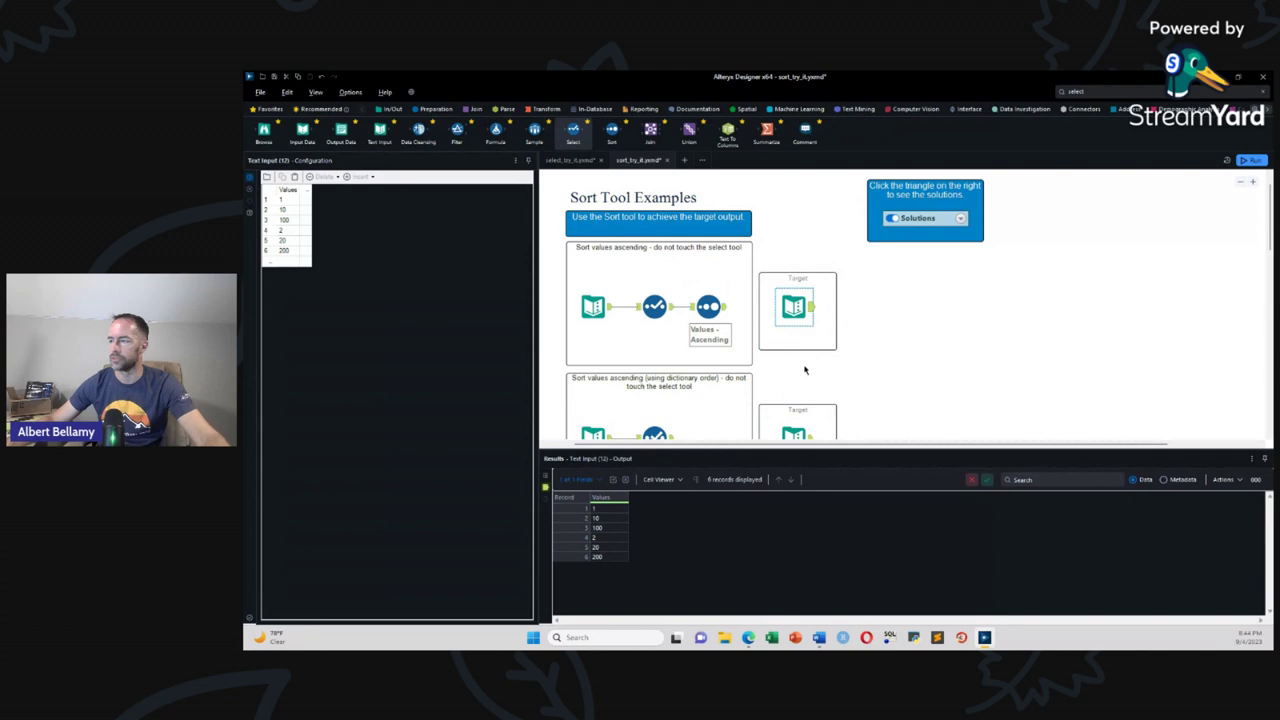
# Step: Check the Select field types and the Sort output 1, 2, 10, 20, 100, 200, then scroll to the dictionary-order example
pyautogui.click(654, 306)
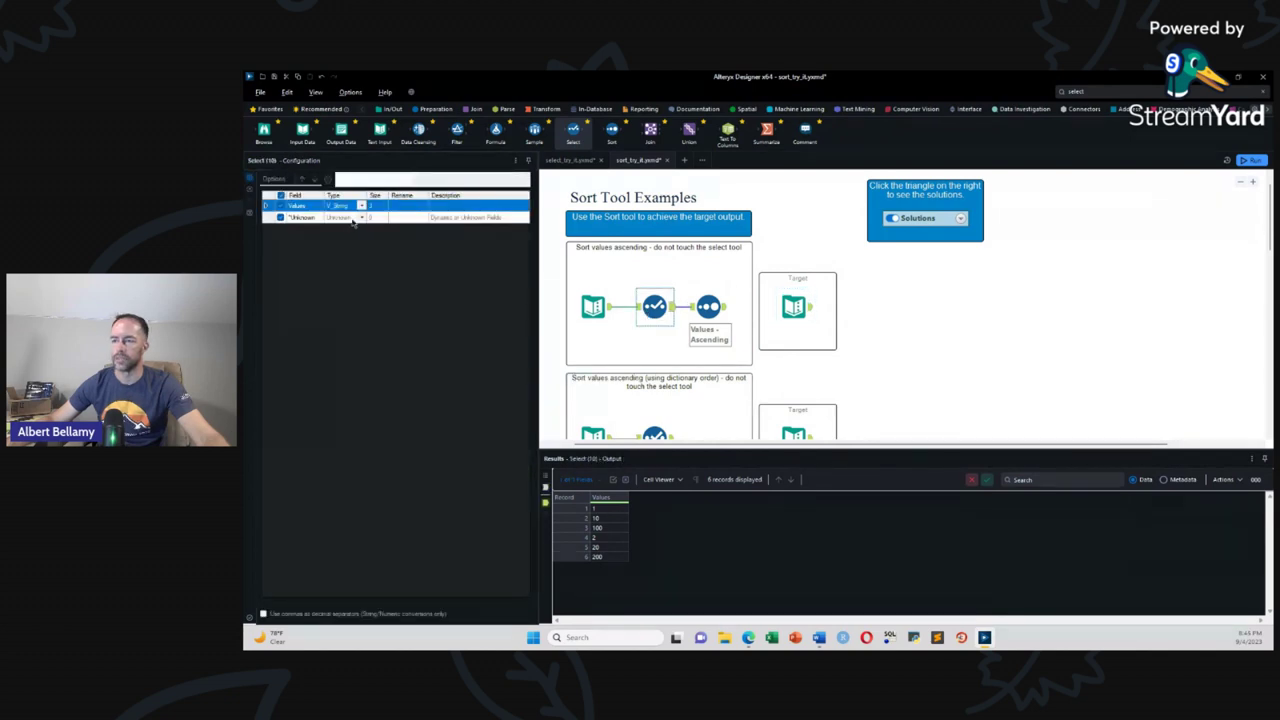
pyautogui.click(722, 309)
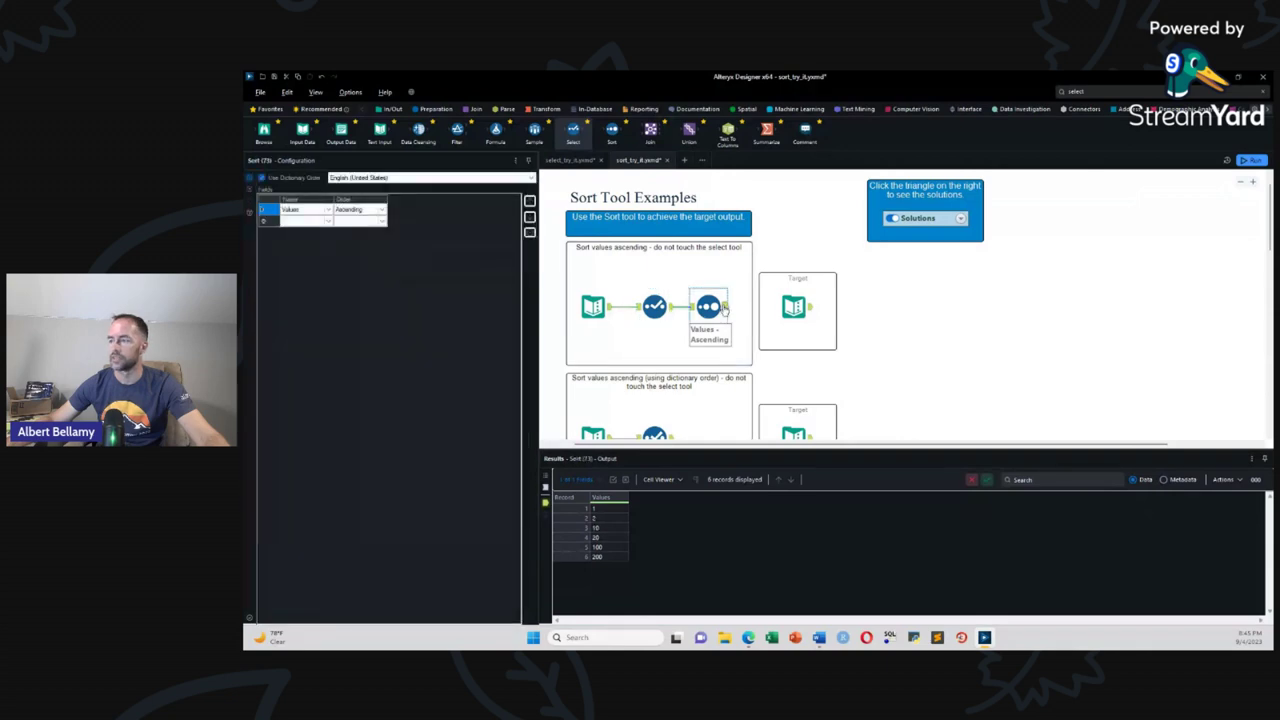
pyautogui.scroll(-2, 722, 350)
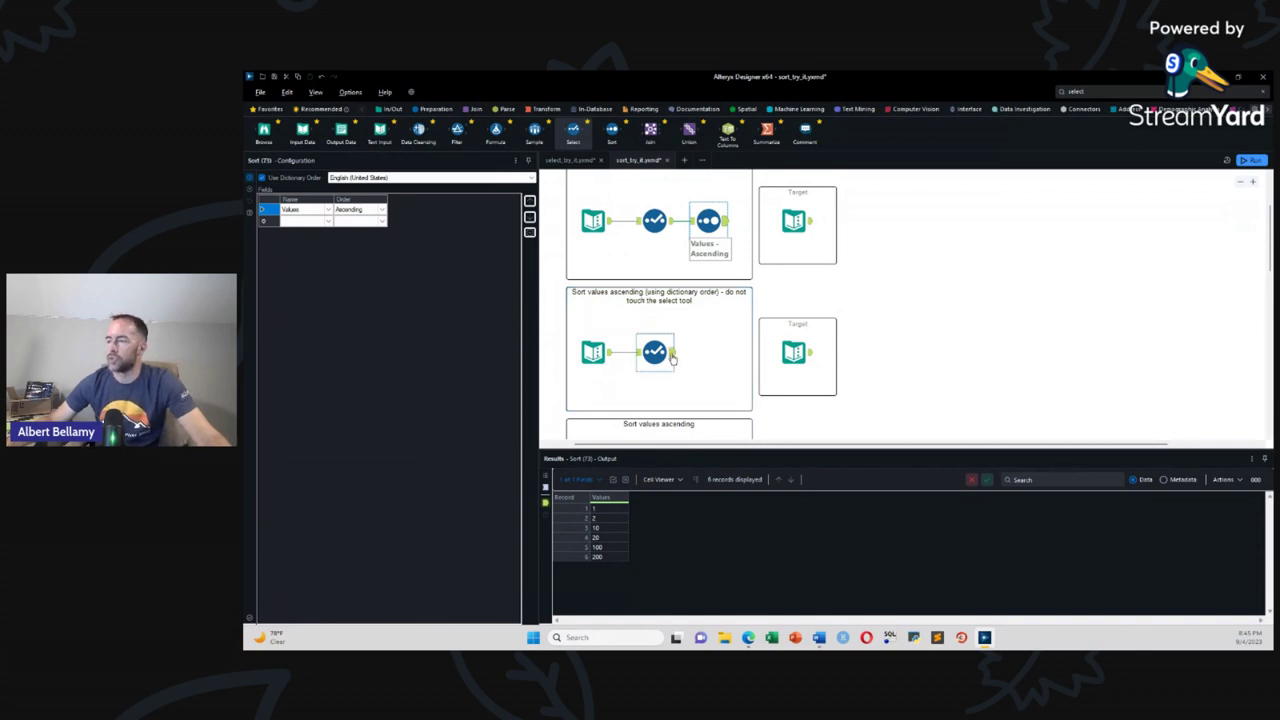
# Step: Add a Values ascending Sort after the second Select, run it, and check the sorted output
pyautogui.moveTo(611, 129); pyautogui.dragTo(703, 352)
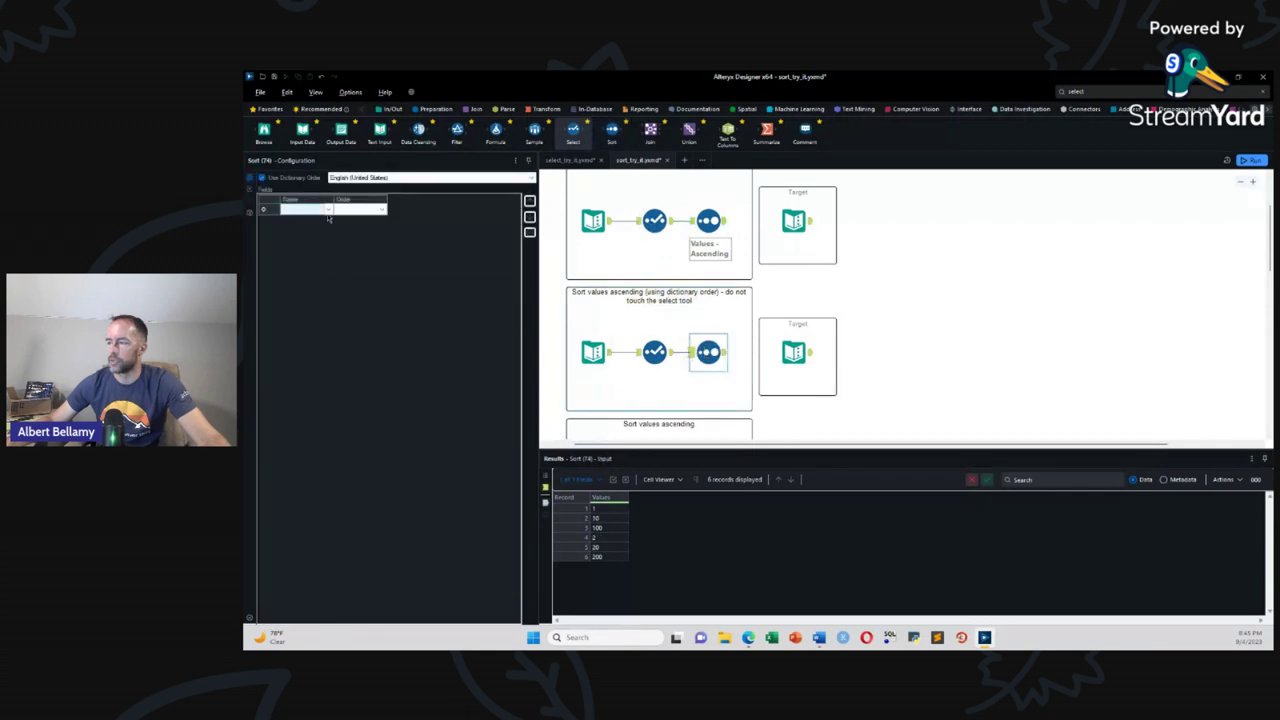
pyautogui.click(328, 210)
pyautogui.click(300, 221)
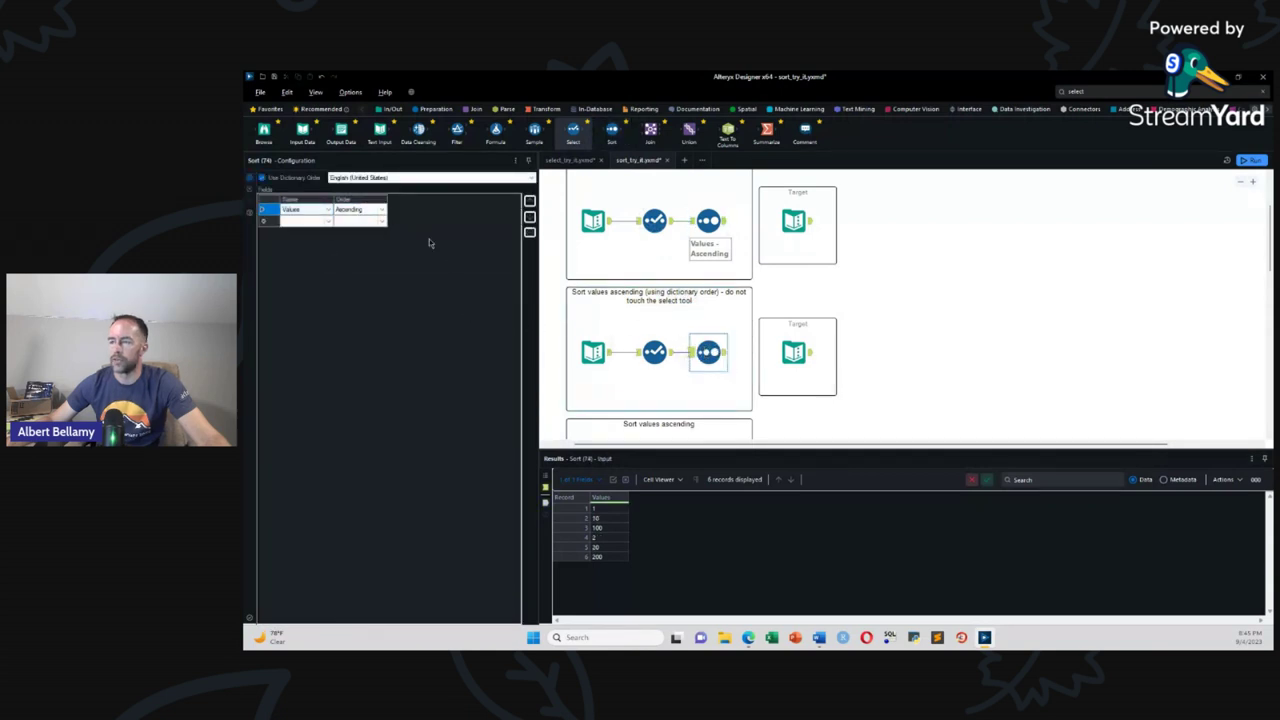
pyautogui.hotkey('ctrl', 'r')
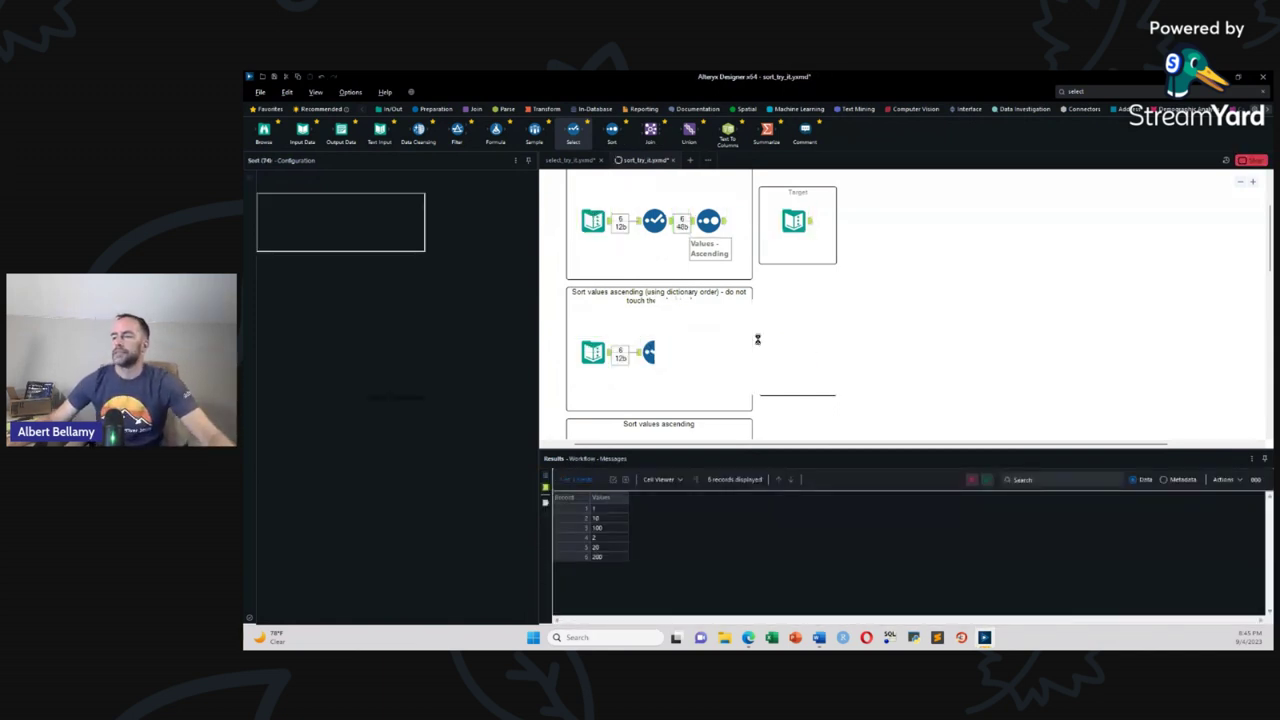
pyautogui.click(822, 373)
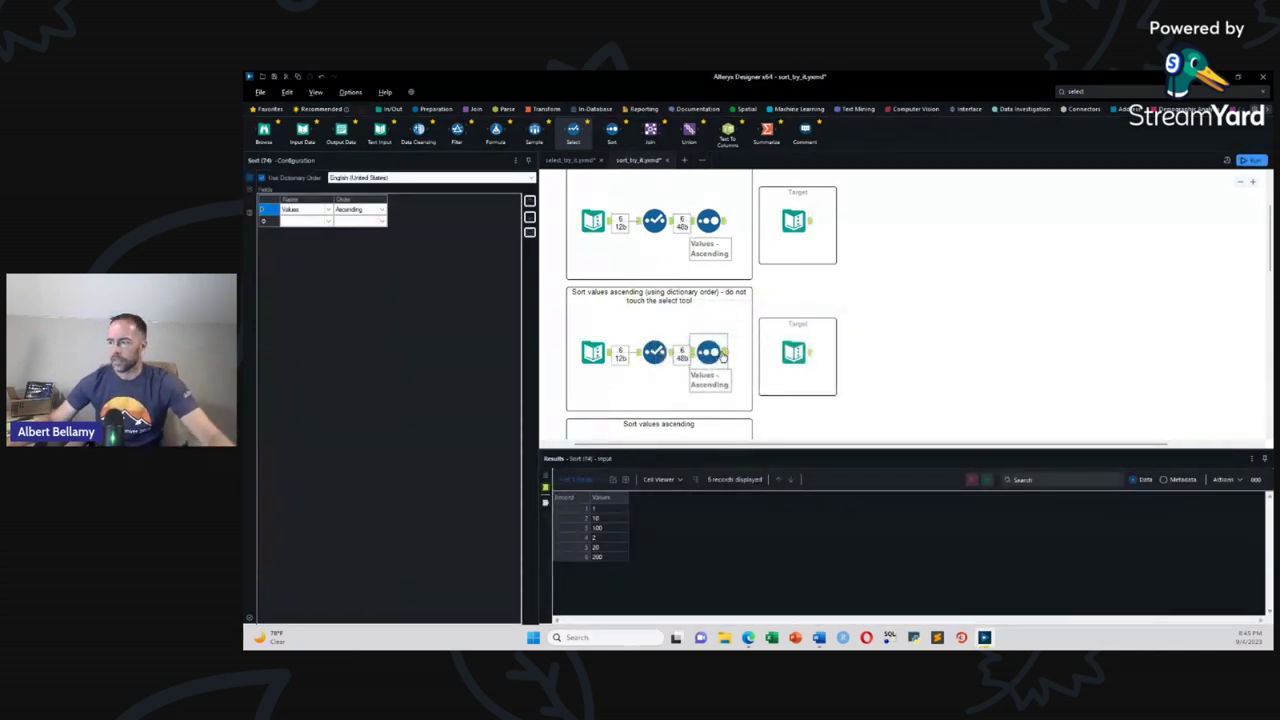
pyautogui.click(723, 353)
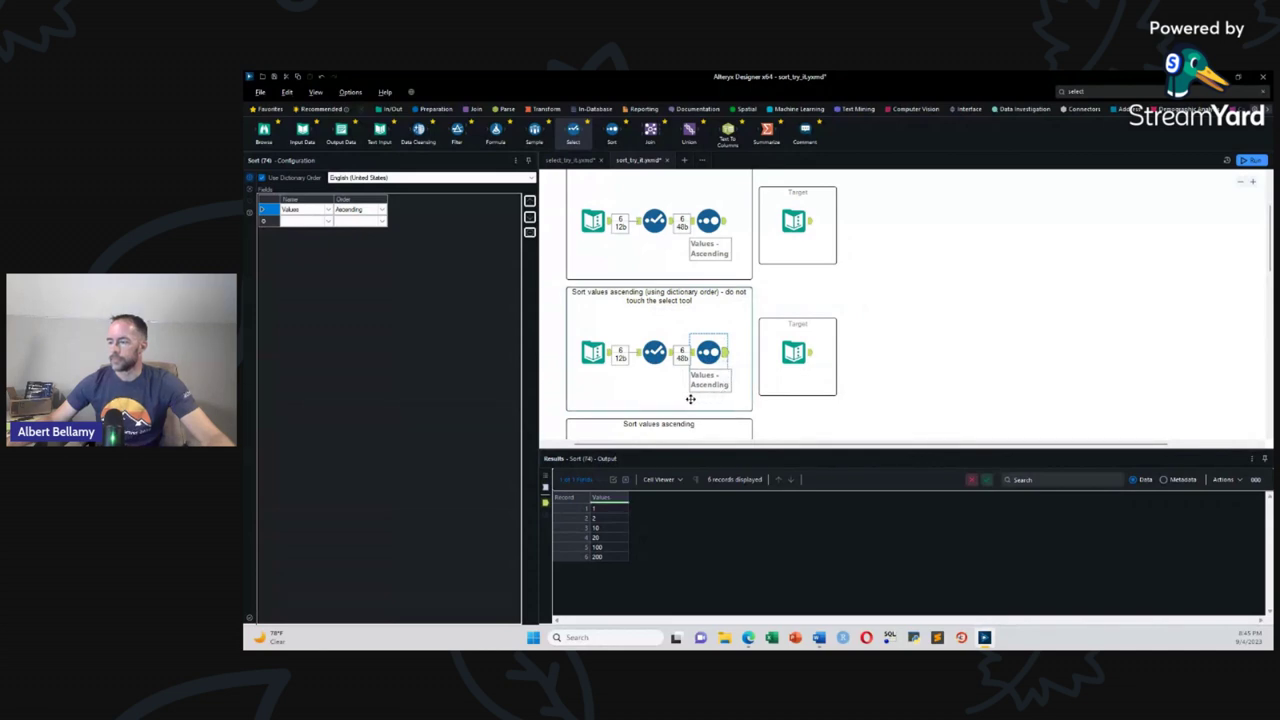
pyautogui.click(654, 353)
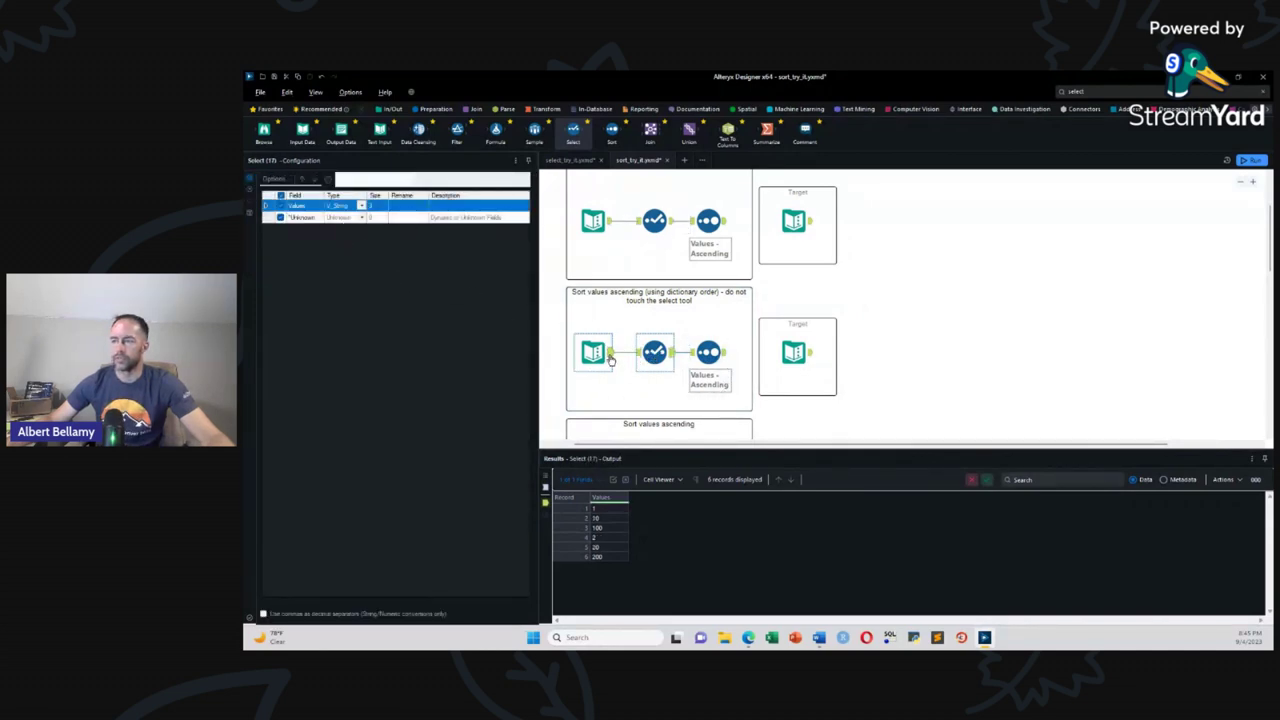
# Step: Review the expected target values and field metadata for the first two sort examples
pyautogui.scroll(2, 708, 345)
pyautogui.scroll(-2, 708, 331)
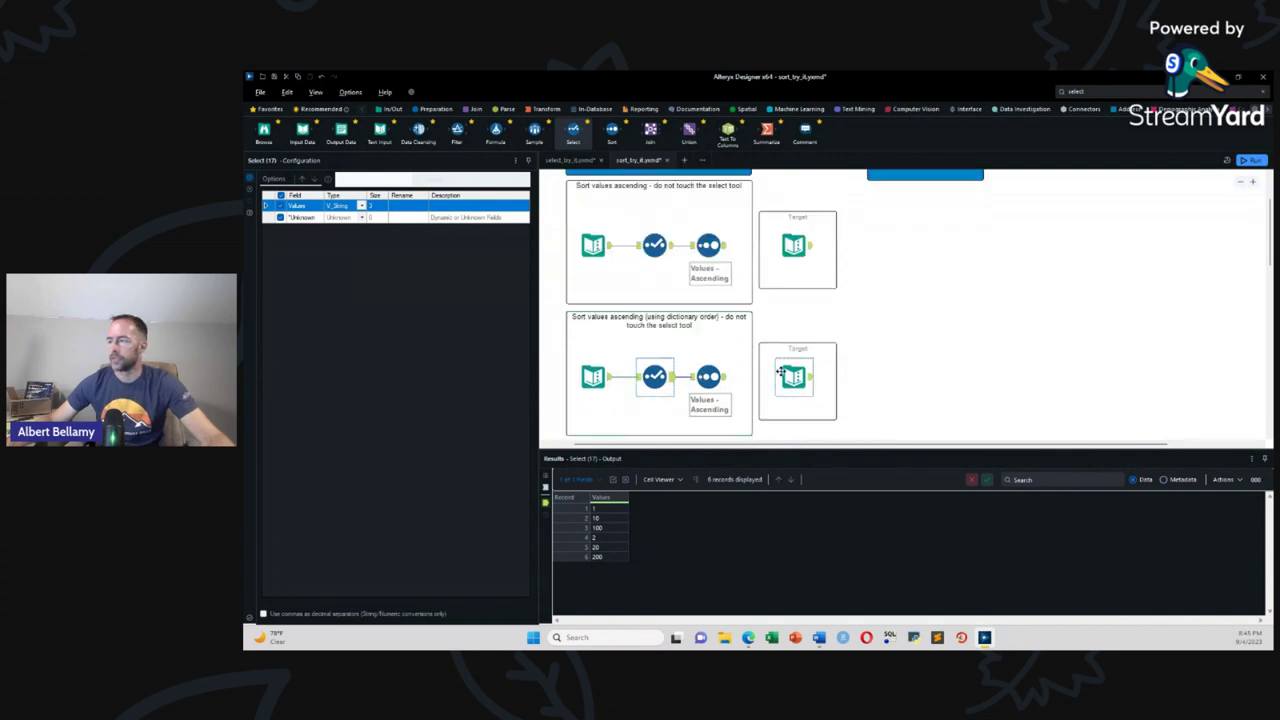
pyautogui.click(808, 379)
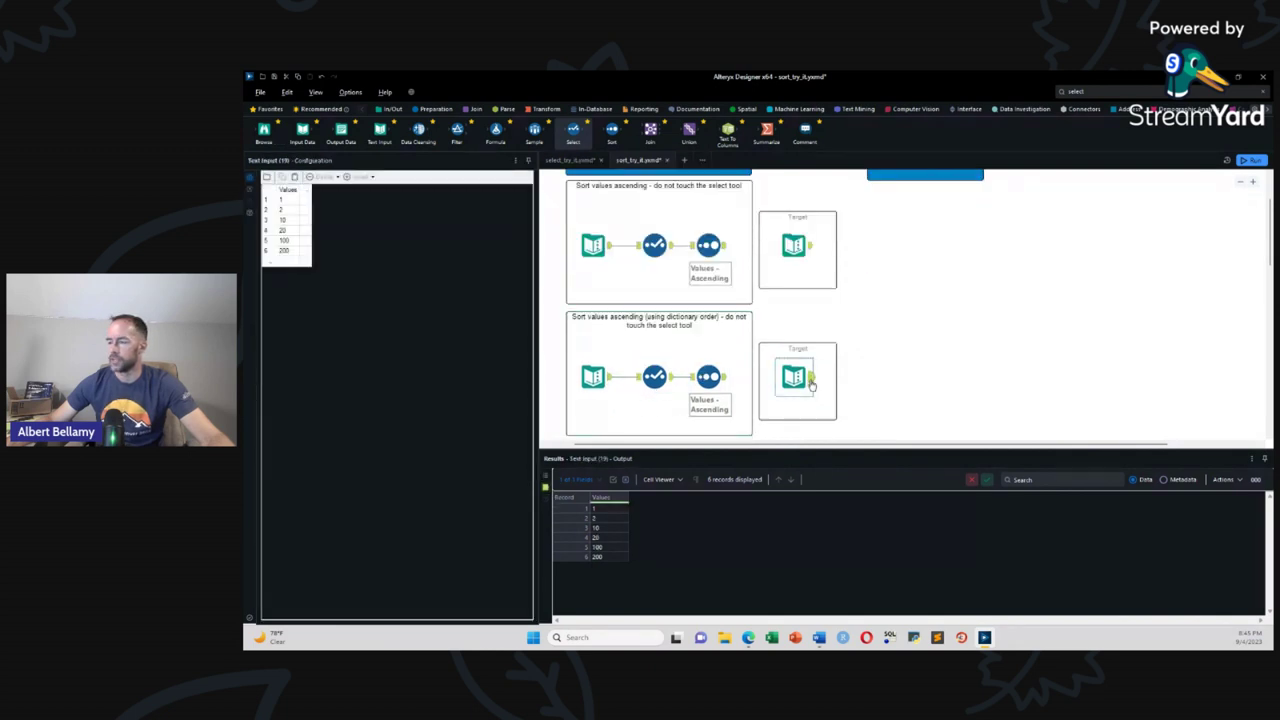
pyautogui.click(1170, 480)
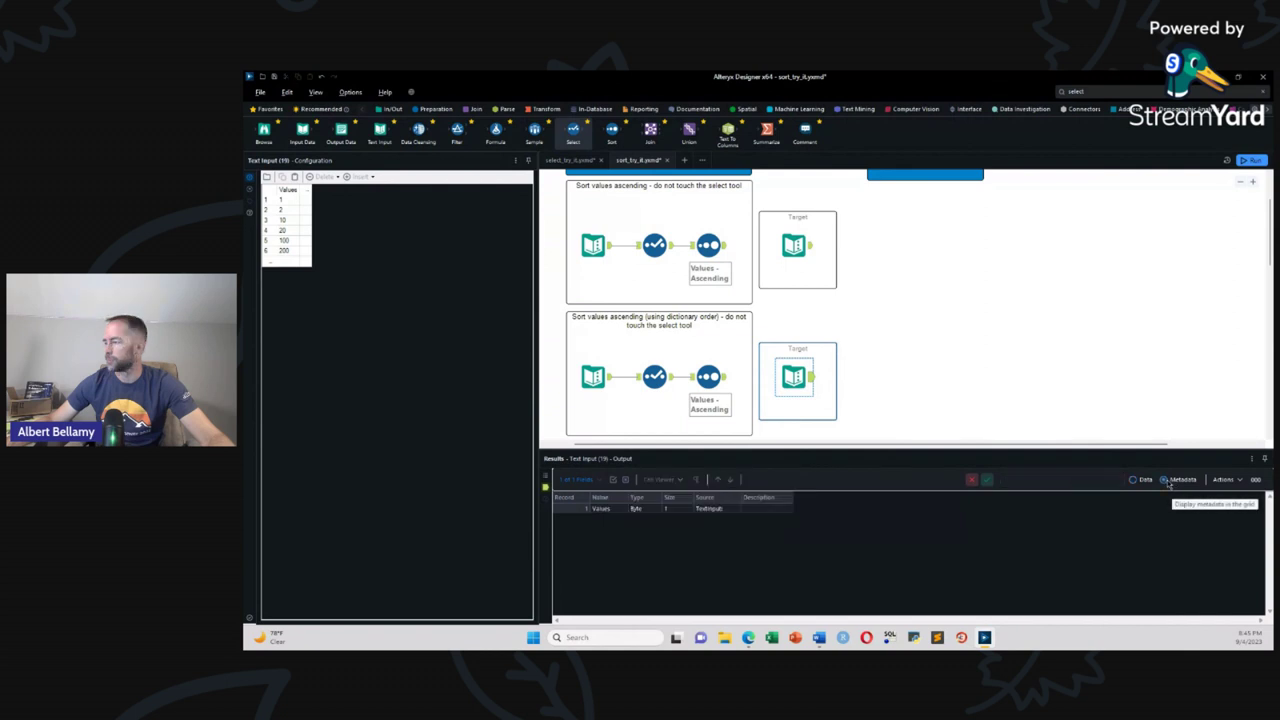
pyautogui.scroll(2, 811, 394)
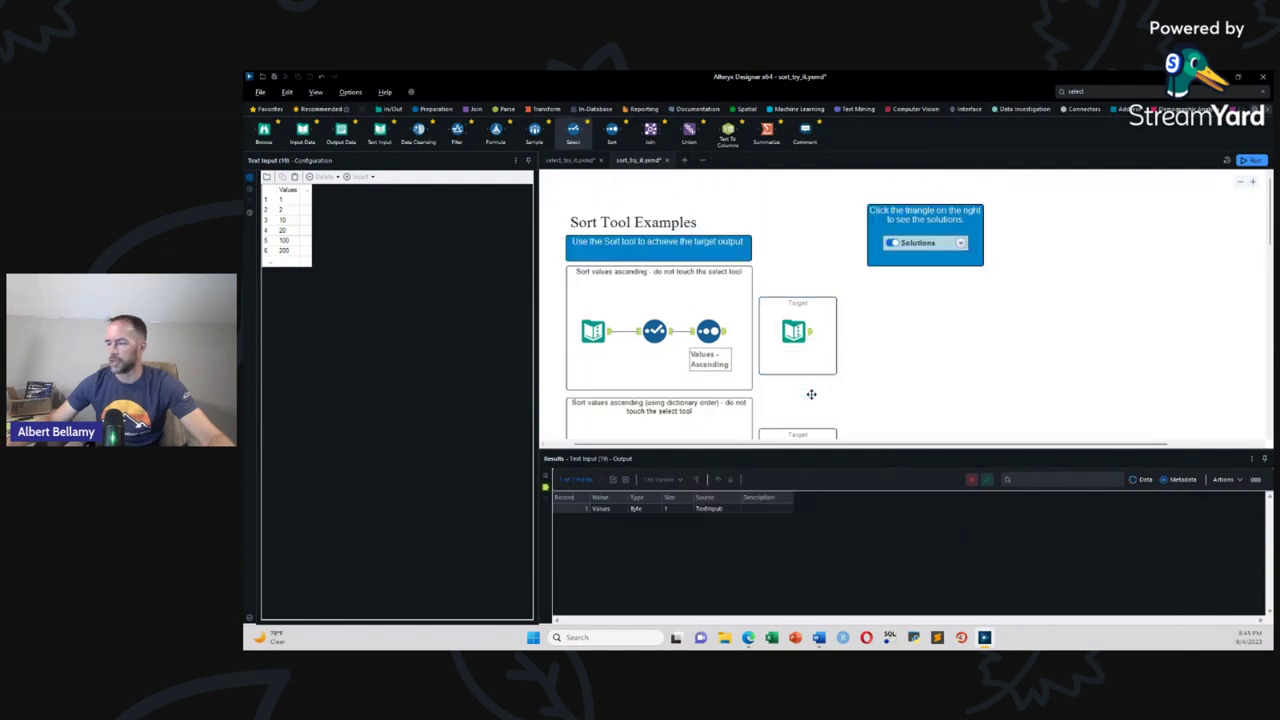
pyautogui.click(798, 345)
pyautogui.scroll(-2, 822, 410)
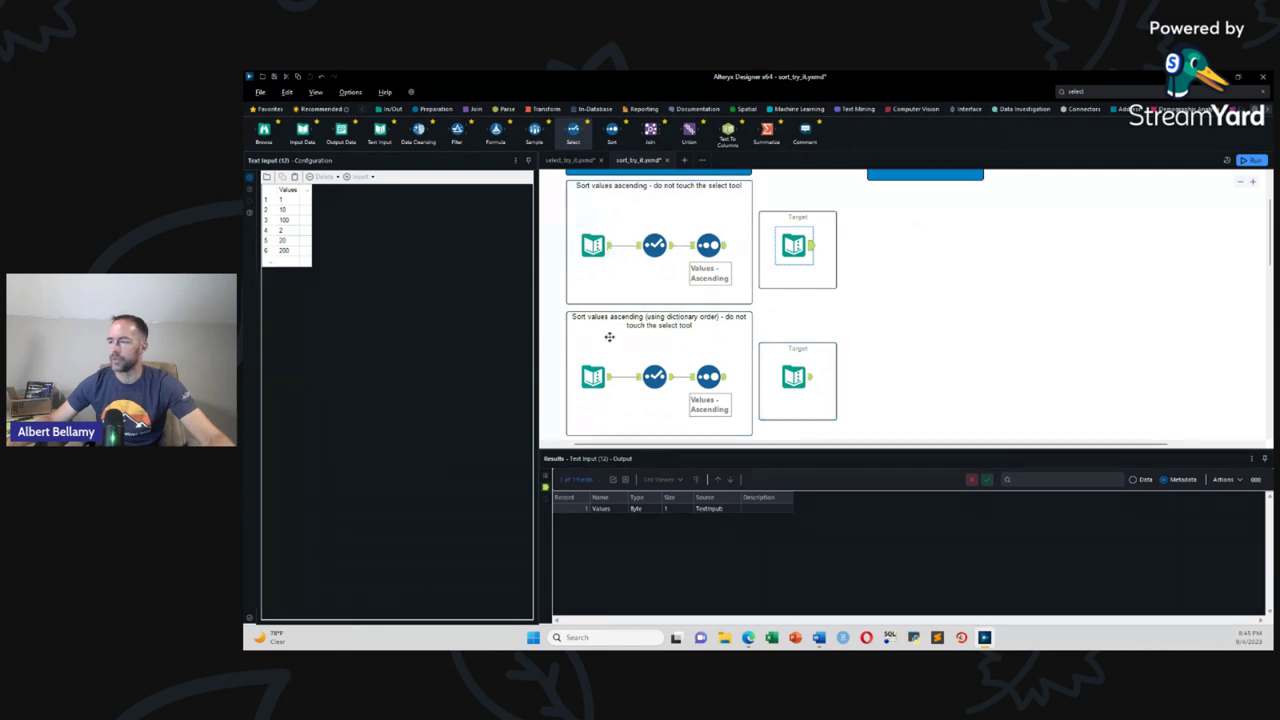
# Step: Inspect the examples' input values and Select field types, then scroll to the 'Sort values ascending' exercise
pyautogui.click(605, 382)
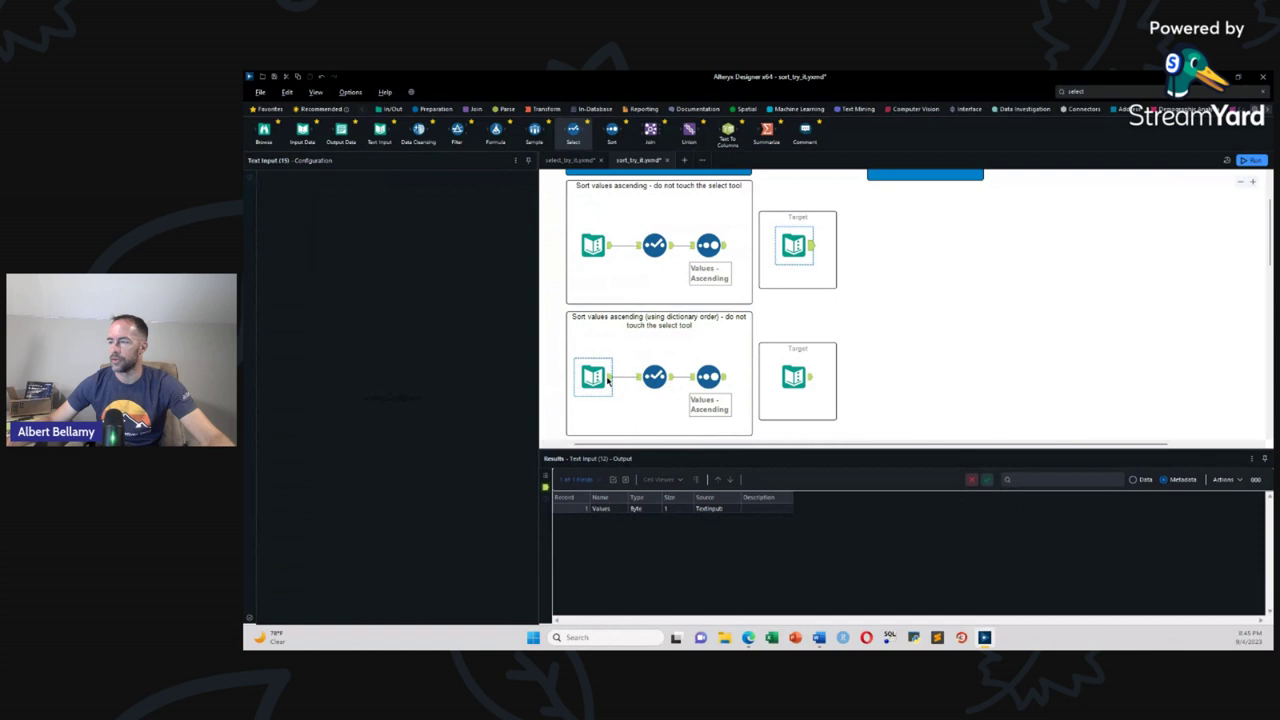
pyautogui.click(610, 250)
pyautogui.click(655, 245)
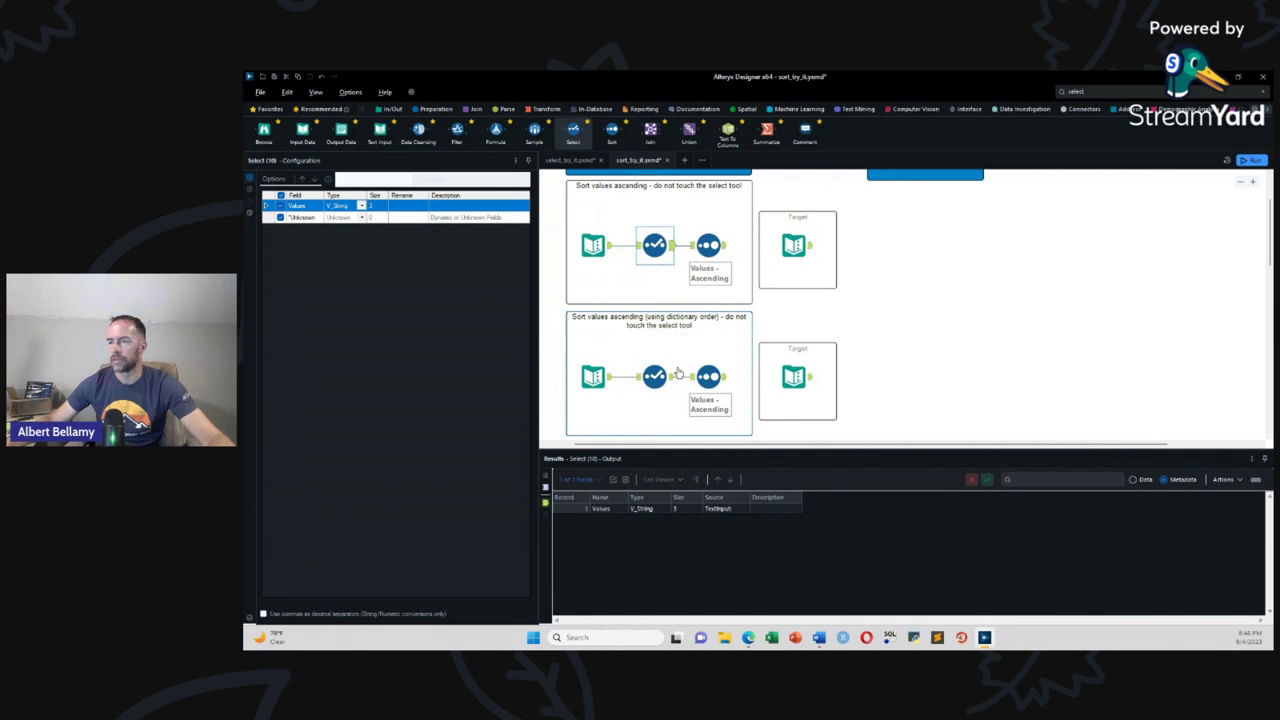
pyautogui.click(656, 377)
pyautogui.scroll(-1, 666, 358)
pyautogui.scroll(-2, 666, 357)
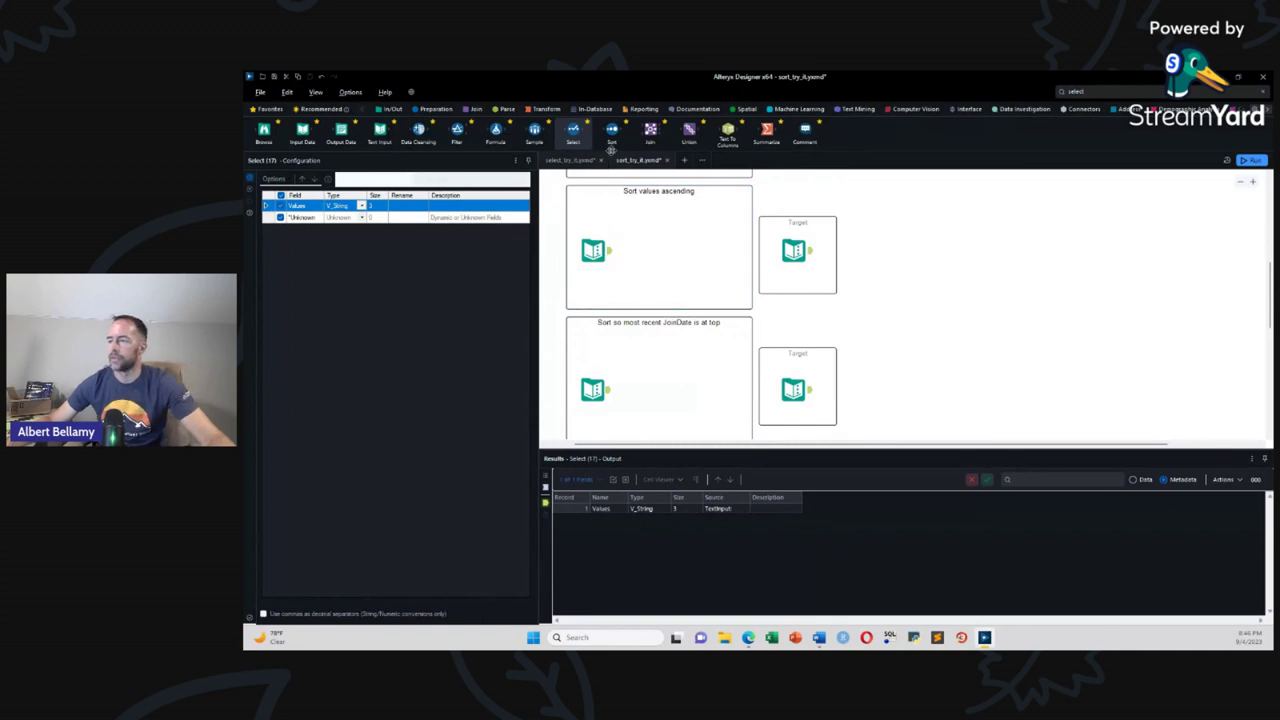
# Step: Add a Sort after the ascending exercise's input, sorting Values ascending
pyautogui.moveTo(611, 135); pyautogui.dragTo(661, 250)
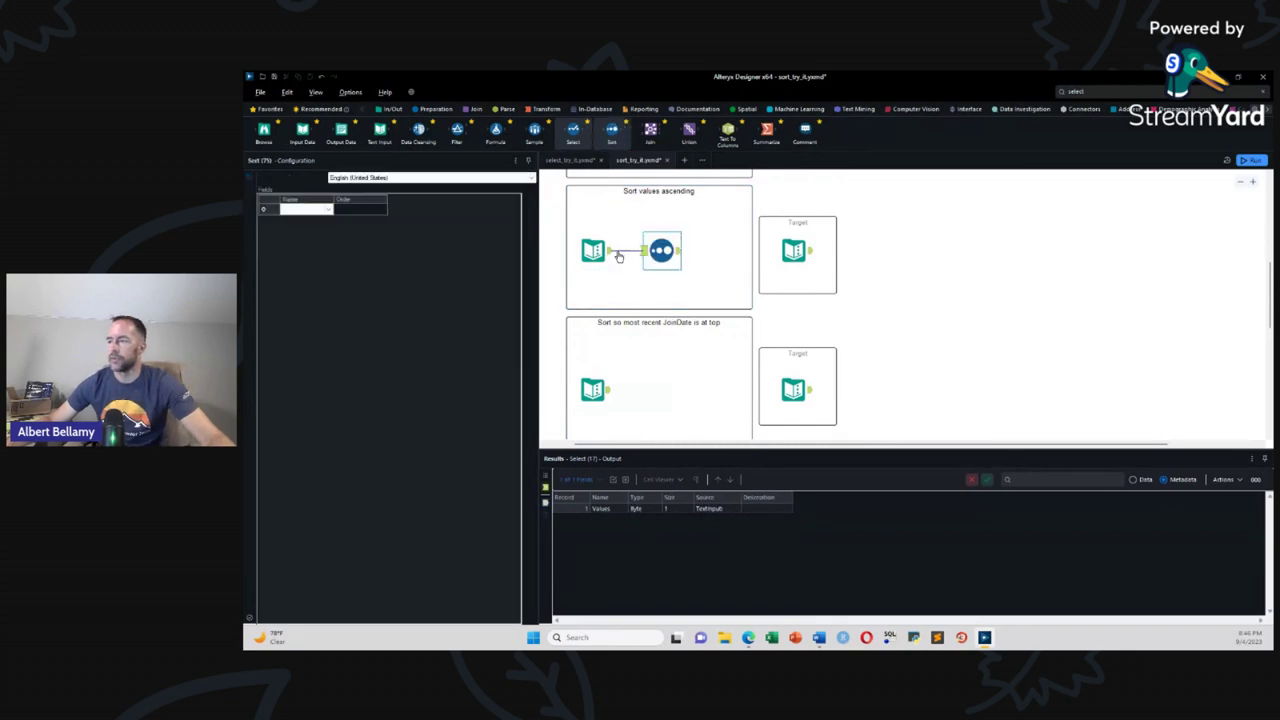
pyautogui.click(326, 209)
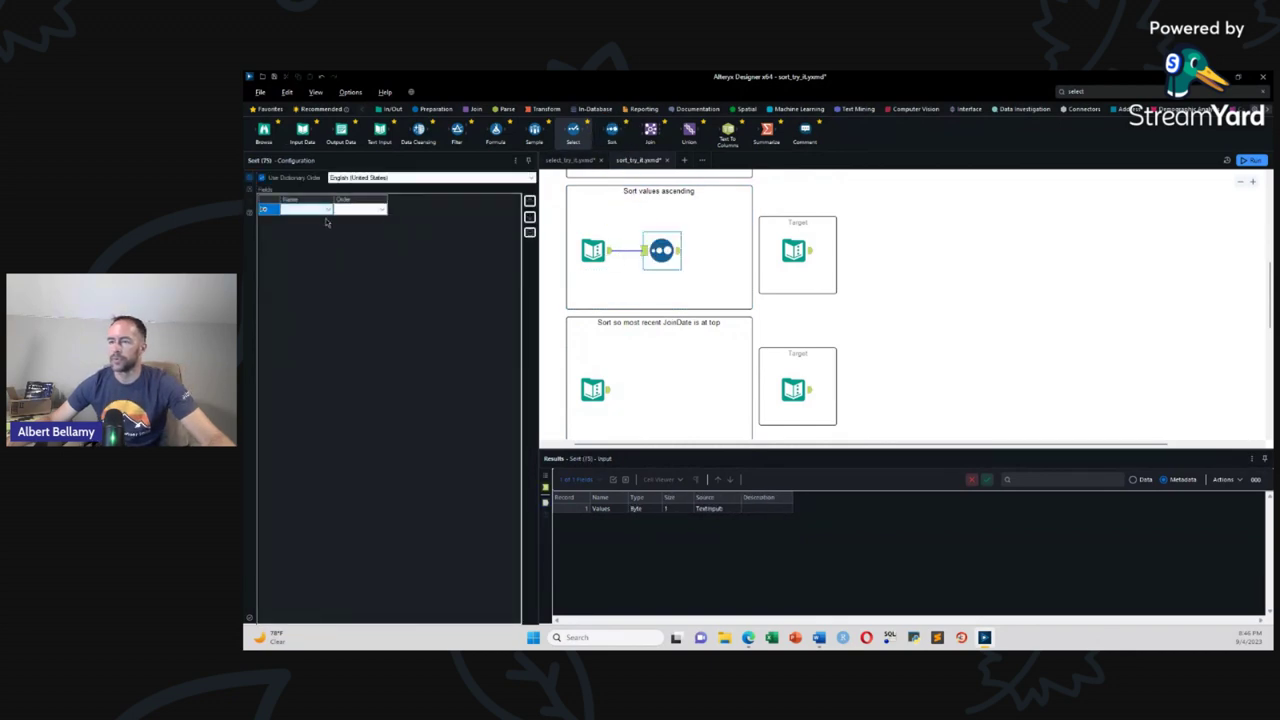
pyautogui.click(331, 210)
pyautogui.click(328, 222)
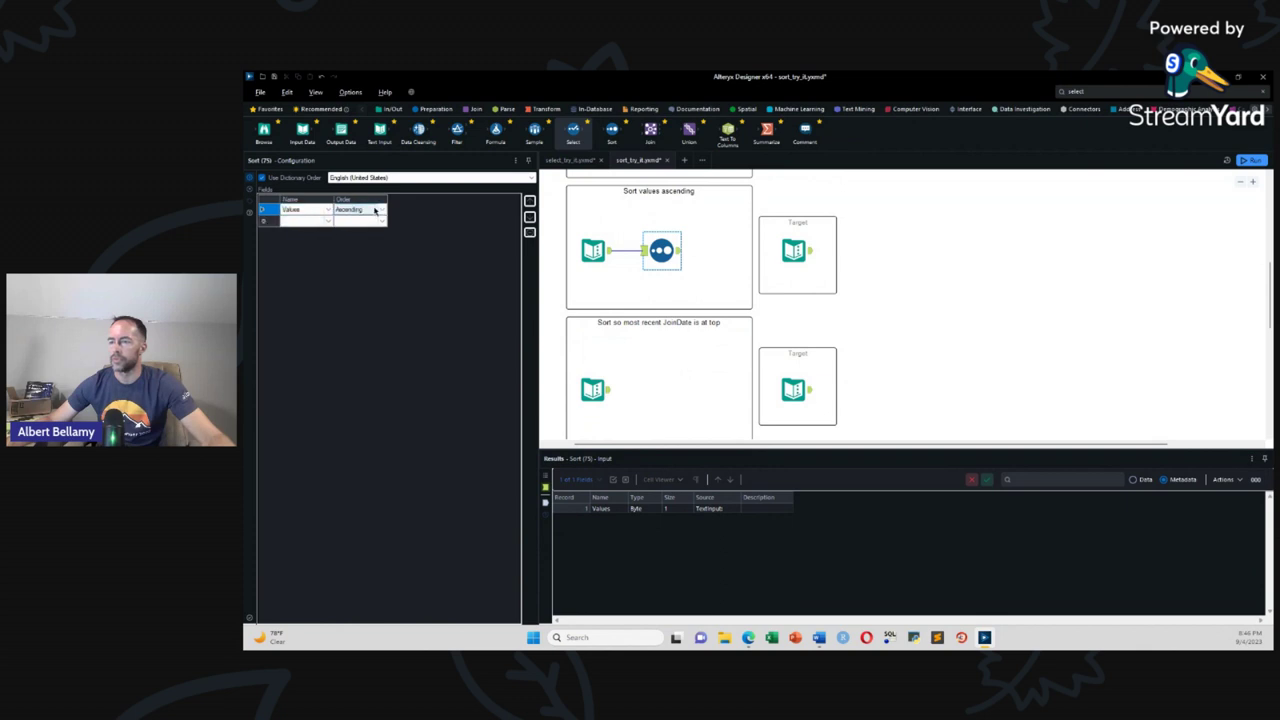
# Step: Run the workflow and compare the result with the expected target output
pyautogui.click(1134, 480)
pyautogui.click(653, 397)
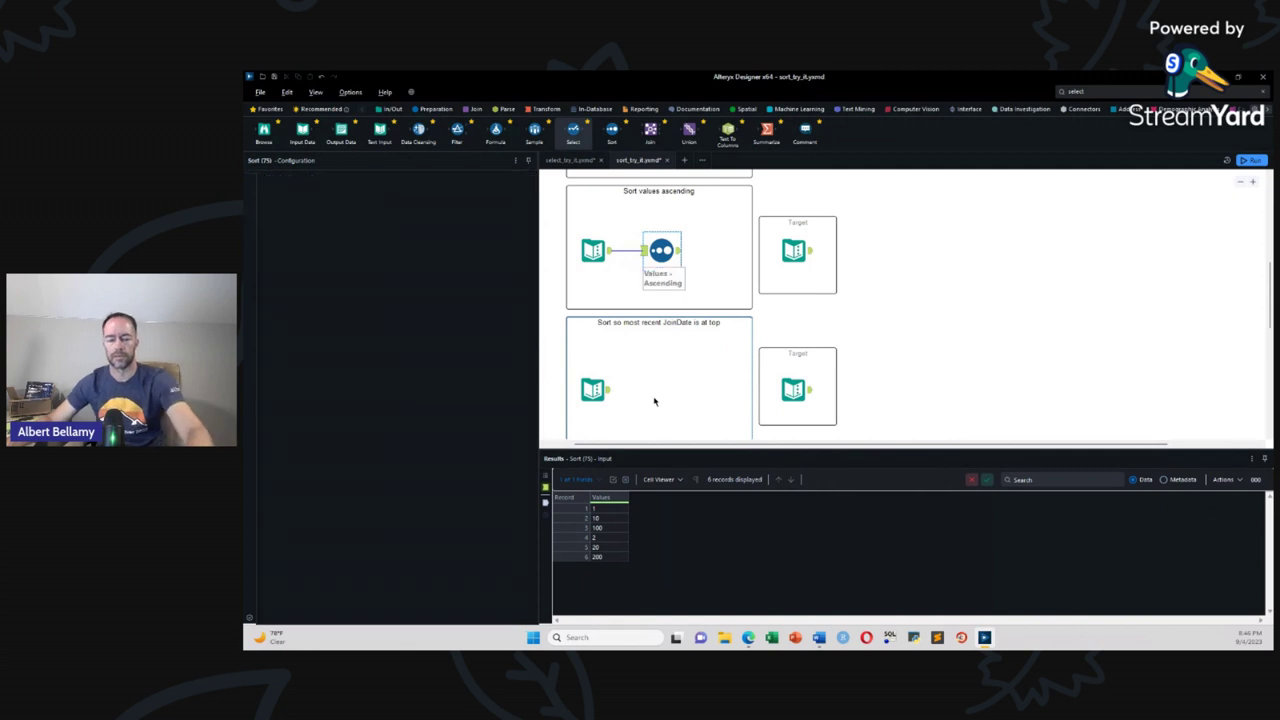
pyautogui.hotkey('ctrl', 'r')
pyautogui.click(793, 392)
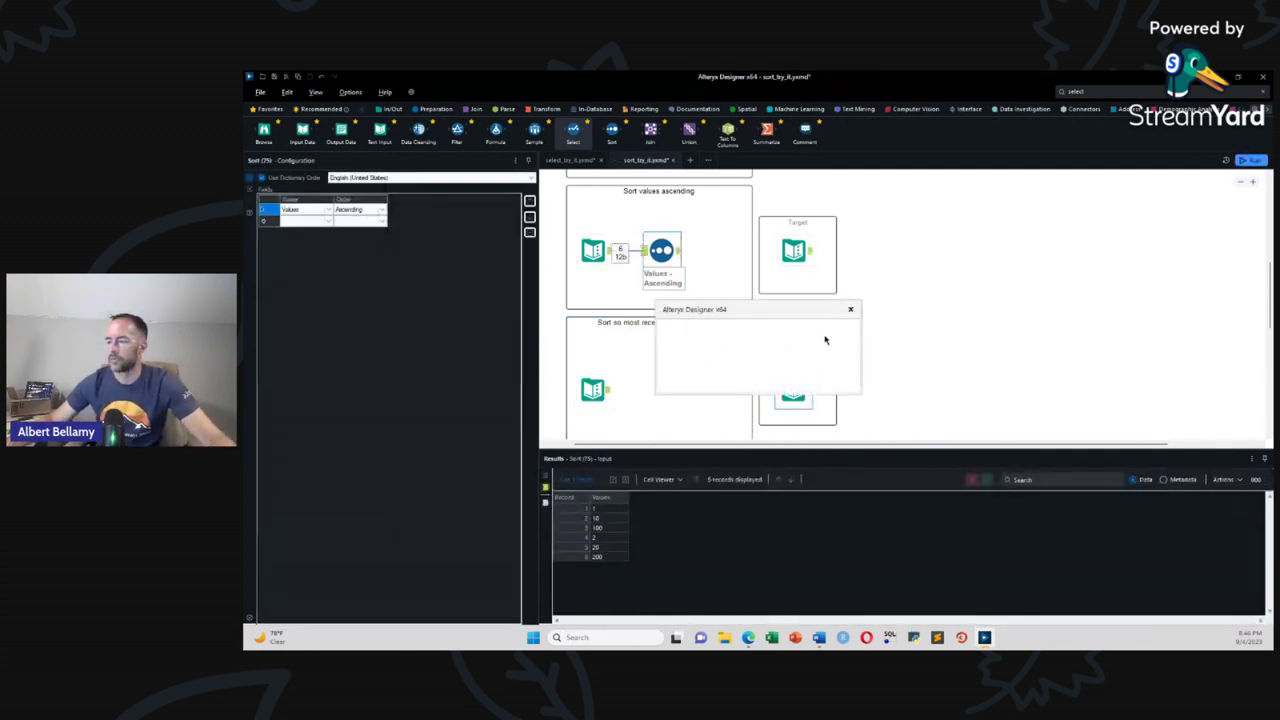
pyautogui.click(826, 370)
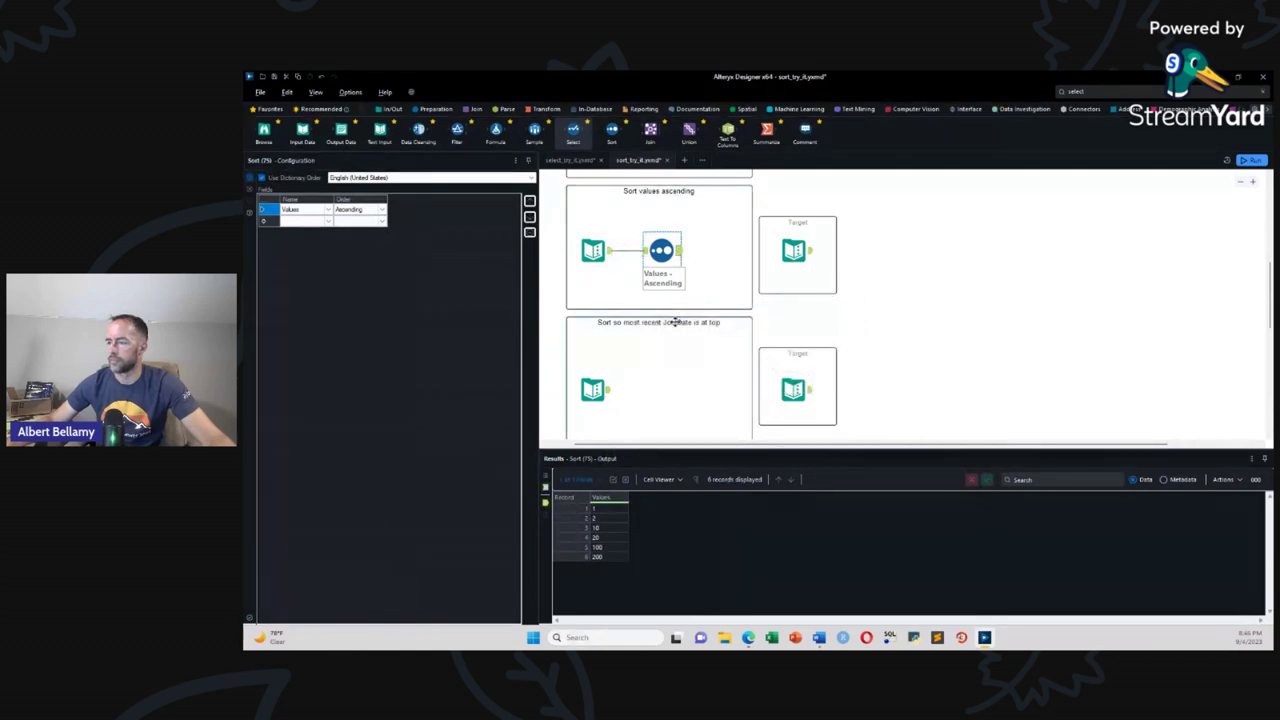
# Step: Uncheck Use Dictionary Order in the first exercise's Sort and rerun the workflow
pyautogui.scroll(5, 675, 322)
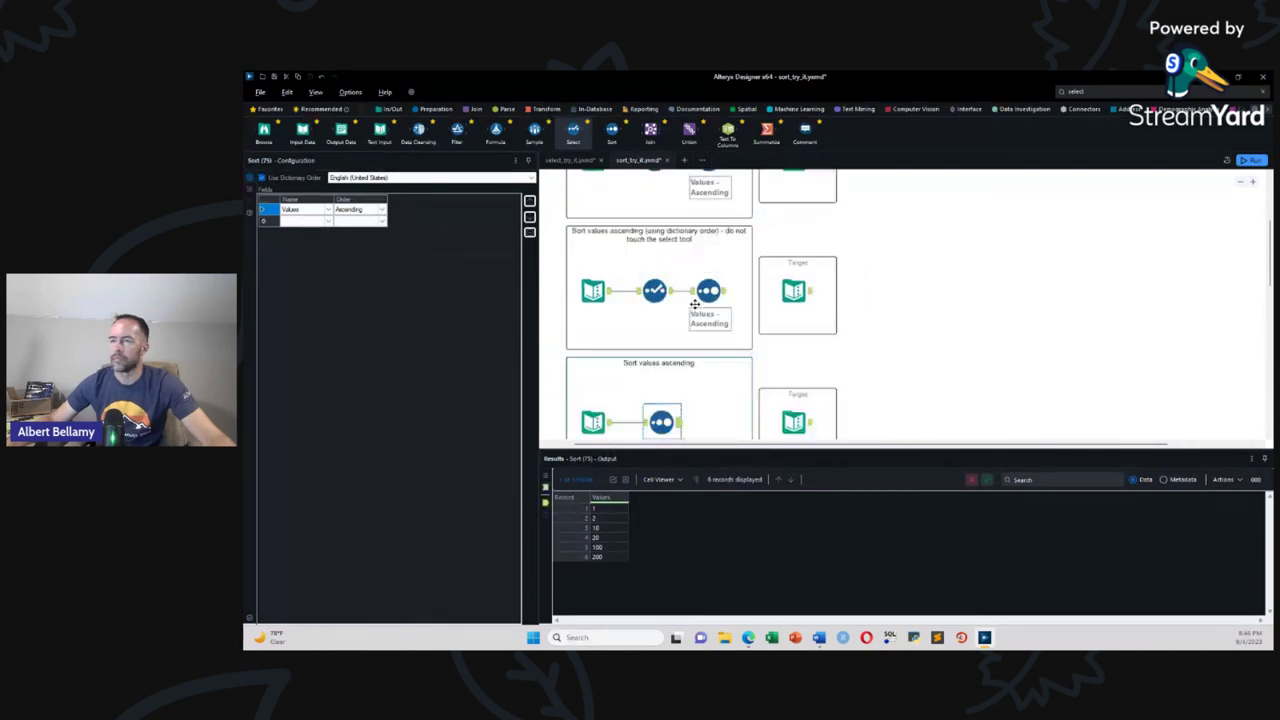
pyautogui.click(708, 245)
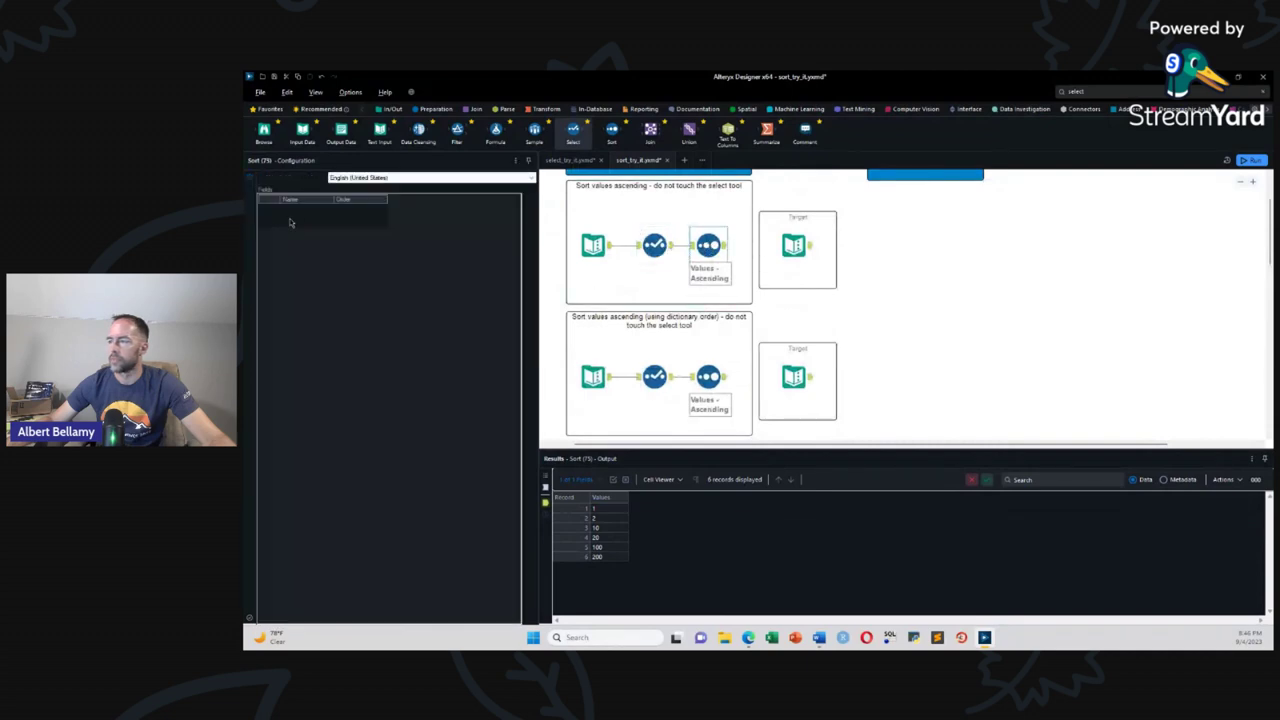
pyautogui.click(262, 178)
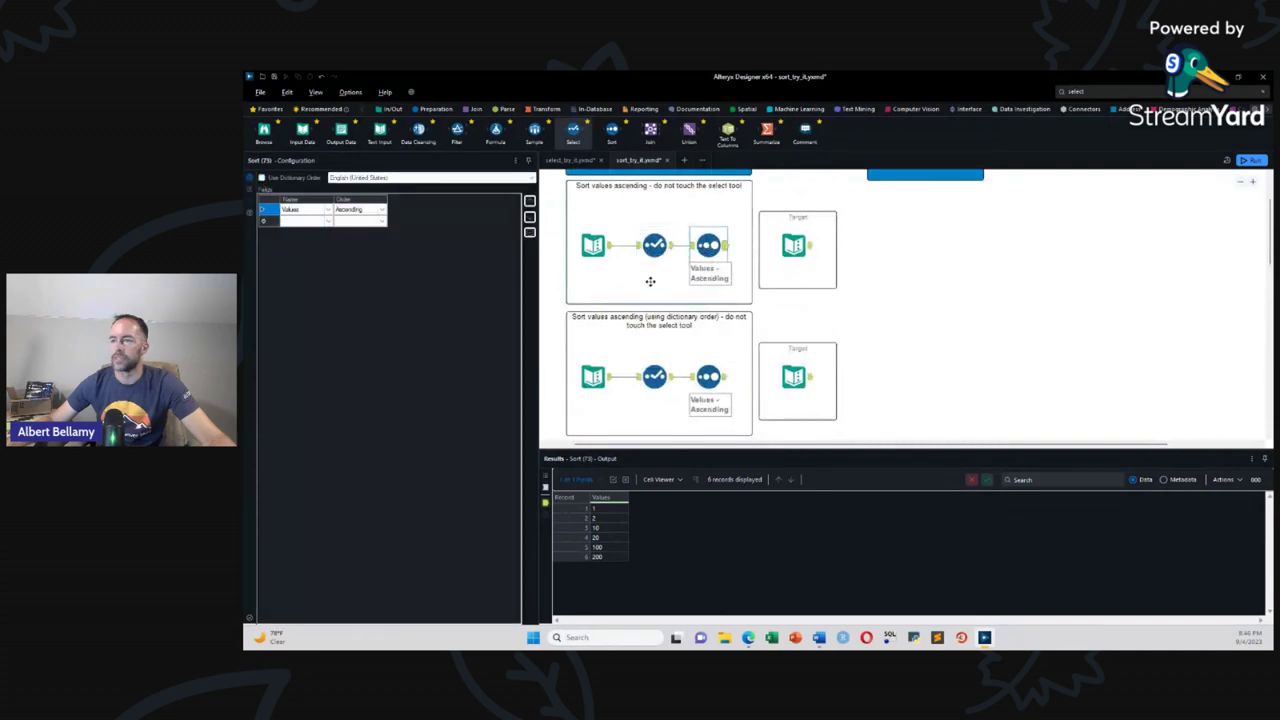
pyautogui.hotkey('ctrl', 'r')
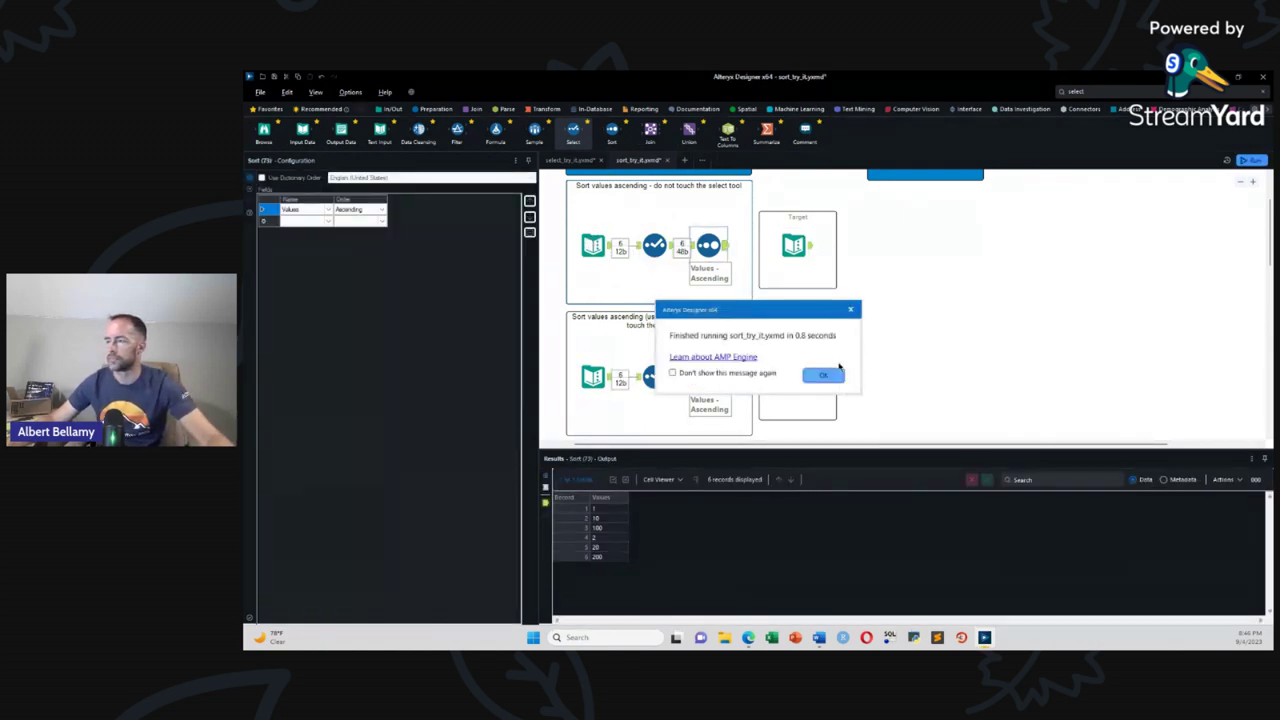
pyautogui.click(836, 373)
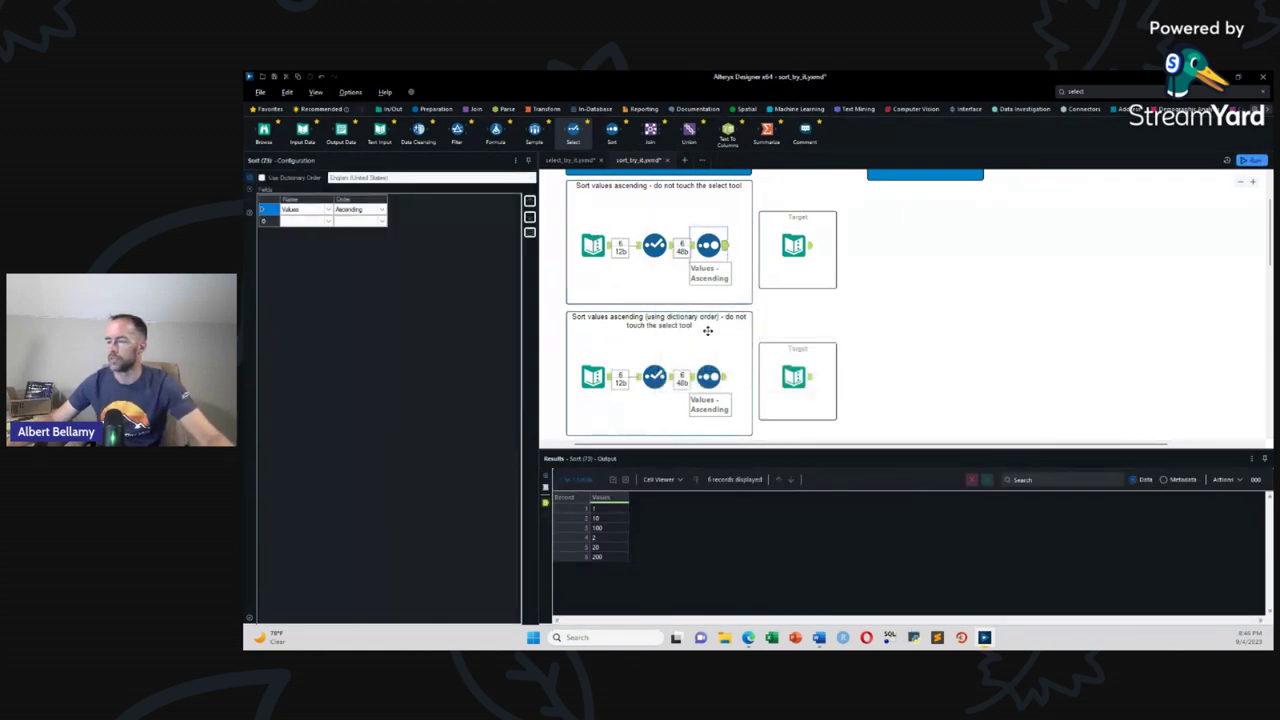
# Step: Compare the ascending exercise's Sort output with its target values 1, 2, 10, 20, 100, 200
pyautogui.scroll(-3, 707, 330)
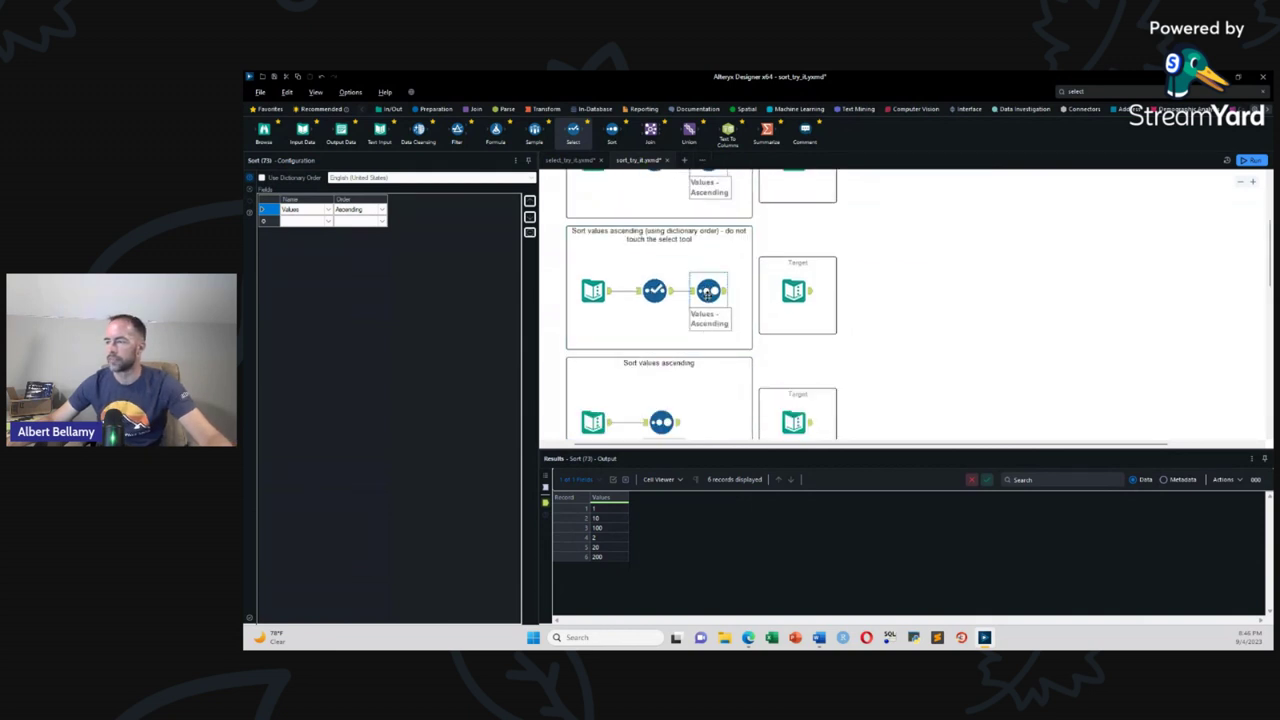
pyautogui.scroll(2, 707, 291)
pyautogui.scroll(-2, 707, 296)
pyautogui.scroll(-2, 707, 293)
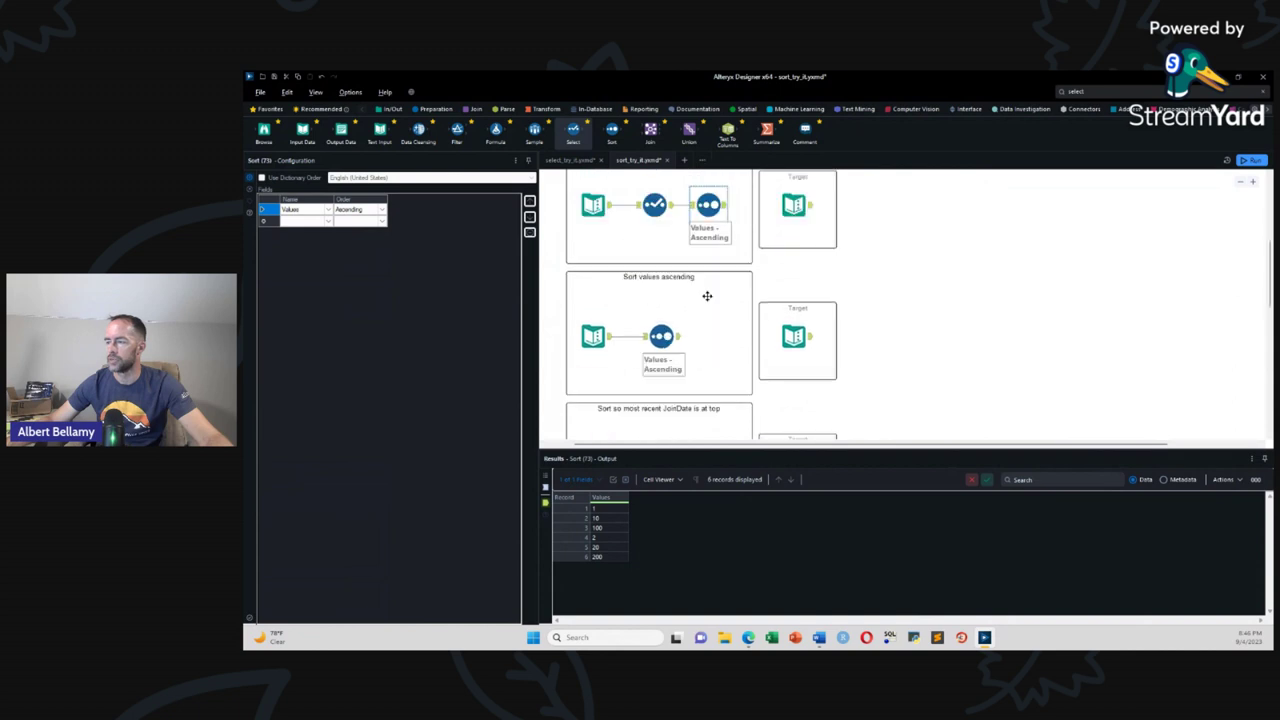
pyautogui.scroll(-2, 707, 296)
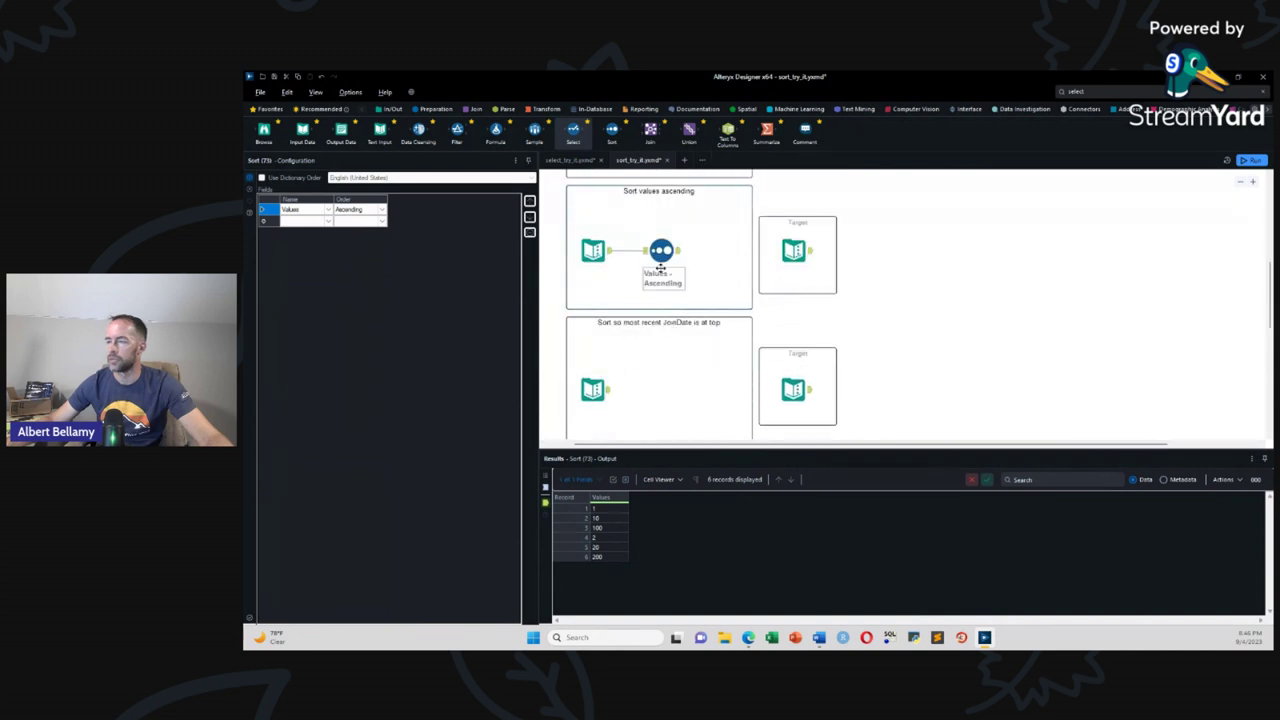
pyautogui.click(664, 252)
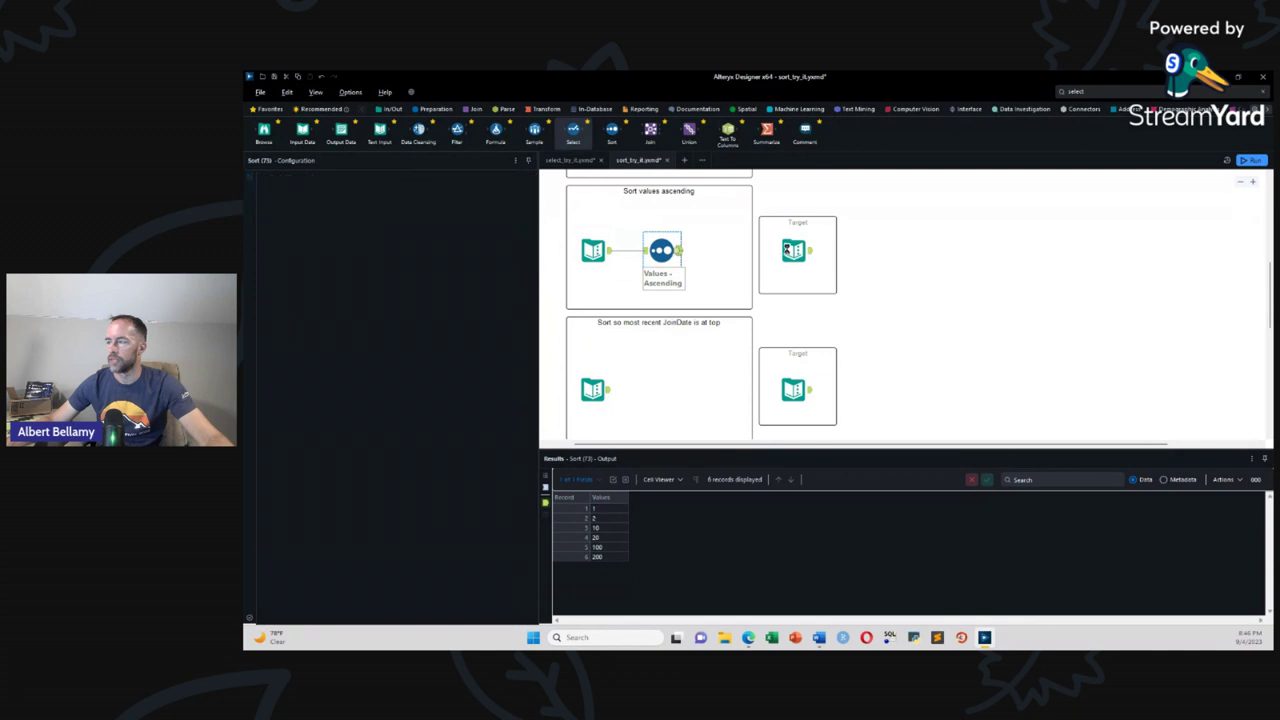
pyautogui.click(809, 256)
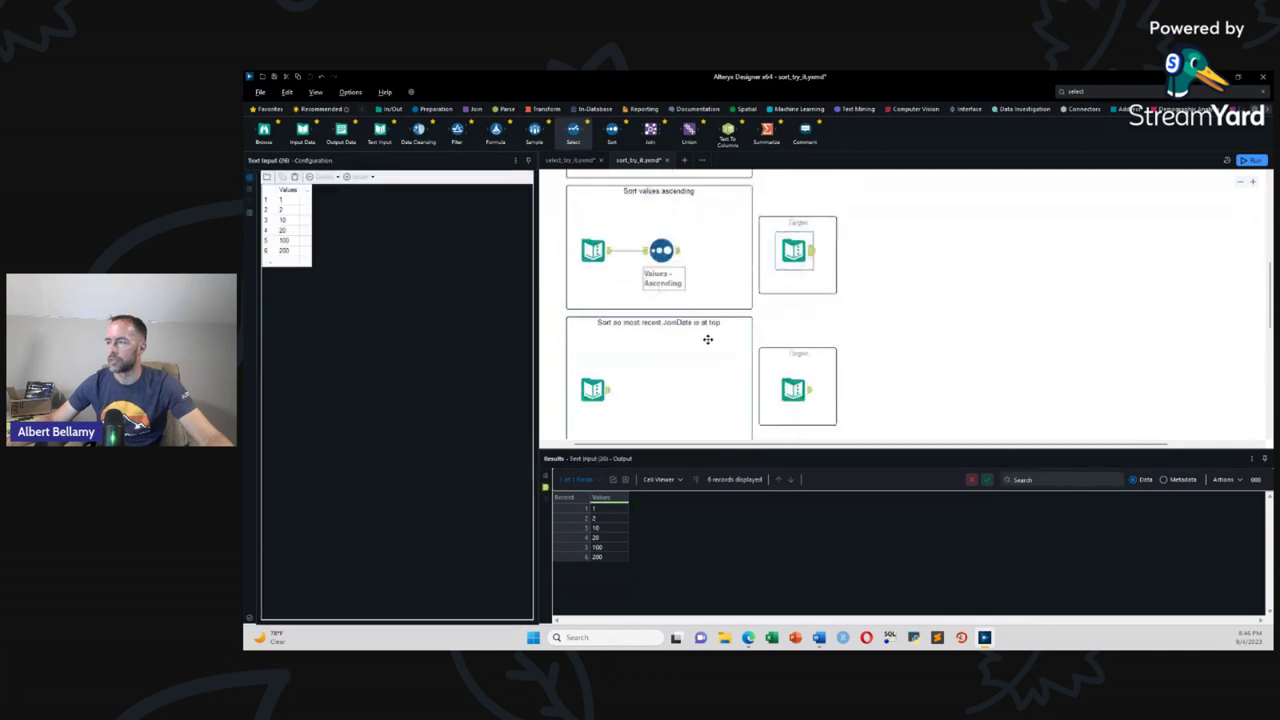
# Step: Drop a Sort tool after the customer data input in the JoinDate exercise
pyautogui.moveTo(611, 131); pyautogui.dragTo(647, 390)
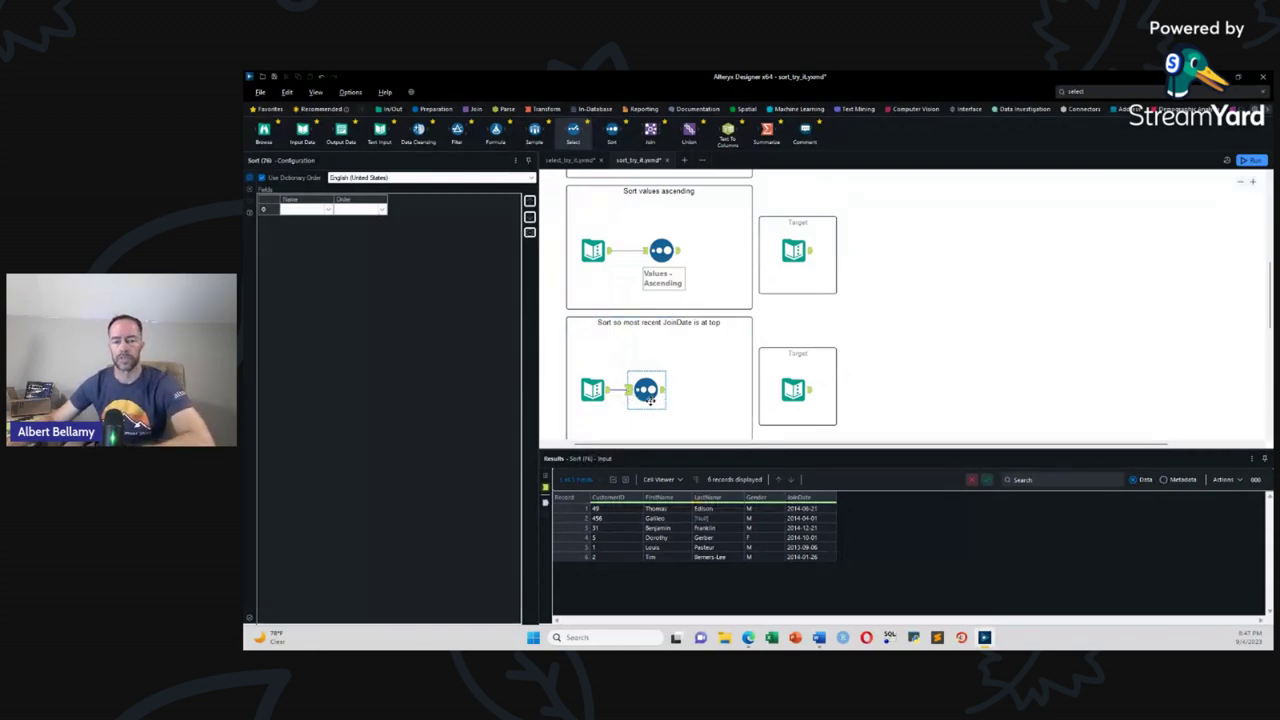
pyautogui.scroll(5, 695, 350)
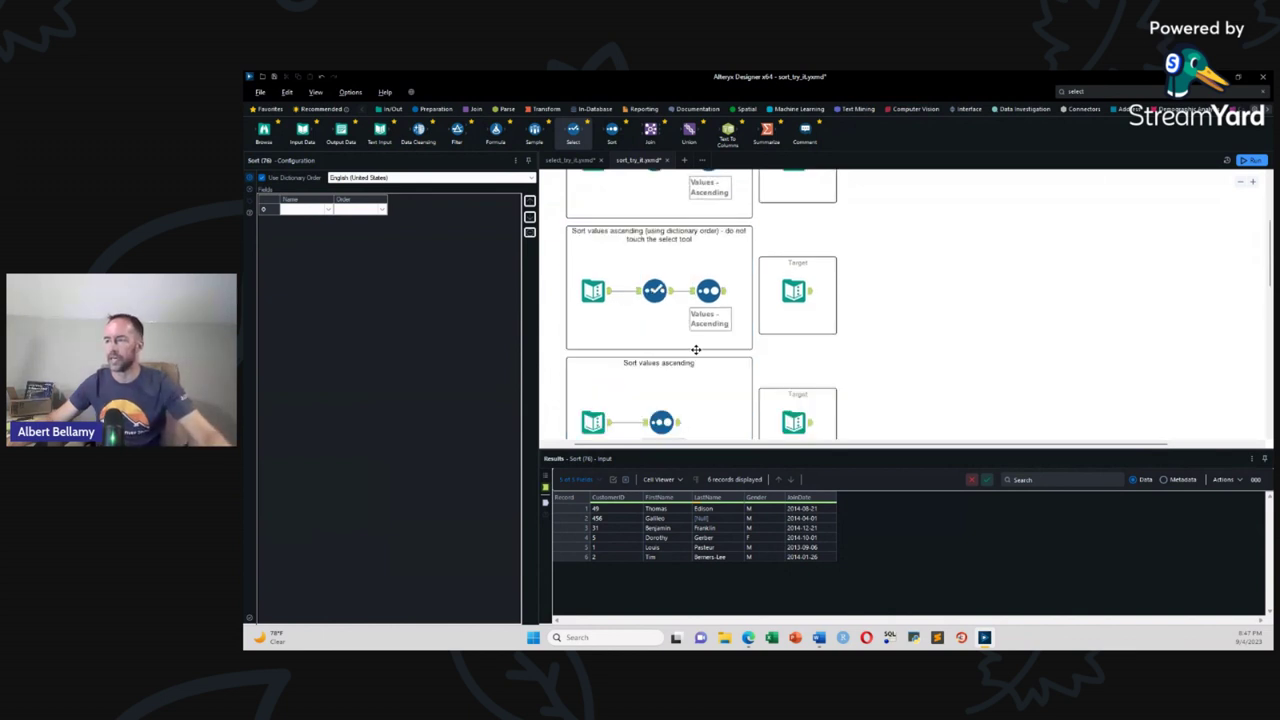
pyautogui.click(706, 376)
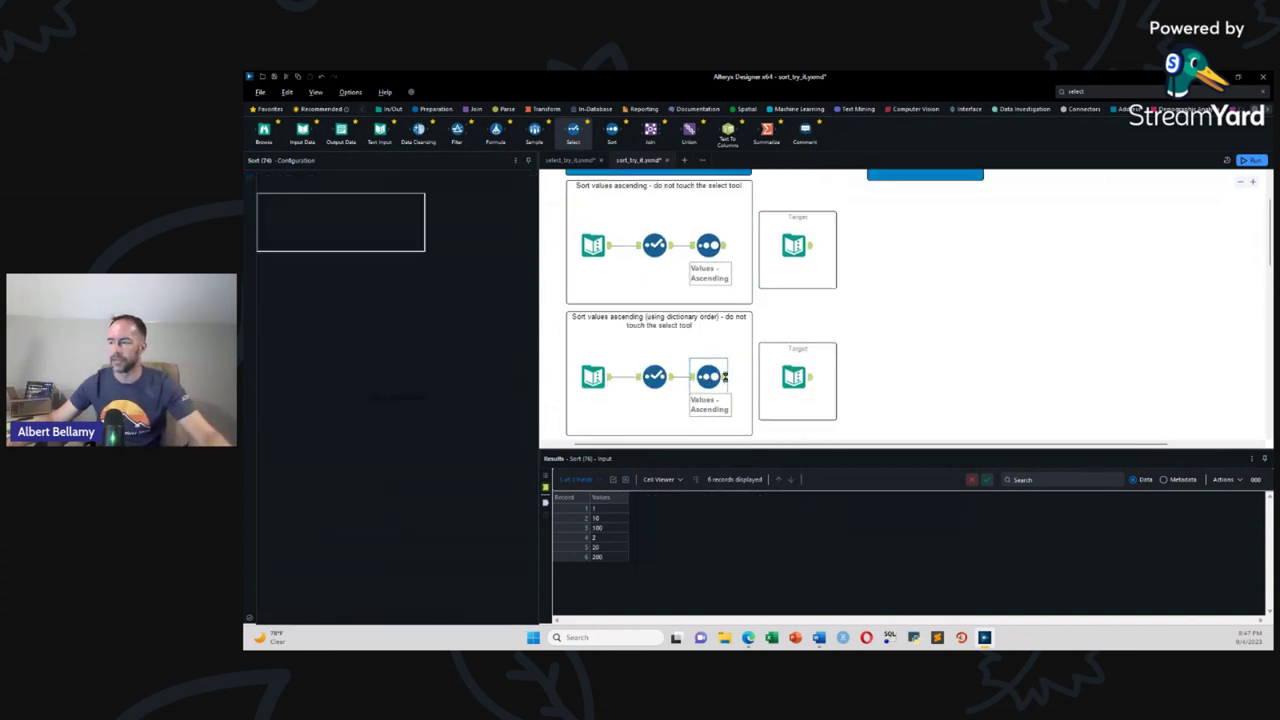
pyautogui.click(727, 380)
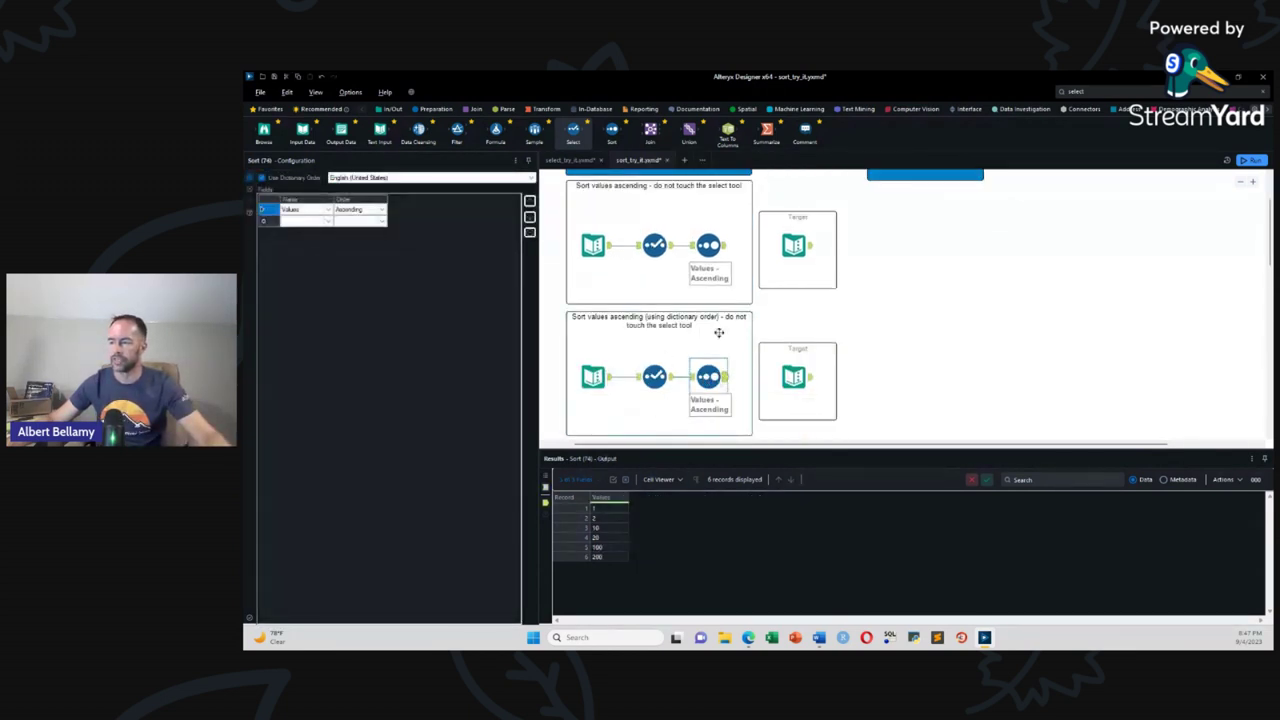
pyautogui.click(724, 248)
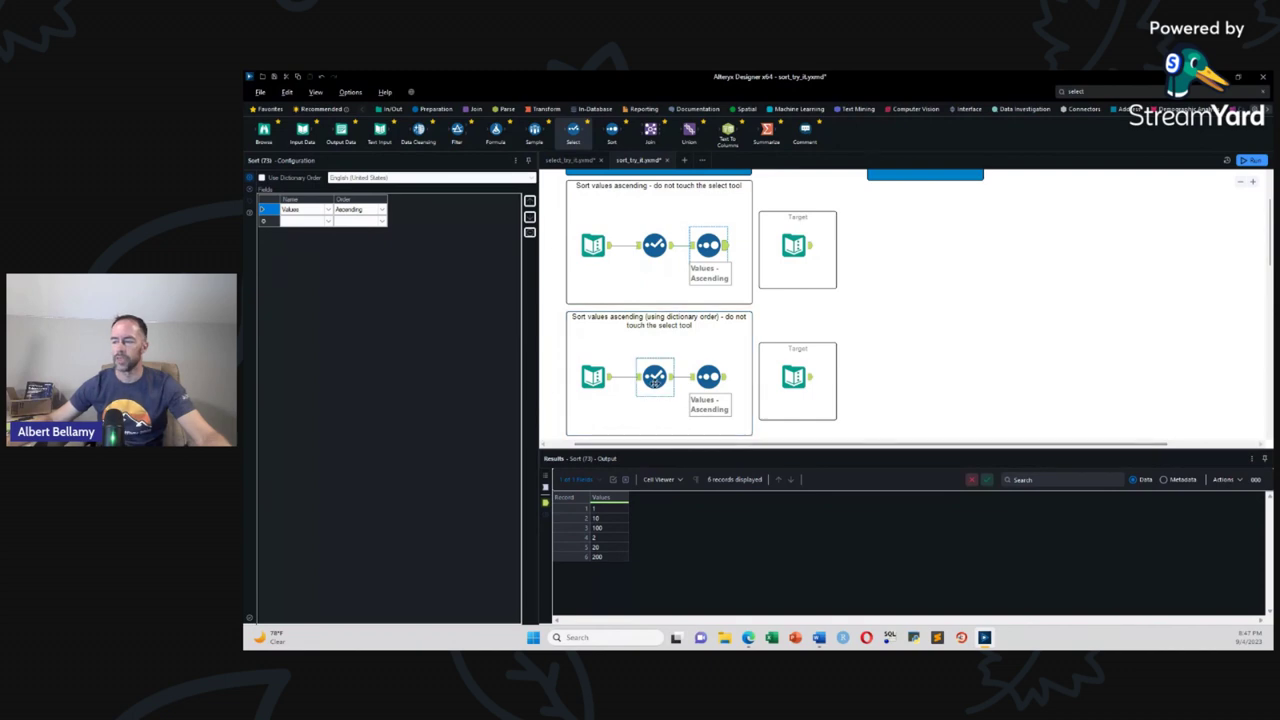
pyautogui.scroll(-3, 668, 385)
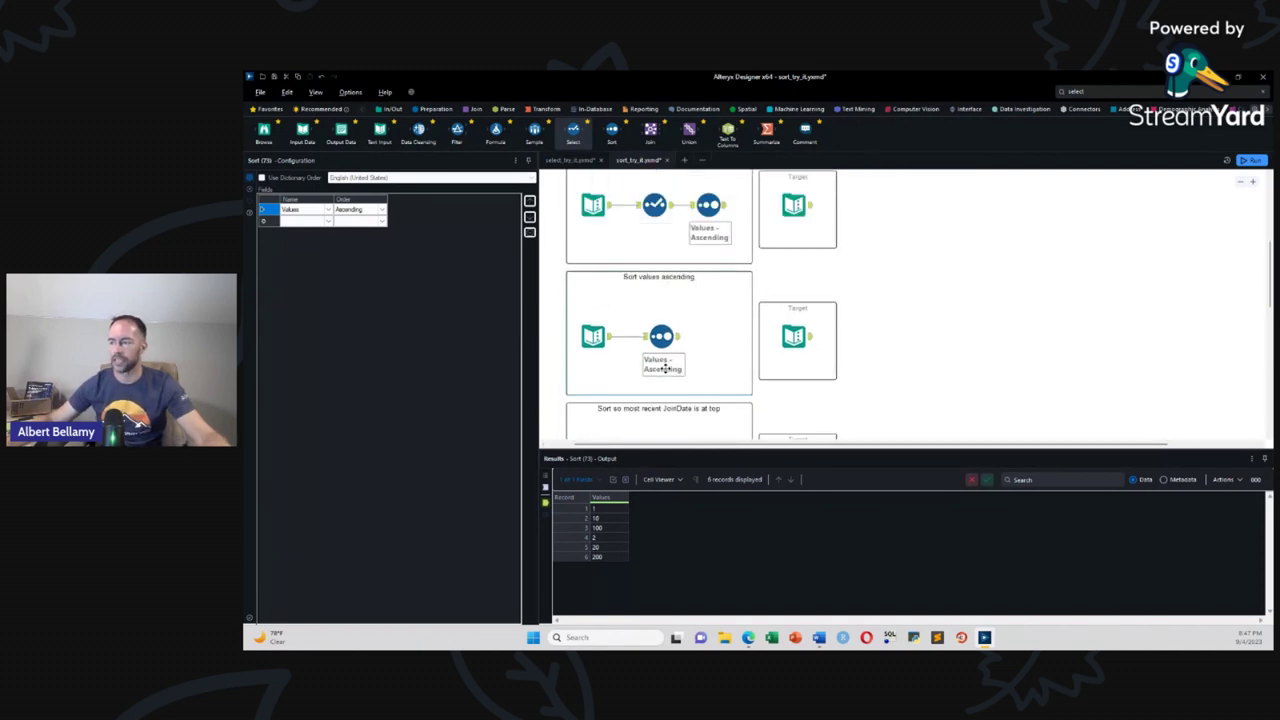
pyautogui.click(680, 350)
pyautogui.scroll(-2, 682, 354)
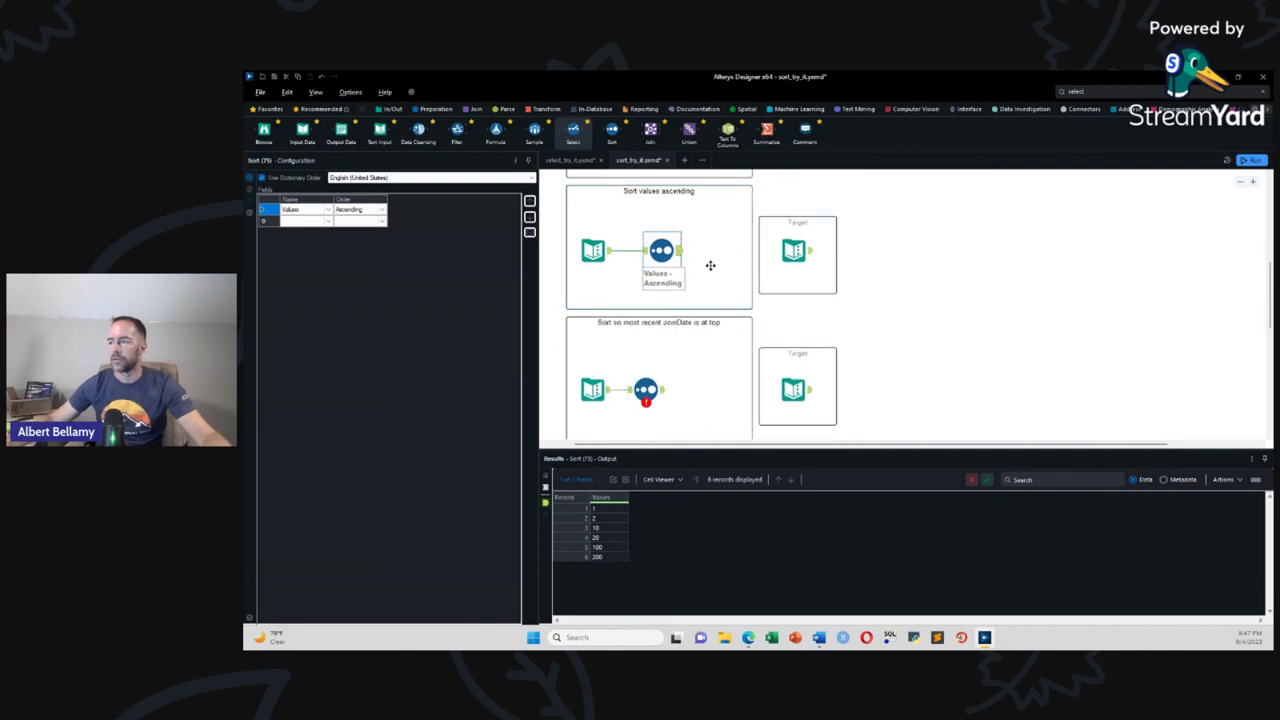
# Step: Set the JoinDate exercise's Sort to order JoinDate descending, most recent first
pyautogui.click(645, 390)
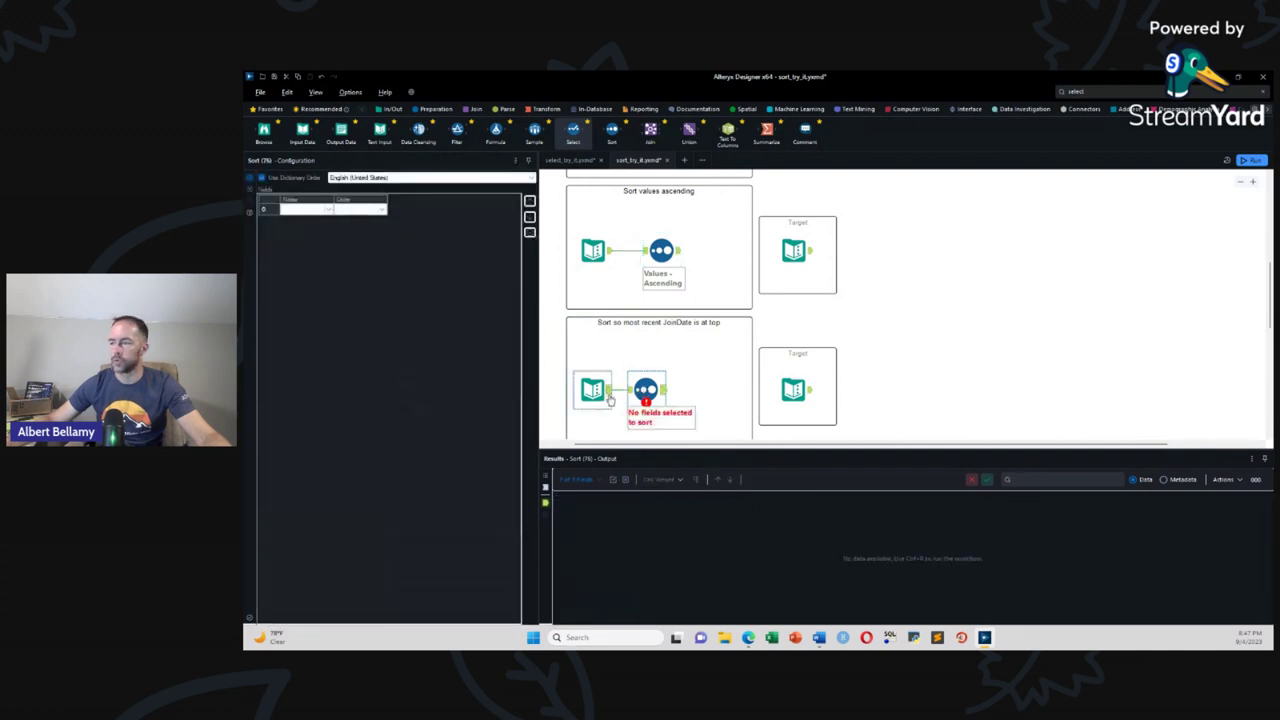
pyautogui.click(602, 395)
pyautogui.click(645, 390)
pyautogui.click(331, 212)
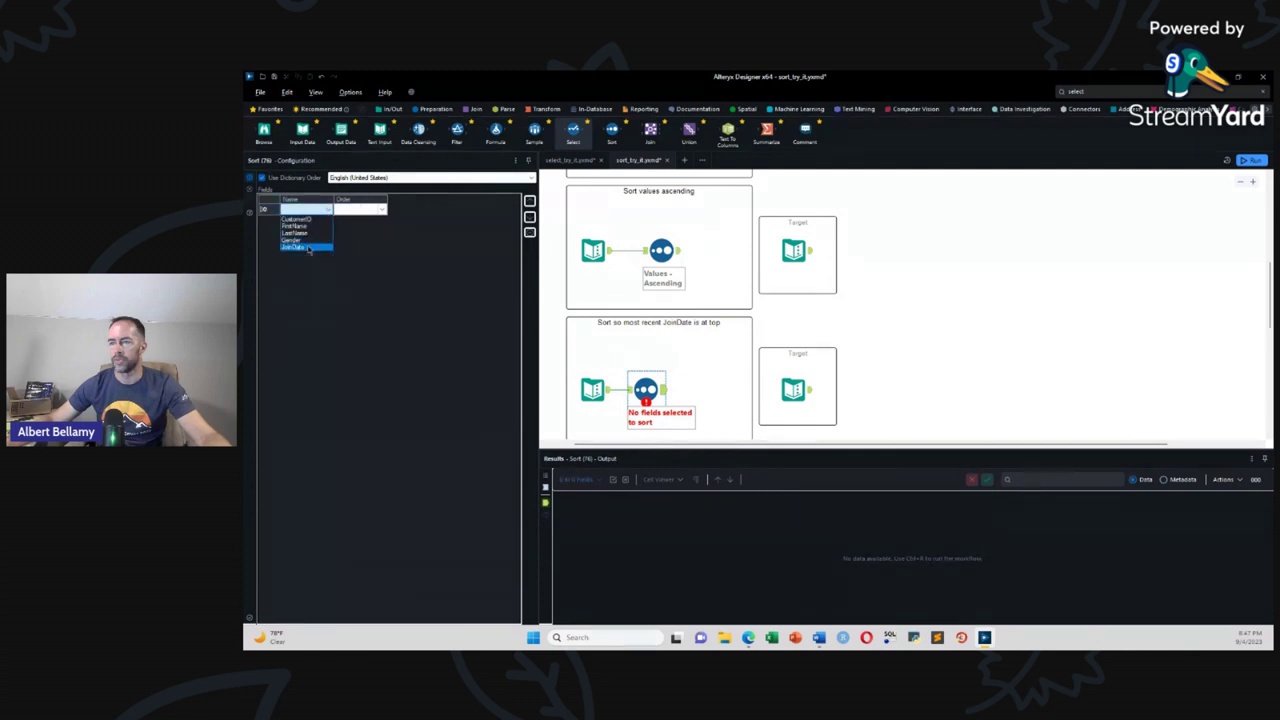
pyautogui.click(292, 246)
pyautogui.click(379, 218)
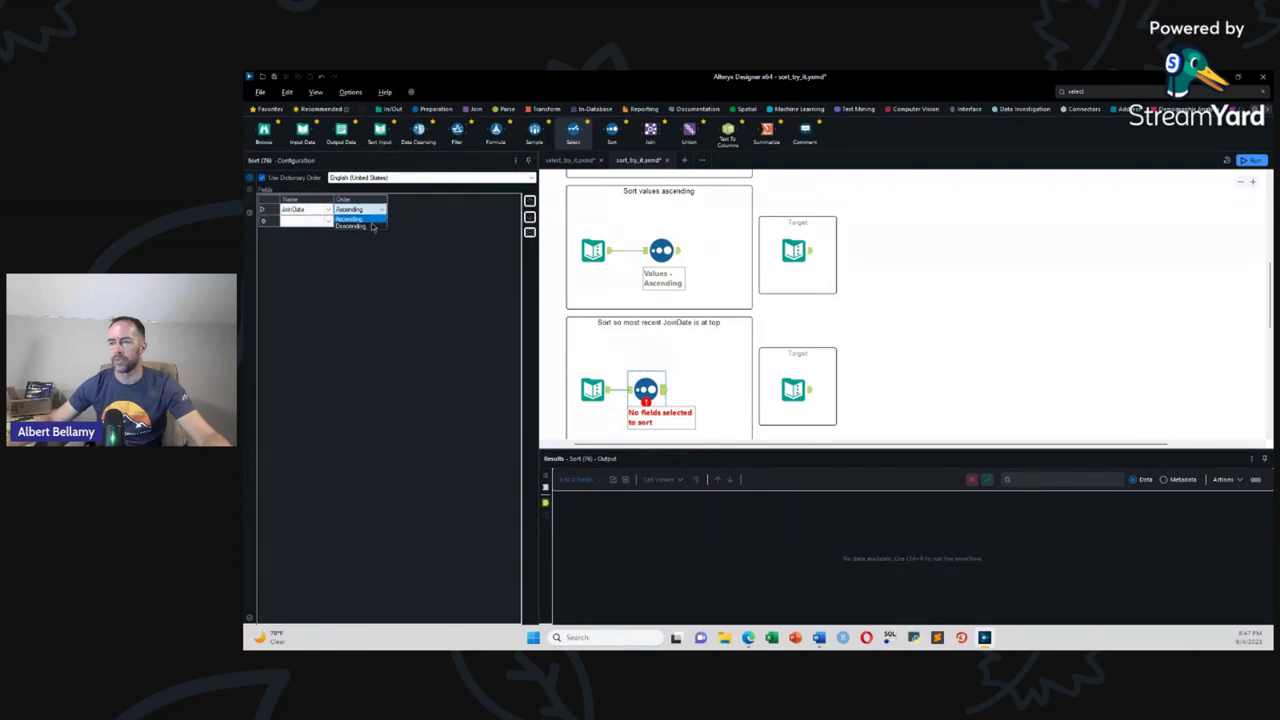
pyautogui.click(360, 228)
pyautogui.click(652, 340)
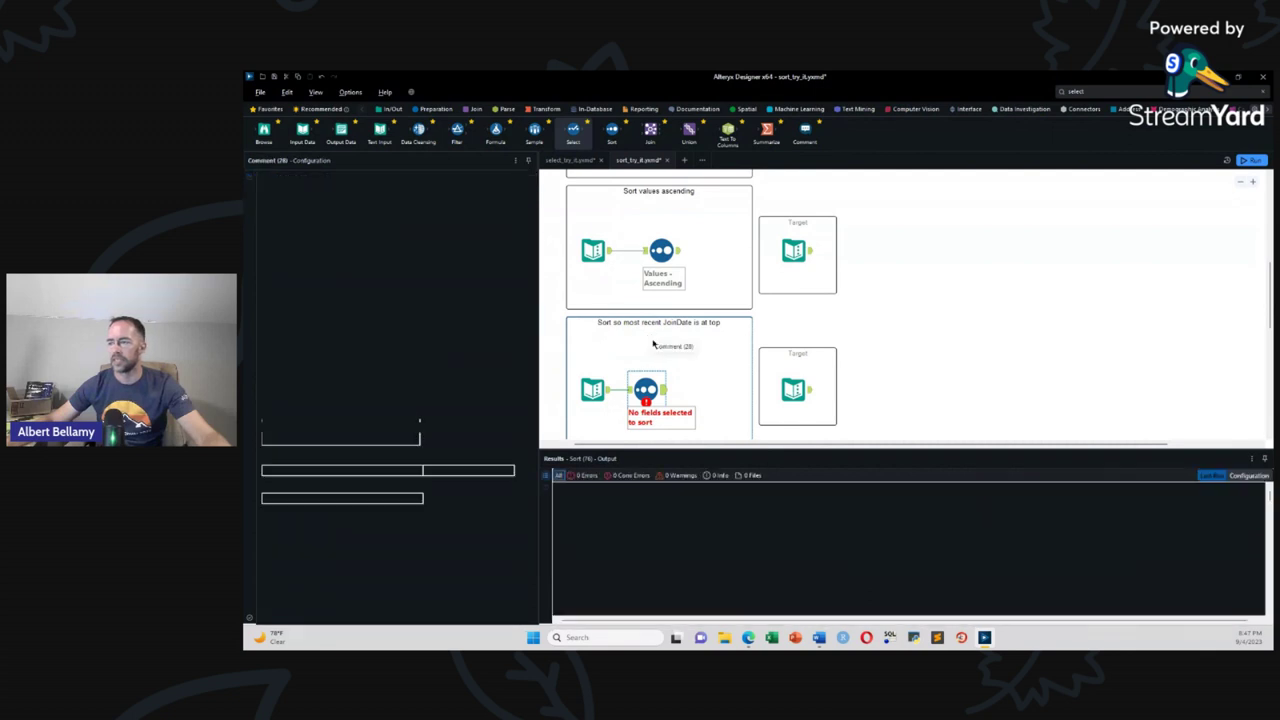
# Step: Run the workflow, check the six records from 2014-12-21 to 2013-09-06, and scroll to the next exercise
pyautogui.hotkey('ctrl', 'r')
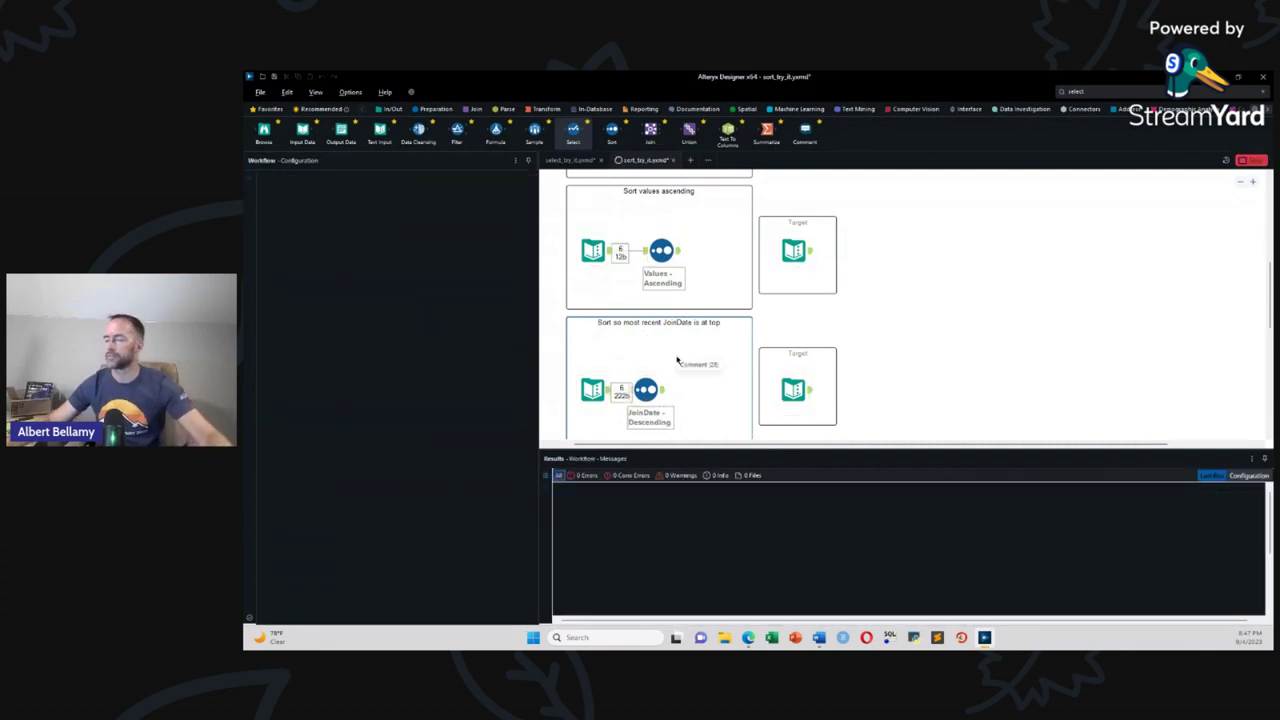
pyautogui.click(682, 360)
pyautogui.click(660, 394)
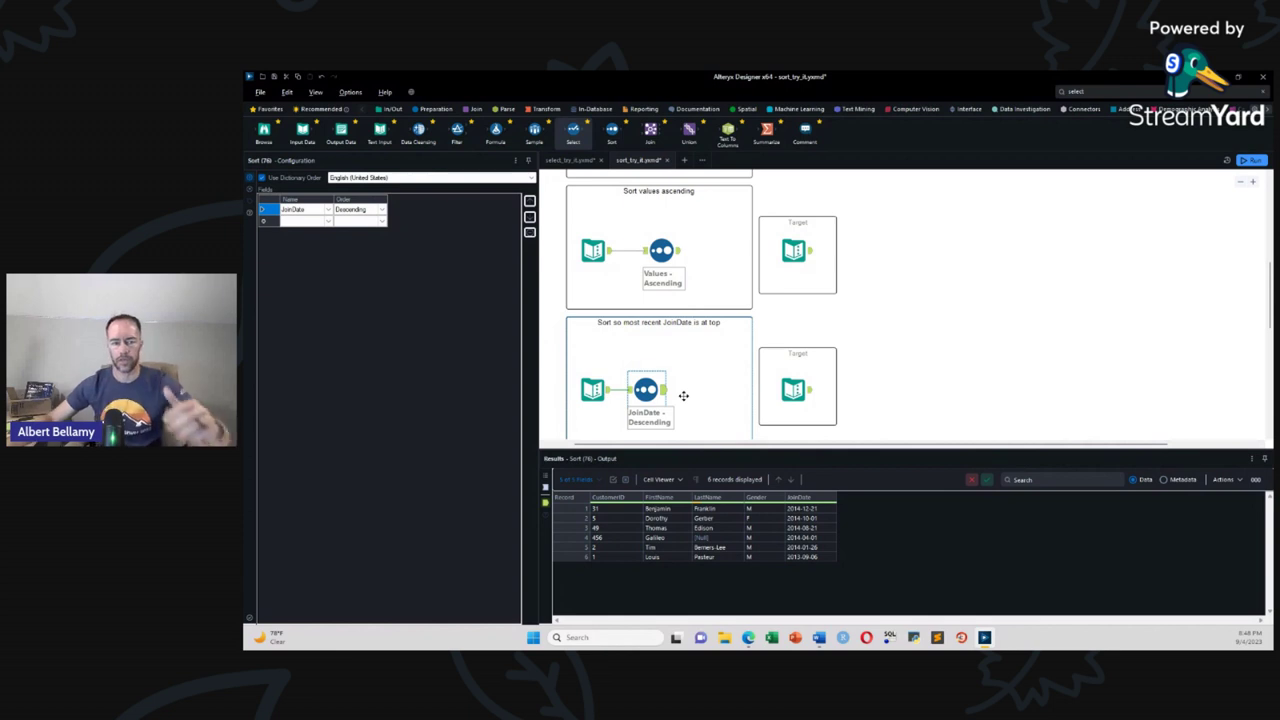
pyautogui.scroll(-2, 683, 396)
pyautogui.scroll(-2, 683, 385)
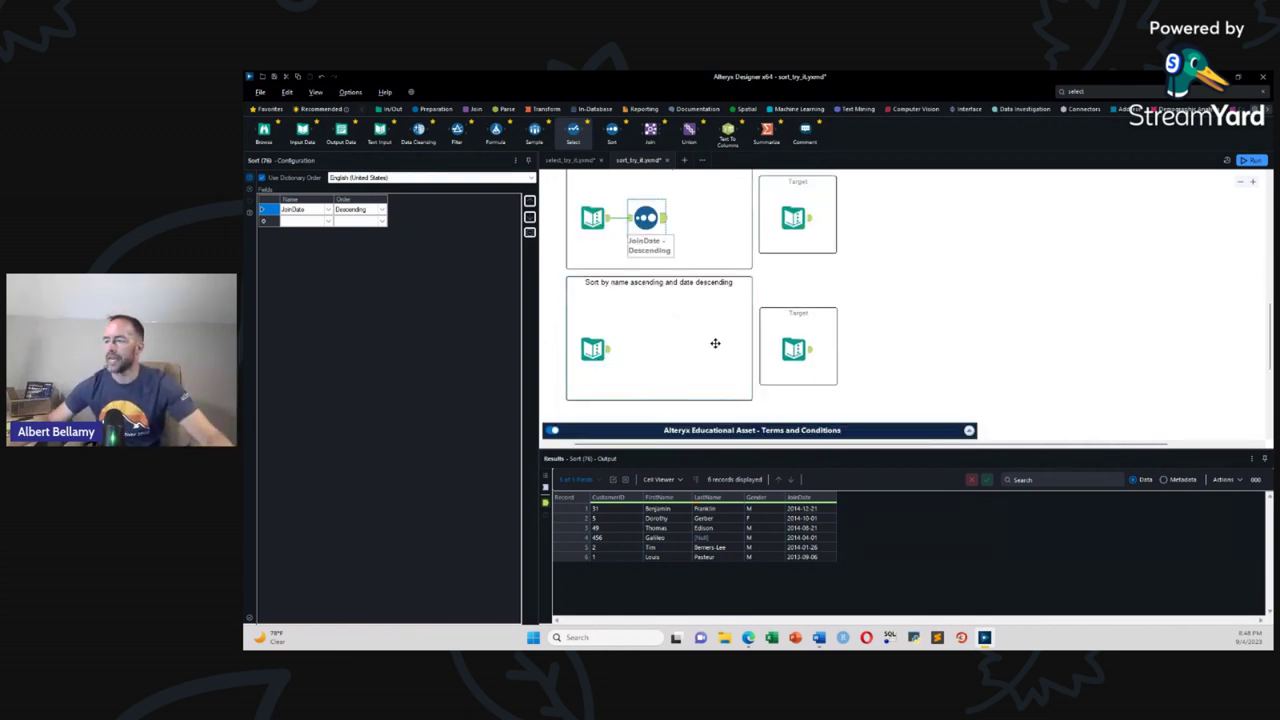
# Step: Add a Sort tool after the name-and-date exercise input
pyautogui.moveTo(601, 135); pyautogui.dragTo(646, 349)
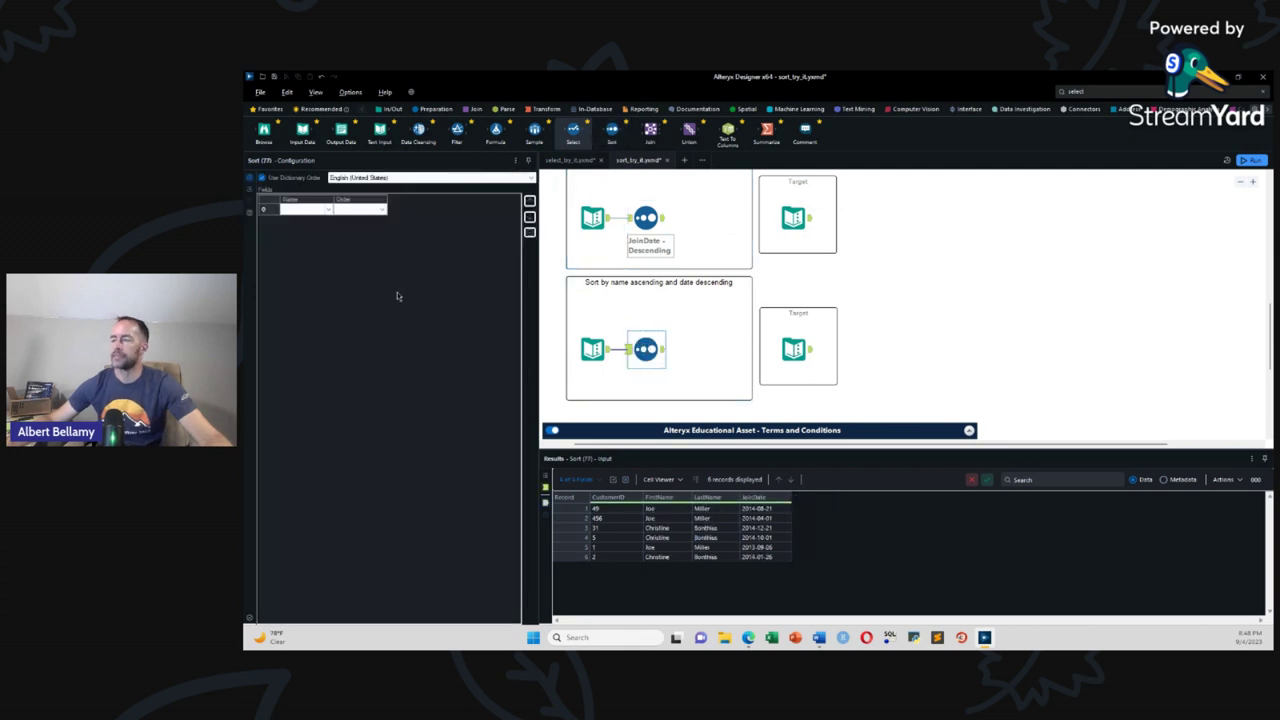
pyautogui.click(330, 210)
pyautogui.click(330, 211)
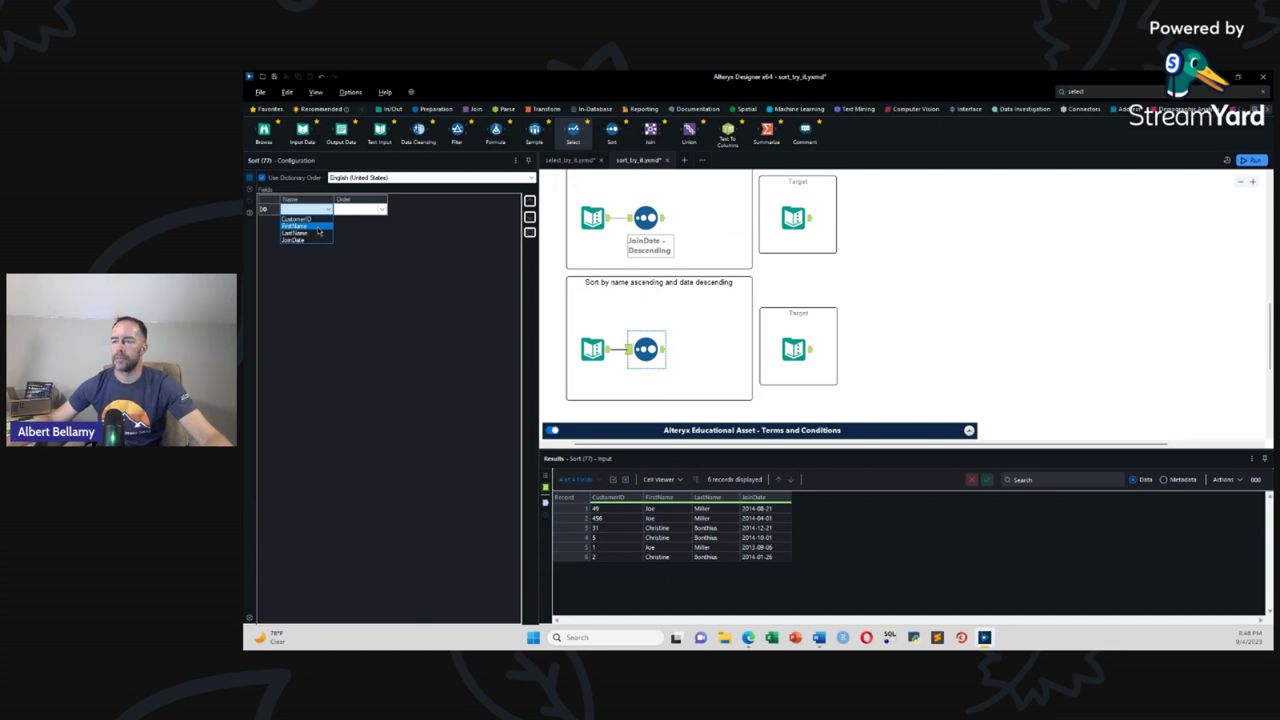
pyautogui.click(810, 351)
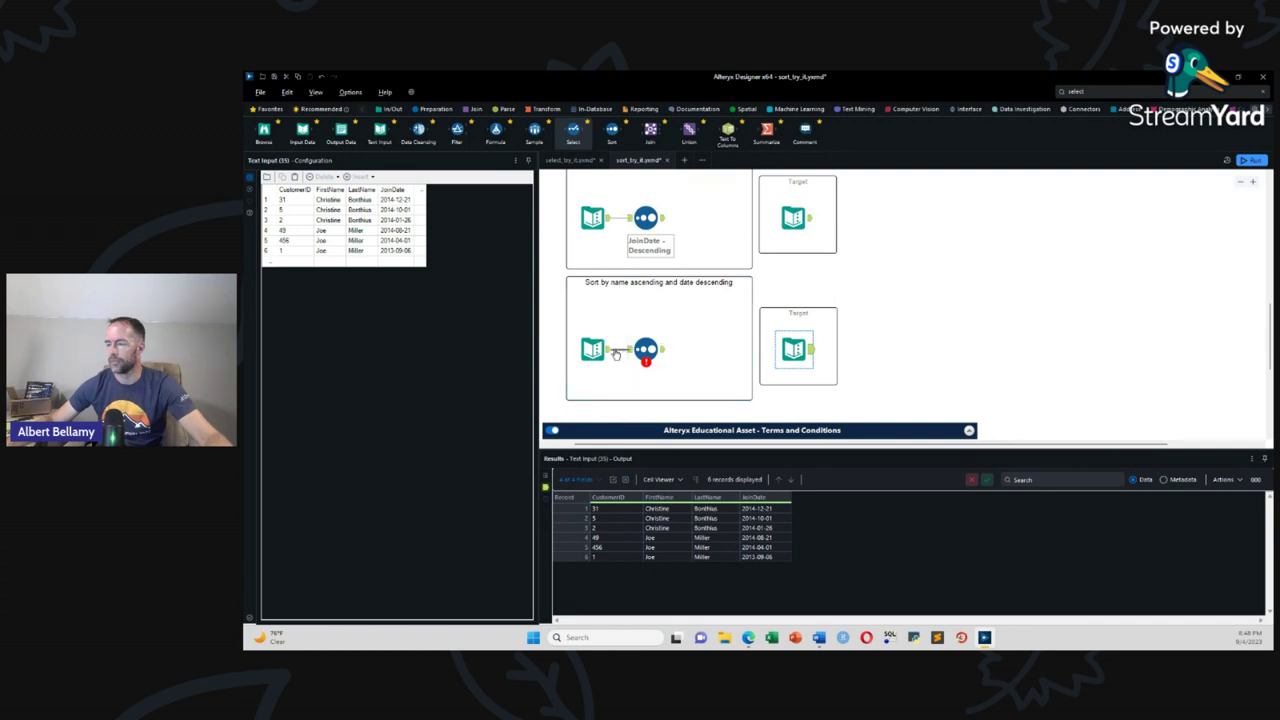
# Step: Configure the Sort to order by FirstName ascending, then JoinDate descending
pyautogui.click(648, 350)
pyautogui.click(326, 210)
pyautogui.click(329, 210)
pyautogui.click(318, 224)
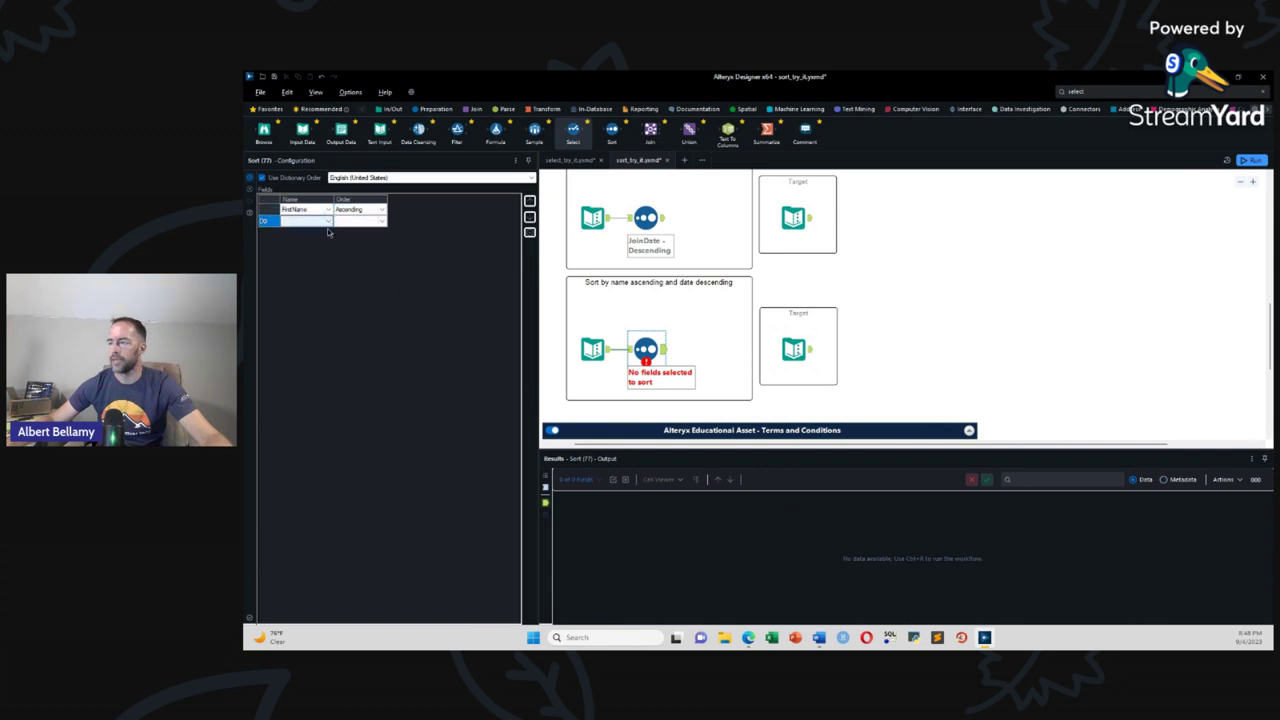
pyautogui.click(329, 221)
pyautogui.click(323, 252)
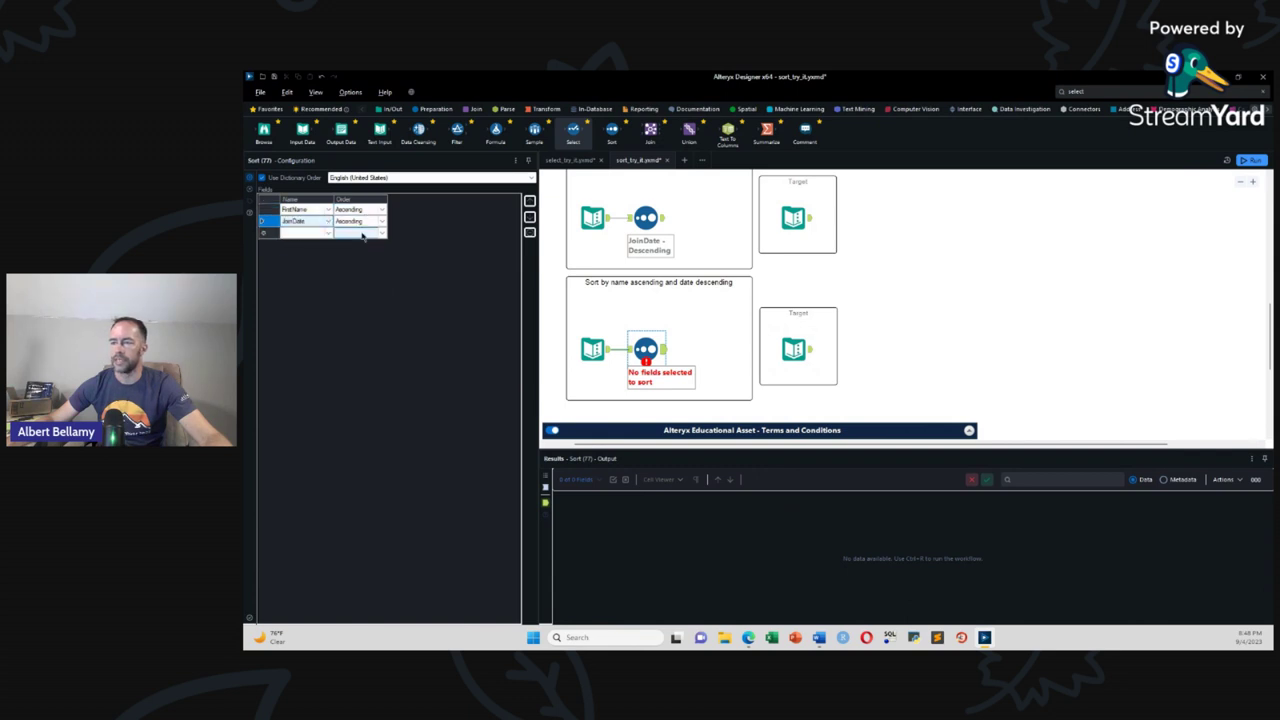
pyautogui.click(381, 221)
pyautogui.click(380, 237)
# Step: Run the workflow and compare the sorted output with the target result's six records
pyautogui.hotkey('ctrl', 'r')
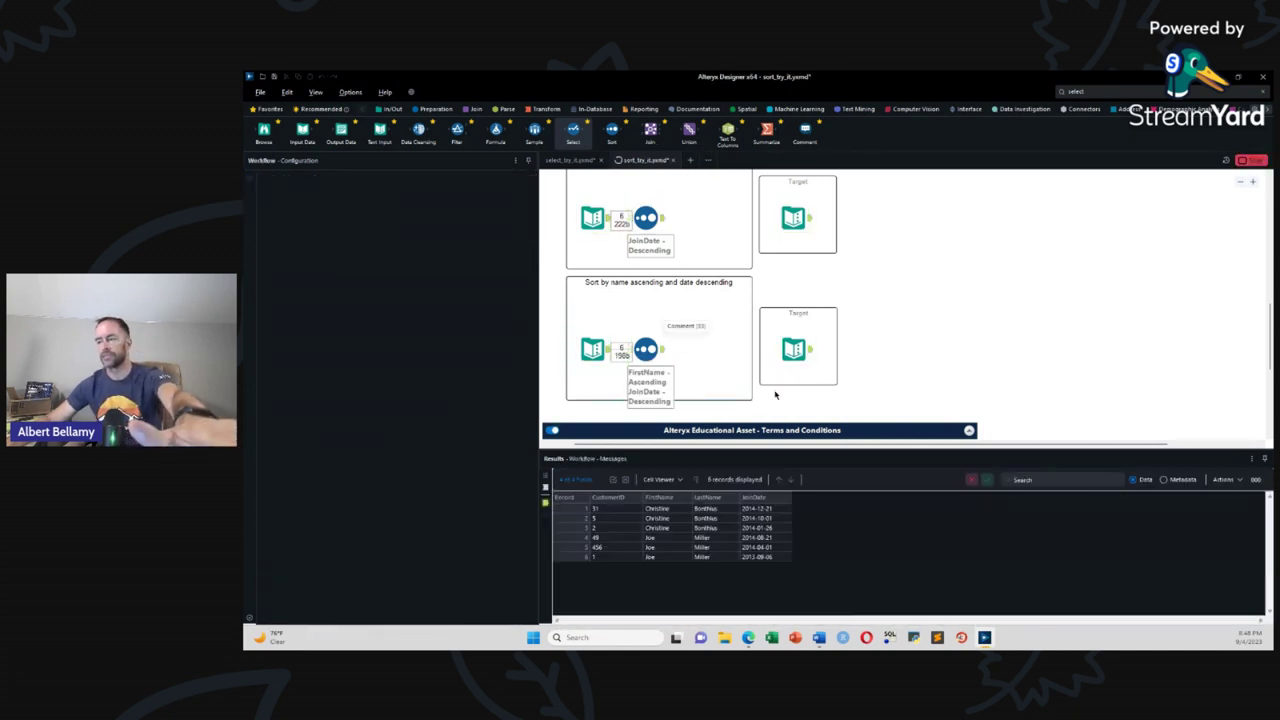
pyautogui.click(824, 376)
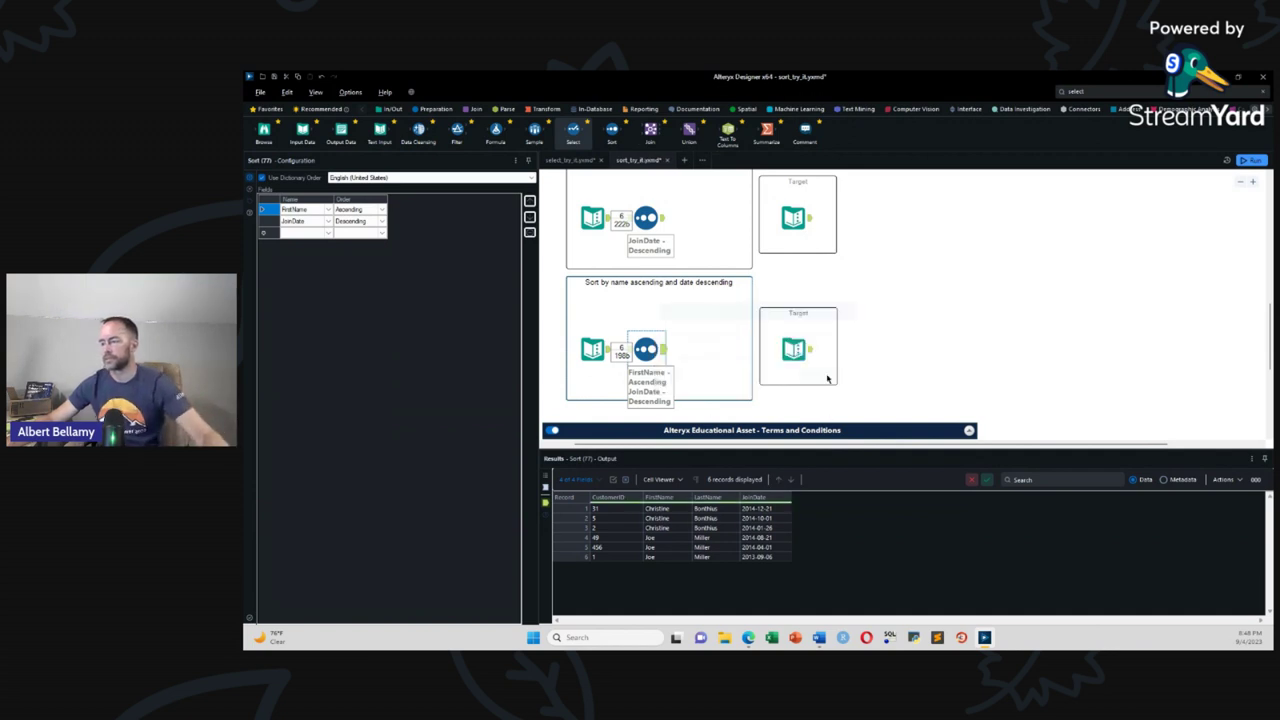
pyautogui.click(812, 354)
pyautogui.click(812, 354)
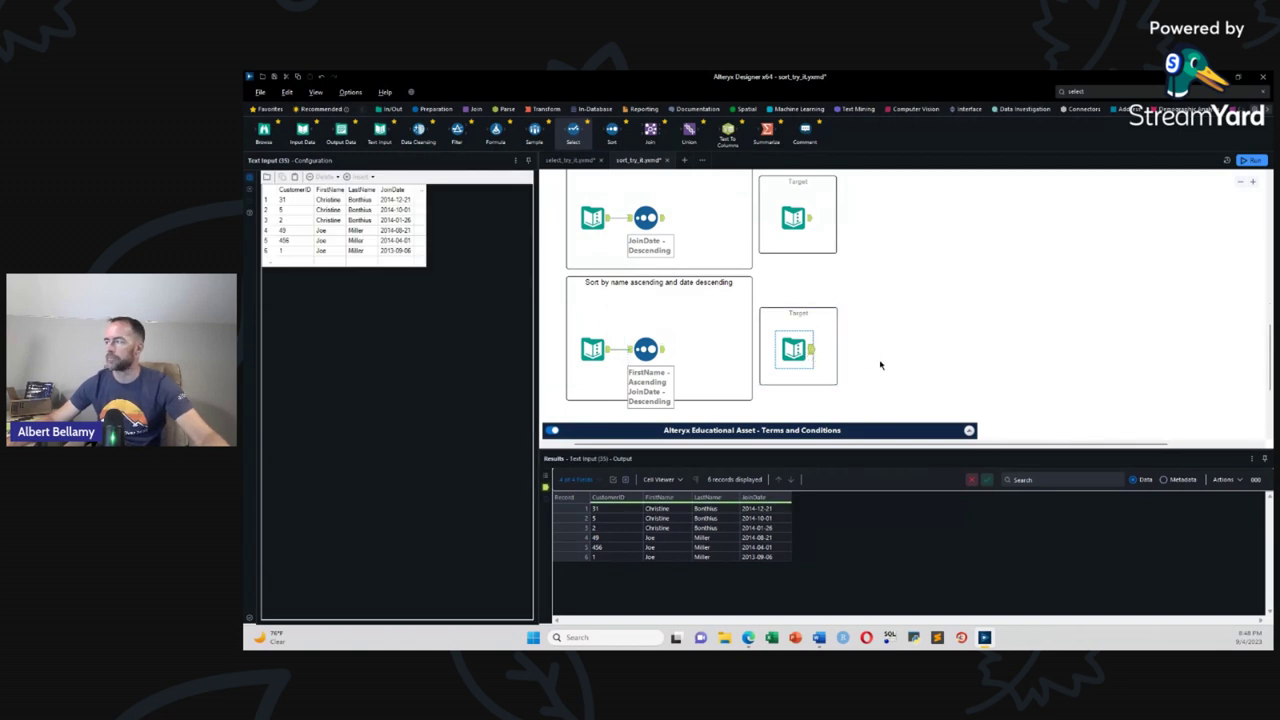
# Step: Expand the Solutions container to view the sort solutions, then return to the Sorting Data lesson in Edge
pyautogui.scroll(-2, 880, 365)
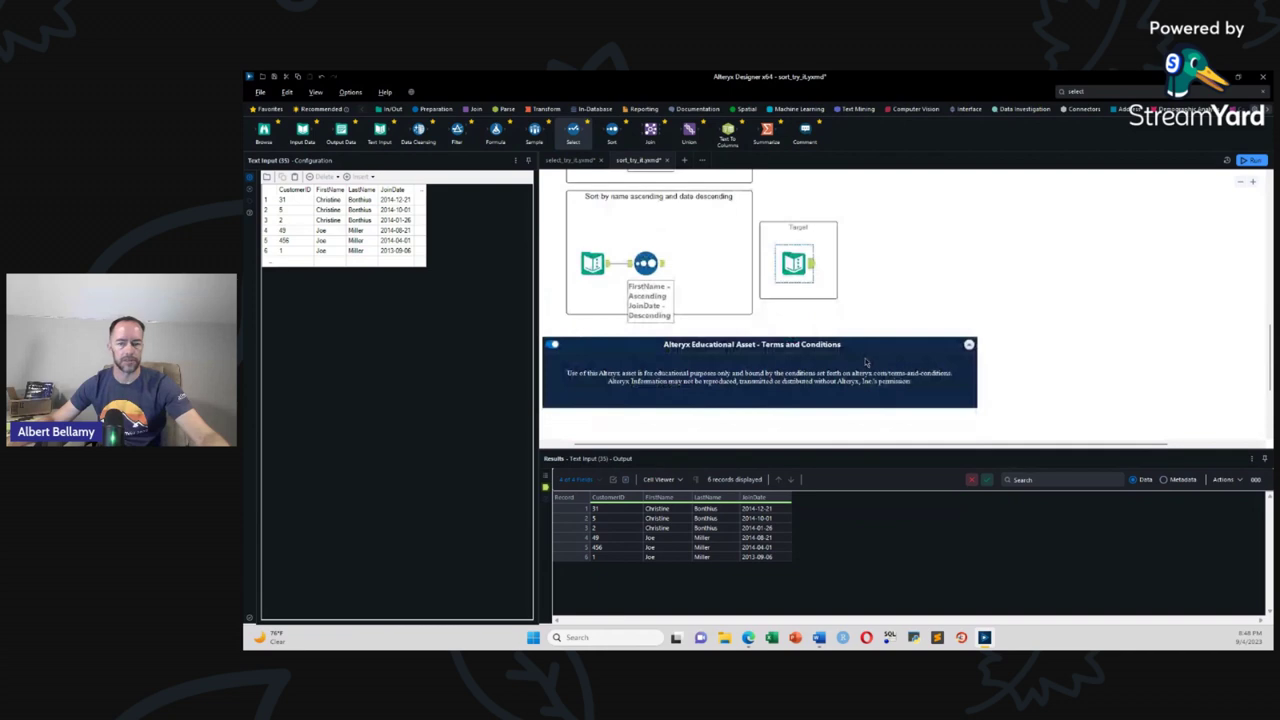
pyautogui.scroll(10, 869, 343)
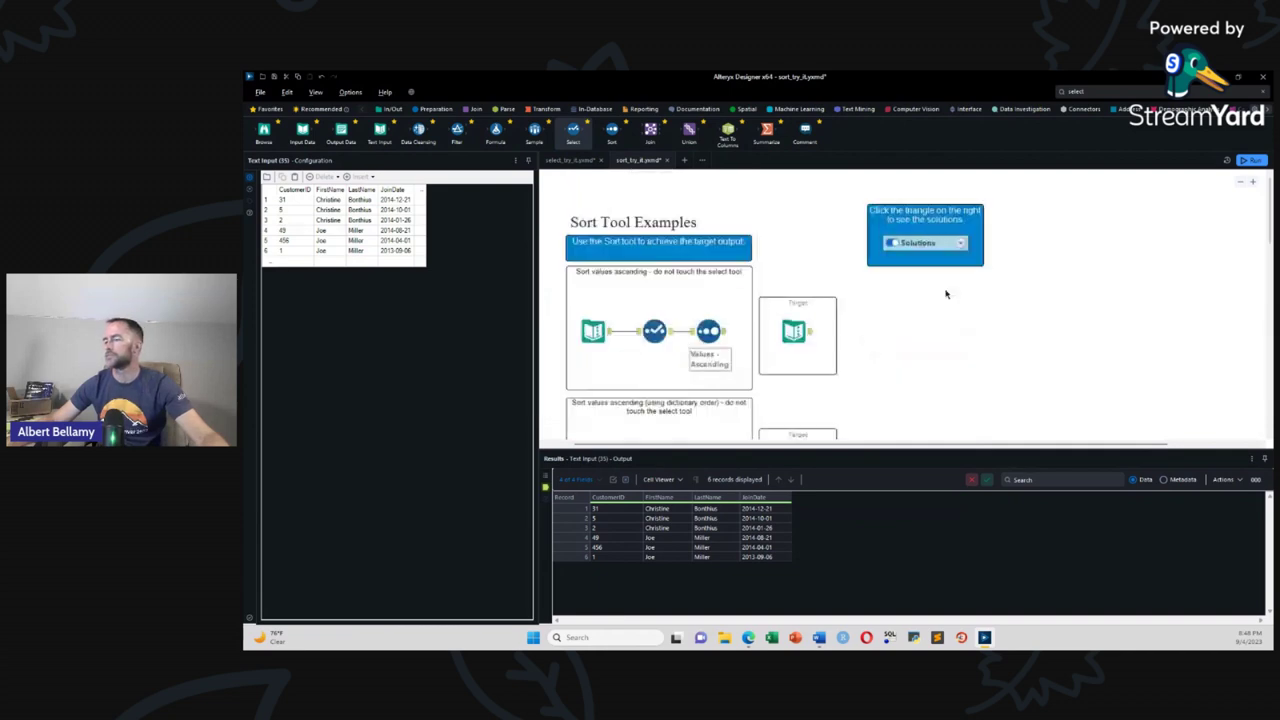
pyautogui.click(948, 292)
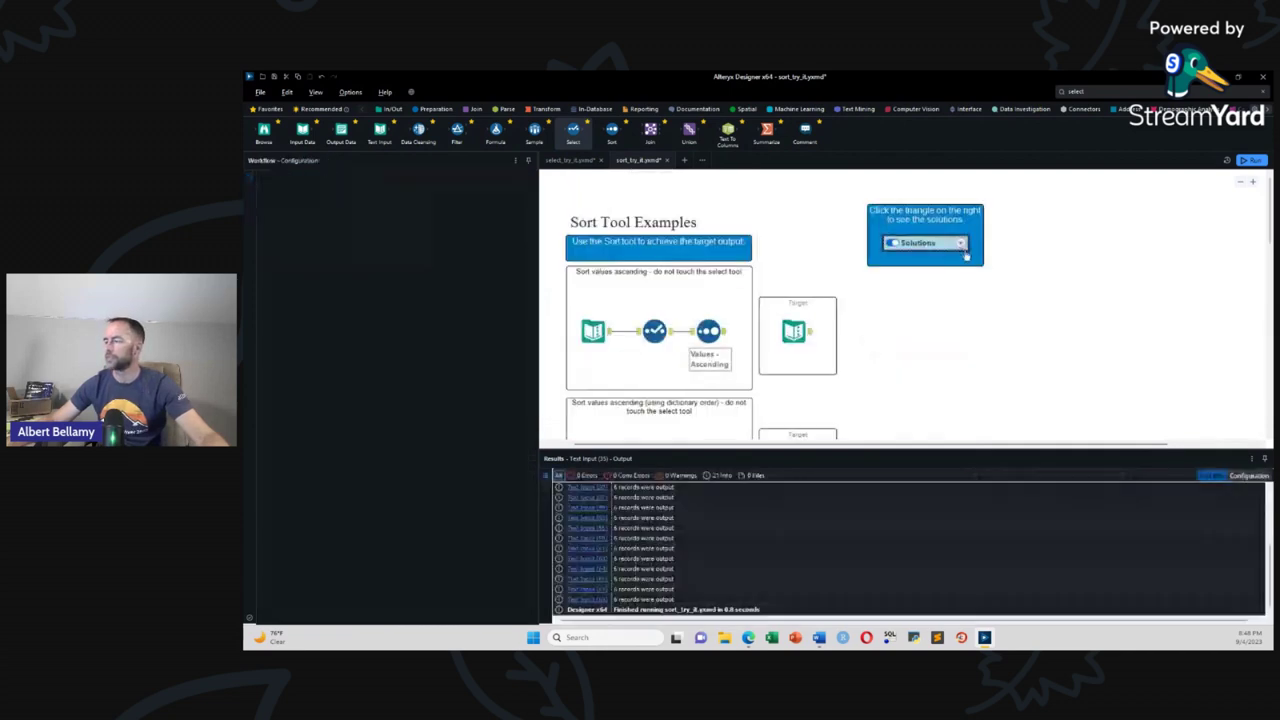
pyautogui.click(961, 243)
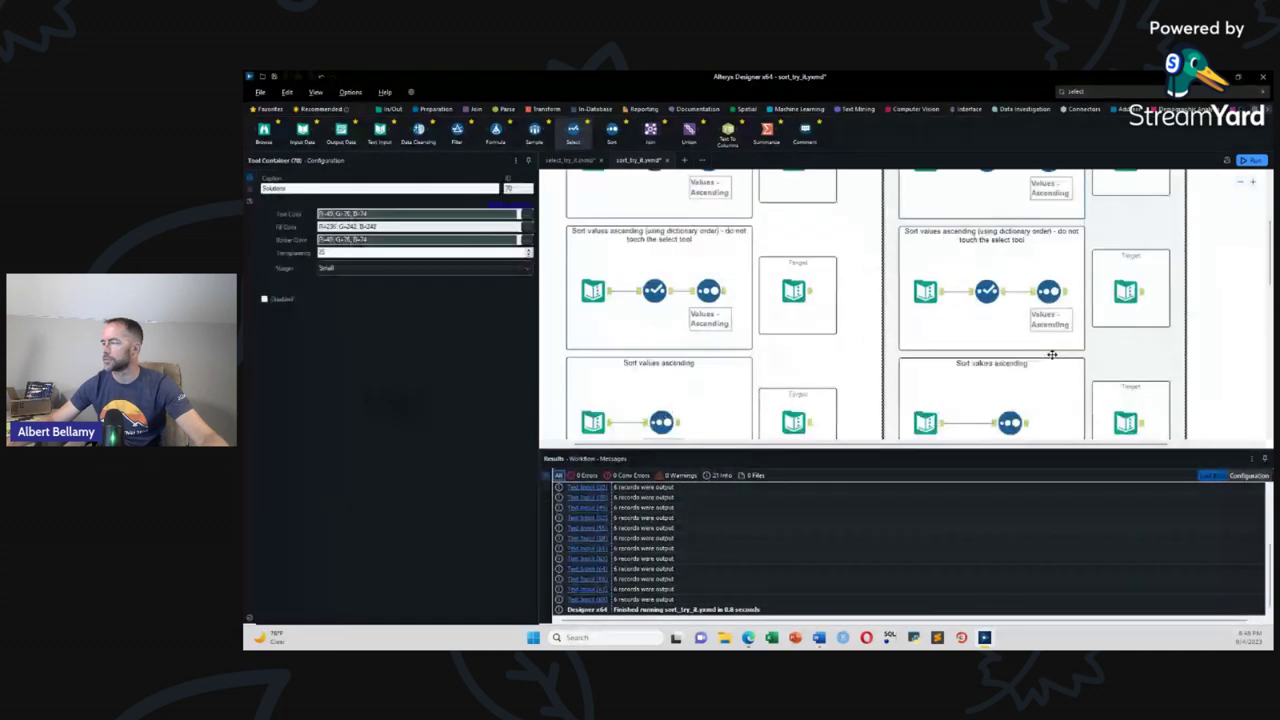
pyautogui.scroll(-5, 1000, 360)
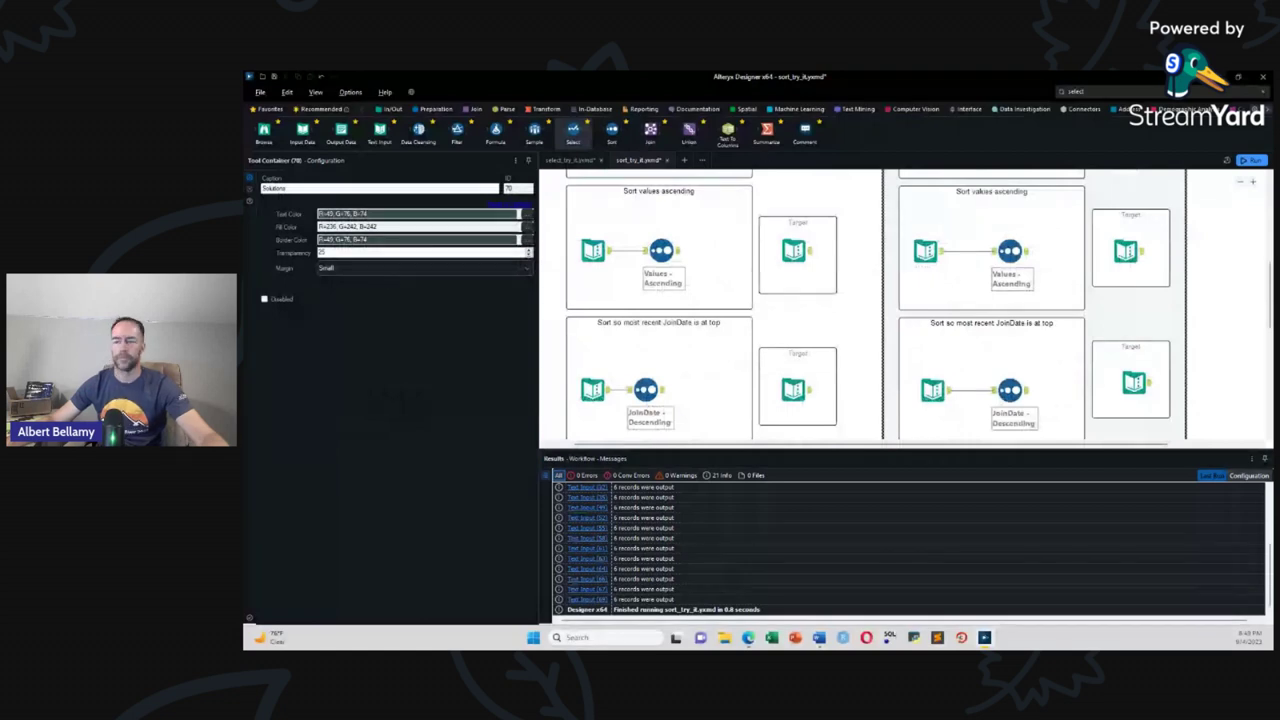
pyautogui.hotkey('alt', 'Tab')
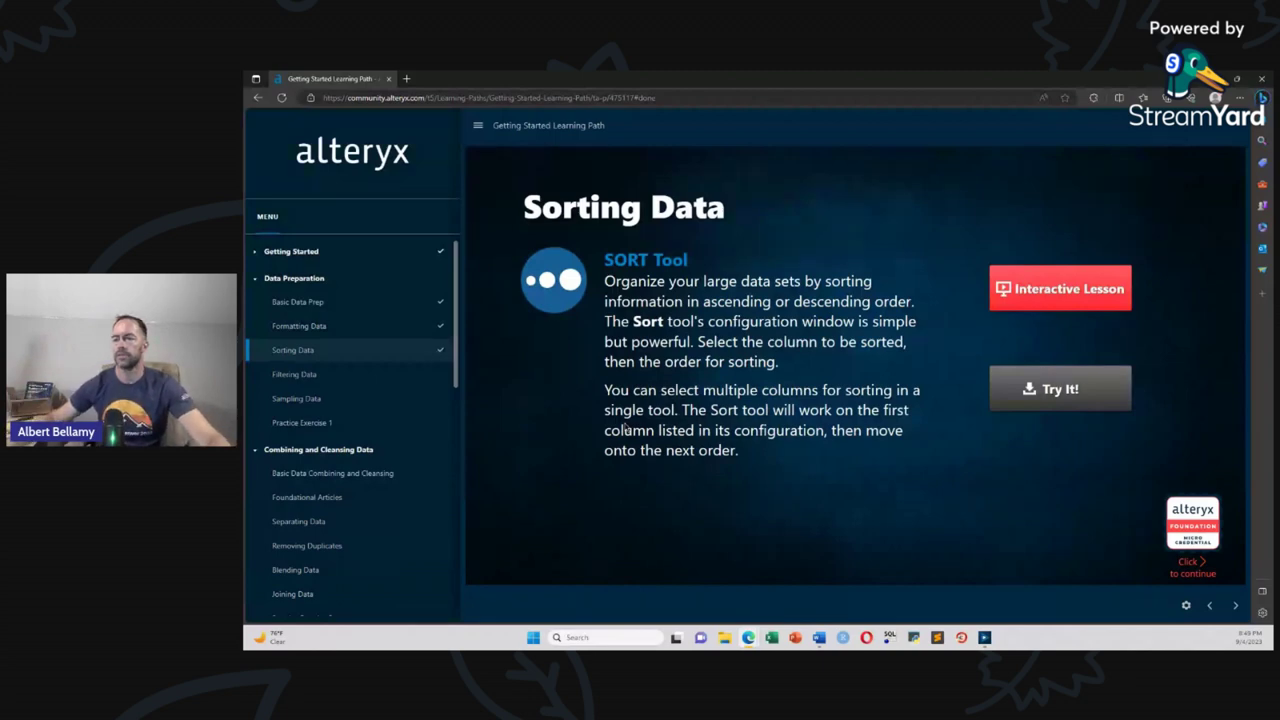
# Step: From the Filtering Data lesson, download the Try It! workflow and open filter_try_it
pyautogui.click(294, 375)
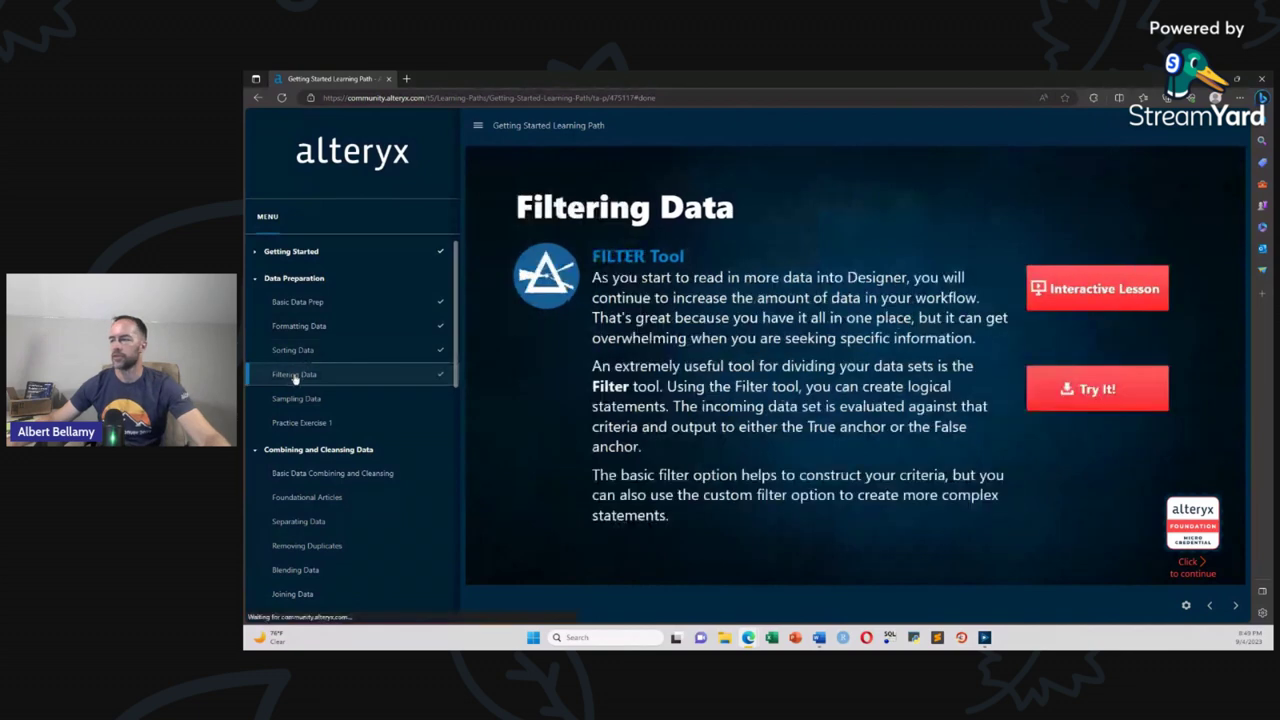
pyautogui.click(1080, 397)
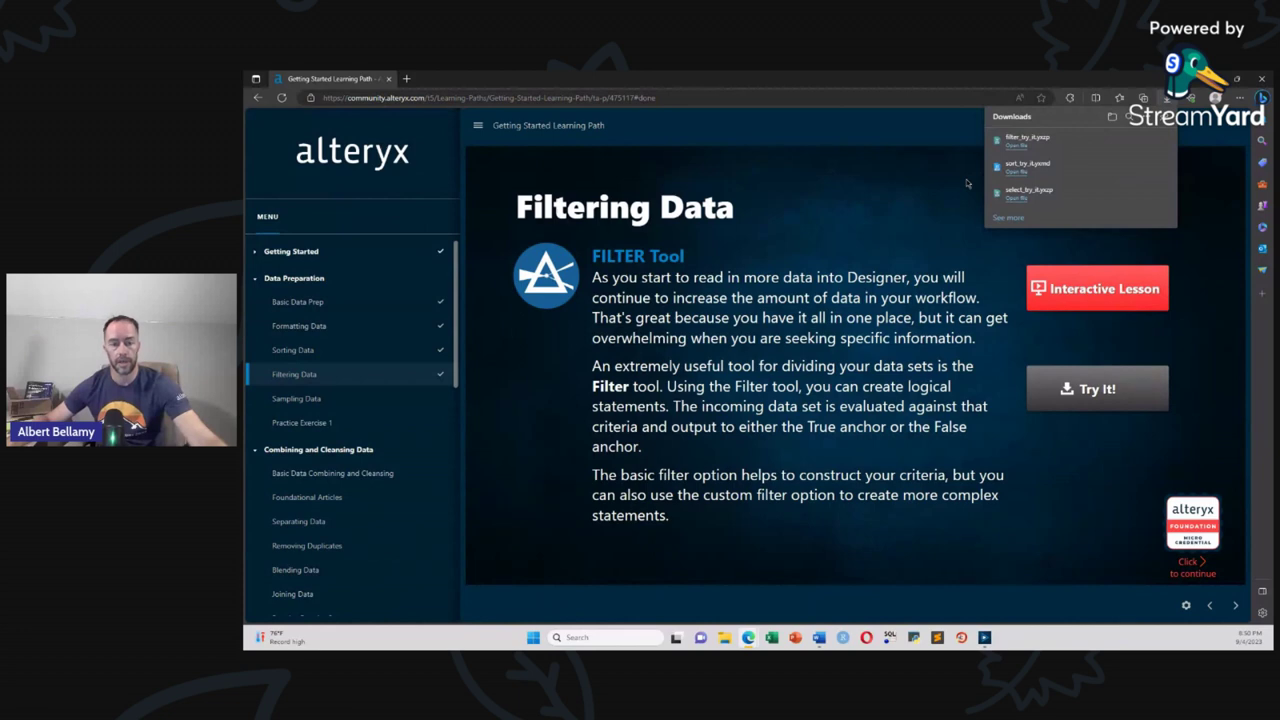
pyautogui.click(1016, 146)
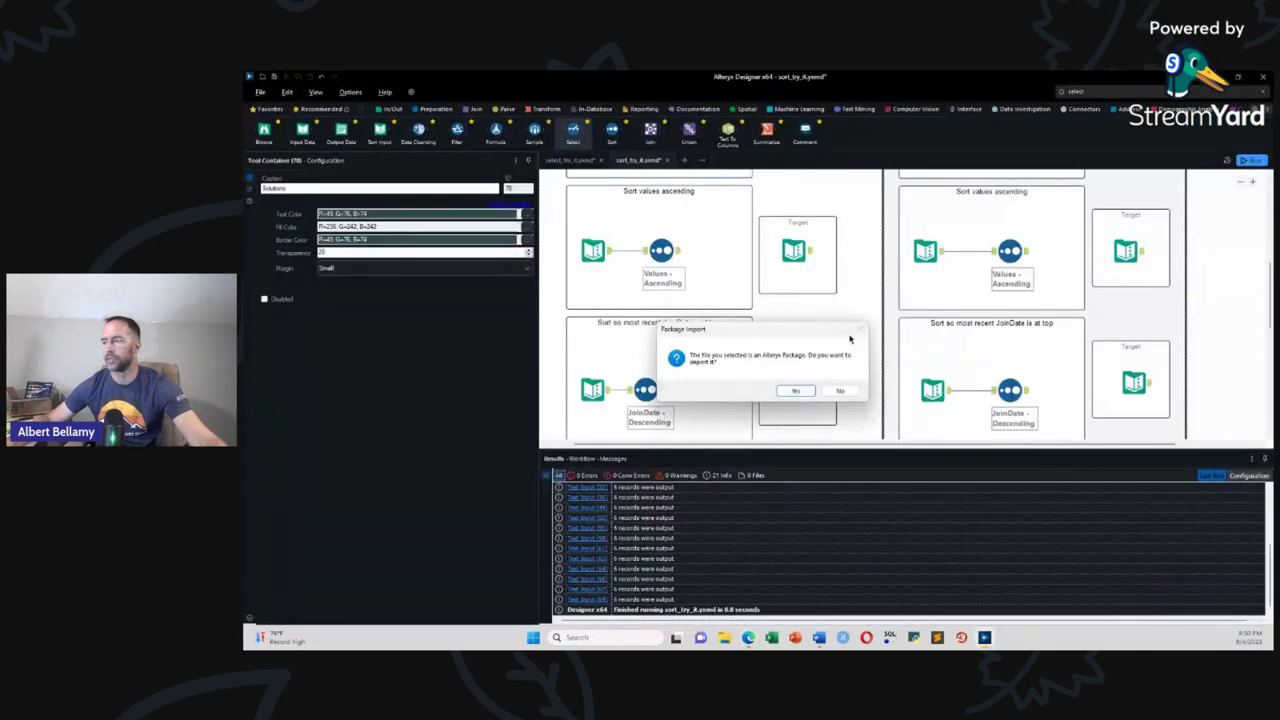
# Step: Import the filter_try_it package and load the Filter Tool Examples workflow
pyautogui.click(795, 392)
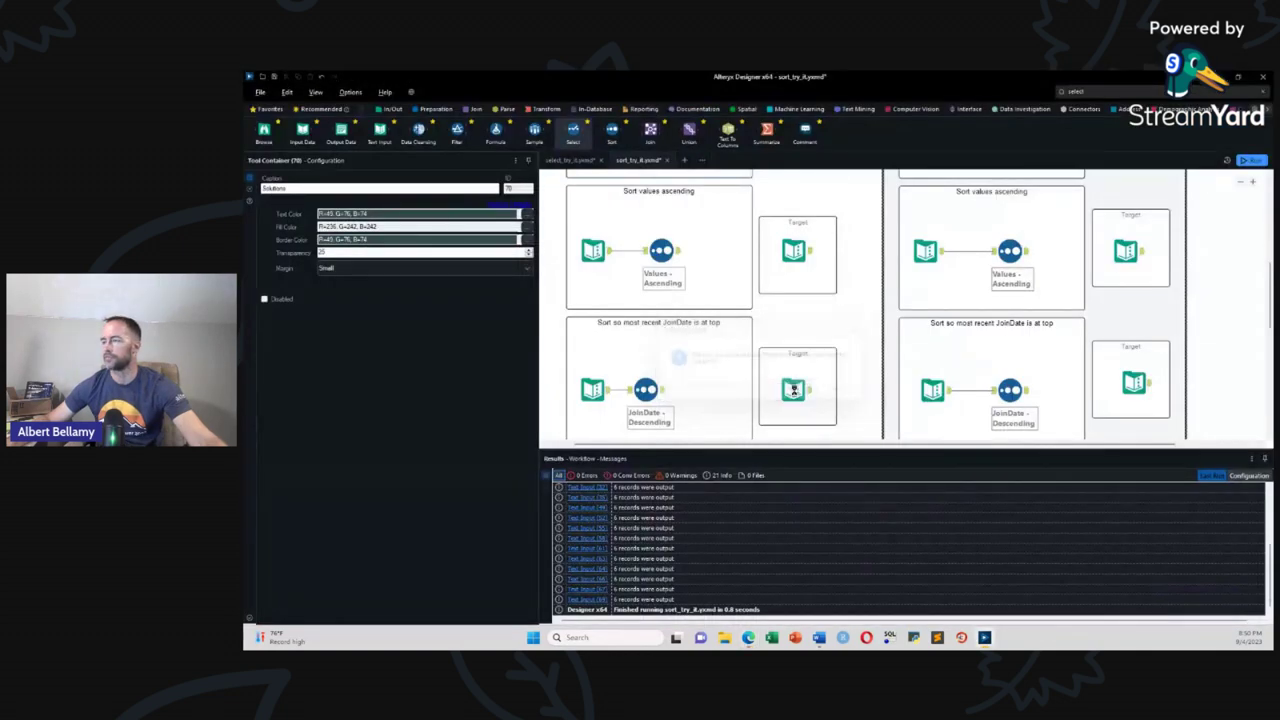
pyautogui.click(770, 467)
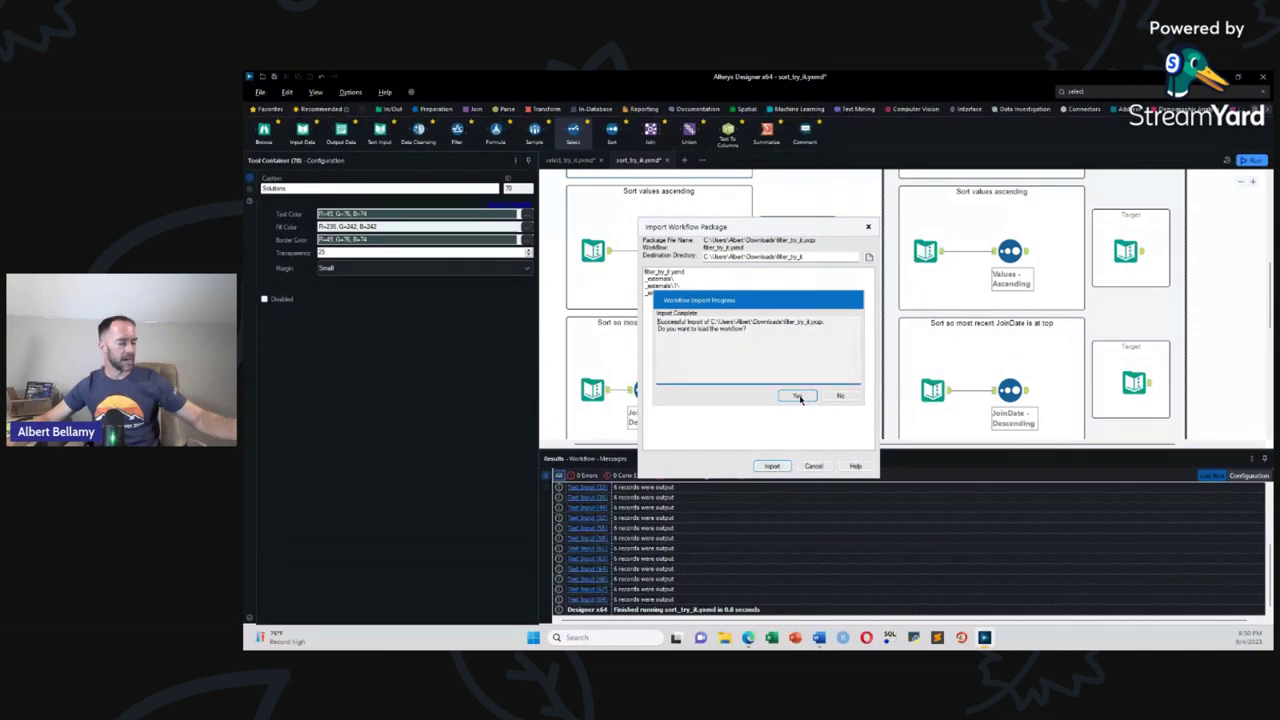
pyautogui.click(798, 396)
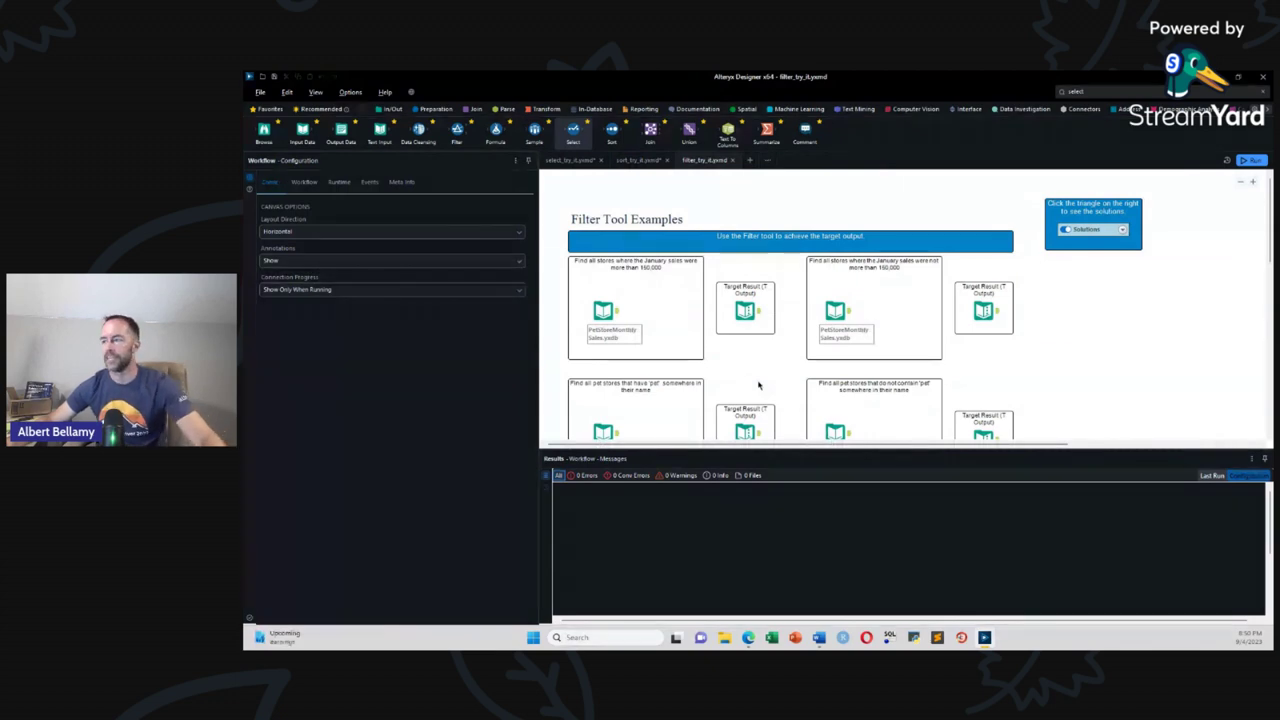
pyautogui.scroll(1, 758, 385)
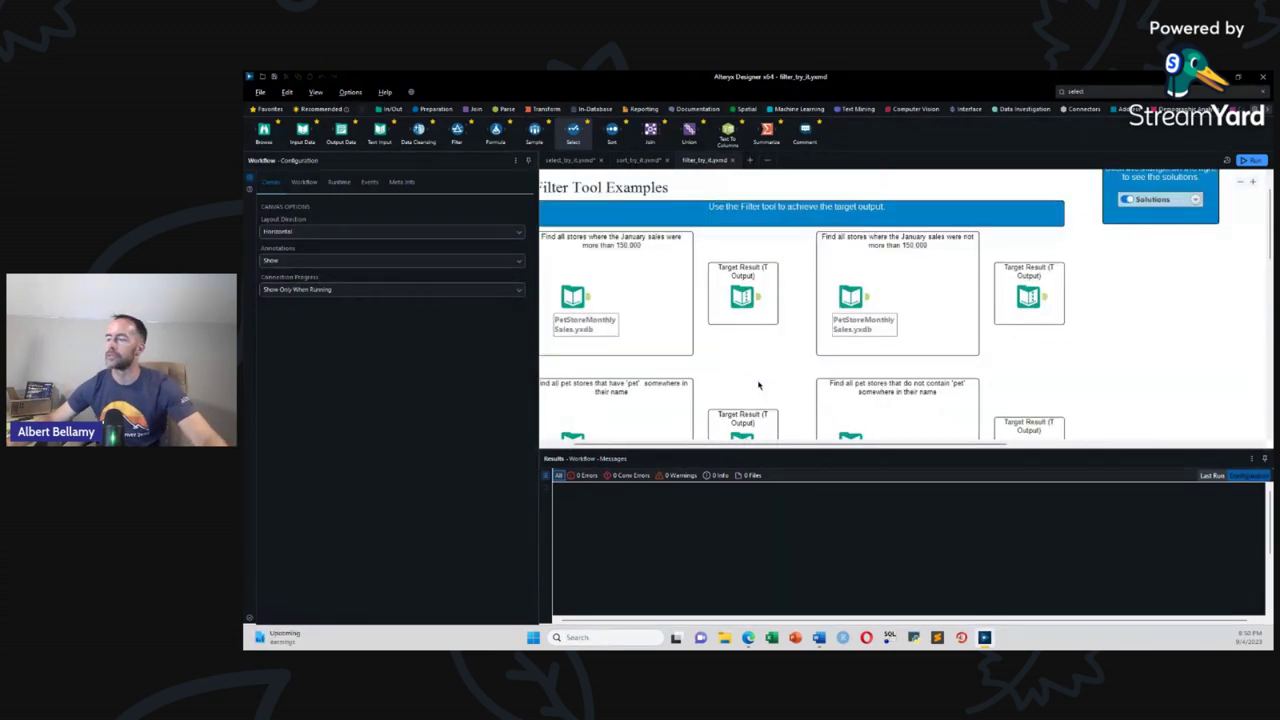
# Step: Run the filter examples and preview PetStoreMonthlySales' 13 pet store records
pyautogui.moveTo(765, 447); pyautogui.dragTo(735, 448)
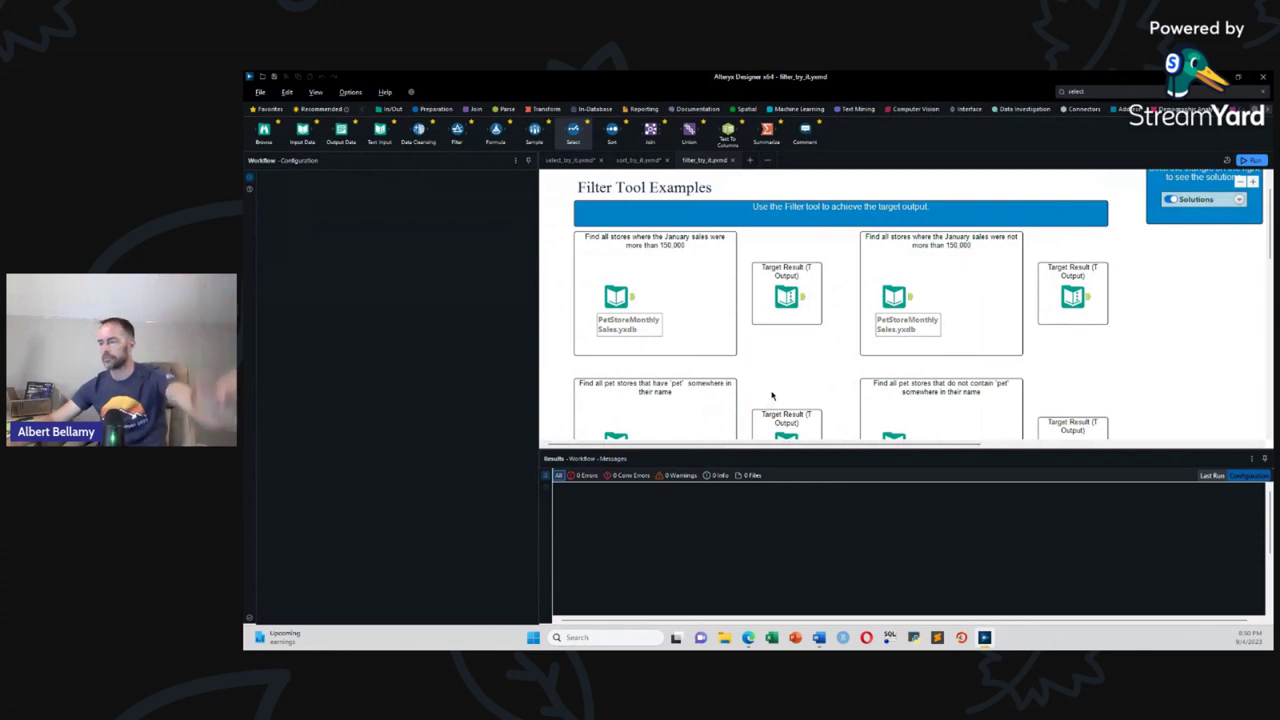
pyautogui.hotkey('ctrl', 'r')
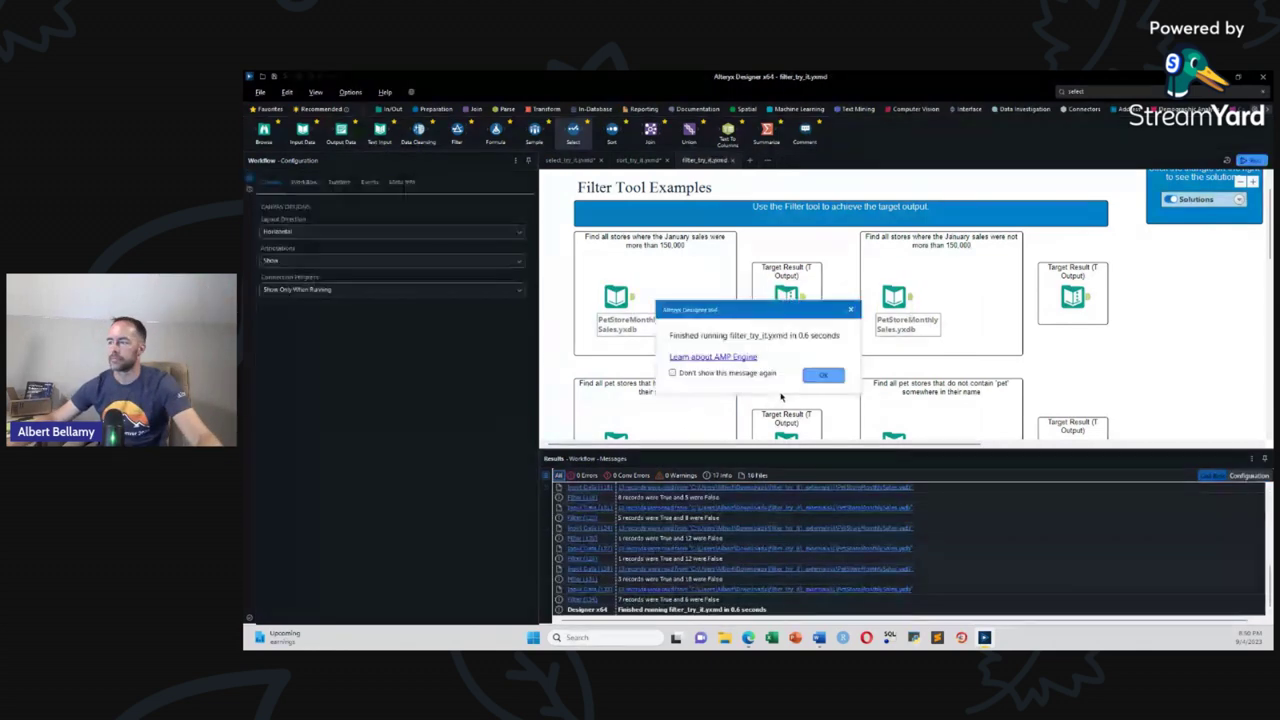
pyautogui.click(821, 376)
pyautogui.click(632, 302)
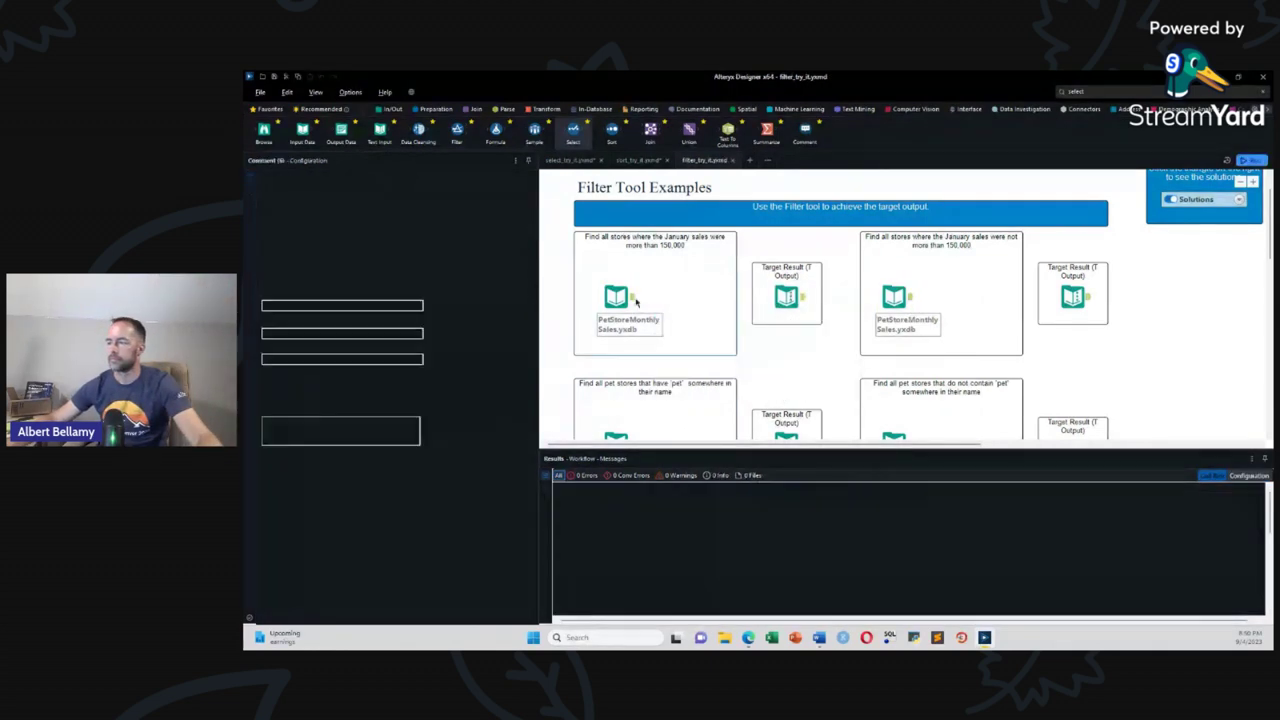
pyautogui.click(630, 298)
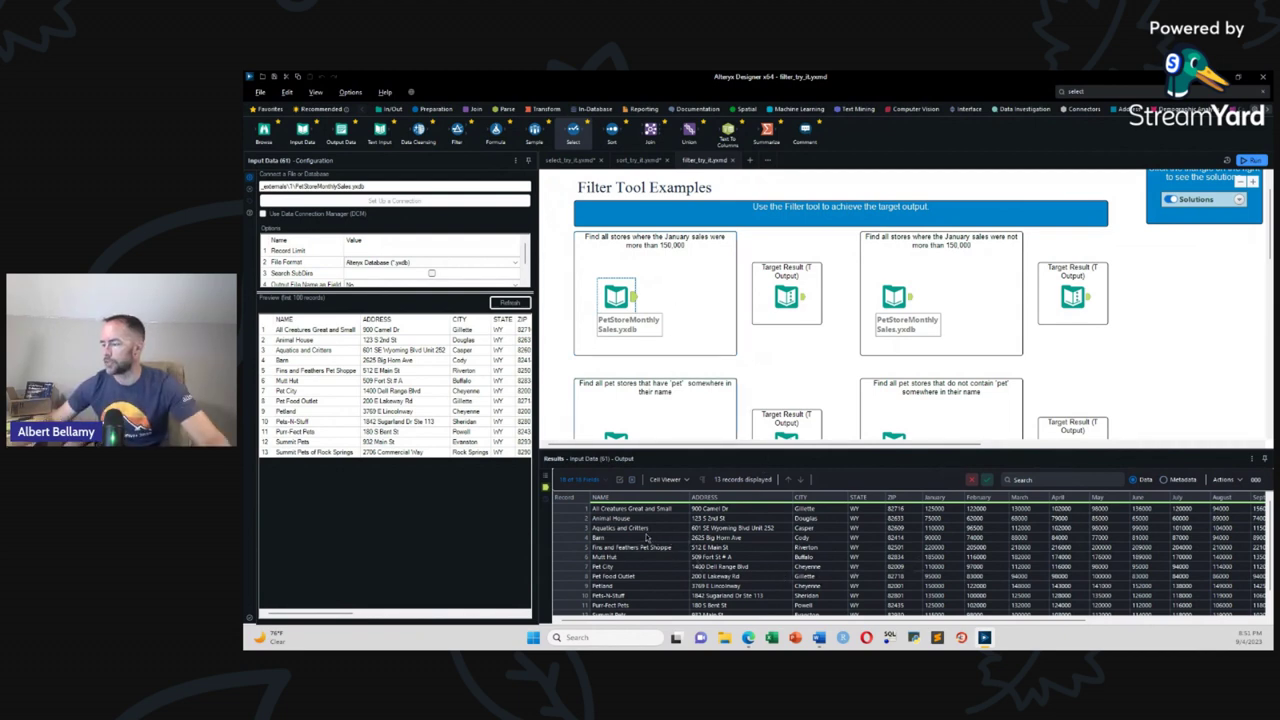
# Step: Place a Filter tool after PetStoreMonthlySales in the January-over-150,000 exercise
pyautogui.moveTo(749, 626); pyautogui.dragTo(872, 628)
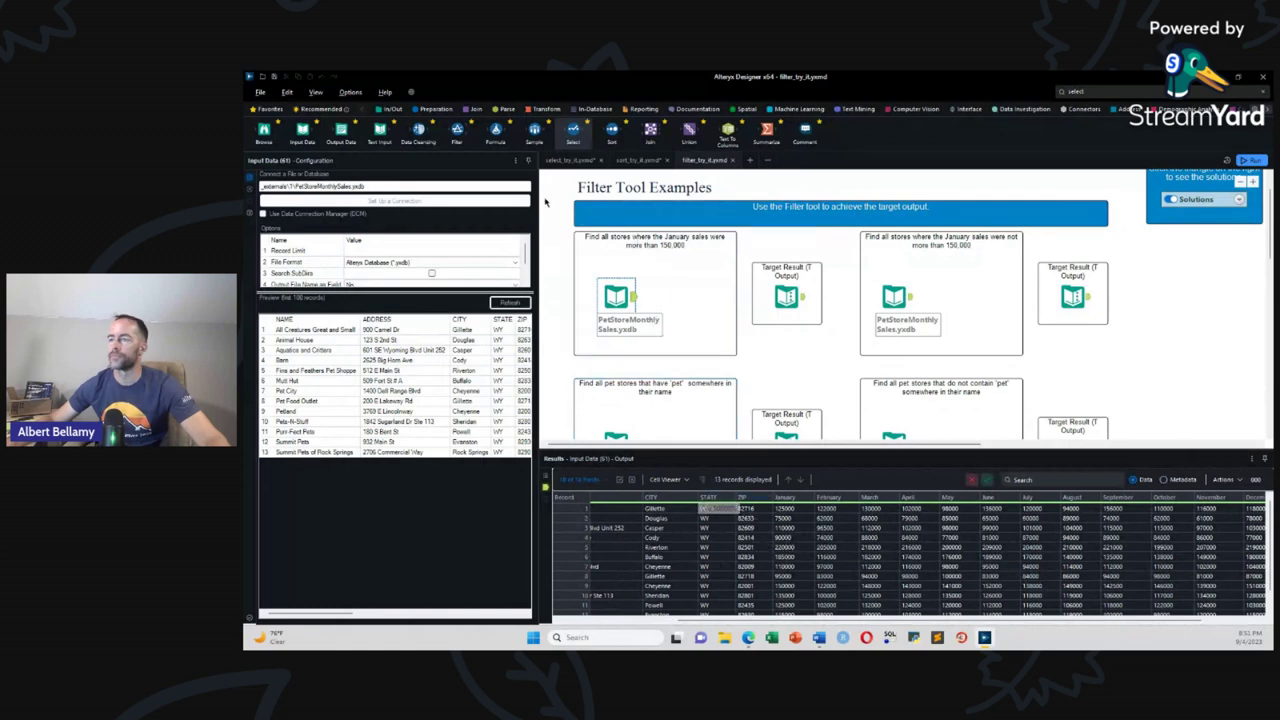
pyautogui.moveTo(457, 130); pyautogui.dragTo(668, 322)
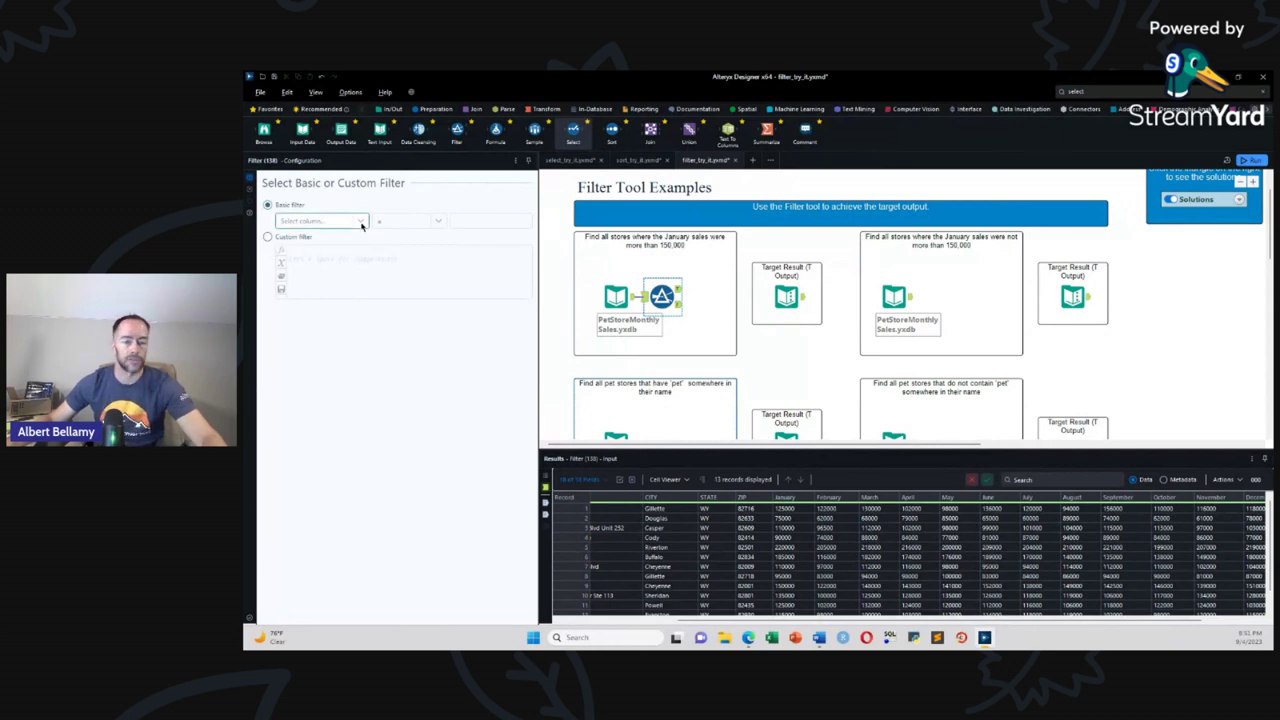
# Step: Set the Basic filter condition to January > 150000
pyautogui.click(361, 222)
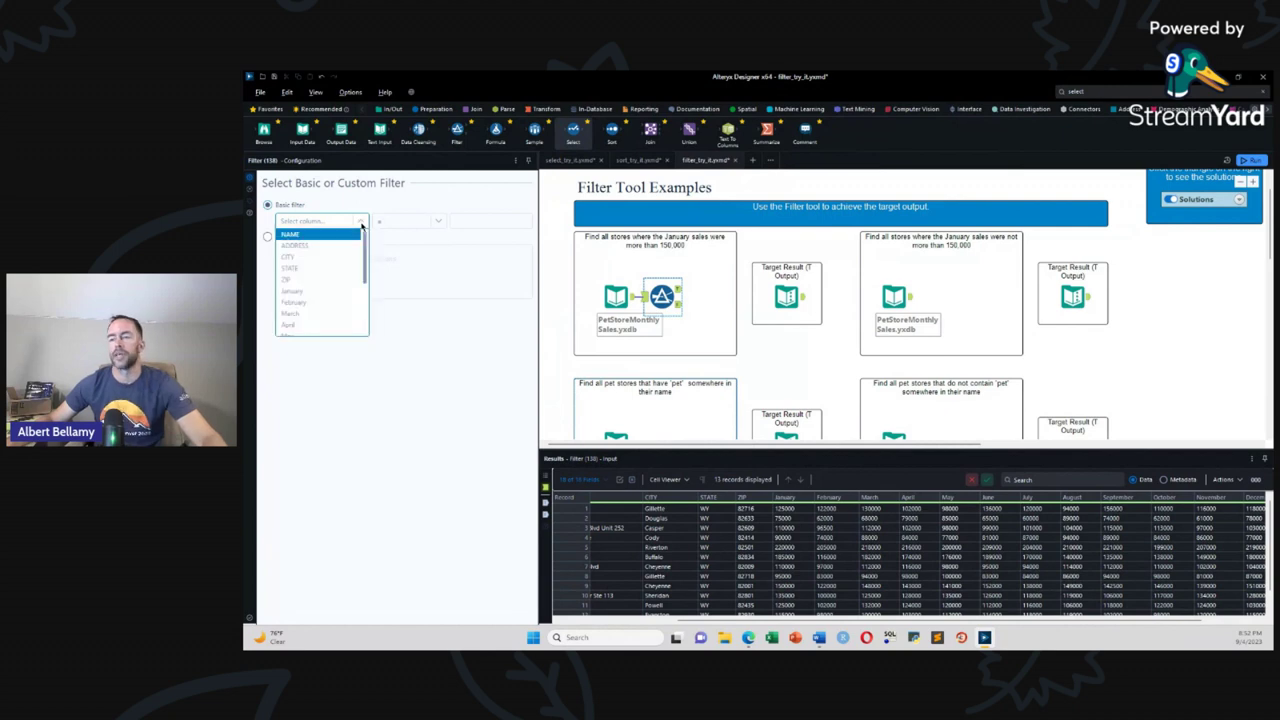
pyautogui.click(355, 290)
pyautogui.click(438, 222)
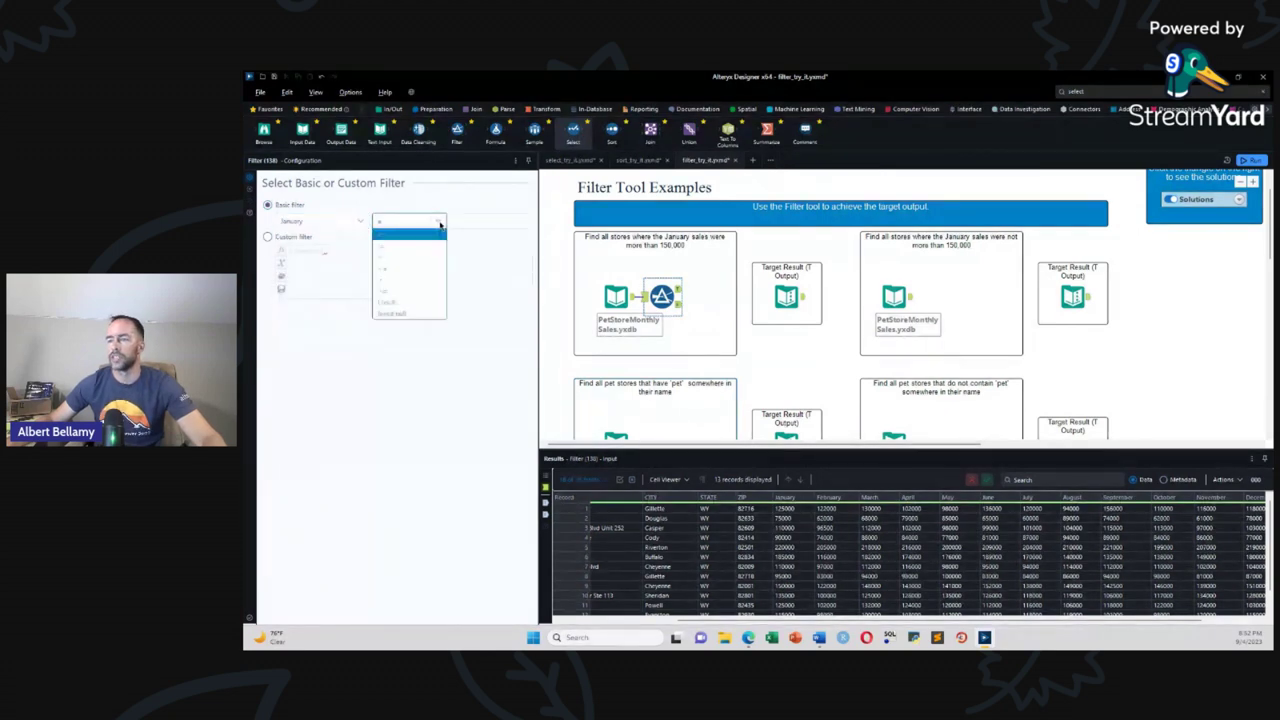
pyautogui.click(408, 285)
pyautogui.click(466, 219)
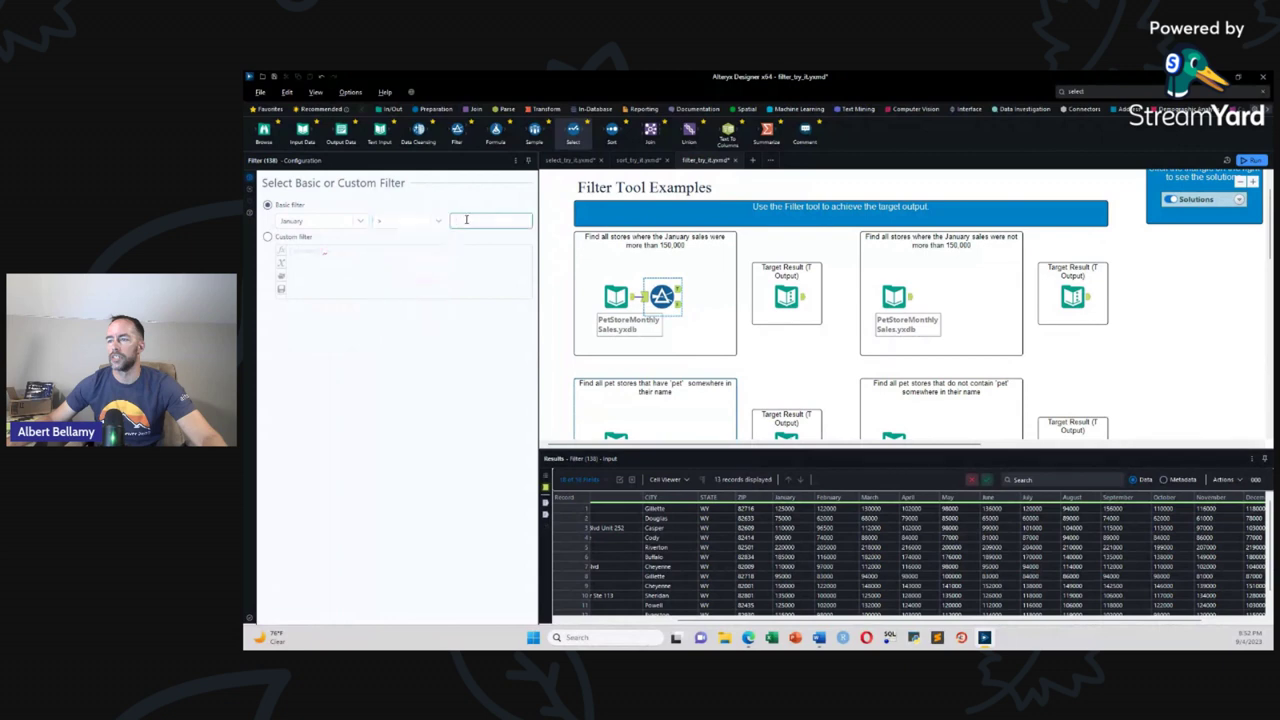
pyautogui.click(438, 221)
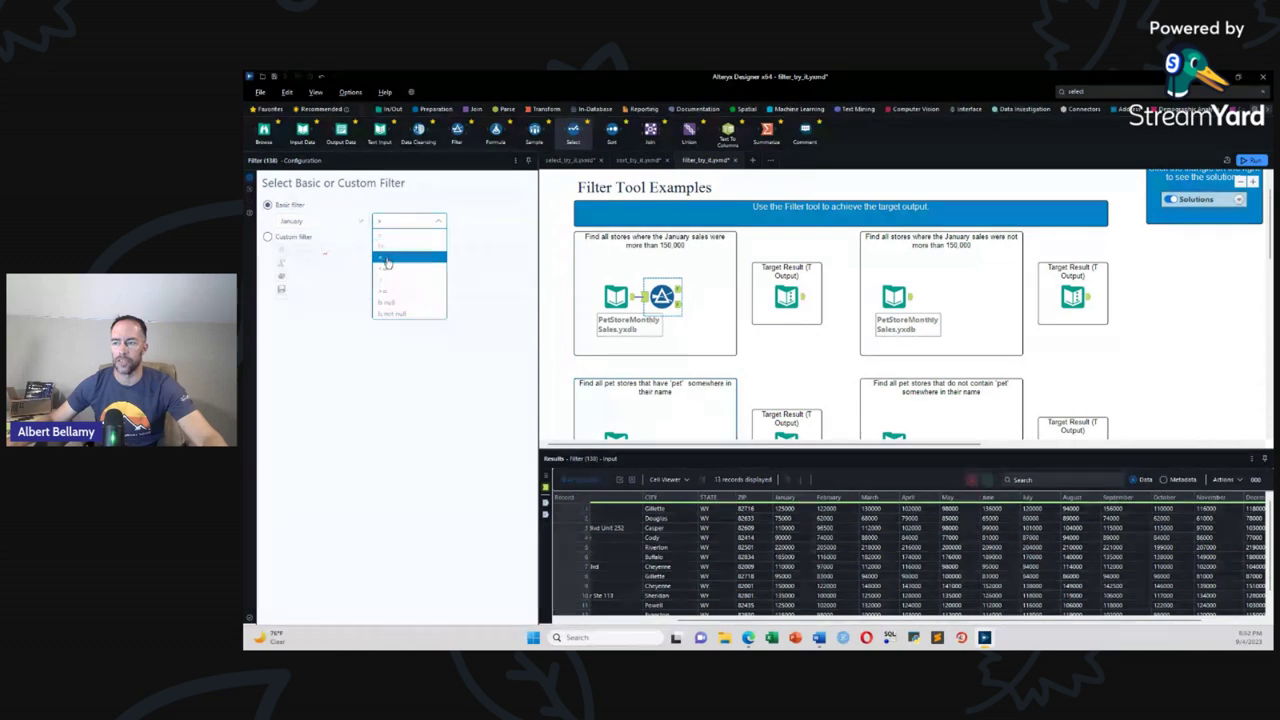
pyautogui.click(387, 261)
pyautogui.click(466, 220)
pyautogui.write('150000')
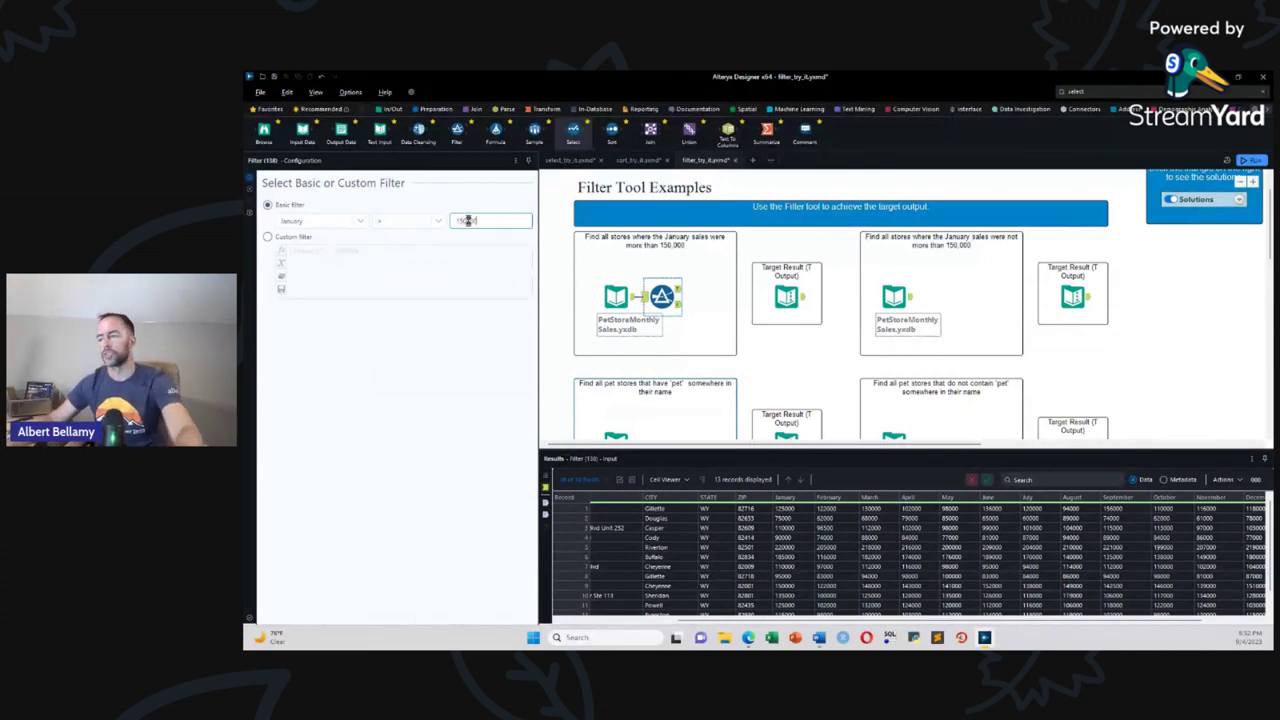
pyautogui.click(607, 279)
# Step: Run the workflow and check the two passing rows against the target result
pyautogui.hotkey('ctrl', 'r')
pyautogui.click(668, 300)
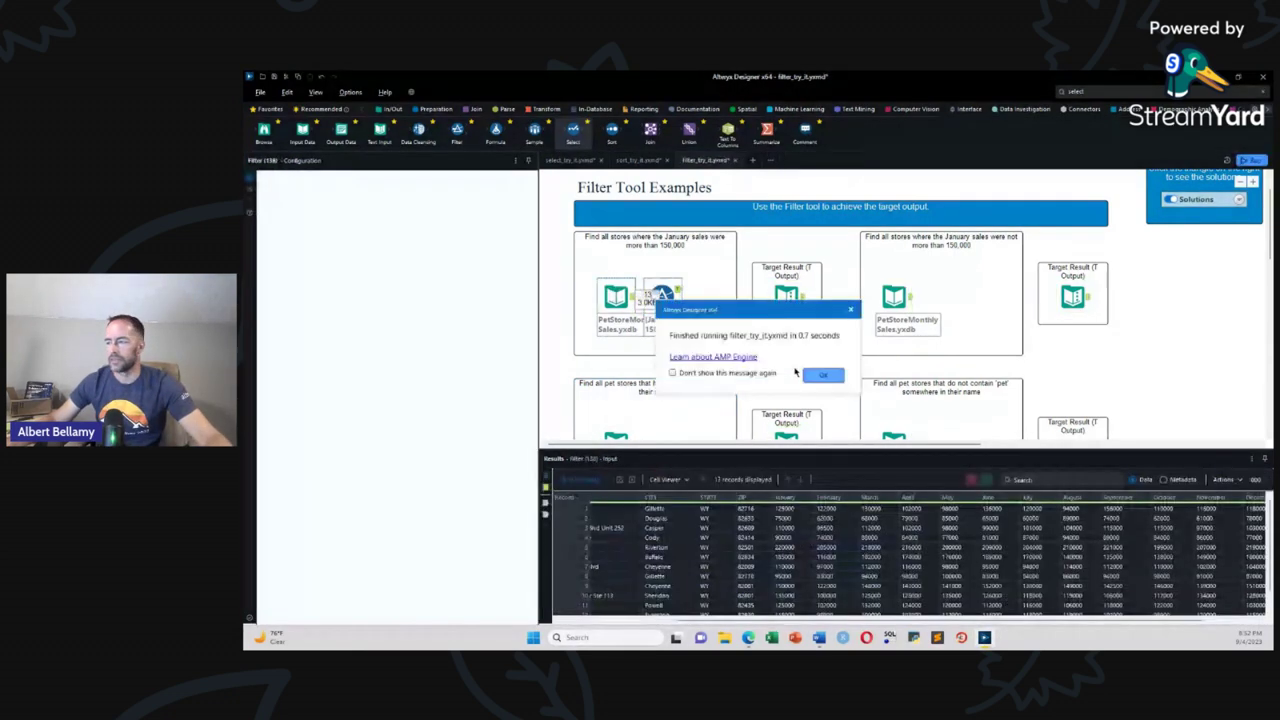
pyautogui.click(679, 292)
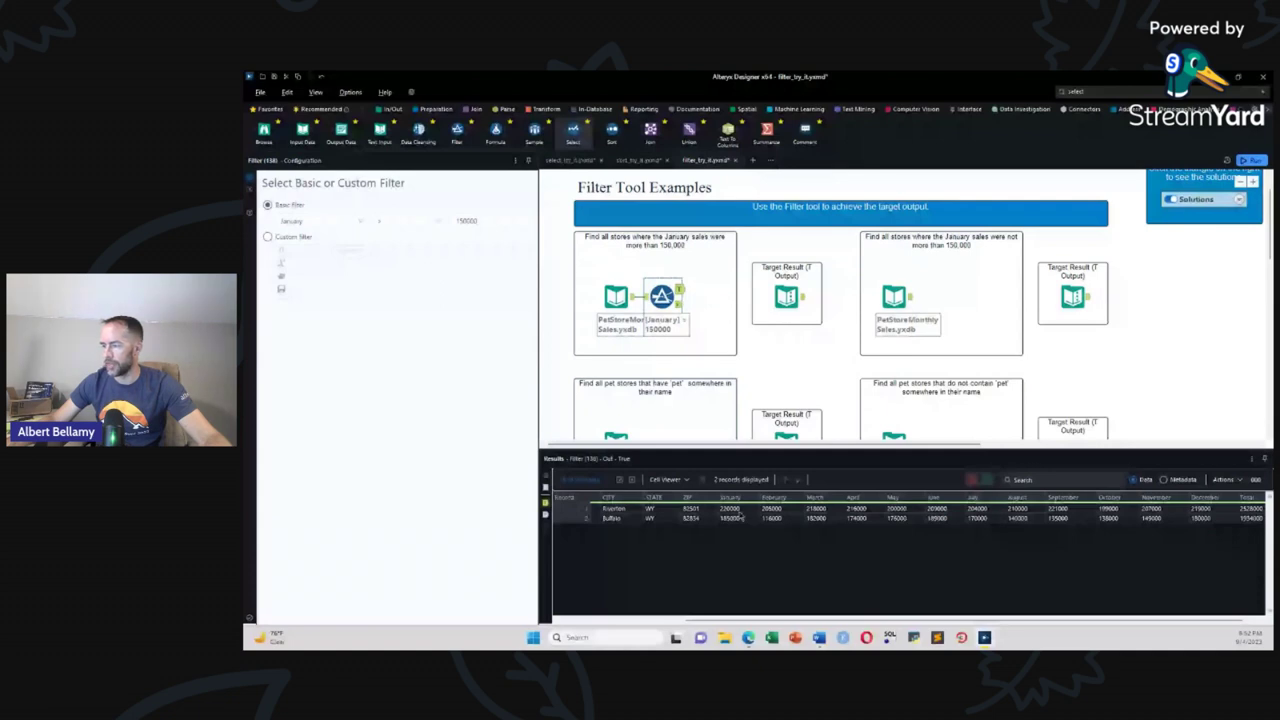
pyautogui.click(679, 308)
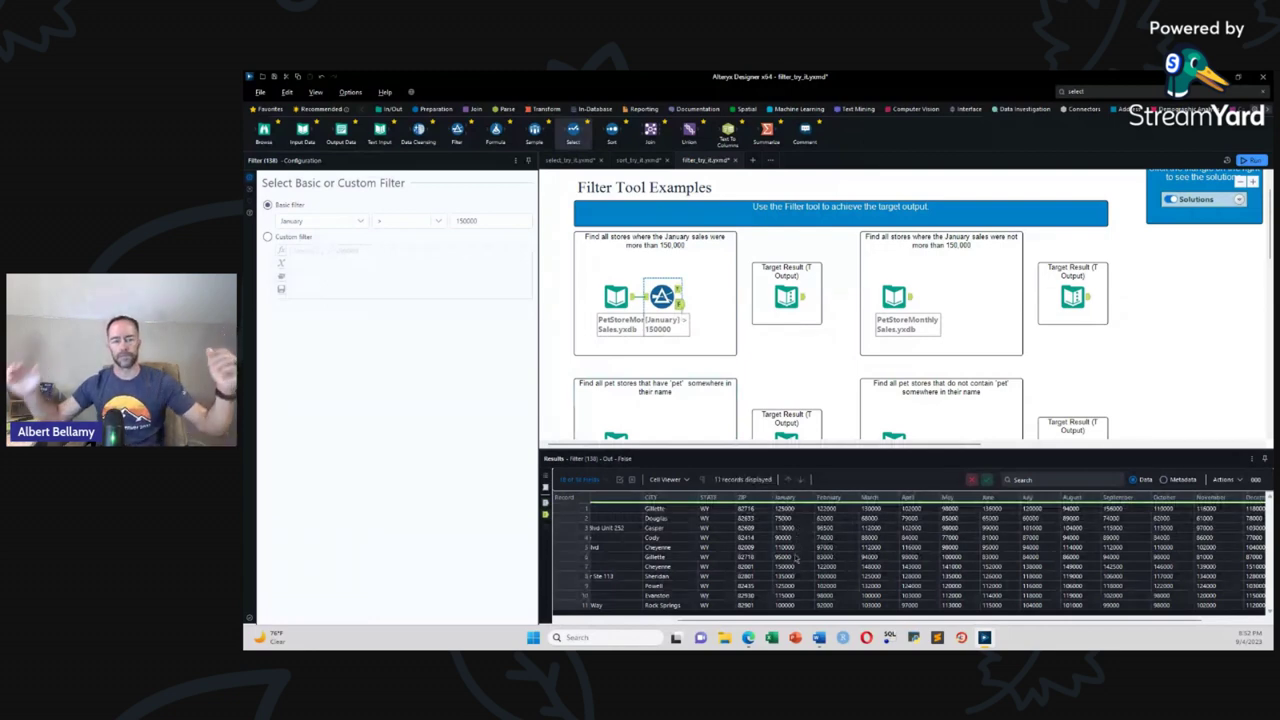
pyautogui.click(681, 290)
pyautogui.click(784, 297)
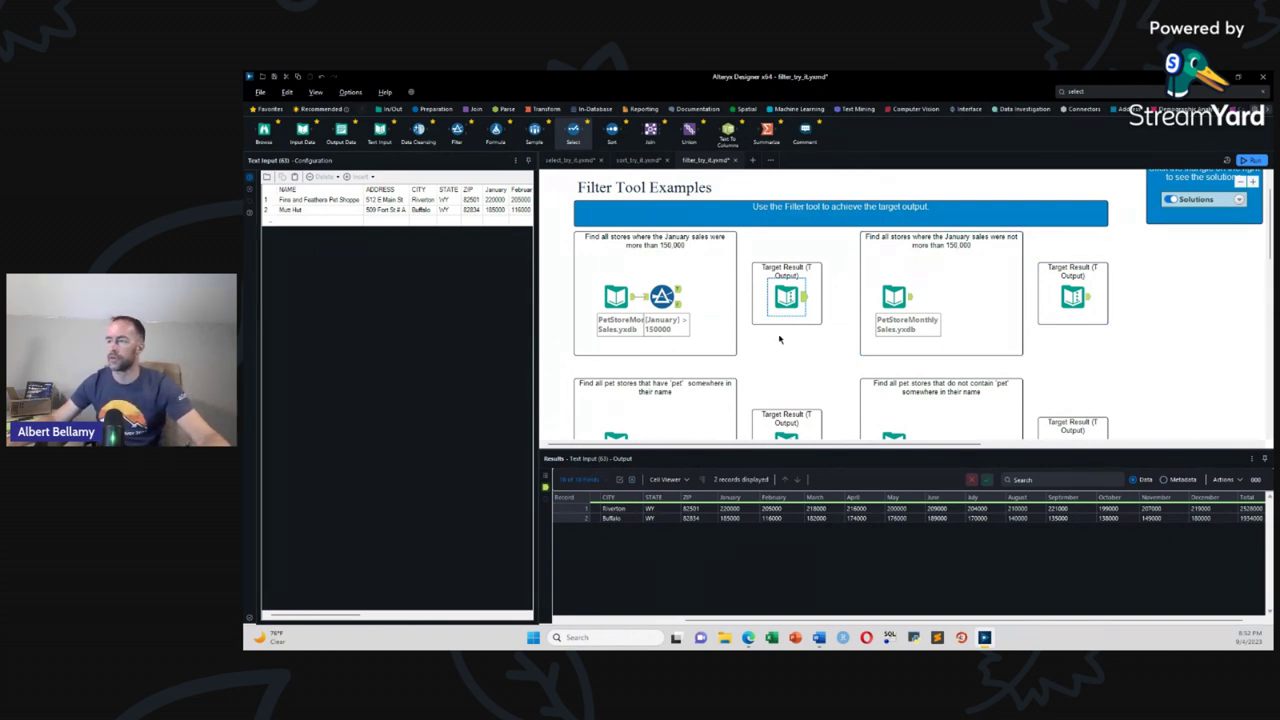
# Step: Paste a copy of the first filter into example two and connect it to its input
pyautogui.click(662, 296)
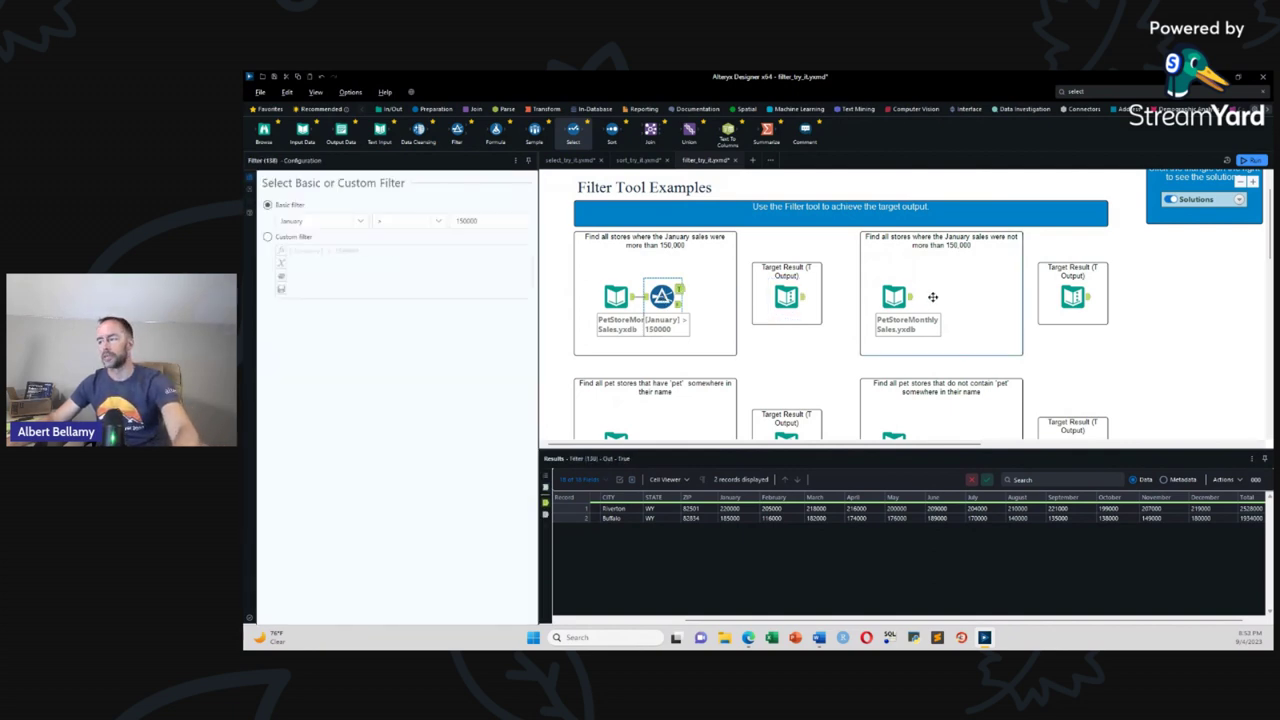
pyautogui.click(948, 295)
pyautogui.hotkey('ctrl', 'v')
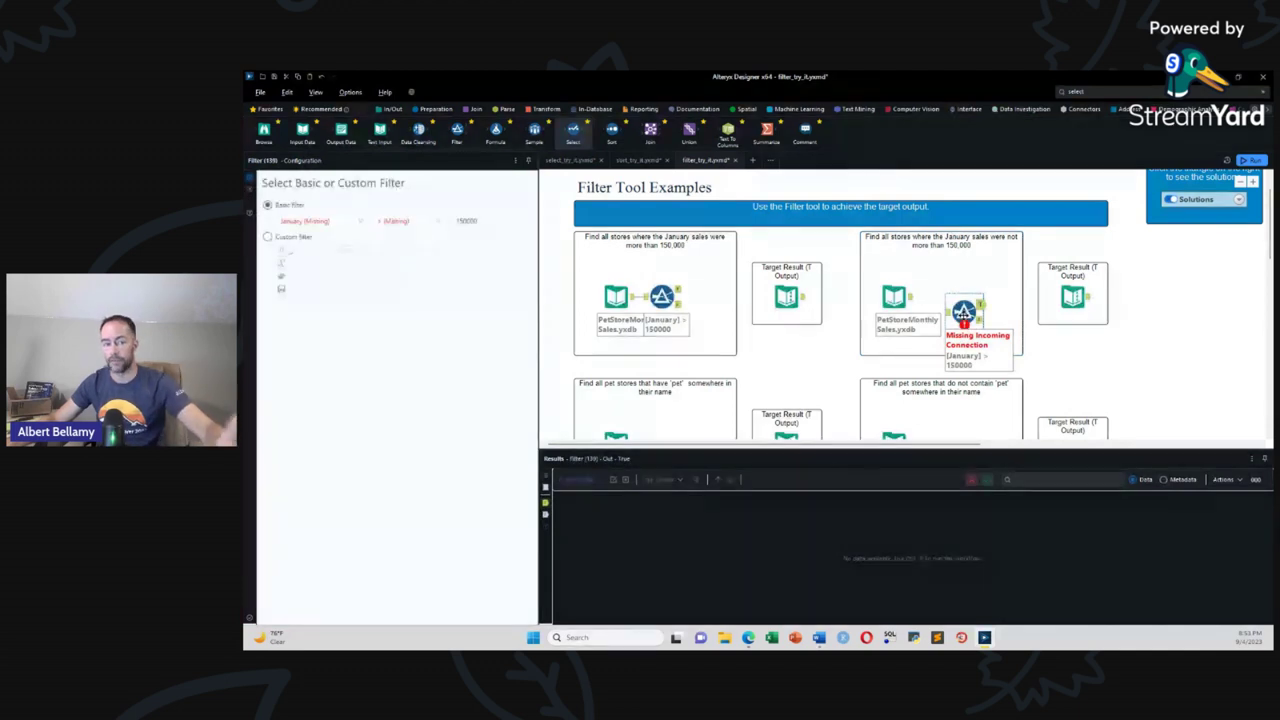
pyautogui.moveTo(963, 312); pyautogui.dragTo(940, 296)
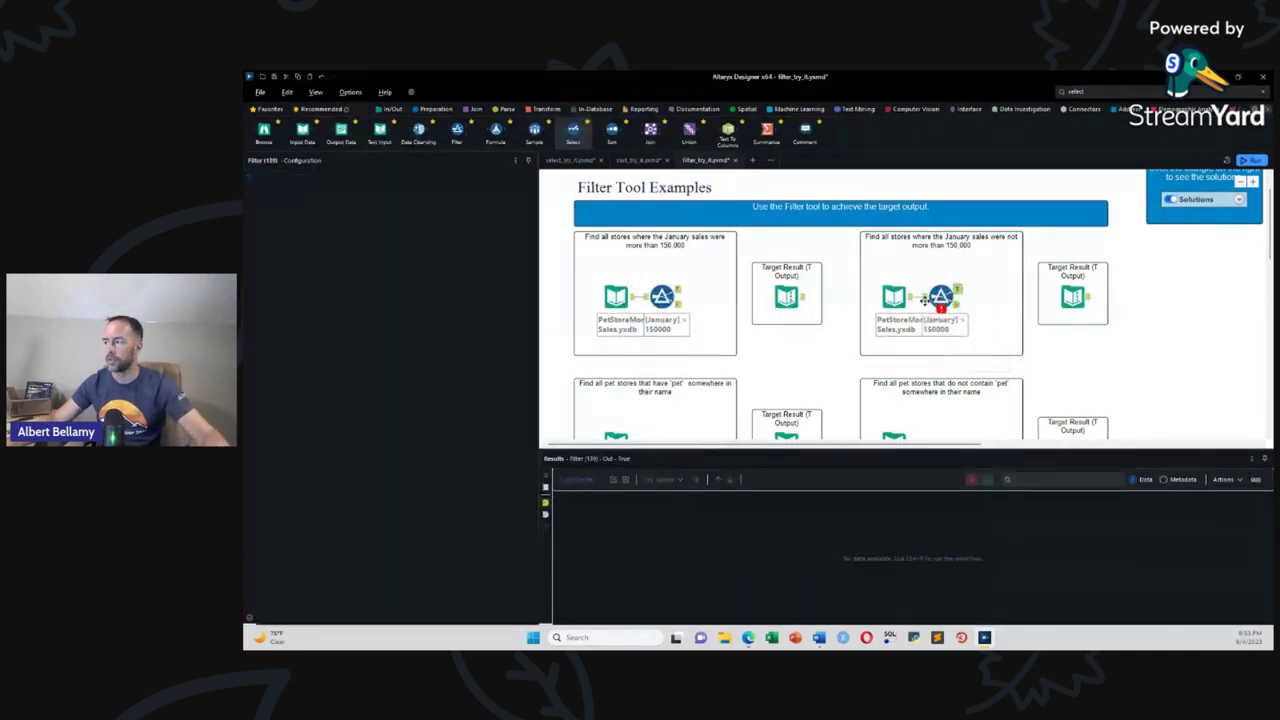
pyautogui.hotkey('ctrl', 'r')
pyautogui.hotkey('ctrl', 'z')
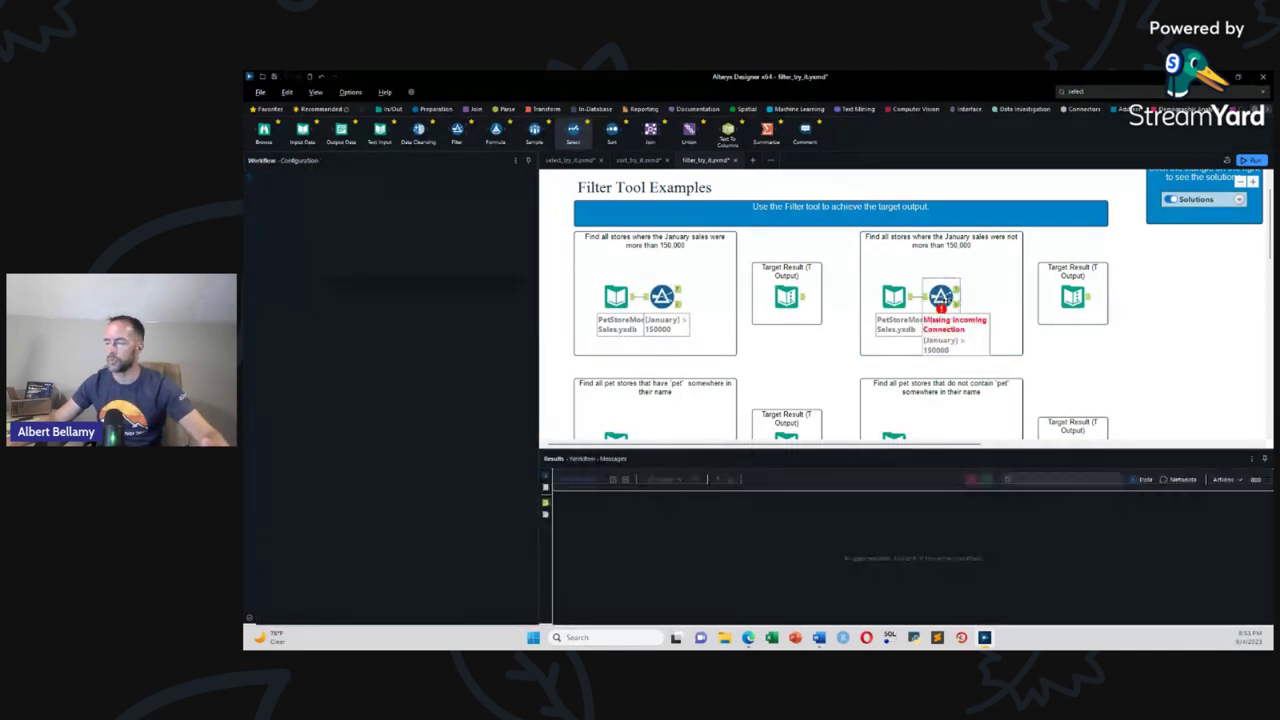
pyautogui.hotkey('ctrl', 'y')
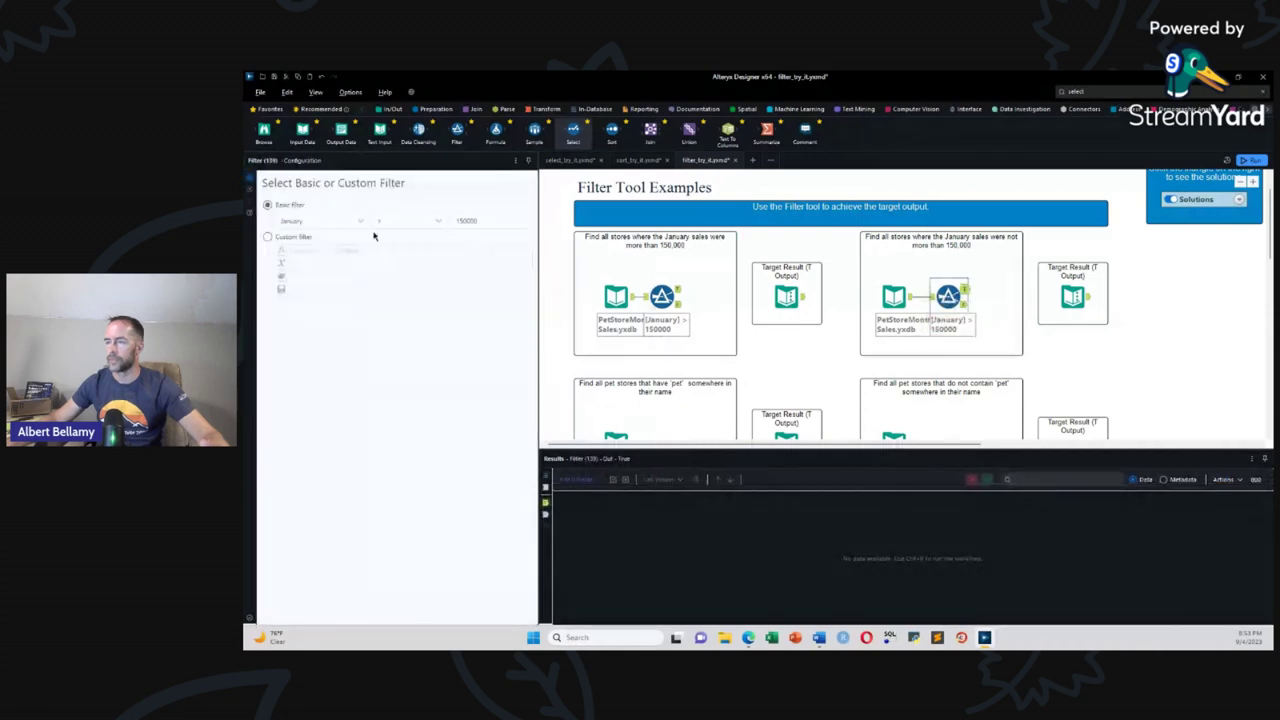
# Step: Change the condition to January <= 150000, run, and compare the 11 rows with the target
pyautogui.click(437, 222)
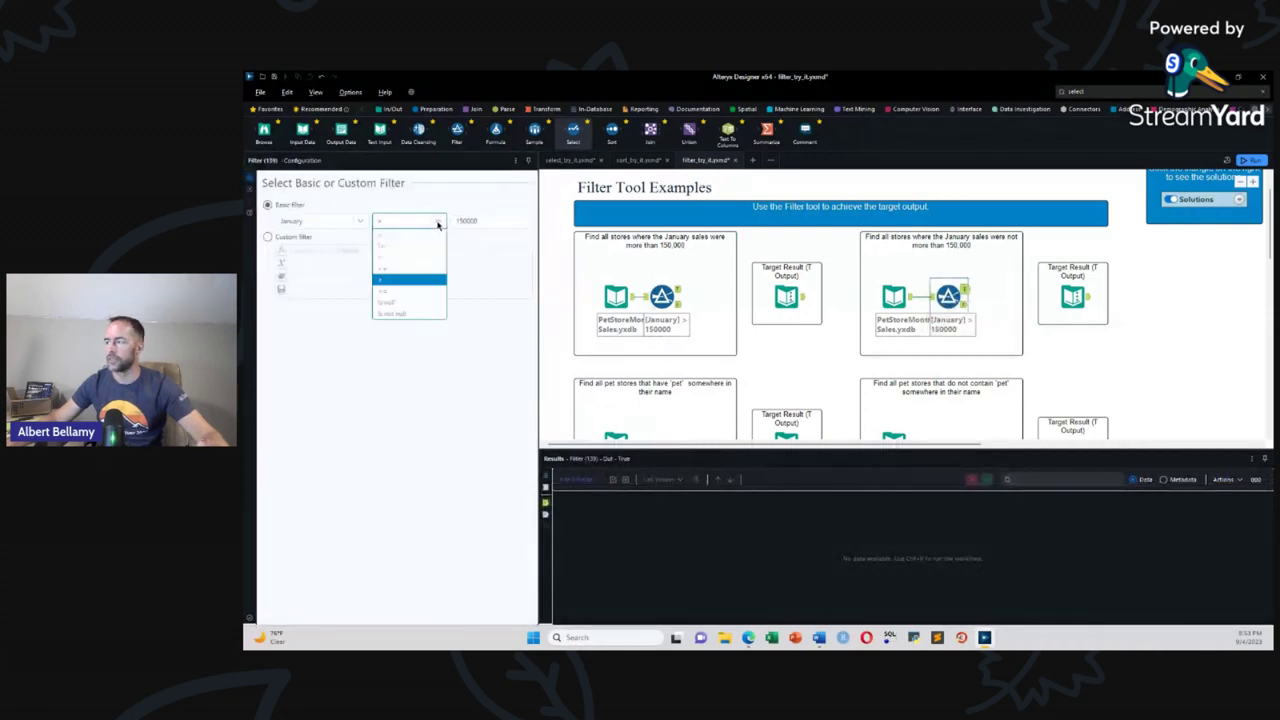
pyautogui.click(414, 268)
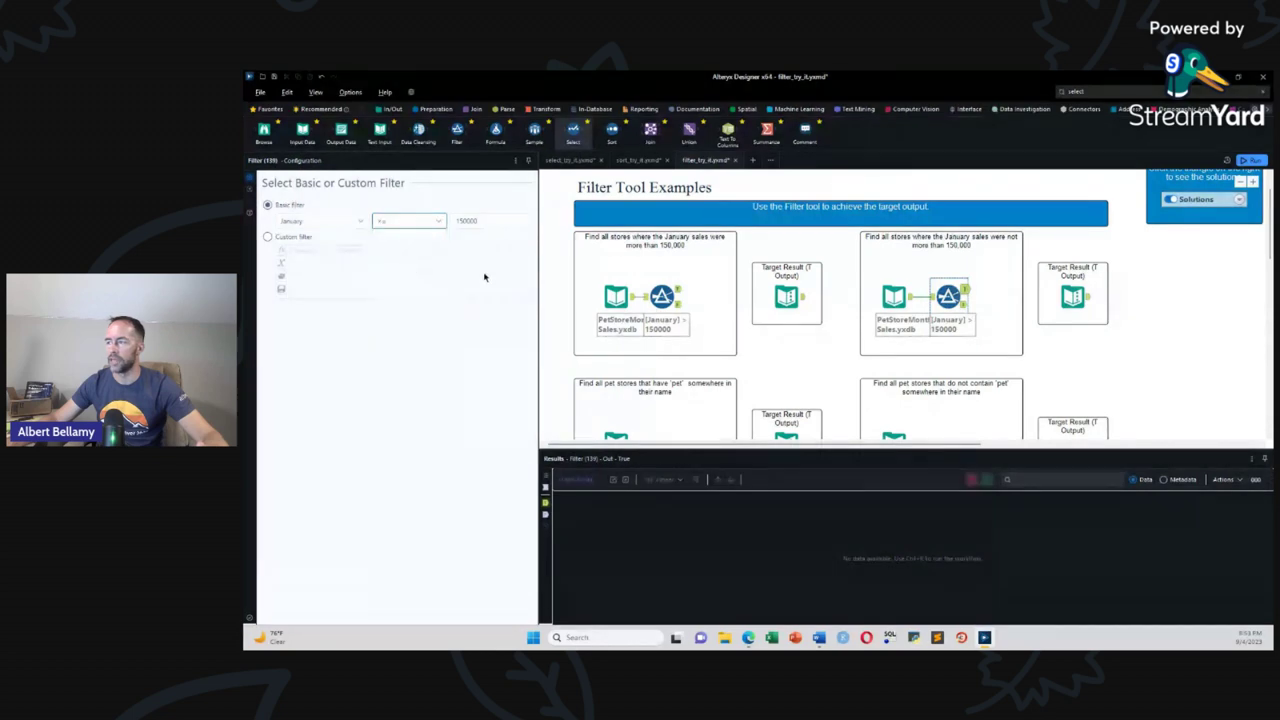
pyautogui.click(958, 276)
pyautogui.hotkey('ctrl', 'r')
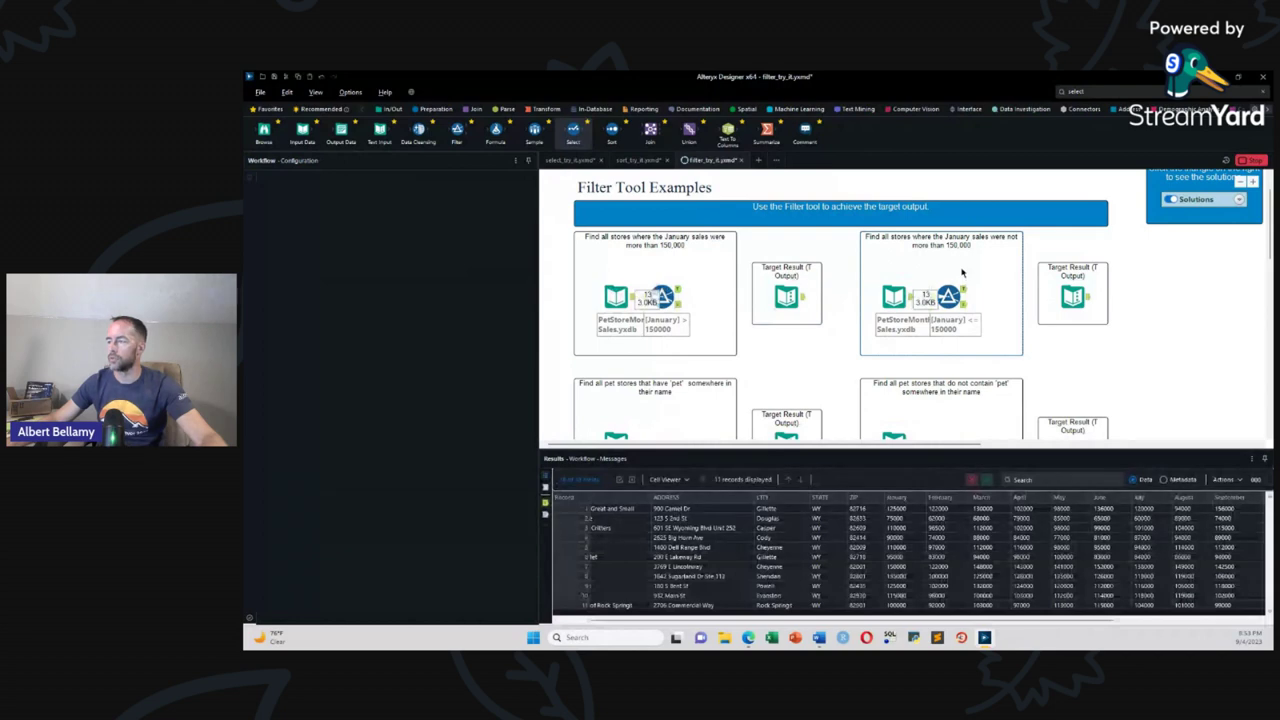
pyautogui.click(948, 296)
pyautogui.click(823, 375)
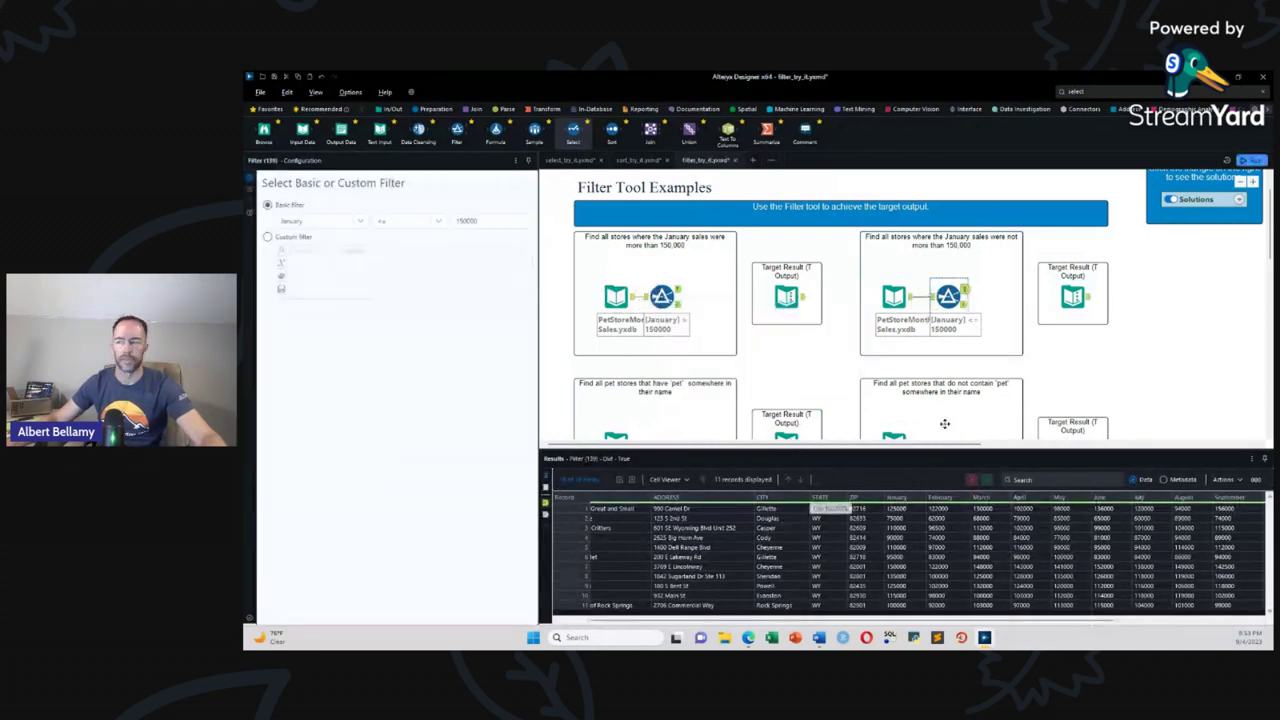
pyautogui.click(1072, 296)
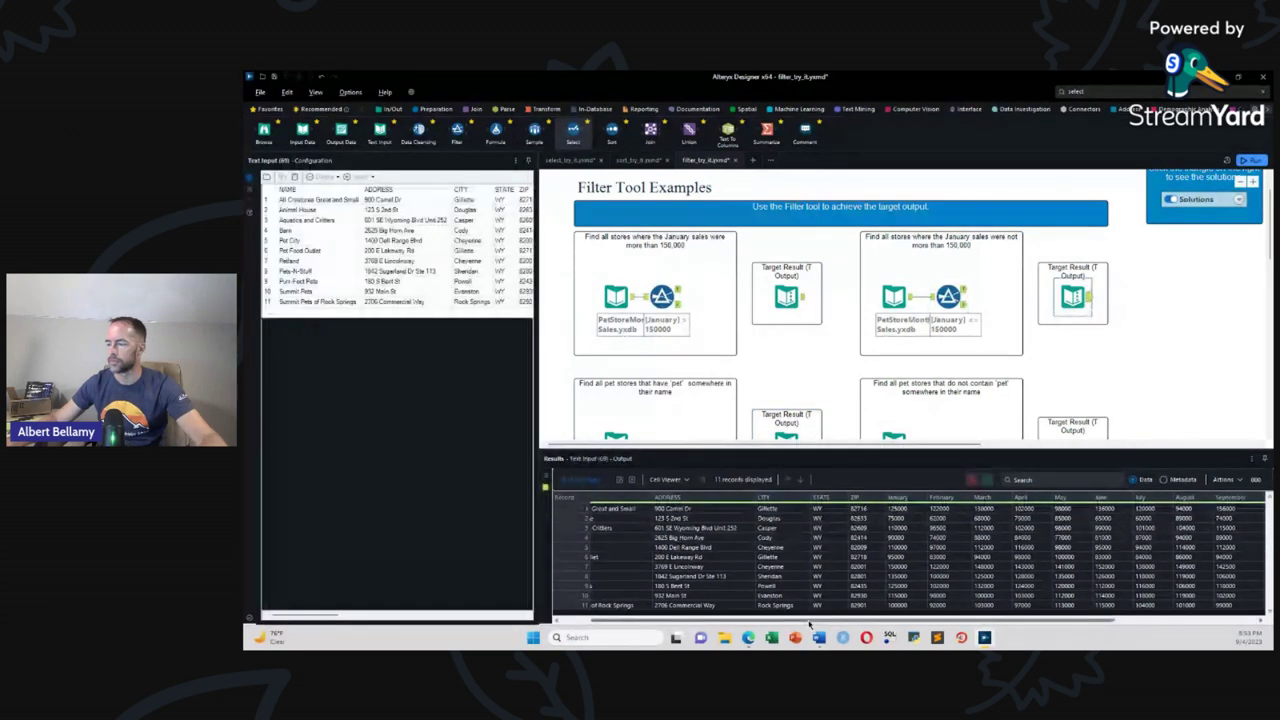
pyautogui.hscroll(-2, 810, 624)
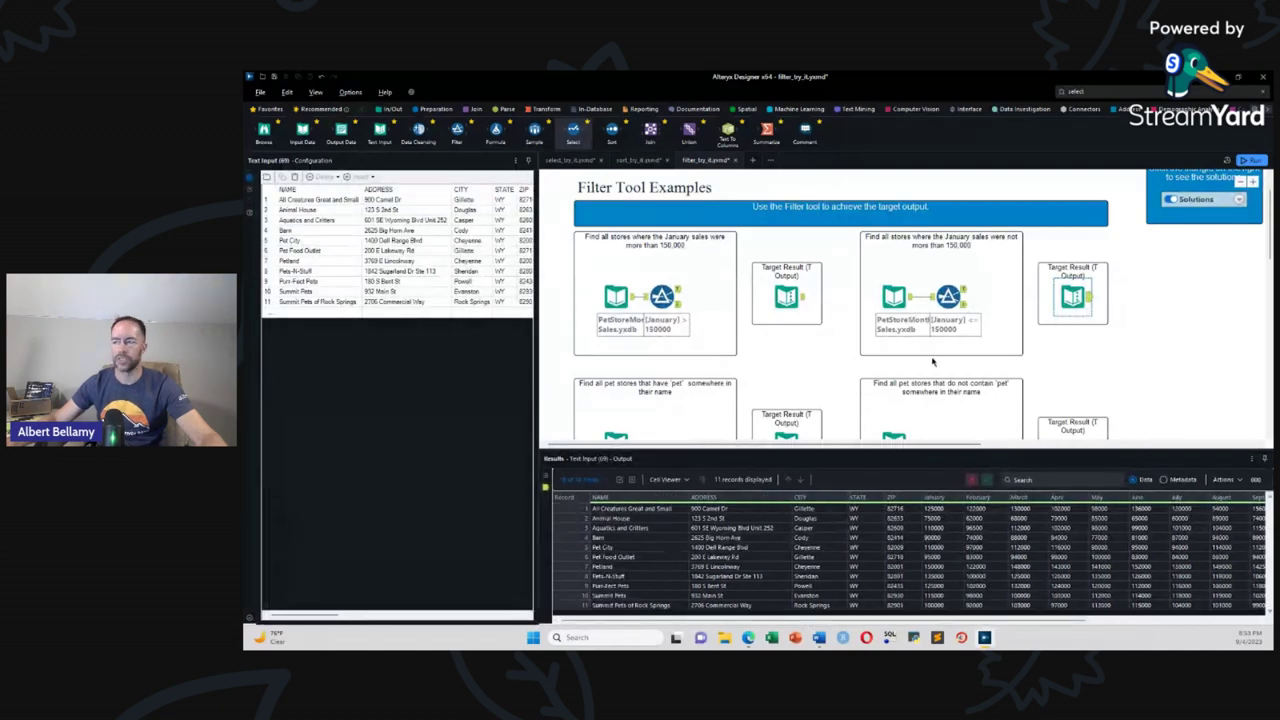
pyautogui.click(661, 296)
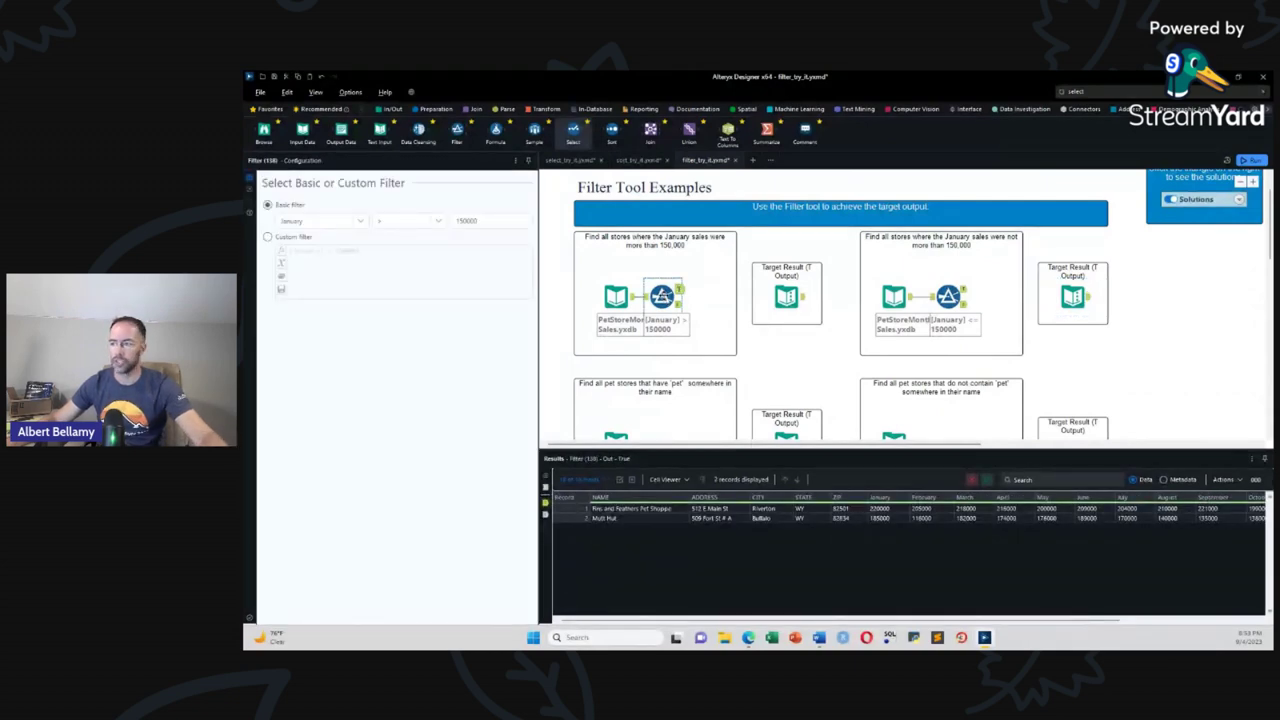
# Step: Bring up the first filter's context menu, then dismiss it without changes
pyautogui.rightClick(663, 297)
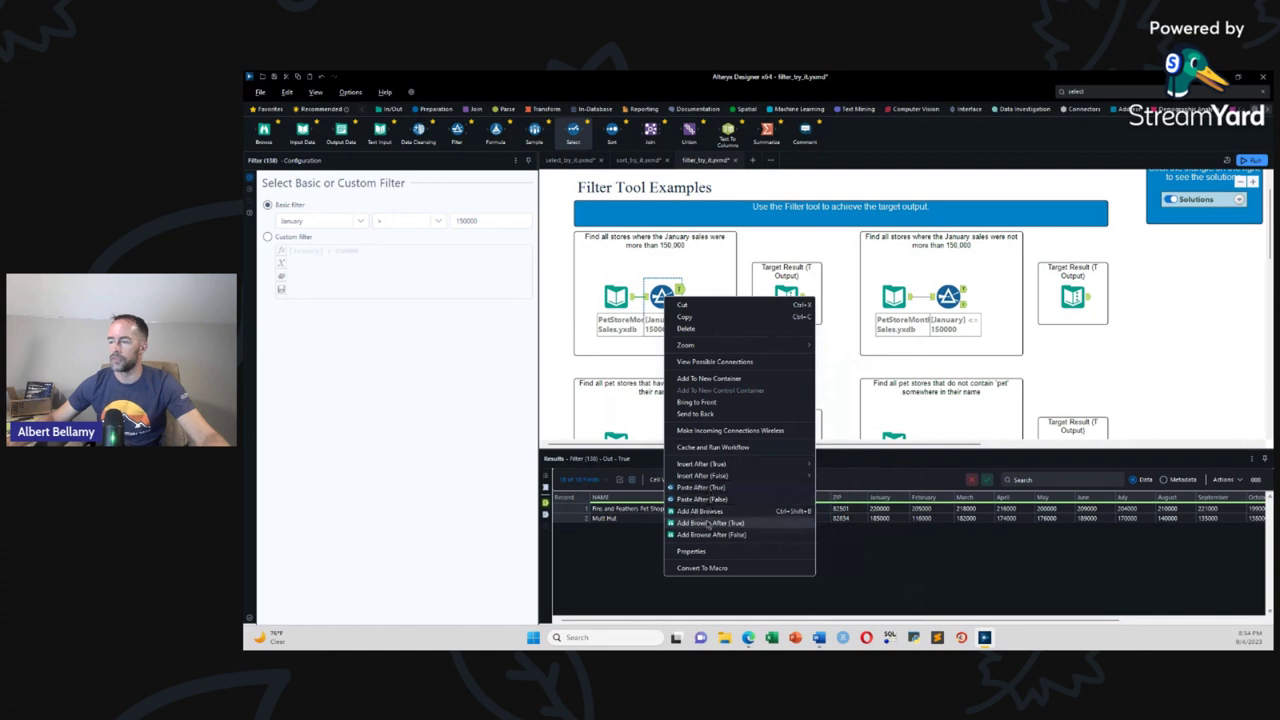
pyautogui.click(850, 390)
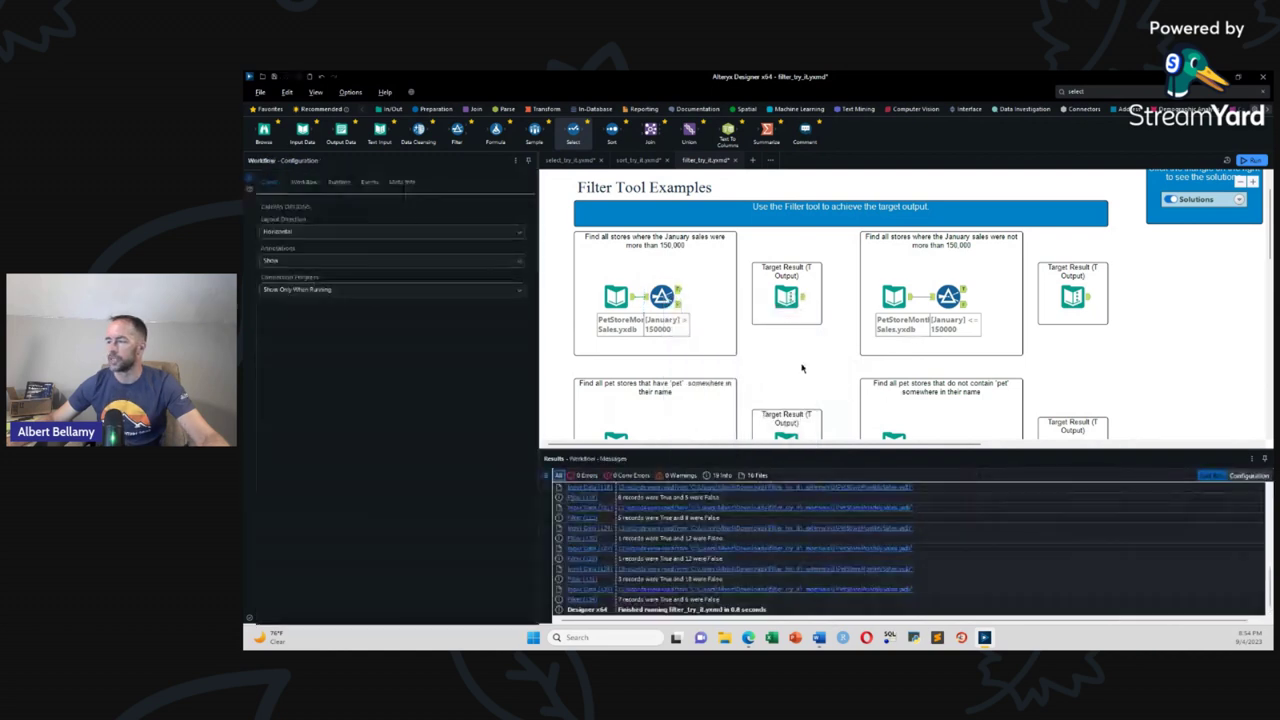
# Step: Add a Filter to the 'pet' in name exercise with NAME Contains Pet
pyautogui.scroll(-2, 802, 368)
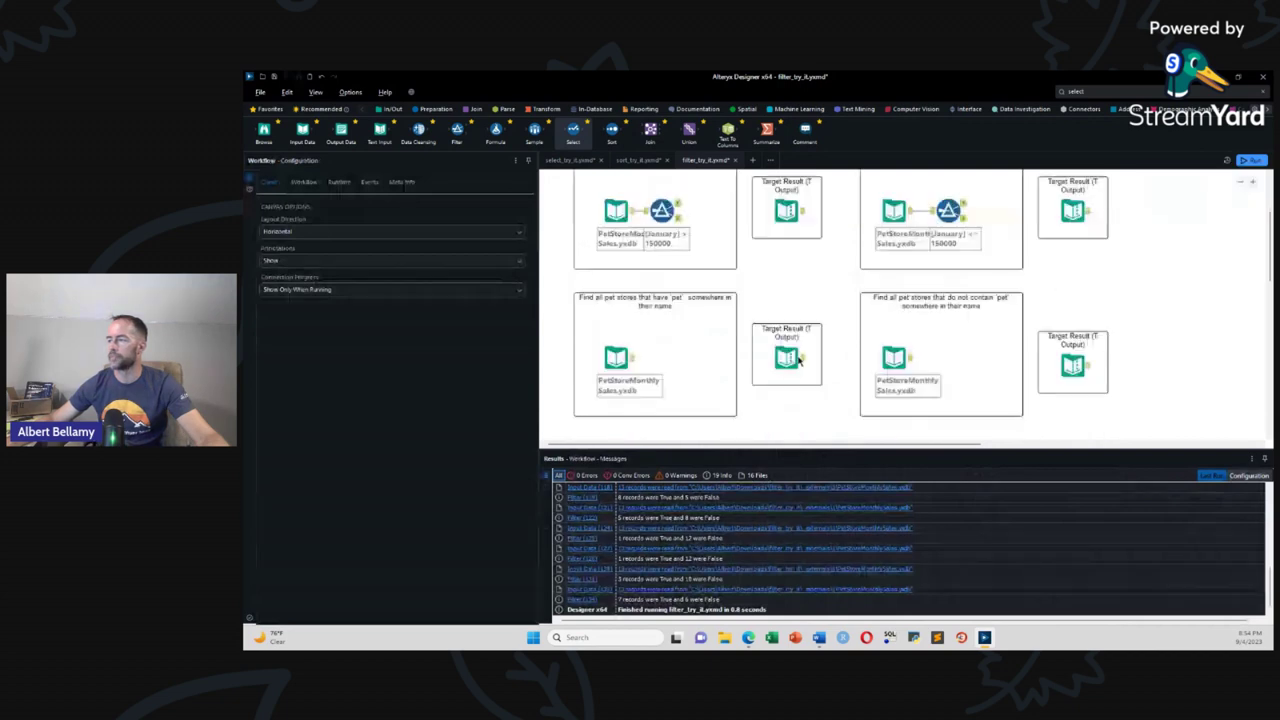
pyautogui.scroll(-2, 798, 362)
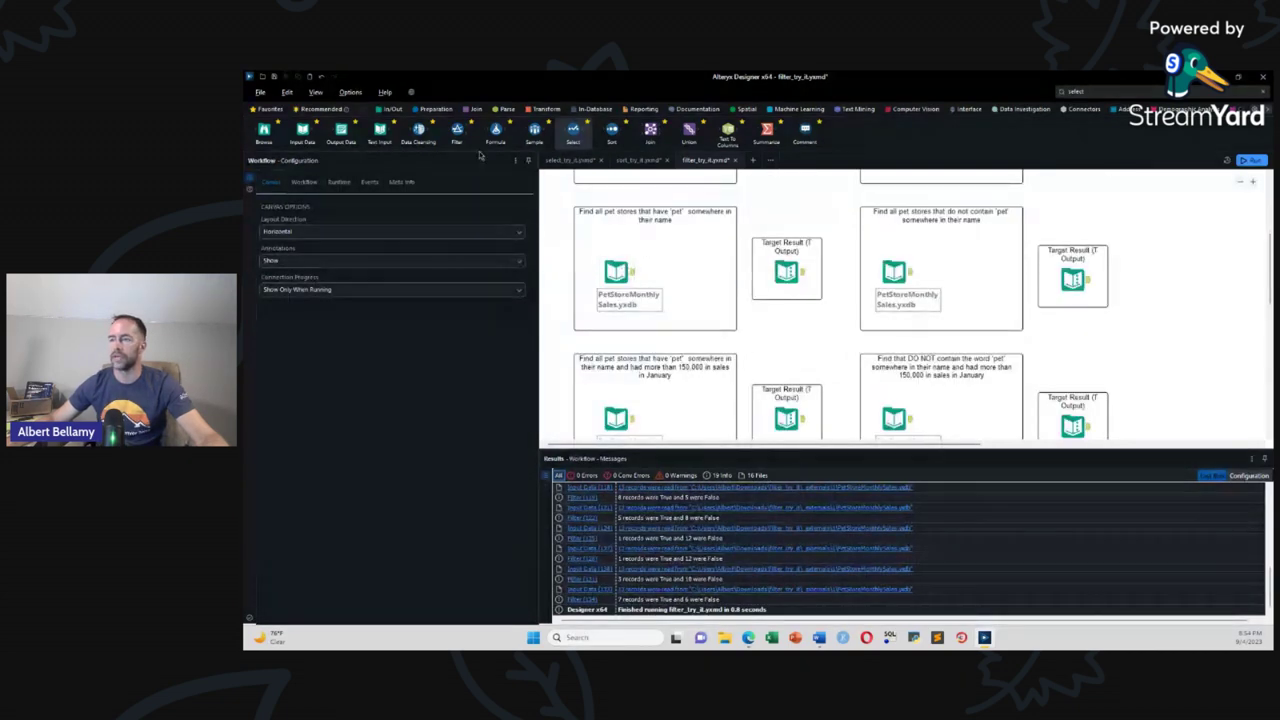
pyautogui.moveTo(457, 131); pyautogui.dragTo(667, 272)
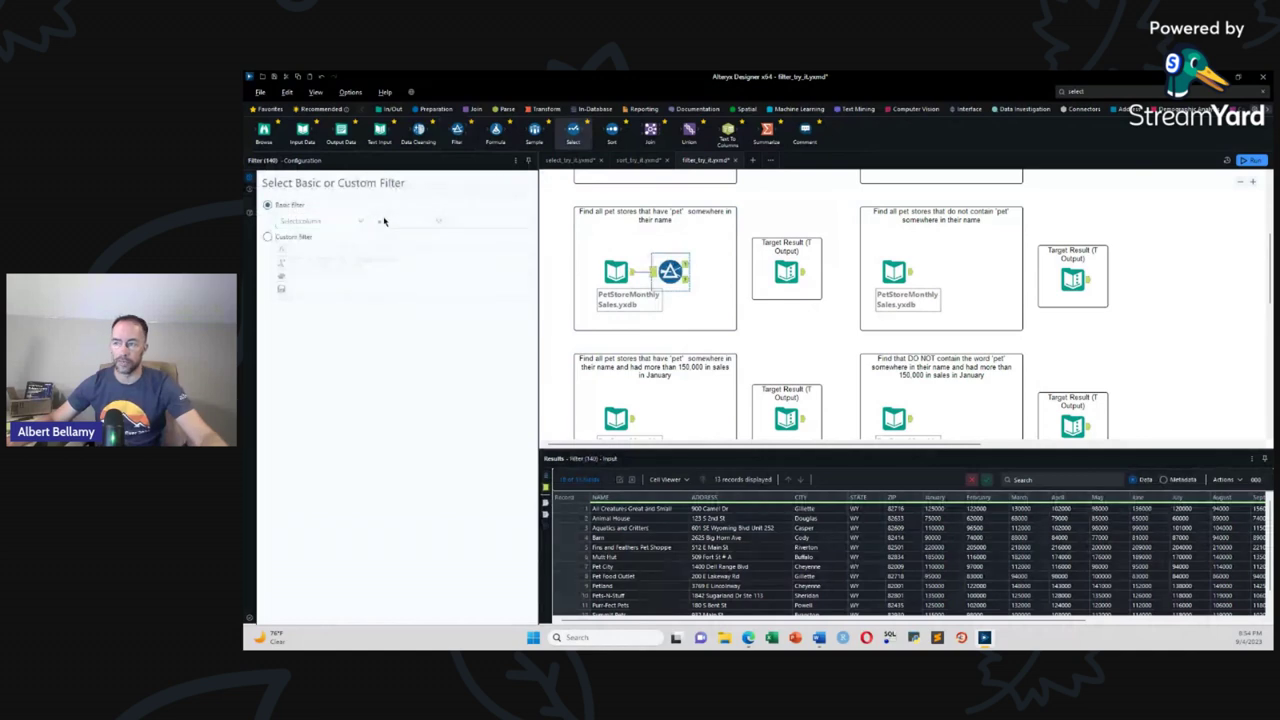
pyautogui.click(360, 221)
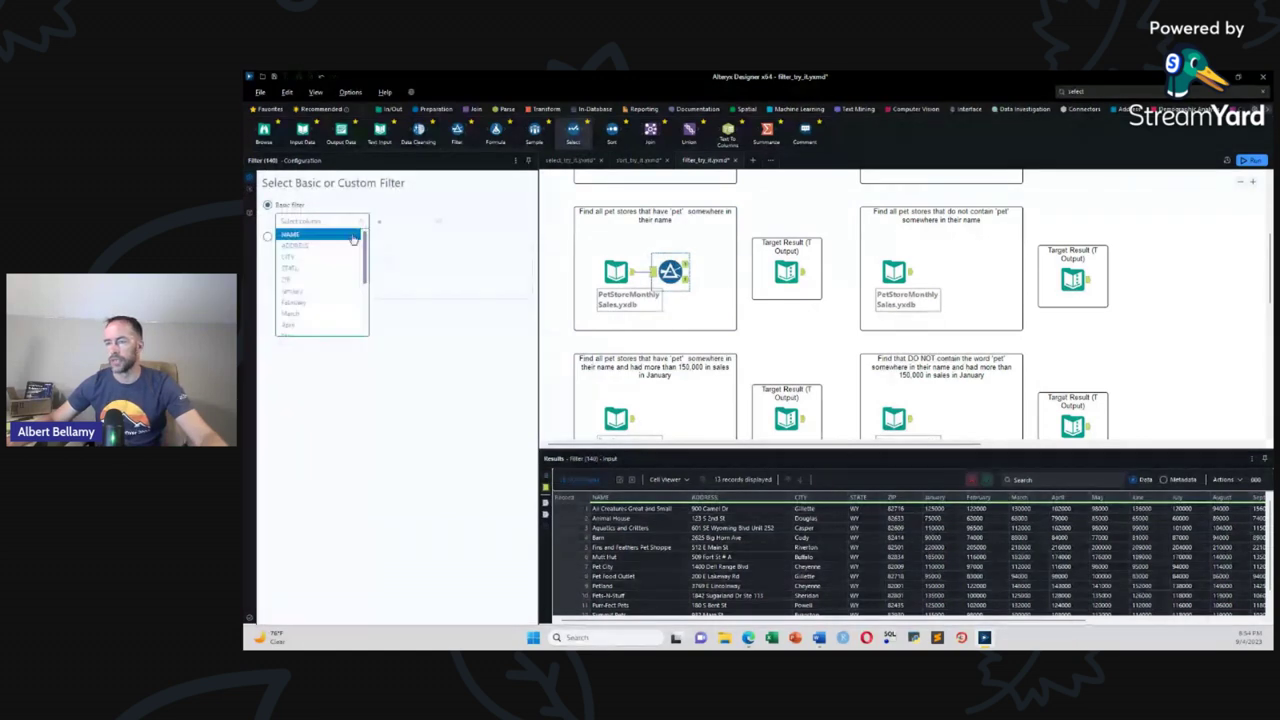
pyautogui.click(352, 238)
pyautogui.click(436, 224)
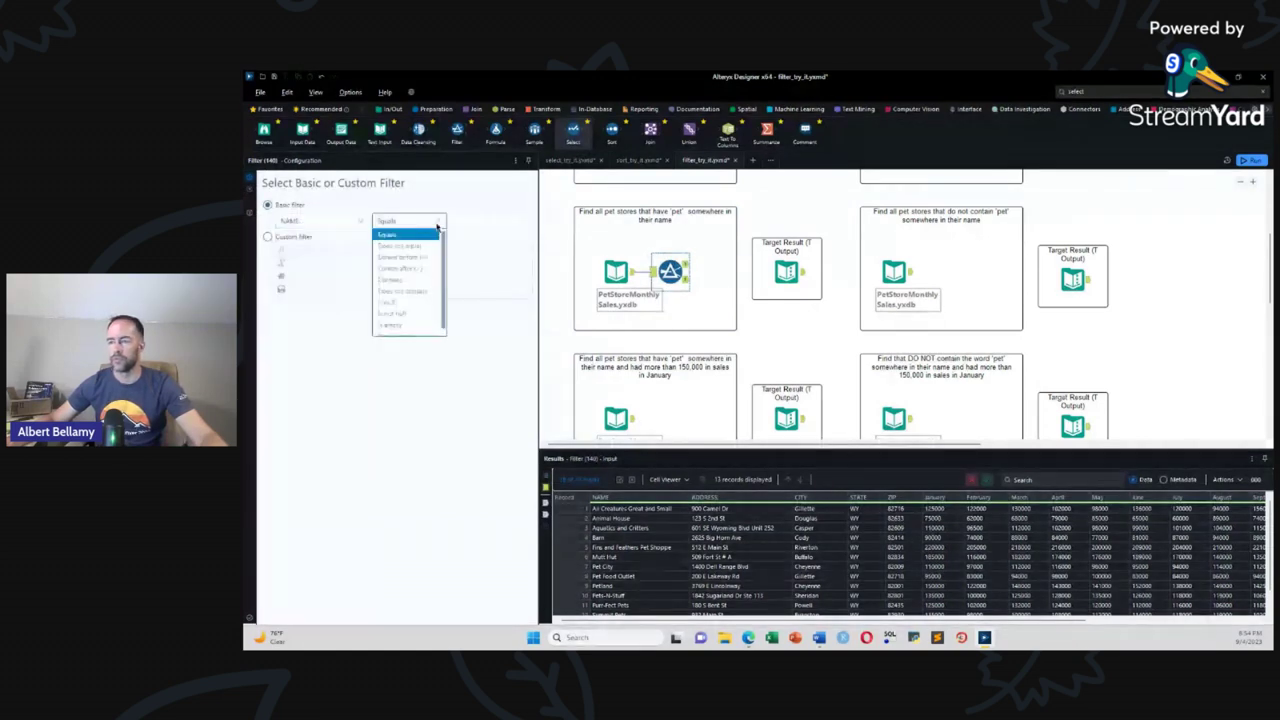
pyautogui.click(410, 282)
pyautogui.click(474, 222)
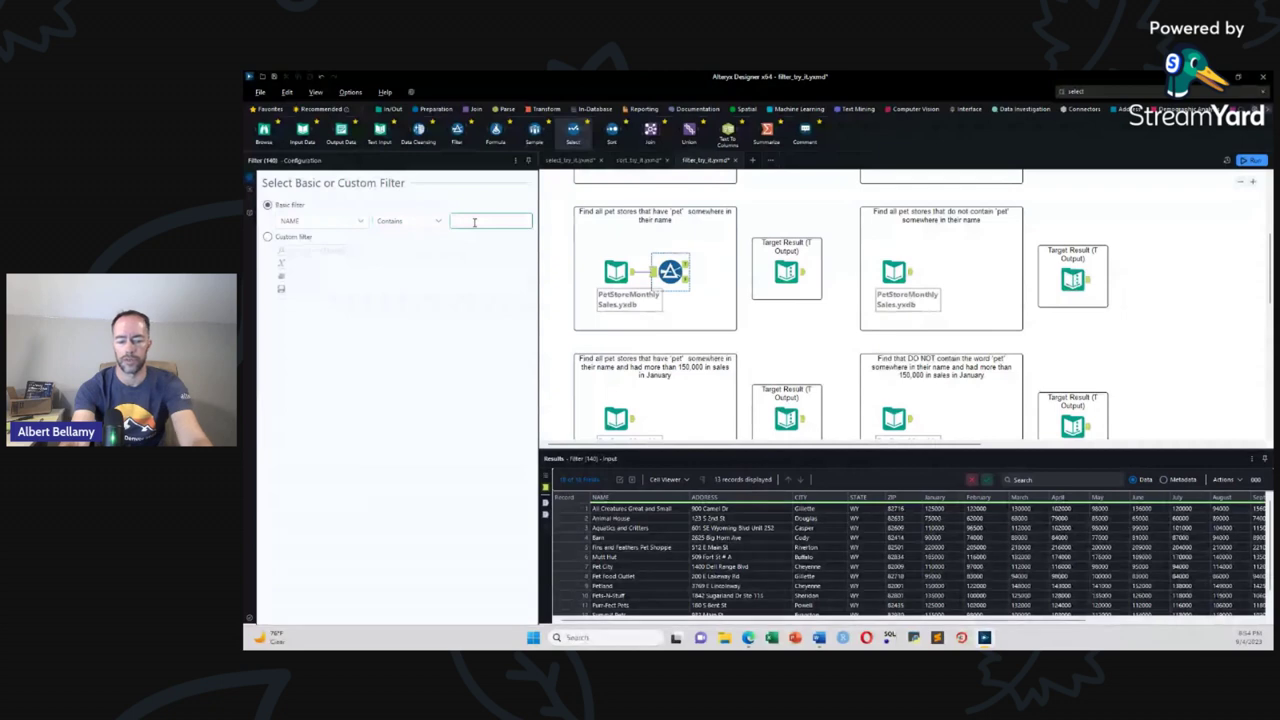
pyautogui.write('Pet')
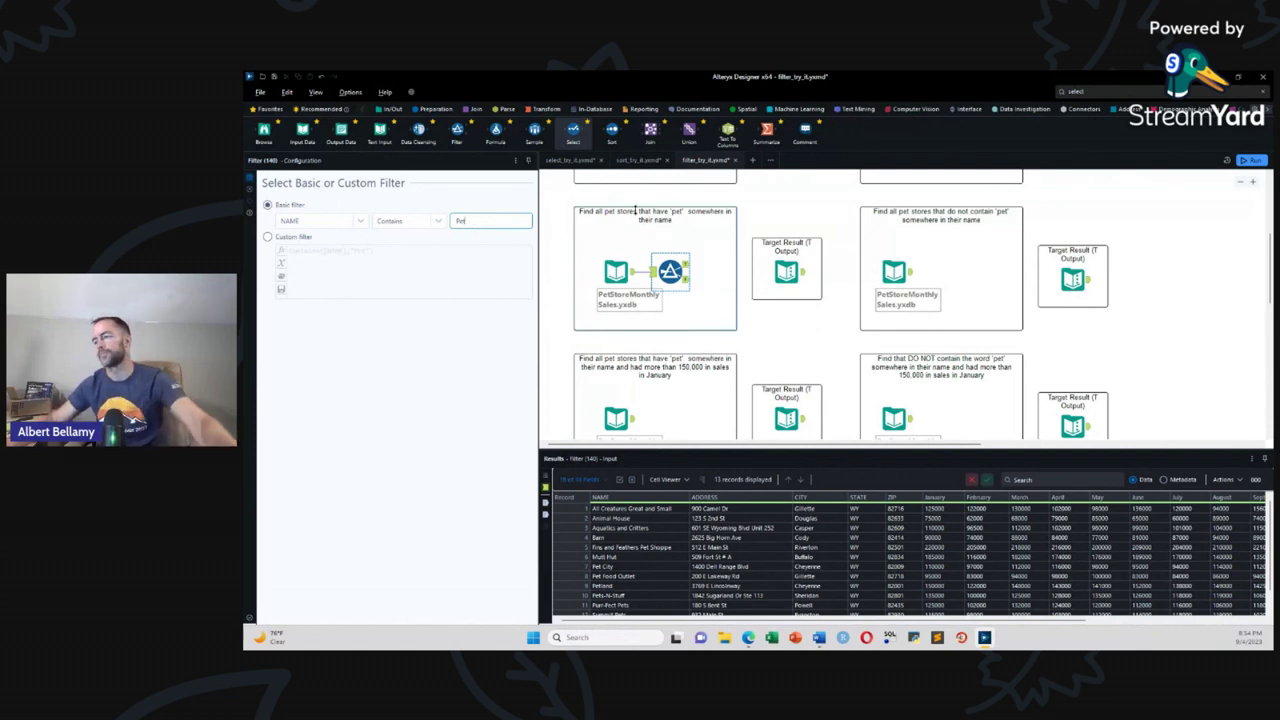
pyautogui.click(738, 267)
# Step: Run the workflow and confirm the passing stores match the target result's records
pyautogui.hotkey('ctrl', 'r')
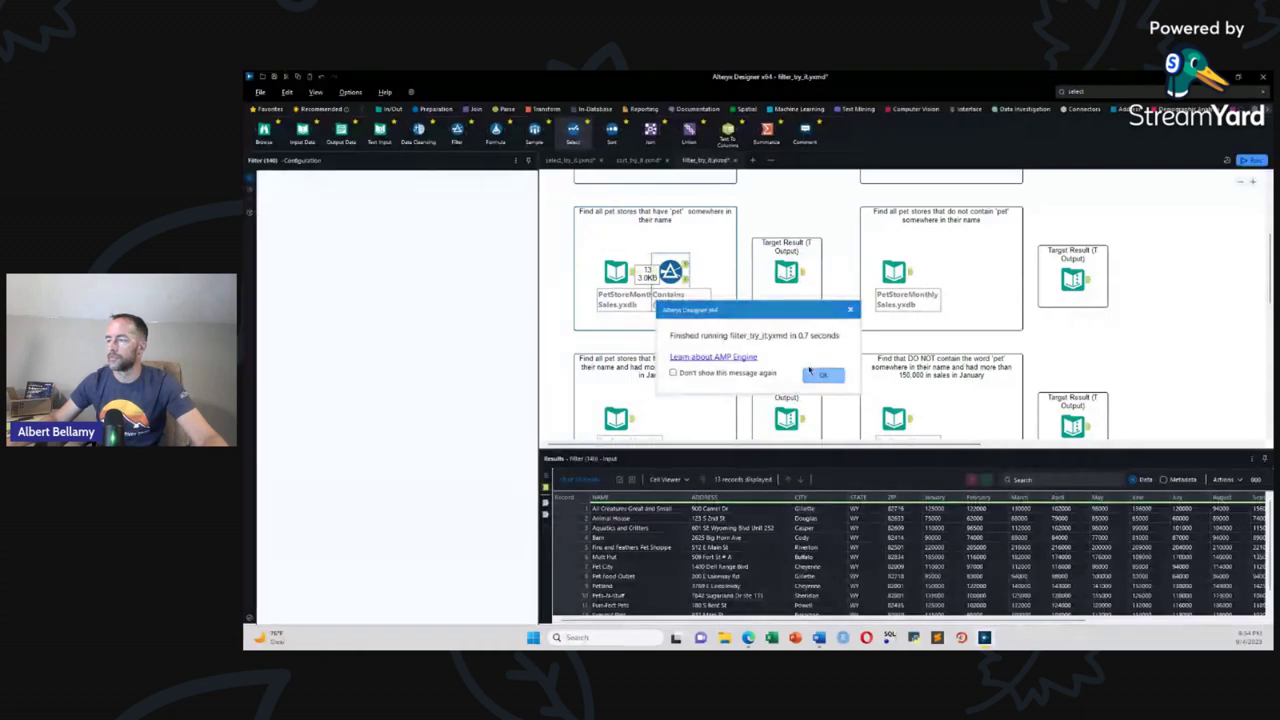
pyautogui.click(818, 374)
pyautogui.click(688, 268)
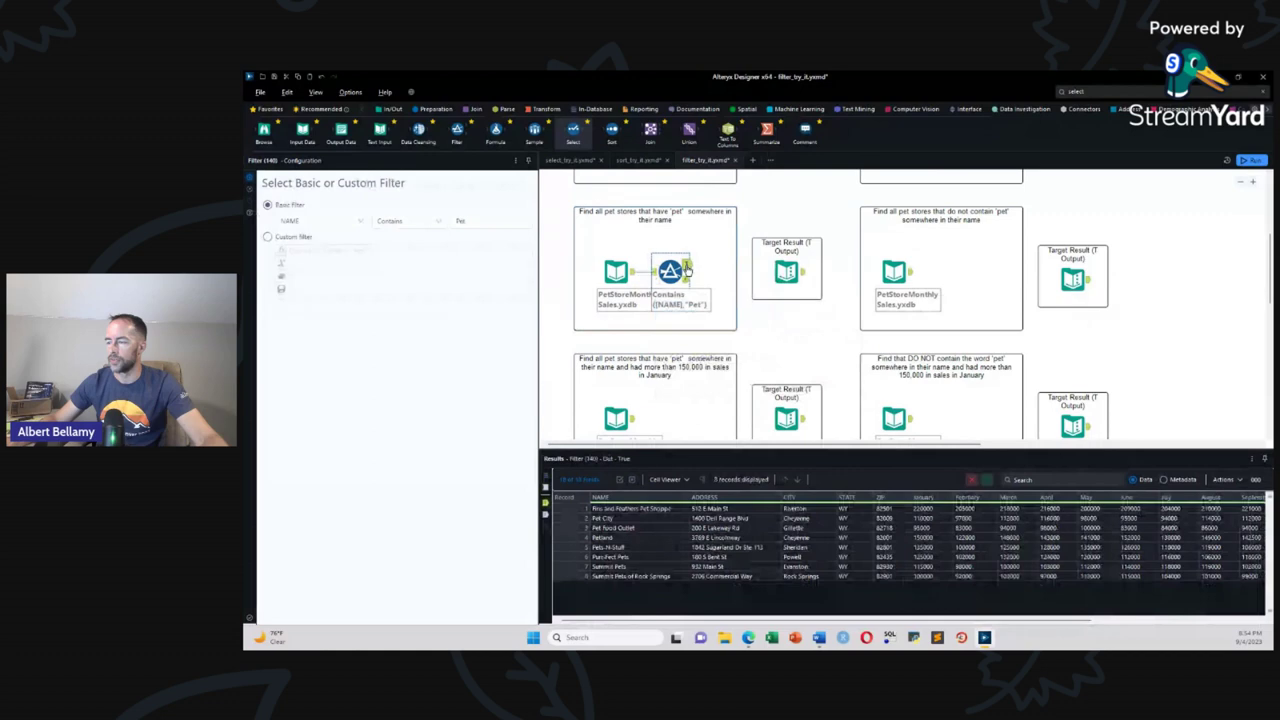
pyautogui.click(800, 281)
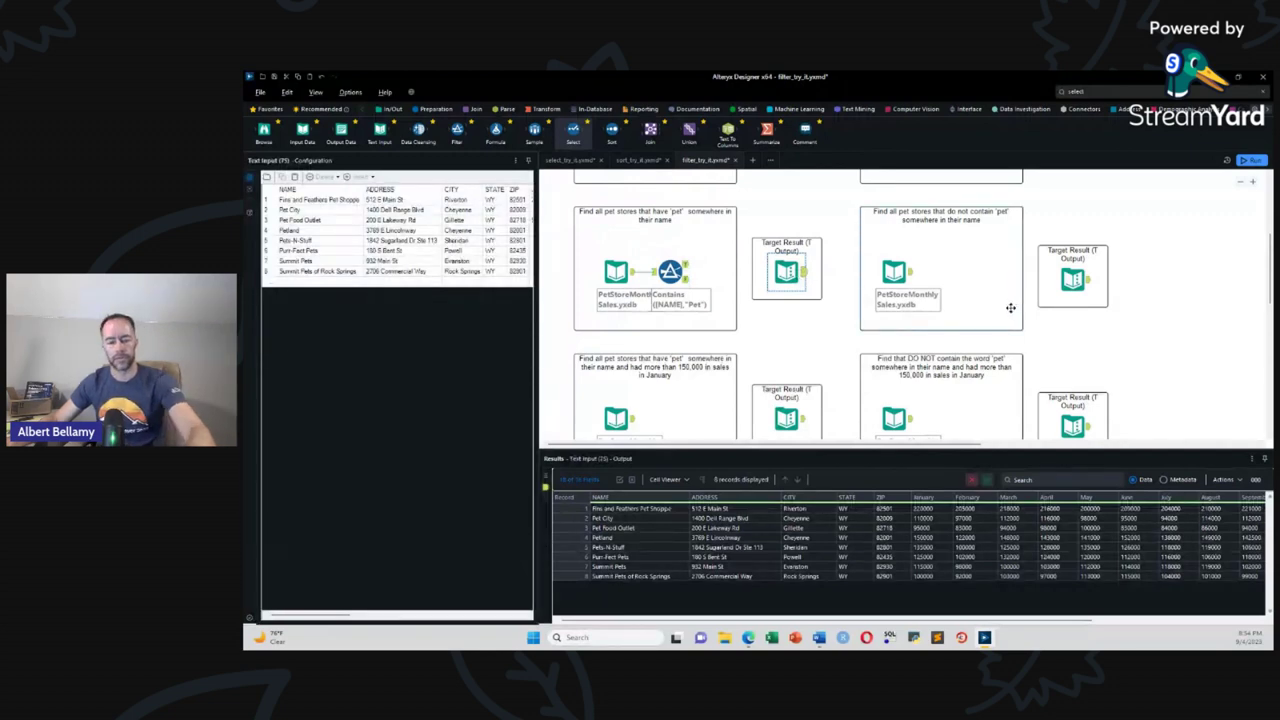
pyautogui.click(670, 271)
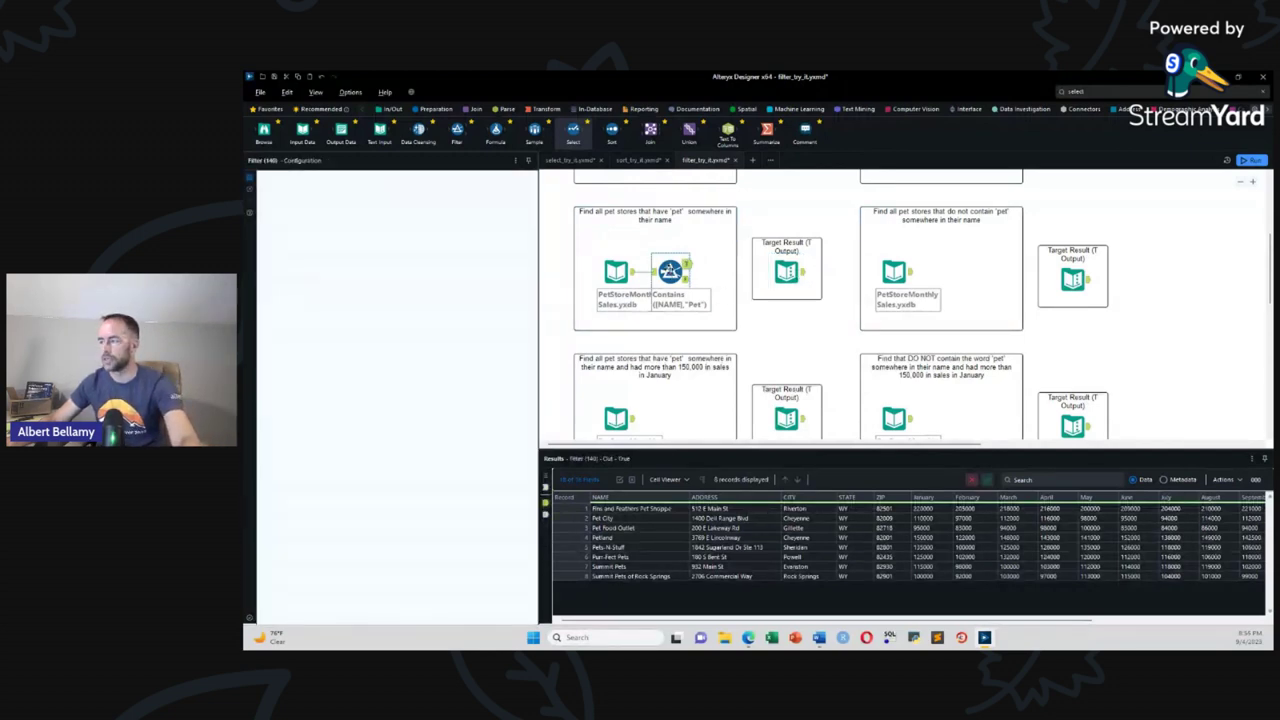
# Step: Paste the filter copy into the second box and set its operator to Does not contain
pyautogui.click(942, 270)
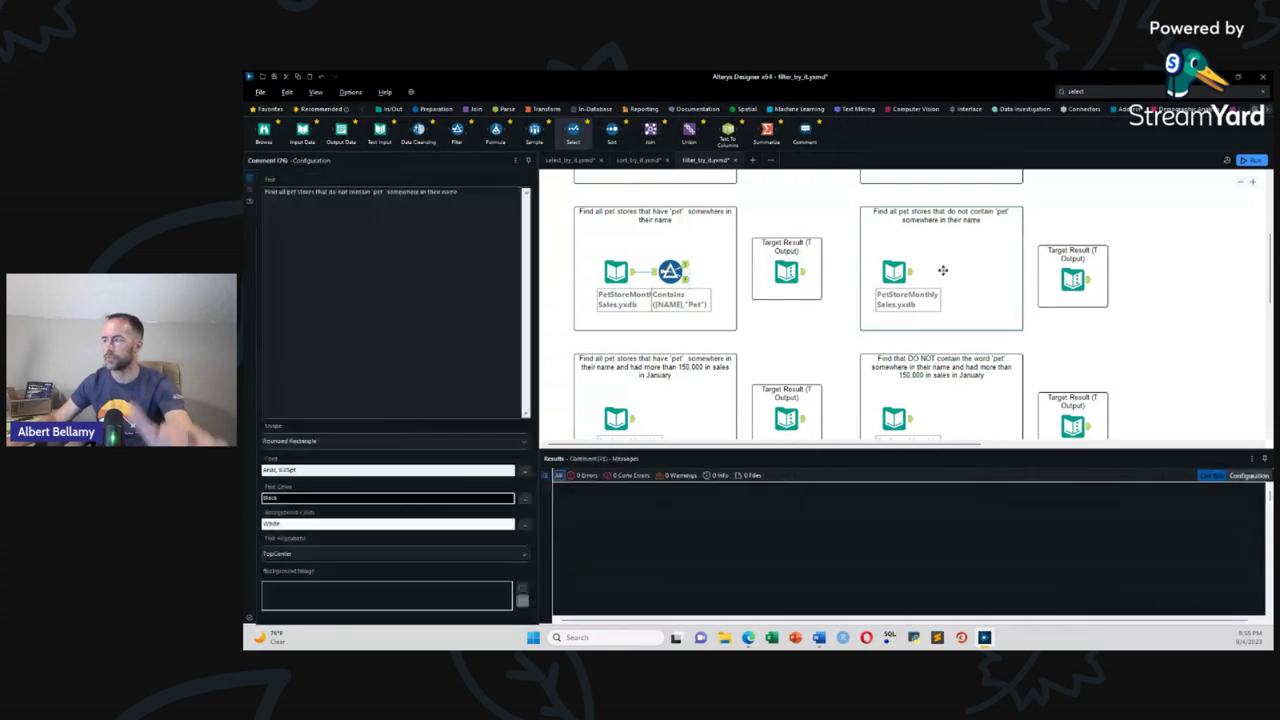
pyautogui.hotkey('ctrl', 'v')
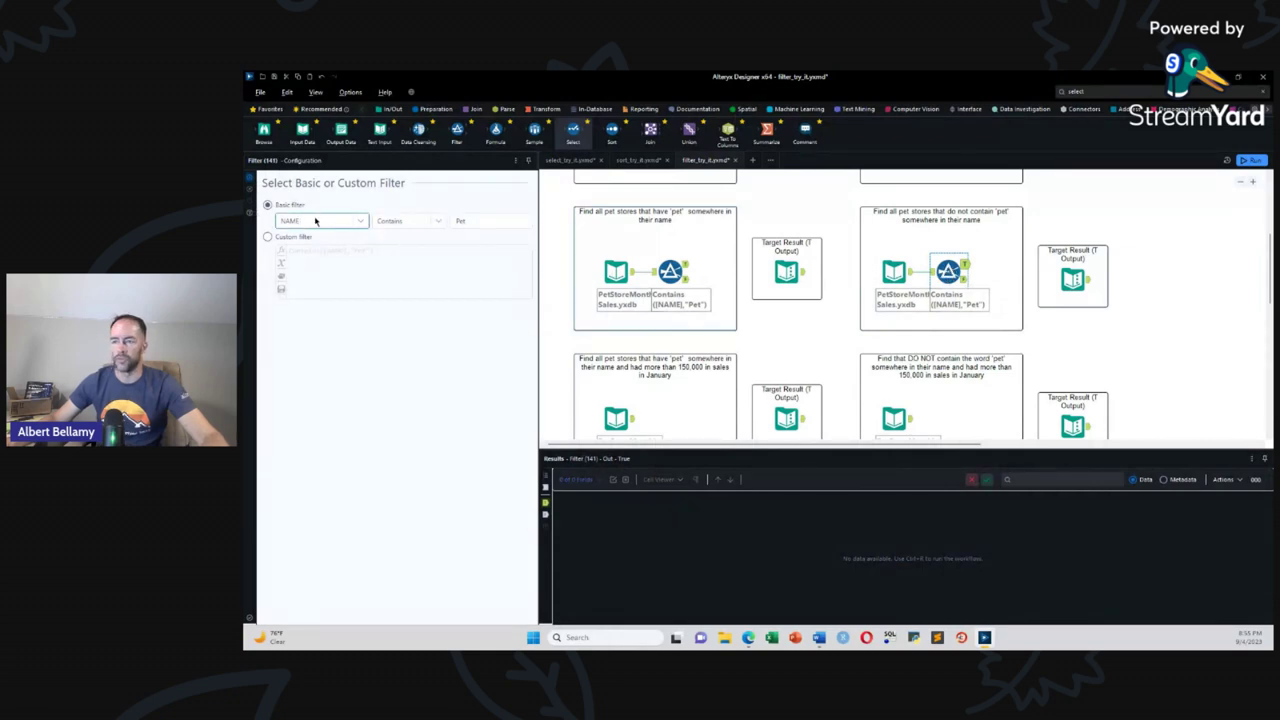
pyautogui.click(438, 222)
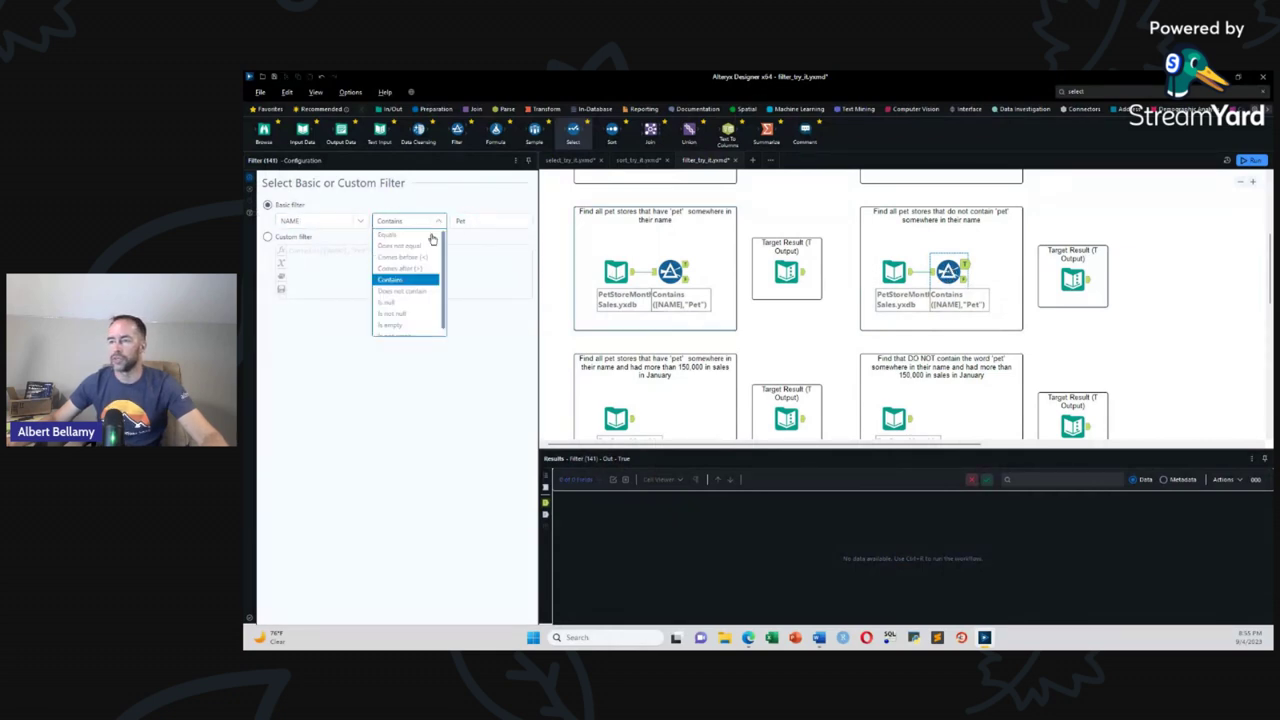
pyautogui.click(416, 292)
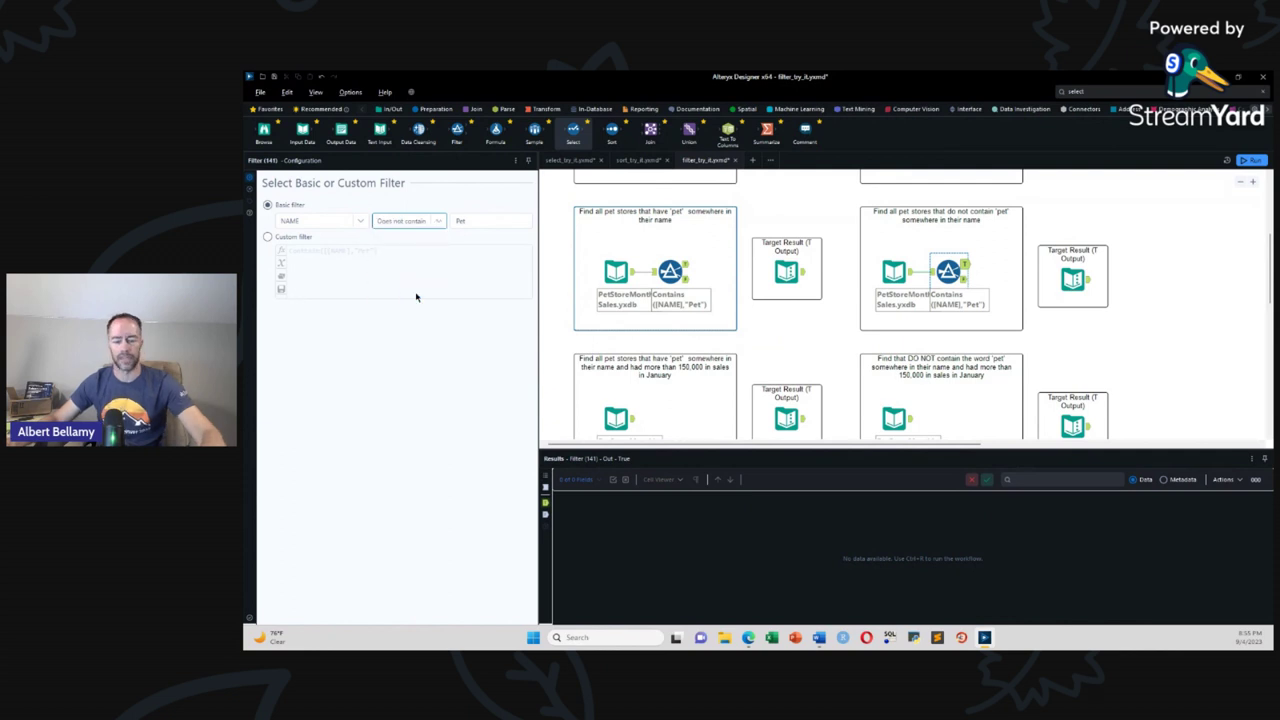
# Step: Run the workflow and compare the filter's output with the Target Result records
pyautogui.click(740, 277)
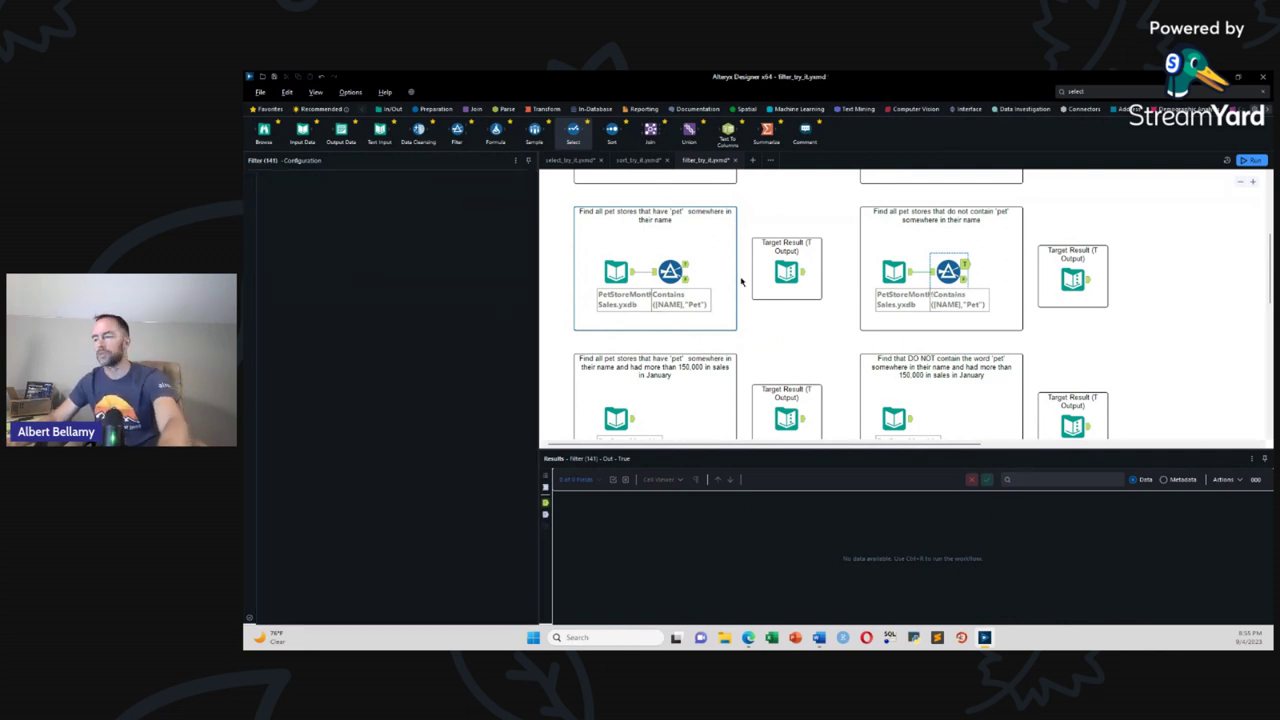
pyautogui.hotkey('ctrl', 'r')
pyautogui.click(885, 284)
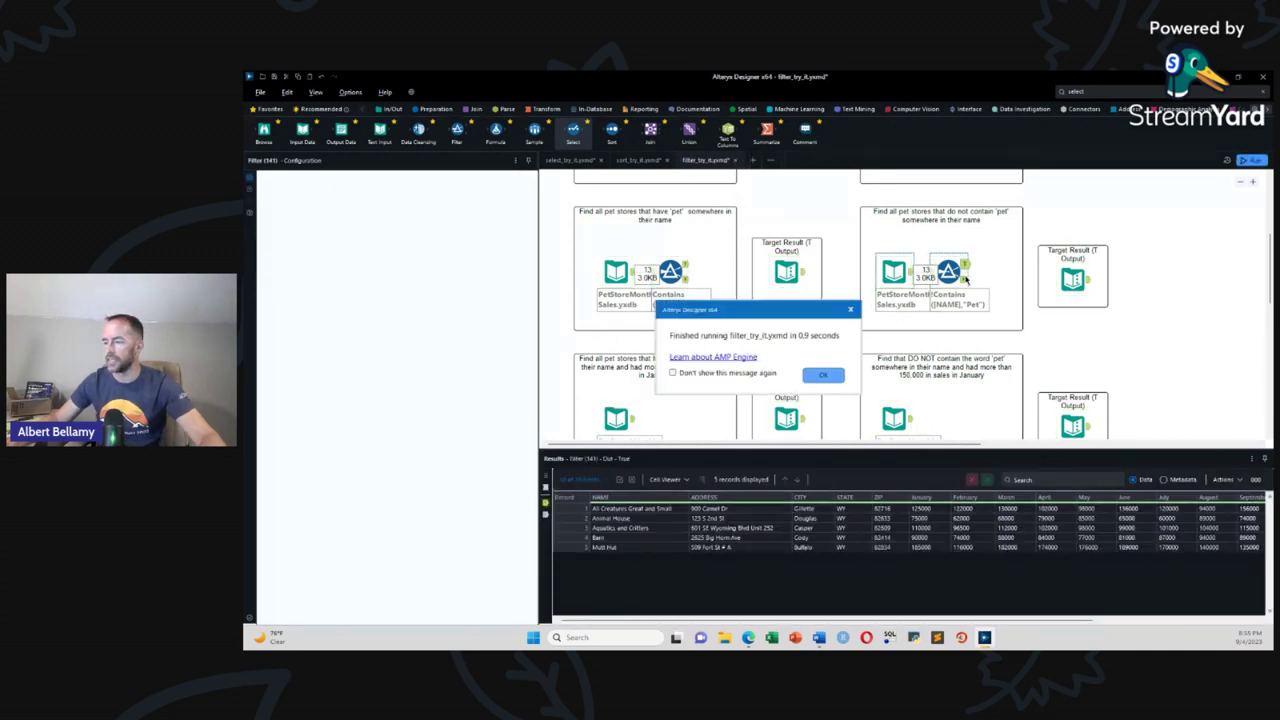
pyautogui.click(822, 374)
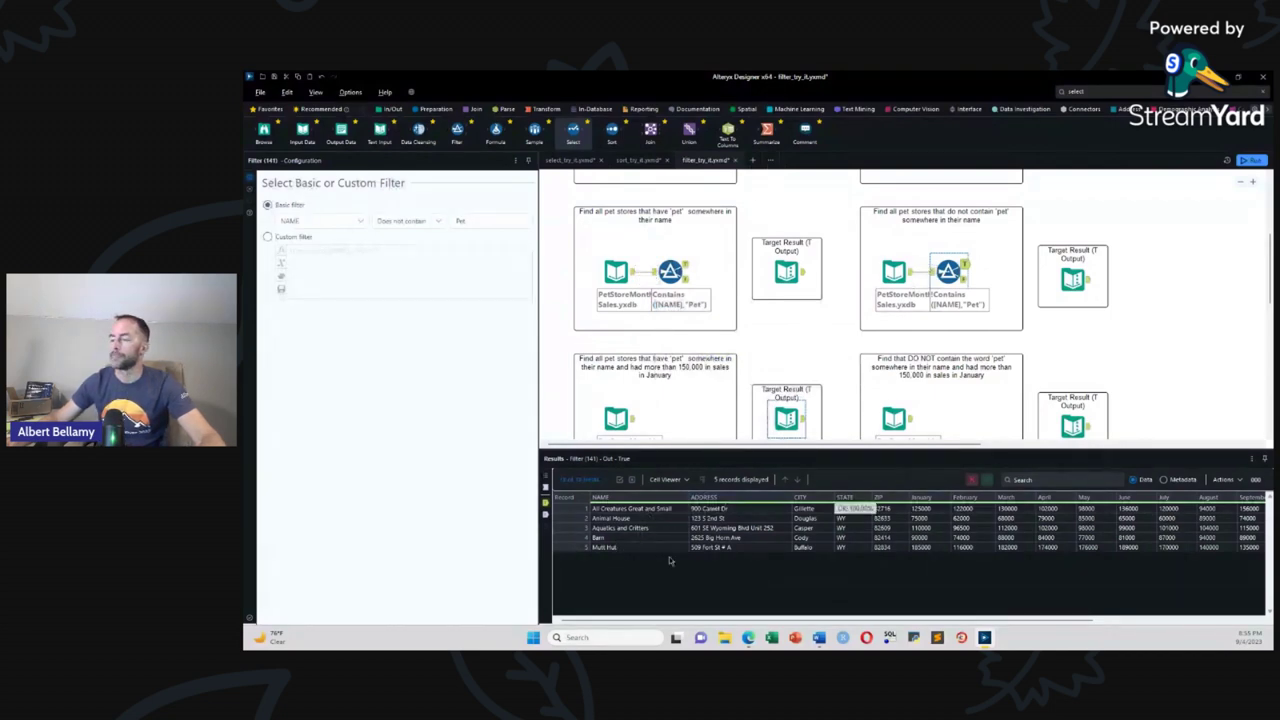
pyautogui.click(1086, 284)
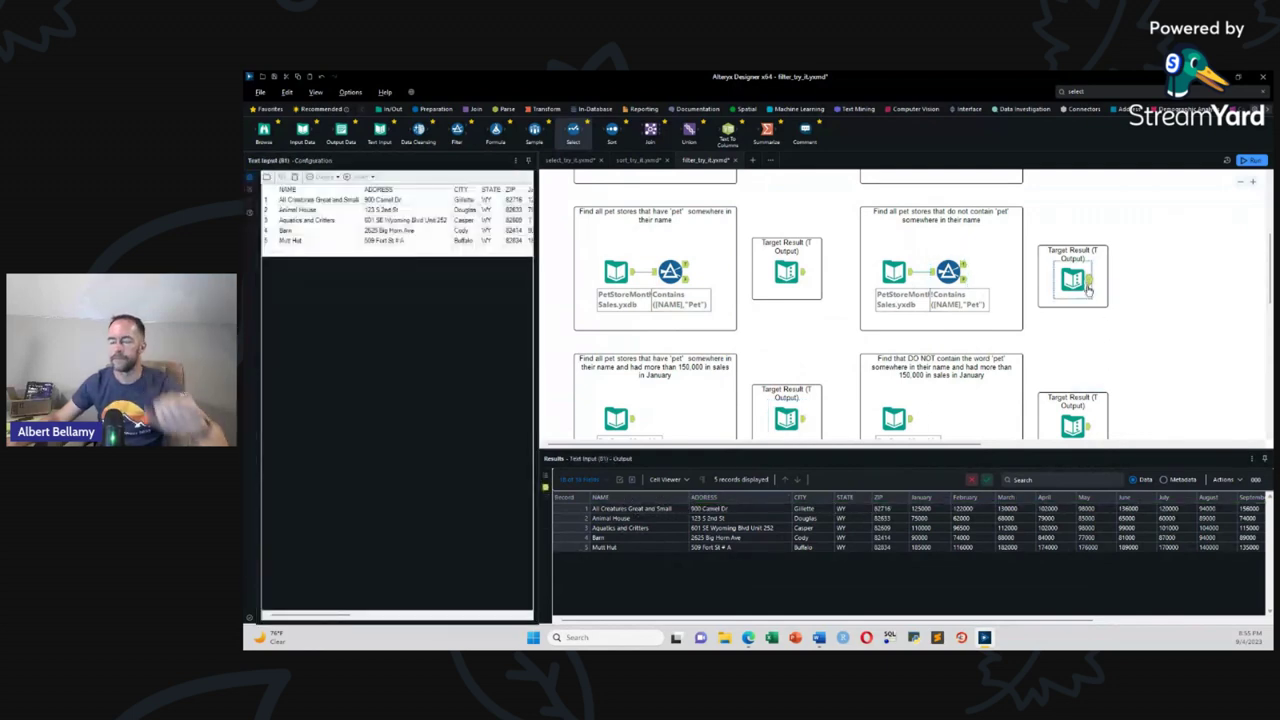
# Step: Paste the Contains Pet filter into the third box and connect PetStoreMonthlySales to it
pyautogui.scroll(-2, 827, 398)
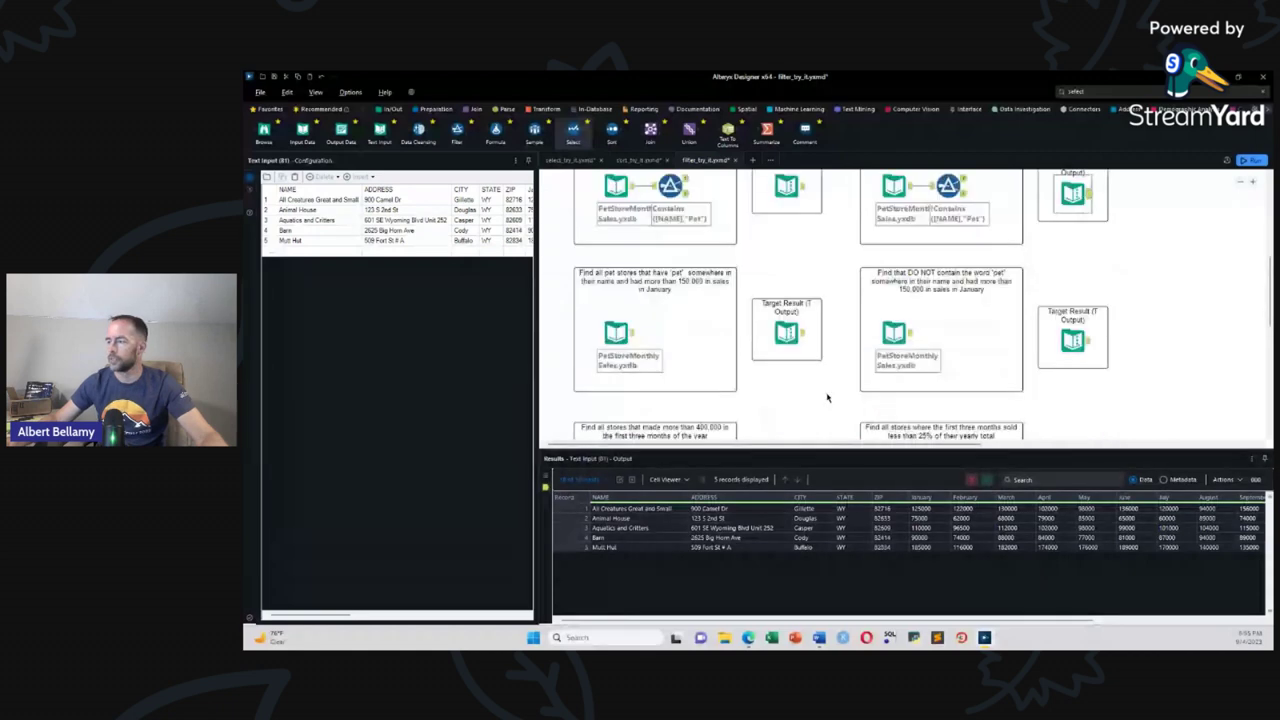
pyautogui.scroll(-2, 827, 398)
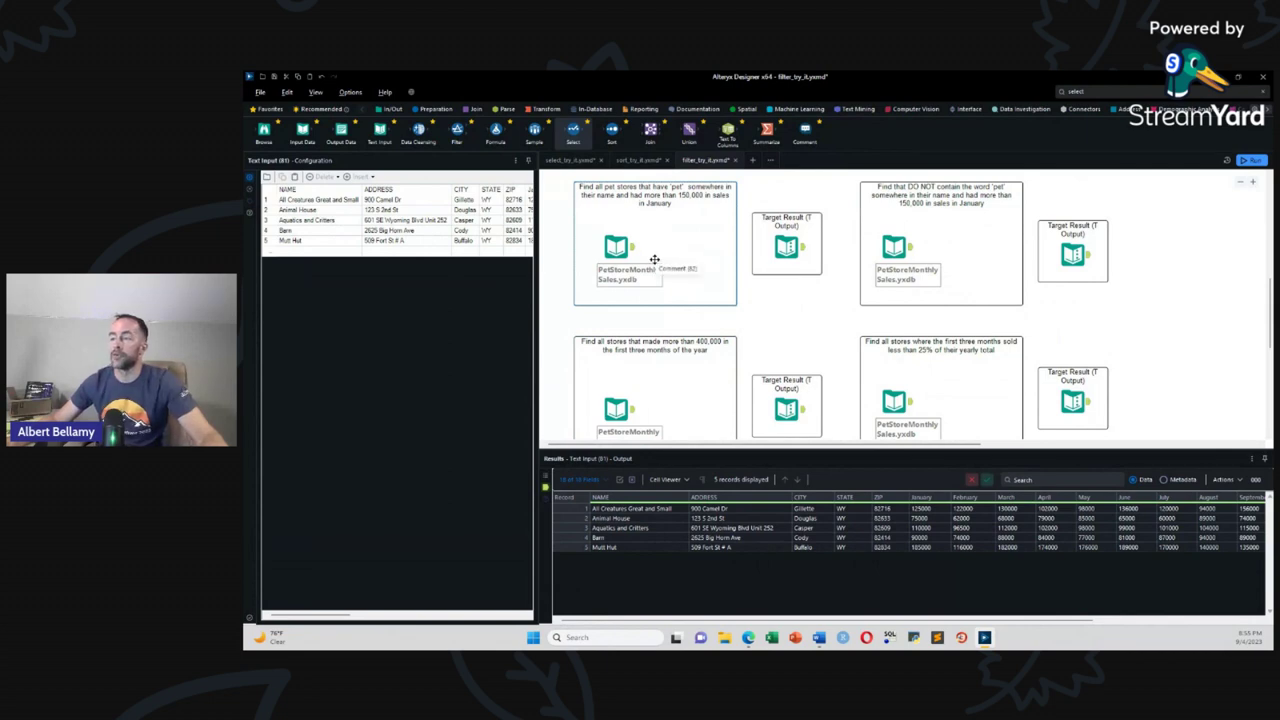
pyautogui.scroll(2, 654, 259)
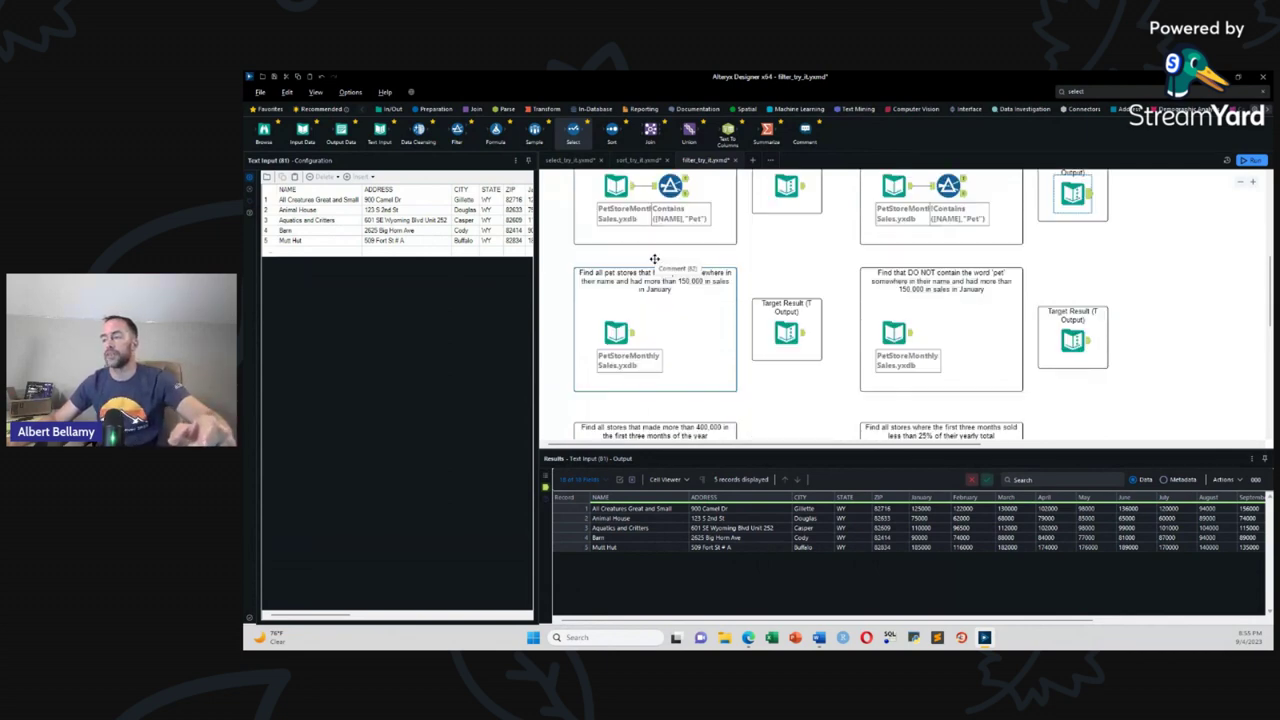
pyautogui.scroll(2, 654, 259)
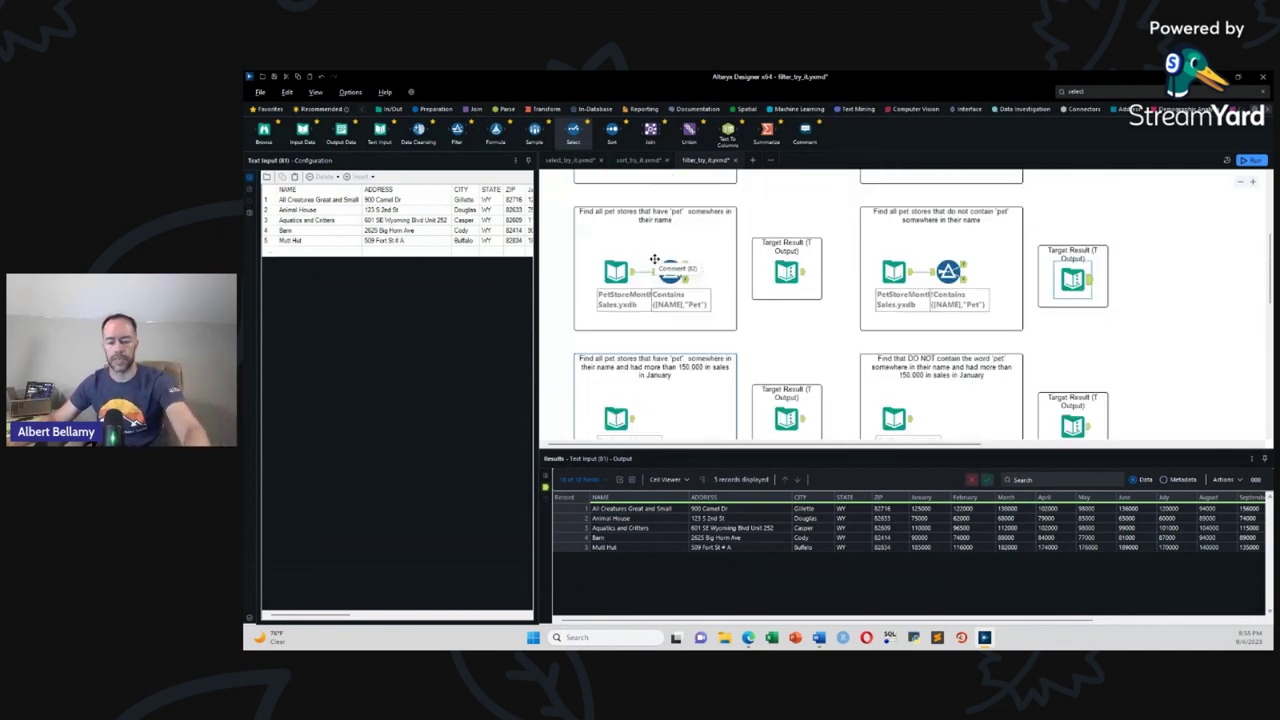
pyautogui.click(654, 259)
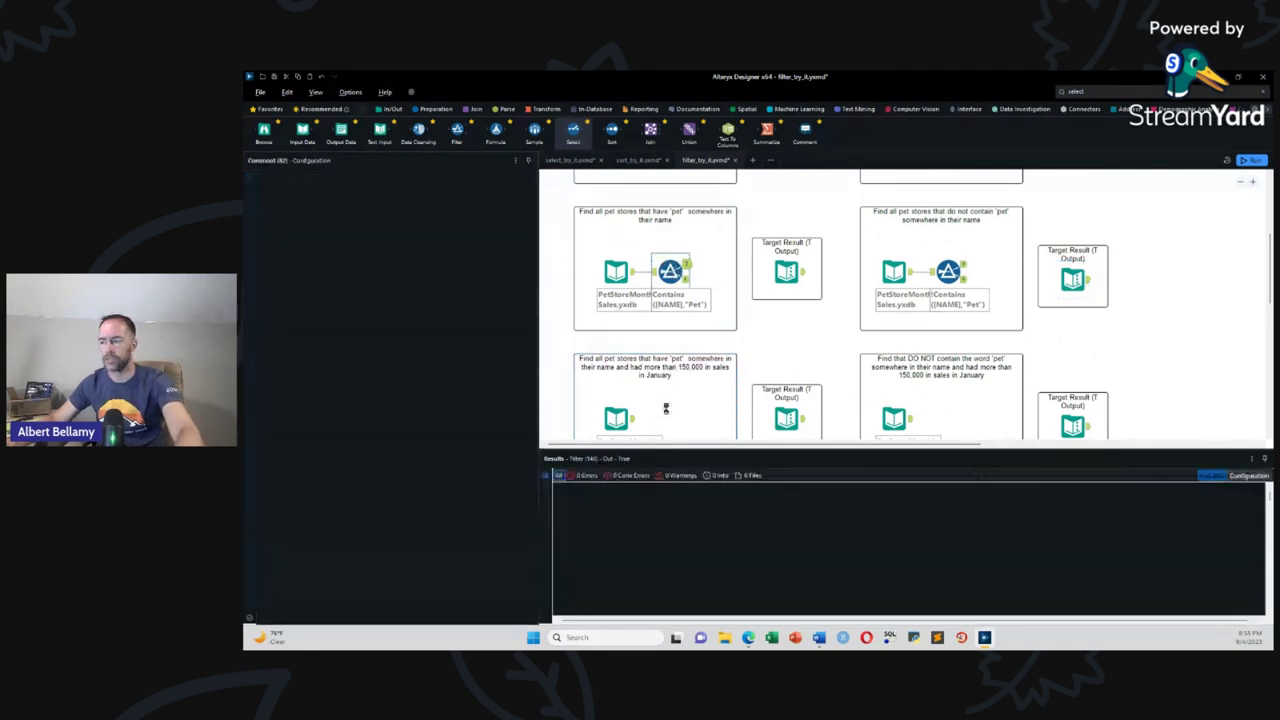
pyautogui.click(662, 410)
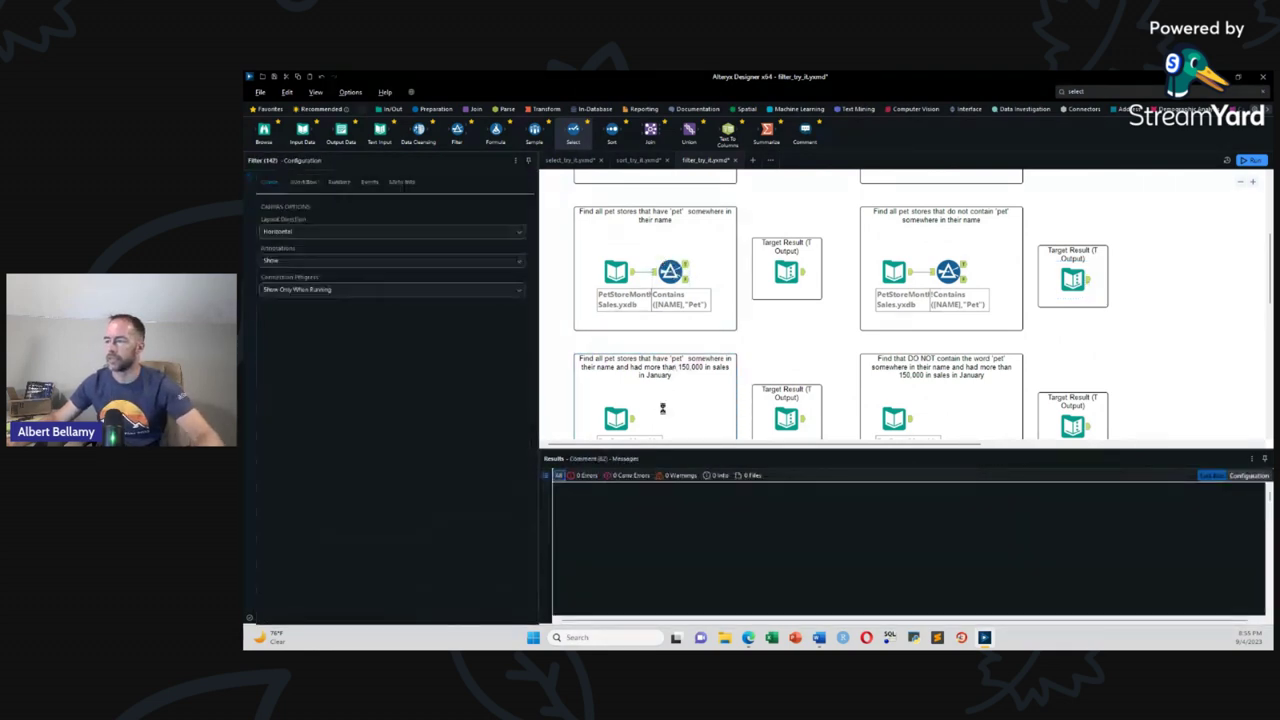
pyautogui.moveTo(662, 408); pyautogui.dragTo(676, 422)
pyautogui.scroll(-4, 643, 400)
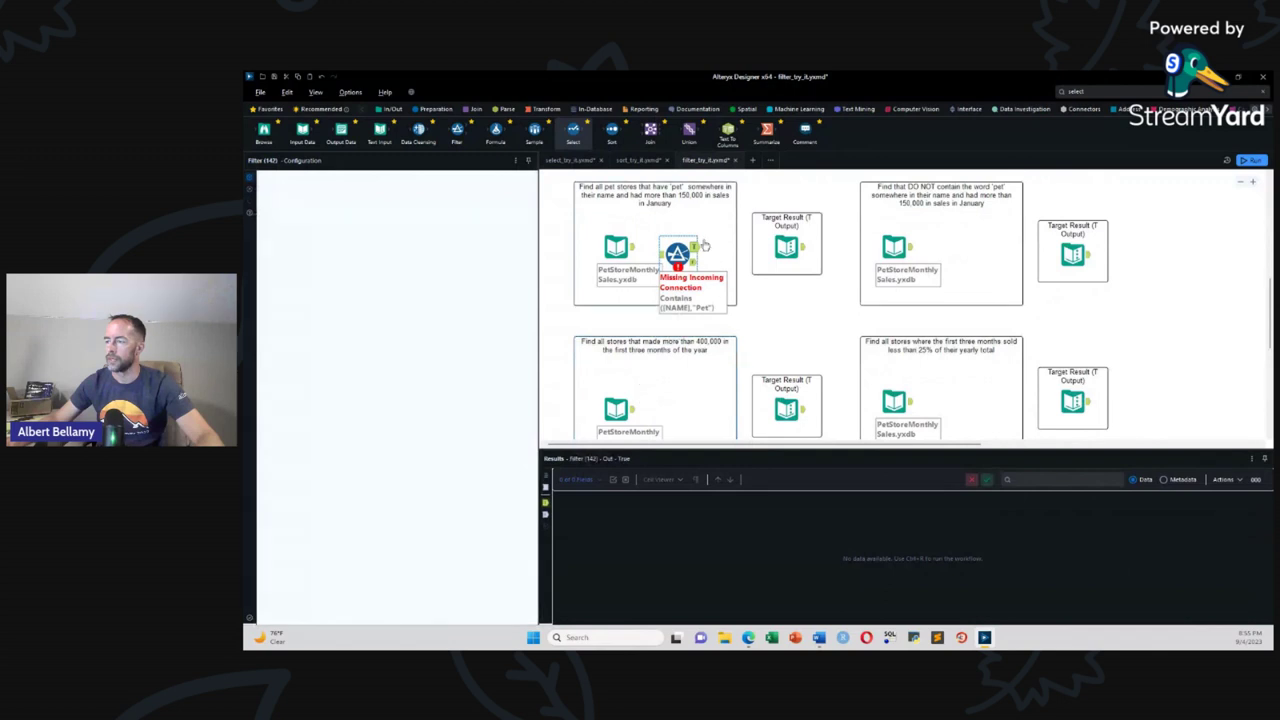
pyautogui.moveTo(633, 246); pyautogui.dragTo(667, 254)
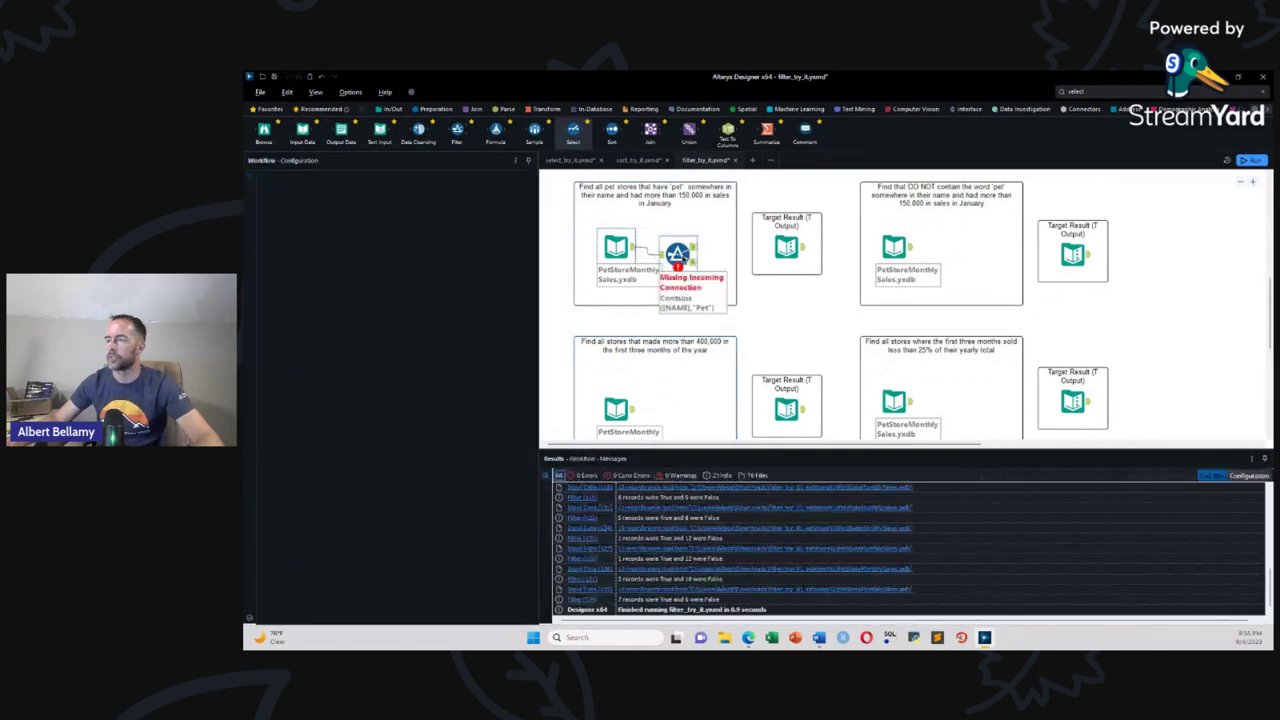
pyautogui.click(677, 252)
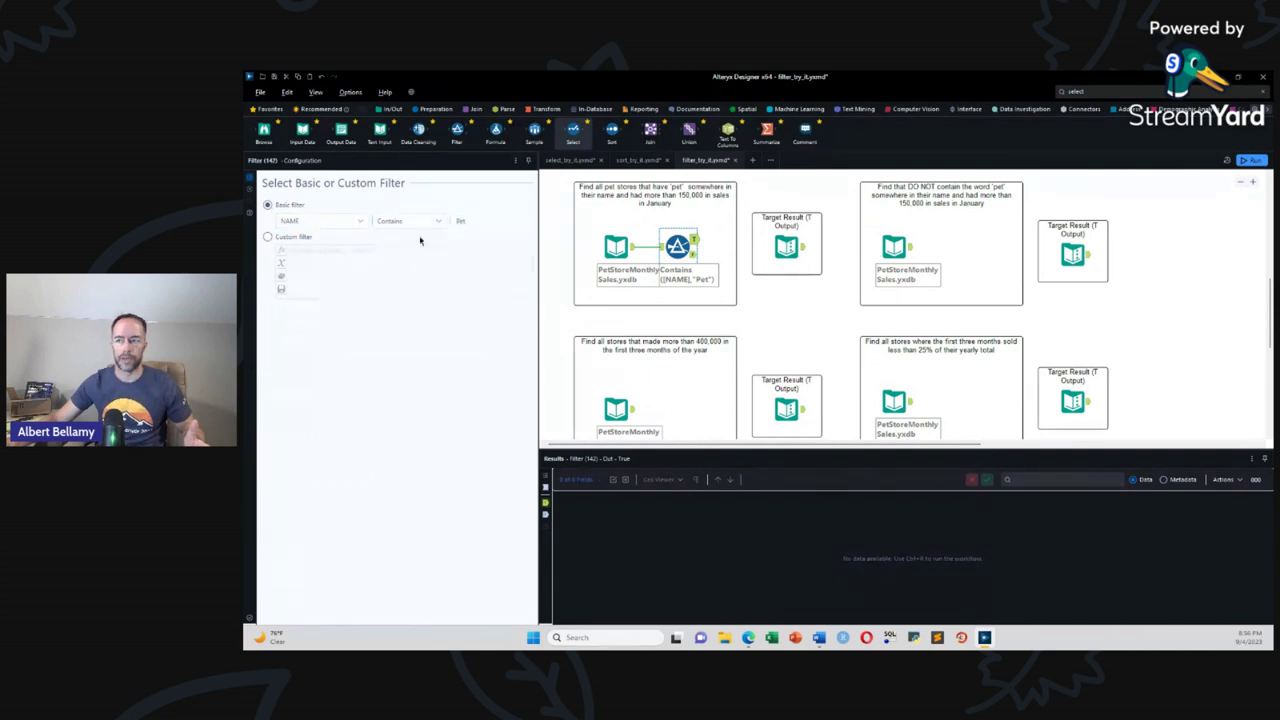
# Step: Set the custom expression Contains([NAME],"Pet") AND [January]>150000 and run the workflow
pyautogui.click(267, 237)
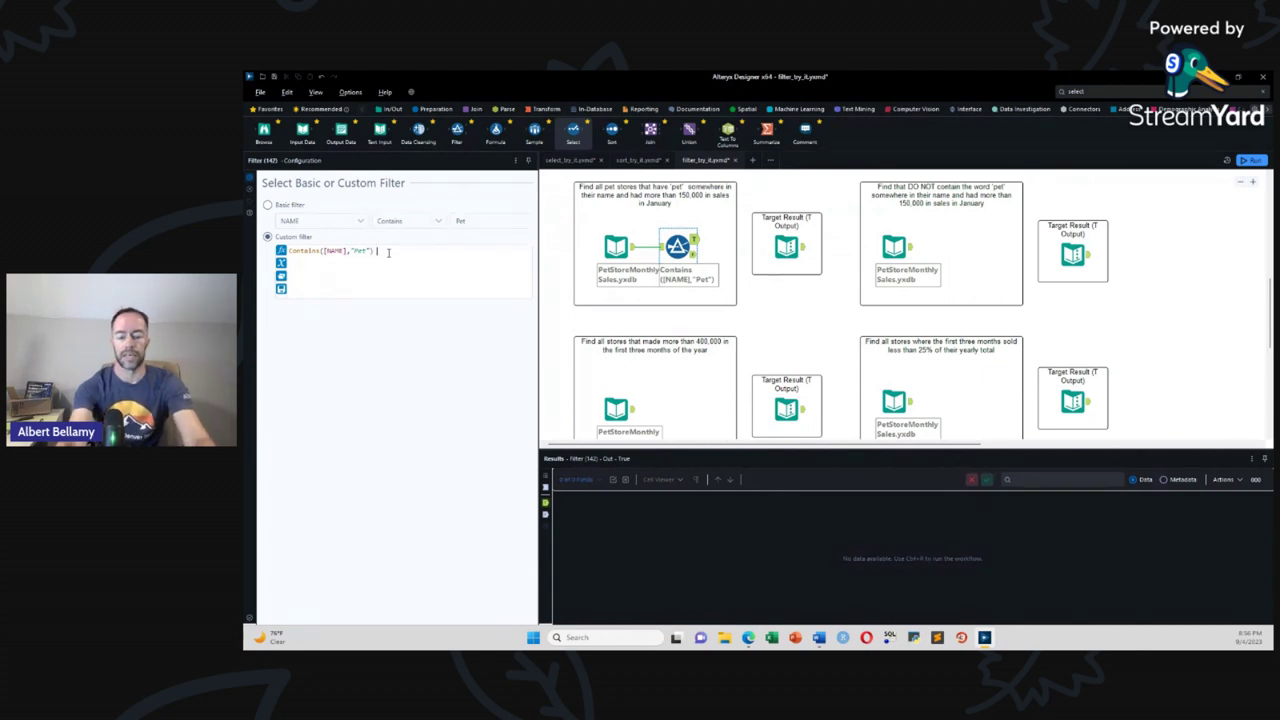
pyautogui.write('AND')
pyautogui.click(389, 253)
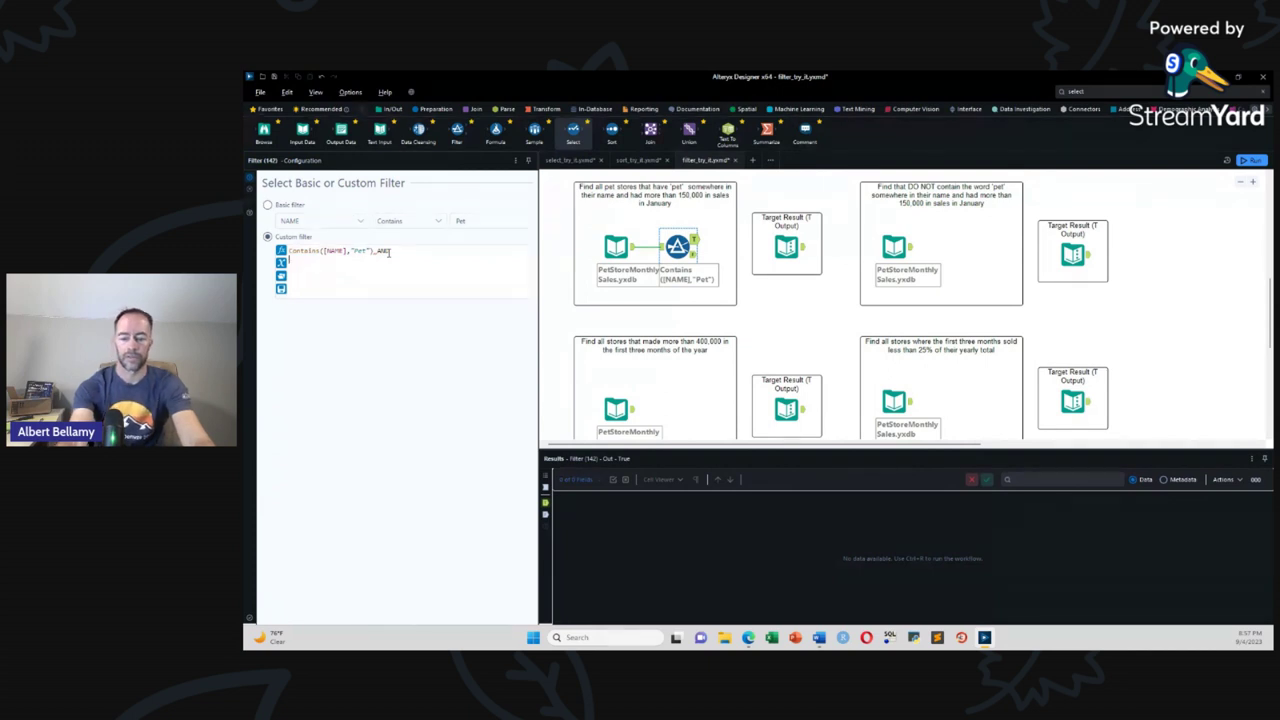
pyautogui.write('[')
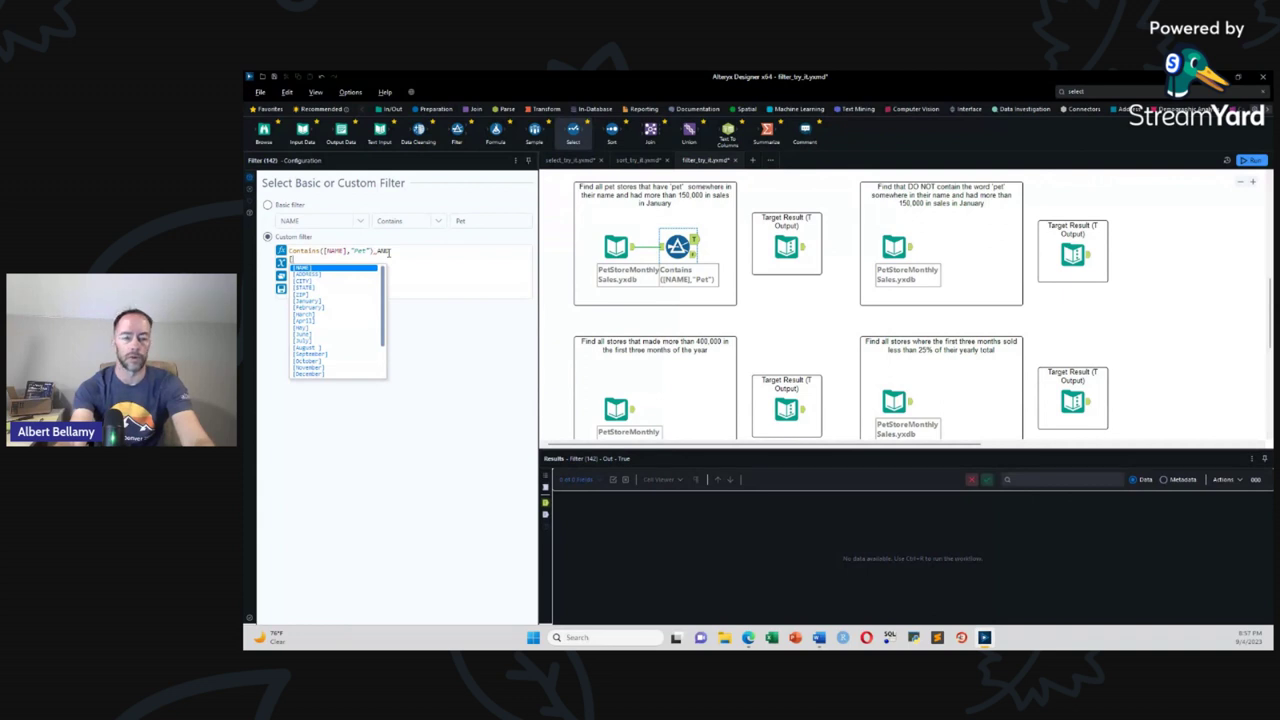
pyautogui.press('Down')
pyautogui.press('Down')
pyautogui.press('Down')
pyautogui.press('Down')
pyautogui.press('Down')
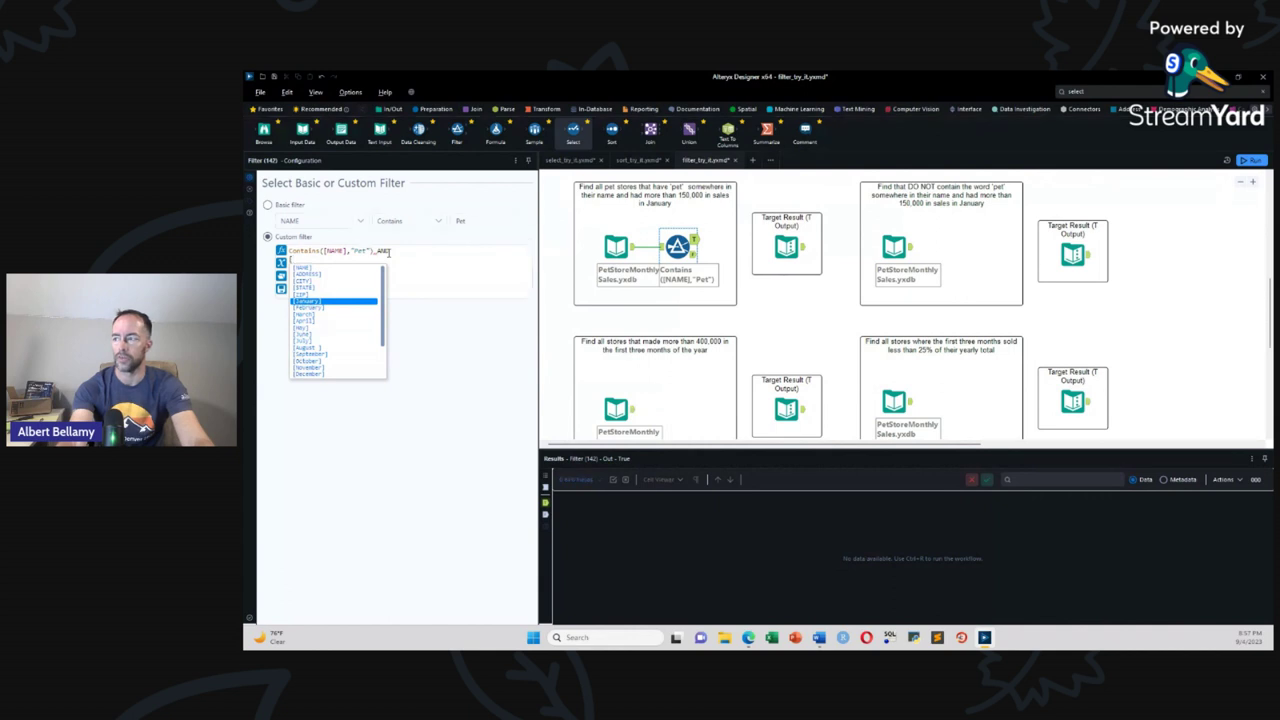
pyautogui.press('Return')
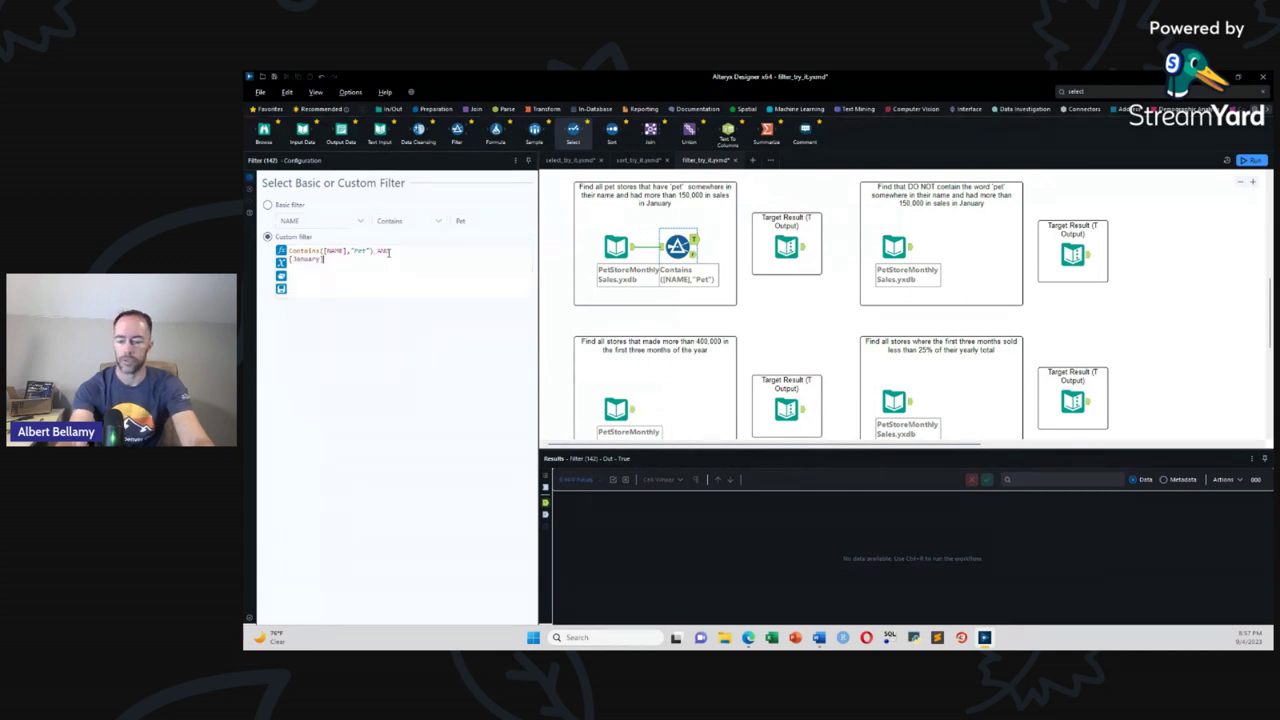
pyautogui.write('>15')
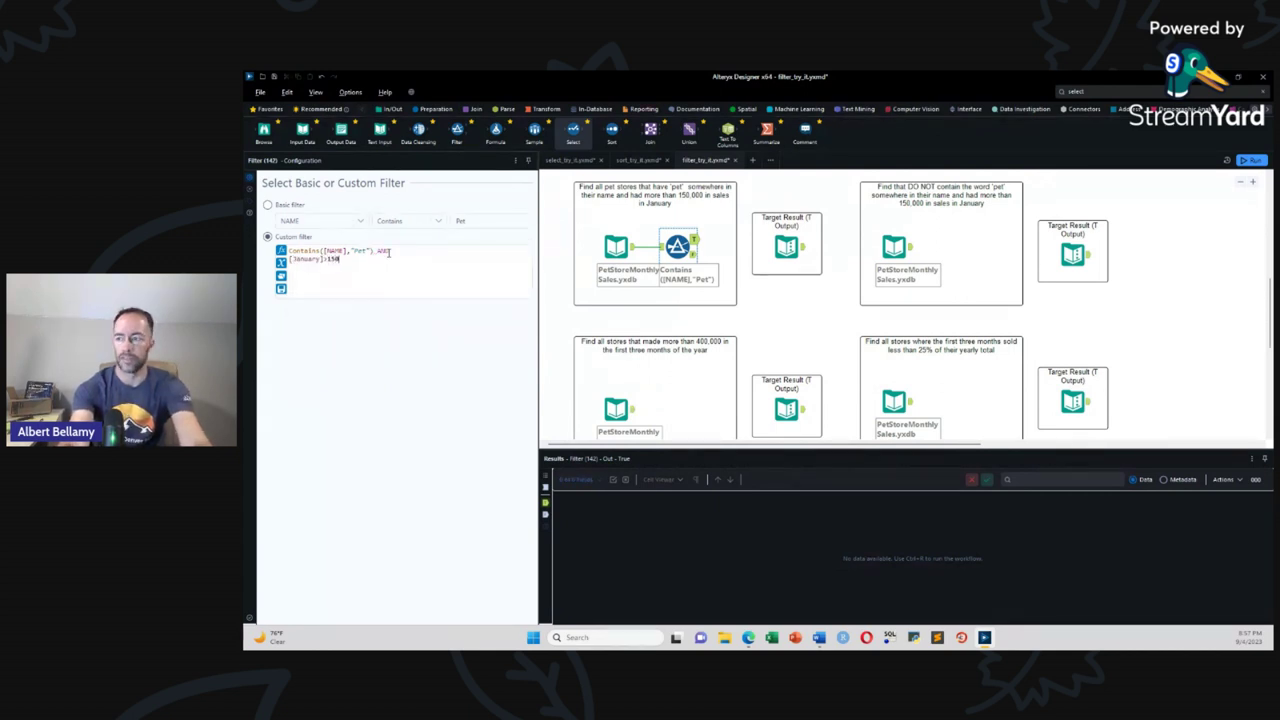
pyautogui.write('0000')
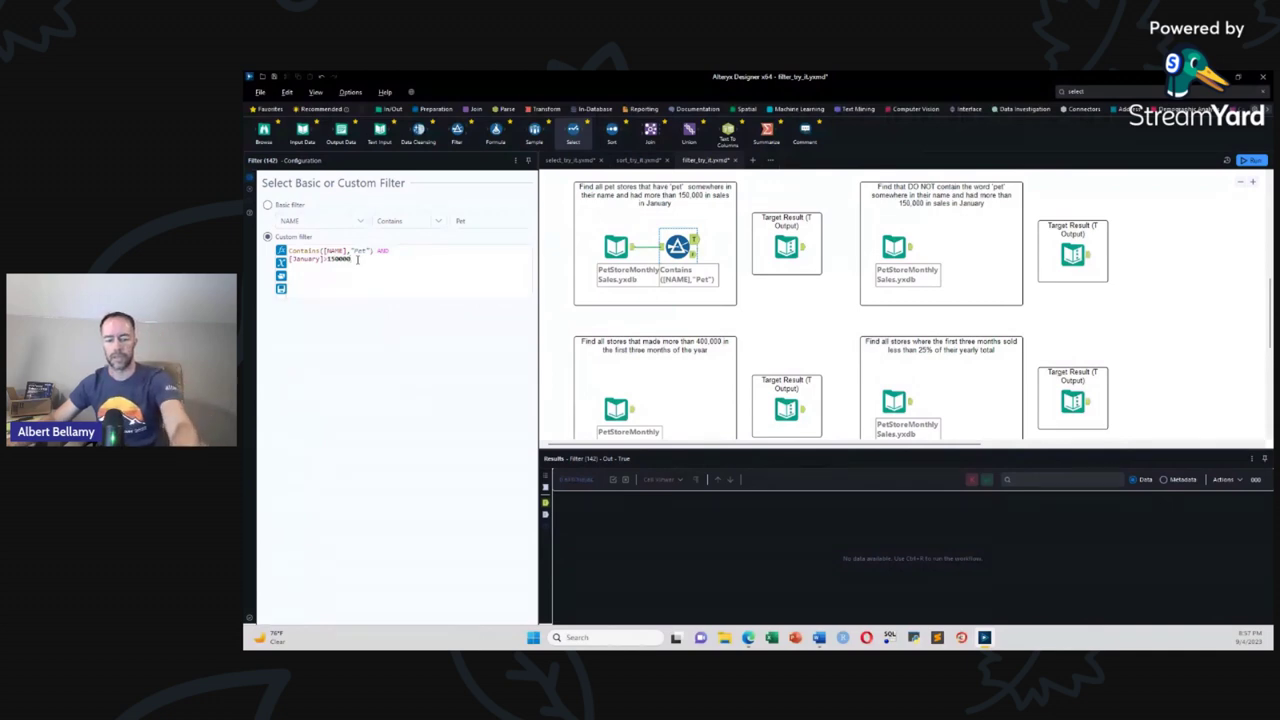
pyautogui.hotkey('ctrl', 'r')
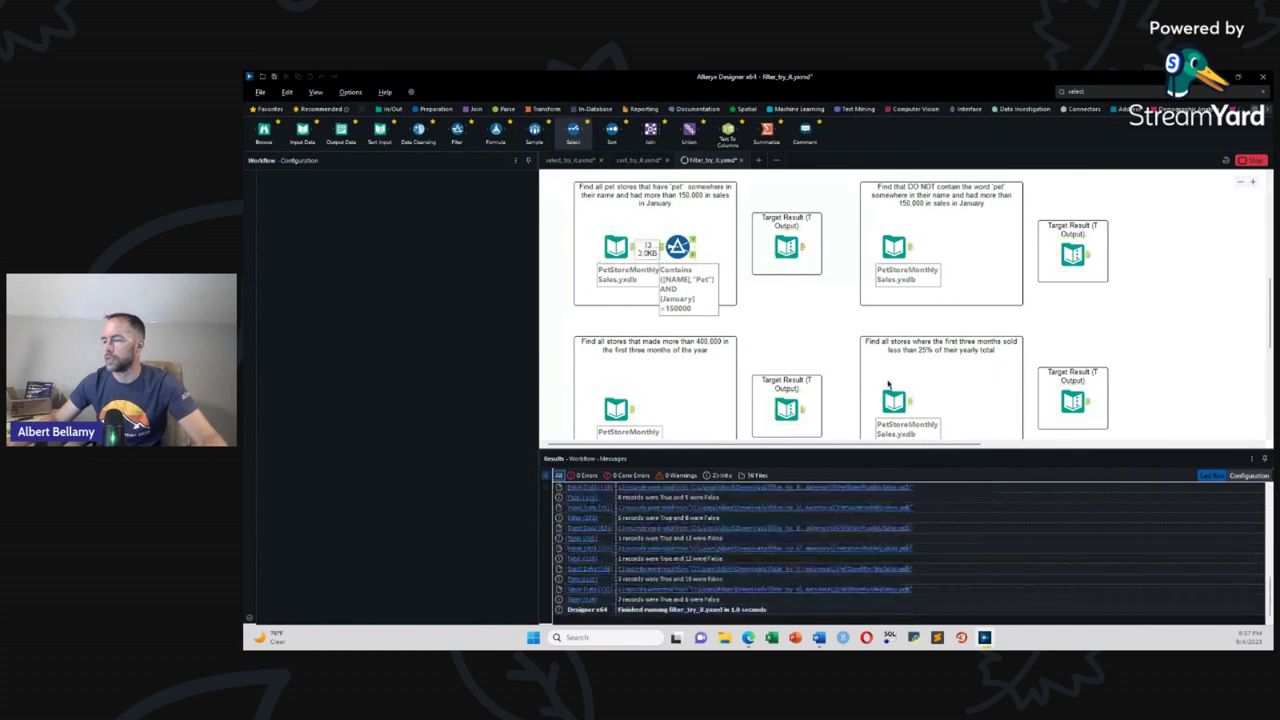
# Step: Check that the target result's single record, Fins and Feathers Pet Shoppe, matches the filter output
pyautogui.click(823, 374)
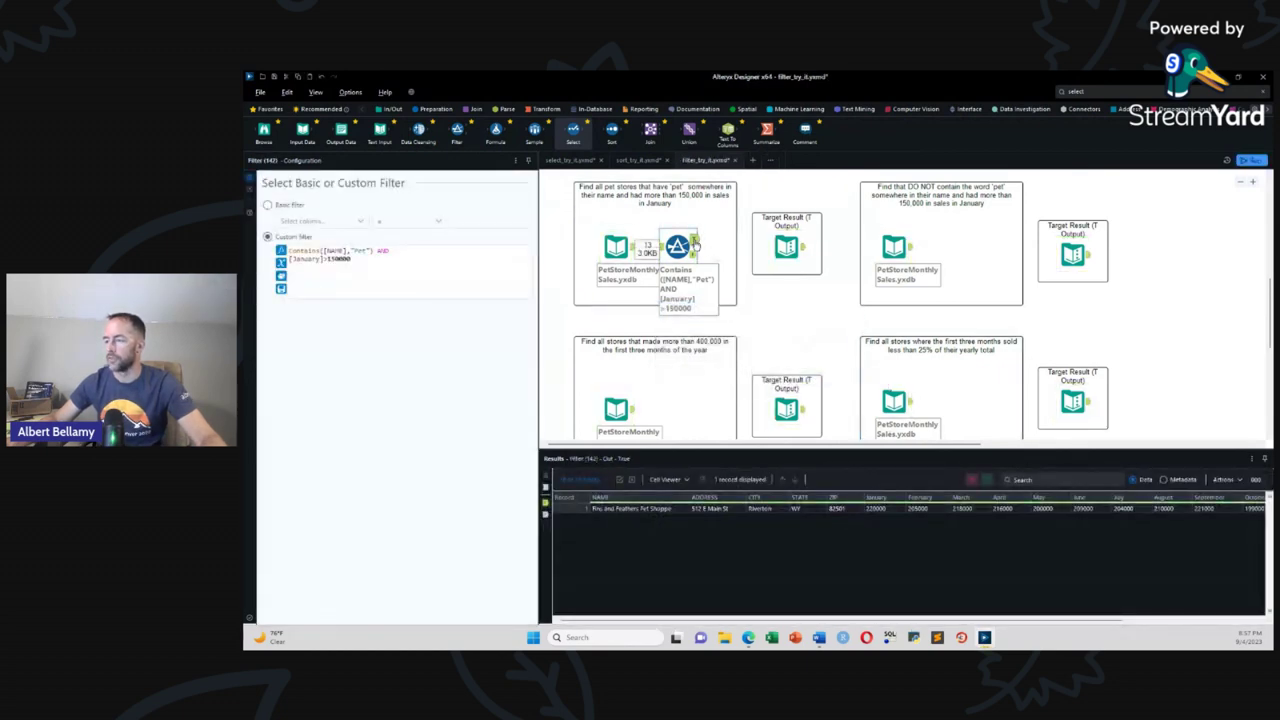
pyautogui.click(804, 252)
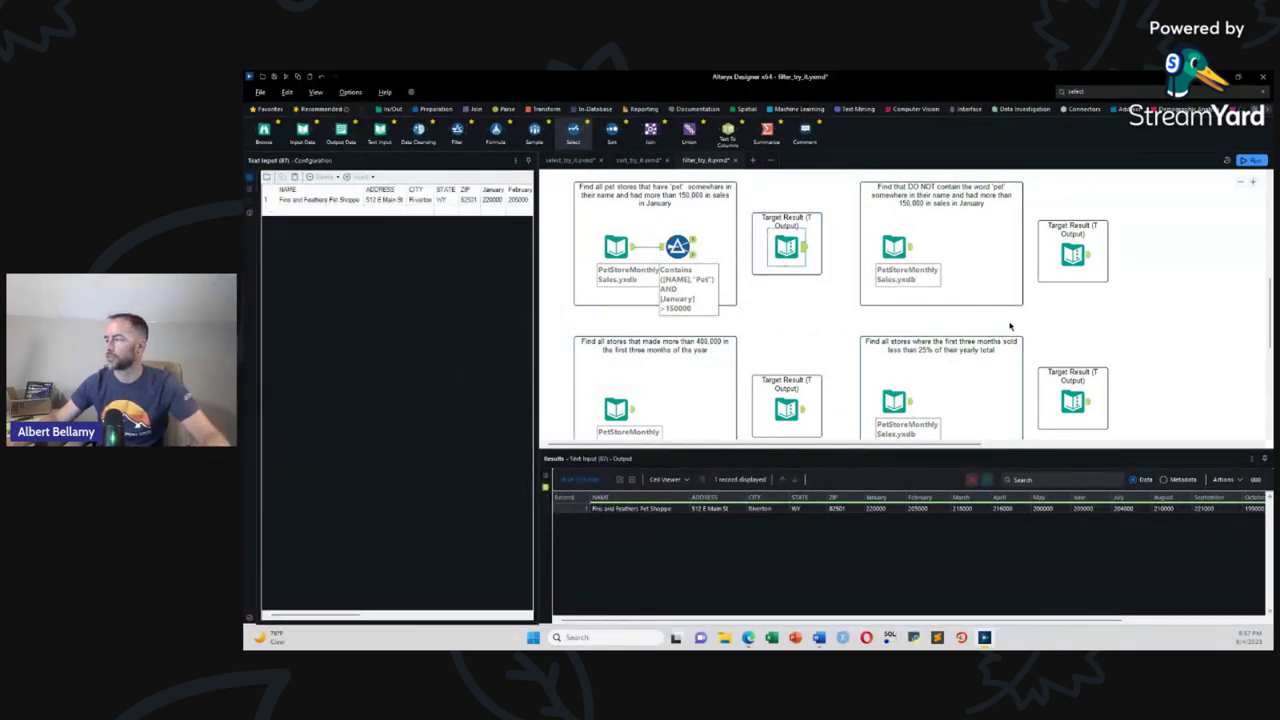
pyautogui.scroll(1, 1003, 335)
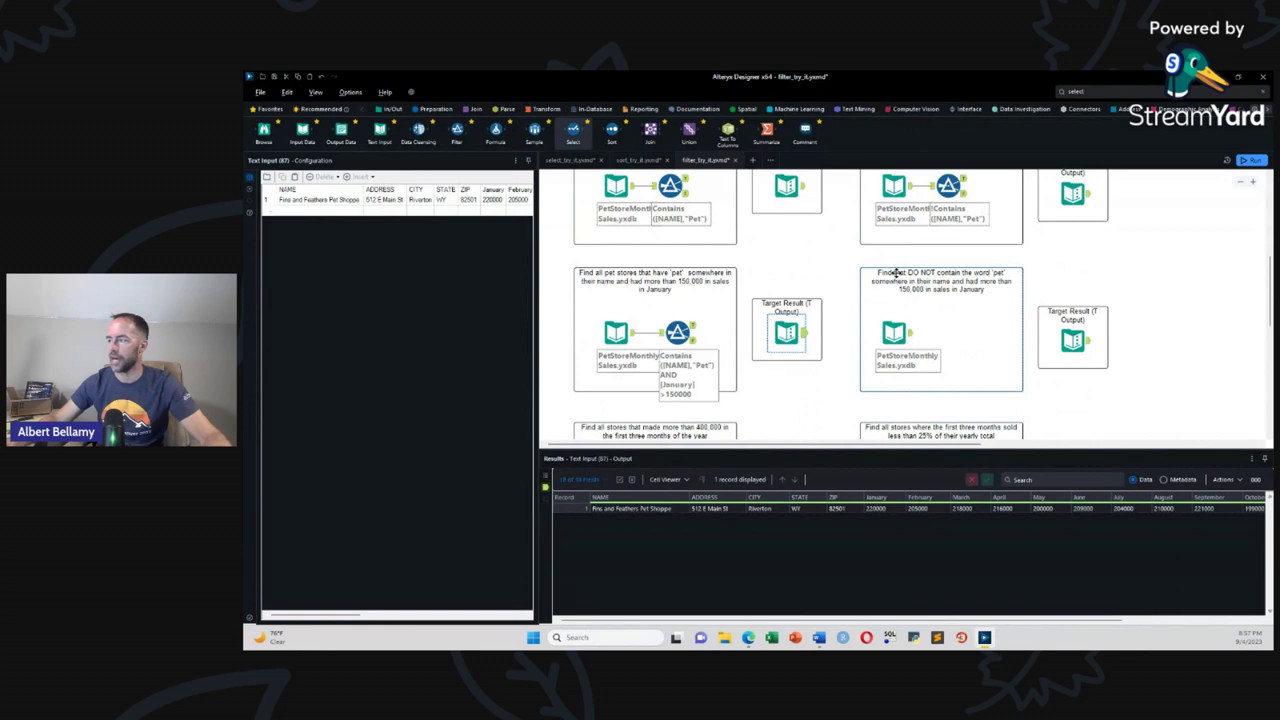
pyautogui.click(897, 273)
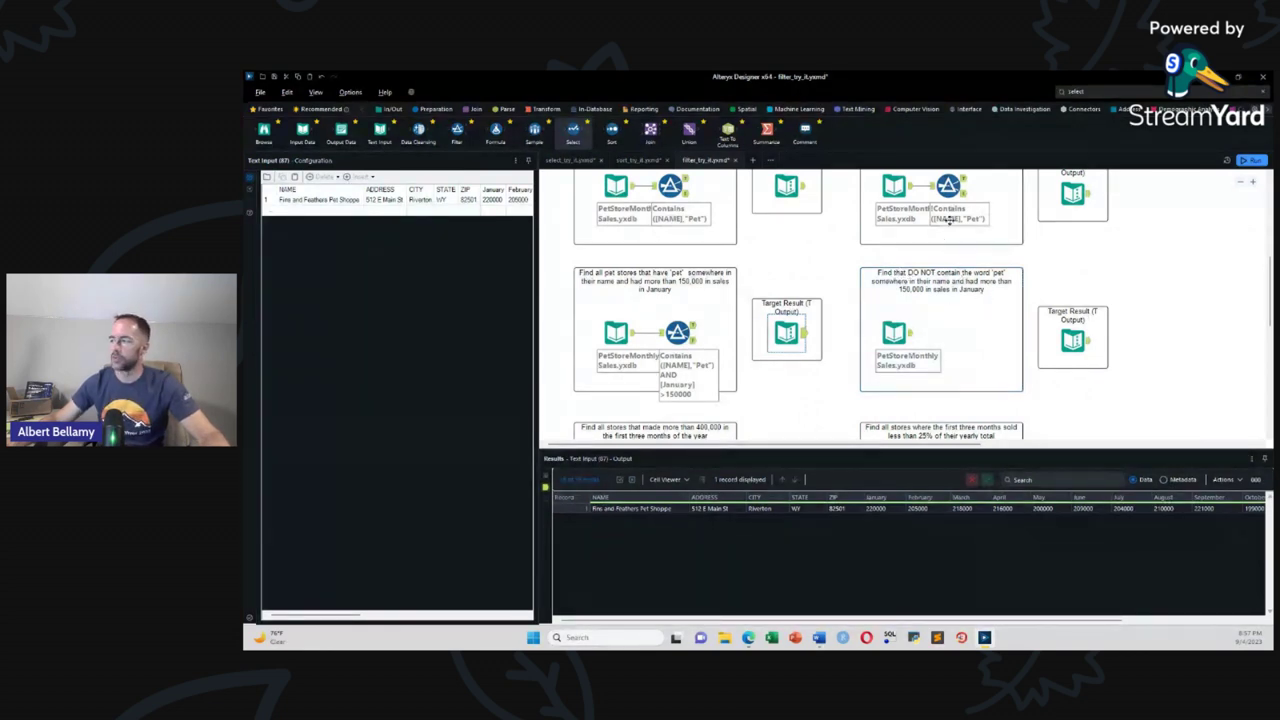
# Step: Paste the Pet-and-January filter into the DO NOT contain box, connect it to the store sales input, and run
pyautogui.click(678, 332)
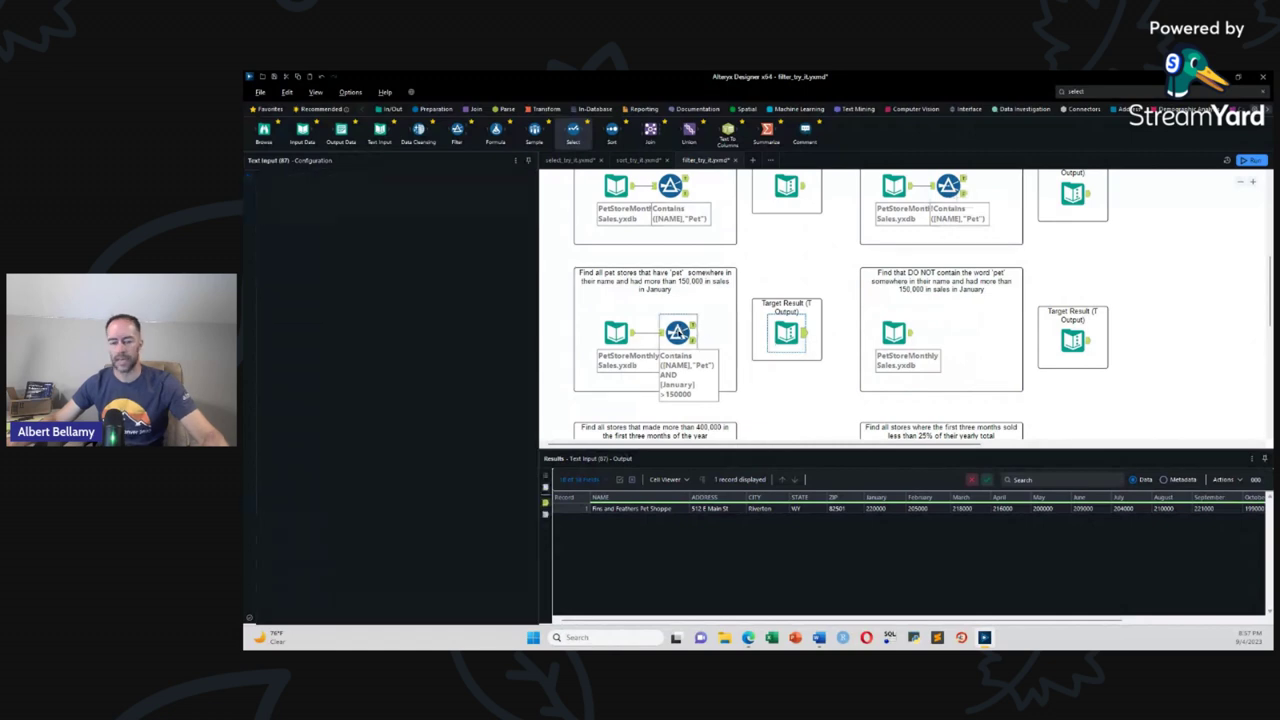
pyautogui.click(945, 333)
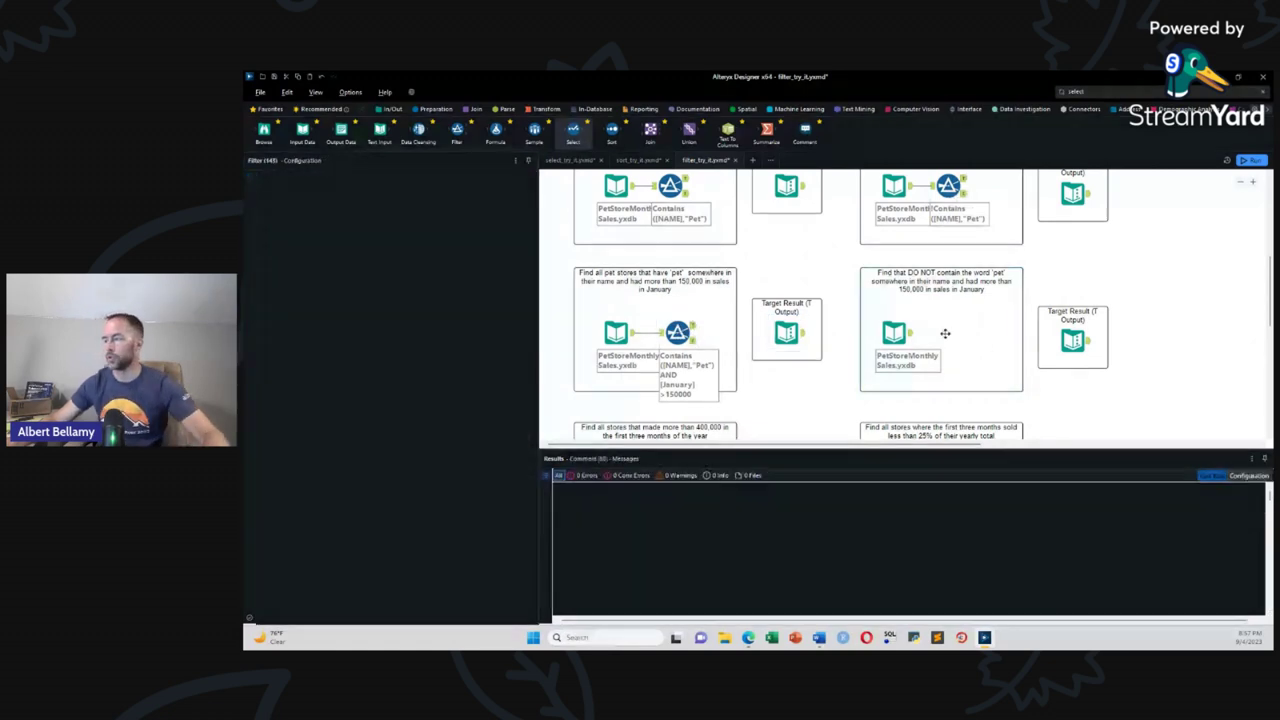
pyautogui.hotkey('ctrl', 'v')
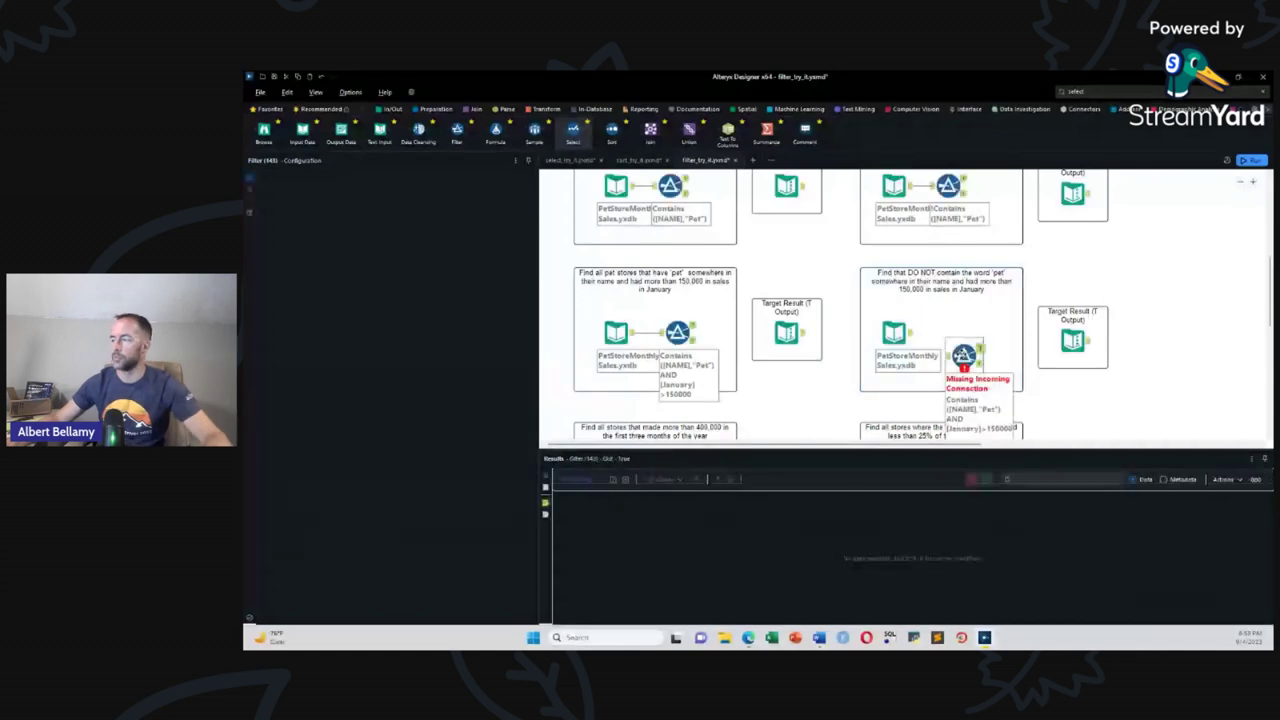
pyautogui.moveTo(963, 355); pyautogui.dragTo(948, 331)
pyautogui.hotkey('ctrl', 'r')
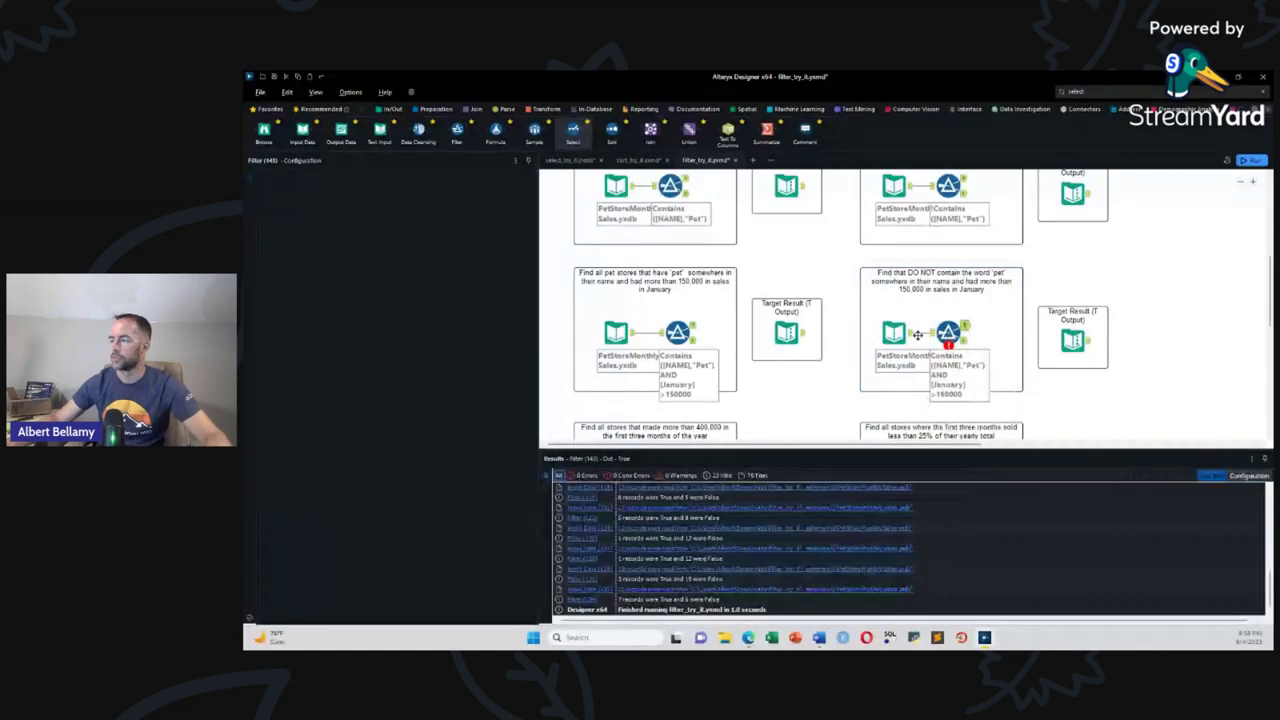
# Step: Edit the filter to !Contains([NAME],"Pet") AND [January]>150000 and rerun the workflow
pyautogui.click(945, 332)
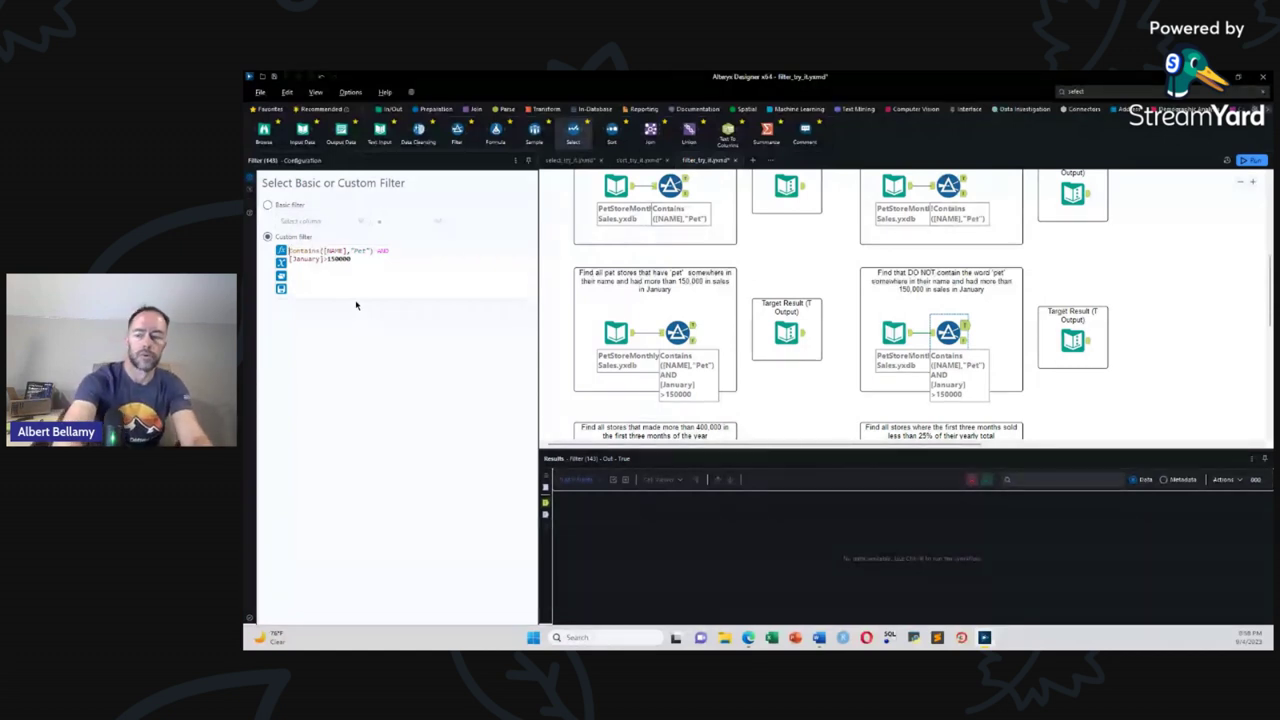
pyautogui.write('!')
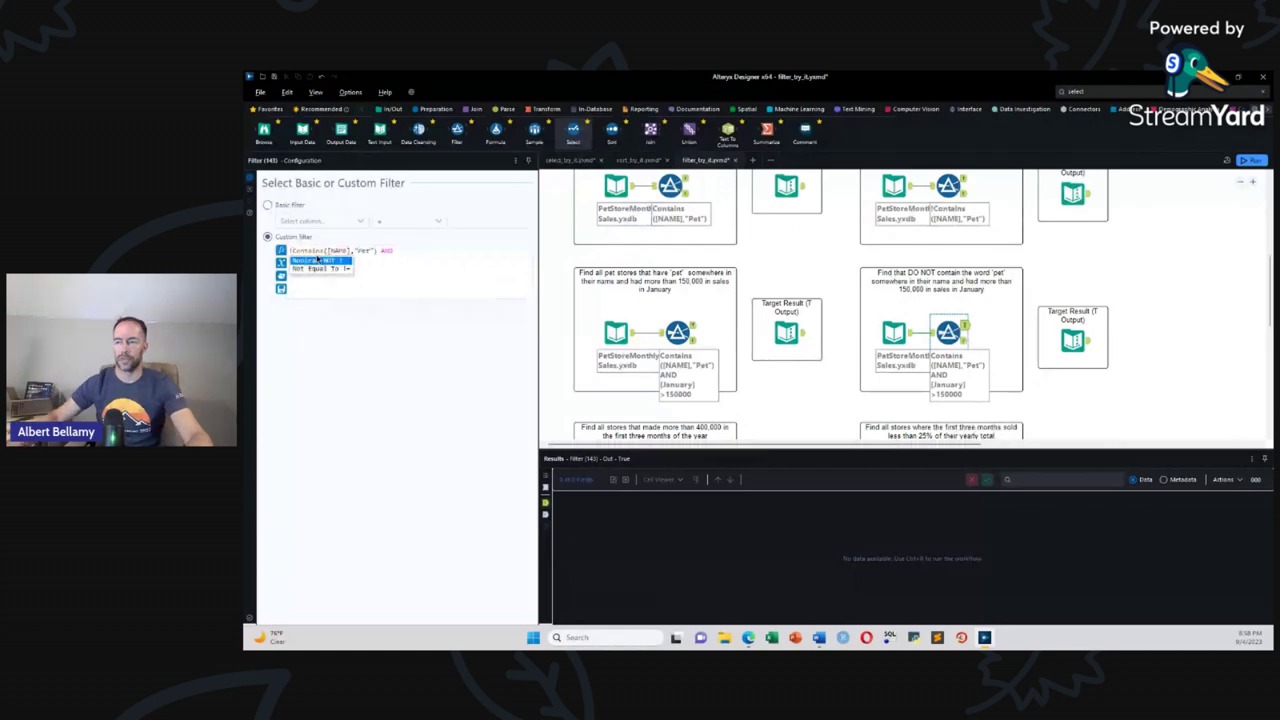
pyautogui.hotkey('ctrl', 'z')
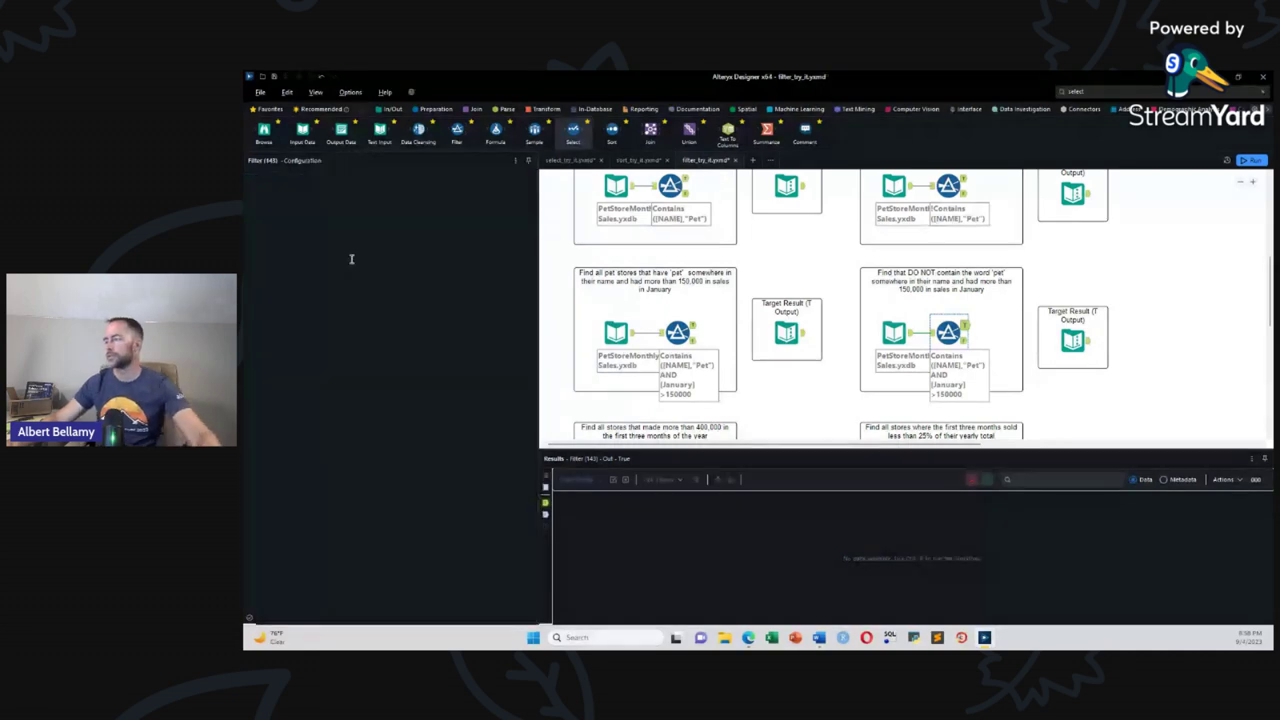
pyautogui.hotkey('ctrl', 'r')
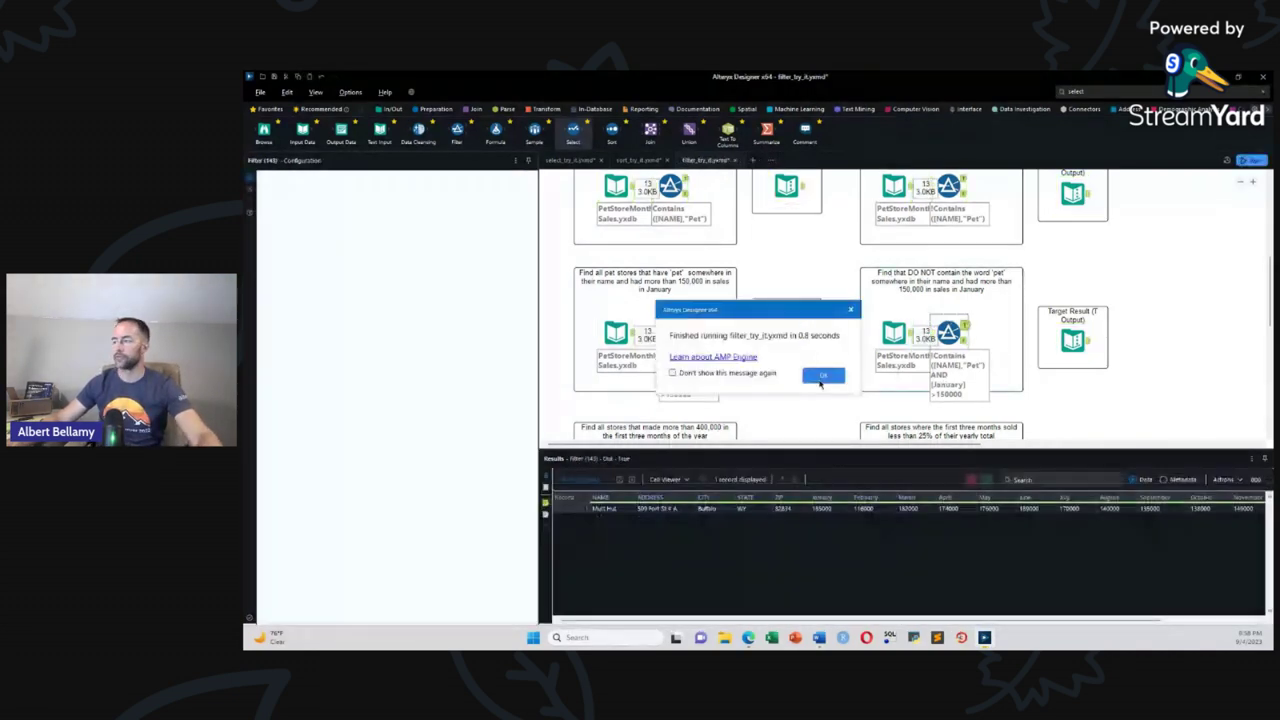
# Step: Confirm the target result holds the single Mutt Hut record, matching the filter output
pyautogui.click(821, 377)
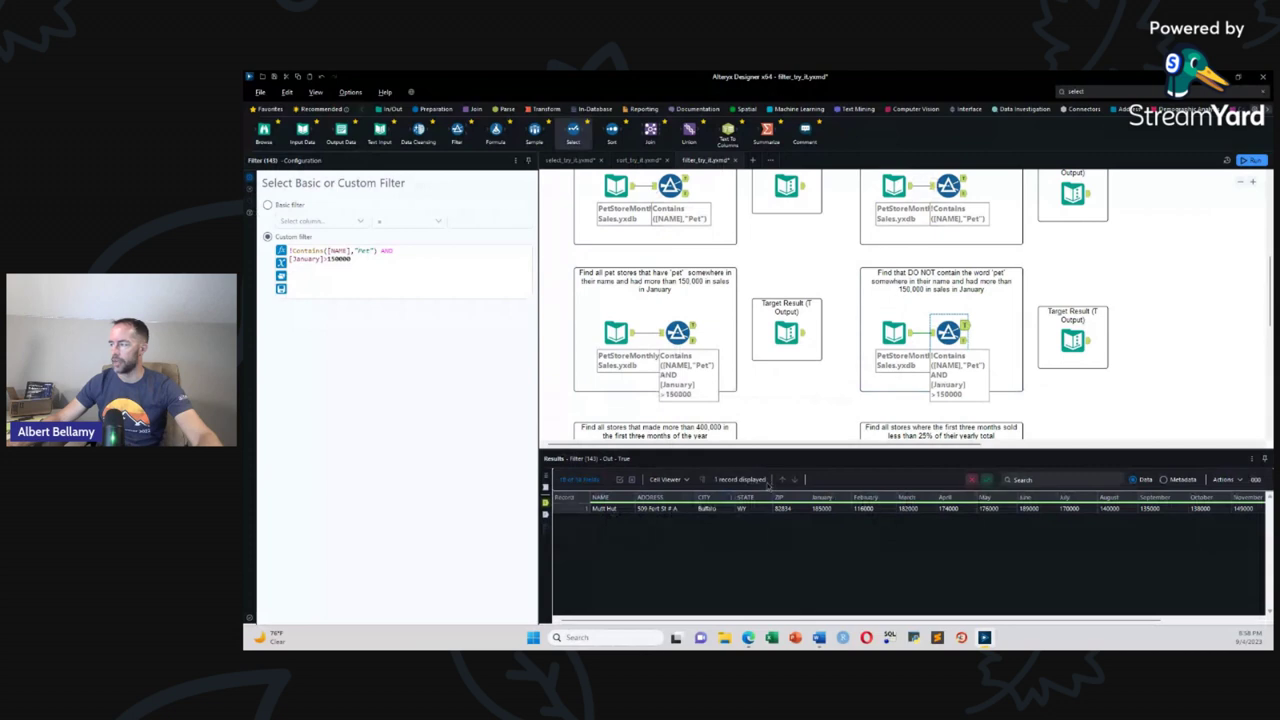
pyautogui.click(1088, 343)
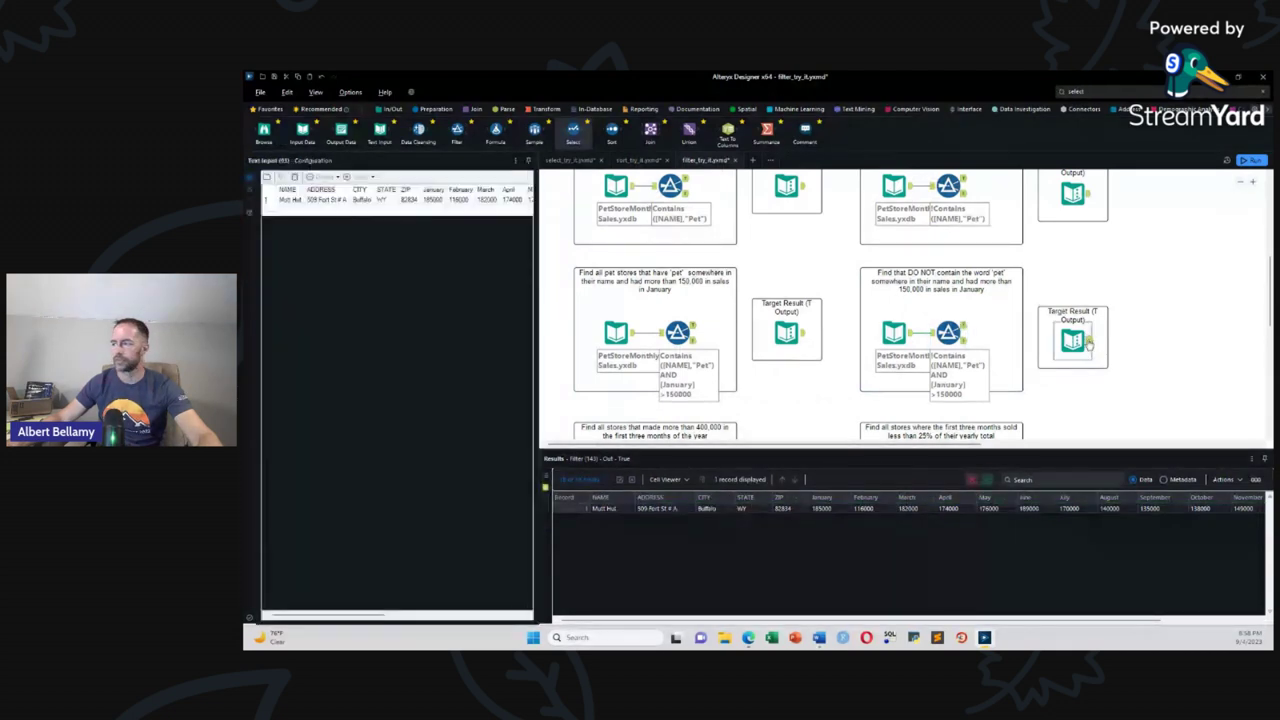
pyautogui.scroll(-3, 1020, 383)
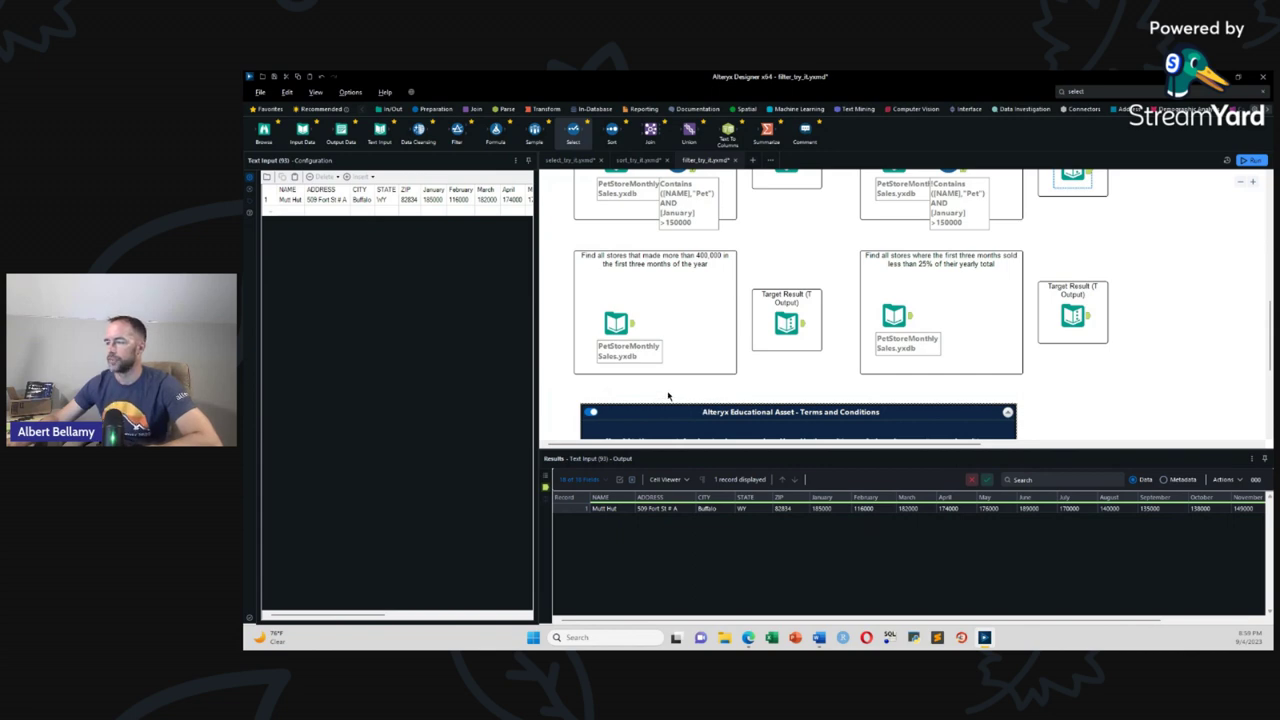
# Step: Add a Filter tool on the store sales input in the 400,000 exercise, set to Custom filter
pyautogui.click(635, 330)
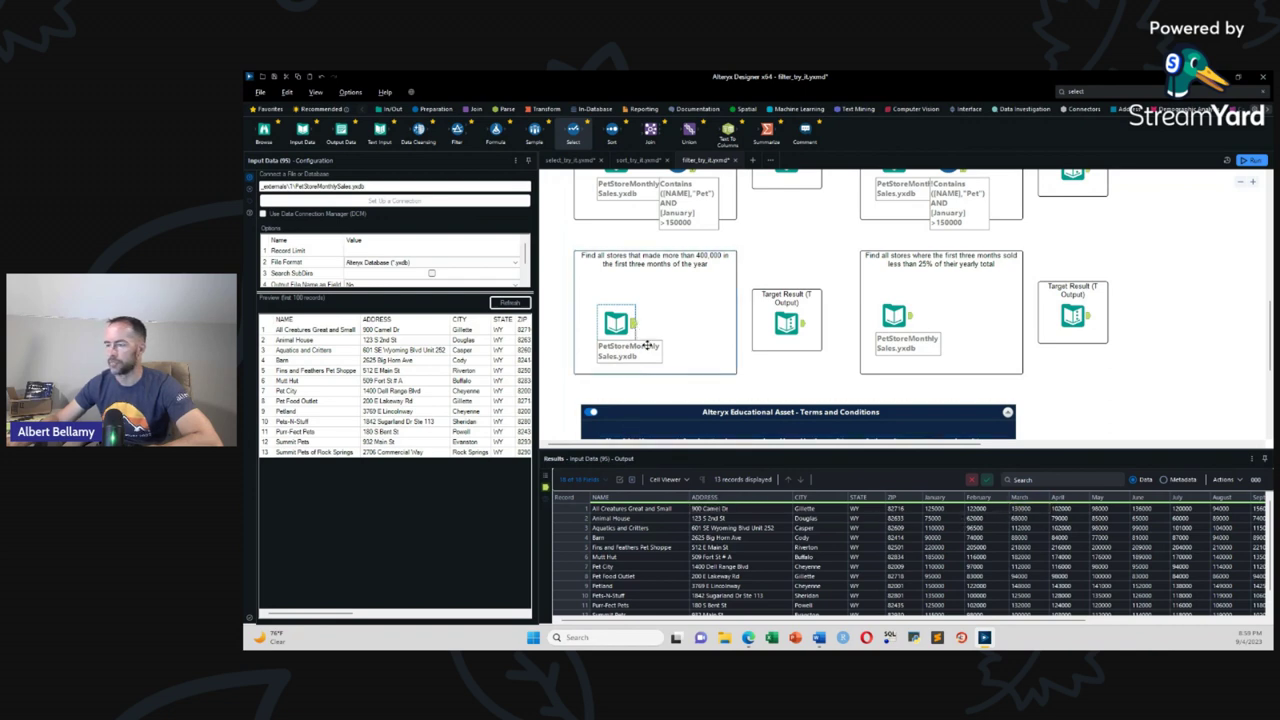
pyautogui.moveTo(473, 141); pyautogui.dragTo(668, 327)
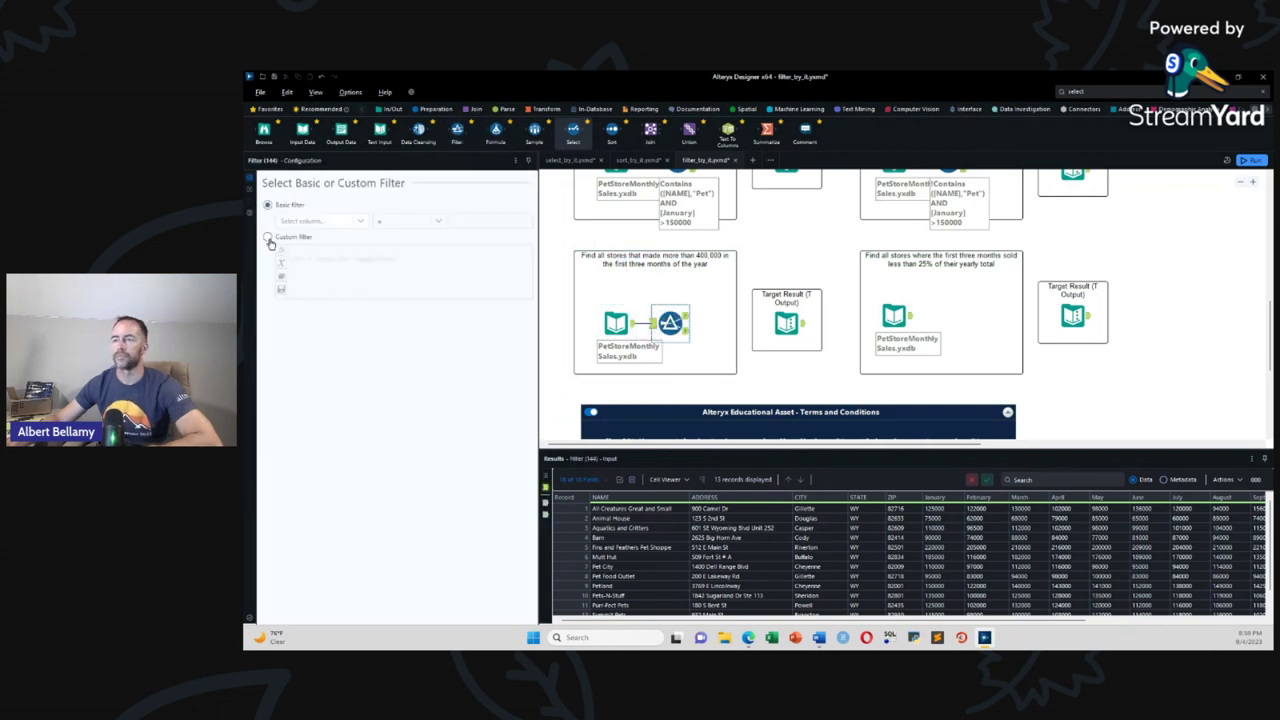
pyautogui.click(267, 237)
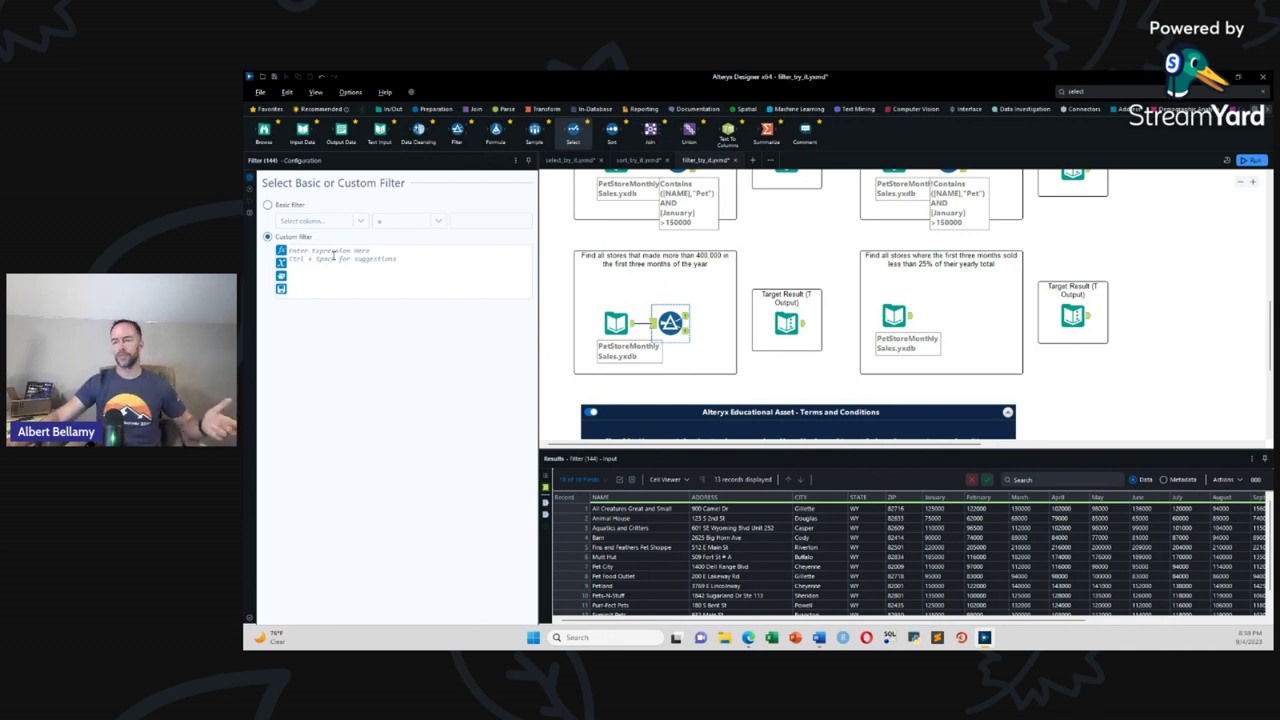
# Step: Enter the expression ([January]+[February]+[March]) >400000
pyautogui.write('[Jan')
pyautogui.press('Return')
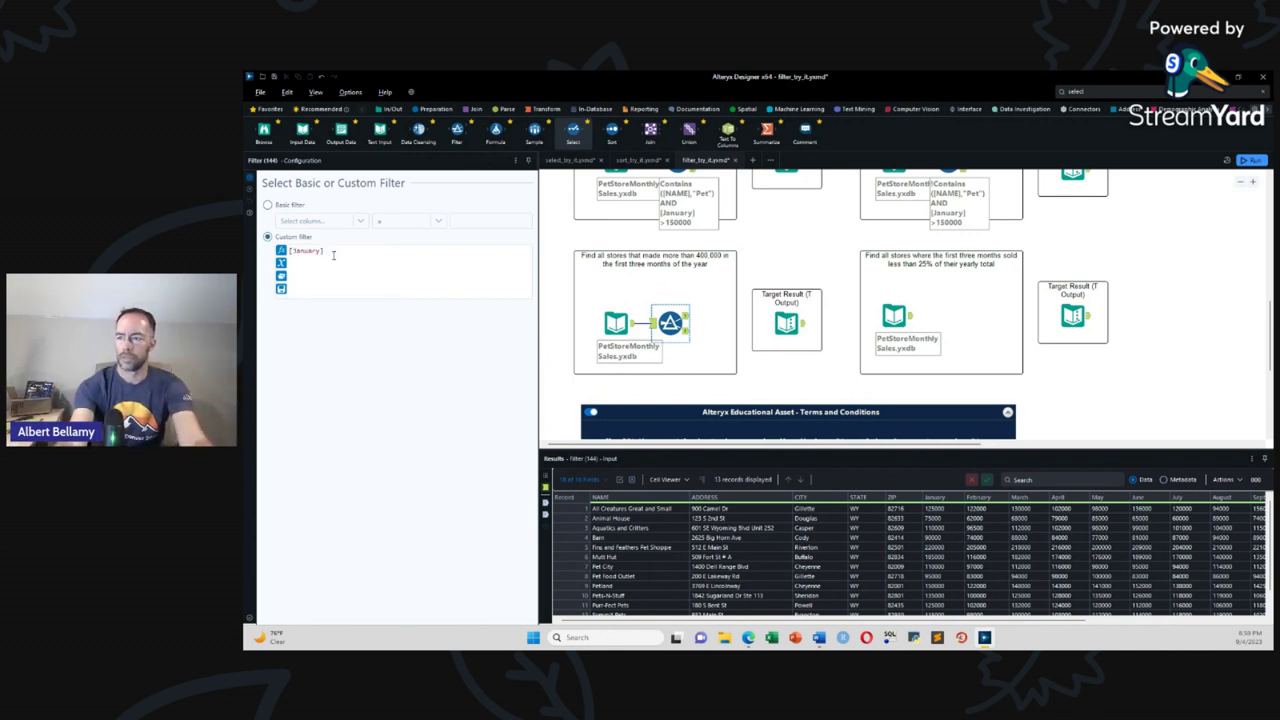
pyautogui.write('+[')
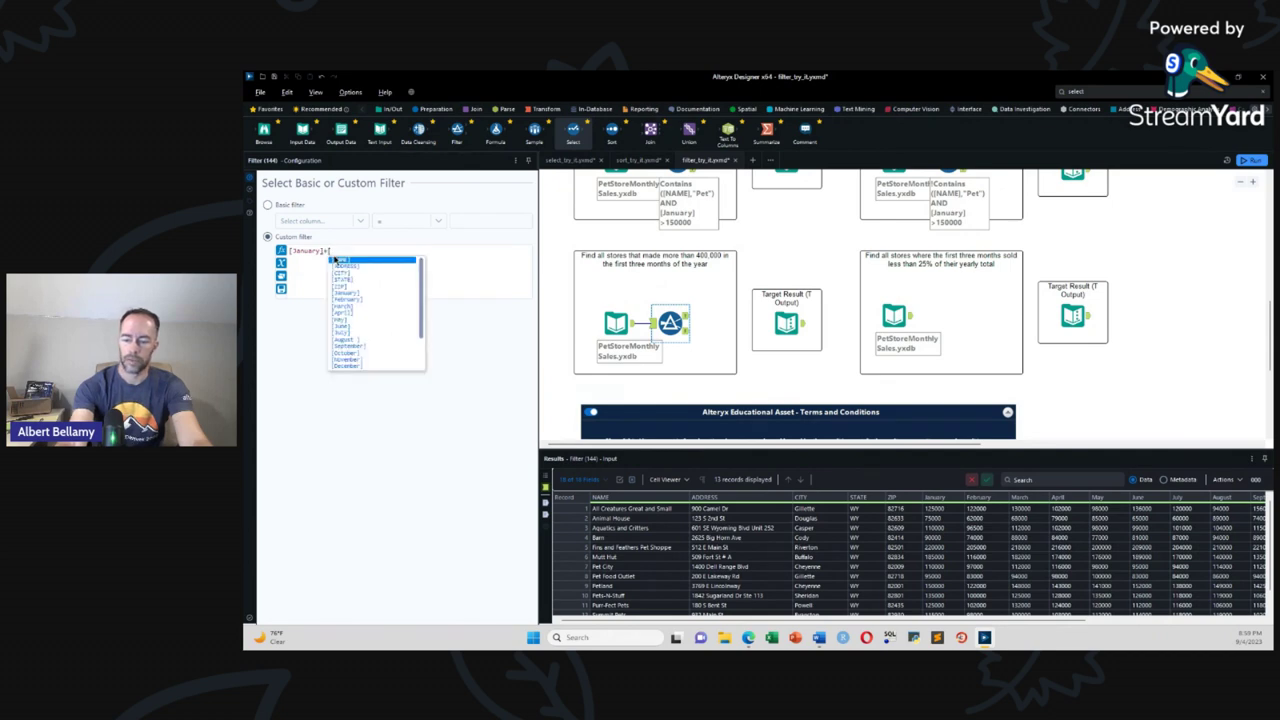
pyautogui.write('Fe')
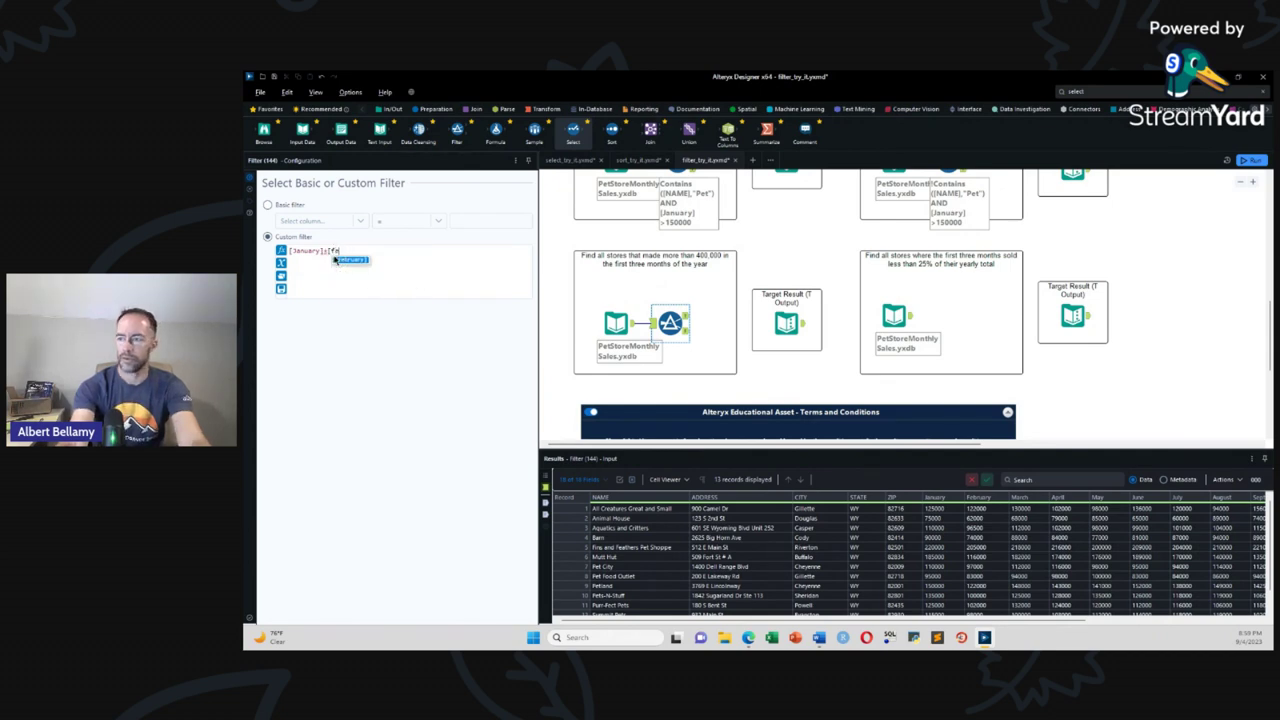
pyautogui.press('Return')
pyautogui.write('+[Ma')
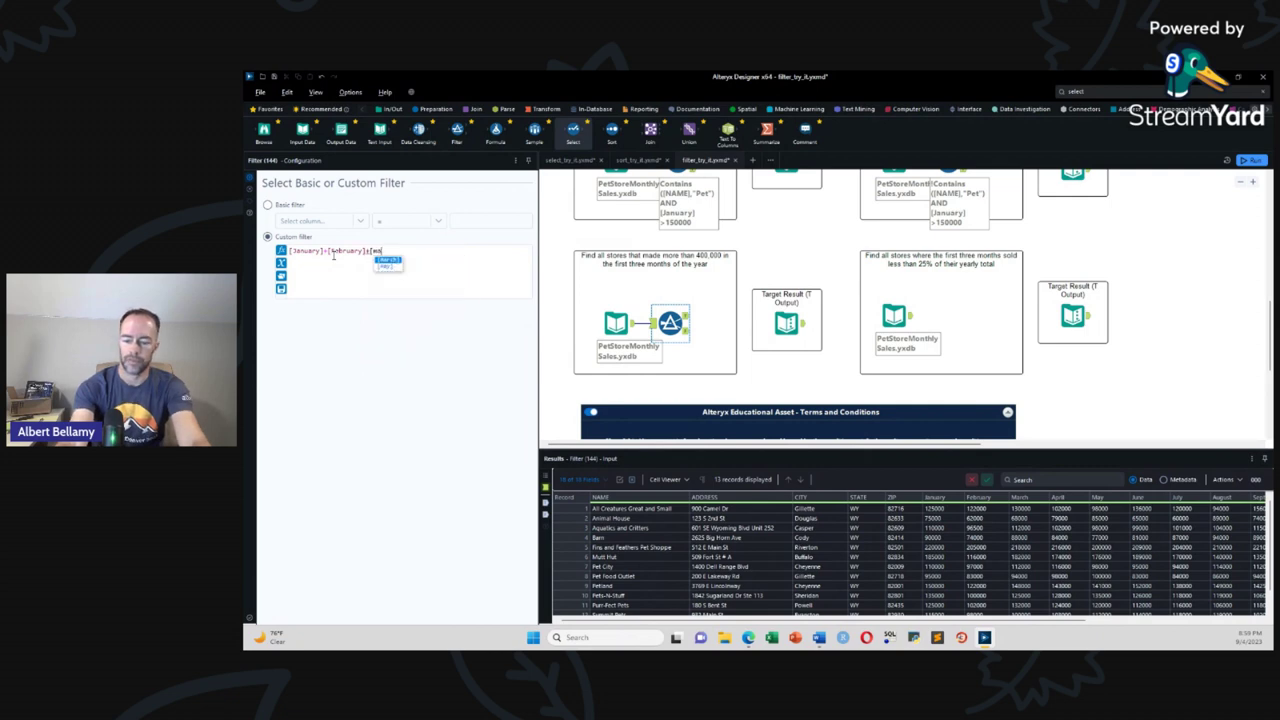
pyautogui.press('Return')
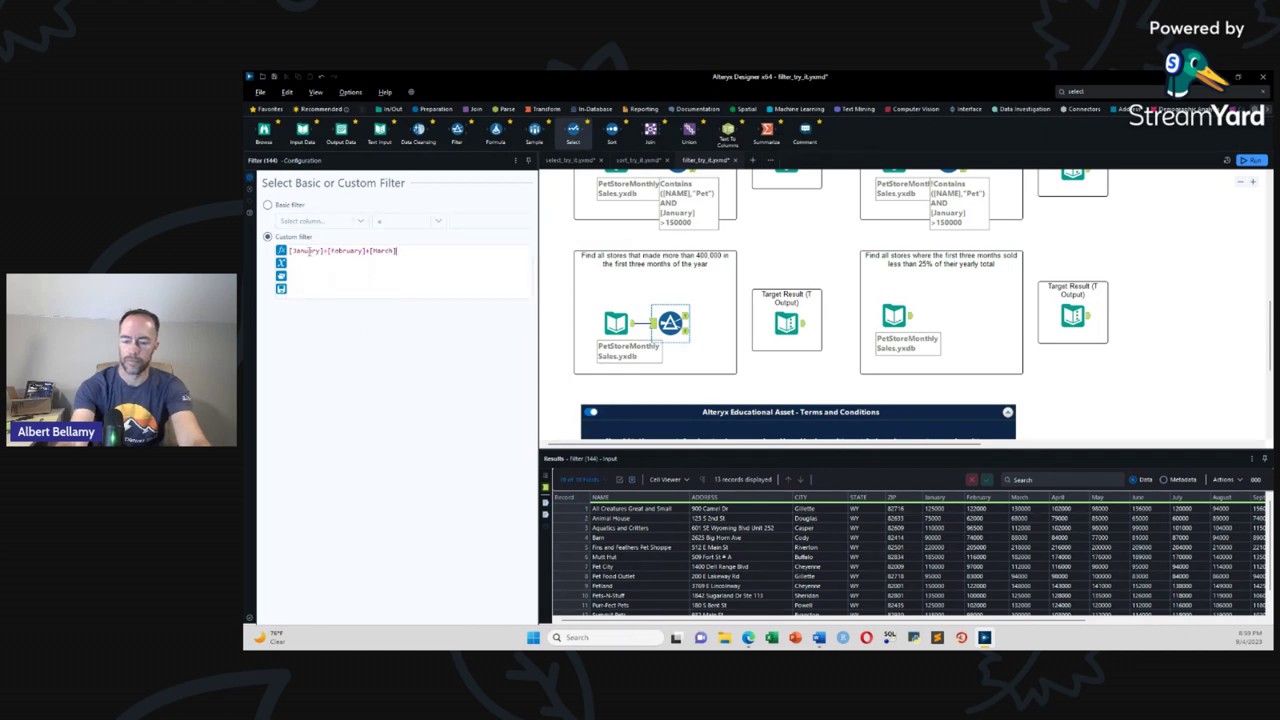
pyautogui.press('Home')
pyautogui.write('(')
pyautogui.press('End')
pyautogui.write(')')
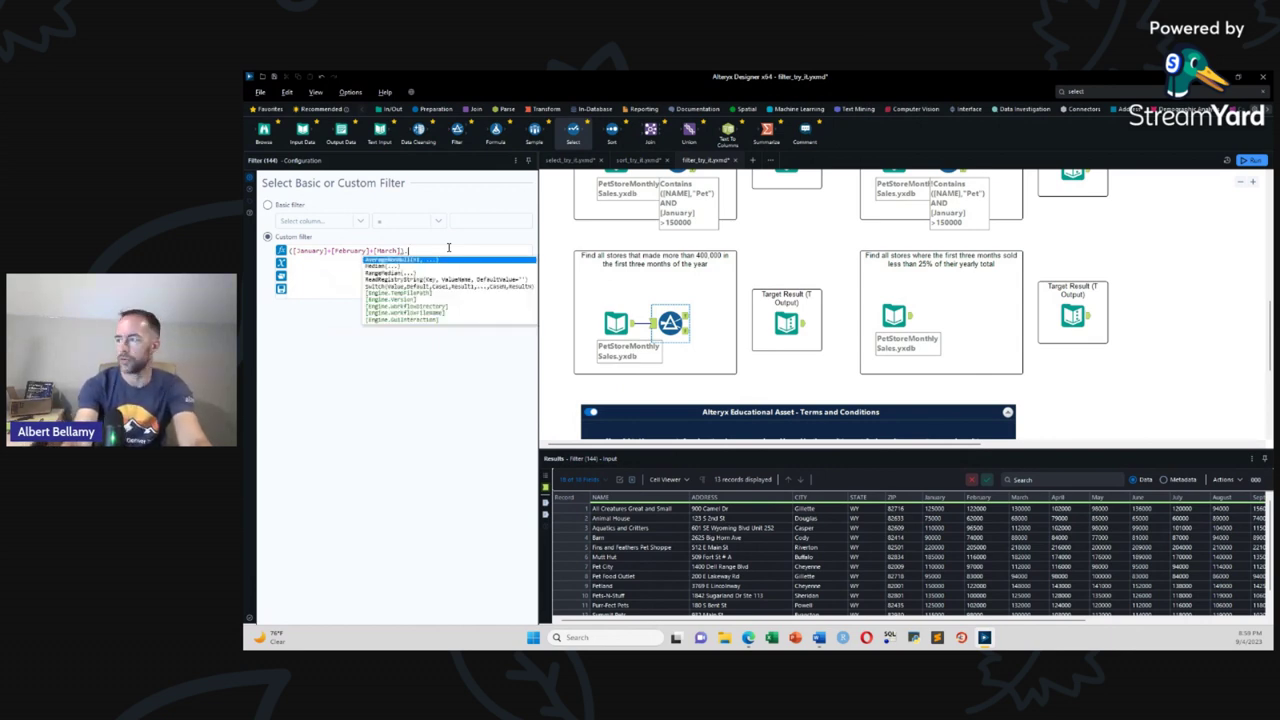
pyautogui.write(' >4000')
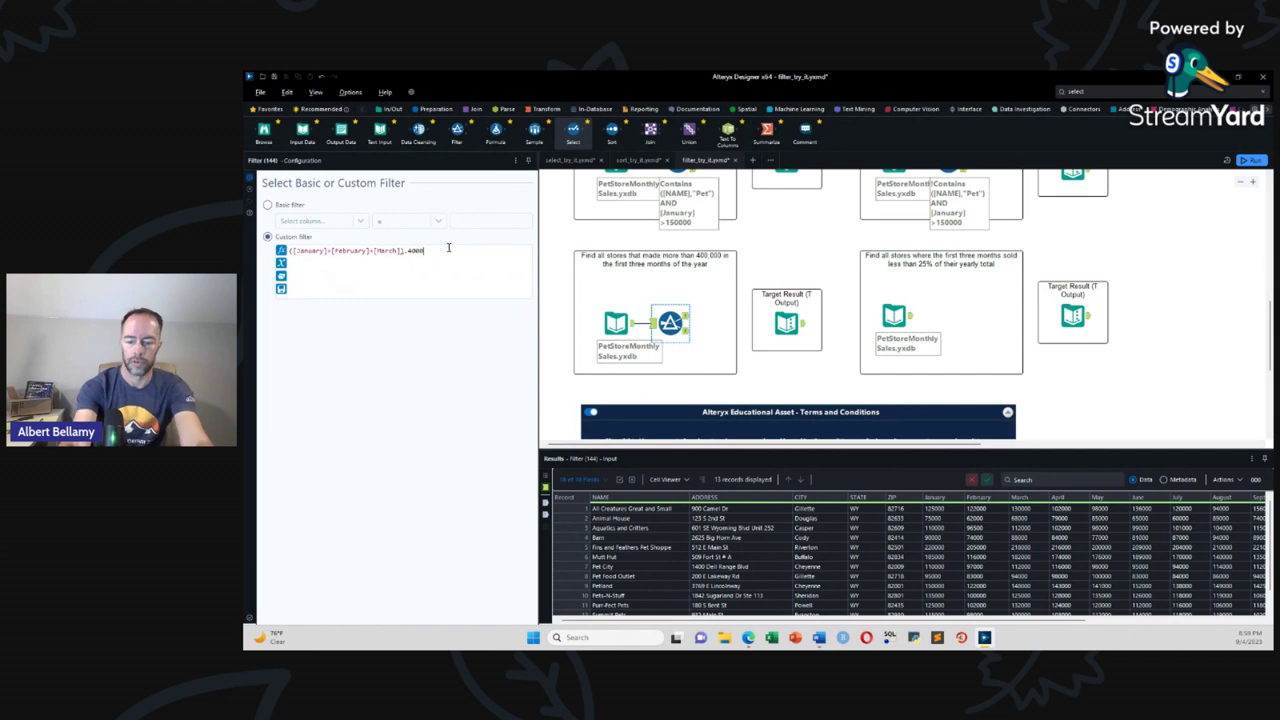
pyautogui.write('0')
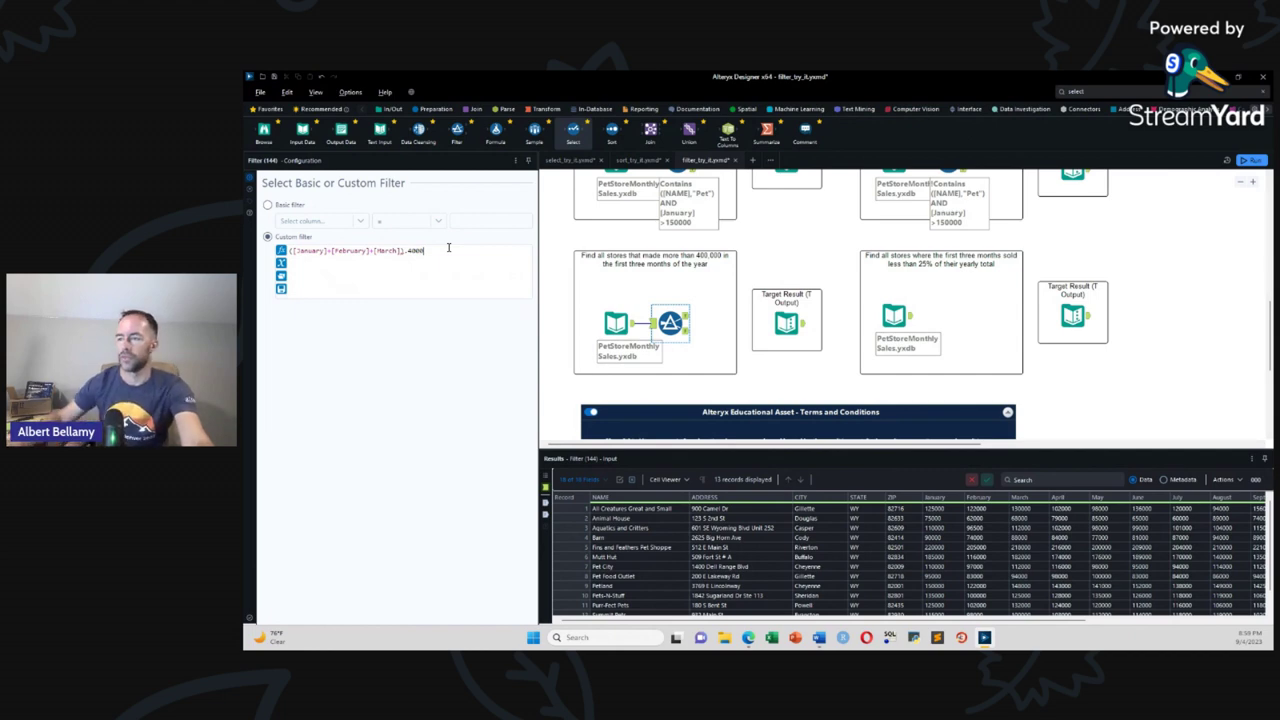
pyautogui.write('0')
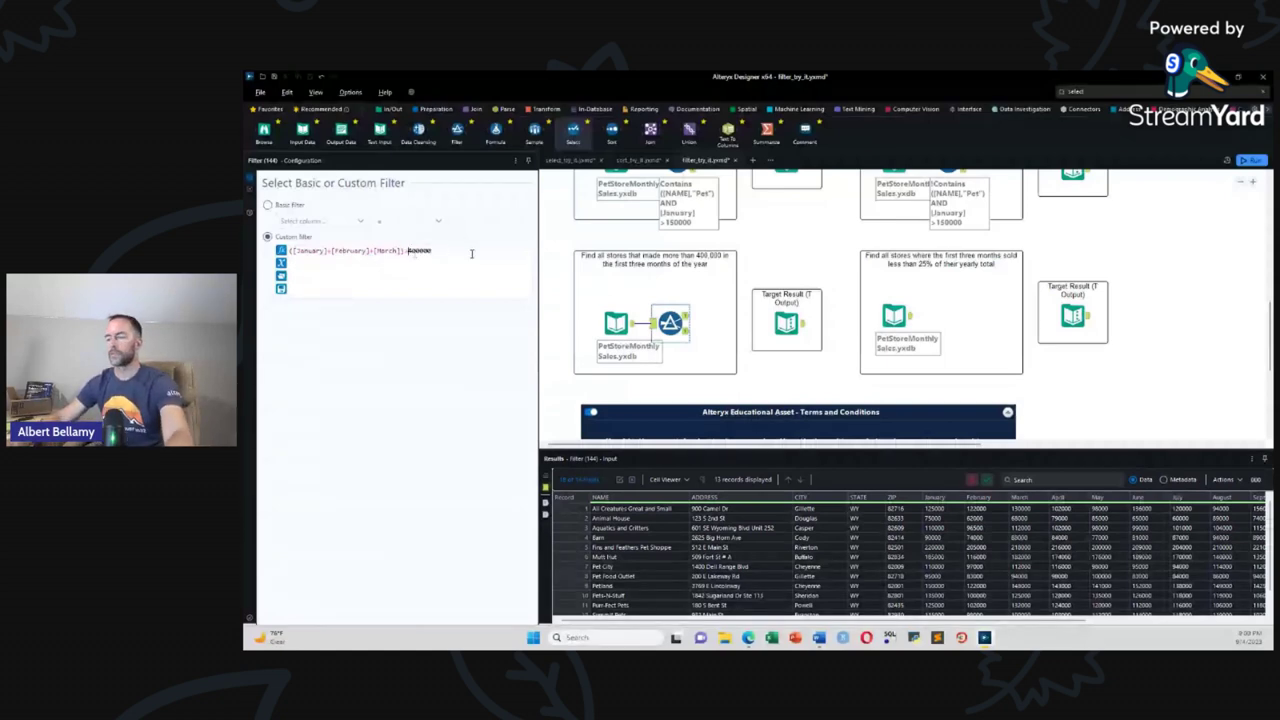
# Step: Run the workflow and confirm the filter passes the same three stores as the target result
pyautogui.hotkey('ctrl', 'r')
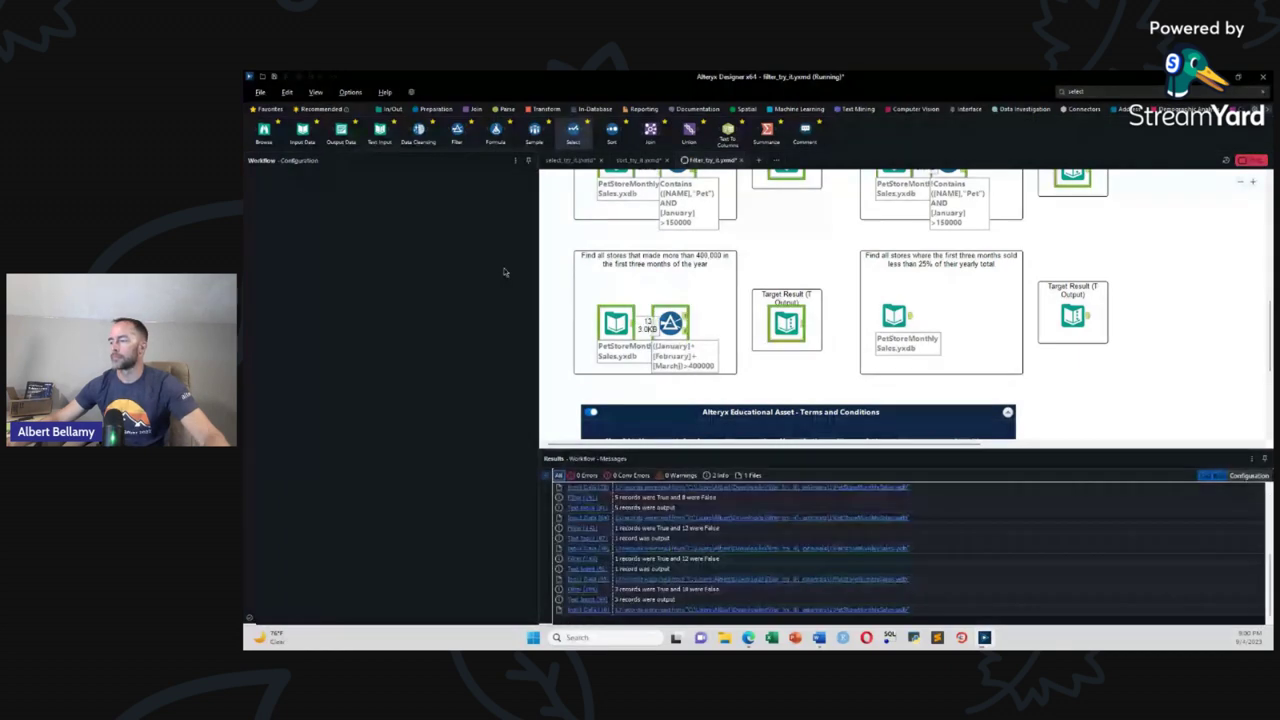
pyautogui.click(688, 324)
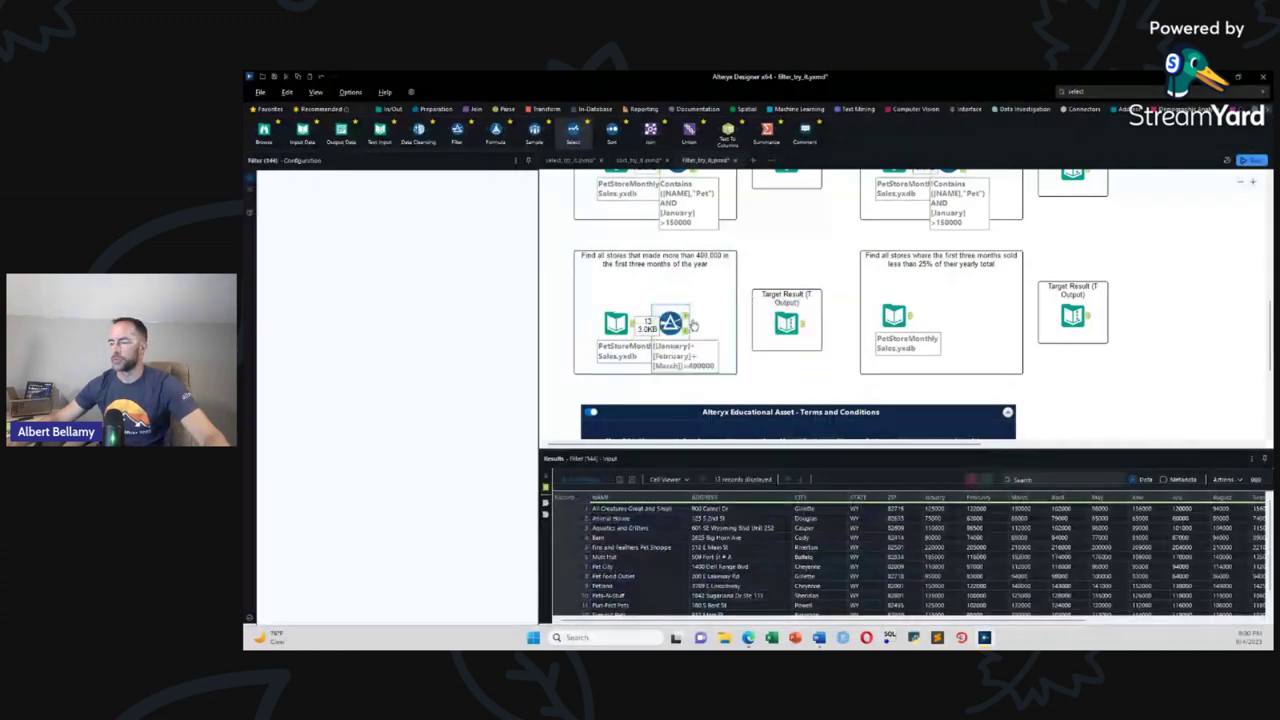
pyautogui.click(688, 322)
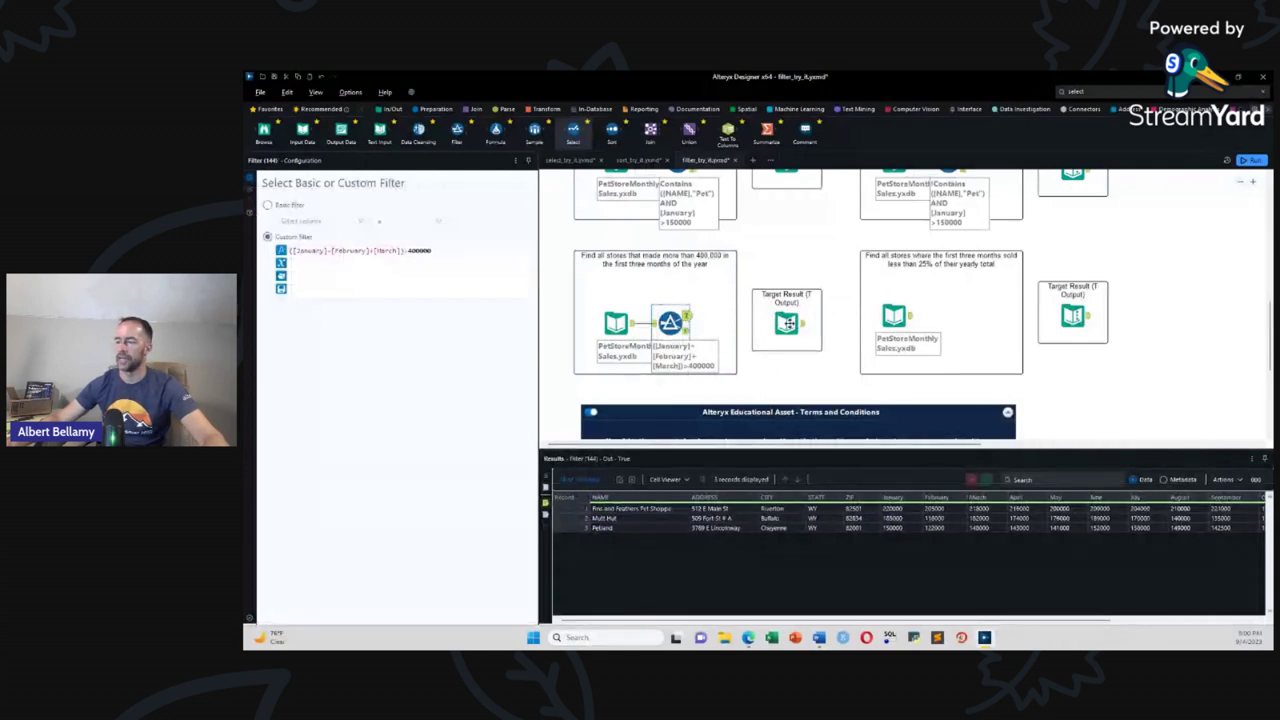
pyautogui.click(803, 327)
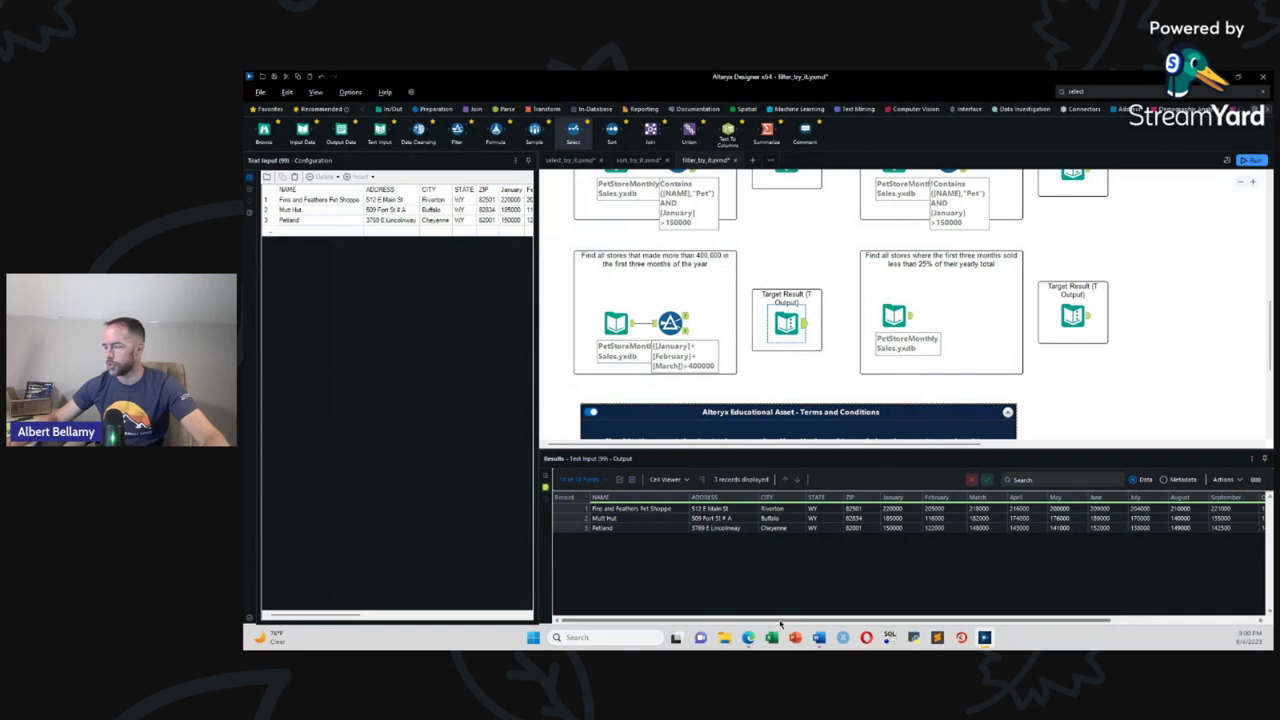
pyautogui.moveTo(775, 622); pyautogui.dragTo(936, 627)
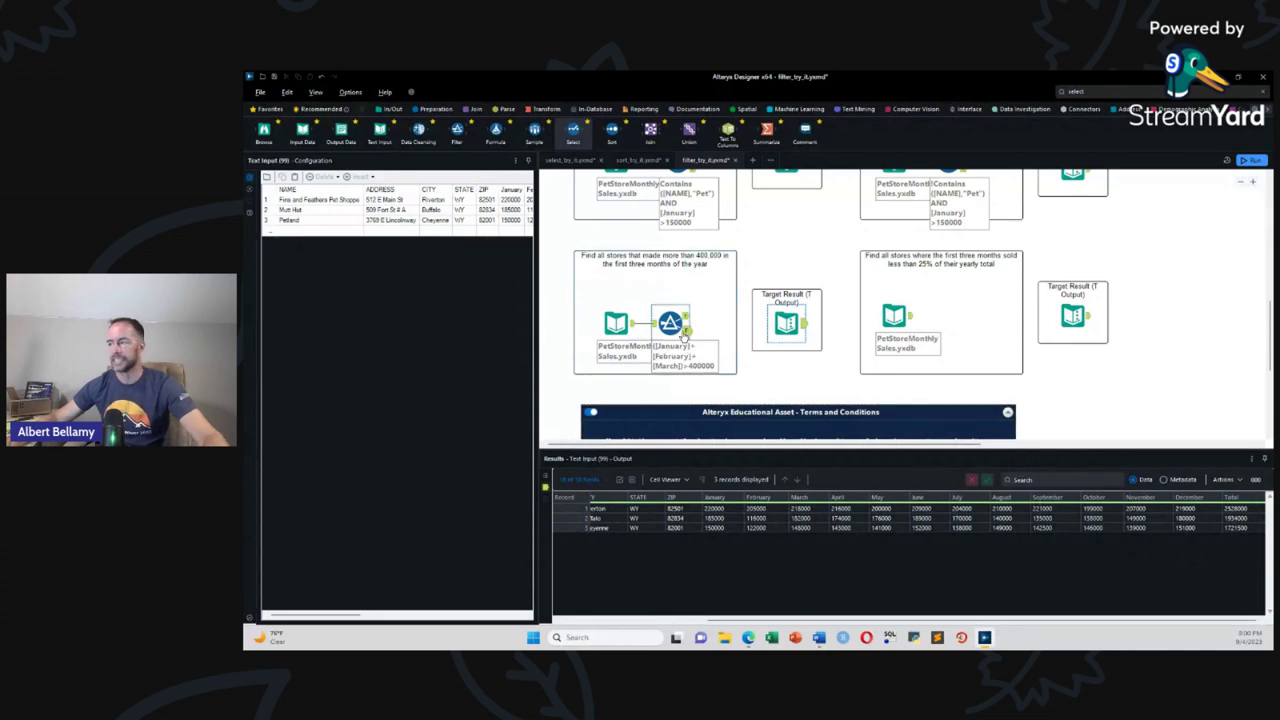
pyautogui.click(670, 322)
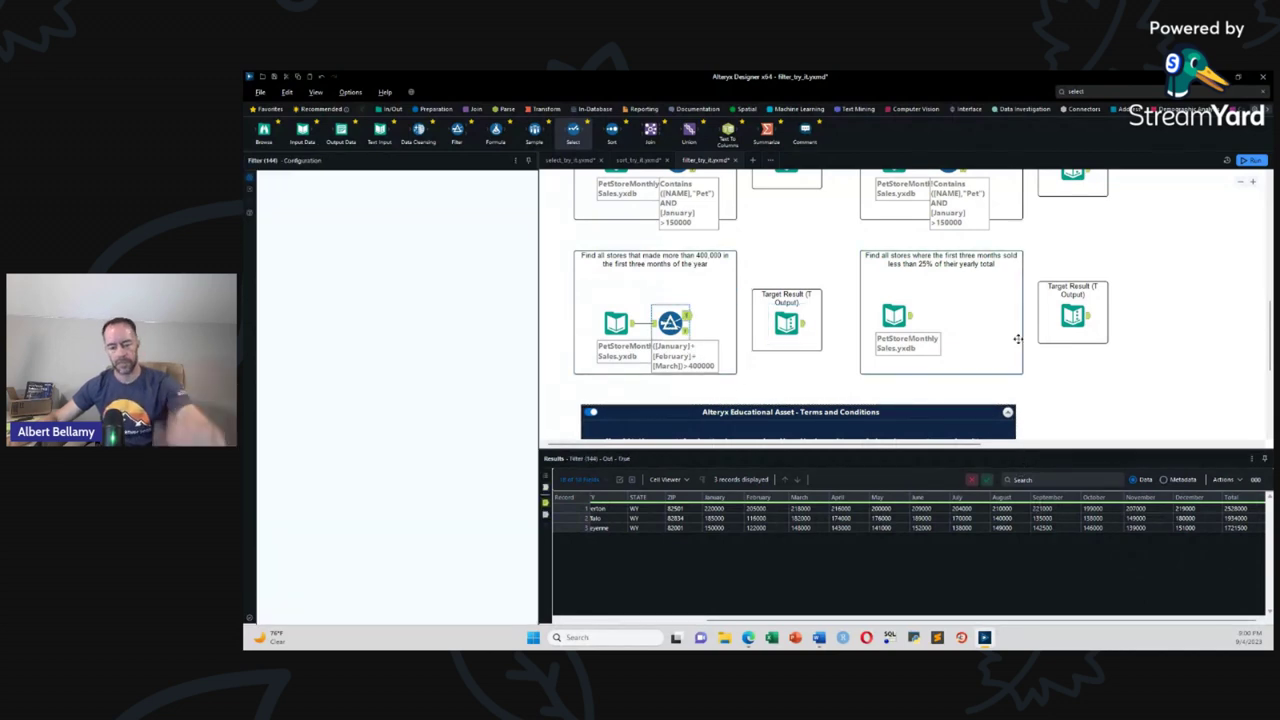
# Step: Paste the first-quarter filter into the less-than-25% exercise, connect it to the store sales input, and run
pyautogui.click(965, 310)
pyautogui.hotkey('ctrl', 'v')
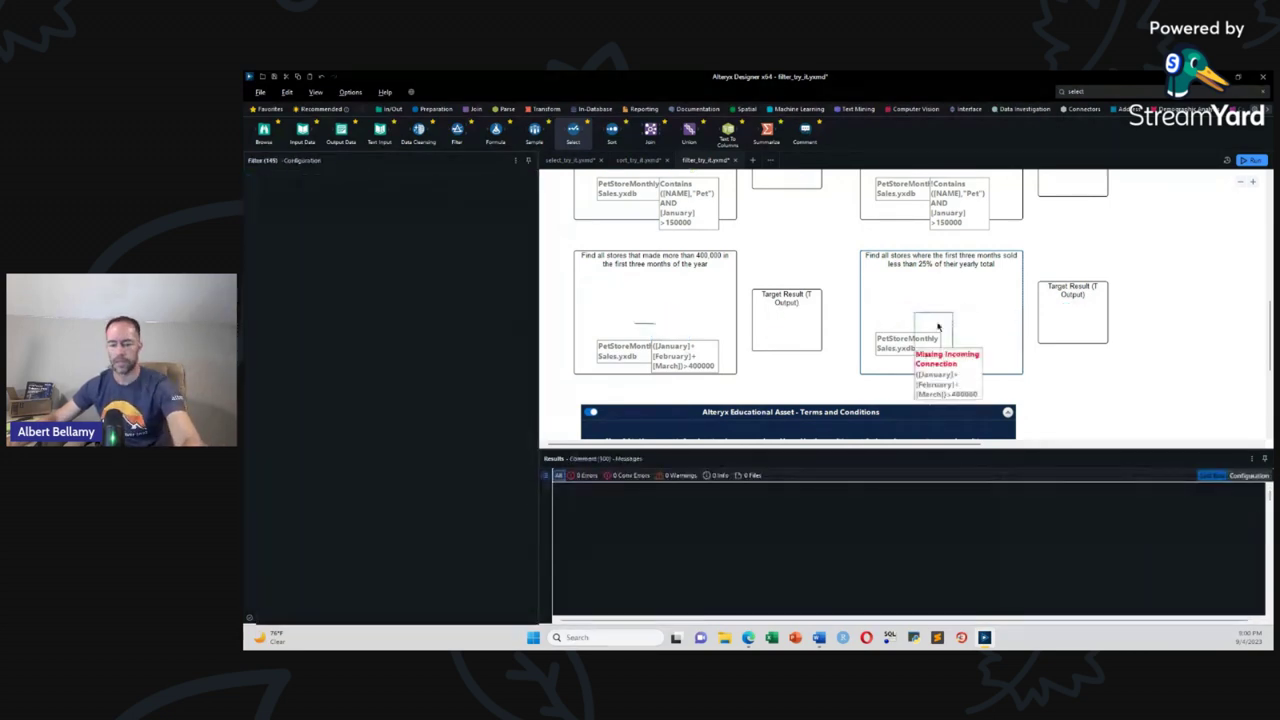
pyautogui.moveTo(931, 332); pyautogui.dragTo(948, 316)
pyautogui.hotkey('ctrl', 'r')
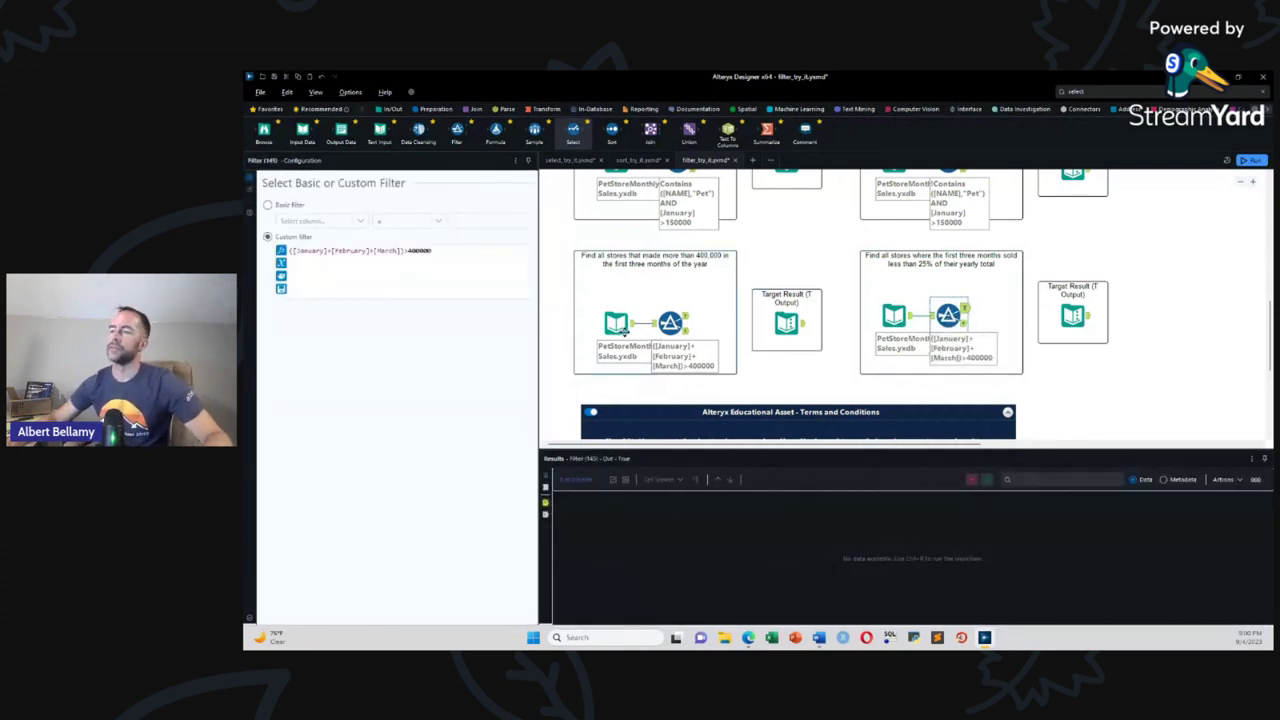
# Step: Change the expression to ([January]+[February]+[March])<(.25*[Total]) and run the workflow
pyautogui.click(408, 256)
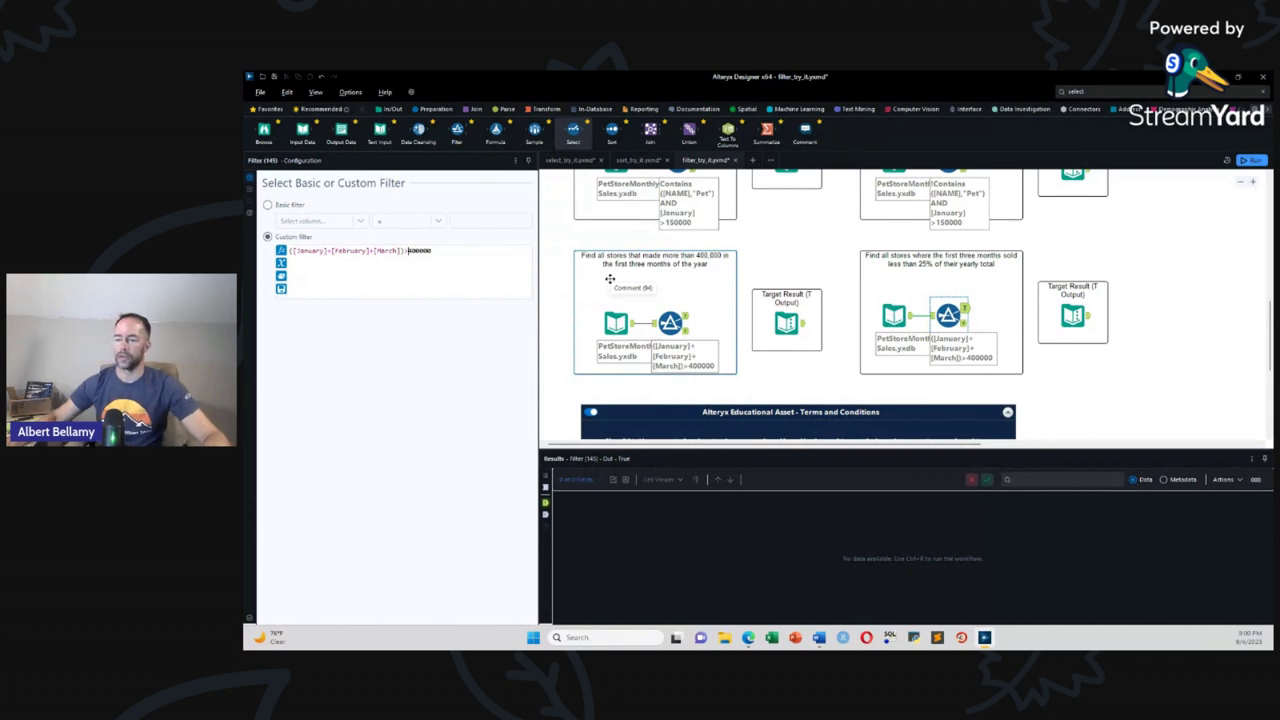
pyautogui.press('Delete')
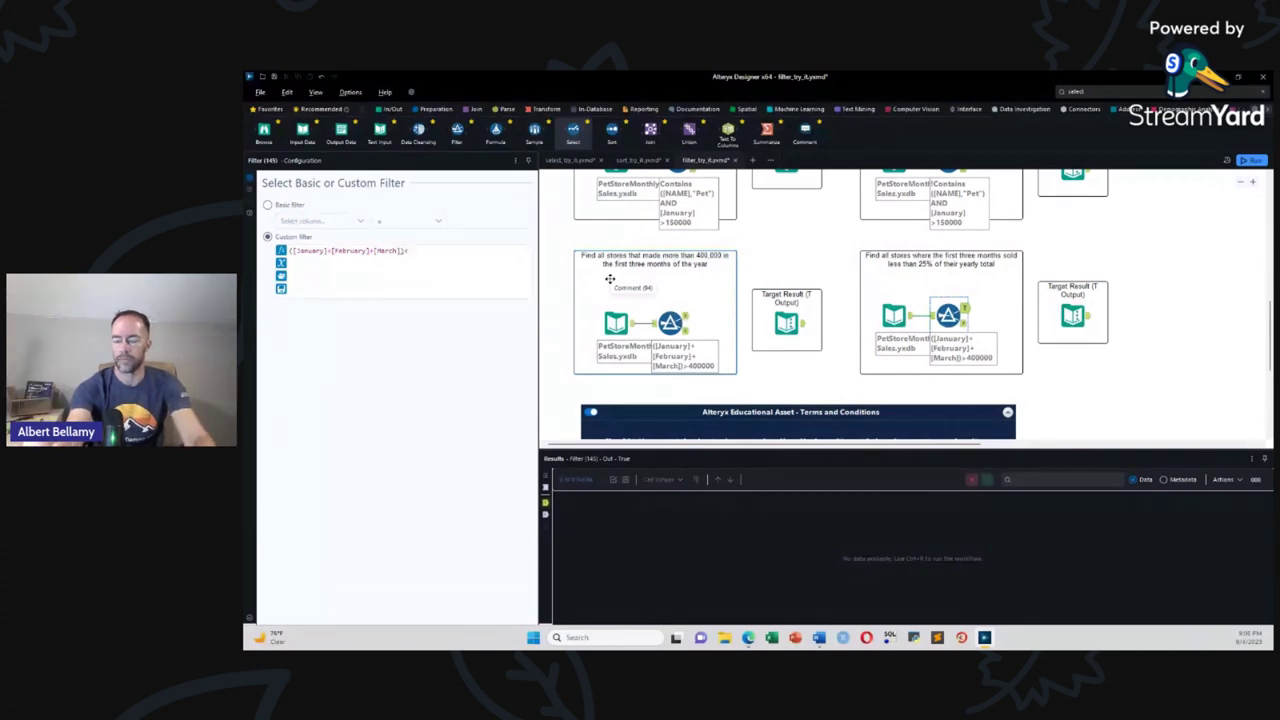
pyautogui.write('(')
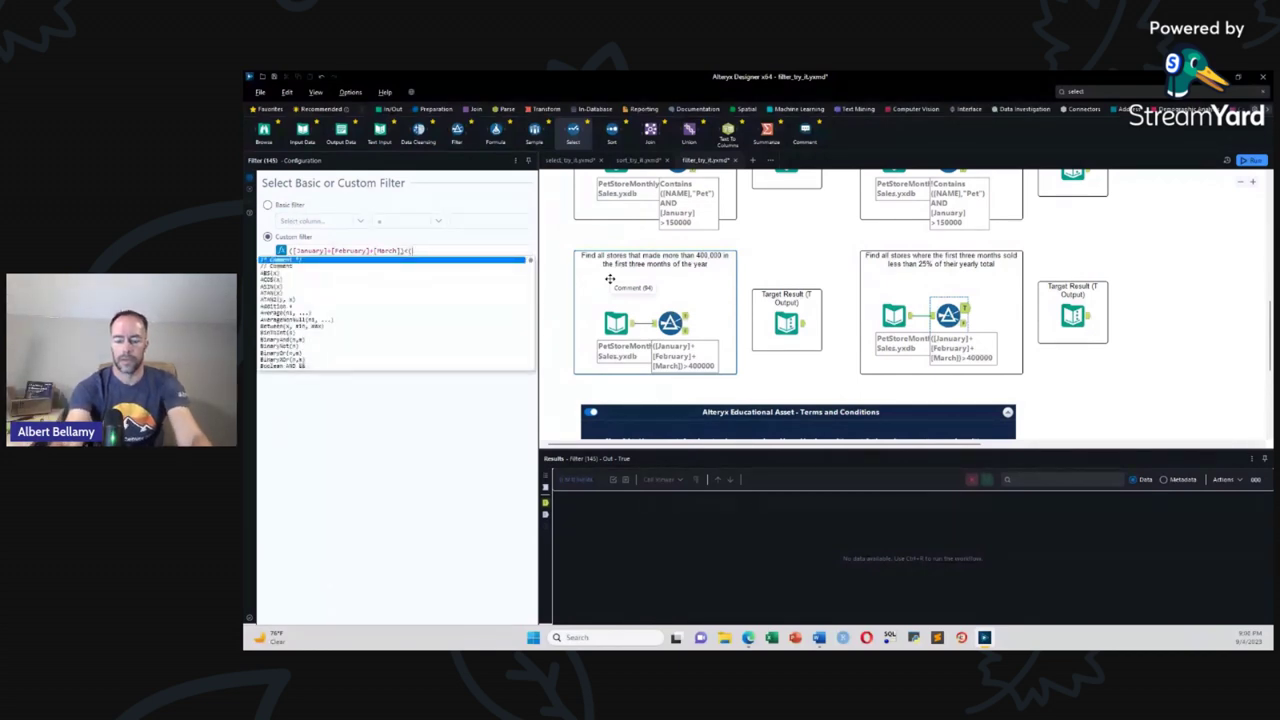
pyautogui.write('.25')
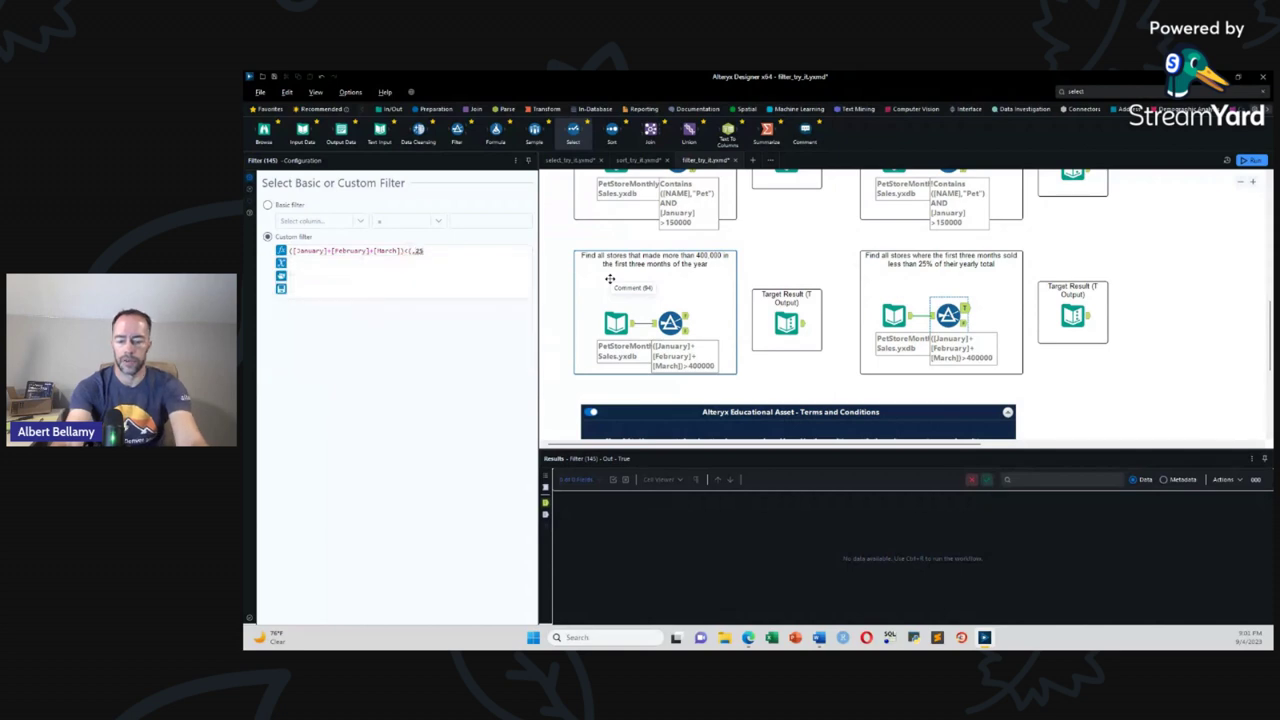
pyautogui.write('*[')
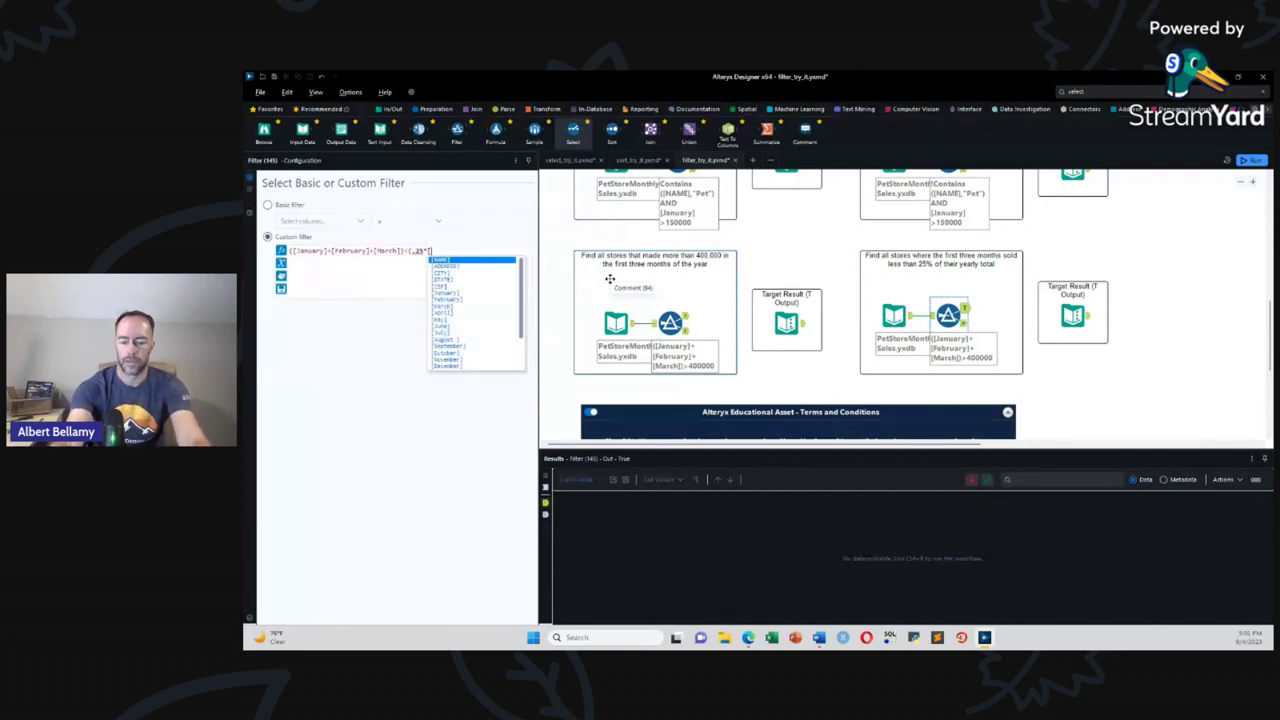
pyautogui.write('t')
pyautogui.press('Return')
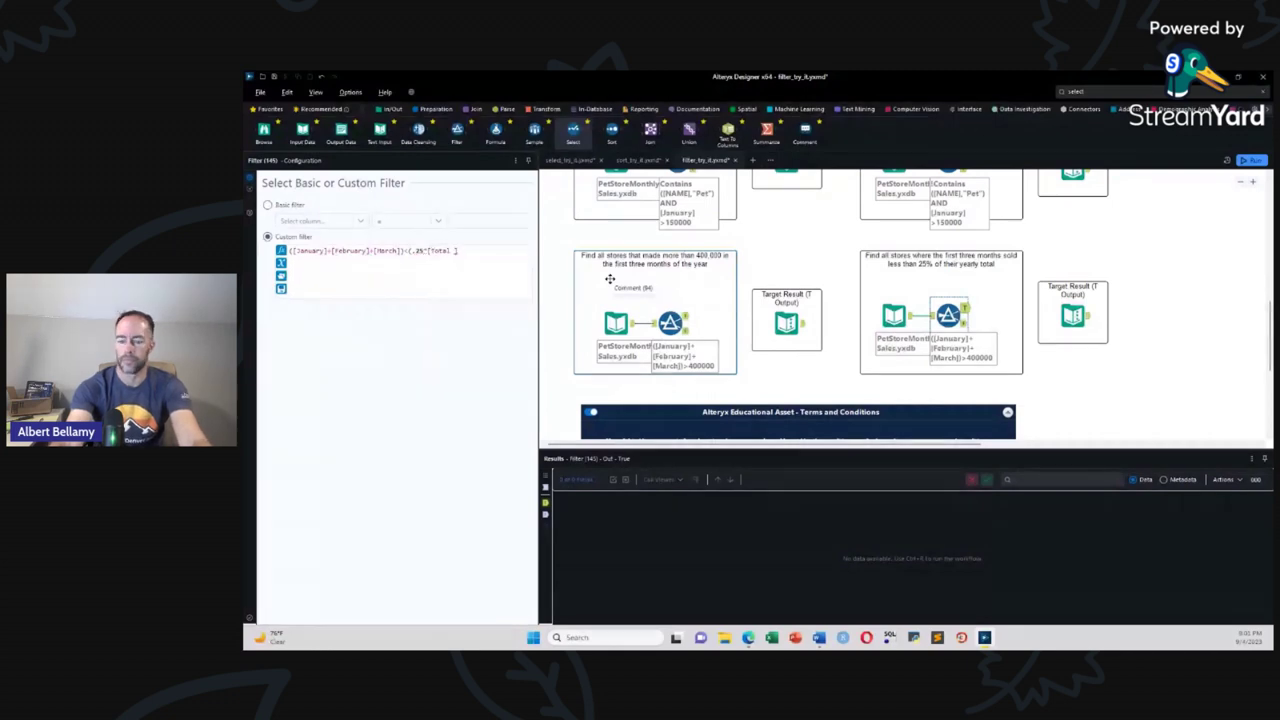
pyautogui.write(')')
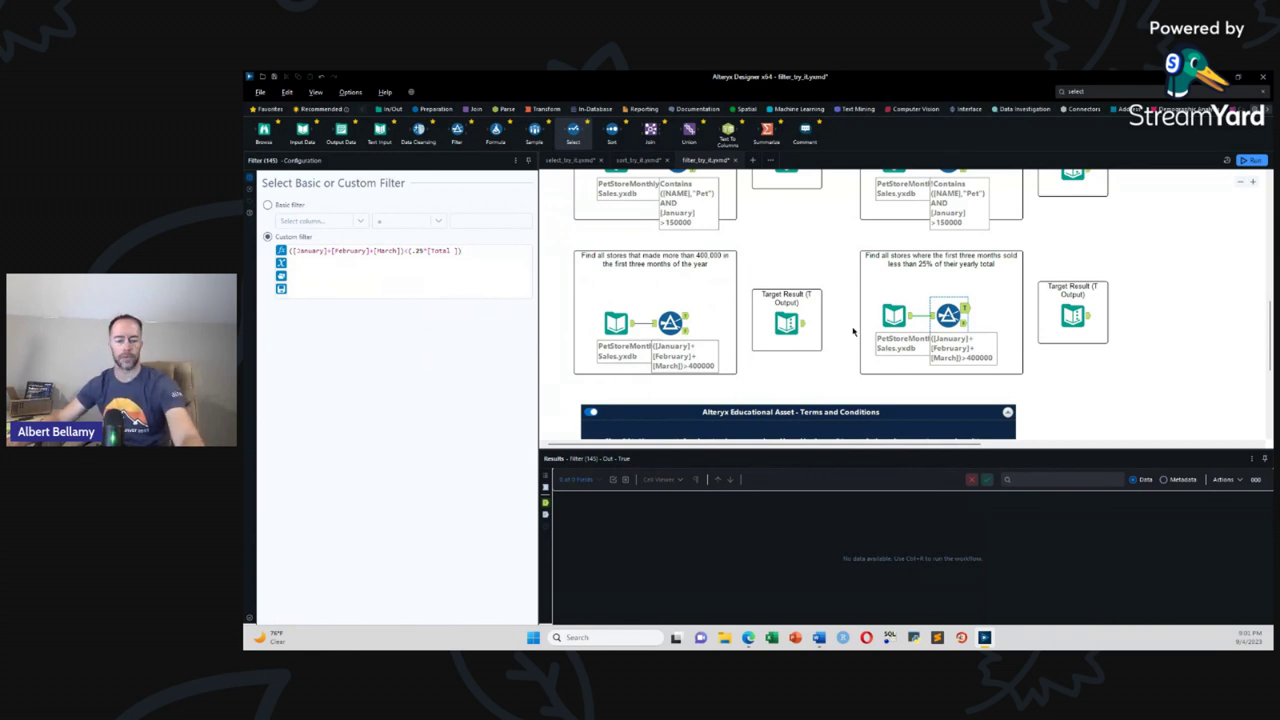
pyautogui.click(990, 392)
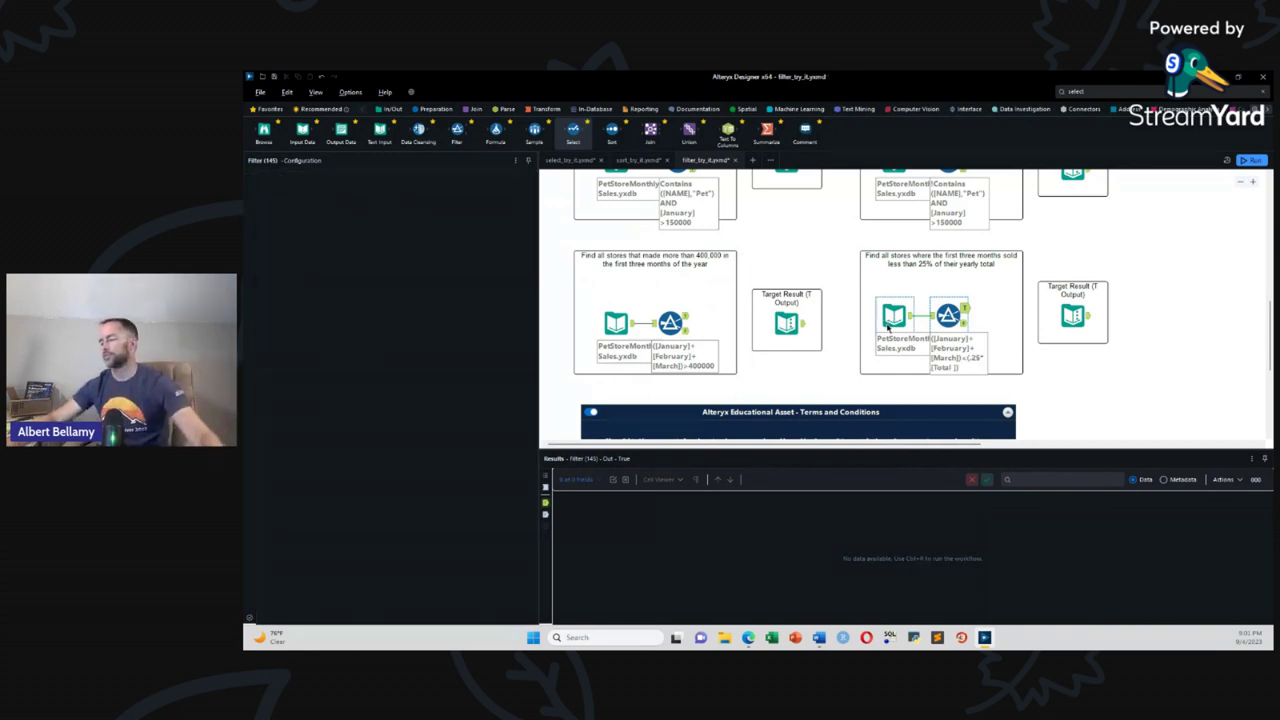
# Step: Confirm the seven passing stores match the target result, then return to the learning path page
pyautogui.hotkey('ctrl', 'r')
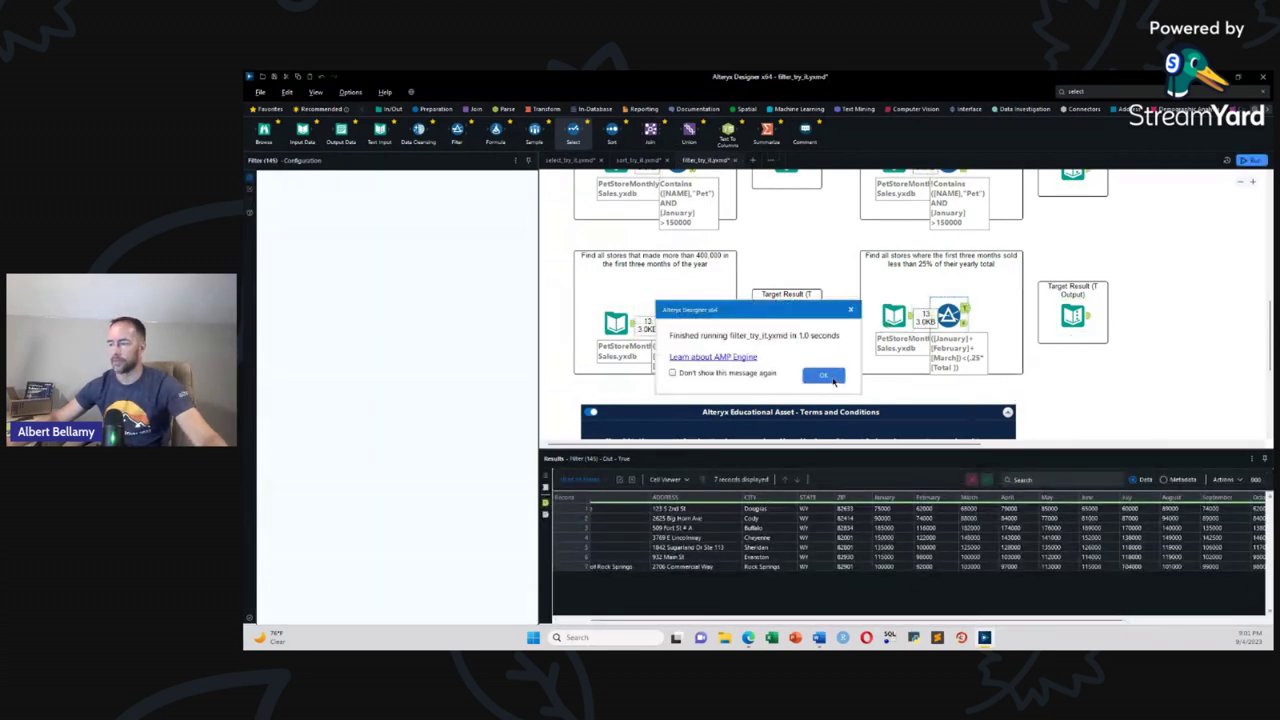
pyautogui.click(830, 377)
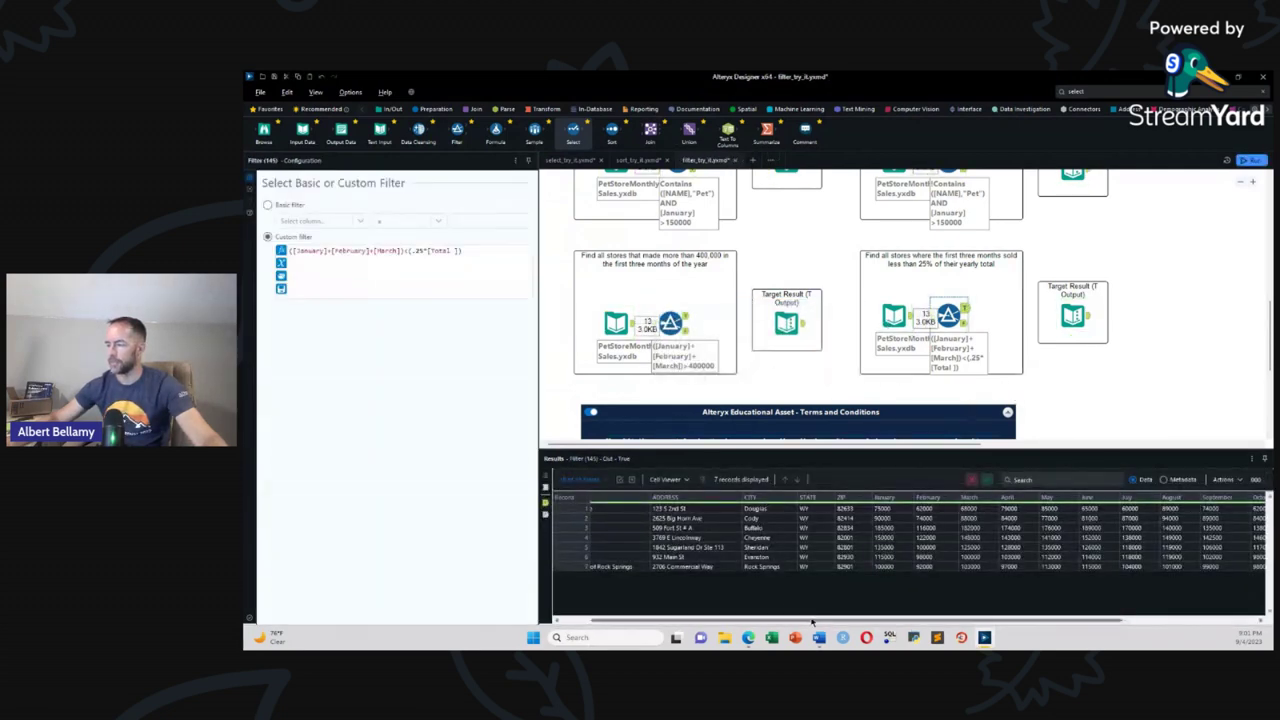
pyautogui.moveTo(815, 622); pyautogui.dragTo(747, 624)
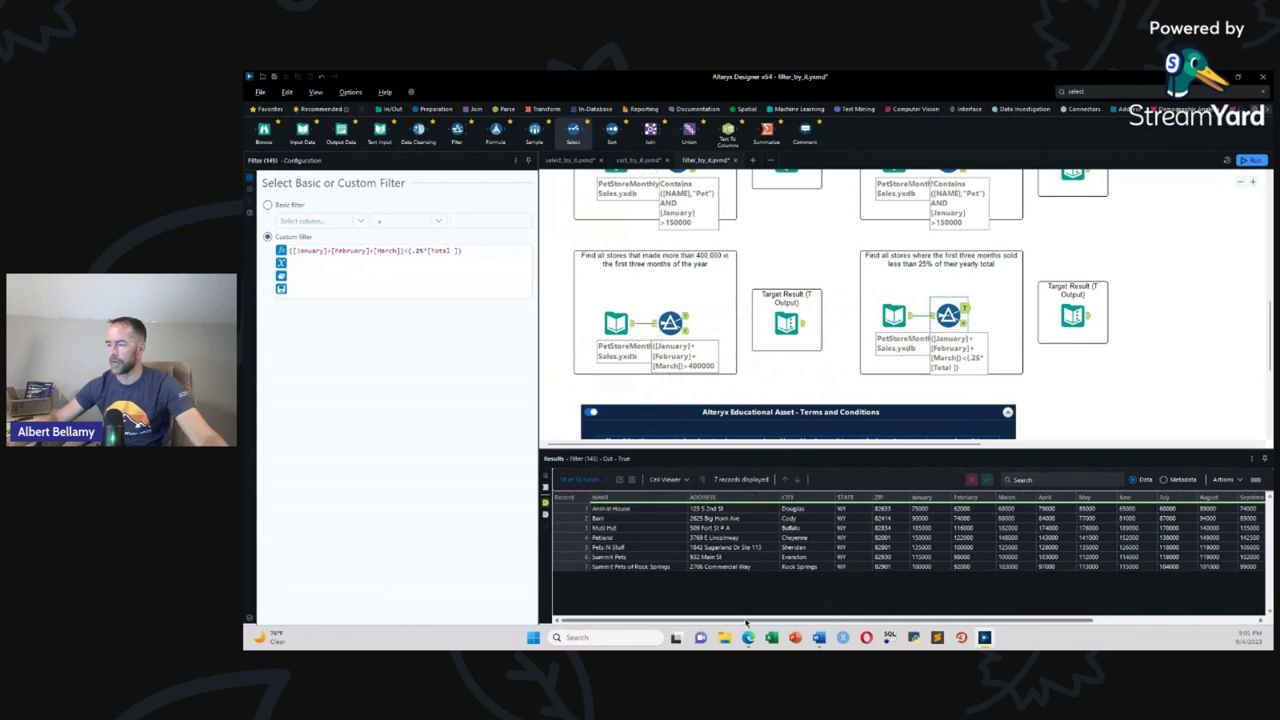
pyautogui.click(1089, 320)
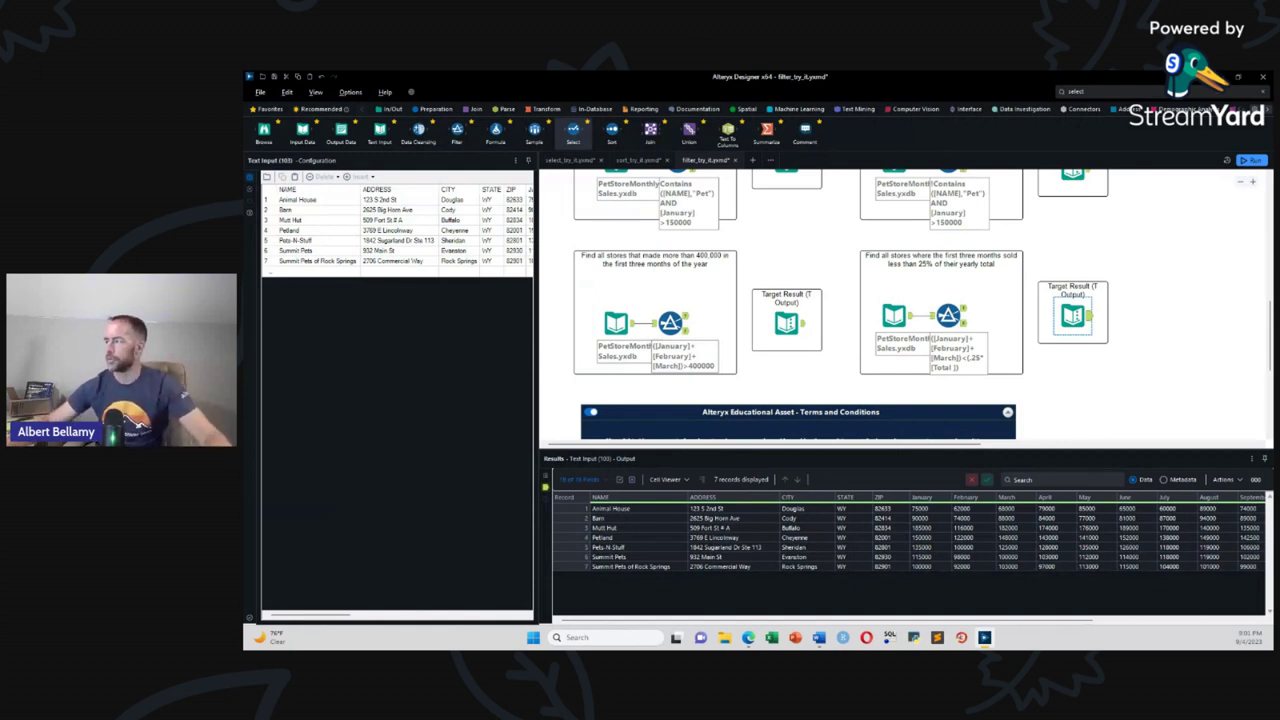
pyautogui.hotkey('alt', 'Tab')
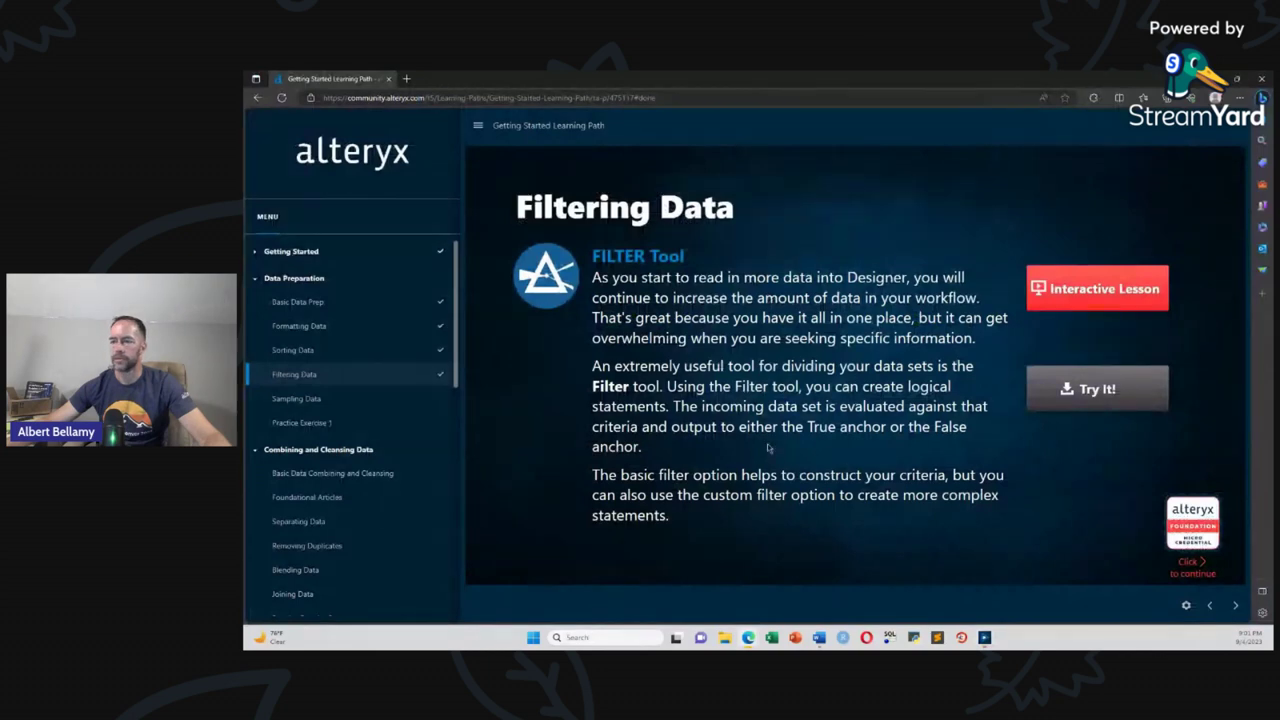
# Step: Open the Sampling Data lesson and download its sample_try_it.yxzp practice workflow
pyautogui.click(298, 398)
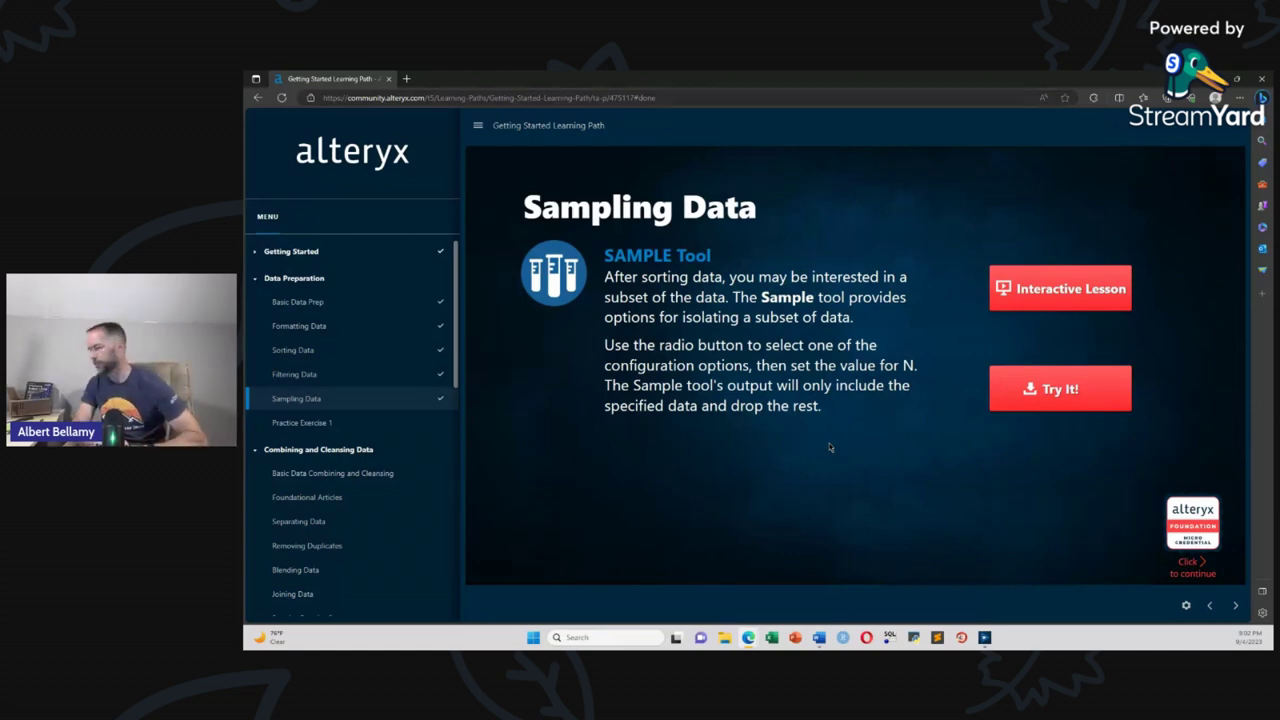
pyautogui.click(1050, 402)
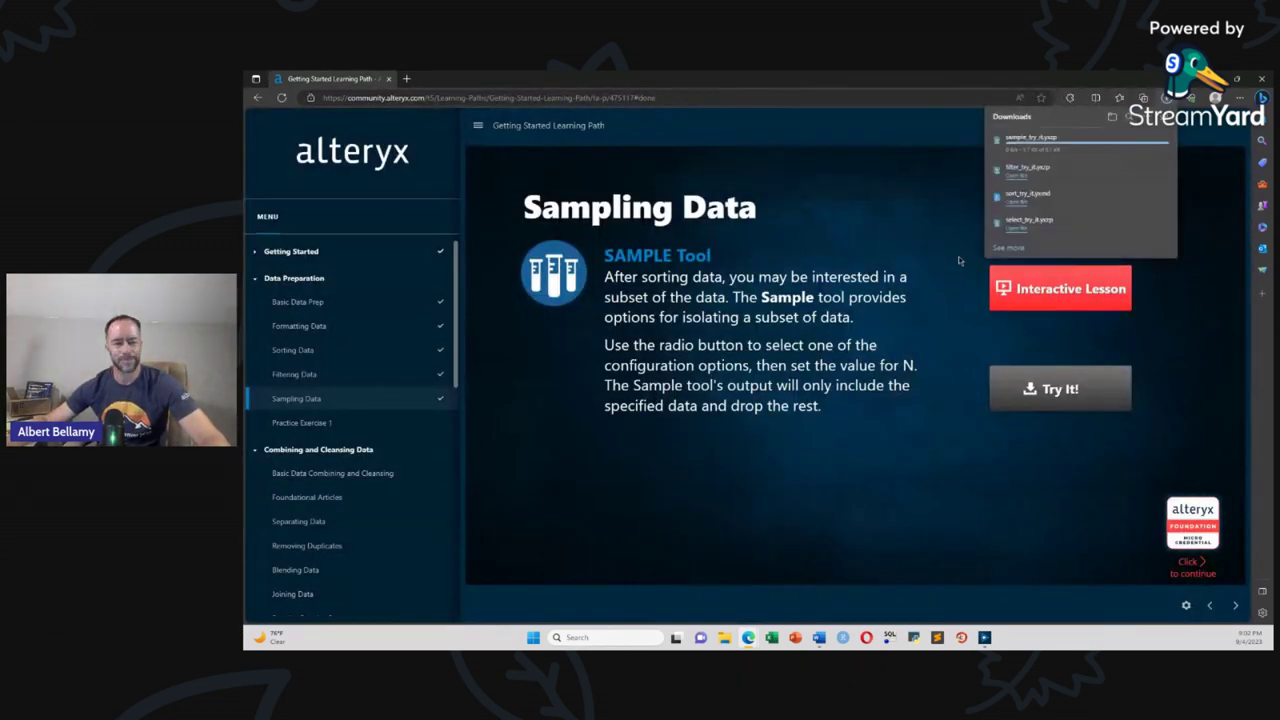
pyautogui.moveTo(1043, 151)
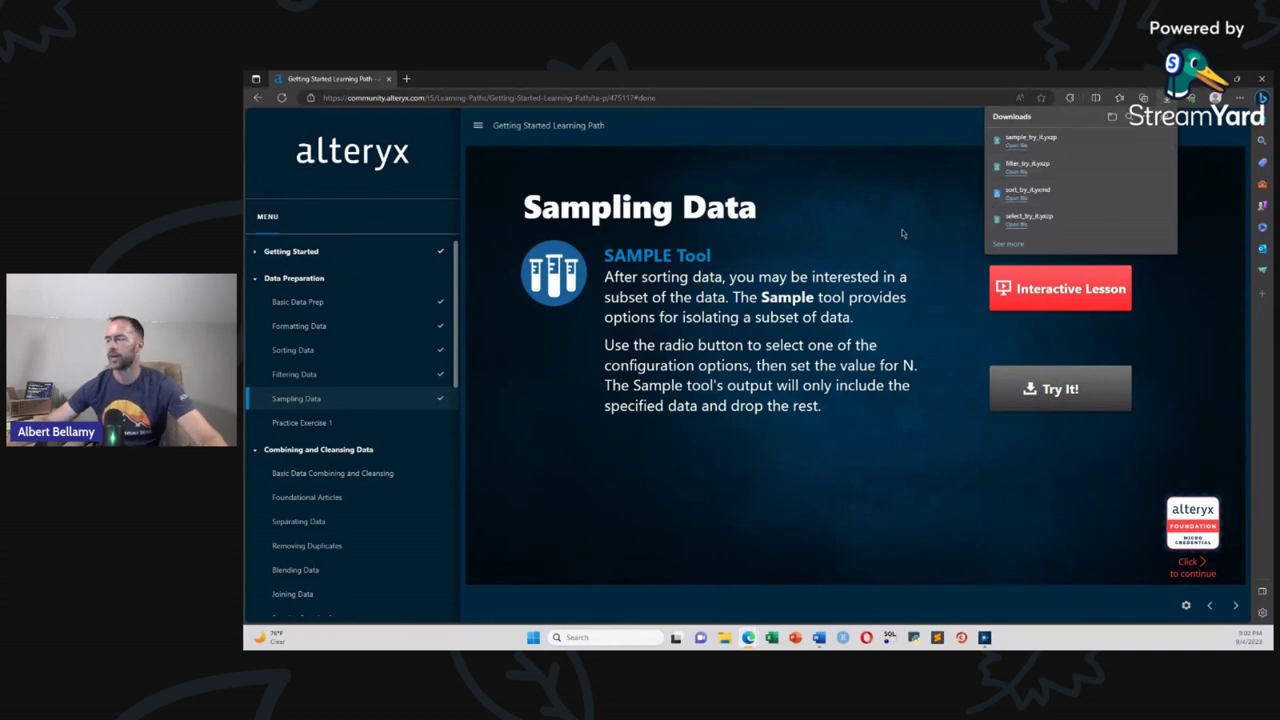
# Step: Open the downloaded sample_try_it package and import its workflow into Designer
pyautogui.click(1026, 163)
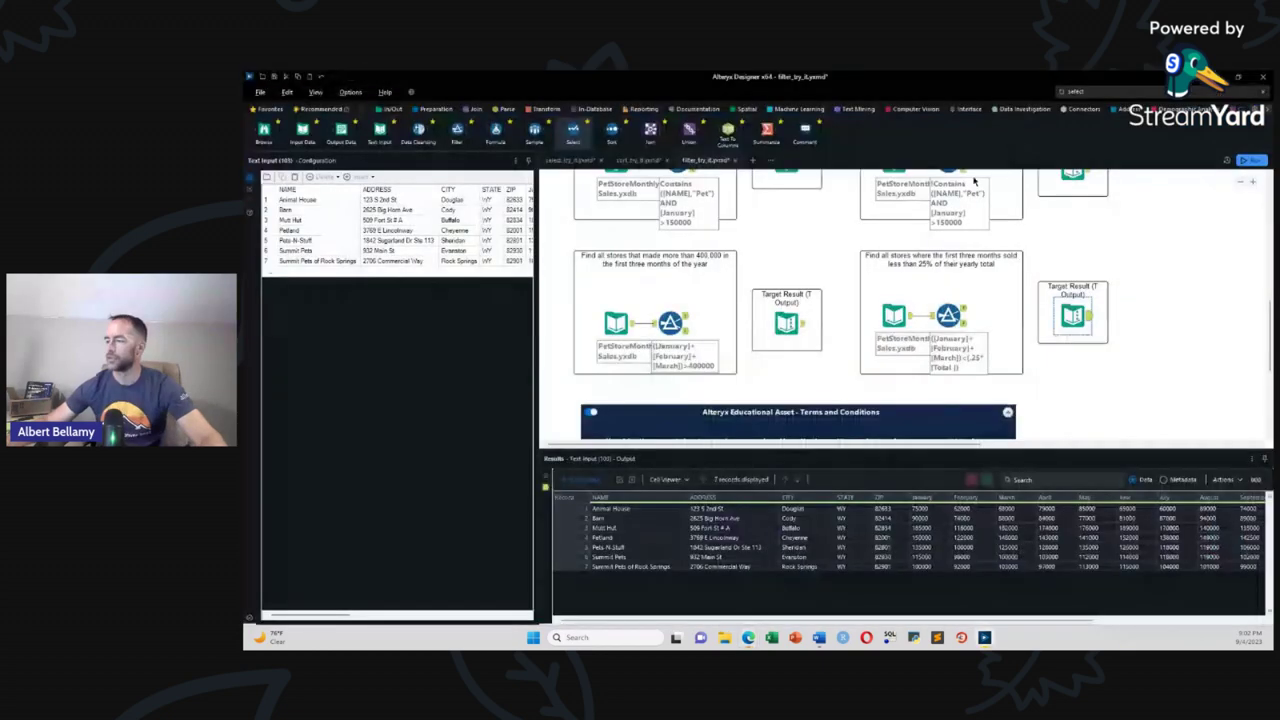
pyautogui.click(800, 393)
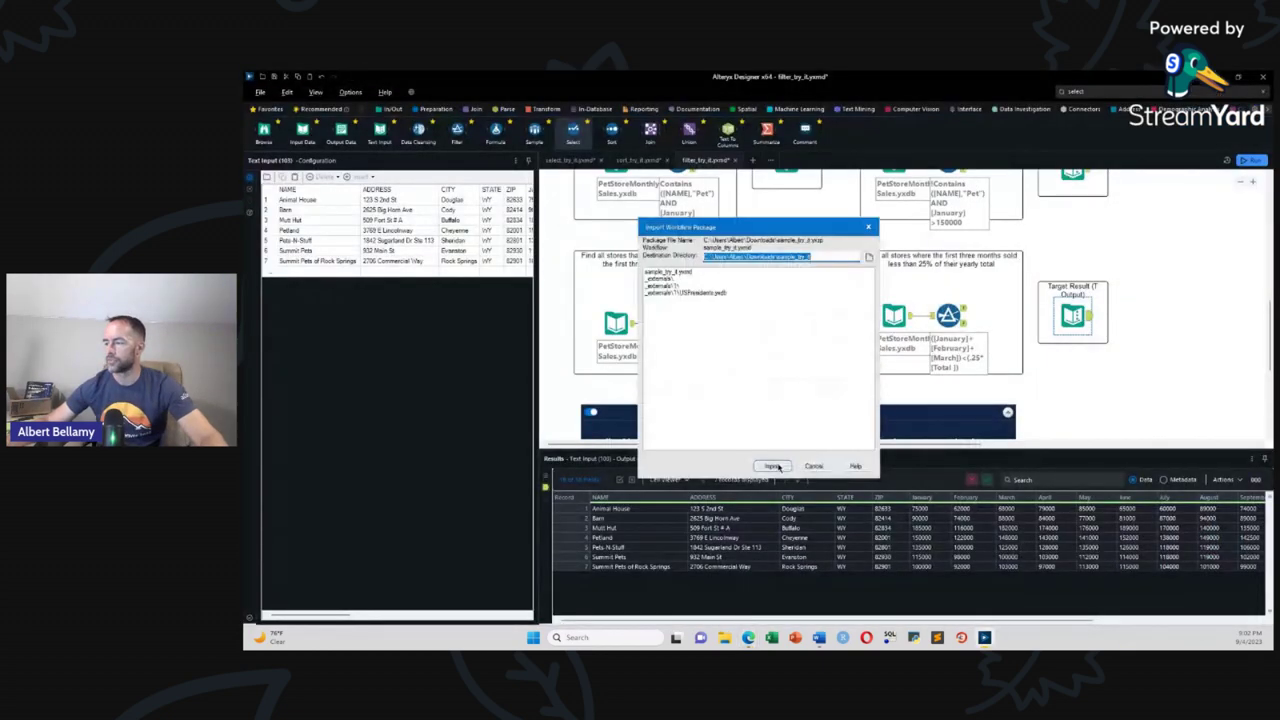
pyautogui.click(772, 466)
pyautogui.click(800, 398)
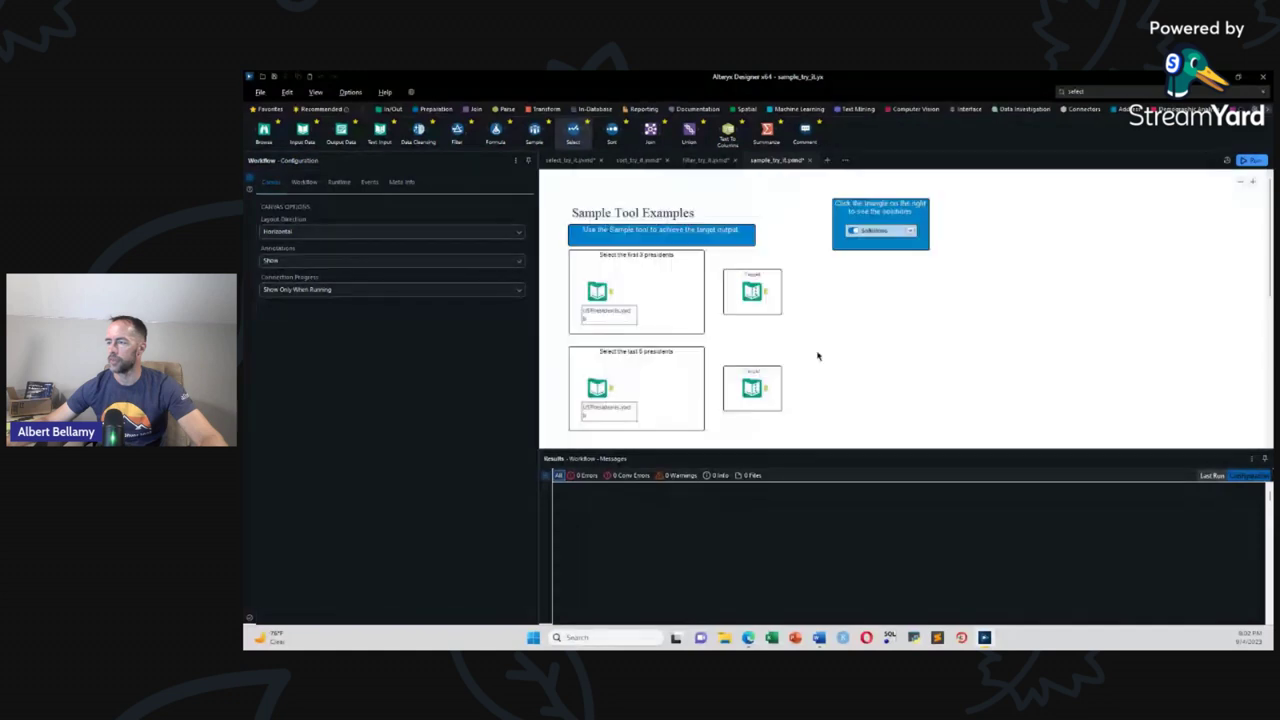
pyautogui.scroll(-3, 817, 356)
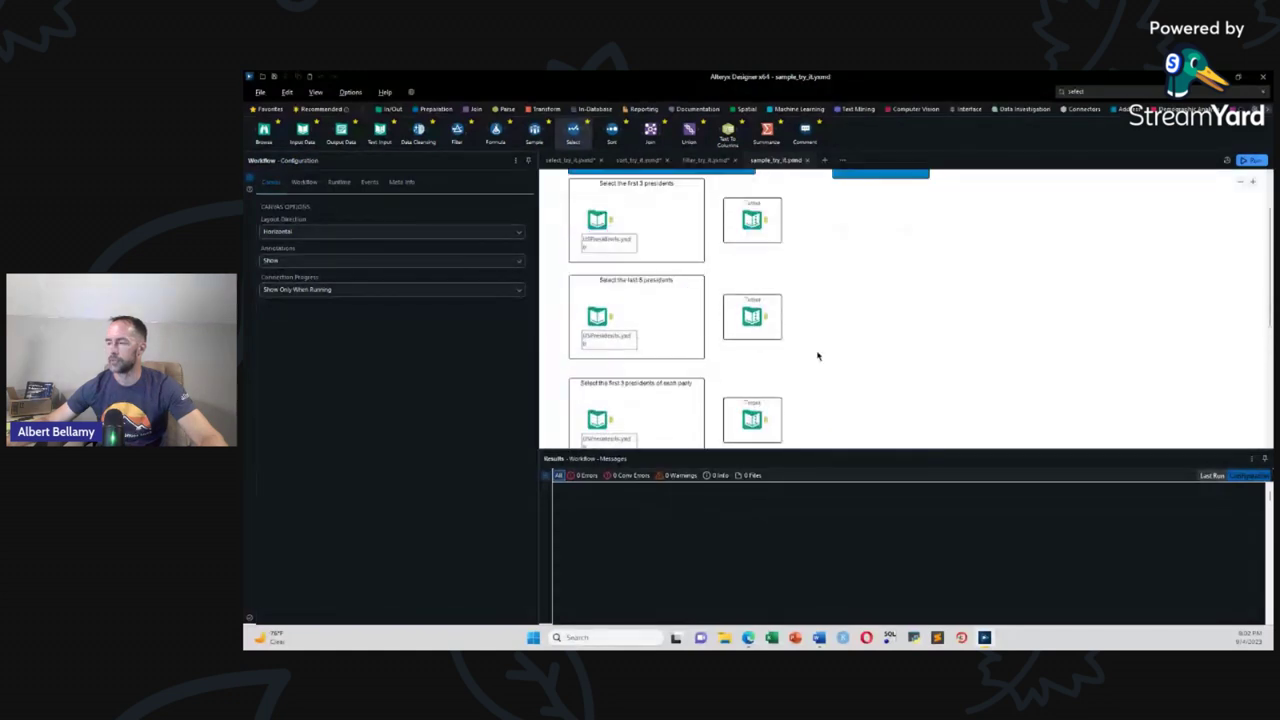
pyautogui.scroll(-1, 817, 356)
pyautogui.scroll(4, 817, 356)
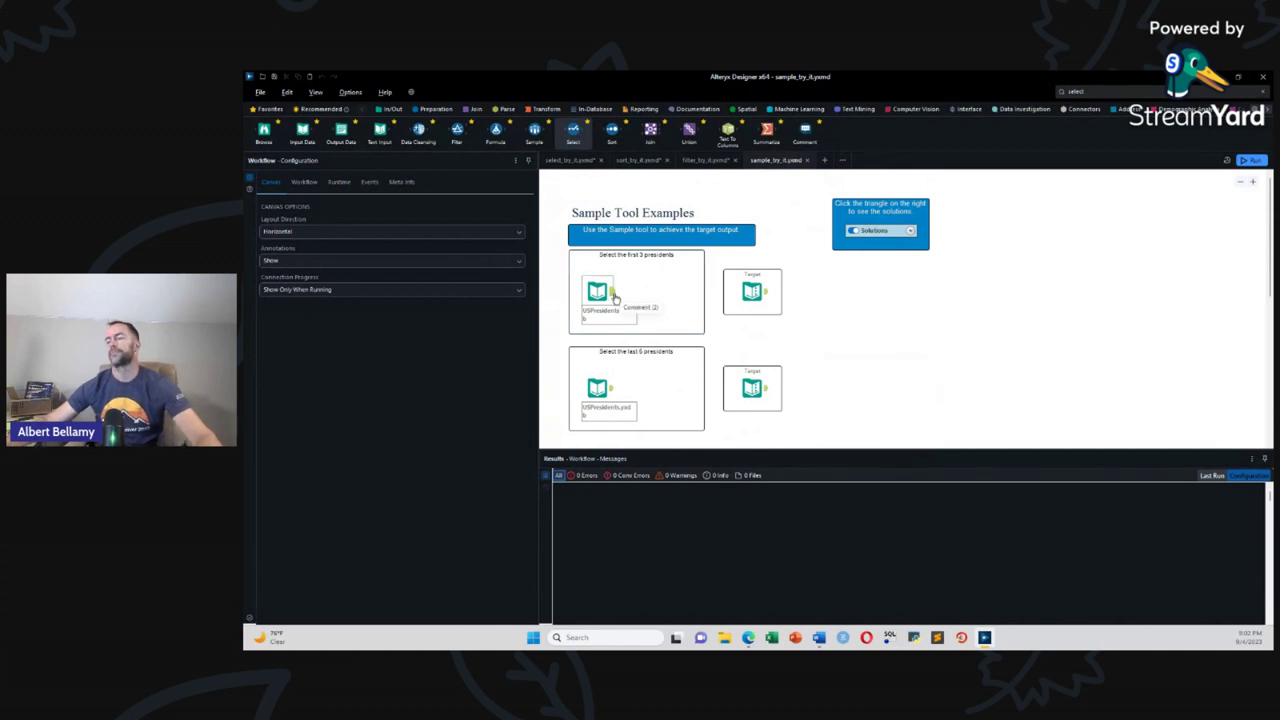
# Step: Run the workflow and compare the 44-record USPresidents input with the three-president target
pyautogui.hotkey('ctrl', 'r')
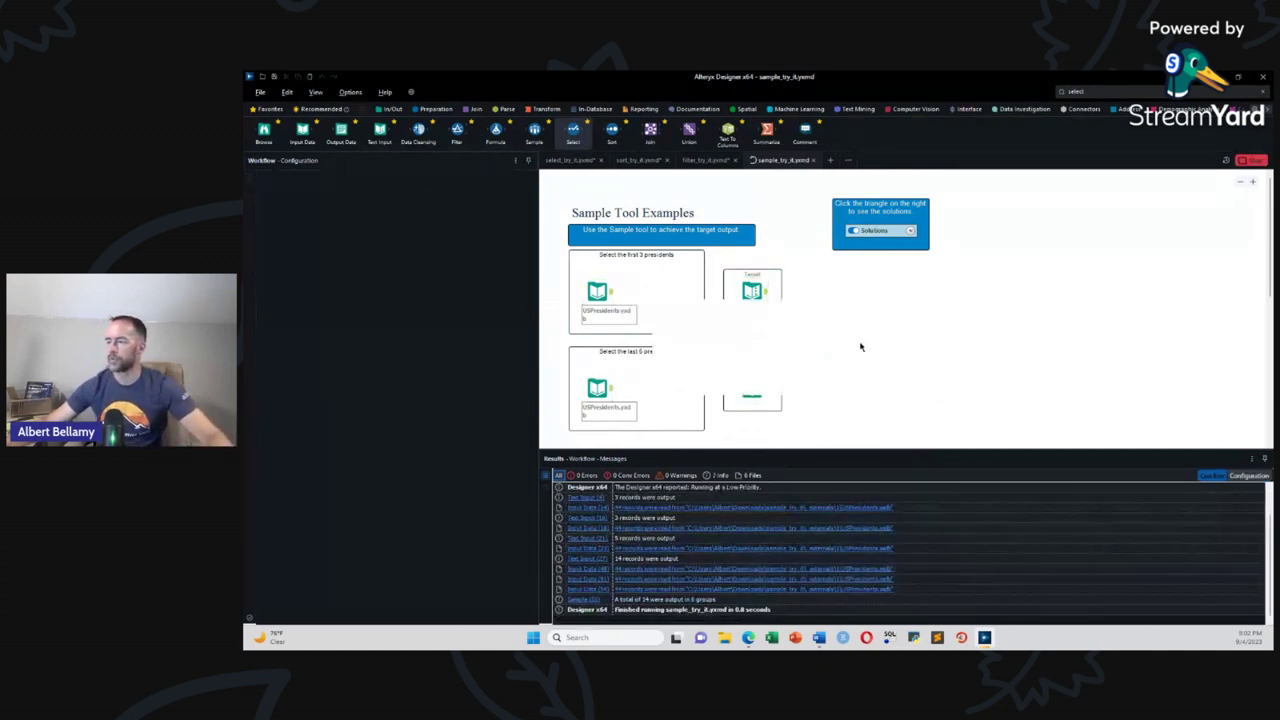
pyautogui.click(821, 378)
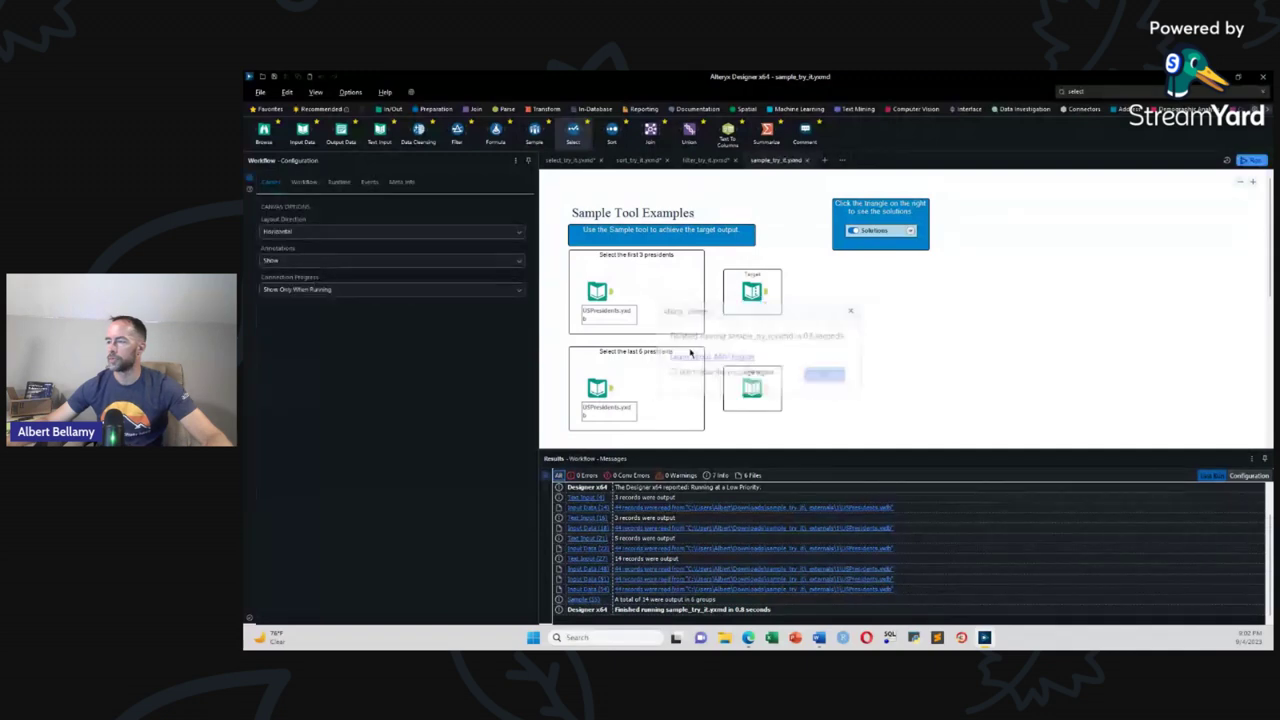
pyautogui.click(613, 293)
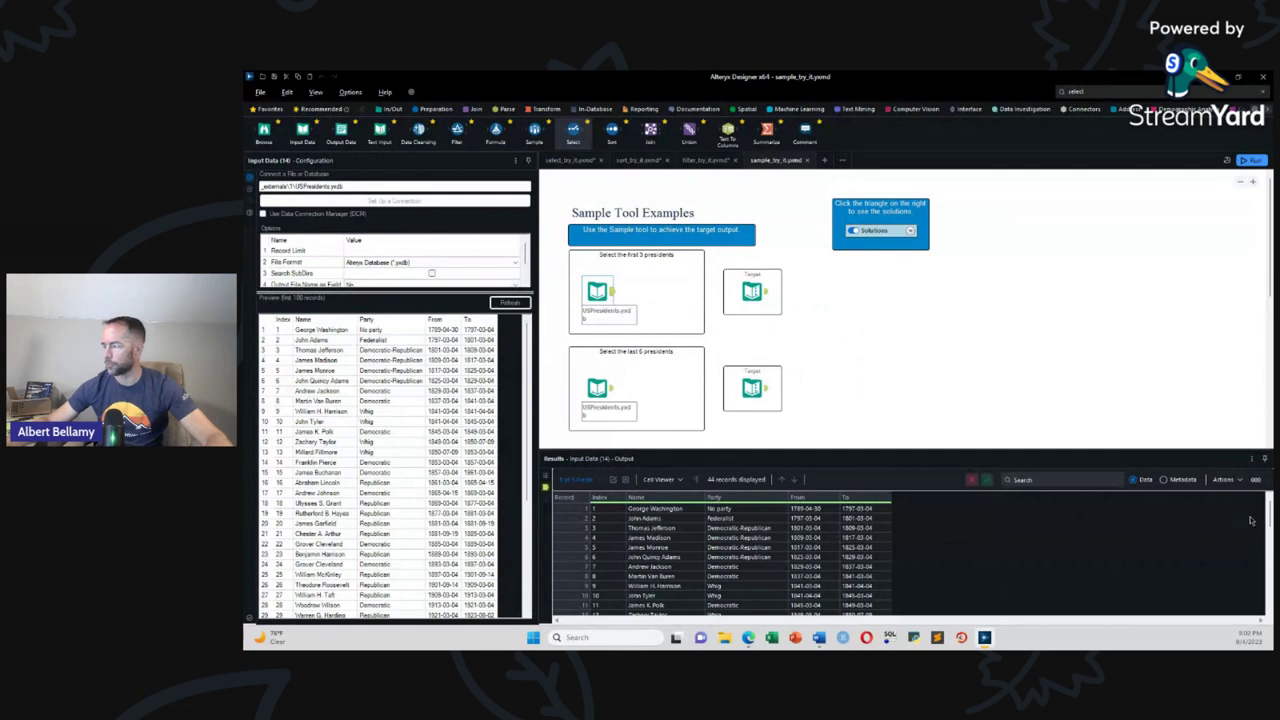
pyautogui.moveTo(1268, 508); pyautogui.dragTo(1268, 600)
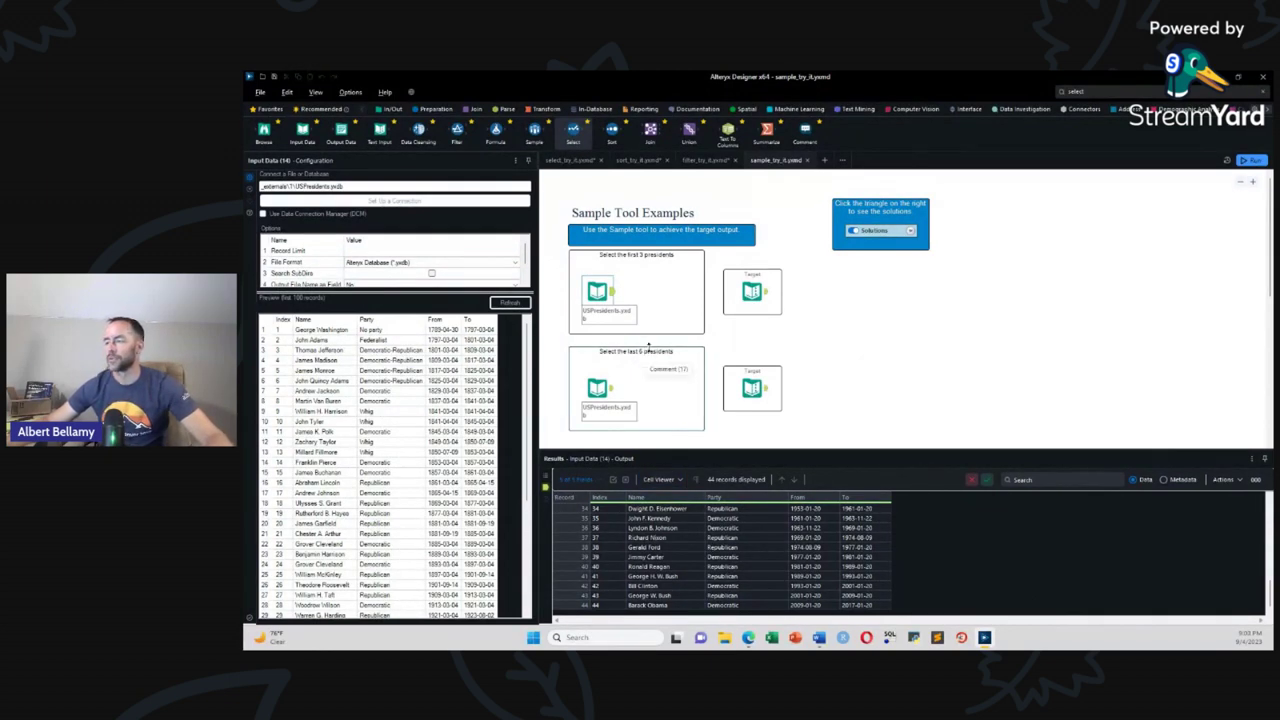
pyautogui.click(766, 296)
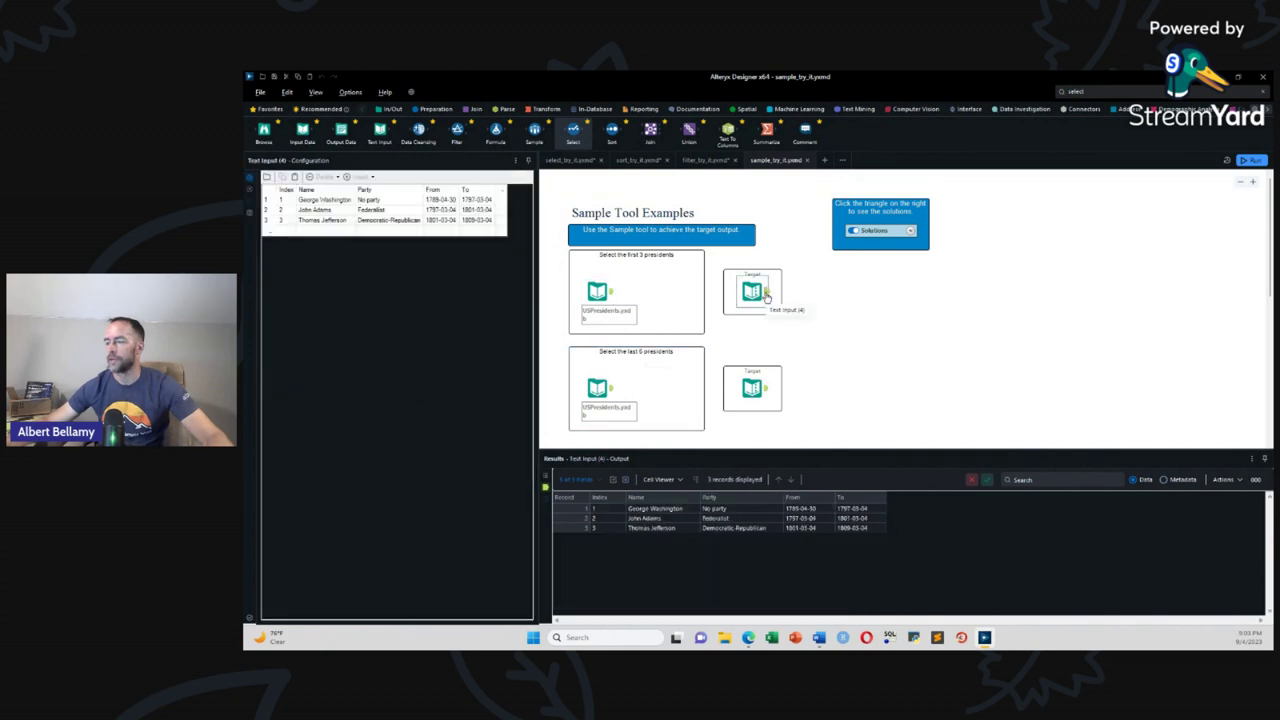
pyautogui.click(630, 310)
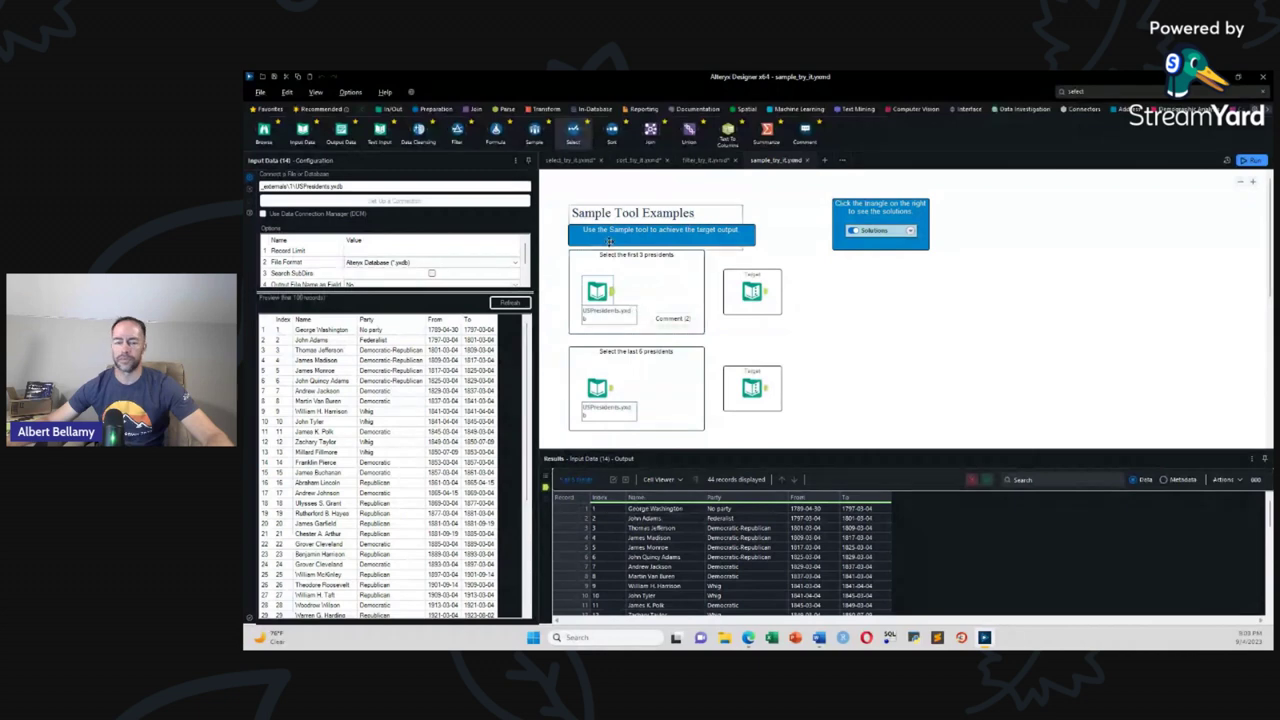
# Step: Drop a Sample tool after USPresidents in the first example, keeping the first 3 rows
pyautogui.moveTo(534, 130); pyautogui.dragTo(641, 290)
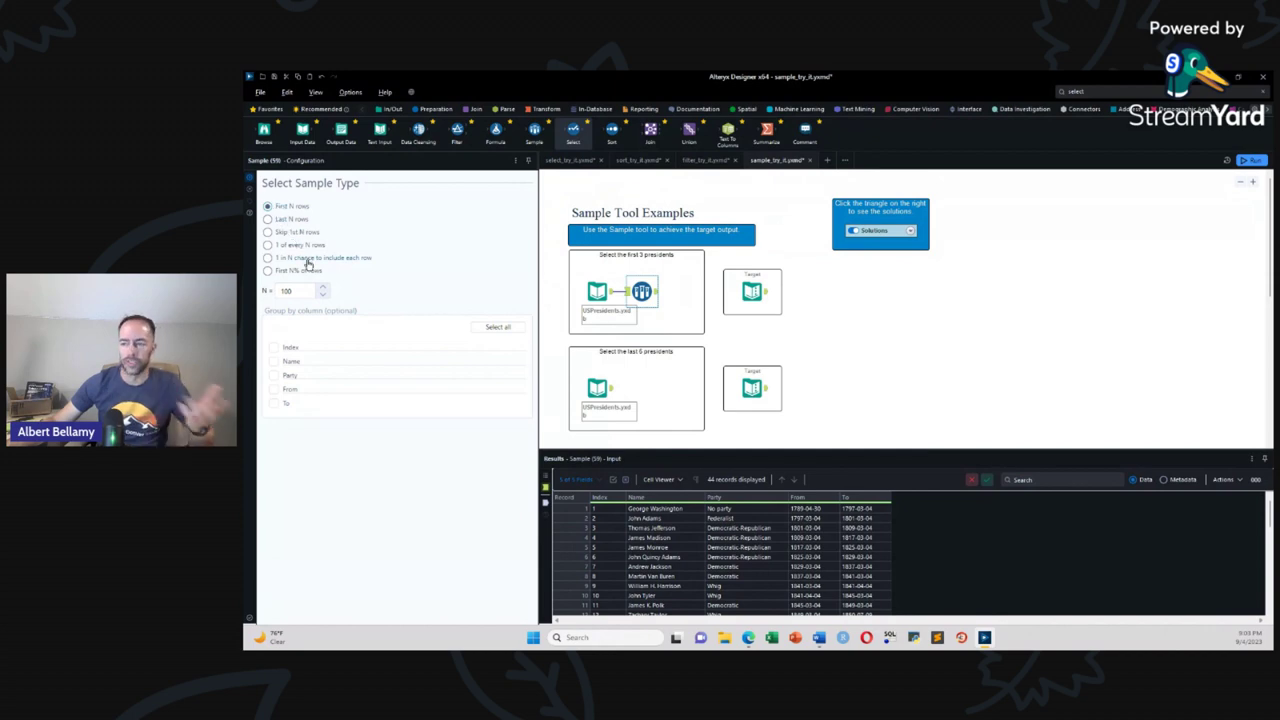
pyautogui.doubleClick(303, 295)
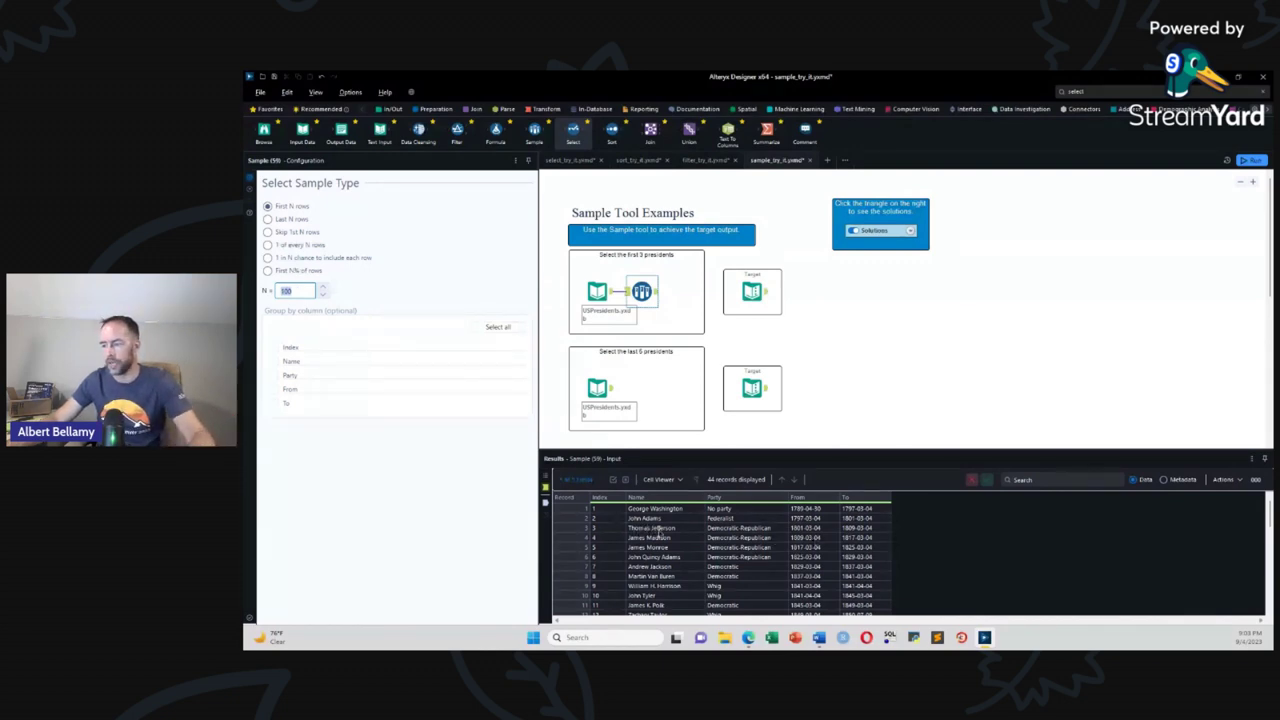
pyautogui.write('3')
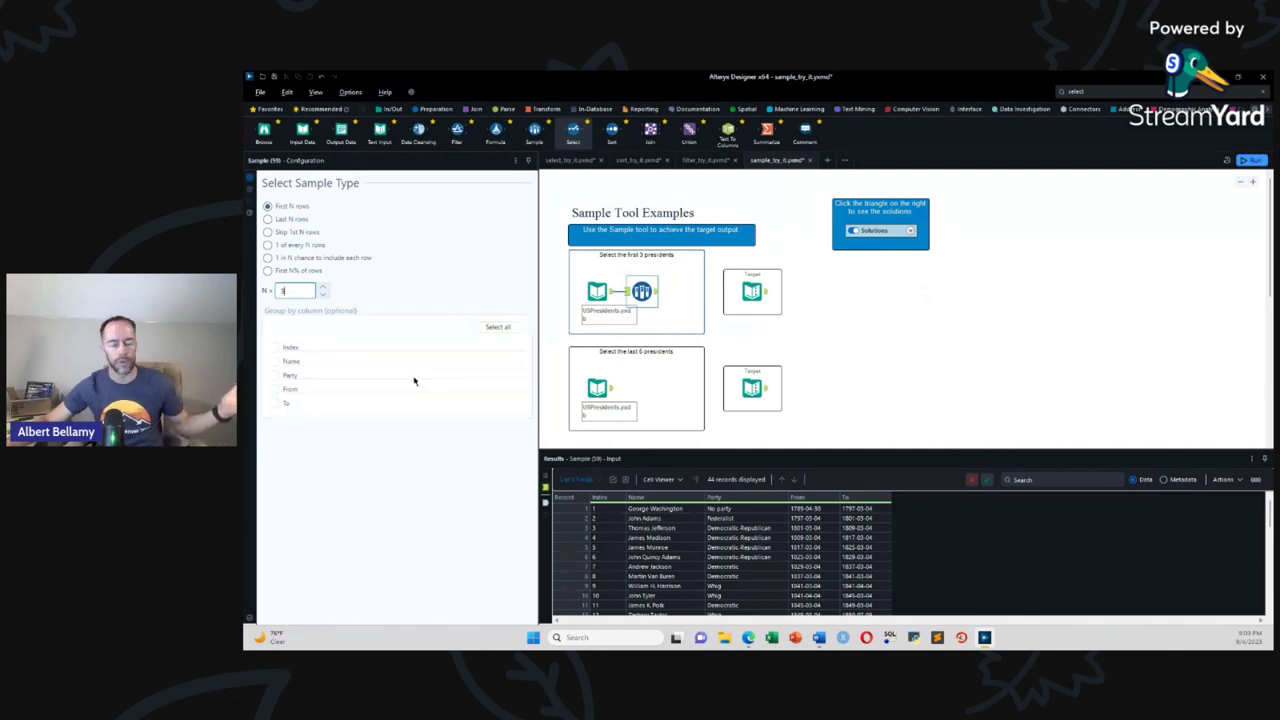
pyautogui.press('BackSpace')
pyautogui.write('5')
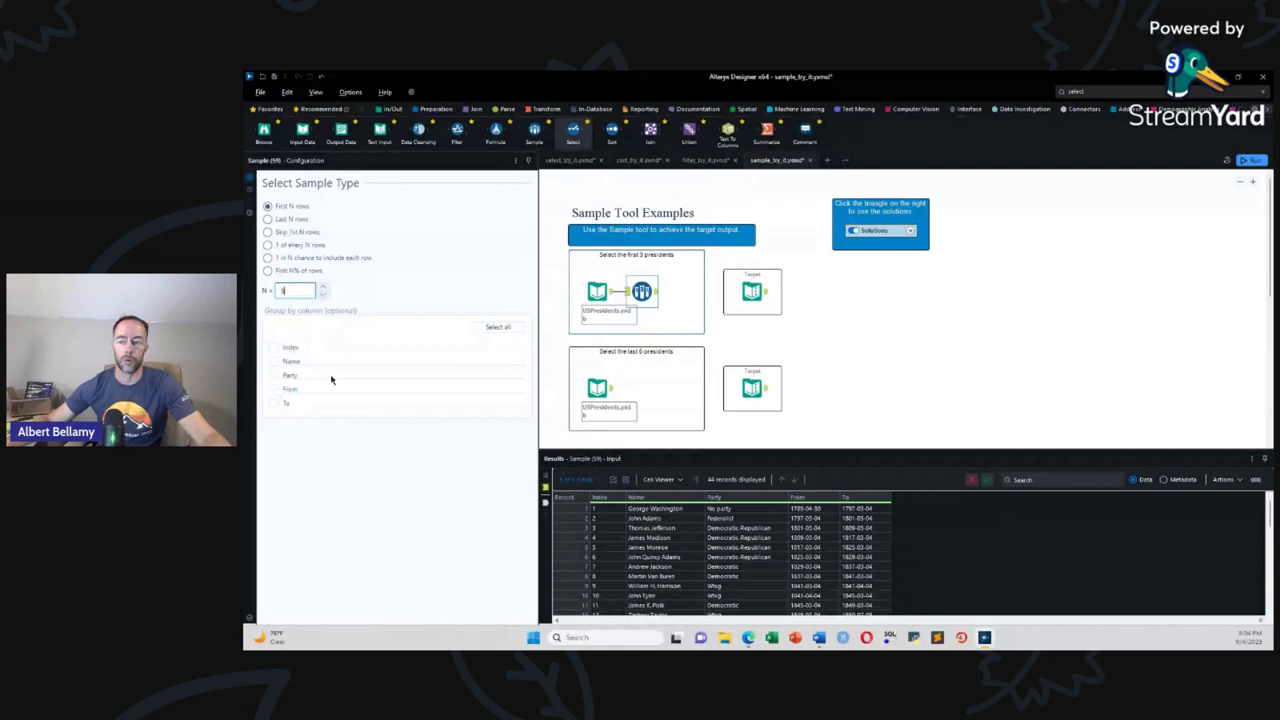
pyautogui.scroll(-2, 739, 396)
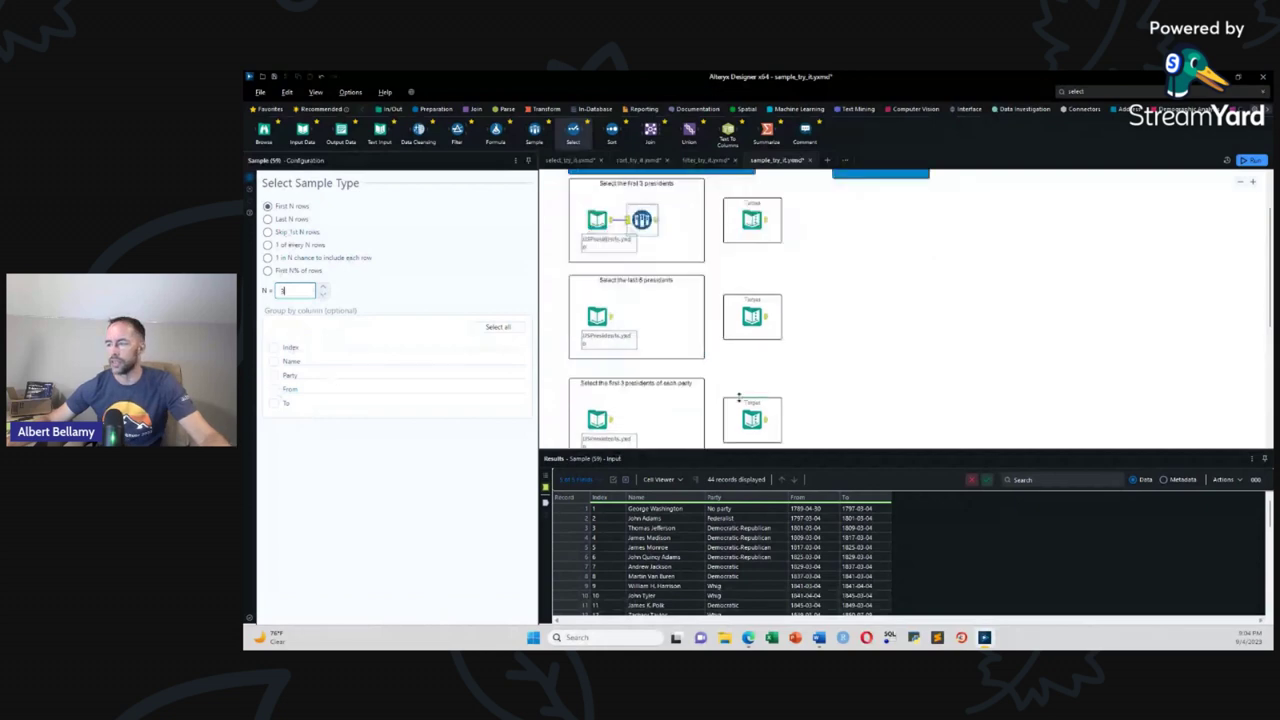
pyautogui.scroll(2, 612, 374)
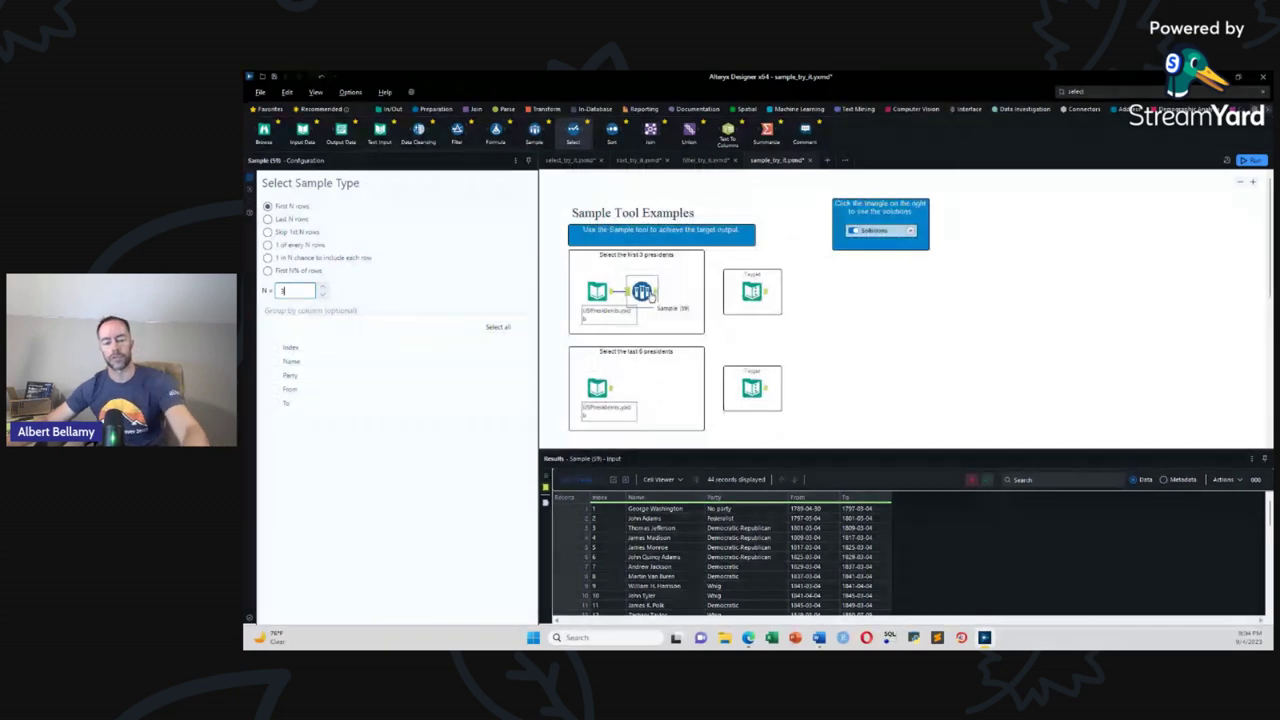
# Step: Run the workflow and check the first example's 3-row sample output
pyautogui.hotkey('ctrl', 'r')
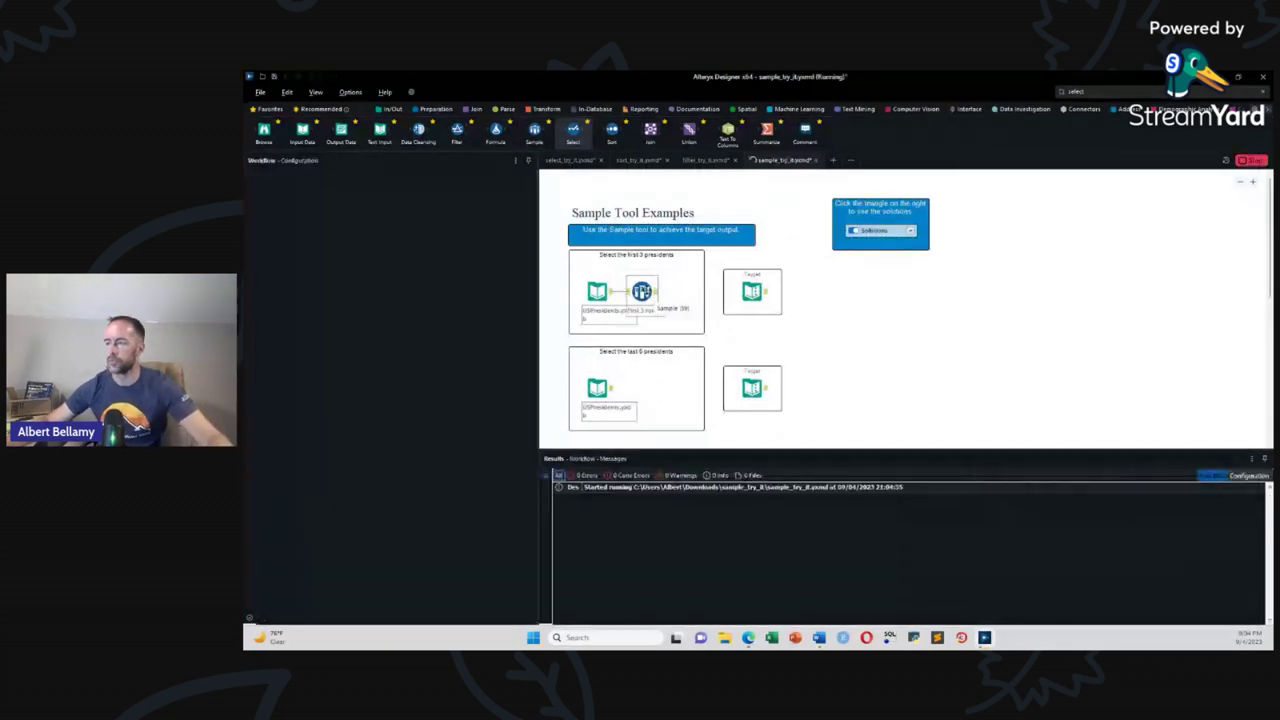
pyautogui.click(827, 375)
pyautogui.click(648, 293)
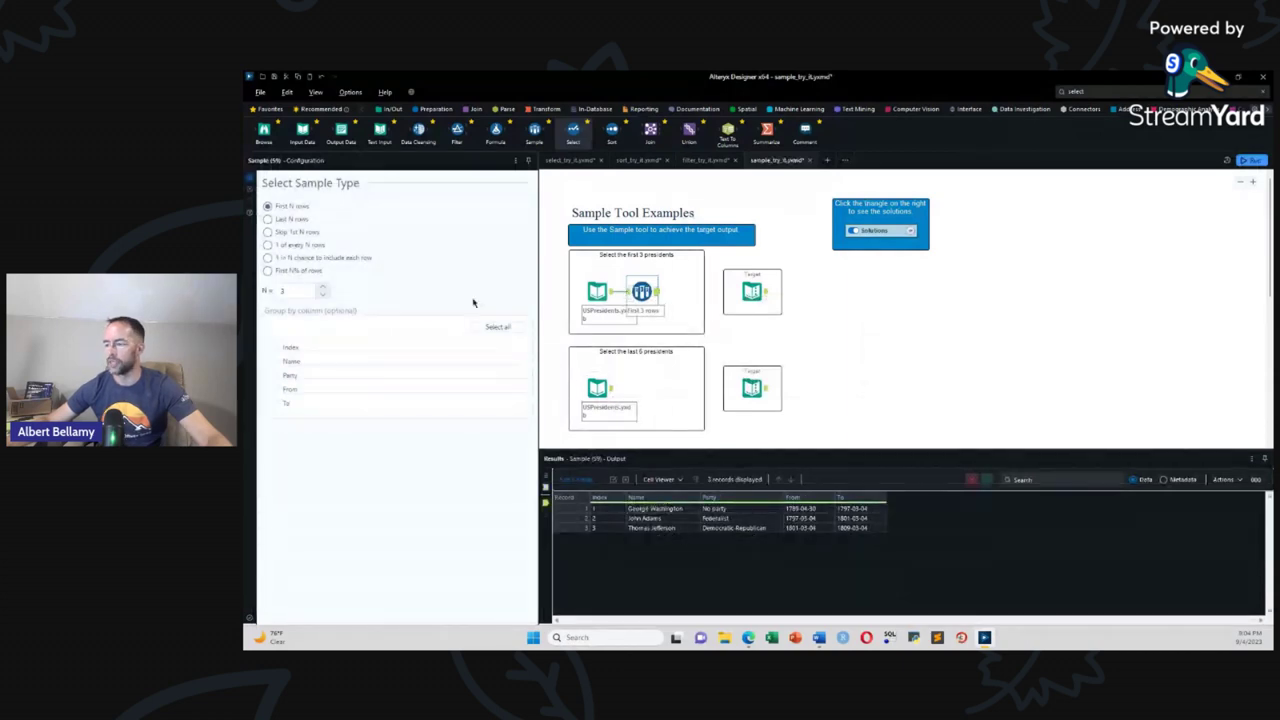
# Step: Add a Sample tool set to Last N rows returning the last 5 presidents
pyautogui.moveTo(534, 130); pyautogui.dragTo(641, 388)
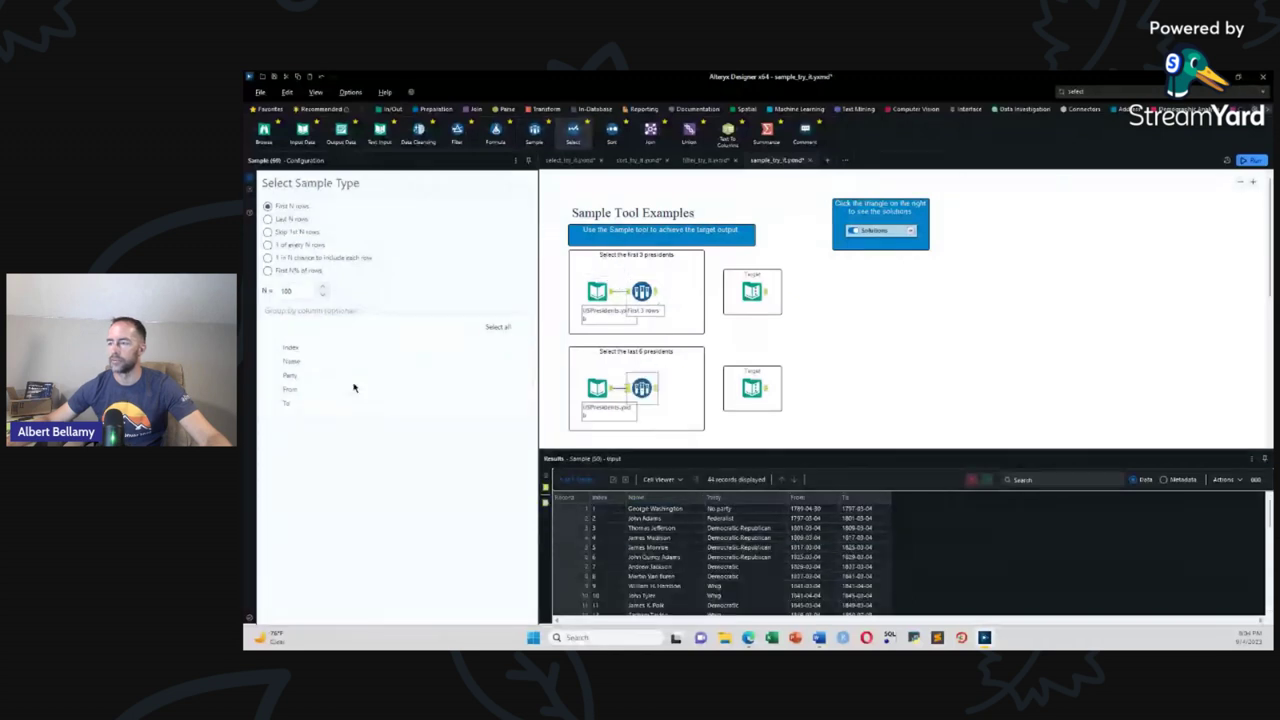
pyautogui.click(268, 219)
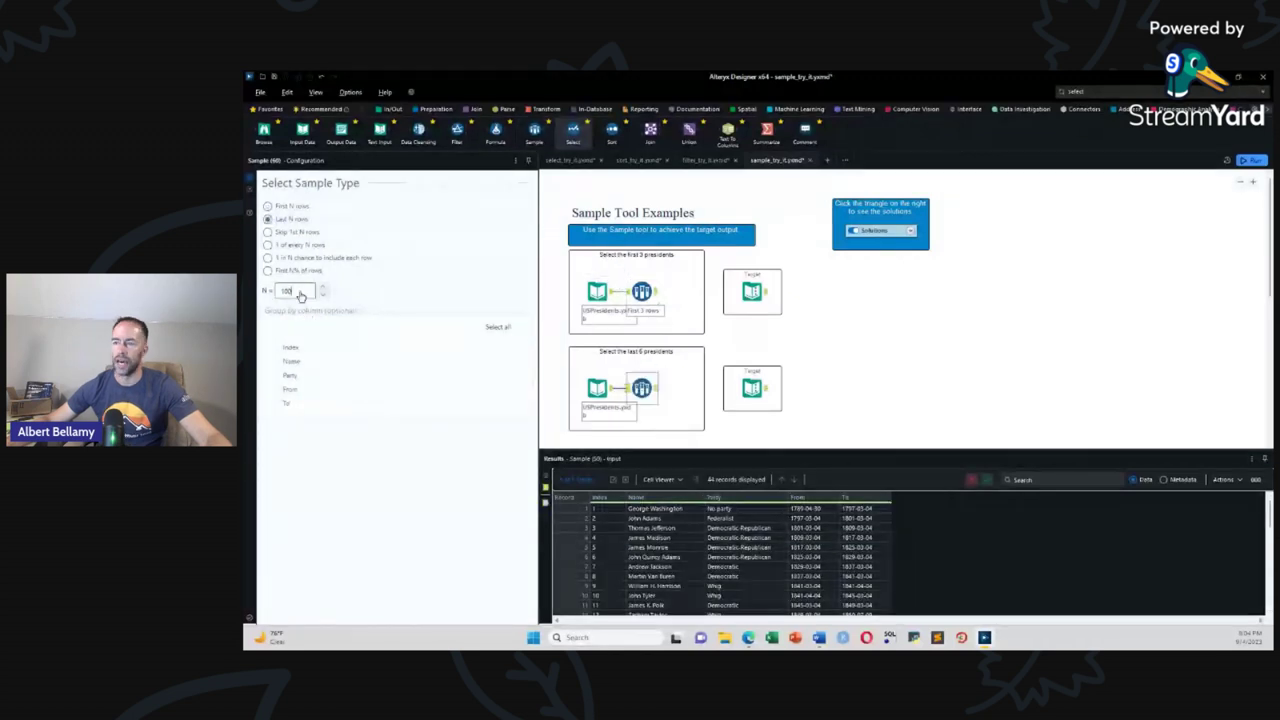
pyautogui.doubleClick(300, 292)
pyautogui.write('6')
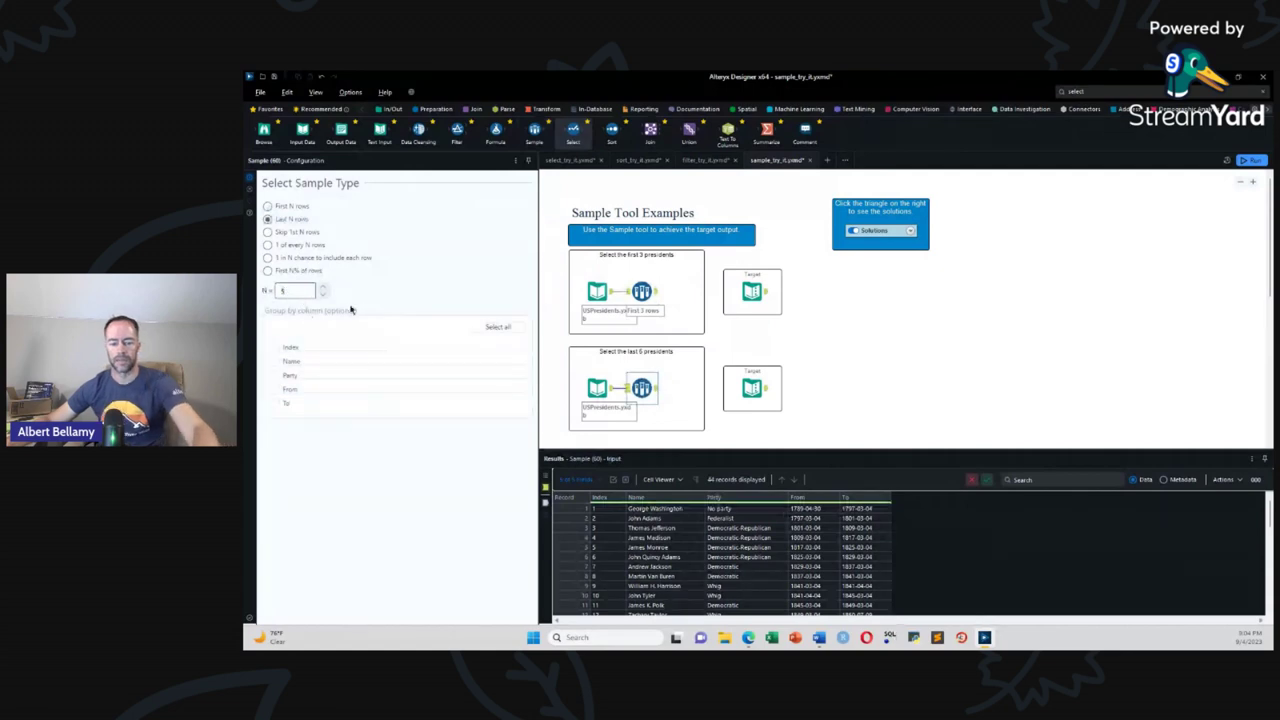
pyautogui.hotkey('ctrl', 'r')
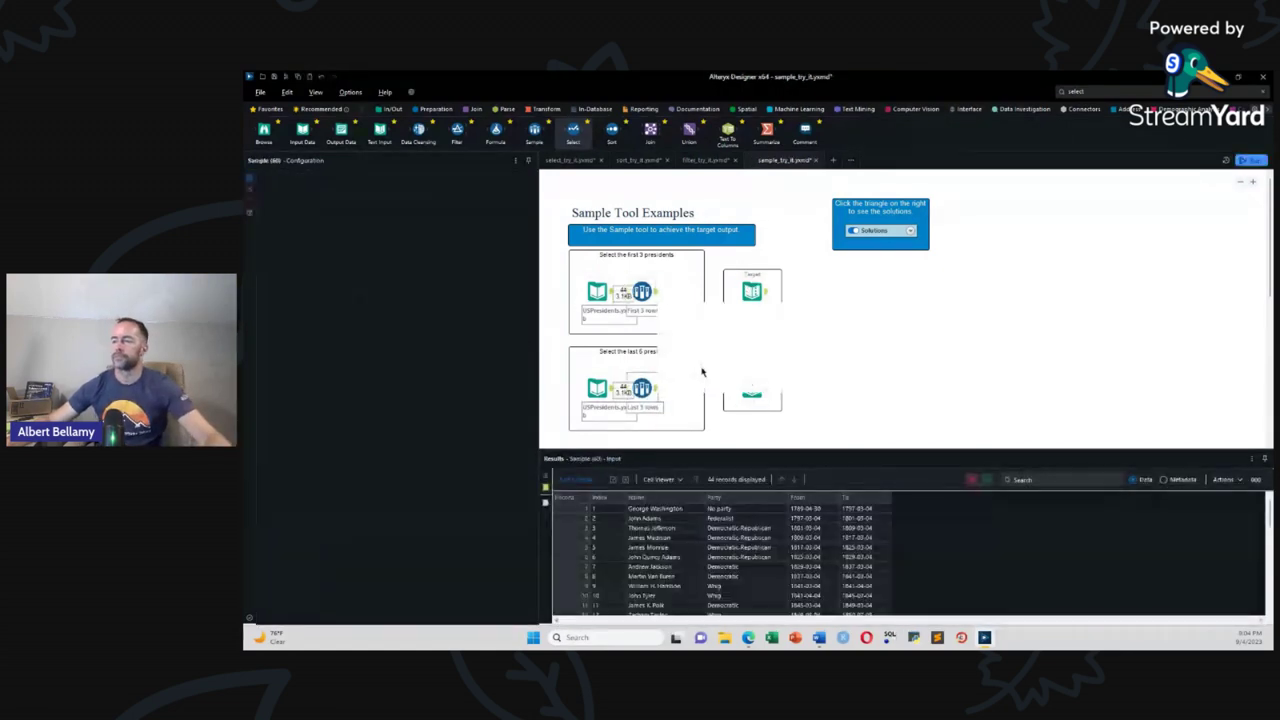
pyautogui.click(826, 375)
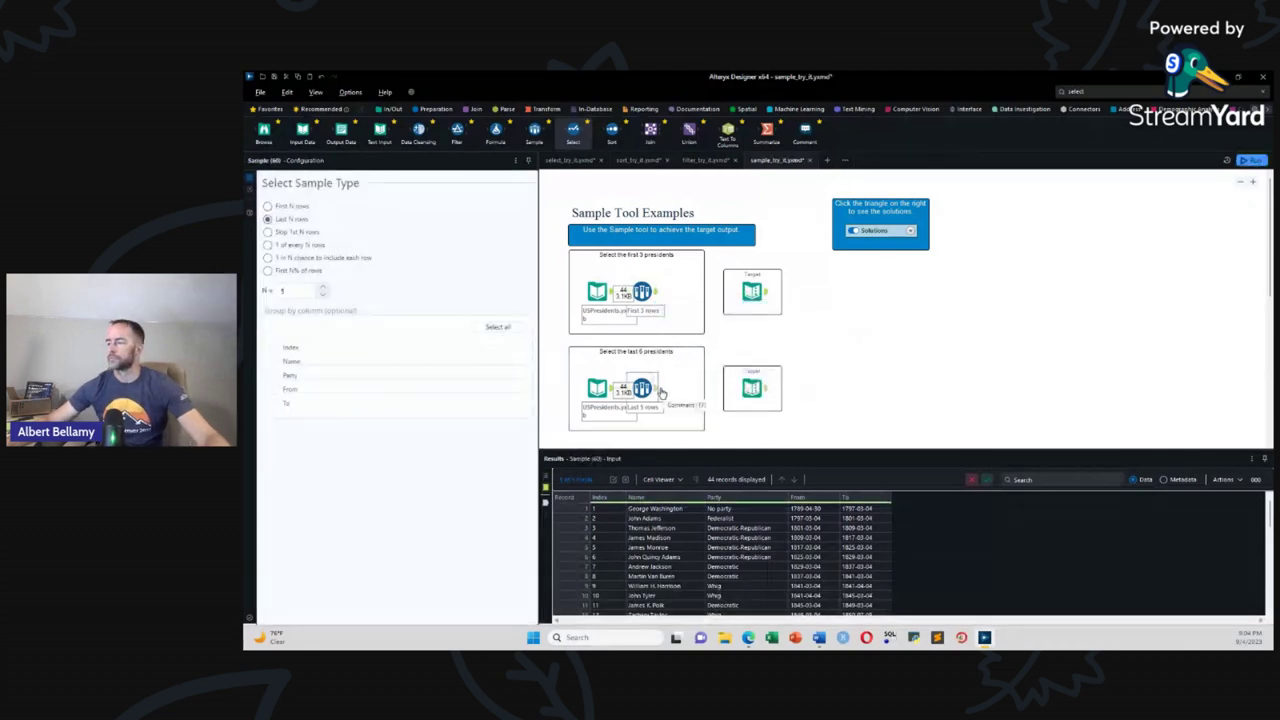
pyautogui.click(656, 392)
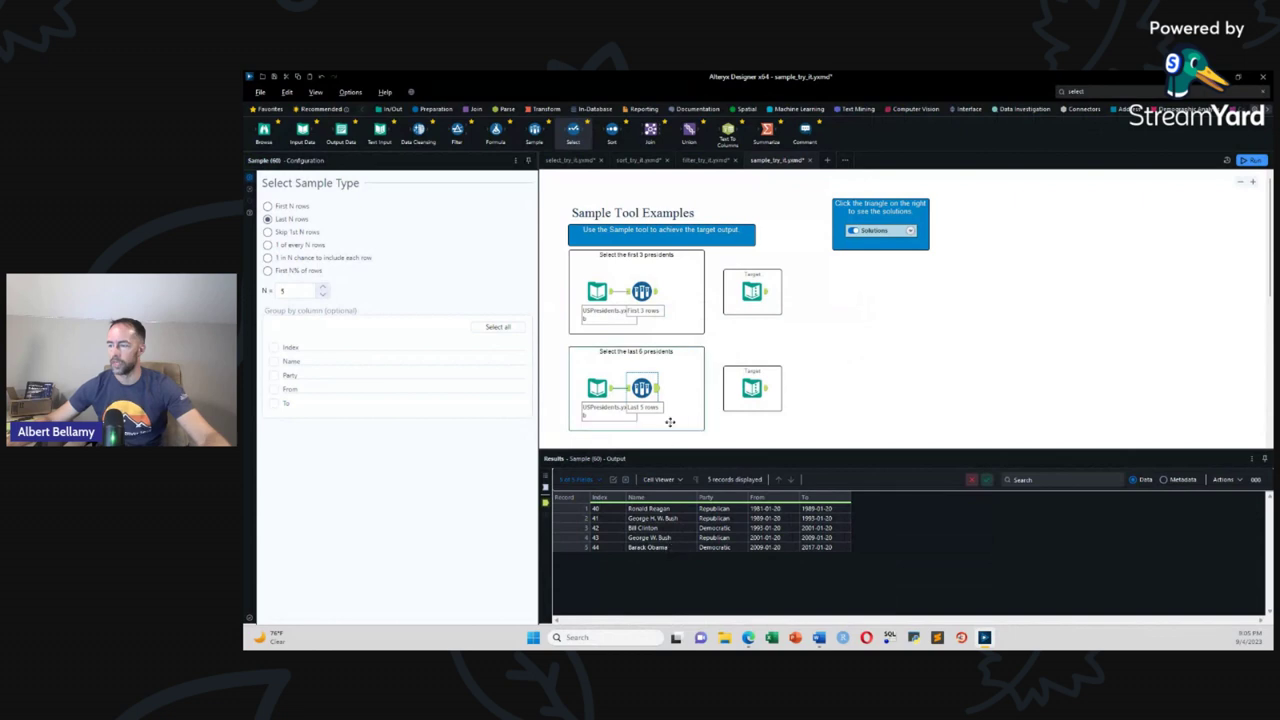
pyautogui.scroll(-3, 681, 411)
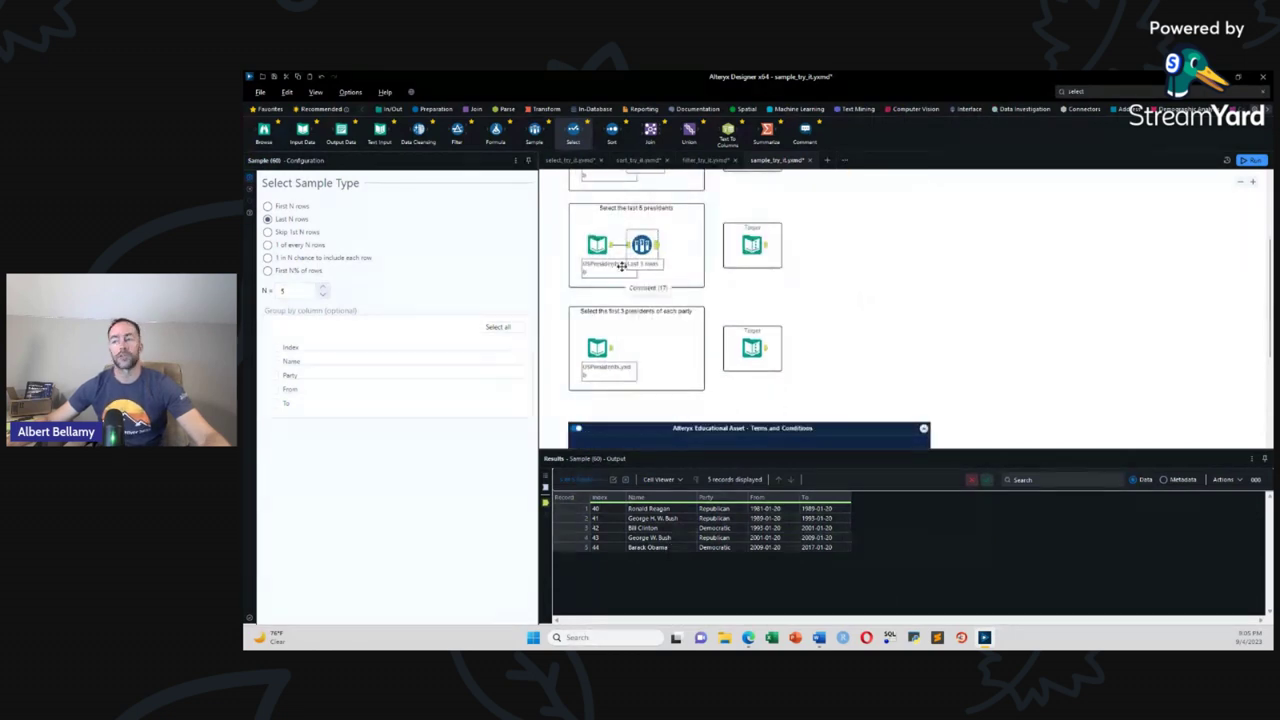
# Step: Add a Sample tool keeping the first 3 rows, grouped by Party
pyautogui.moveTo(535, 133); pyautogui.dragTo(641, 347)
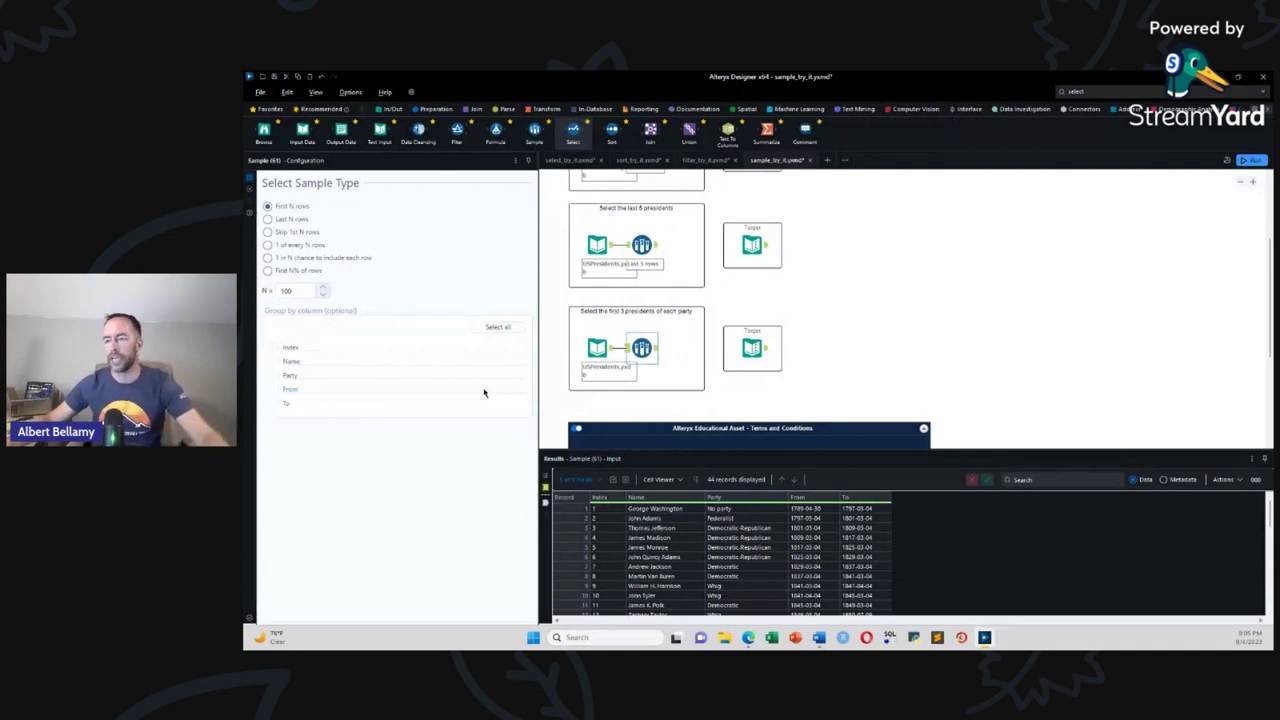
pyautogui.click(299, 292)
pyautogui.press('BackSpace')
pyautogui.press('BackSpace')
pyautogui.press('BackSpace')
pyautogui.write('3')
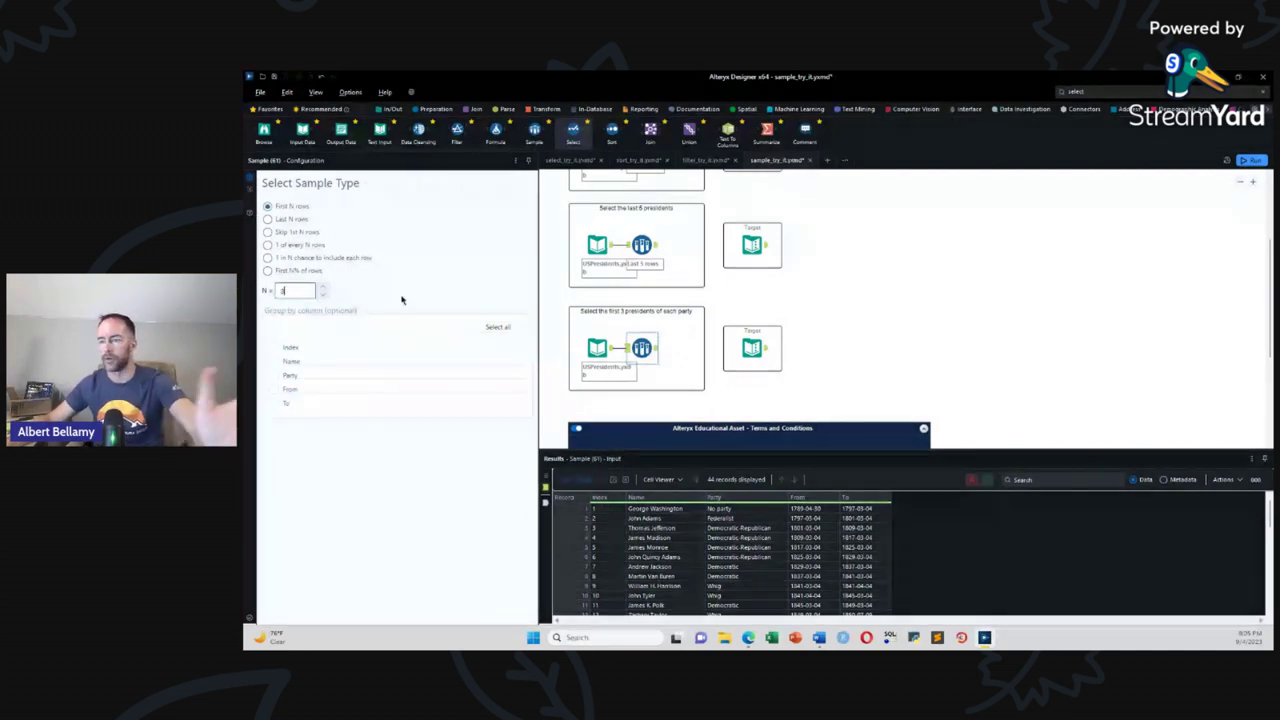
pyautogui.click(275, 377)
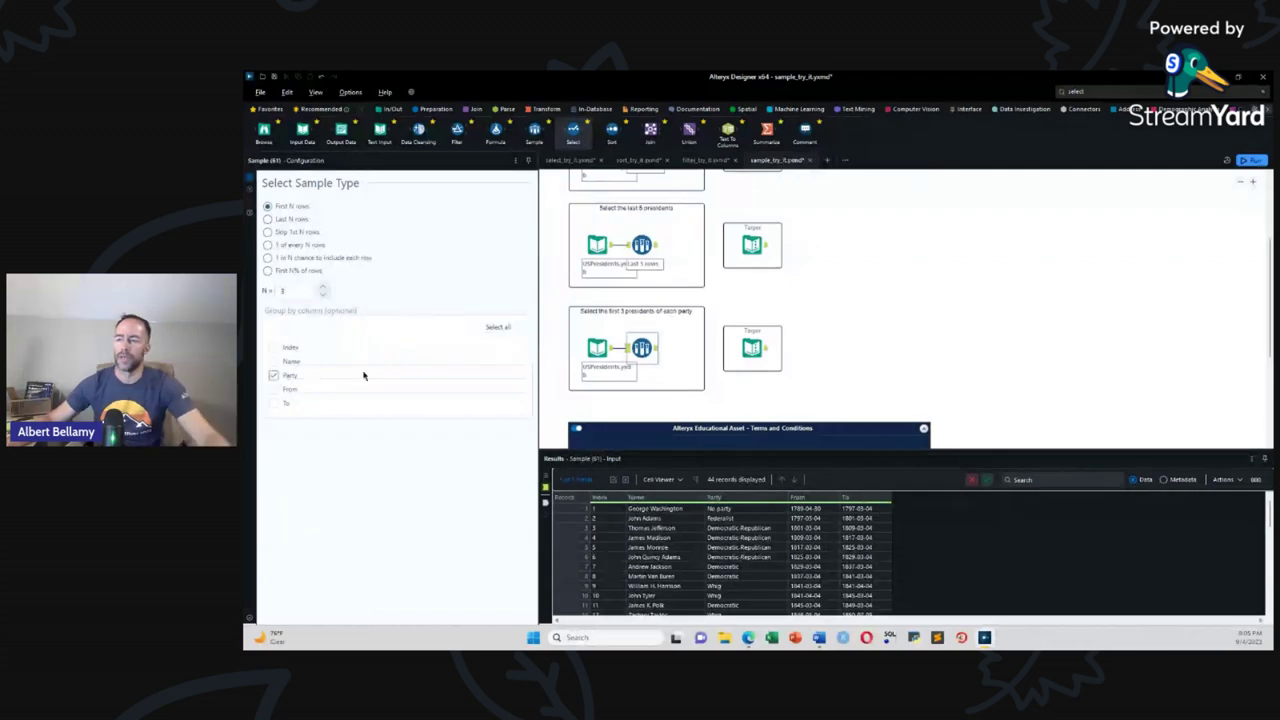
# Step: Run the workflow, review the 14-record output, and return to the browser
pyautogui.hotkey('ctrl', 'r')
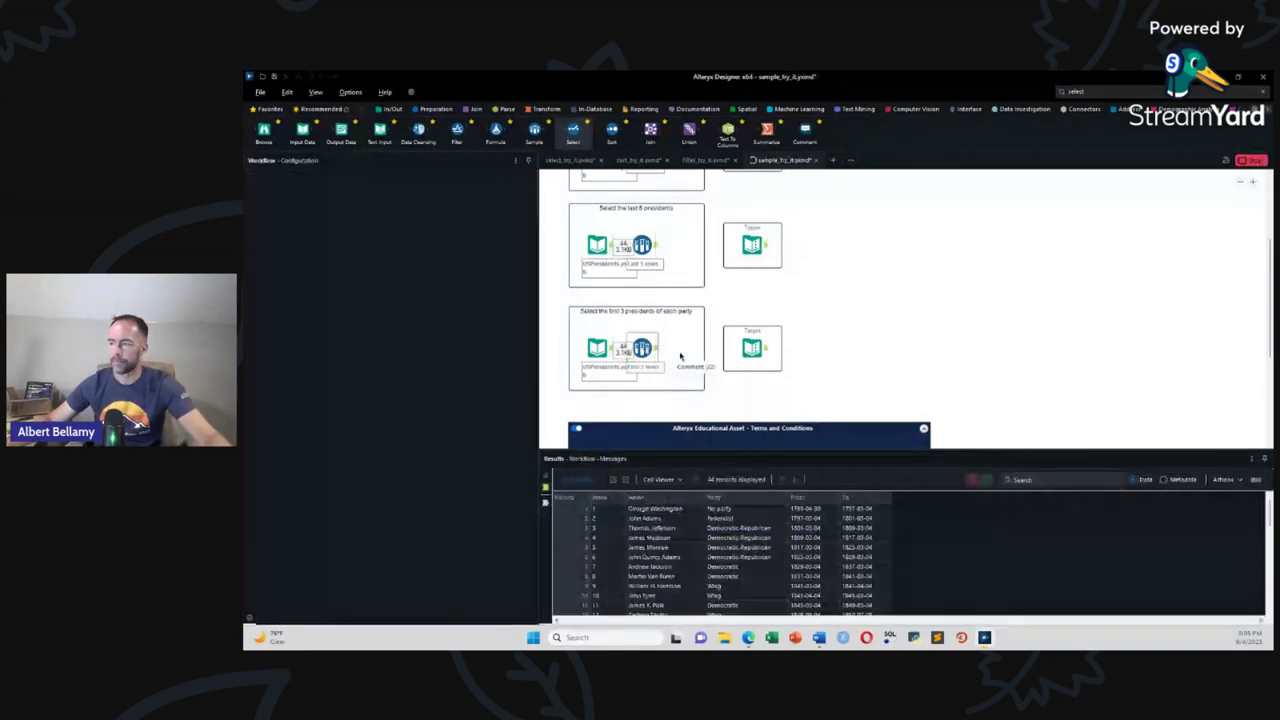
pyautogui.click(645, 348)
pyautogui.press('Return')
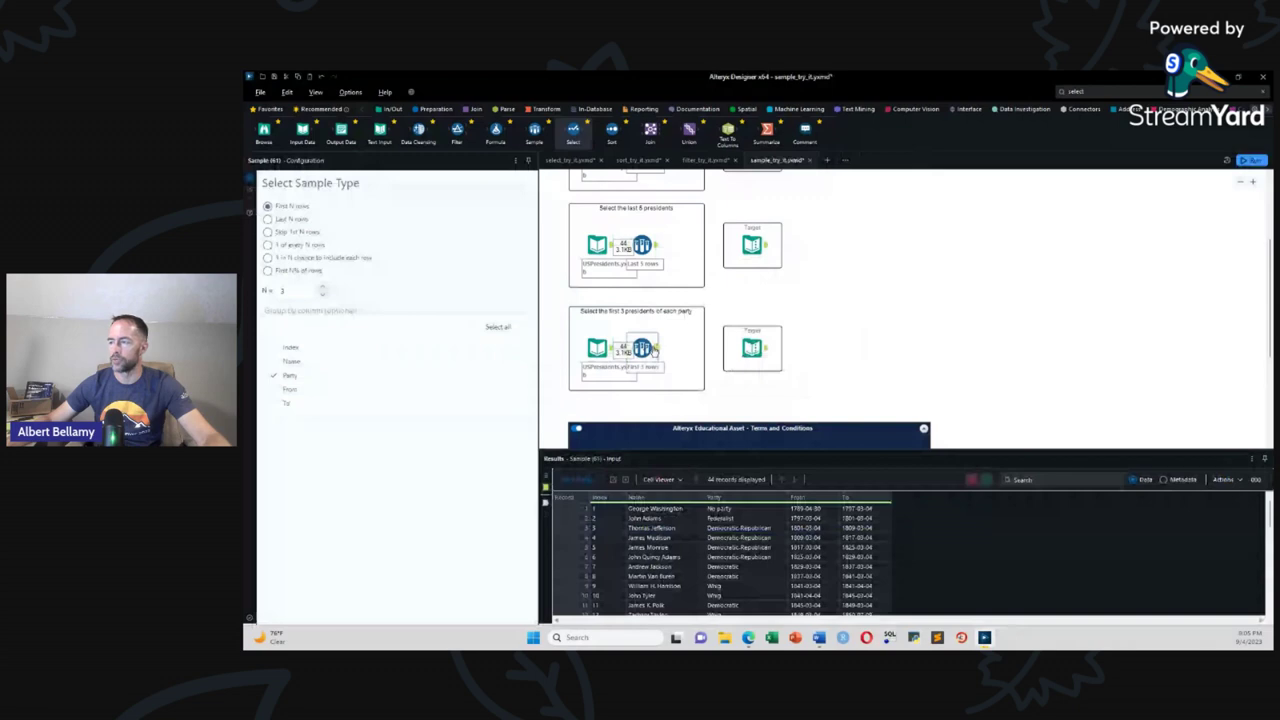
pyautogui.click(655, 348)
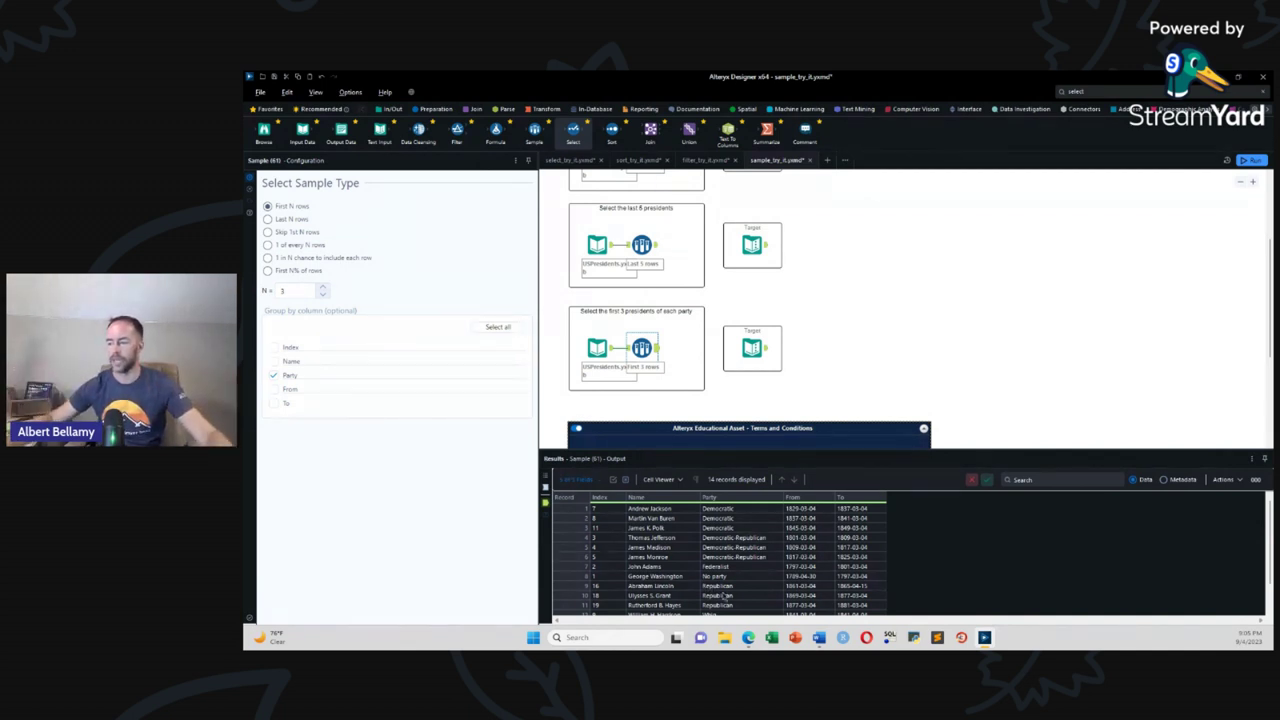
pyautogui.scroll(-1, 743, 588)
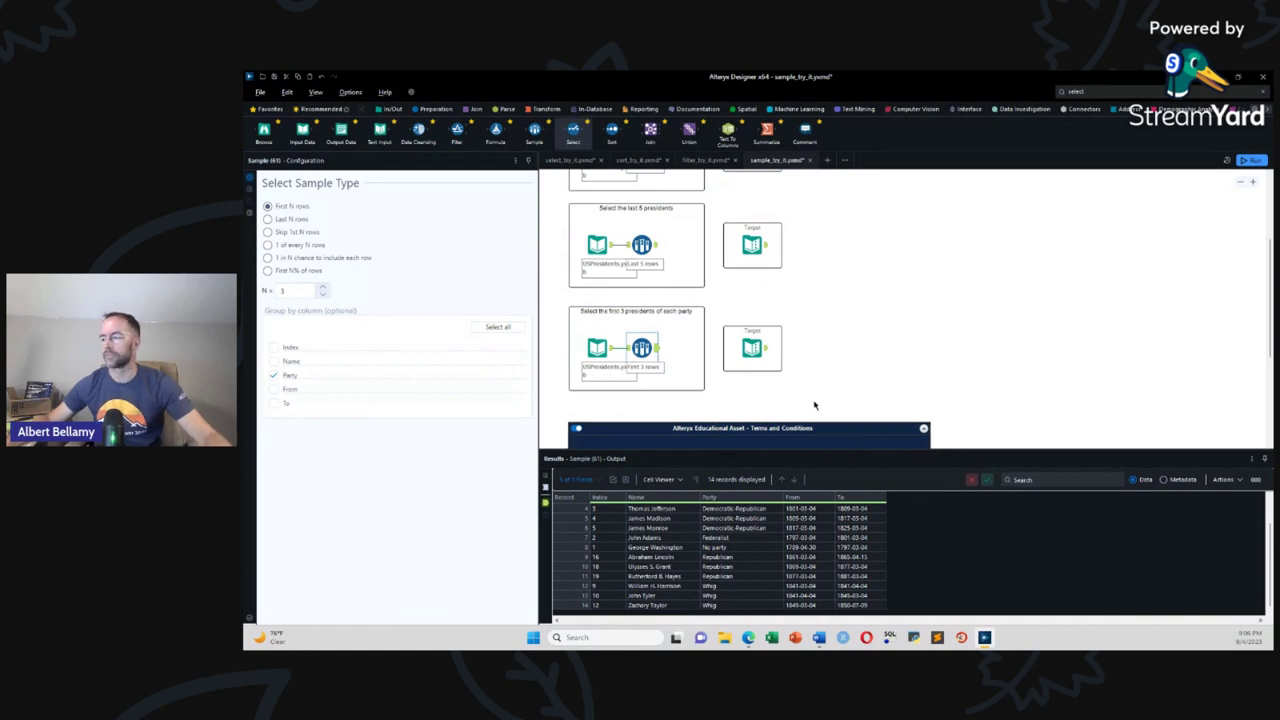
pyautogui.click(1222, 76)
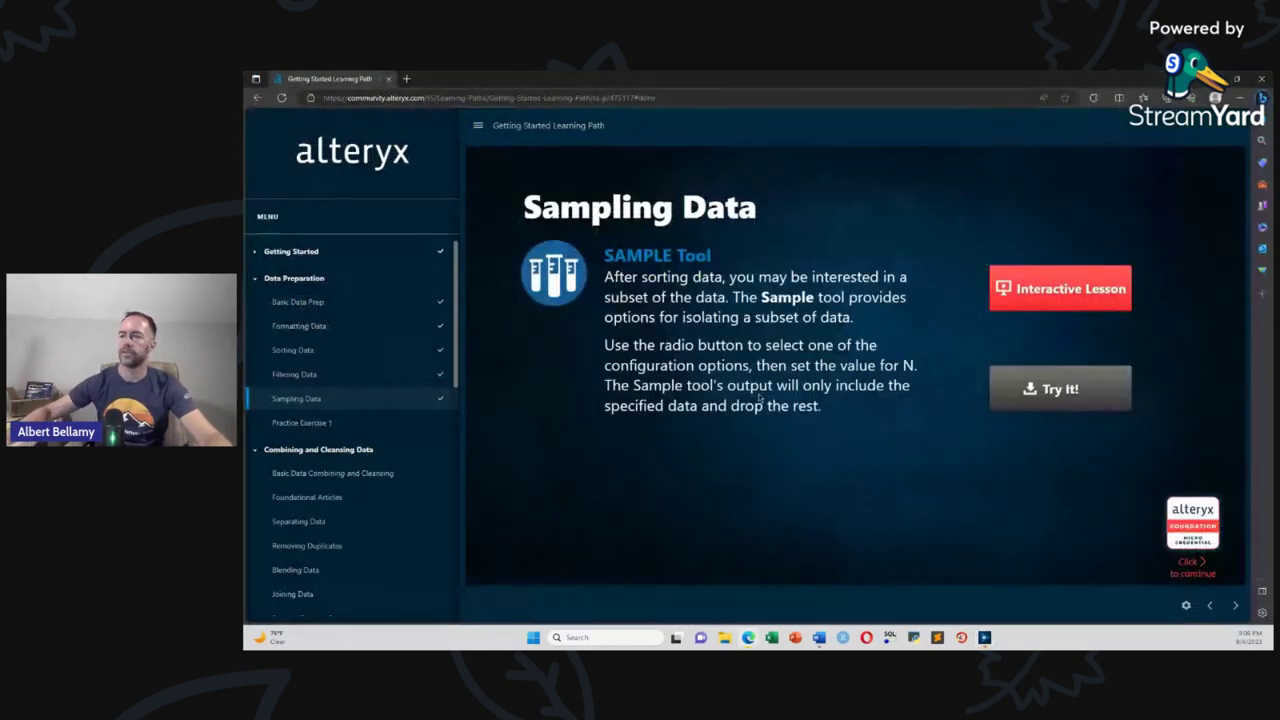
# Step: Open the Practice Exercise 1 lesson and download its exercise package
pyautogui.click(300, 426)
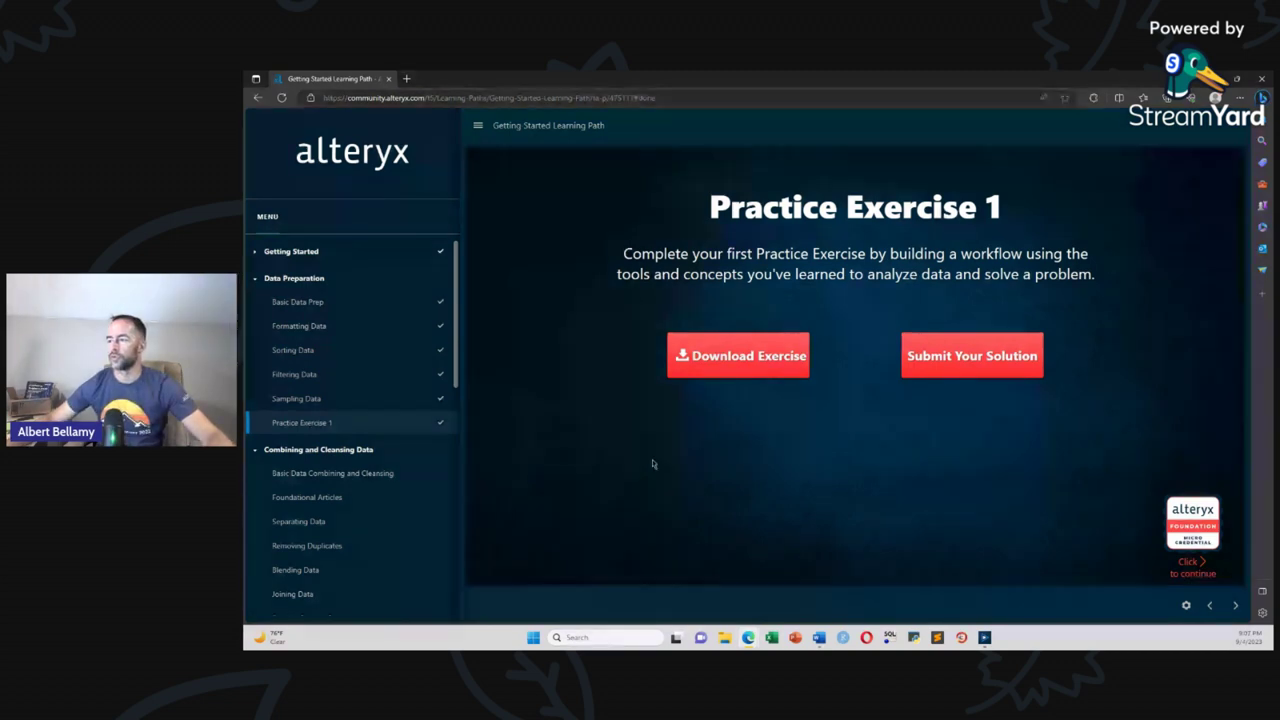
pyautogui.click(727, 364)
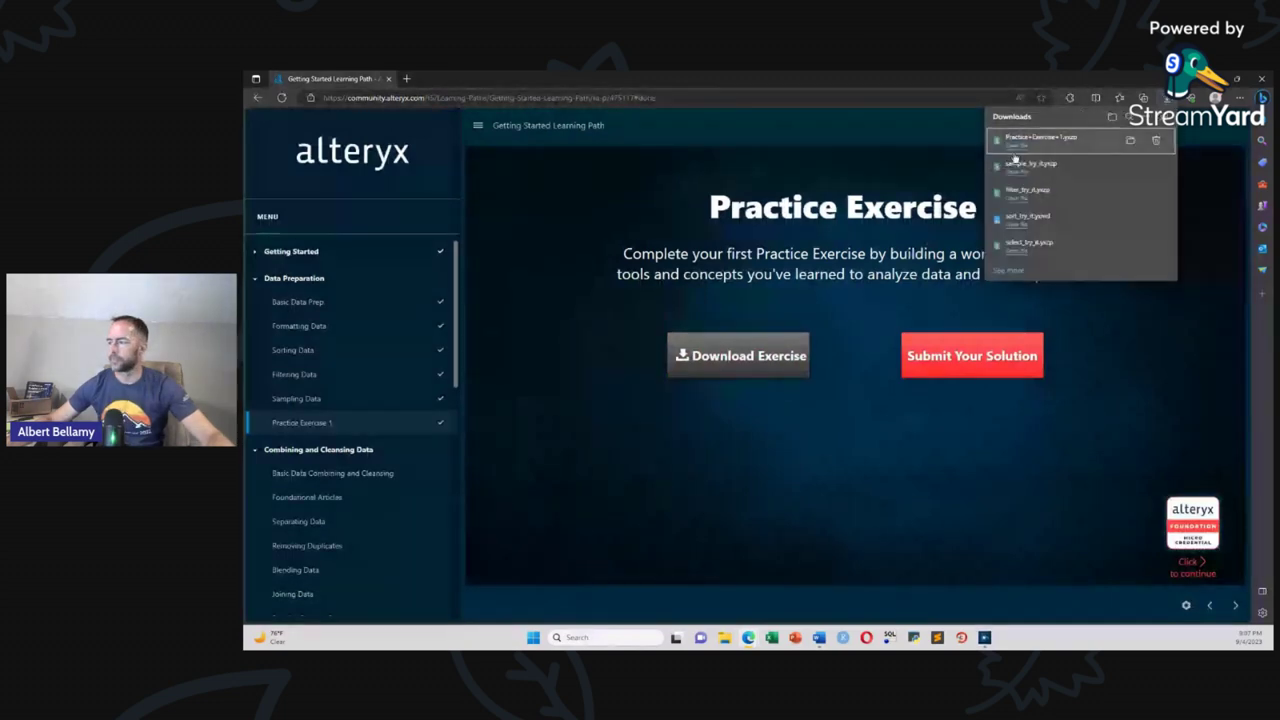
# Step: Import the Practice Exercise 1 package and switch to its Practice Exercise 1 workflow
pyautogui.click(1014, 158)
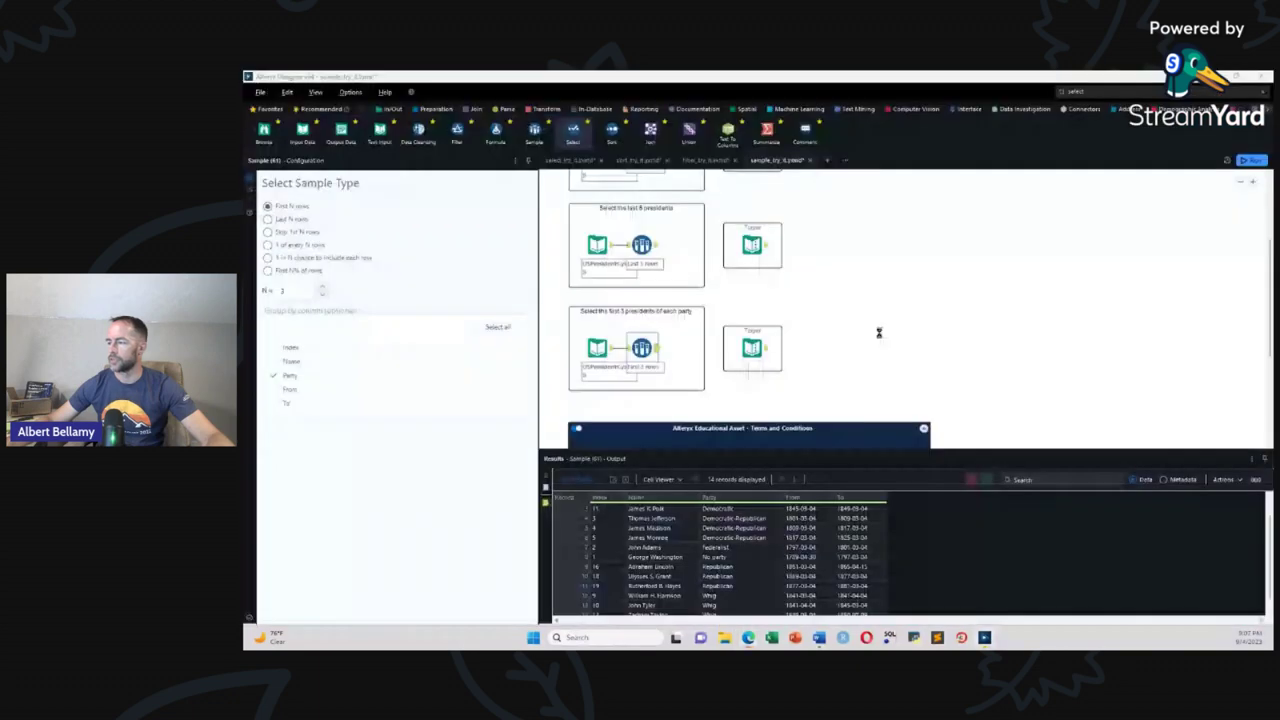
pyautogui.click(795, 392)
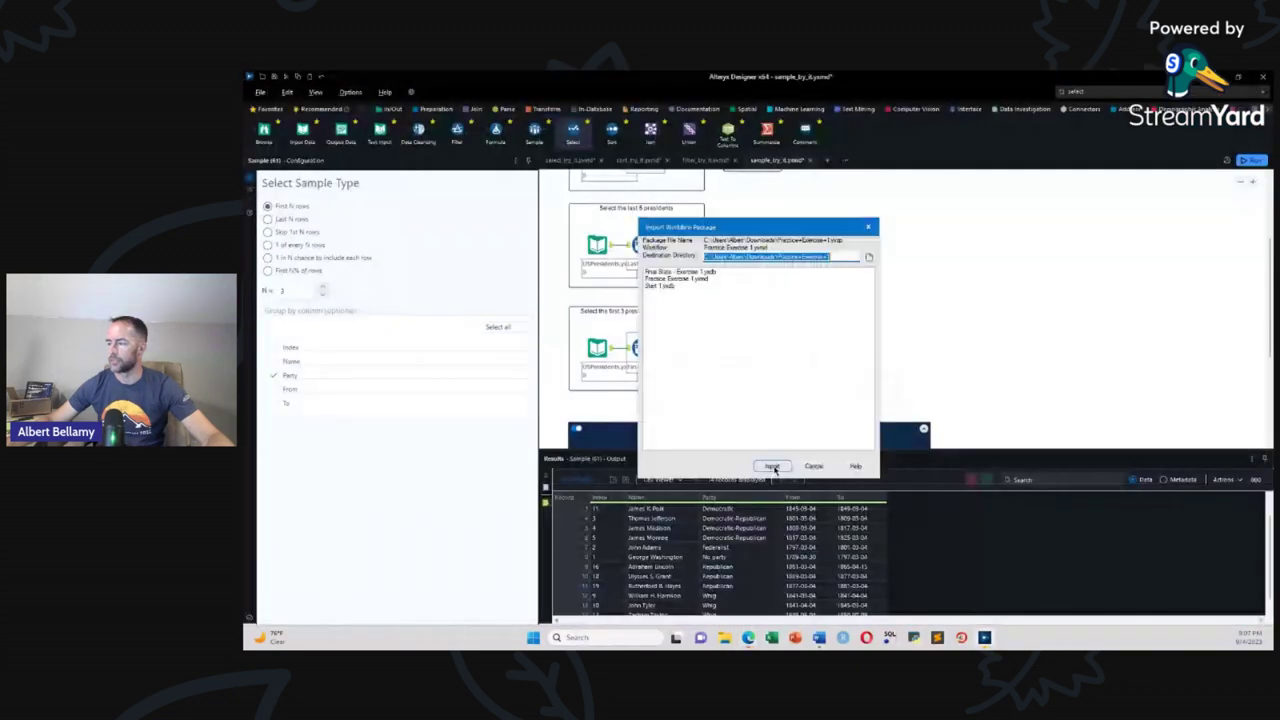
pyautogui.click(772, 467)
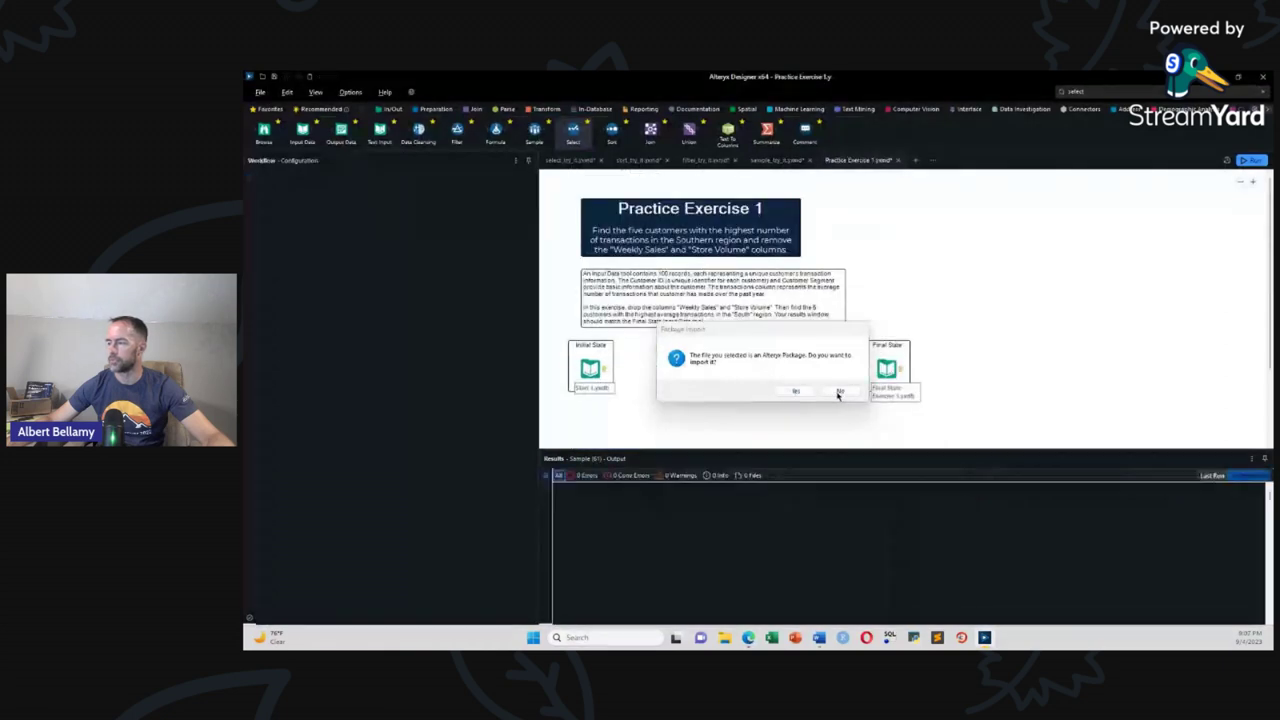
pyautogui.click(838, 393)
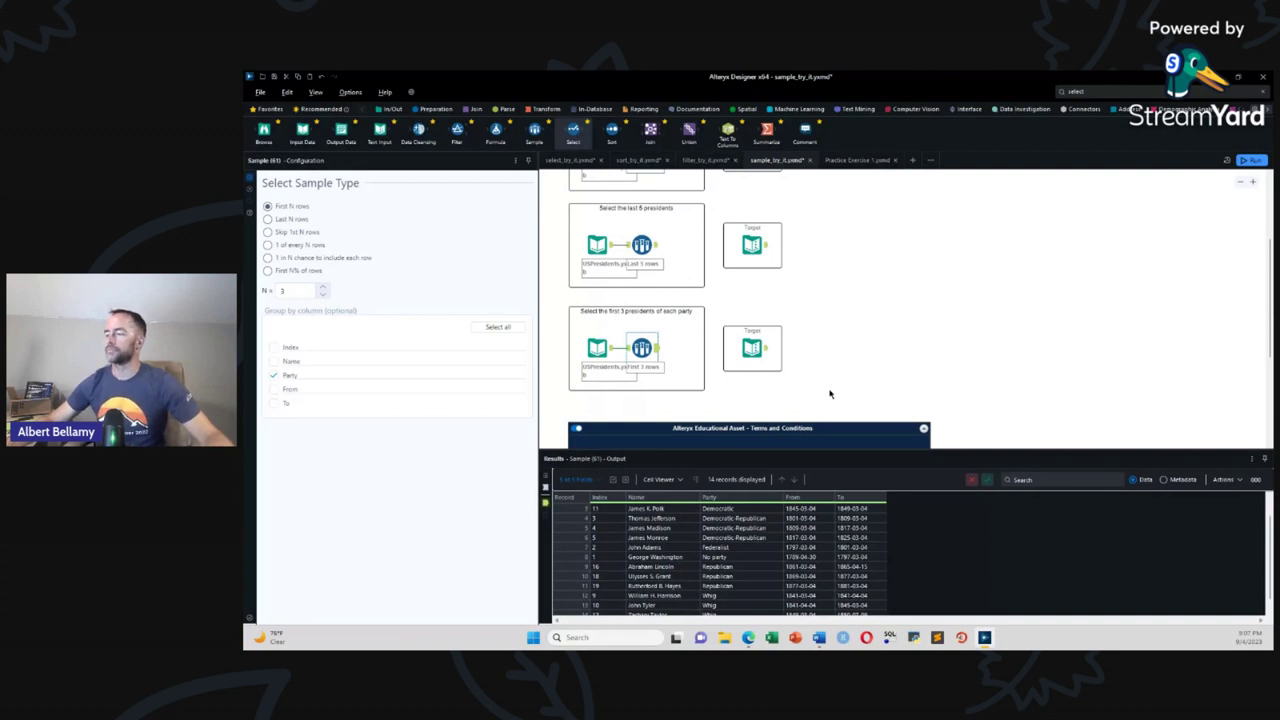
pyautogui.click(852, 161)
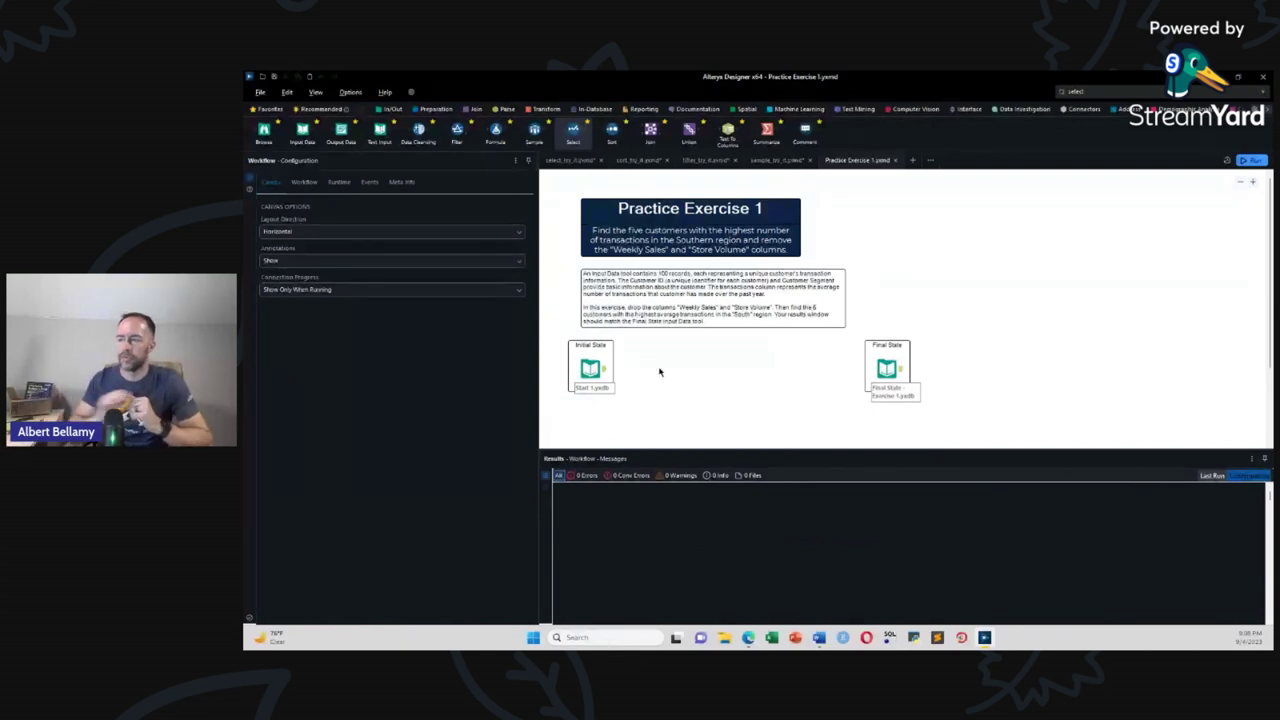
# Step: Preview Start 1.yxdb's 100 records, widening the panel to see Weekly Sales and Store Volume
pyautogui.click(590, 368)
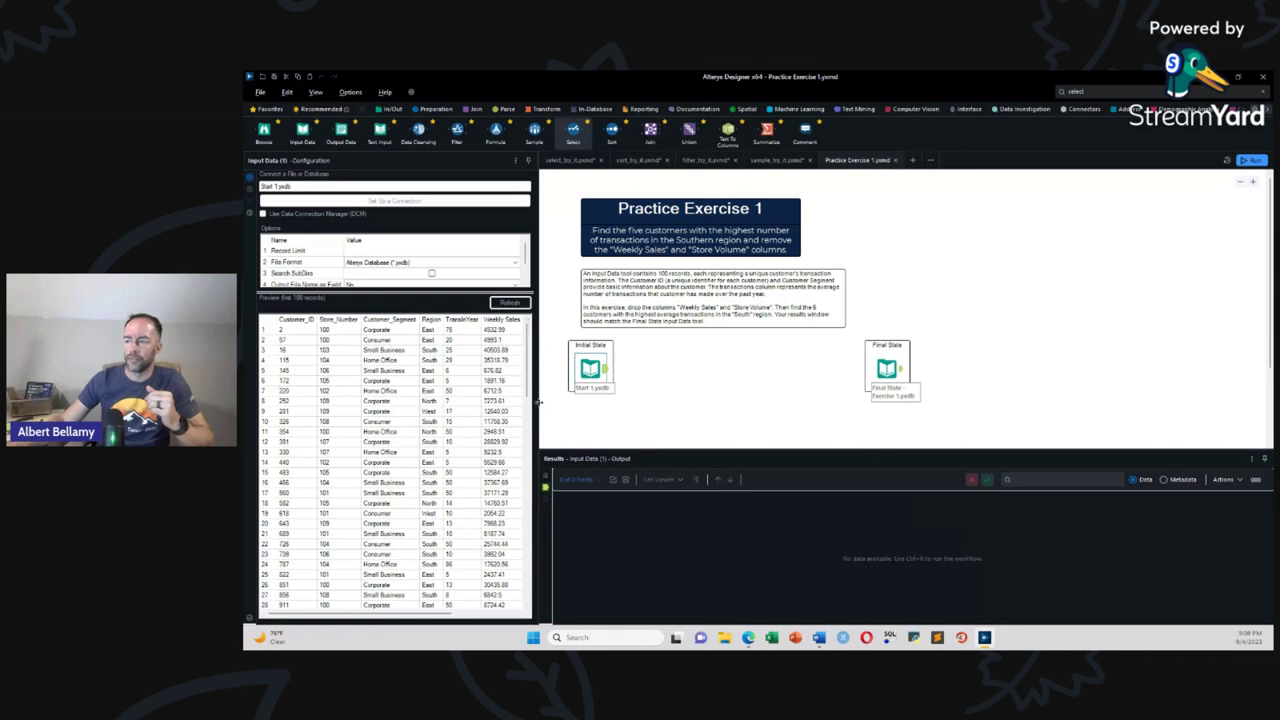
pyautogui.moveTo(538, 401); pyautogui.dragTo(640, 401)
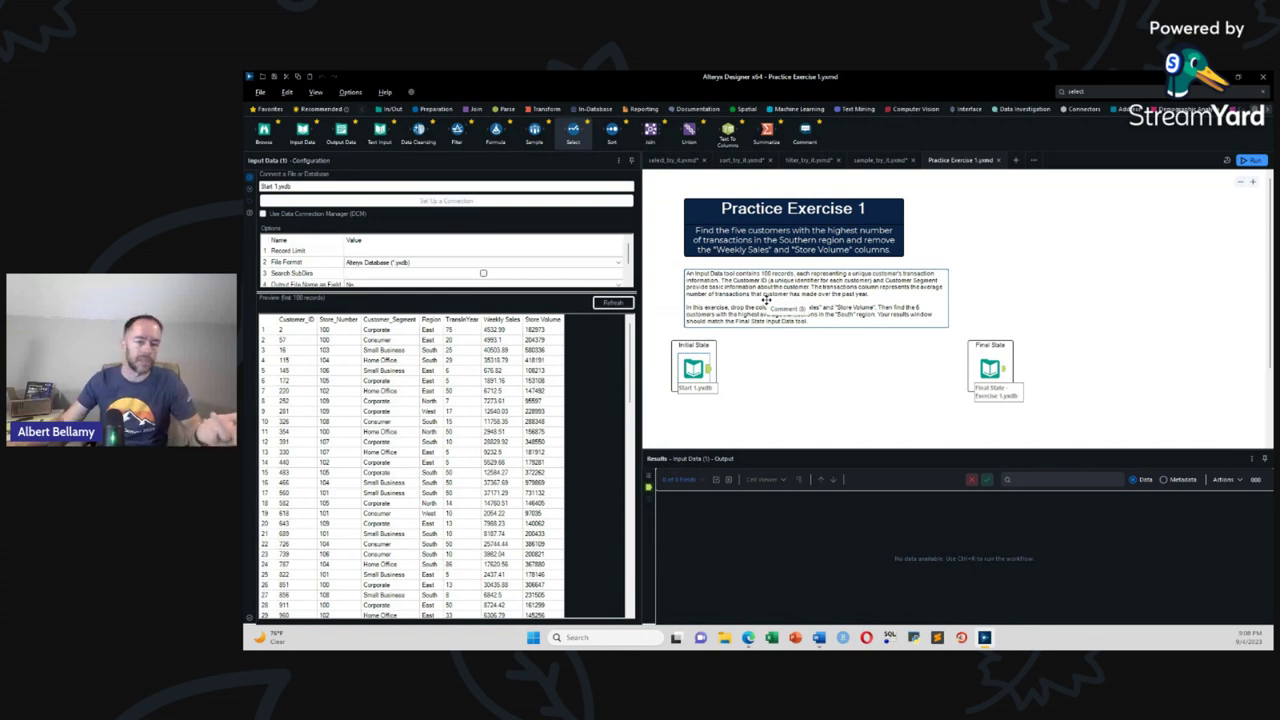
pyautogui.moveTo(641, 343); pyautogui.dragTo(592, 352)
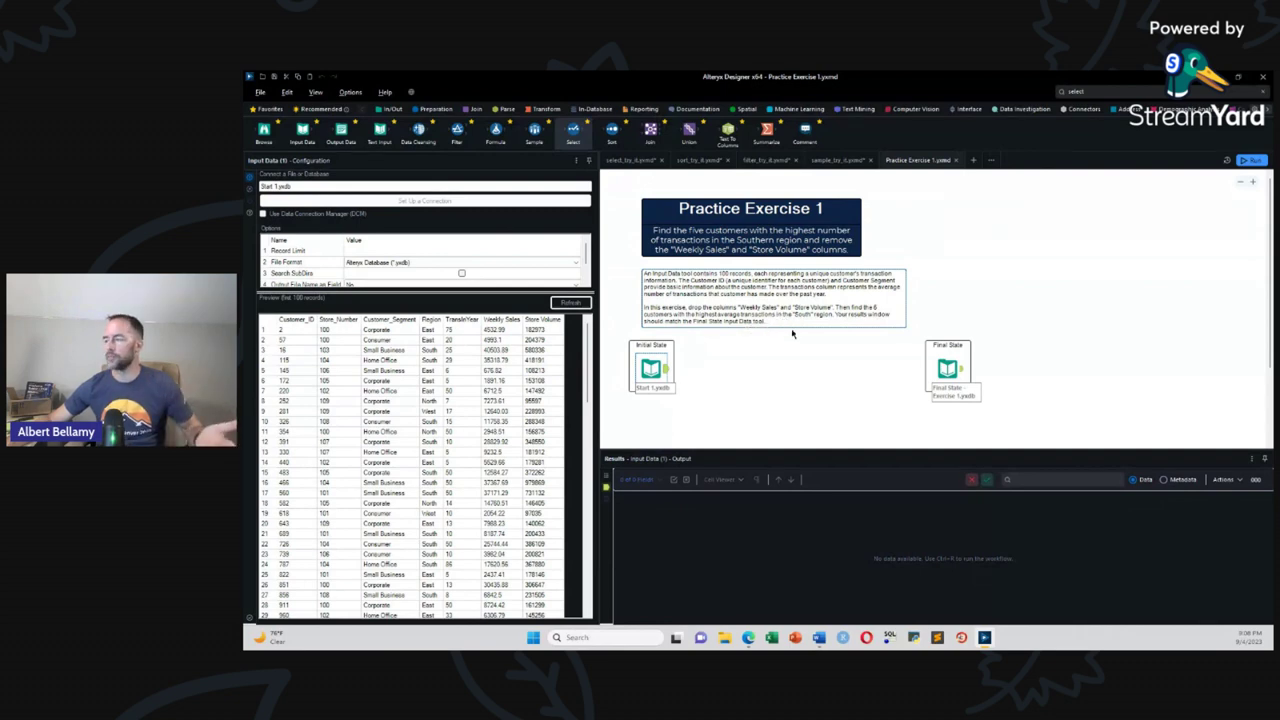
pyautogui.click(940, 370)
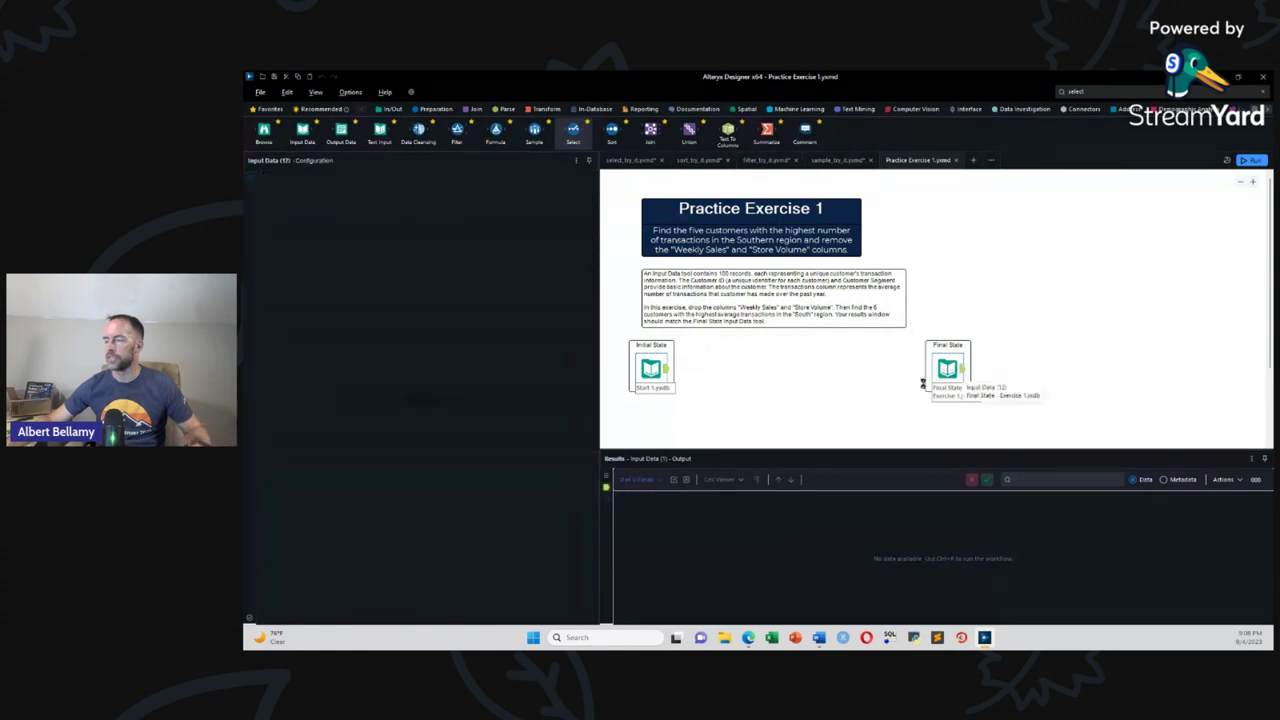
pyautogui.click(733, 402)
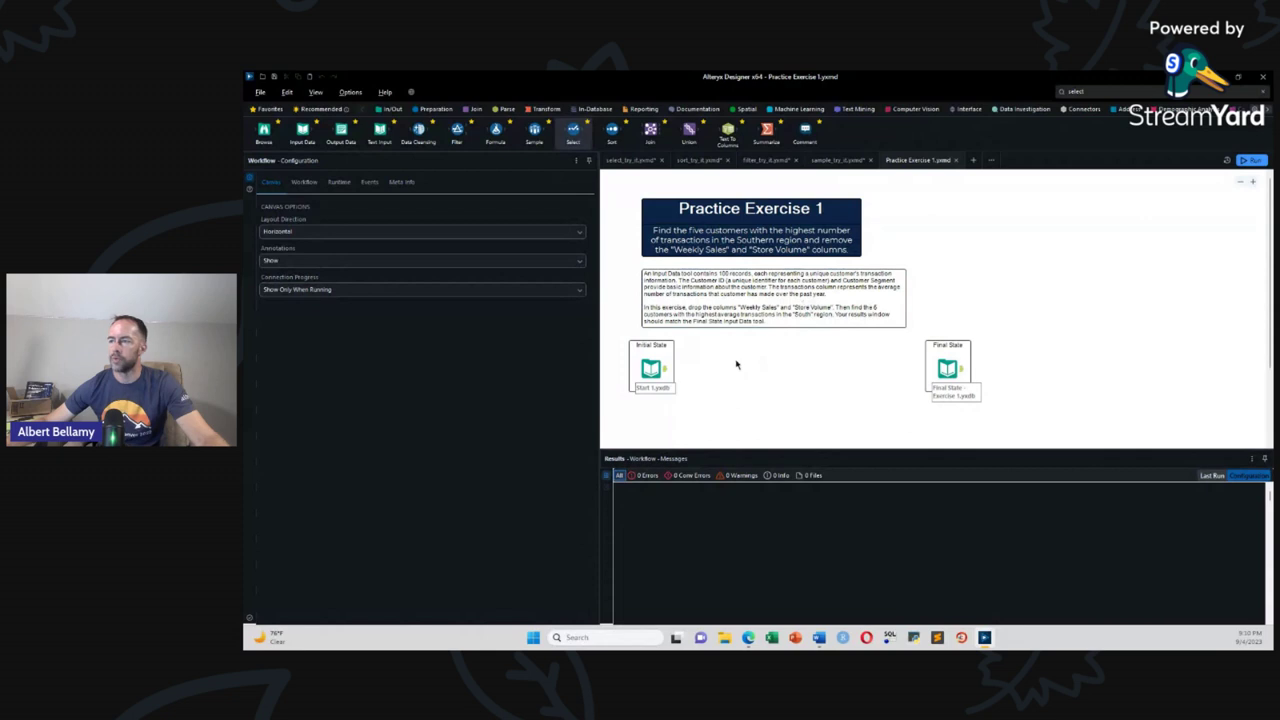
# Step: Add a Select tool after Initial State, deselecting Weekly Sales and Store Volume
pyautogui.moveTo(573, 130); pyautogui.dragTo(710, 376)
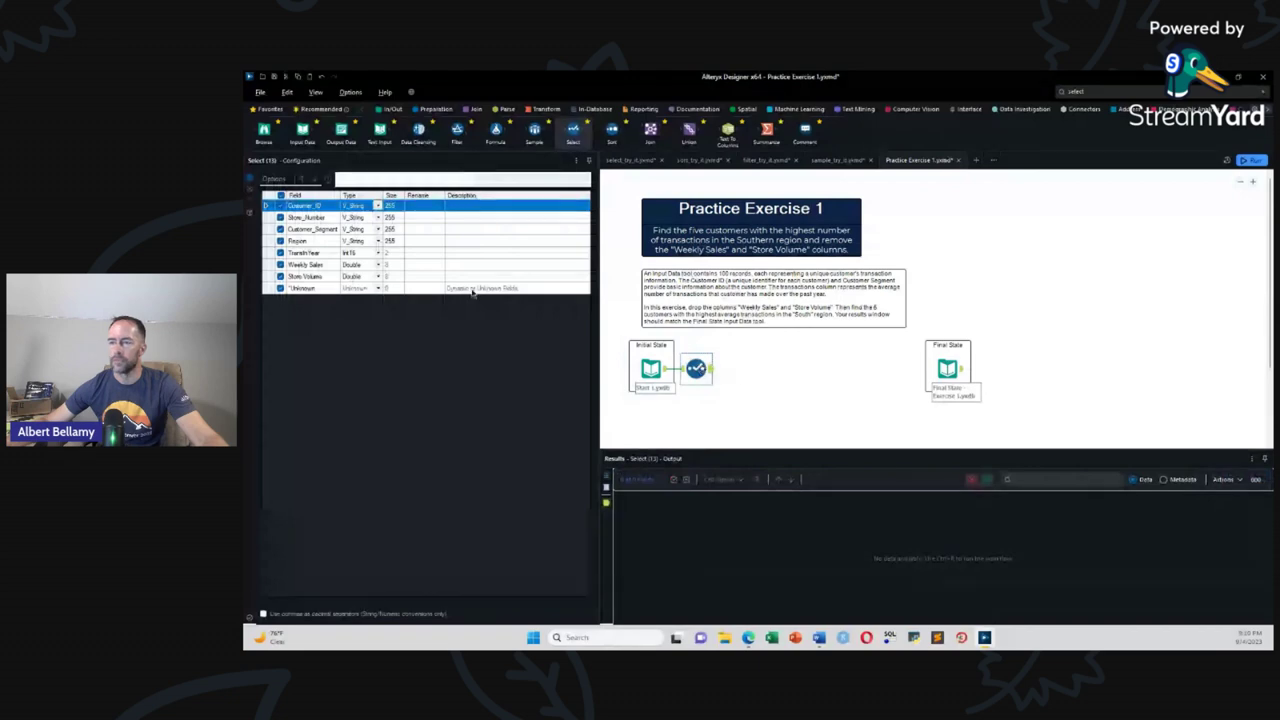
pyautogui.click(280, 264)
pyautogui.click(280, 276)
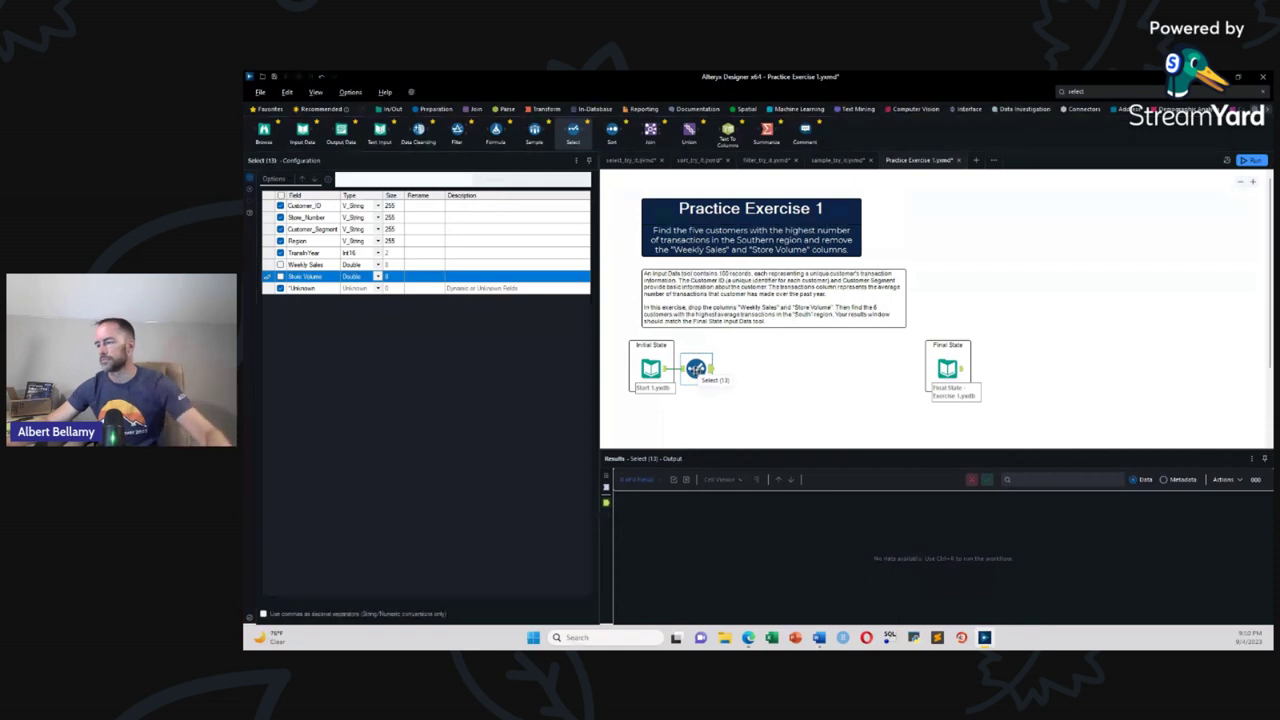
# Step: Run the workflow and dismiss the finished-running message
pyautogui.click(782, 343)
pyautogui.hotkey('ctrl', 'r')
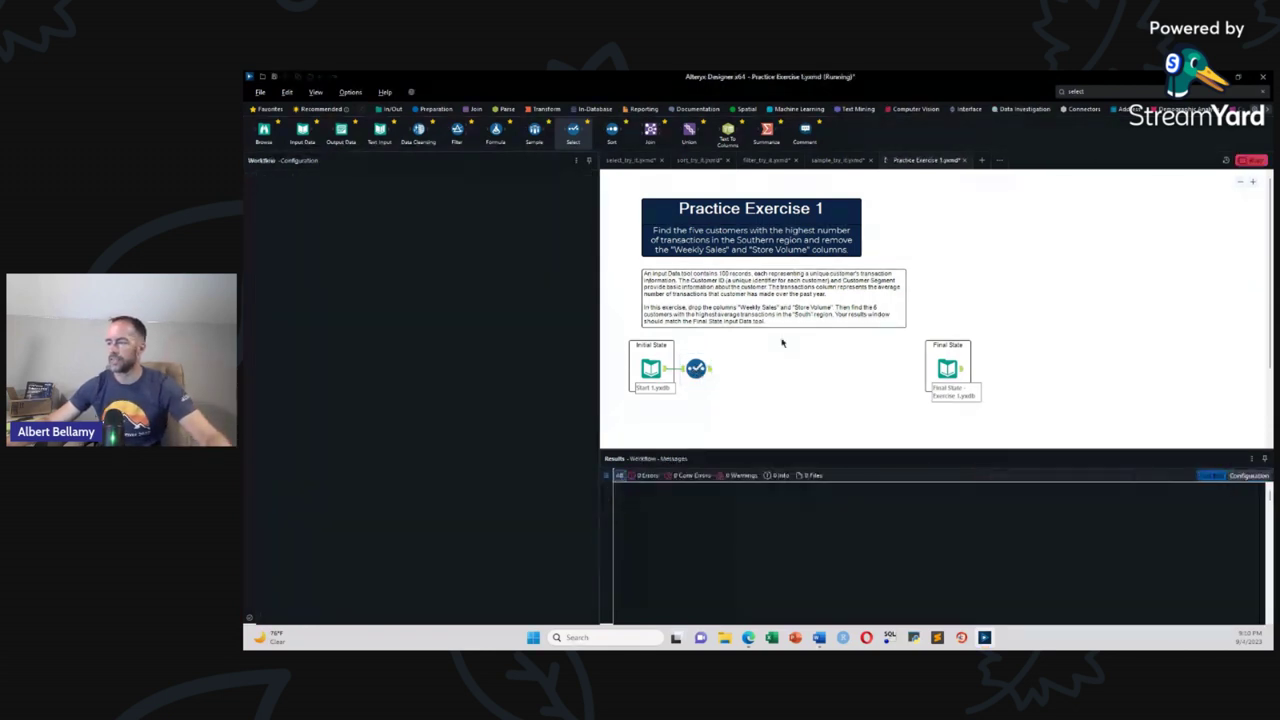
pyautogui.click(831, 374)
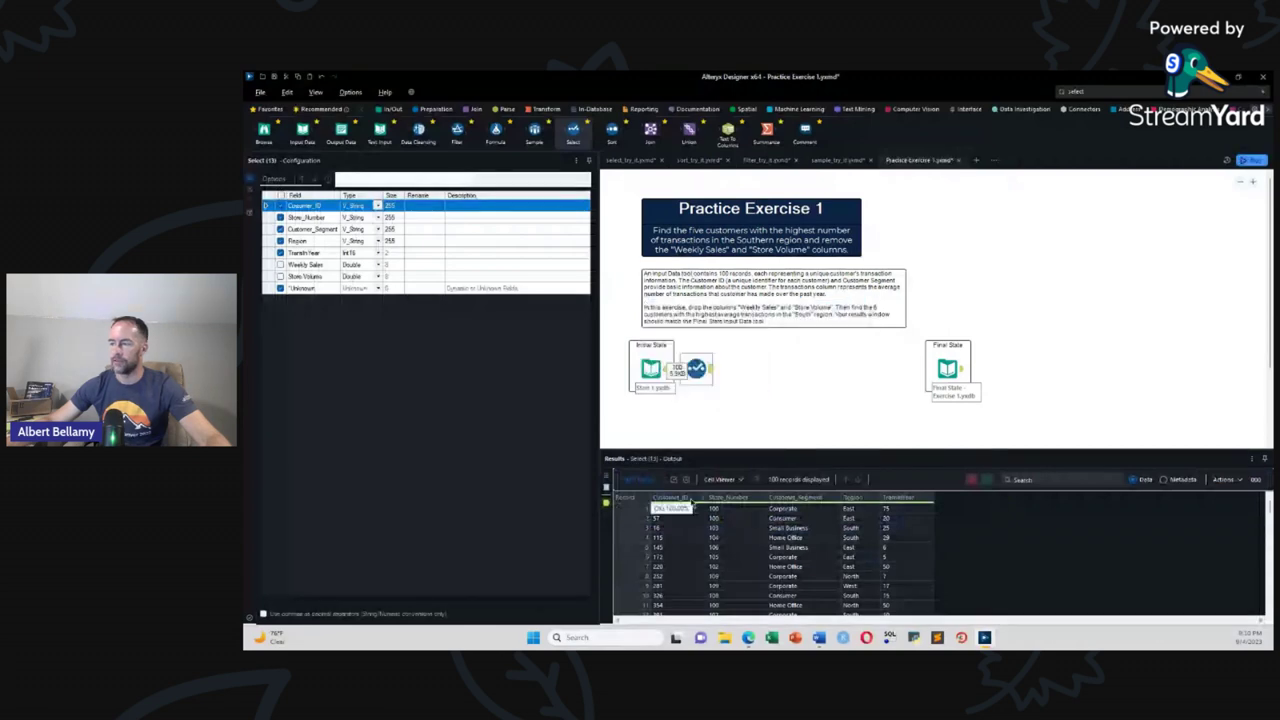
# Step: Check the Final State's five expected rows, then add a Filter tool after Select
pyautogui.click(948, 368)
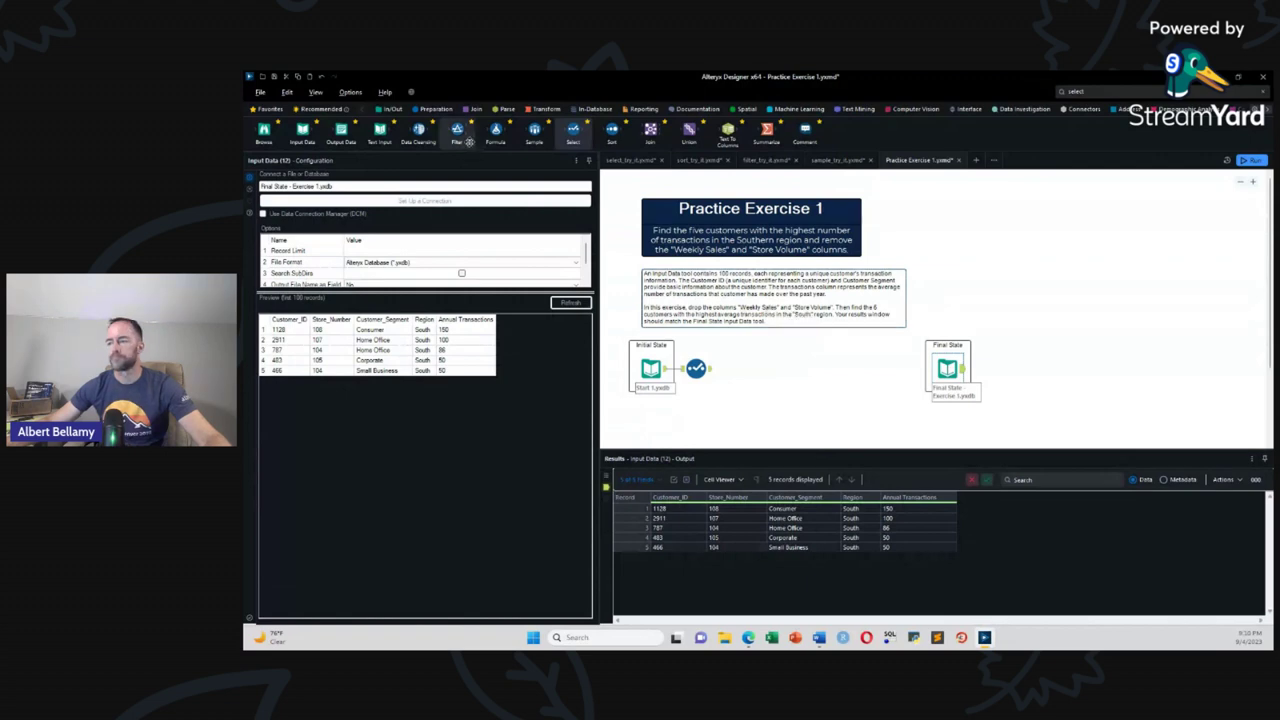
pyautogui.moveTo(457, 130); pyautogui.dragTo(748, 370)
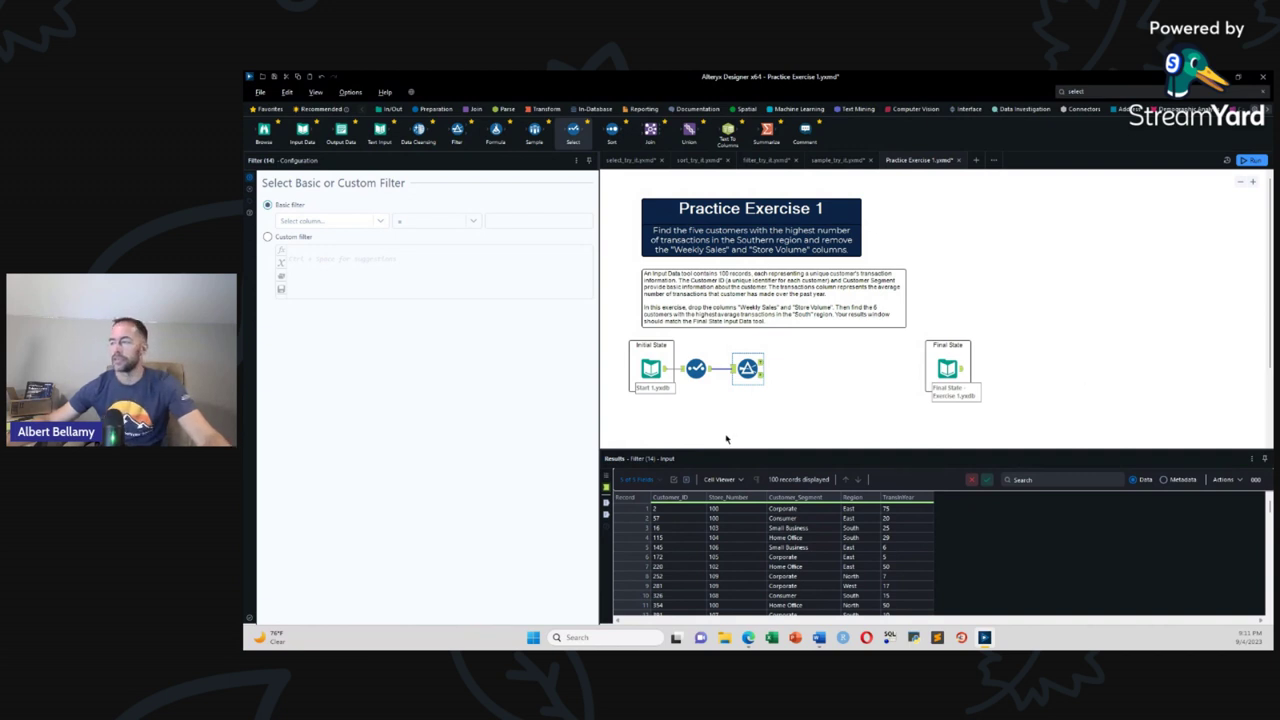
# Step: Filter on Region equals "South" and run the workflow
pyautogui.click(384, 222)
pyautogui.click(330, 268)
pyautogui.write('South')
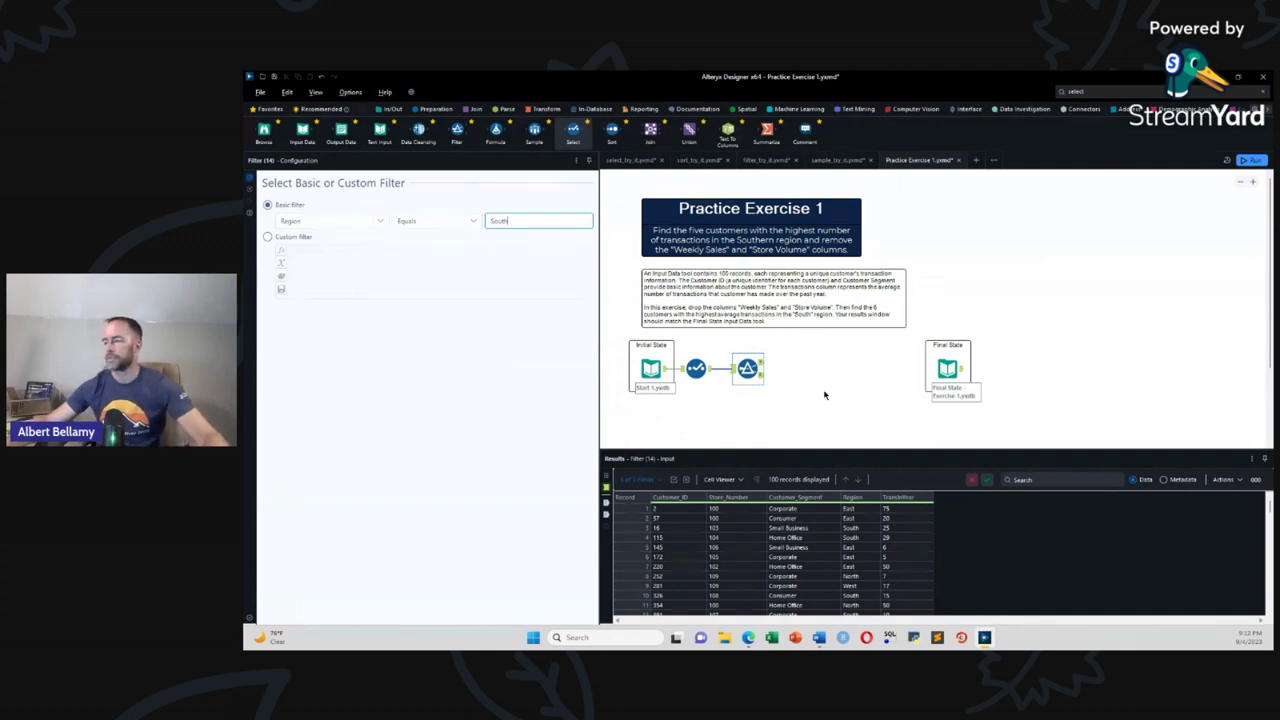
pyautogui.hotkey('ctrl', 'r')
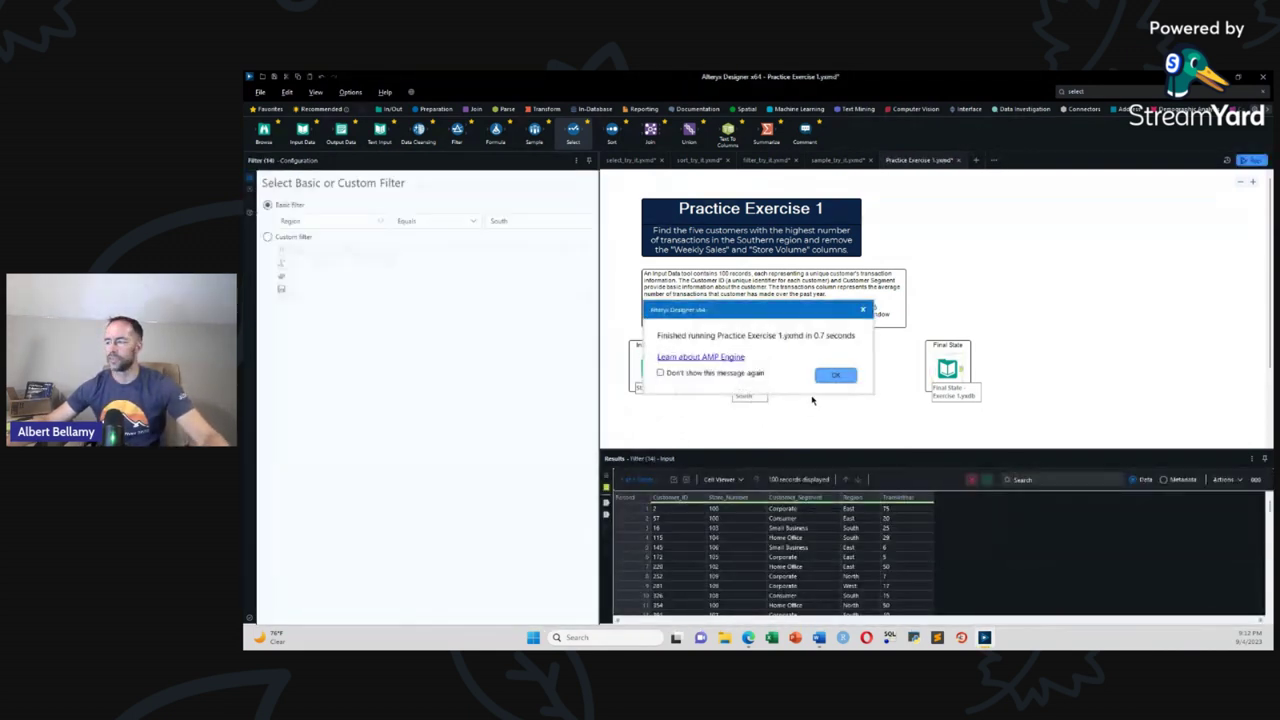
pyautogui.click(833, 375)
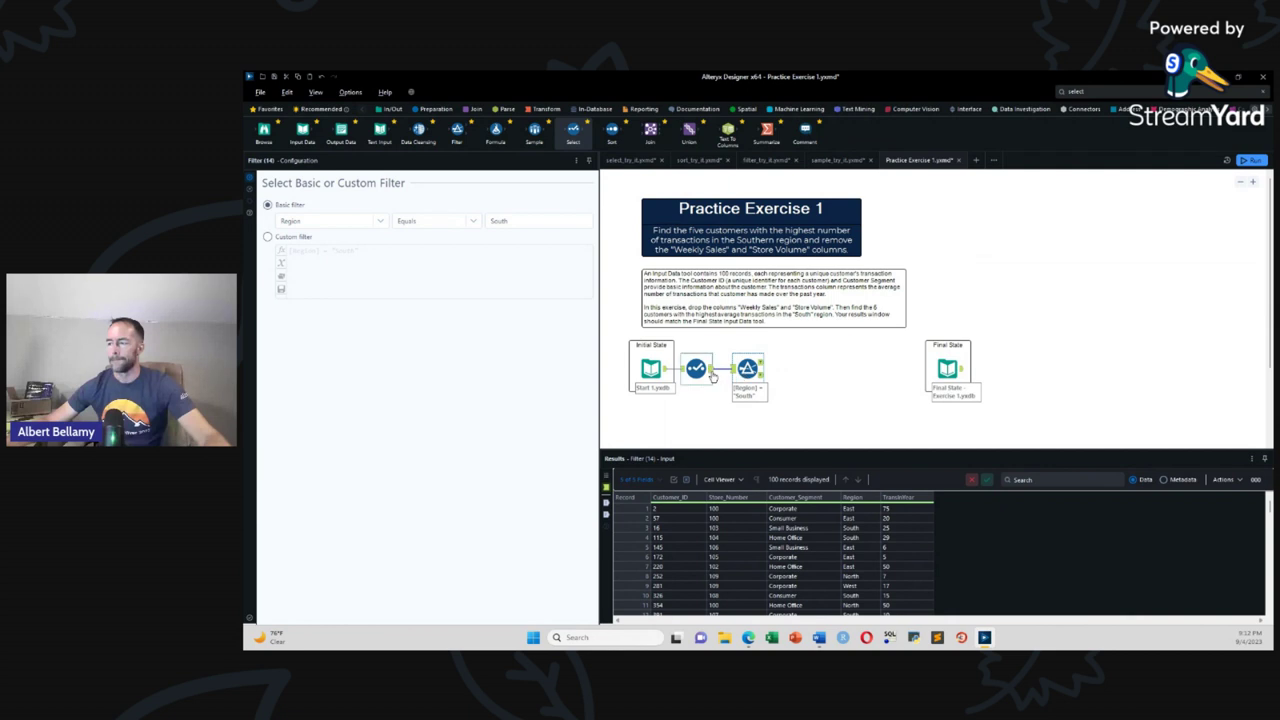
# Step: Review the Select output, then the Filter's 32 South rows and 68 rejected rows
pyautogui.click(698, 372)
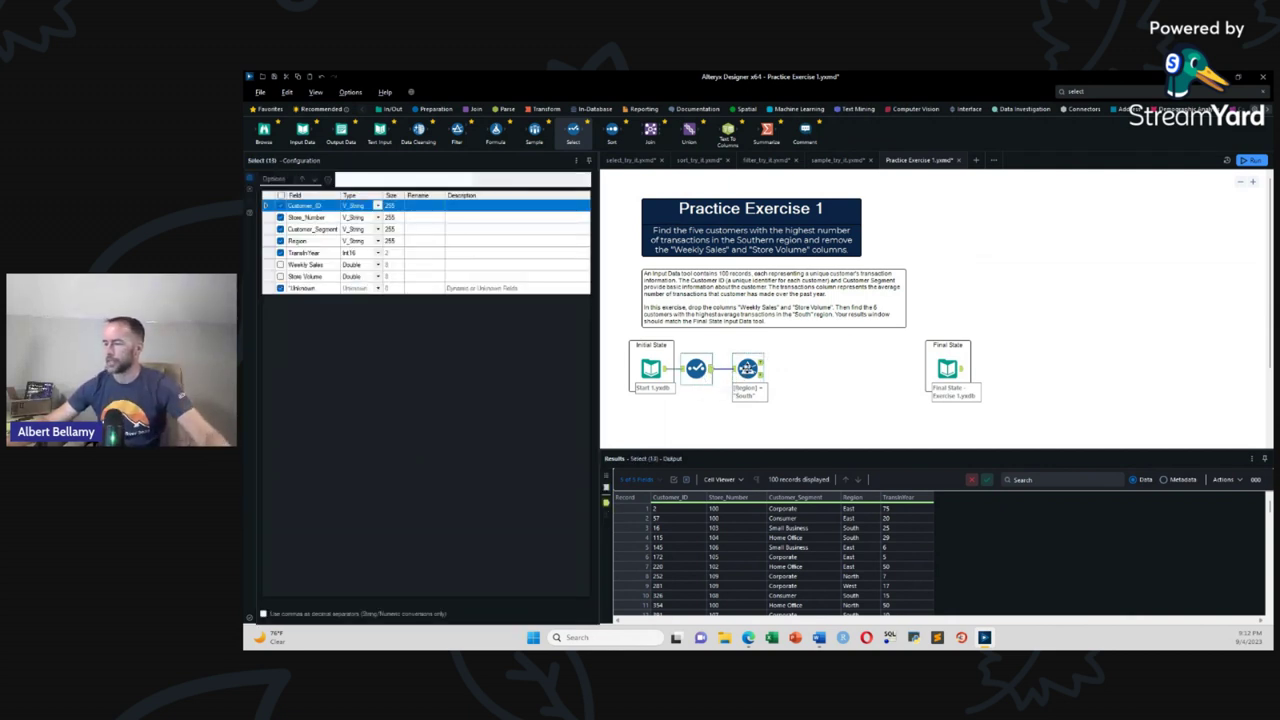
pyautogui.click(758, 369)
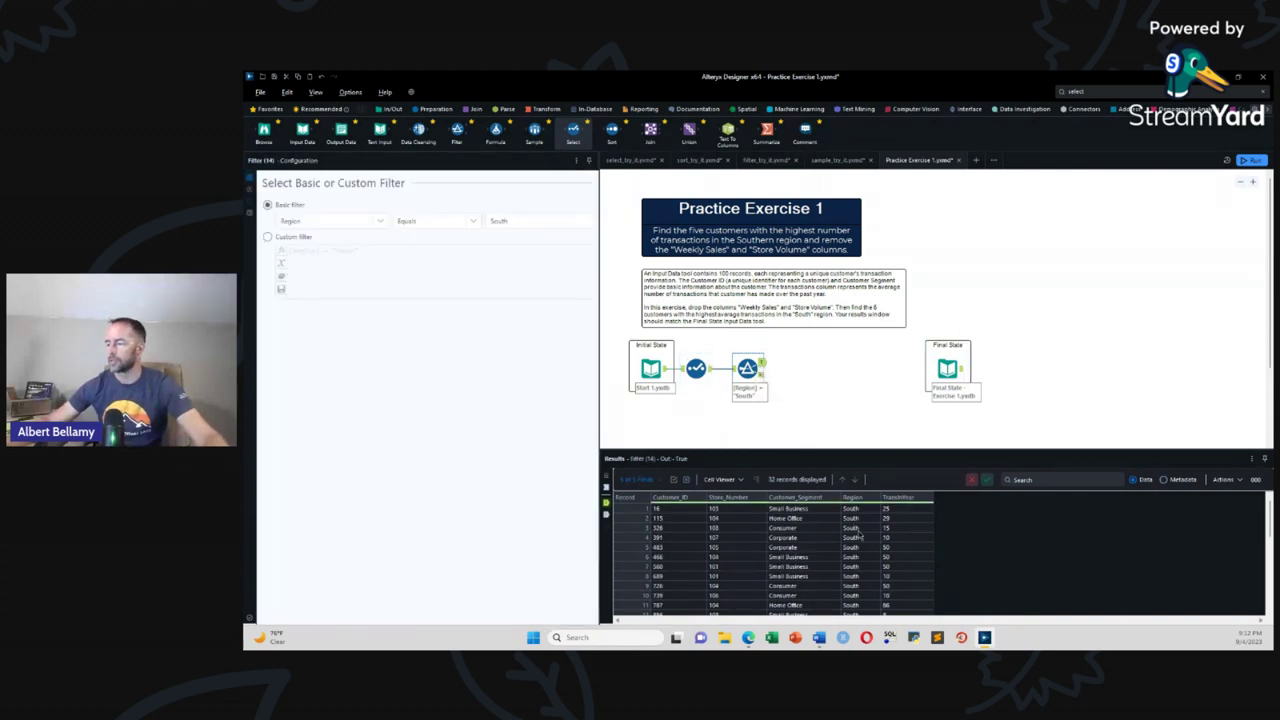
pyautogui.click(763, 375)
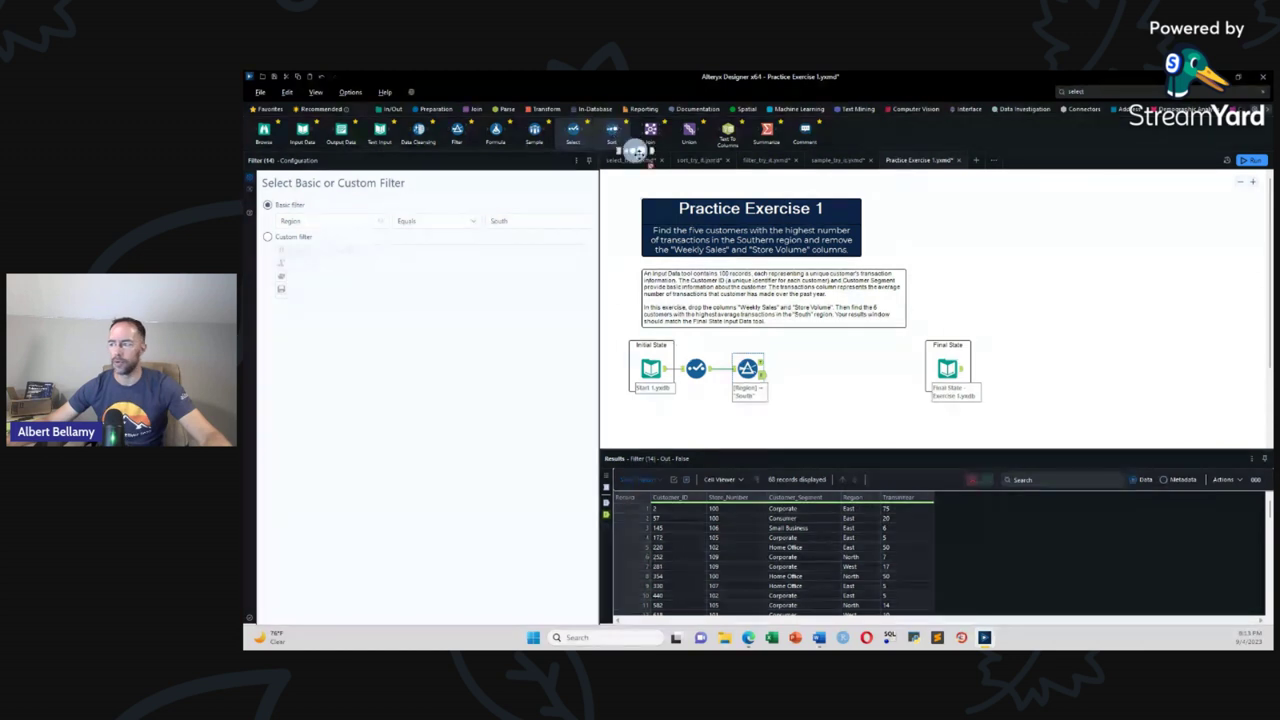
# Step: Add a Sort tool after the Filter's True output and compare Final State columns with Select
pyautogui.moveTo(612, 130); pyautogui.dragTo(798, 360)
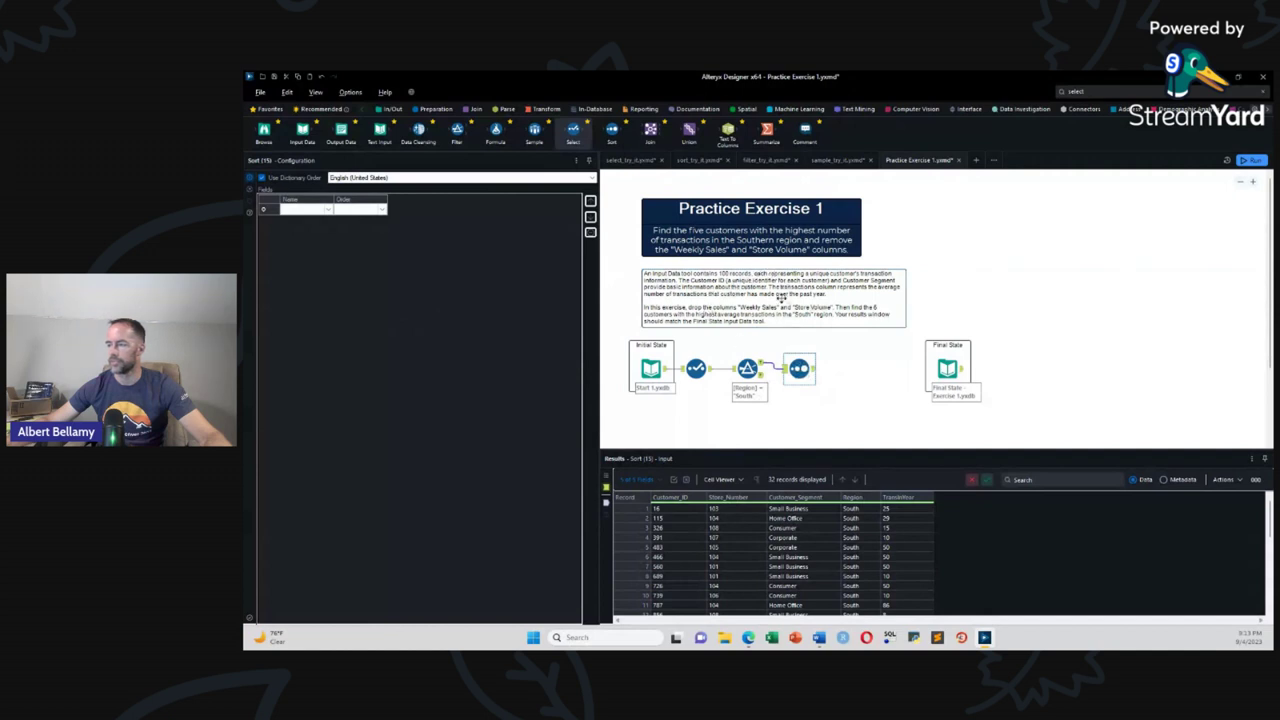
pyautogui.click(958, 372)
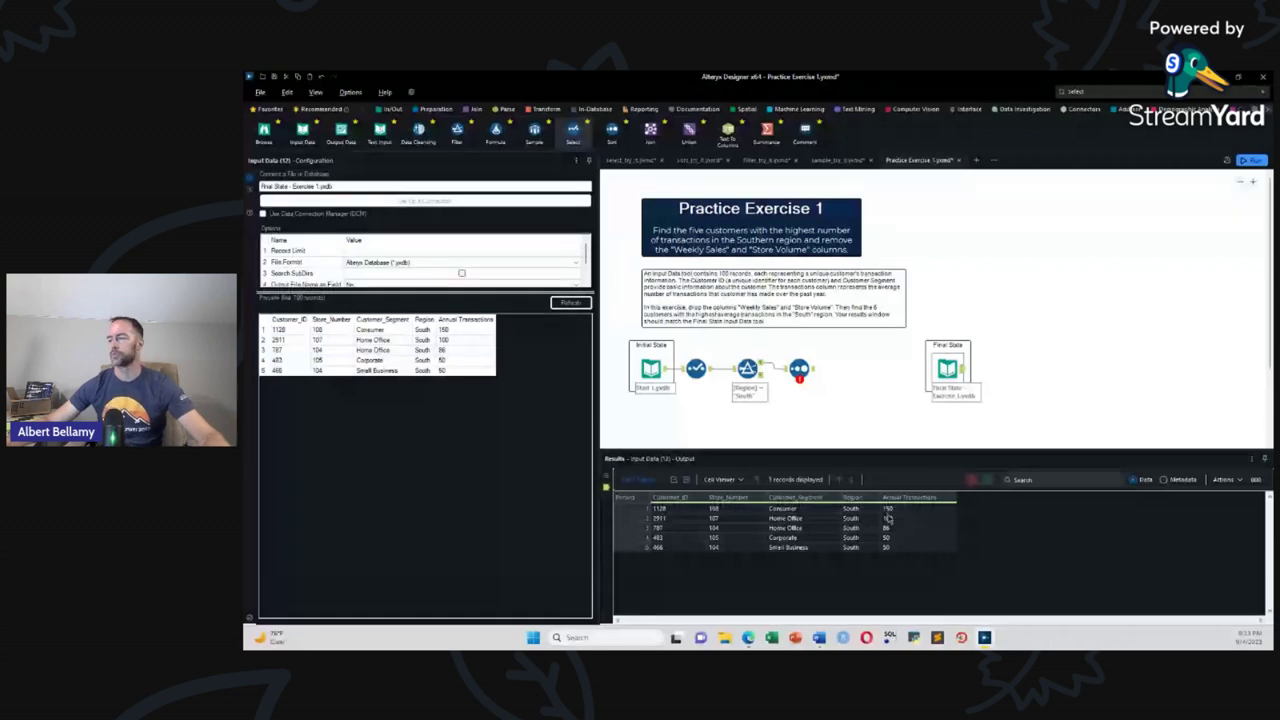
pyautogui.click(696, 368)
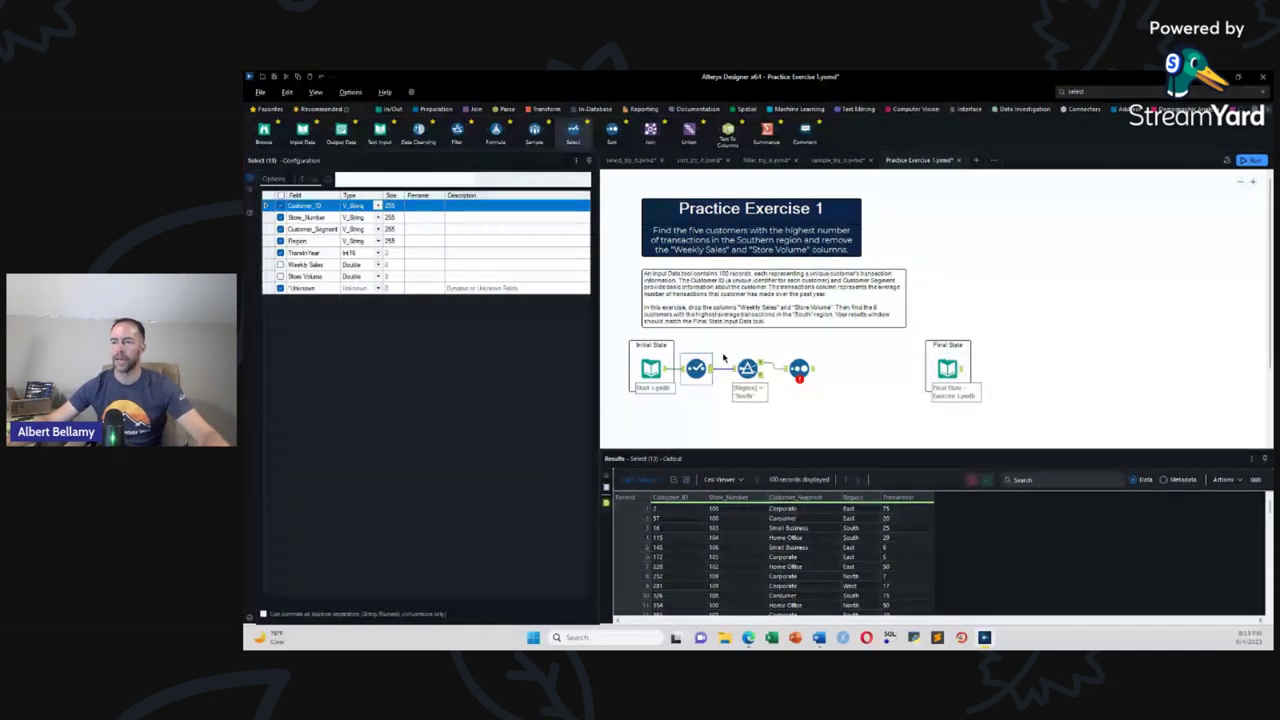
# Step: Rename the transactions-per-year field to 'Annual Transactions' in the Select tool
pyautogui.click(418, 257)
pyautogui.write('Annual T')
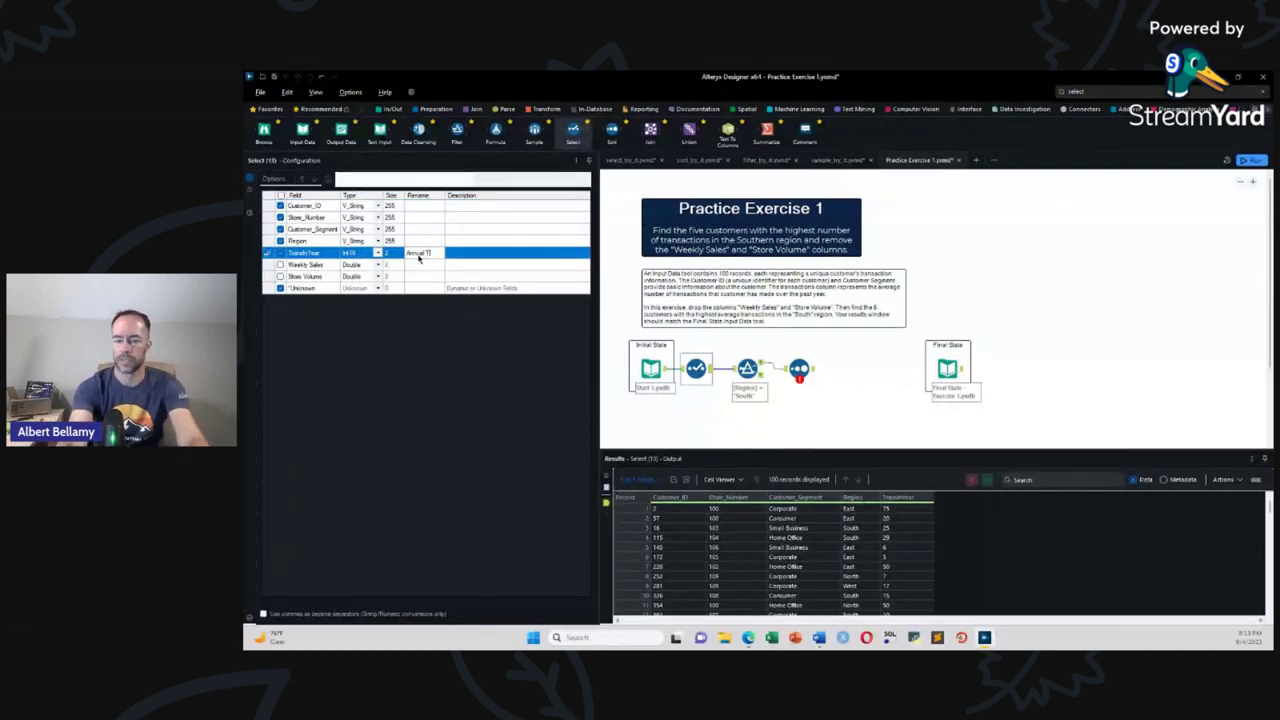
pyautogui.write('ransactions')
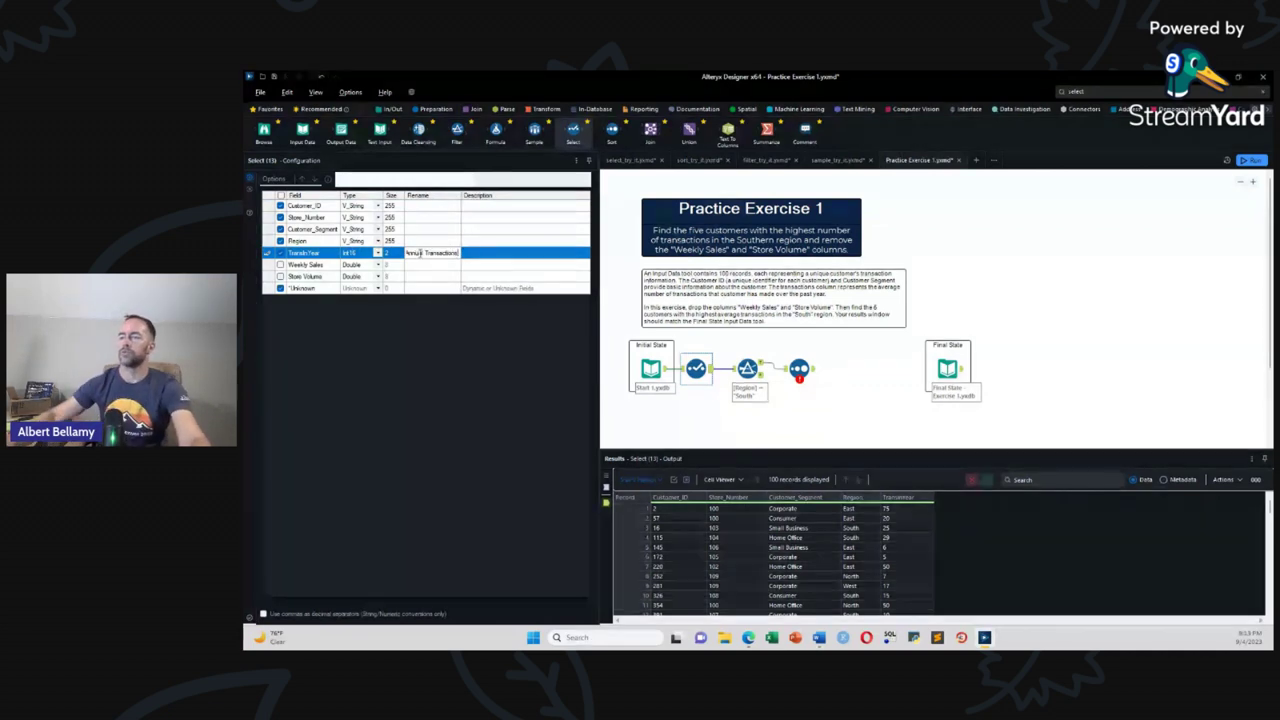
pyautogui.click(947, 368)
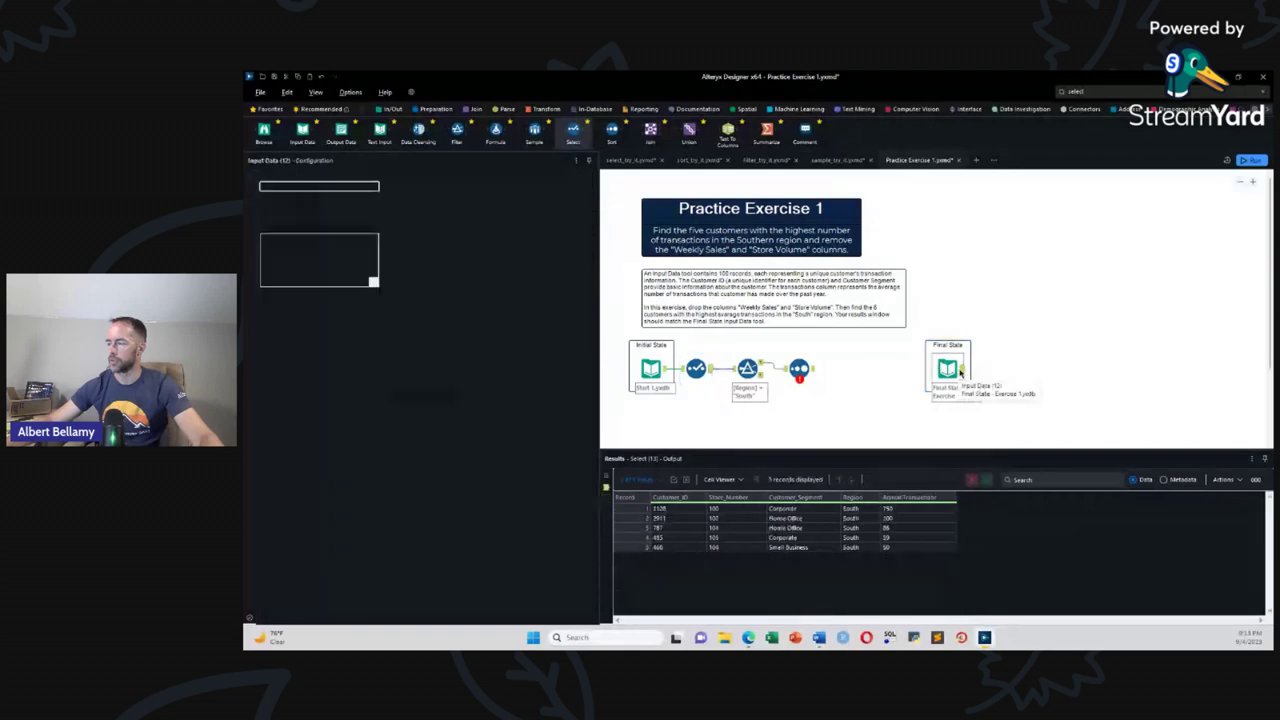
pyautogui.click(798, 369)
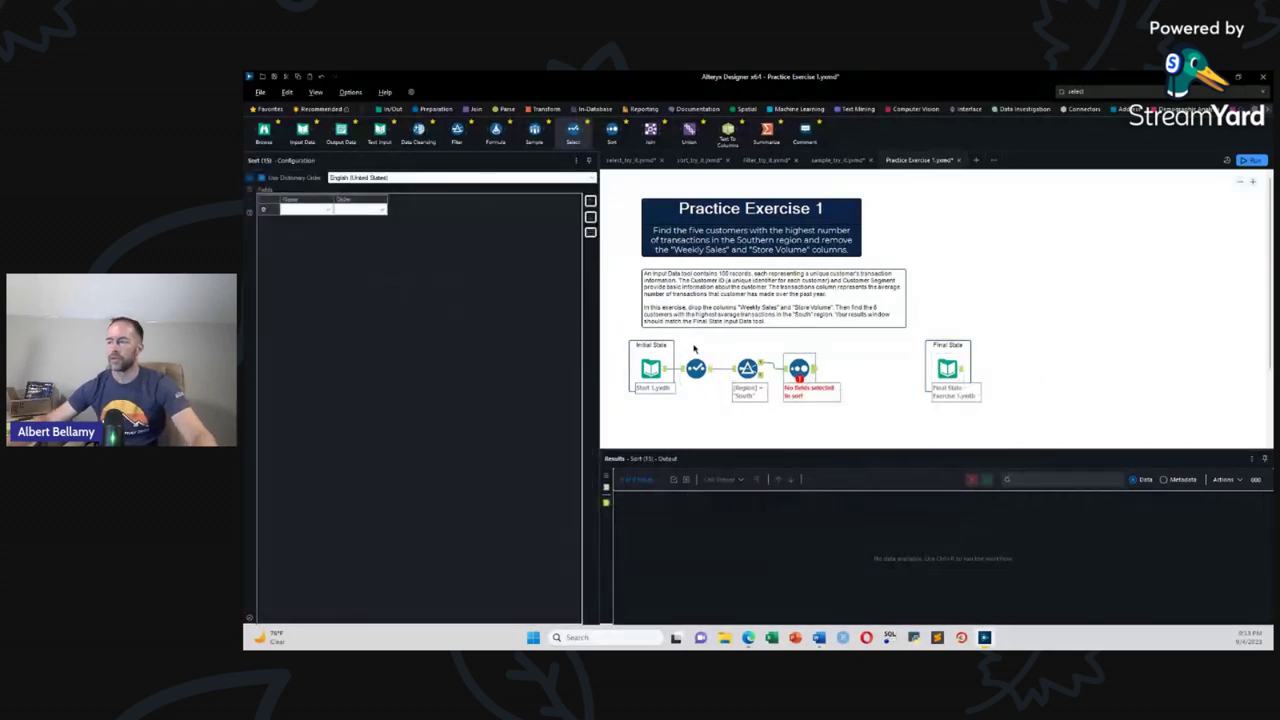
# Step: Run the workflow to check progress and dismiss the resulting error
pyautogui.click(329, 210)
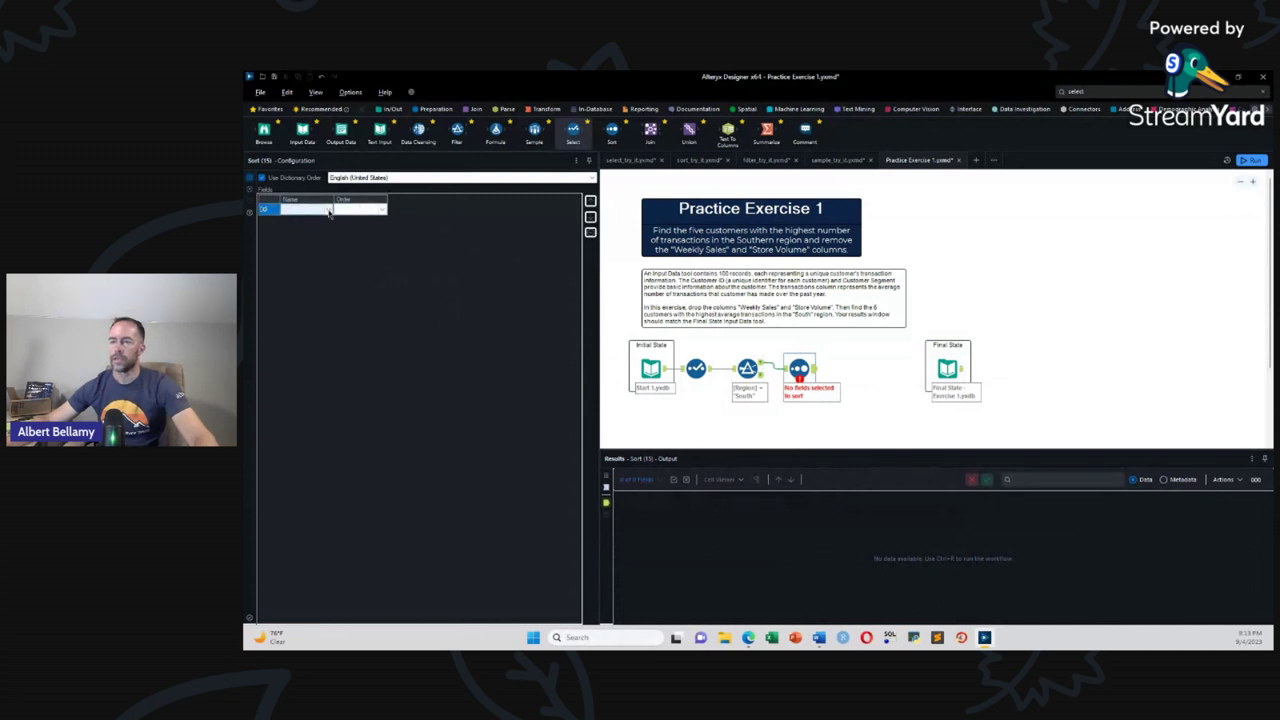
pyautogui.click(864, 354)
pyautogui.hotkey('ctrl', 'r')
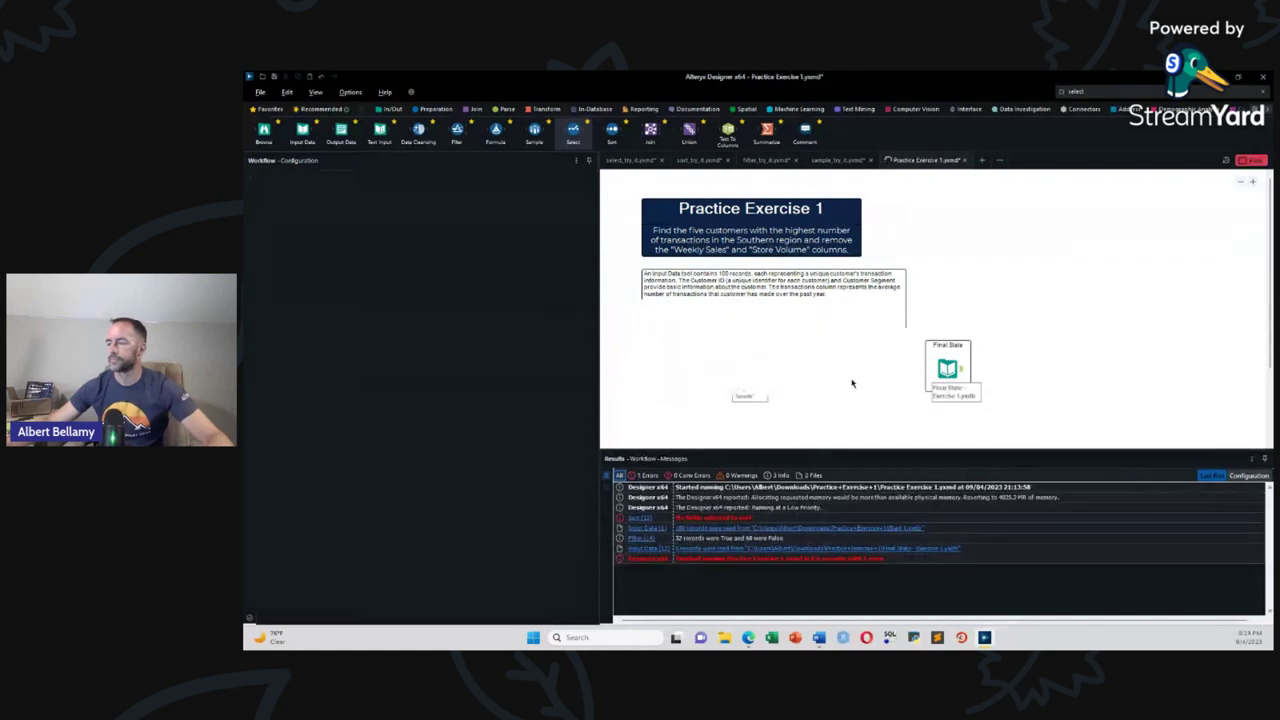
pyautogui.click(866, 376)
# Step: Sort by Annual Transactions descending and add a Sample tool after the Sort
pyautogui.click(800, 370)
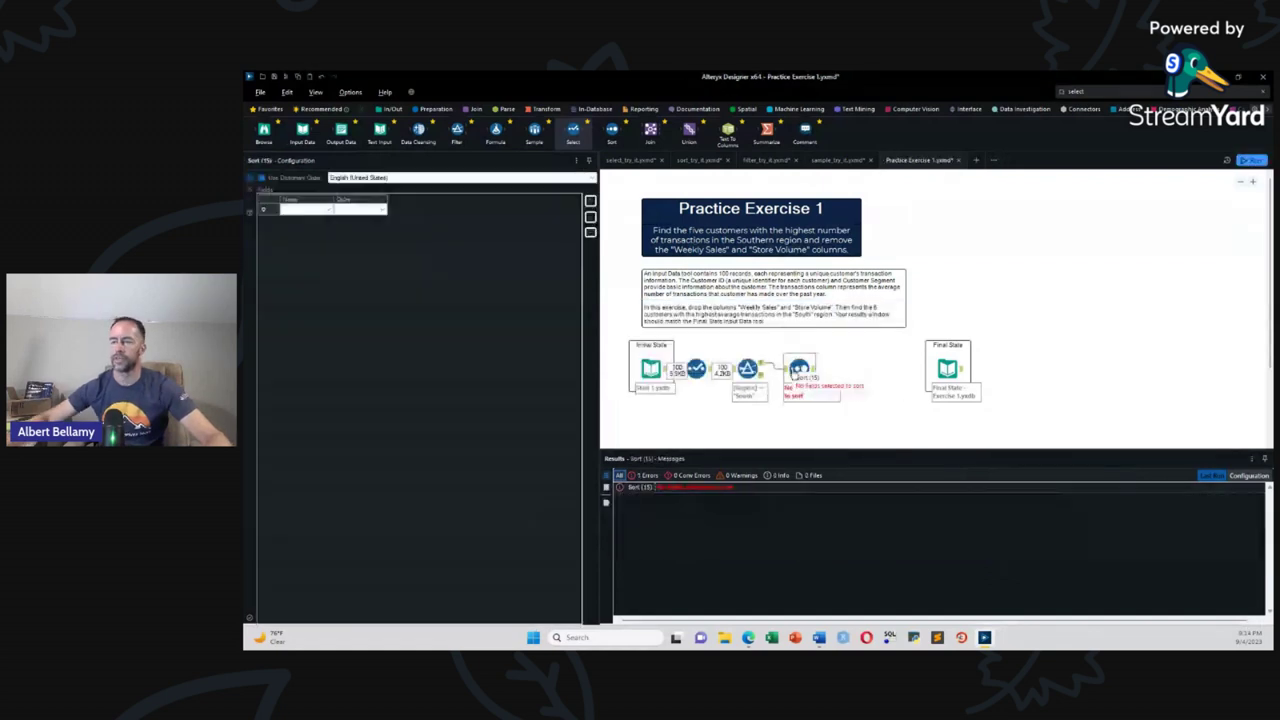
pyautogui.click(331, 209)
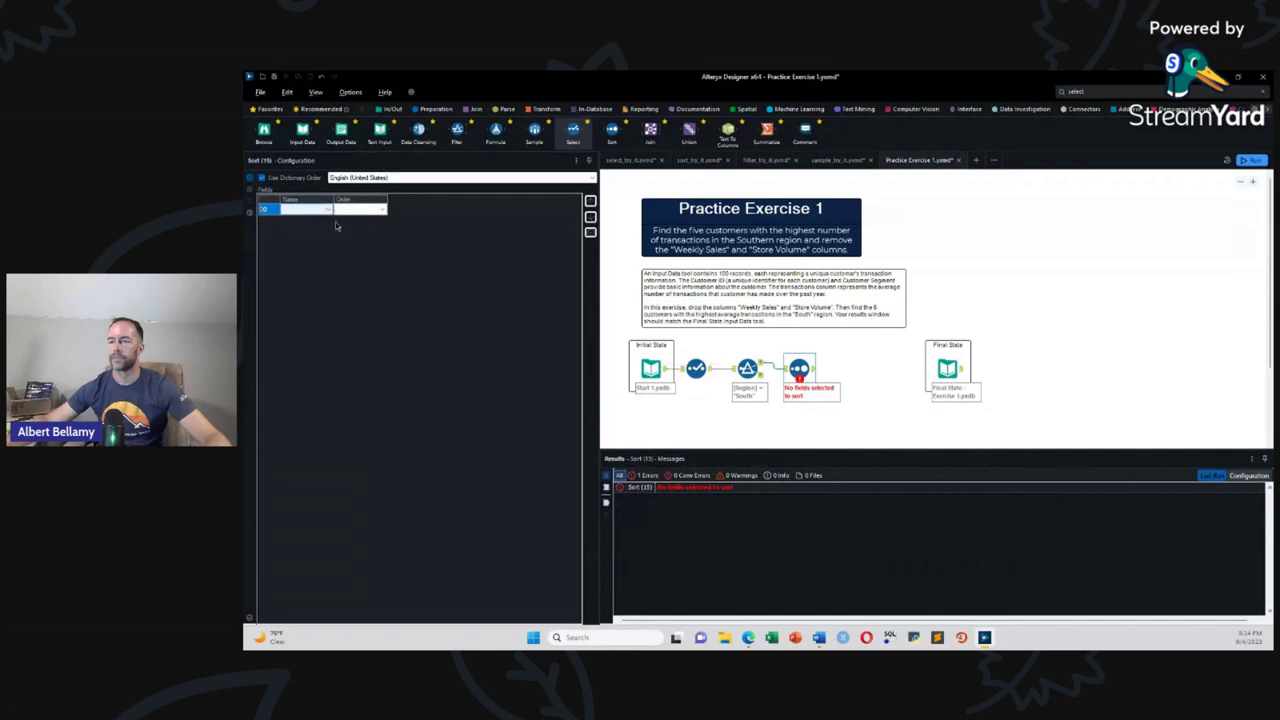
pyautogui.click(329, 209)
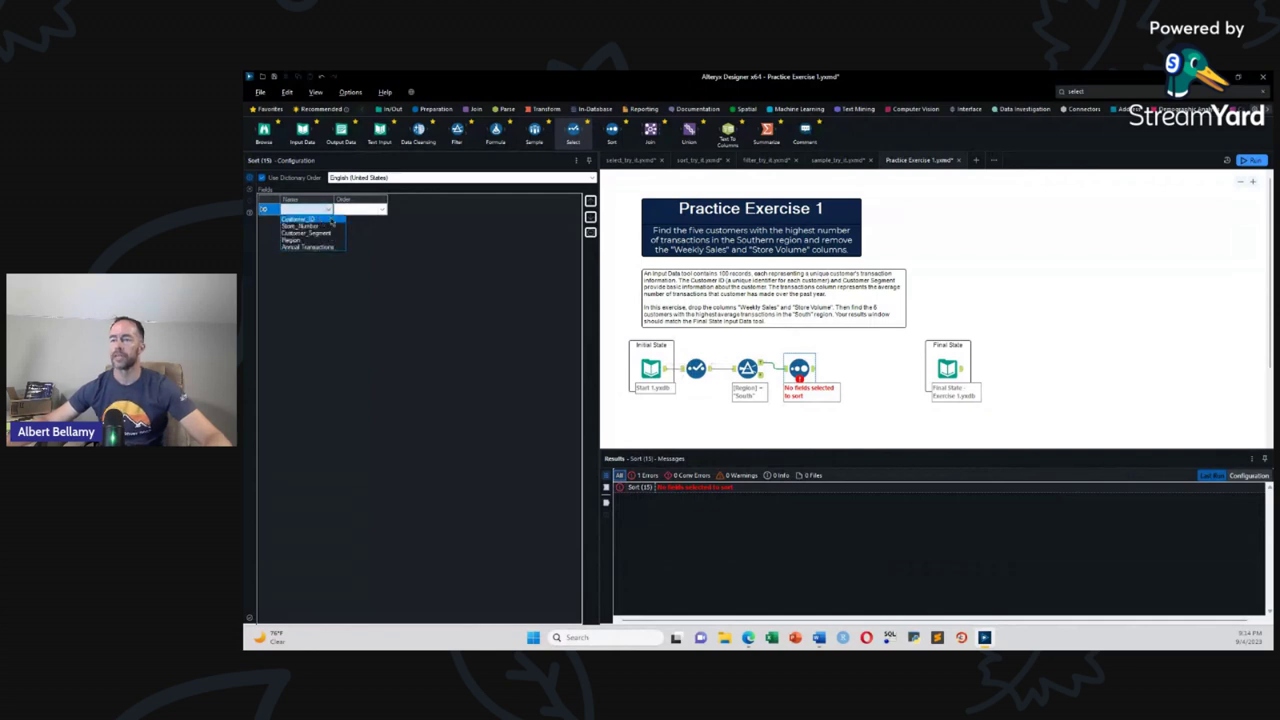
pyautogui.click(307, 247)
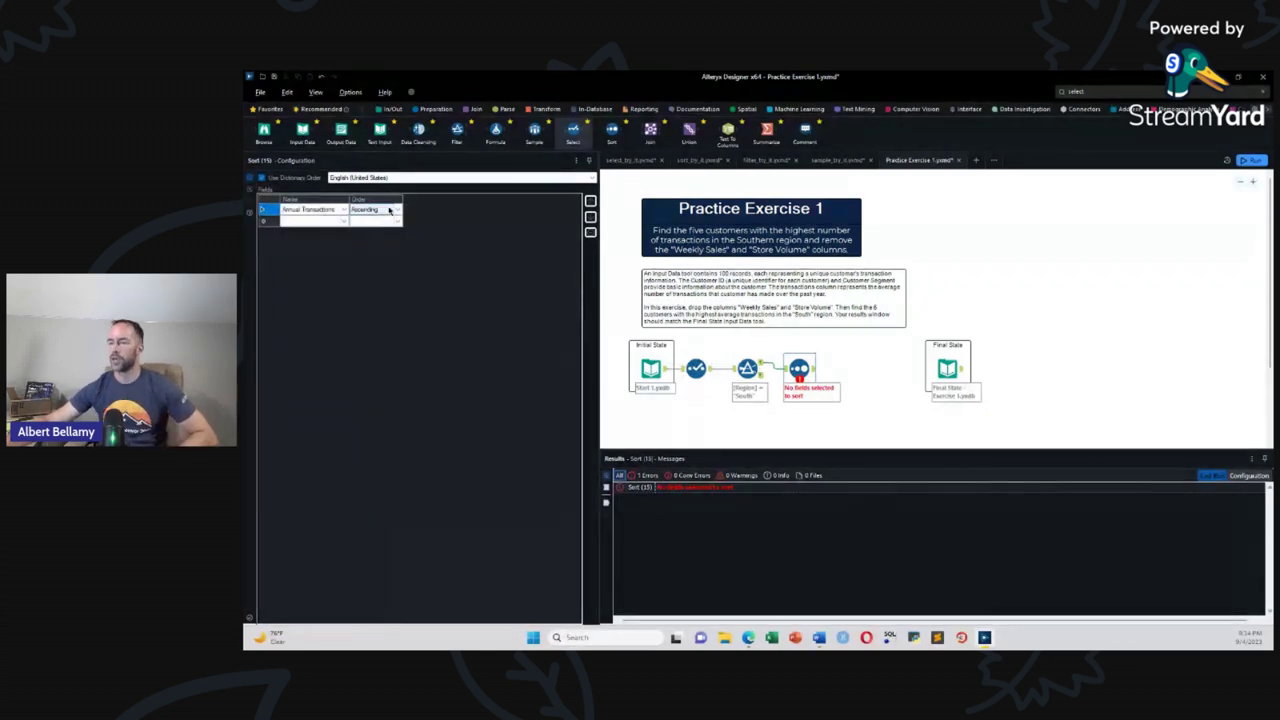
pyautogui.click(396, 211)
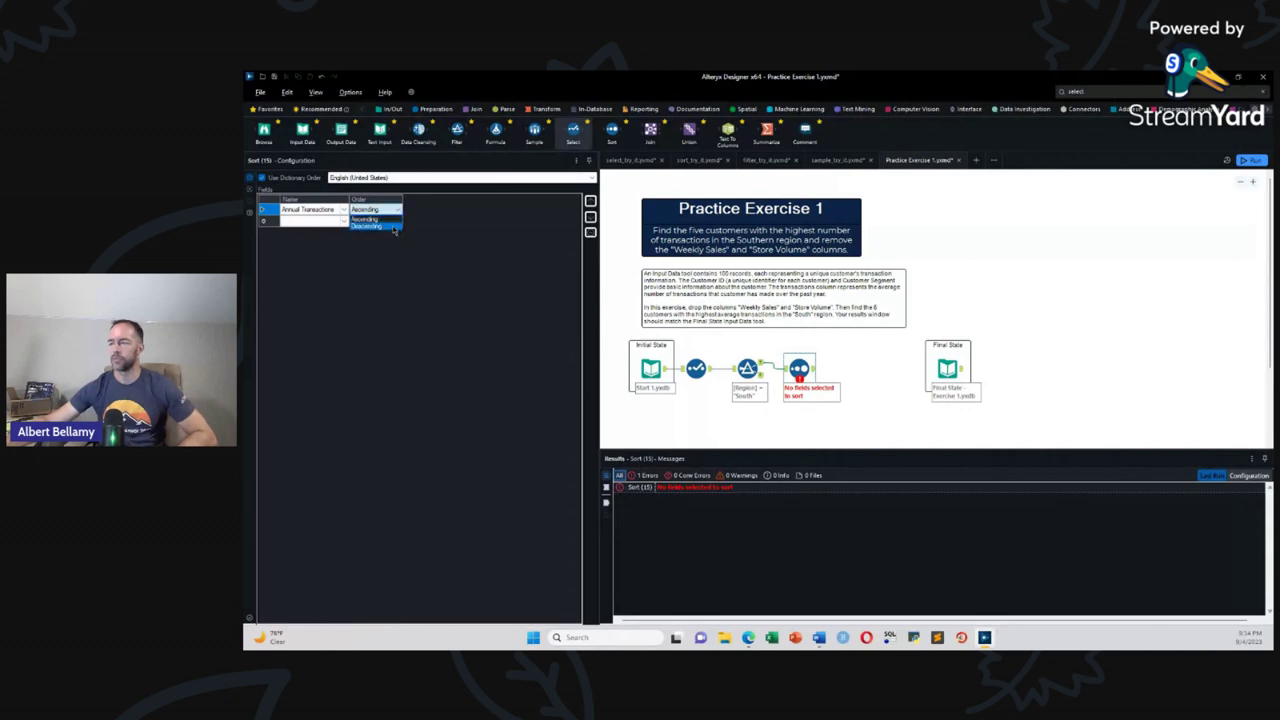
pyautogui.click(375, 228)
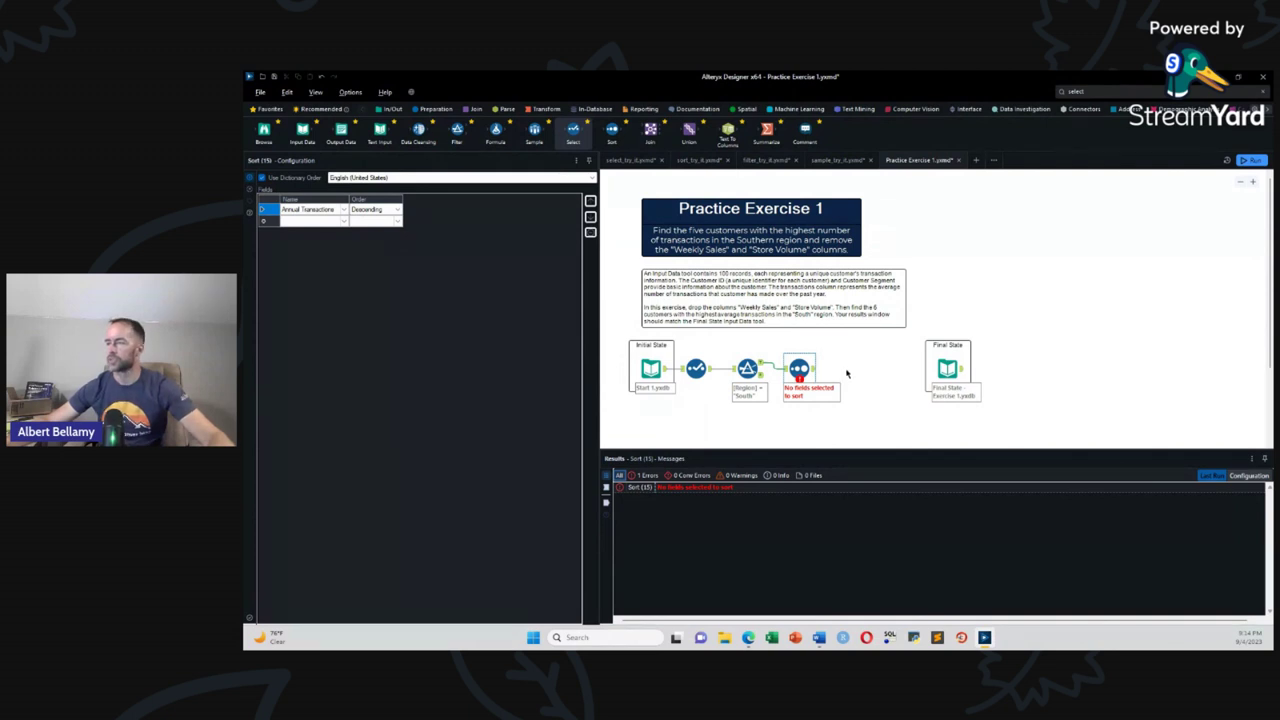
pyautogui.moveTo(534, 130); pyautogui.dragTo(844, 370)
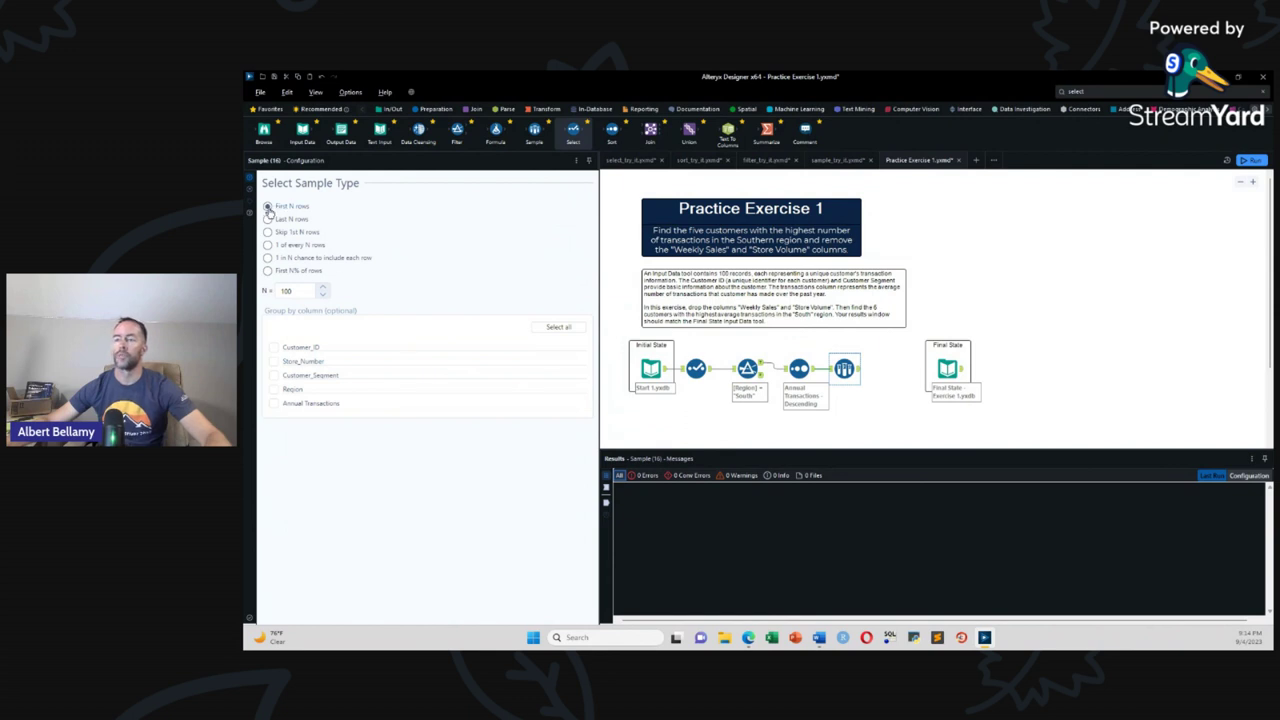
# Step: Replace the Sample tool's First N rows value of 100 with 1
pyautogui.moveTo(306, 292); pyautogui.dragTo(268, 290)
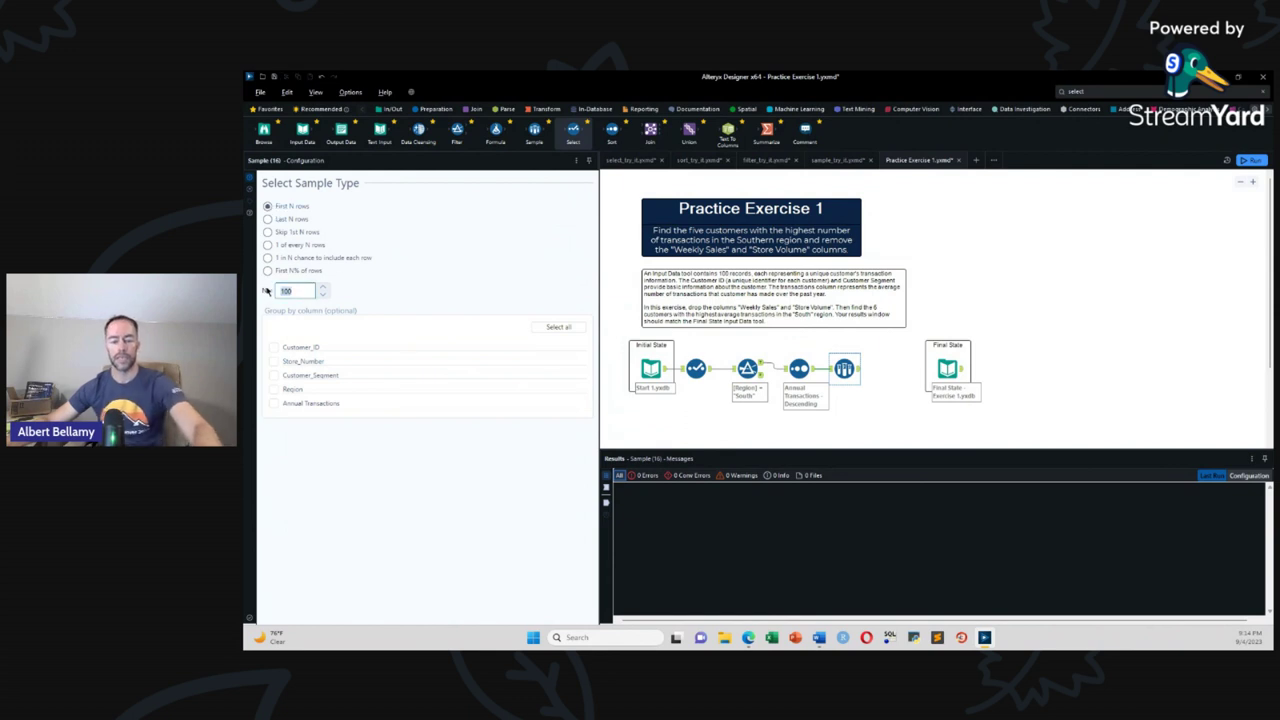
pyautogui.write('1')
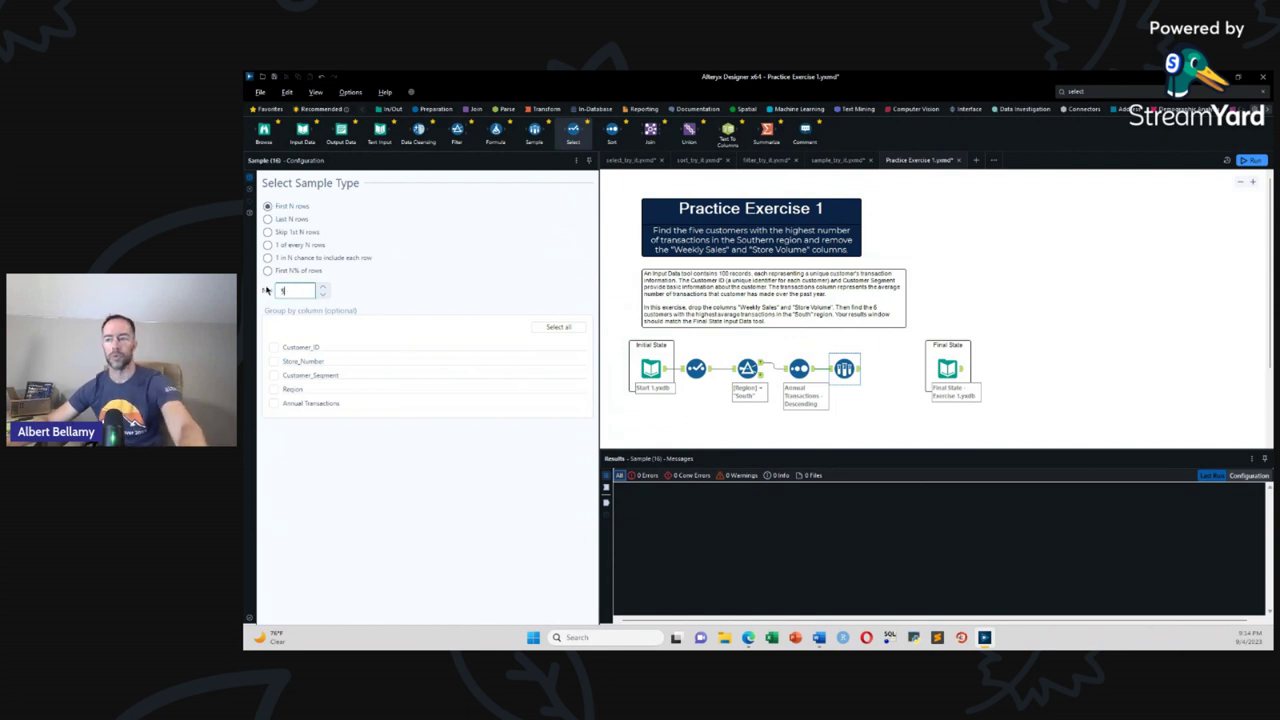
pyautogui.click(838, 372)
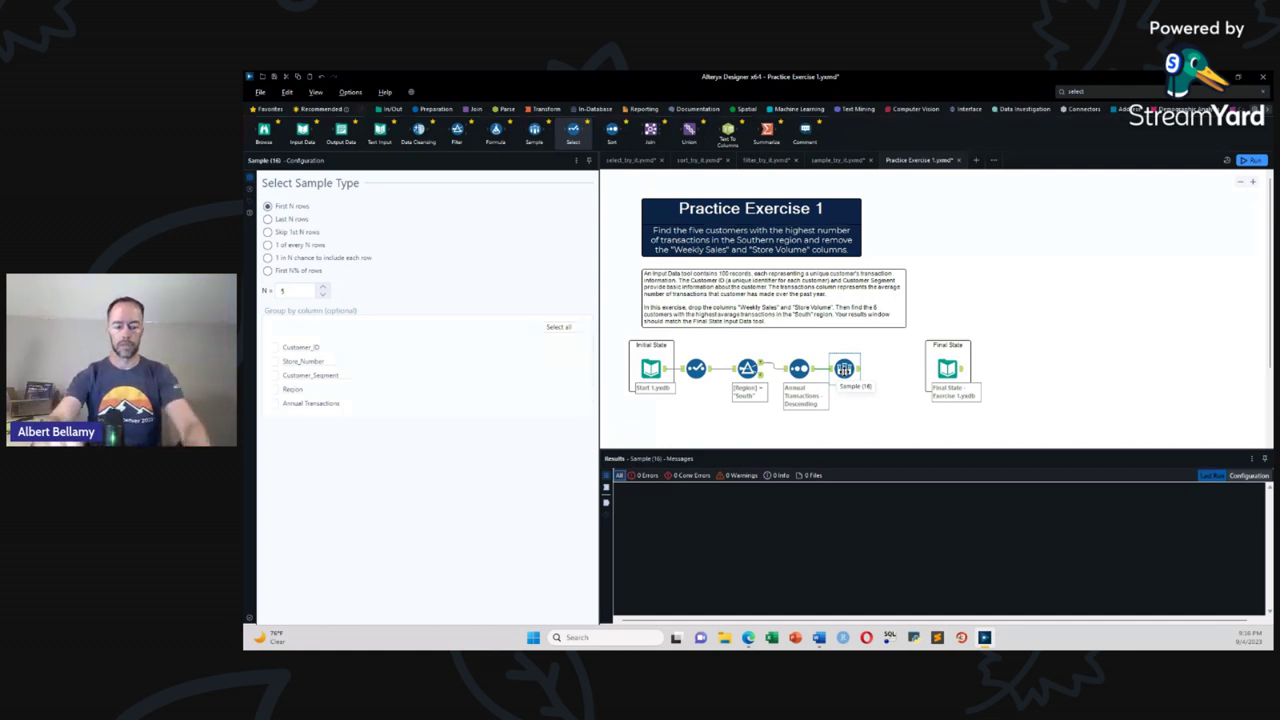
# Step: Run the workflow, connect a Browse tool after First 5 rows, and view Final State data
pyautogui.moveTo(341, 130); pyautogui.dragTo(908, 369)
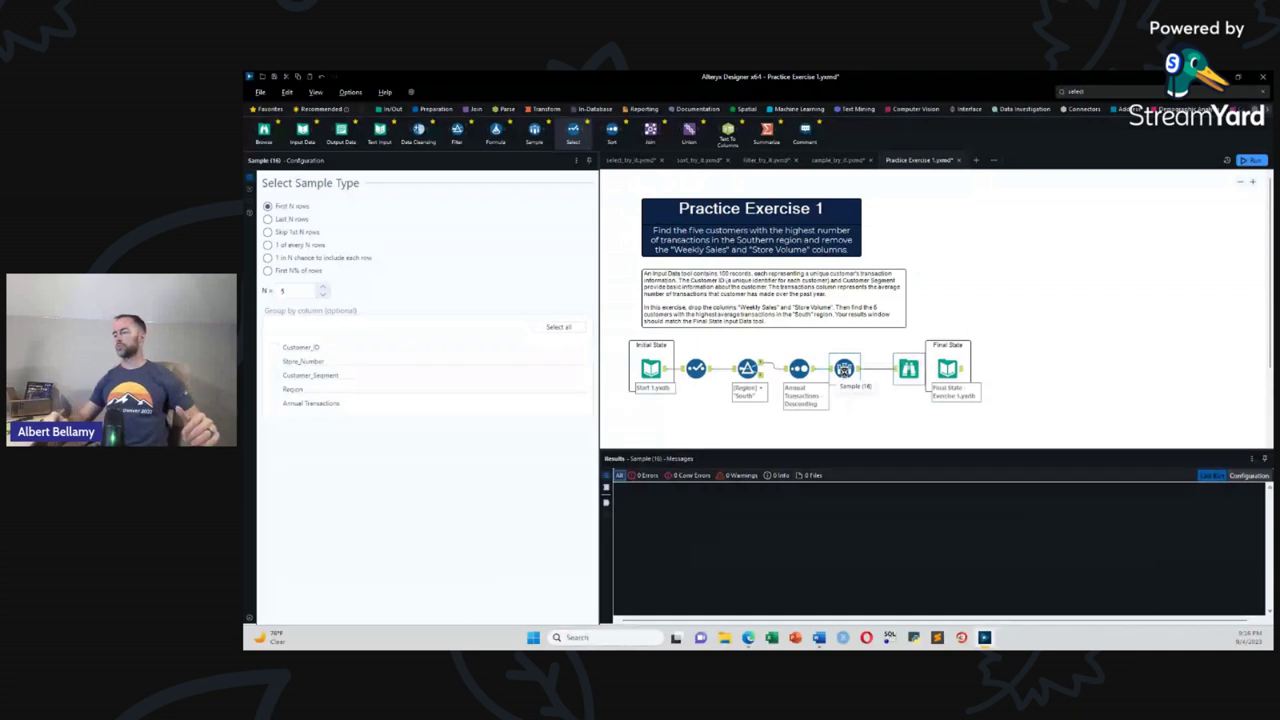
pyautogui.hotkey('ctrl', 'r')
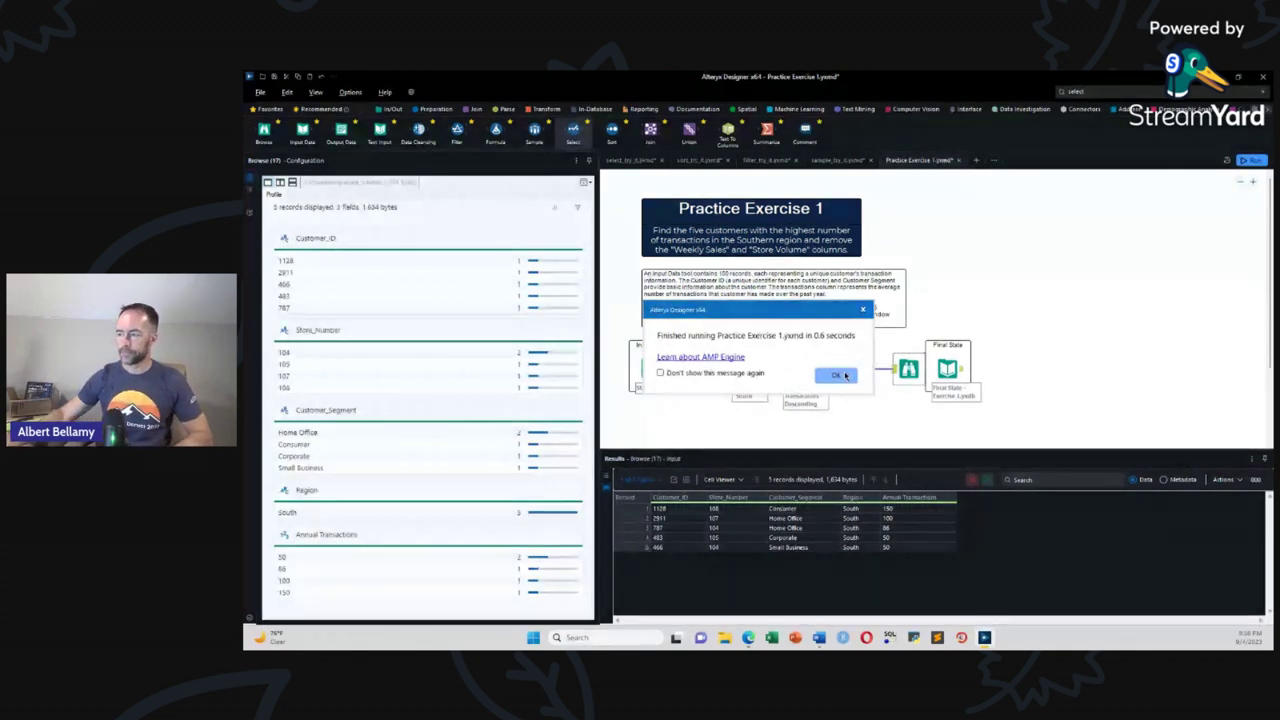
pyautogui.click(840, 377)
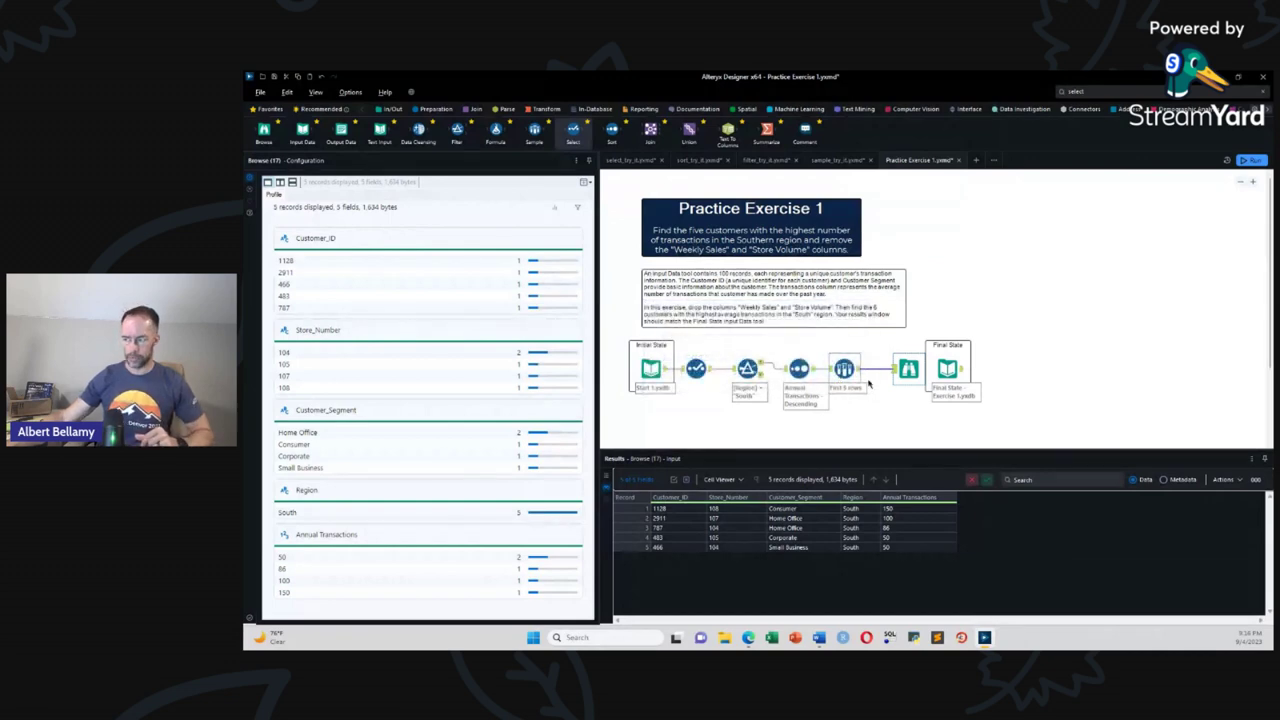
pyautogui.moveTo(889, 377); pyautogui.dragTo(897, 370)
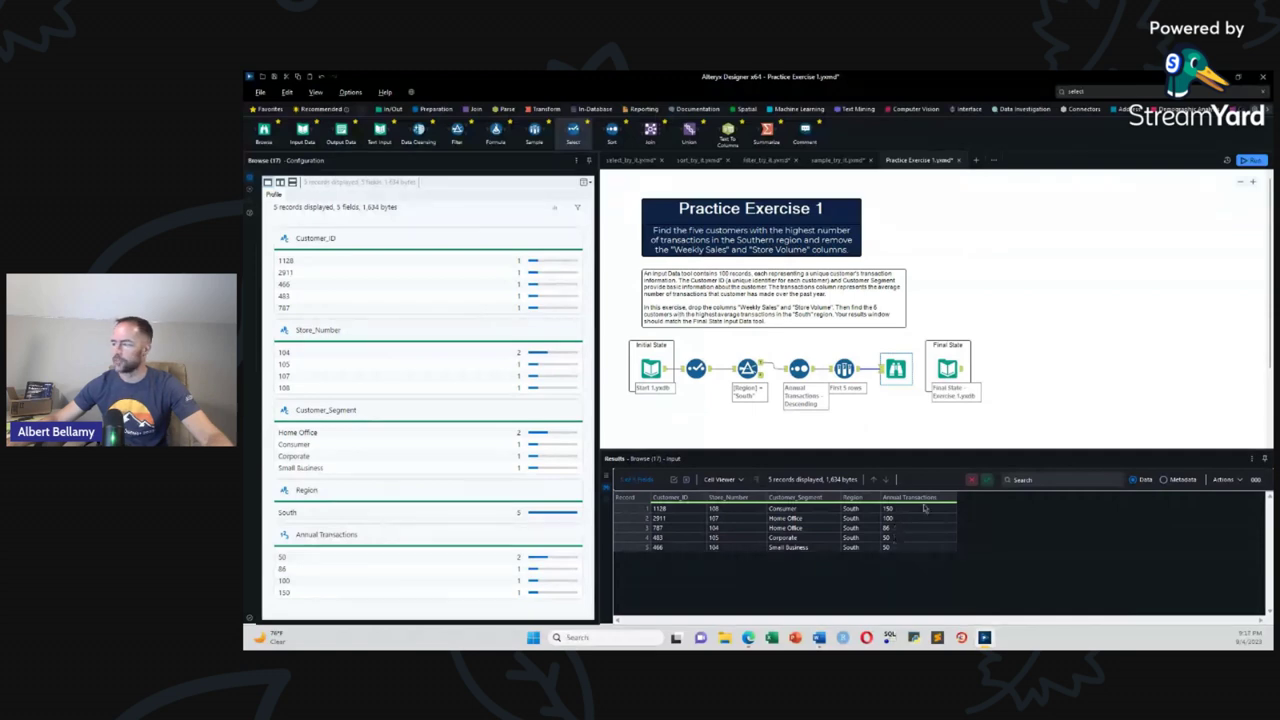
pyautogui.click(962, 372)
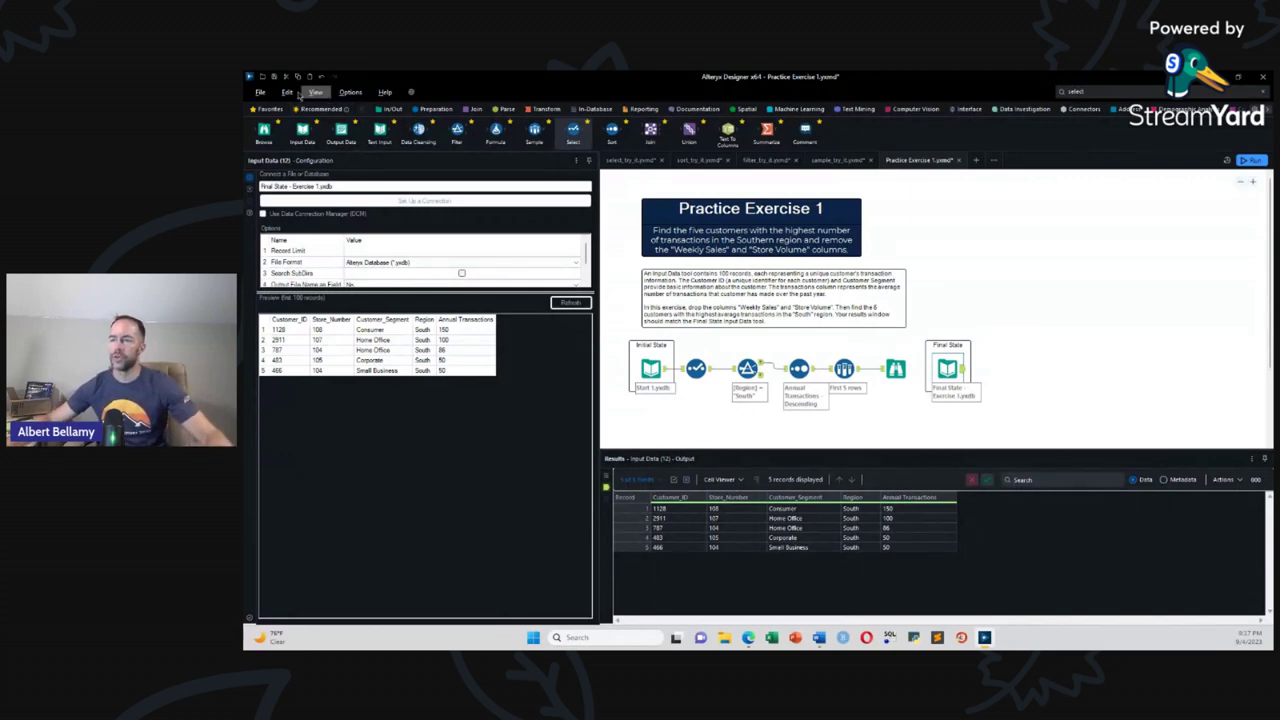
# Step: Save As a new Practice Exercise 1 .yxmd with the author's surname appended
pyautogui.click(259, 92)
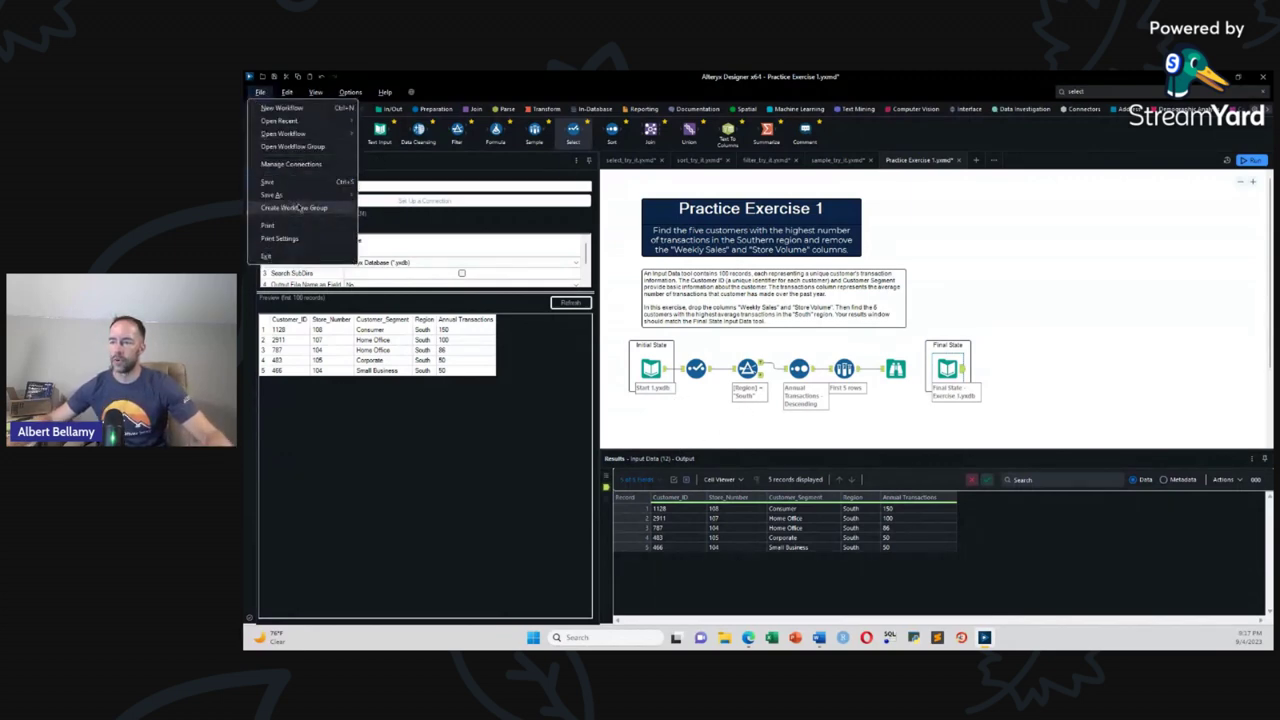
pyautogui.moveTo(352, 197)
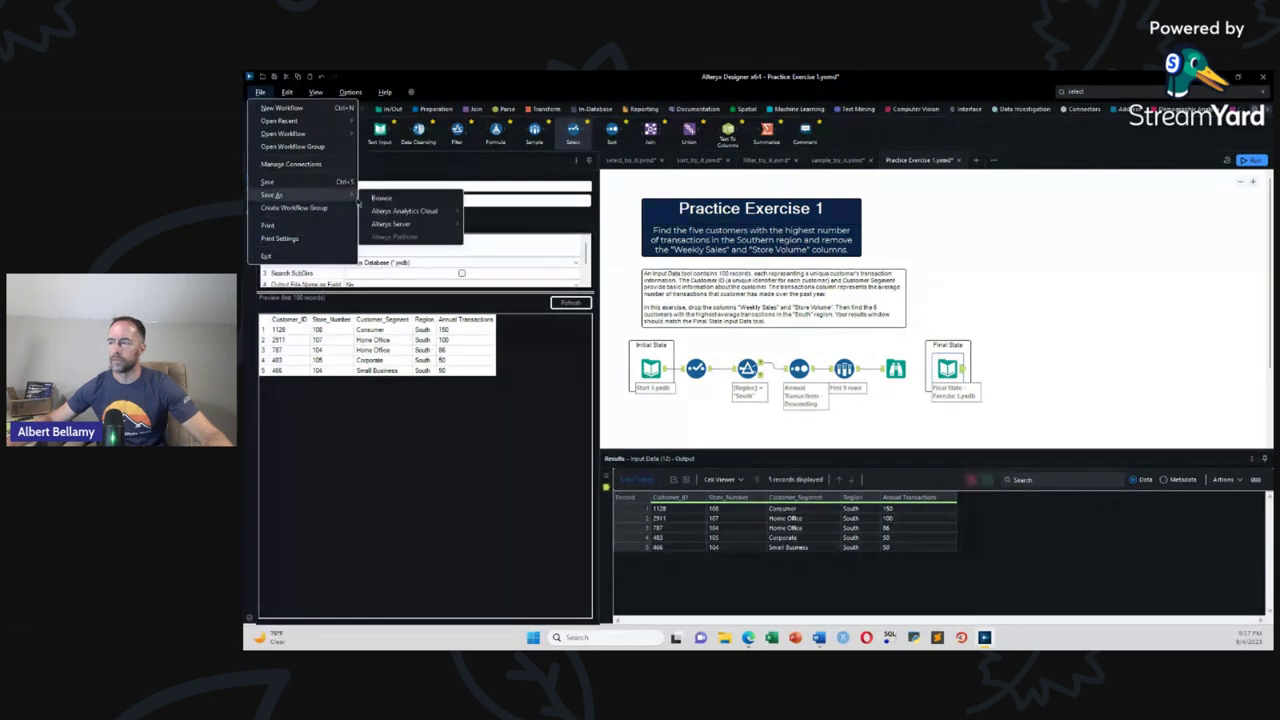
pyautogui.click(381, 198)
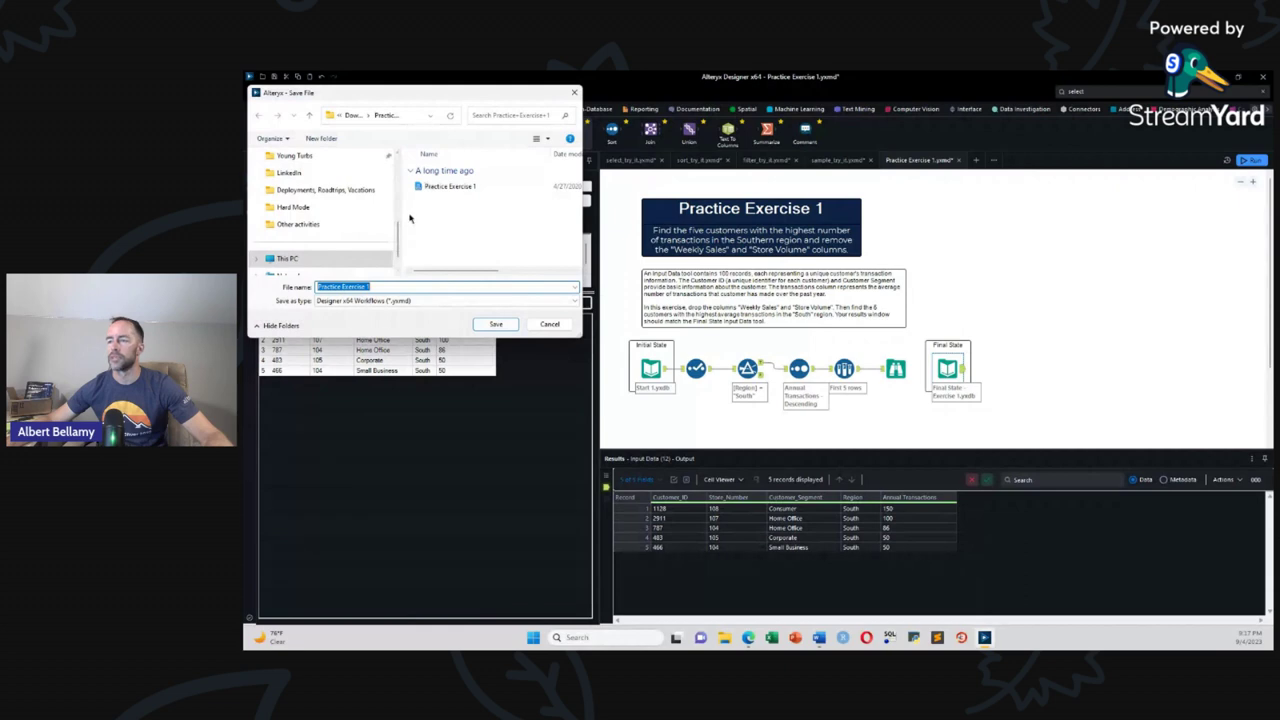
pyautogui.click(397, 287)
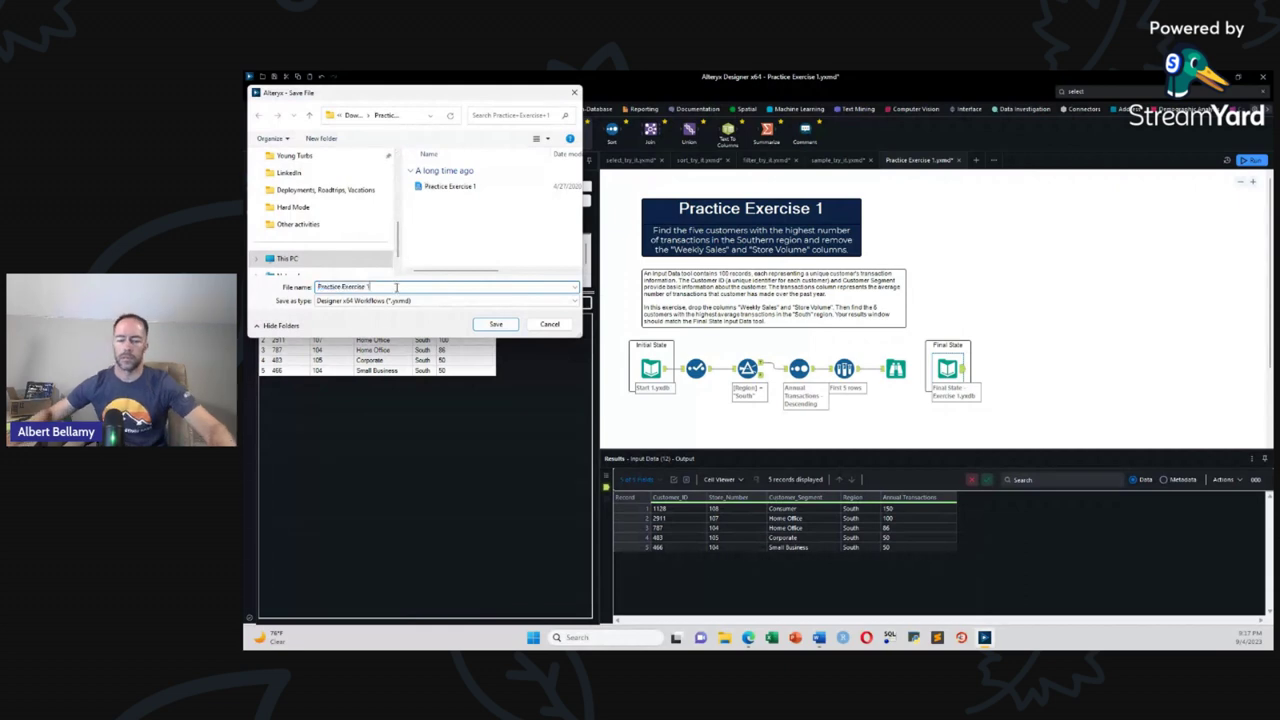
pyautogui.write('Bell')
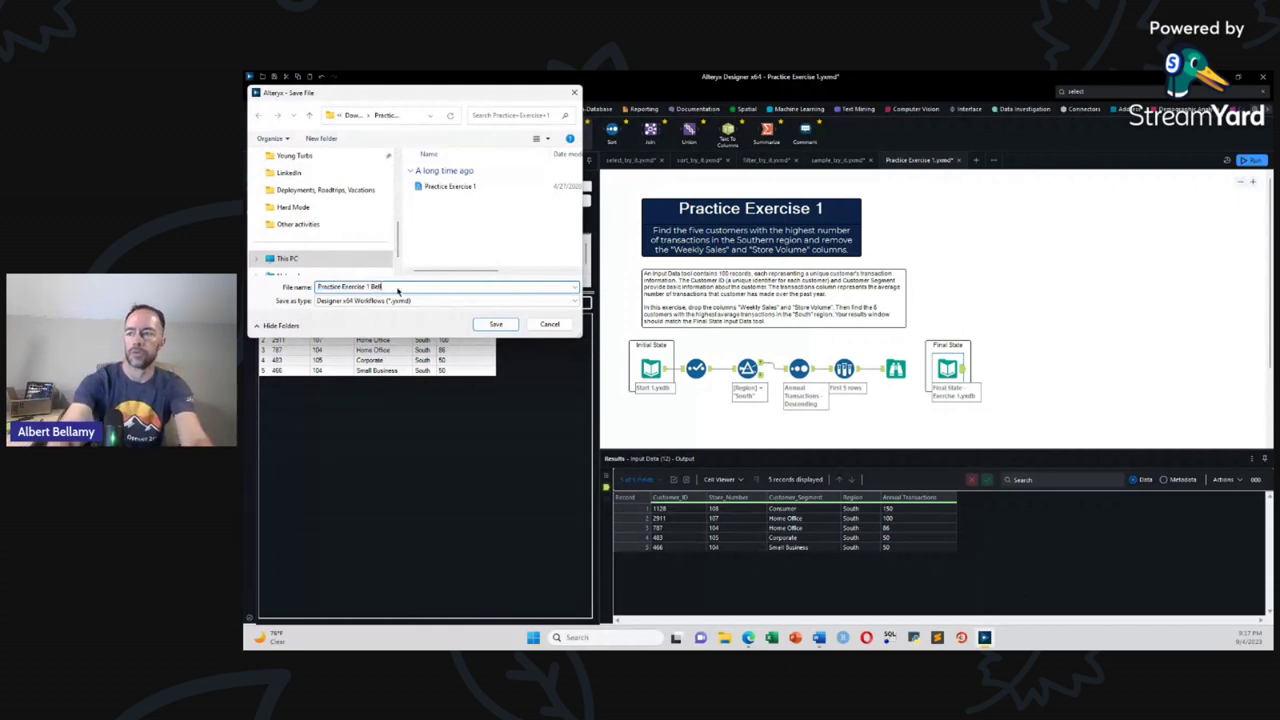
pyautogui.write('amy')
pyautogui.click(496, 324)
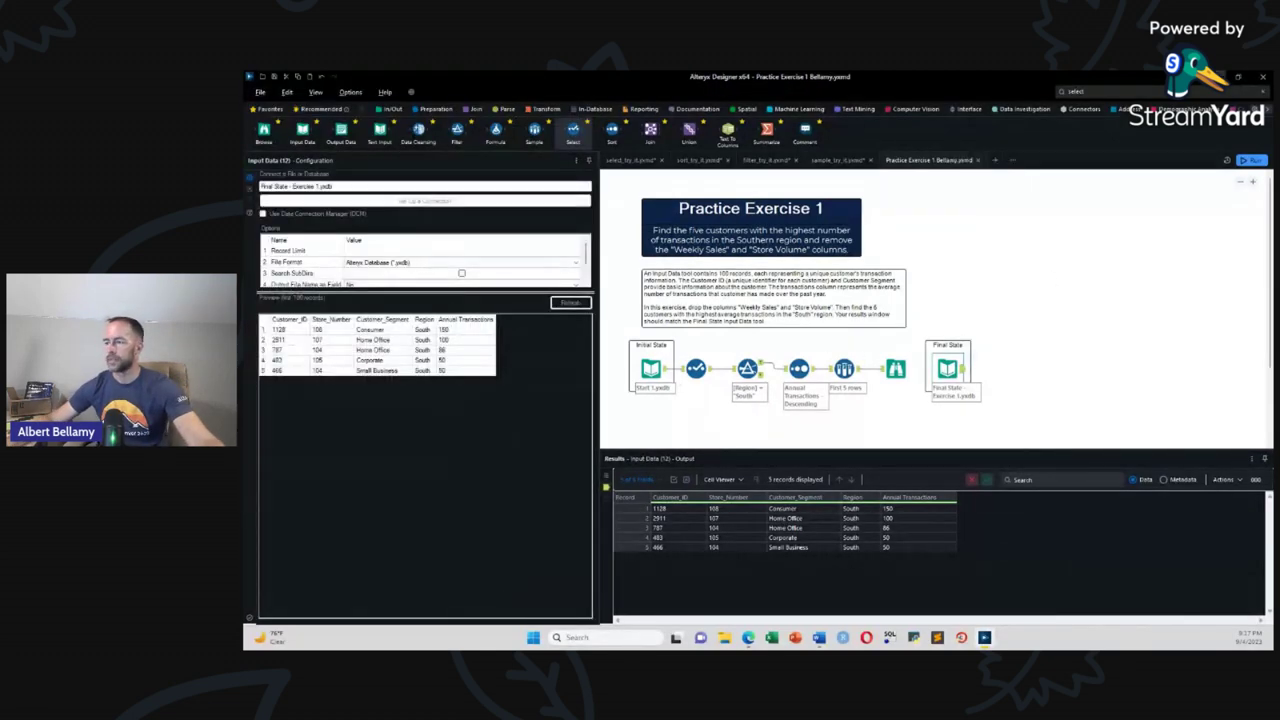
# Step: Start a reply on the Learning Path 1: Exercise 1 solution post, then return to Designer
pyautogui.hotkey('alt', 'Tab')
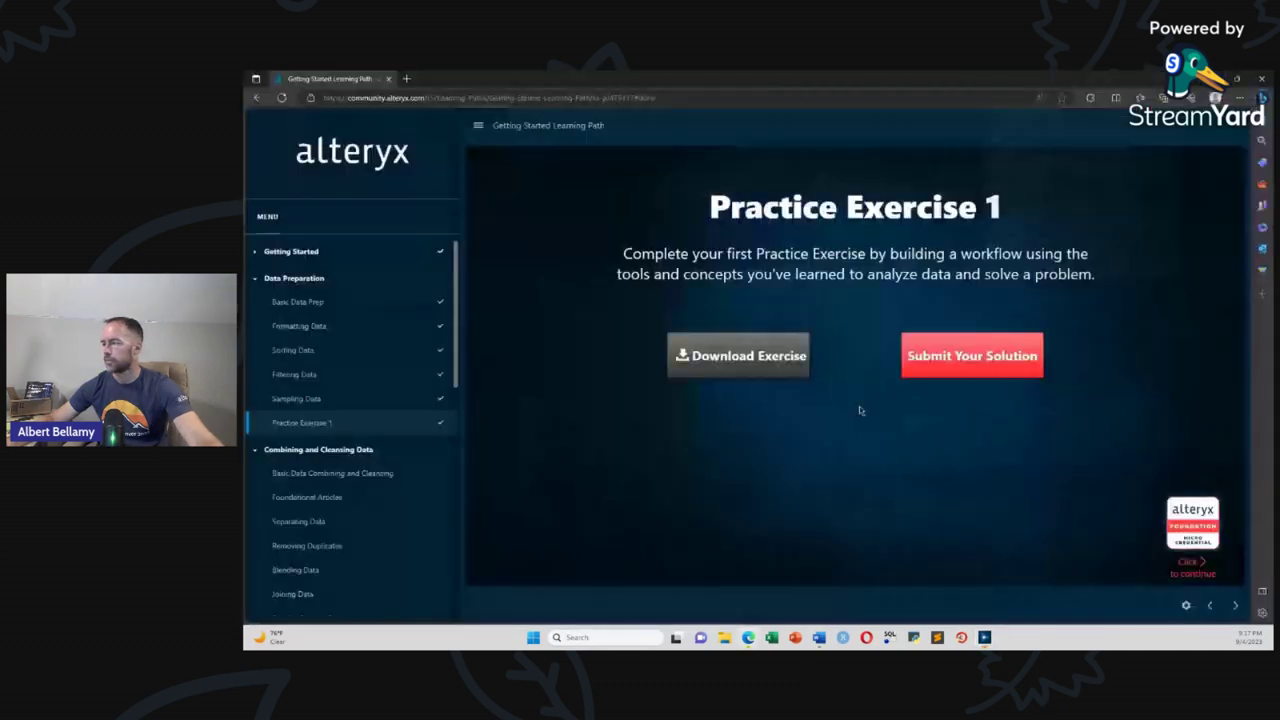
pyautogui.click(958, 362)
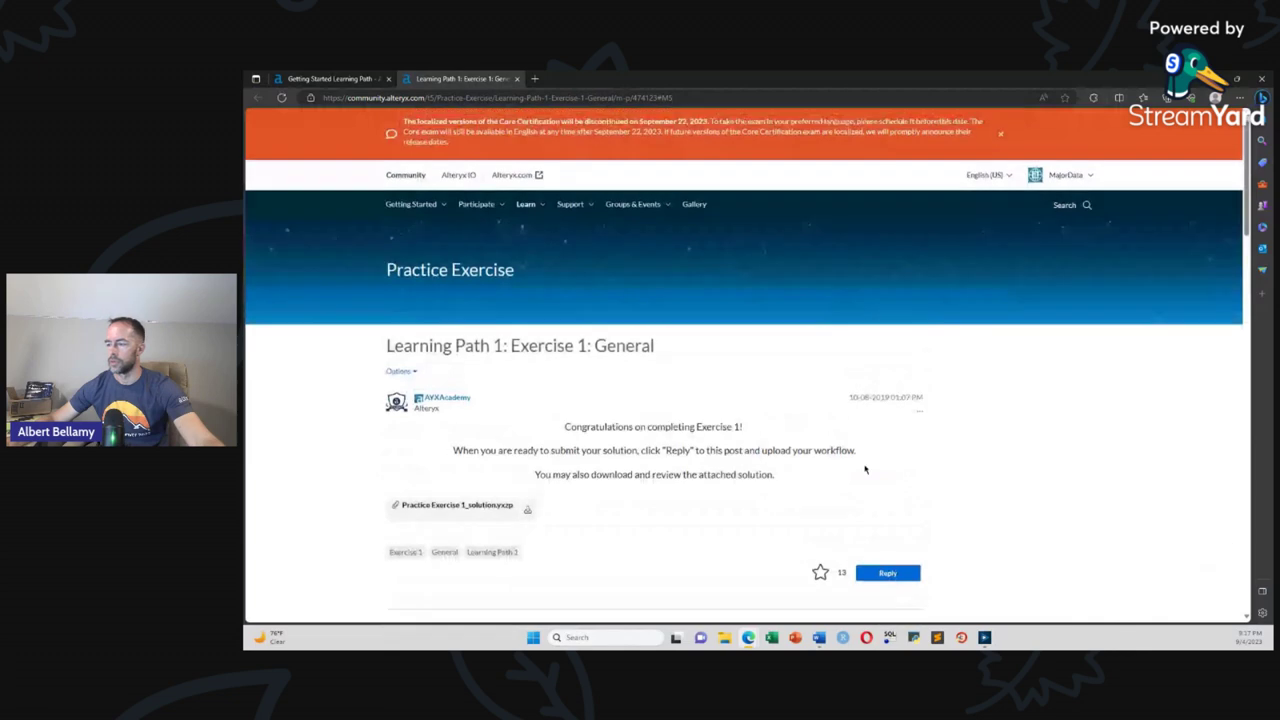
pyautogui.click(890, 574)
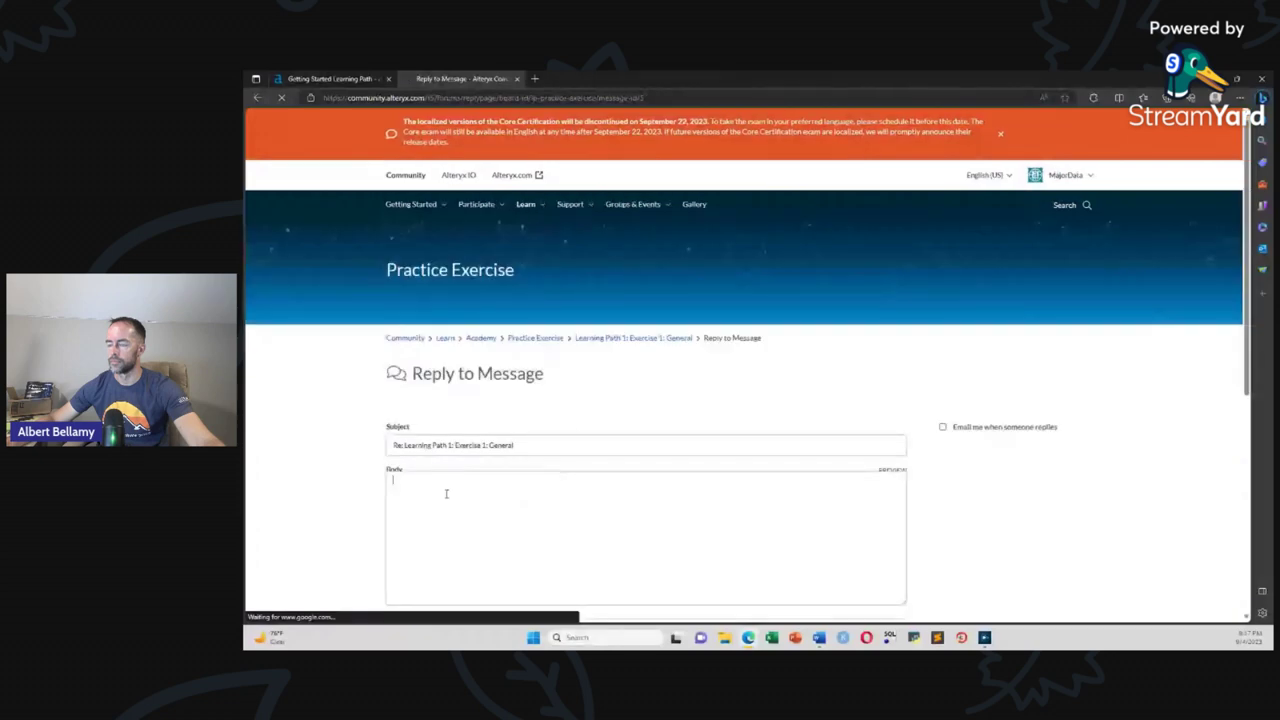
pyautogui.scroll(-2, 344, 497)
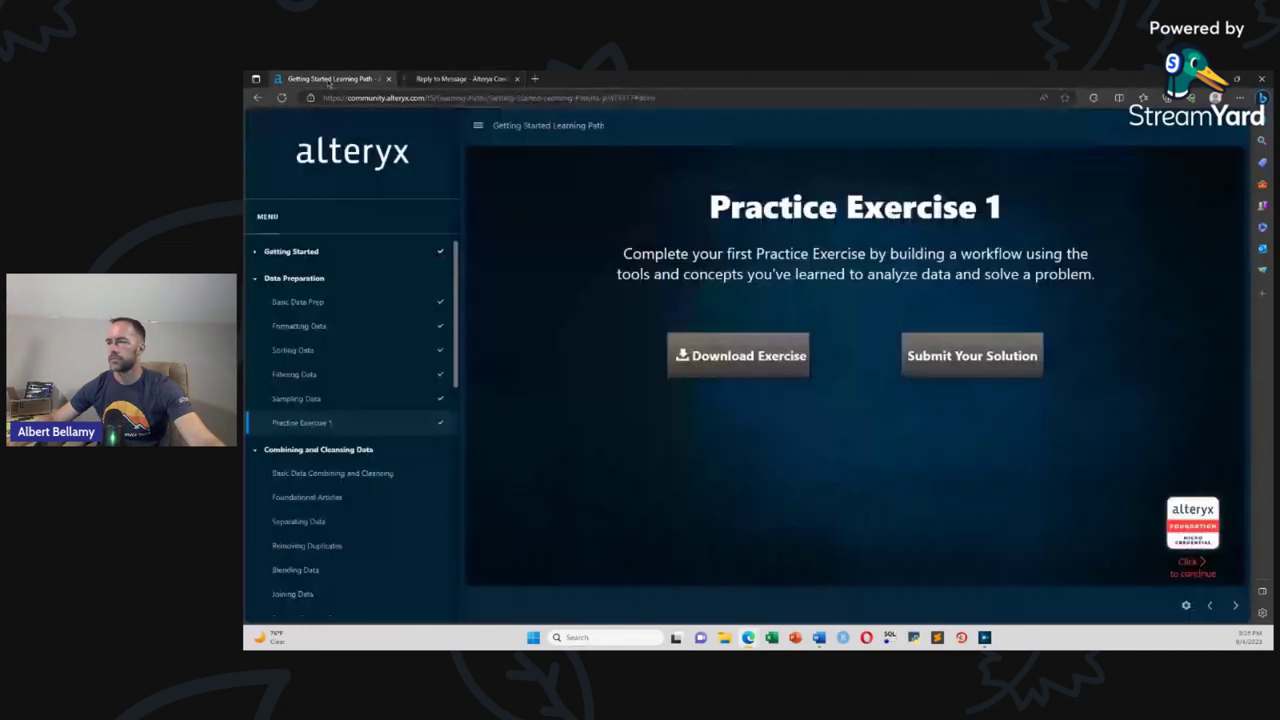
pyautogui.click(425, 80)
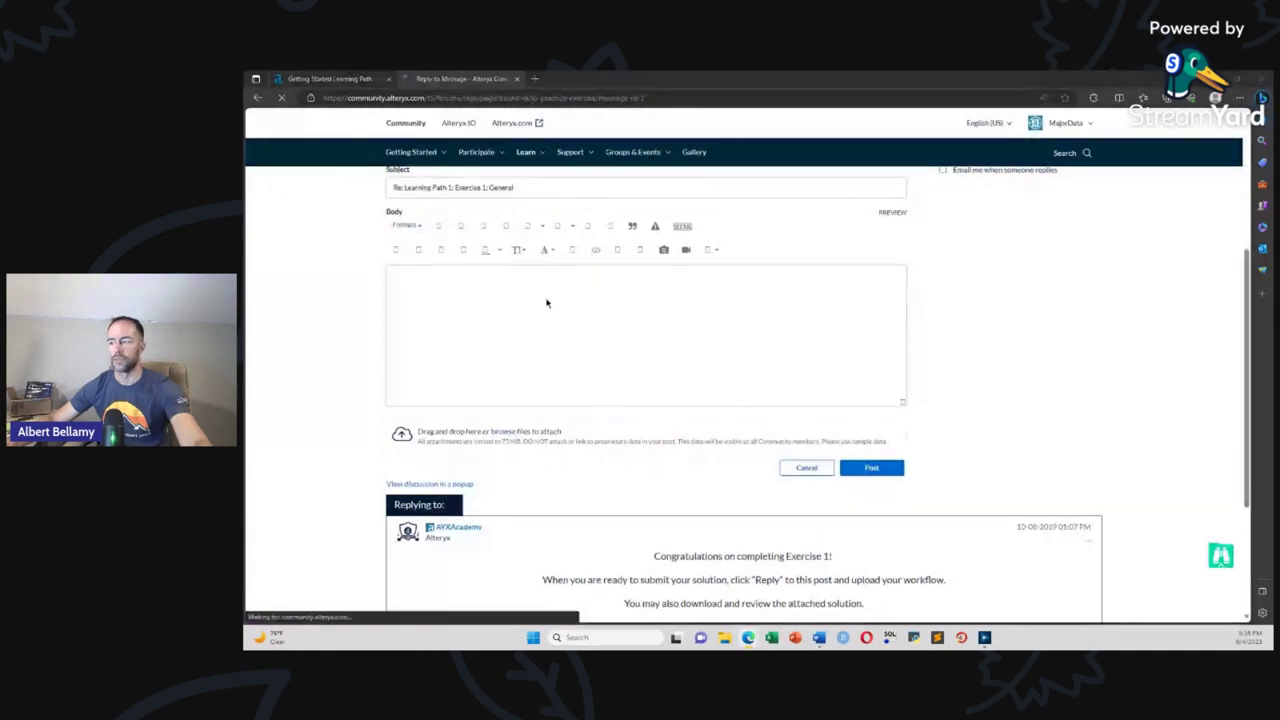
pyautogui.hotkey('alt', 'Tab')
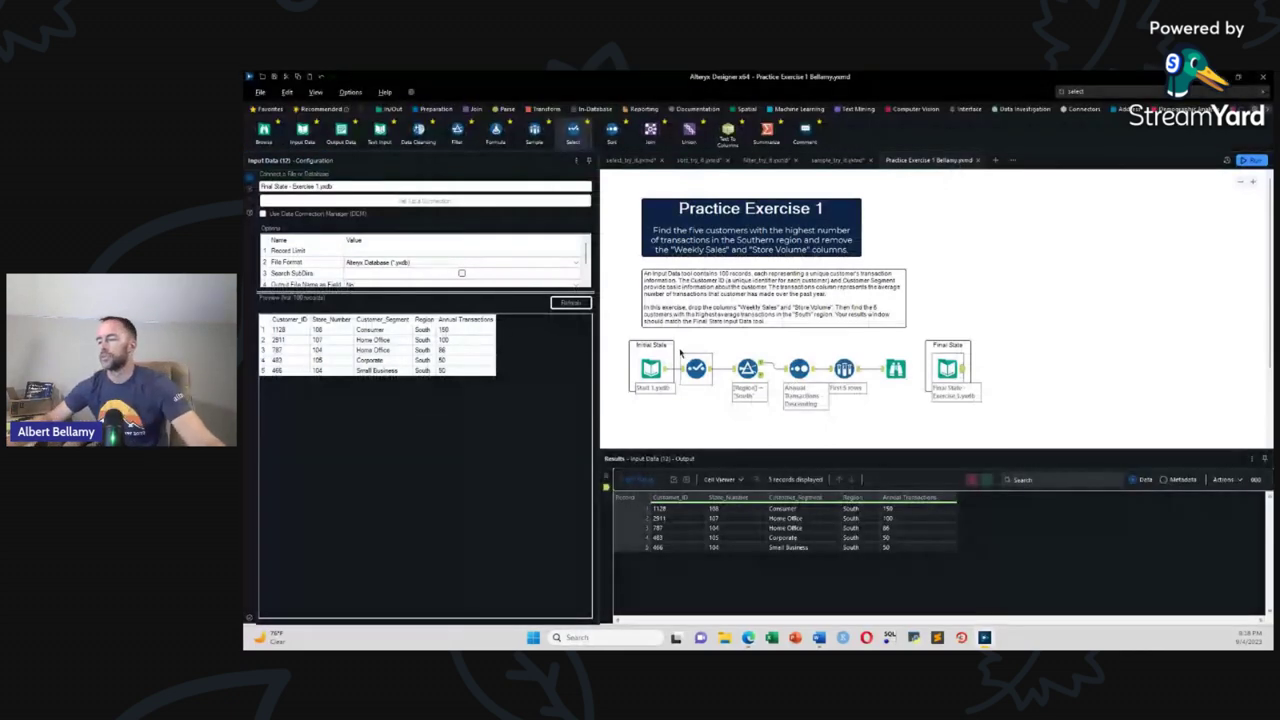
# Step: Snip a screenshot of the workflow tools and go back to the community reply form
pyautogui.press('super+shift+s')
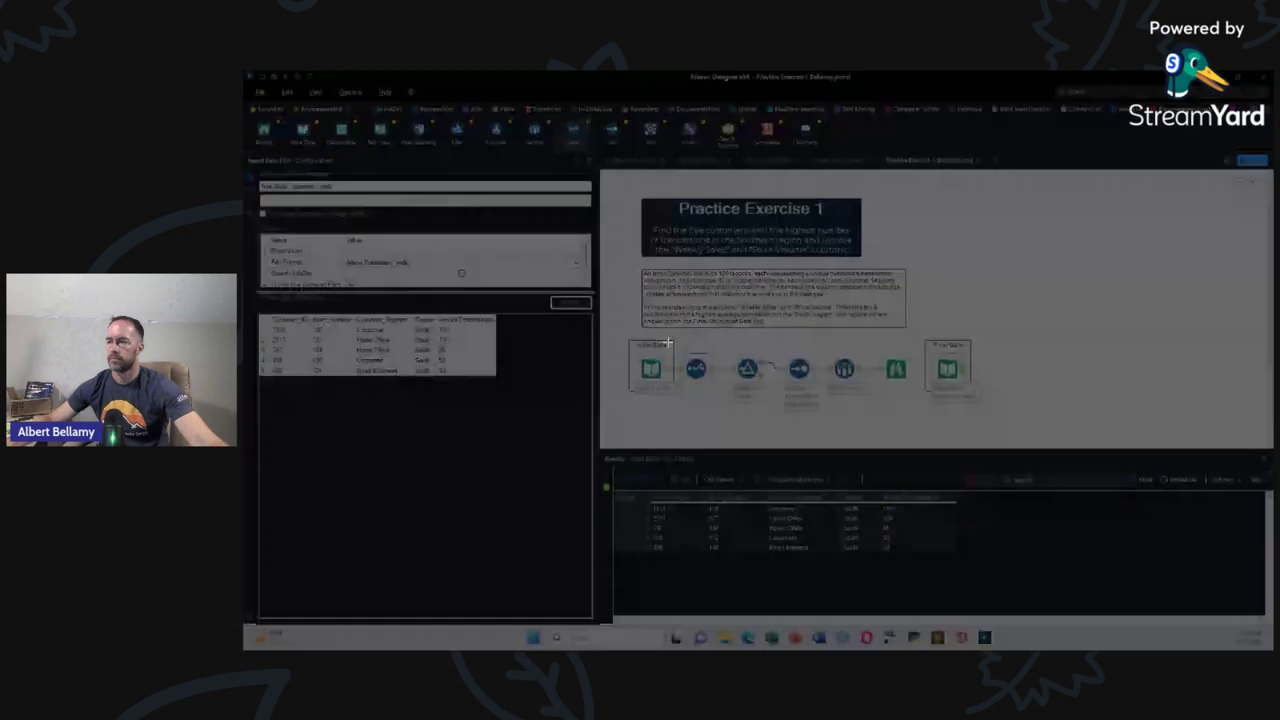
pyautogui.moveTo(603, 289); pyautogui.dragTo(1035, 444)
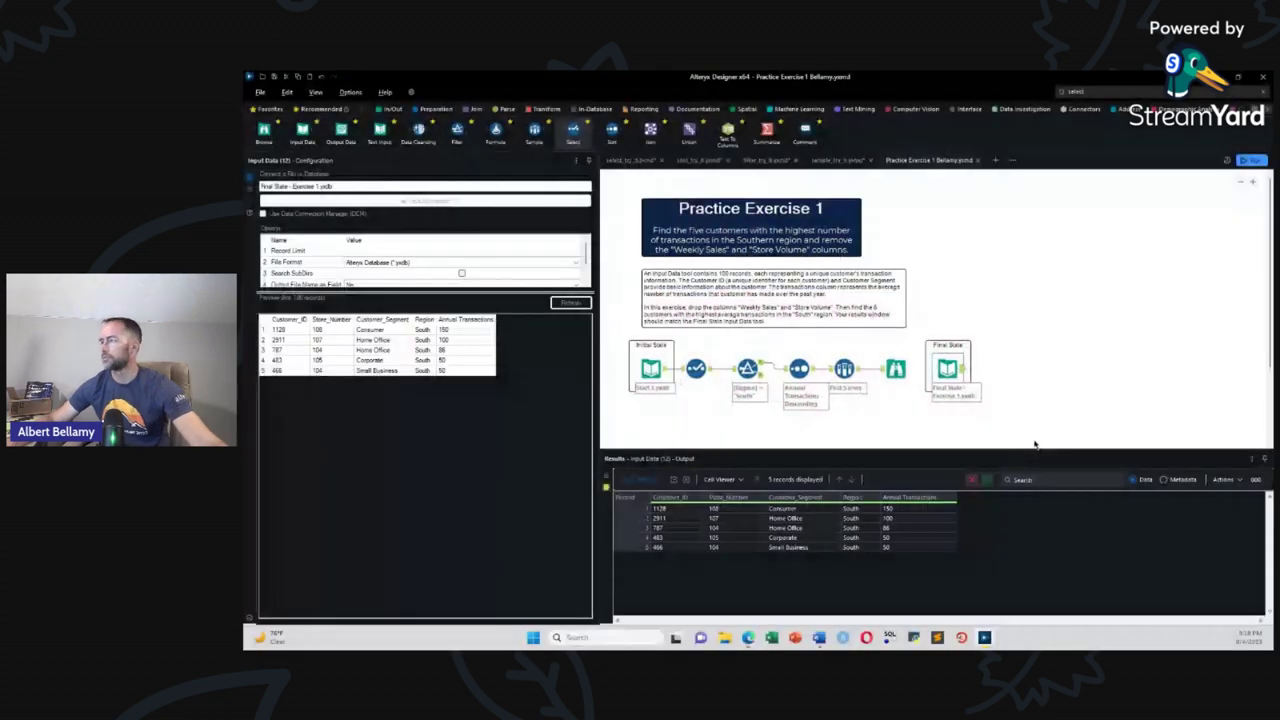
pyautogui.hotkey('alt', 'Tab')
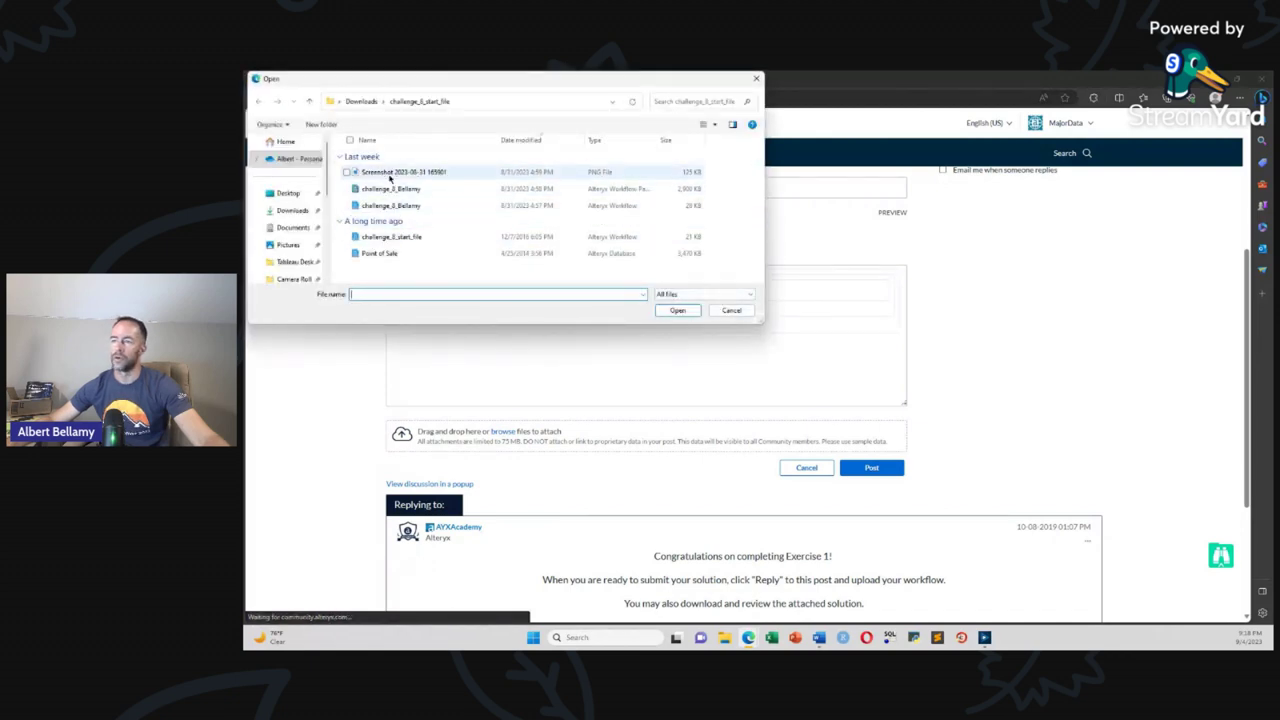
# Step: Dismiss the file chooser and try pasting the workflow screenshot into the reply body
pyautogui.click(731, 310)
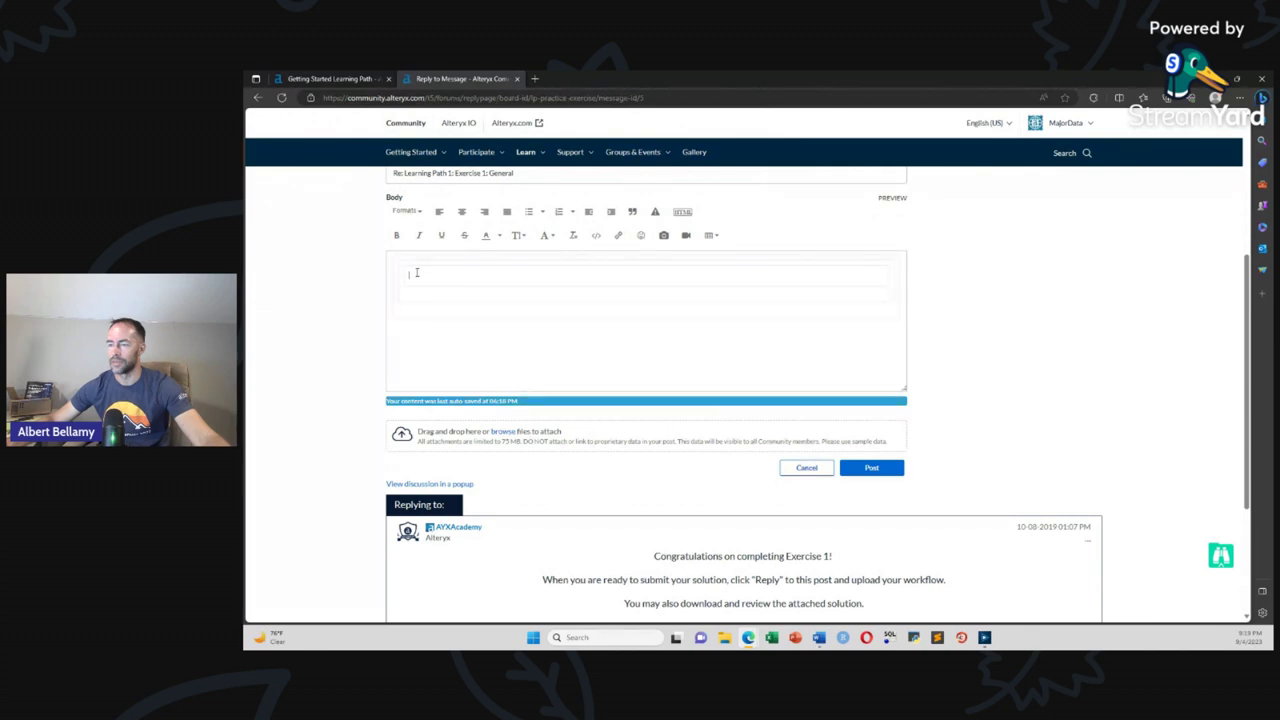
pyautogui.rightClick(416, 272)
pyautogui.click(449, 377)
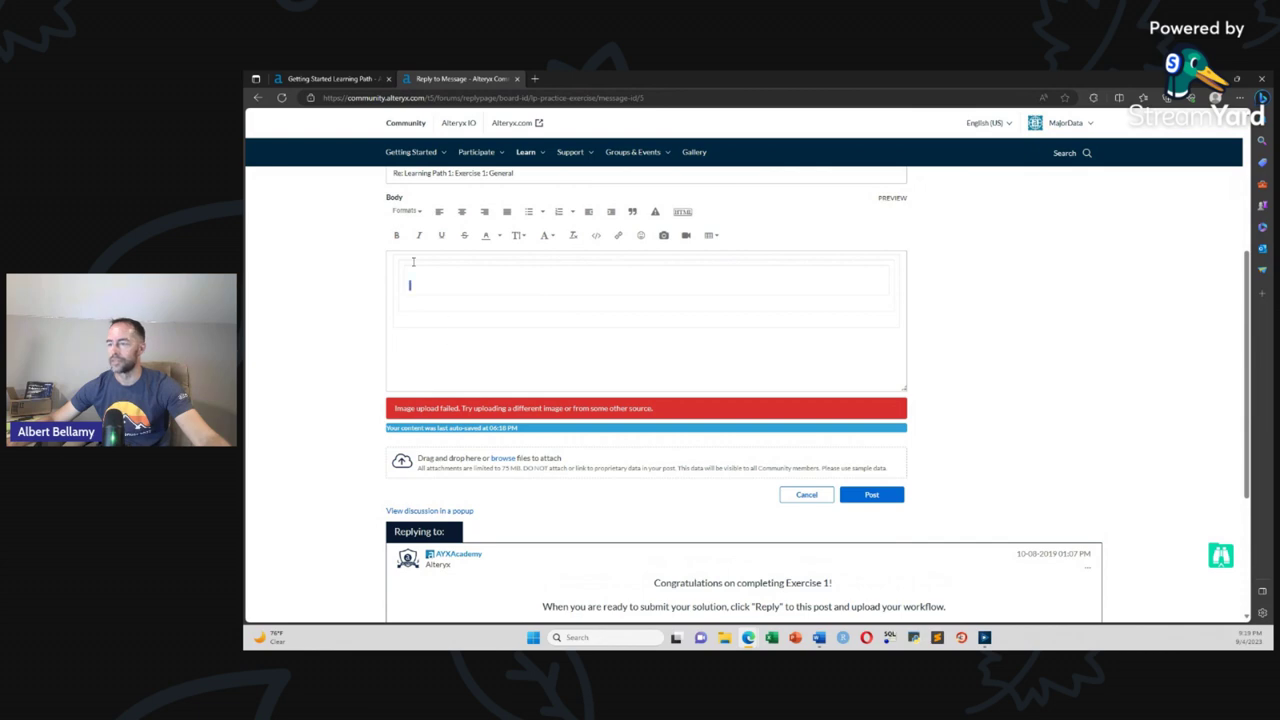
# Step: Look for the screenshot in Downloads and Documents, cancel, and return to the Practice Exercise 1 page
pyautogui.click(496, 458)
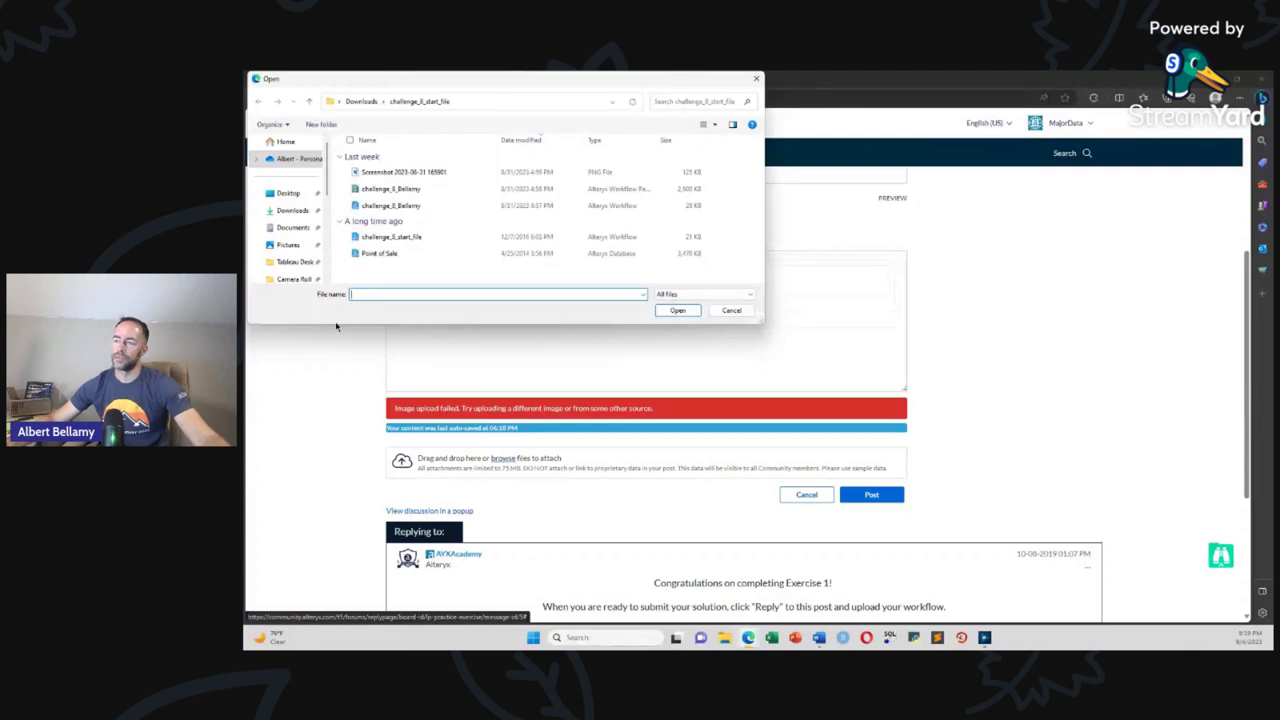
pyautogui.click(293, 211)
pyautogui.scroll(-3, 487, 183)
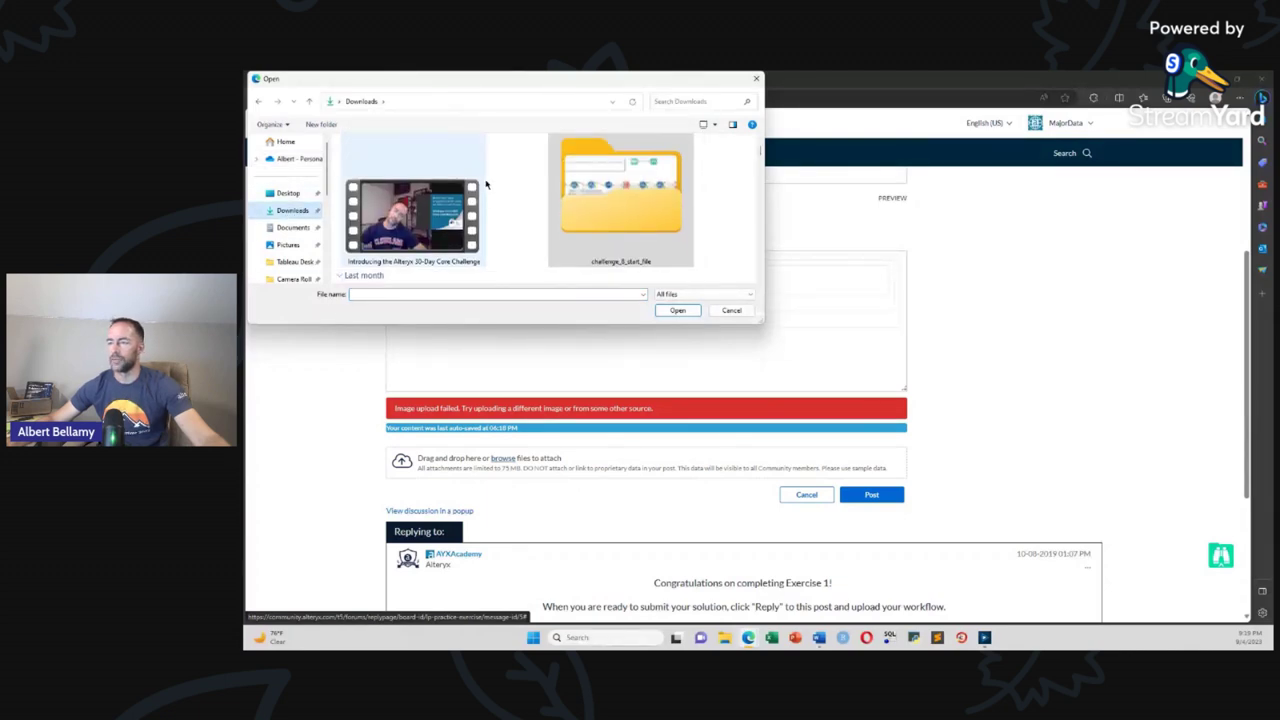
pyautogui.scroll(2, 487, 190)
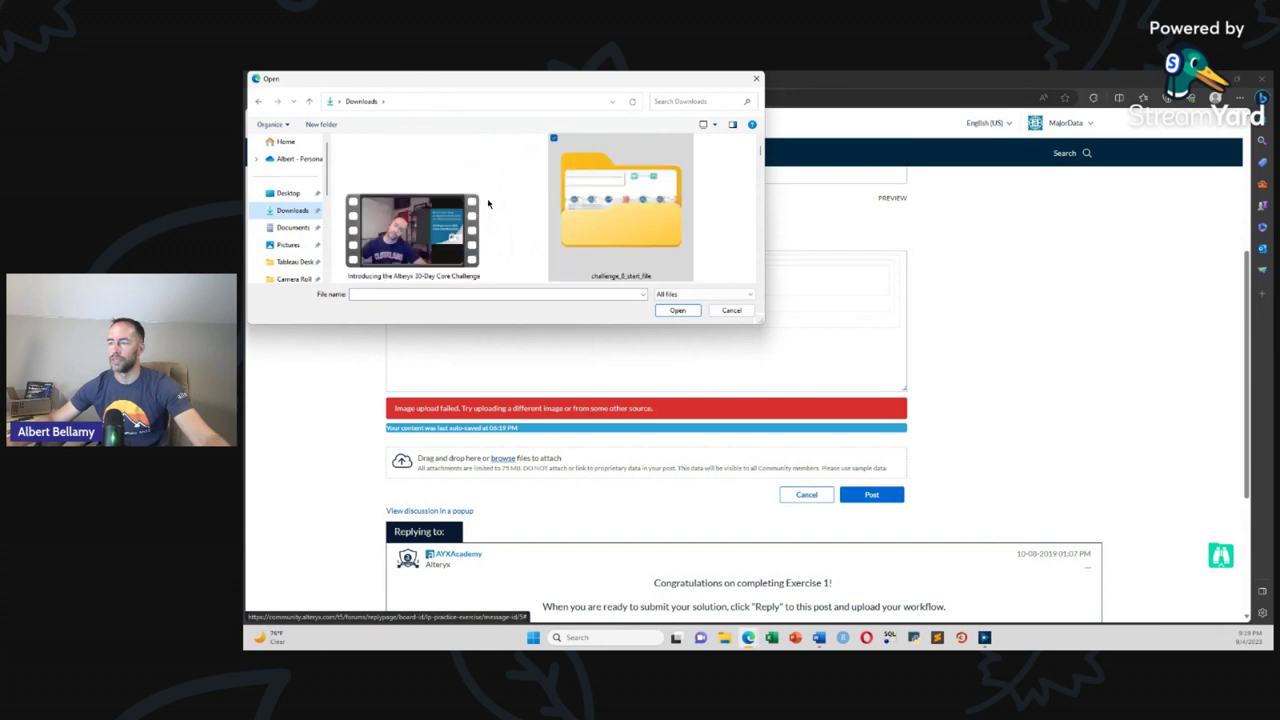
pyautogui.scroll(-5, 490, 206)
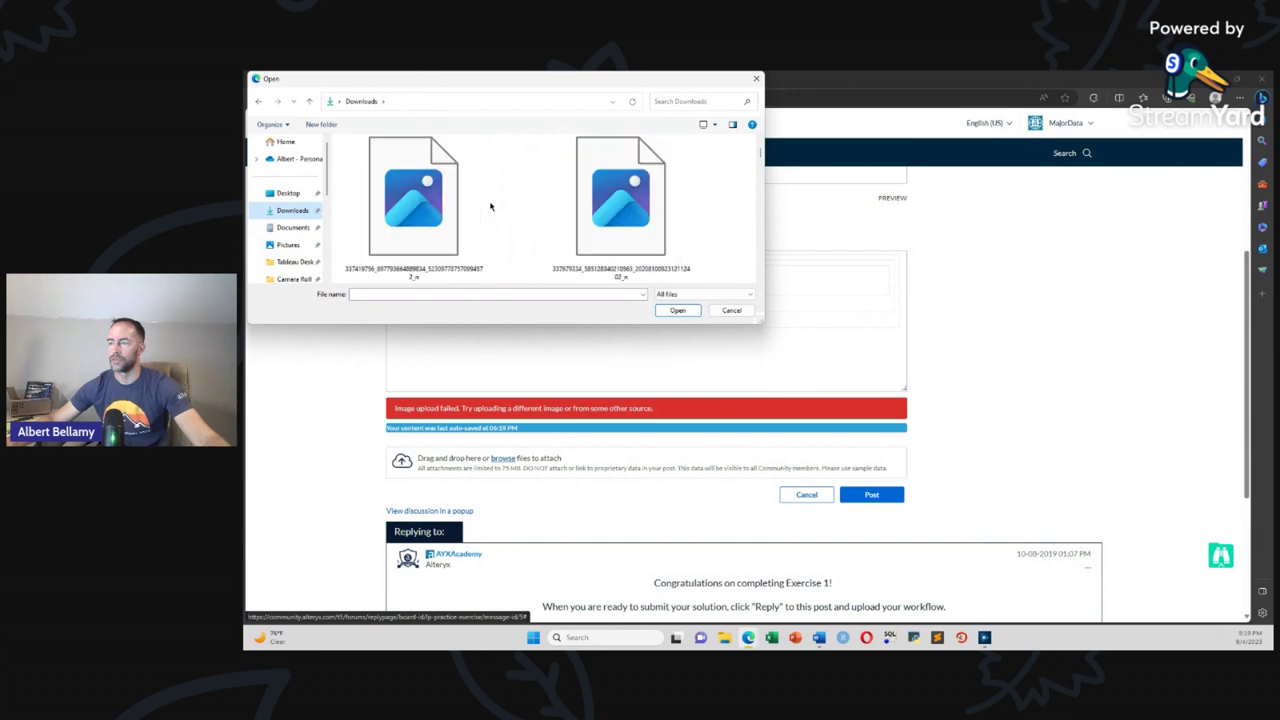
pyautogui.scroll(-5, 490, 206)
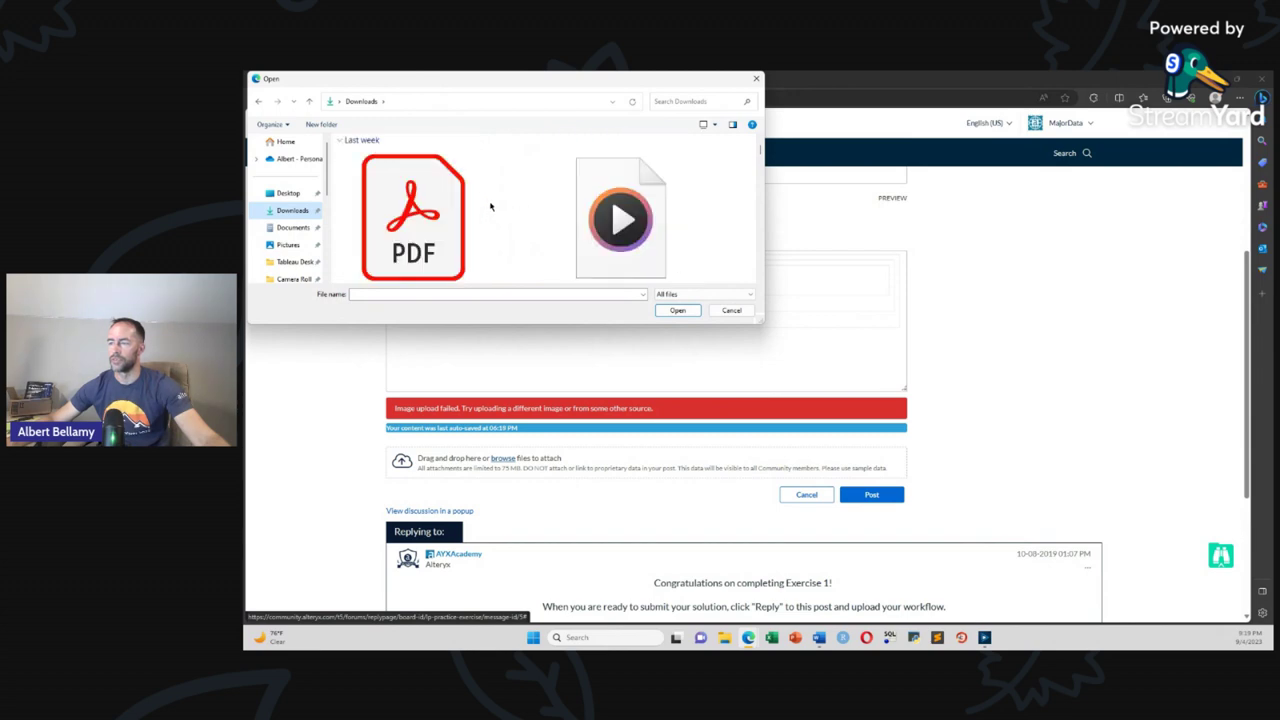
pyautogui.click(288, 228)
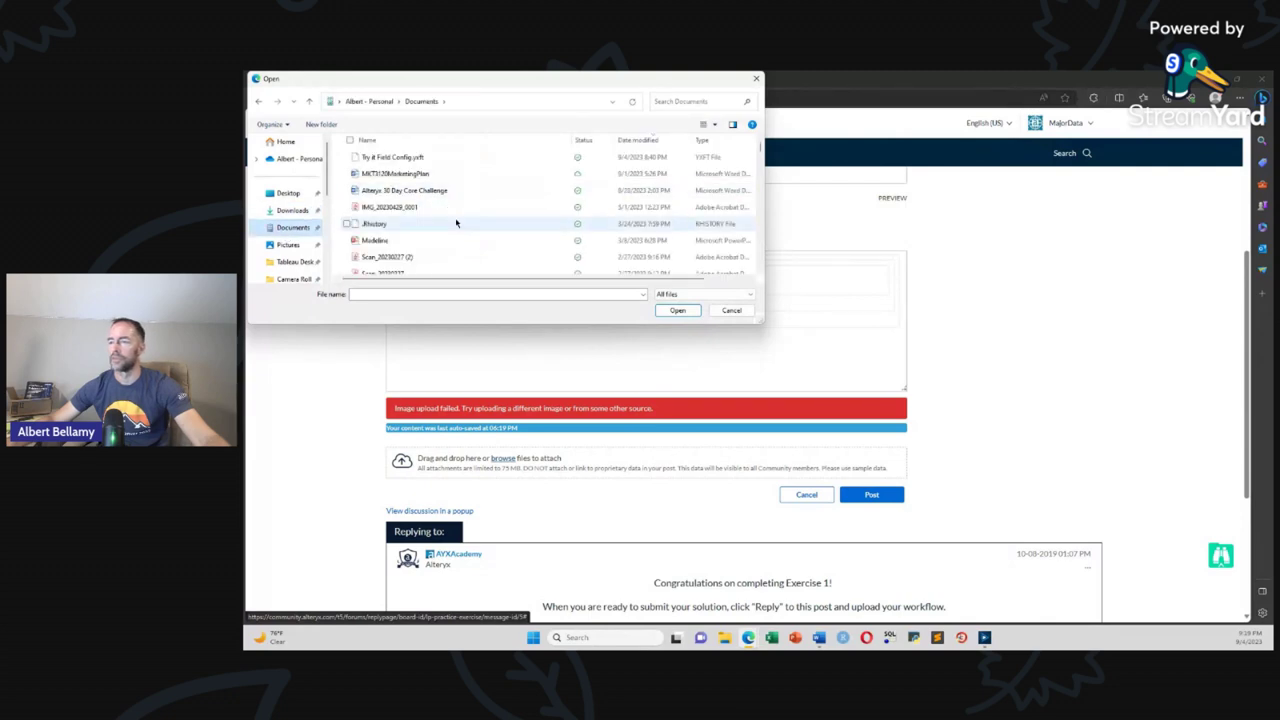
pyautogui.click(736, 313)
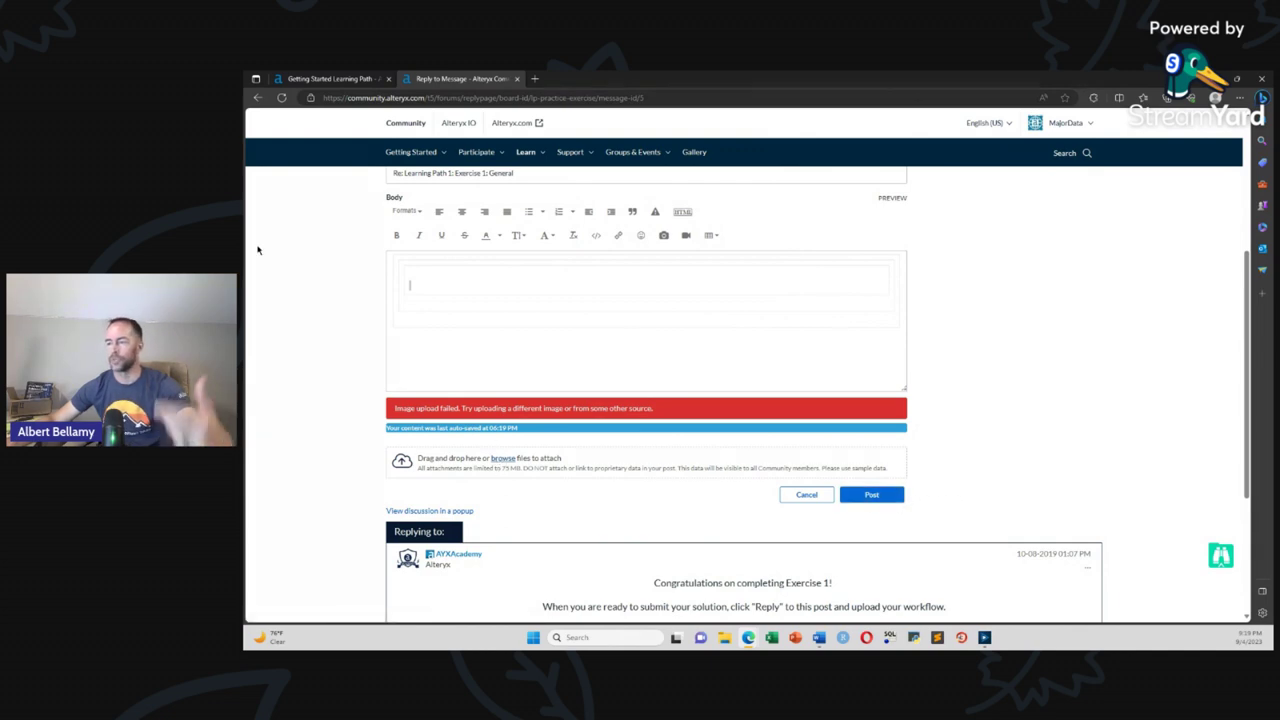
pyautogui.click(335, 79)
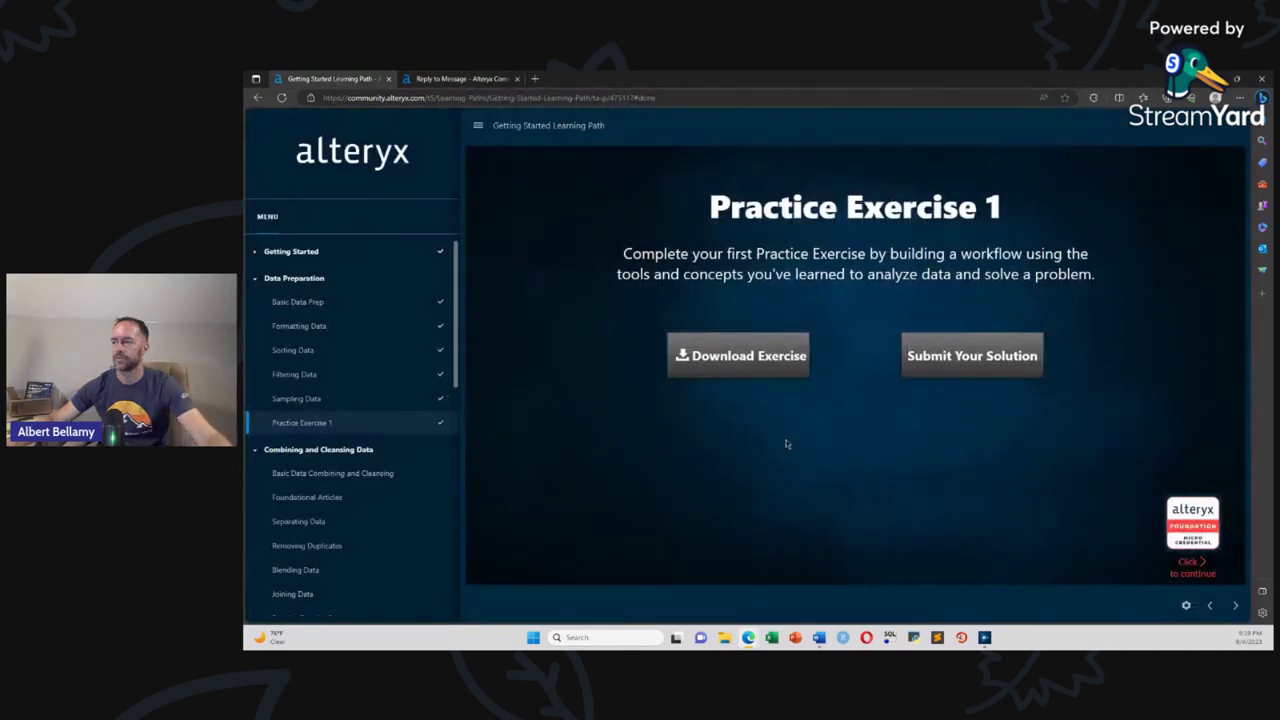